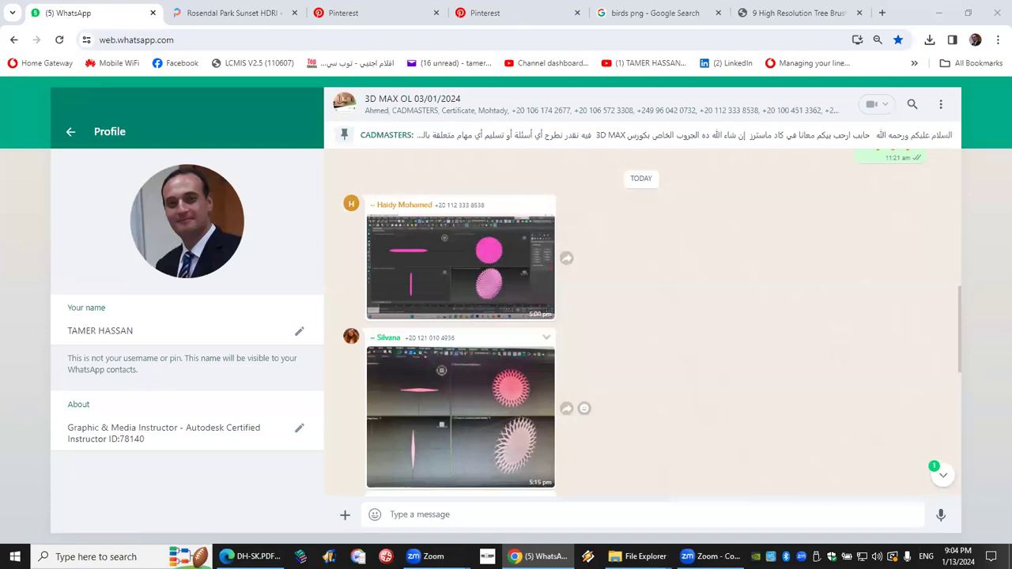
# Launch 3ds Max 2020 from the desktop and return to the WhatsApp group chat in the browser
pyautogui.press('super+d')
pyautogui.doubleClick(36, 167)
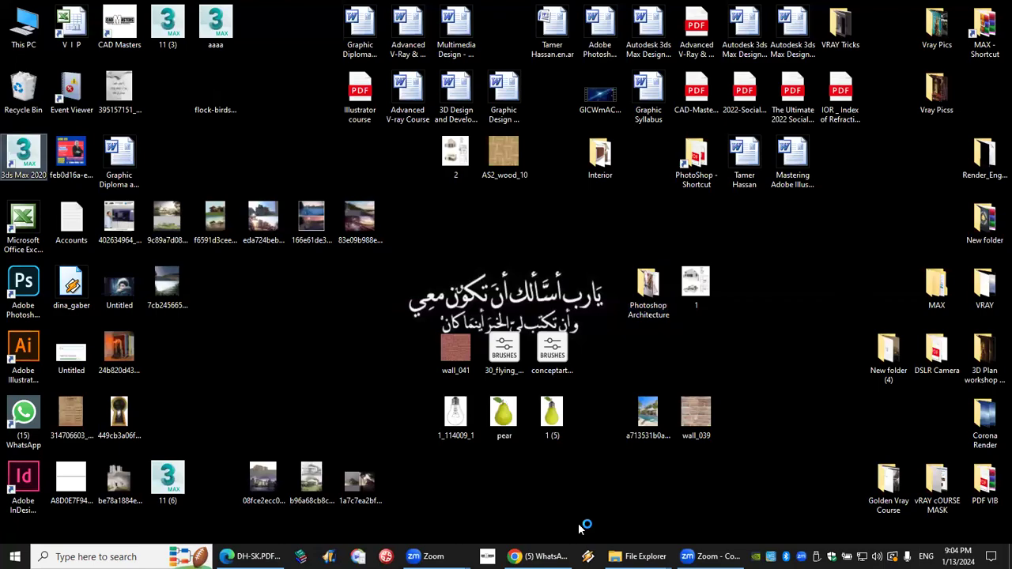
pyautogui.press('super+d')
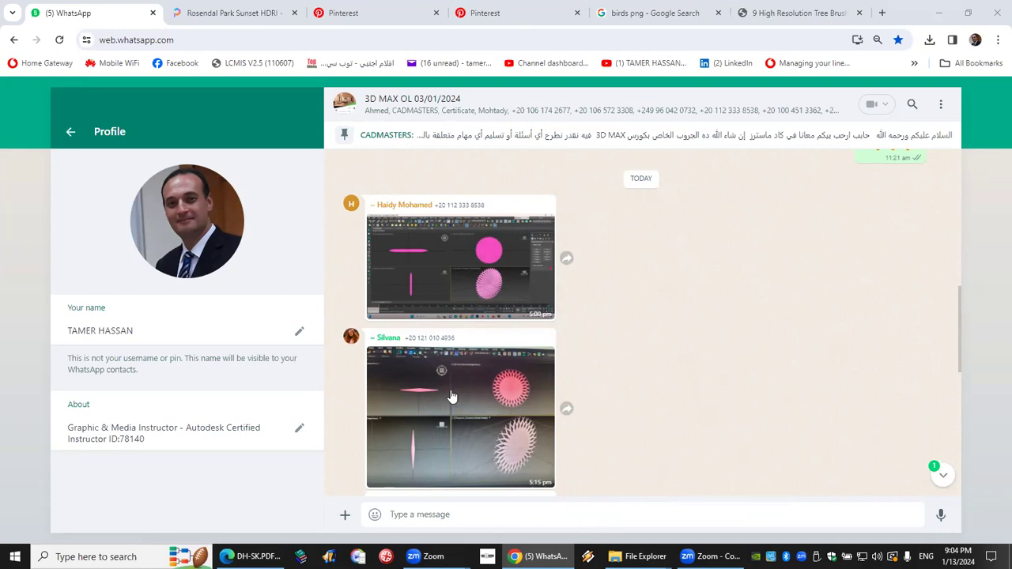
# Open the group chat's photo of the pink spiked flower-shaped model at full size for reference
pyautogui.click(512, 381)
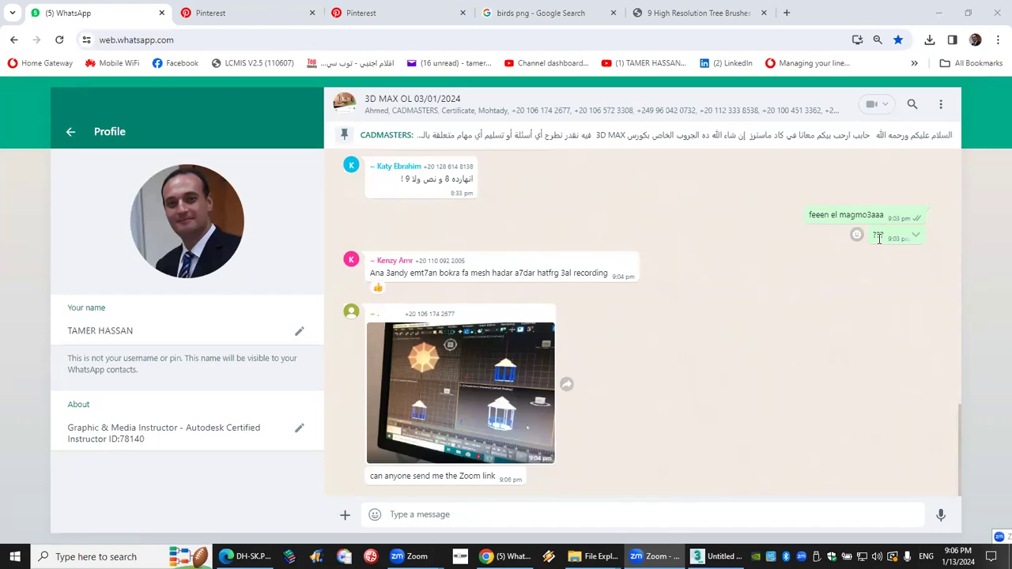
pyautogui.scroll(3, 579, 255)
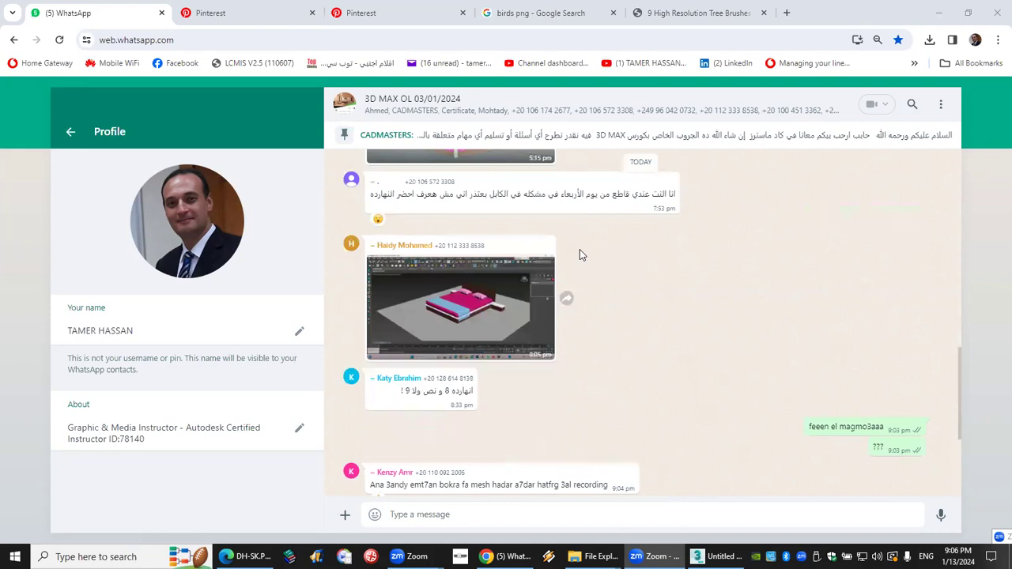
pyautogui.scroll(3, 580, 254)
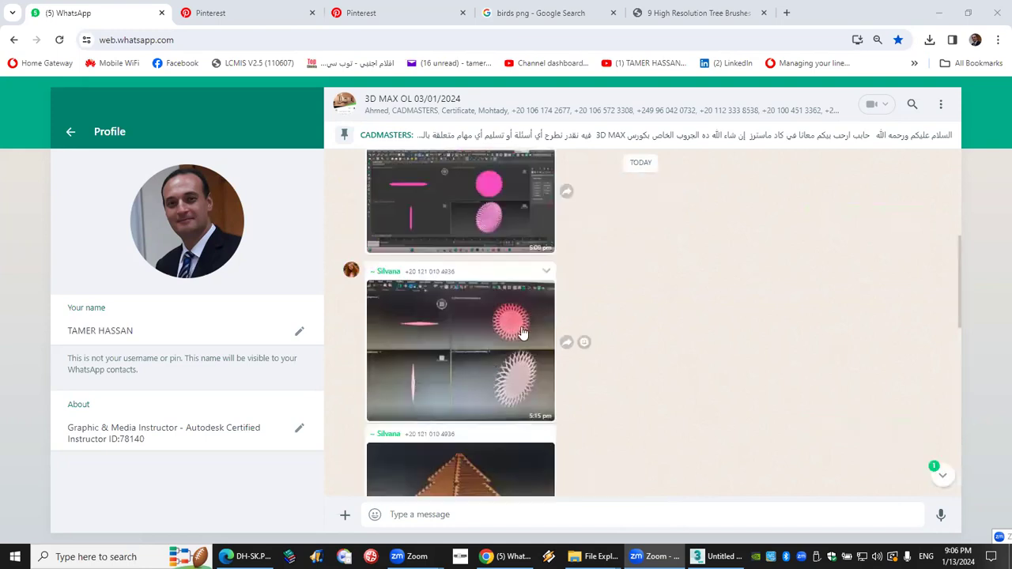
pyautogui.click(492, 353)
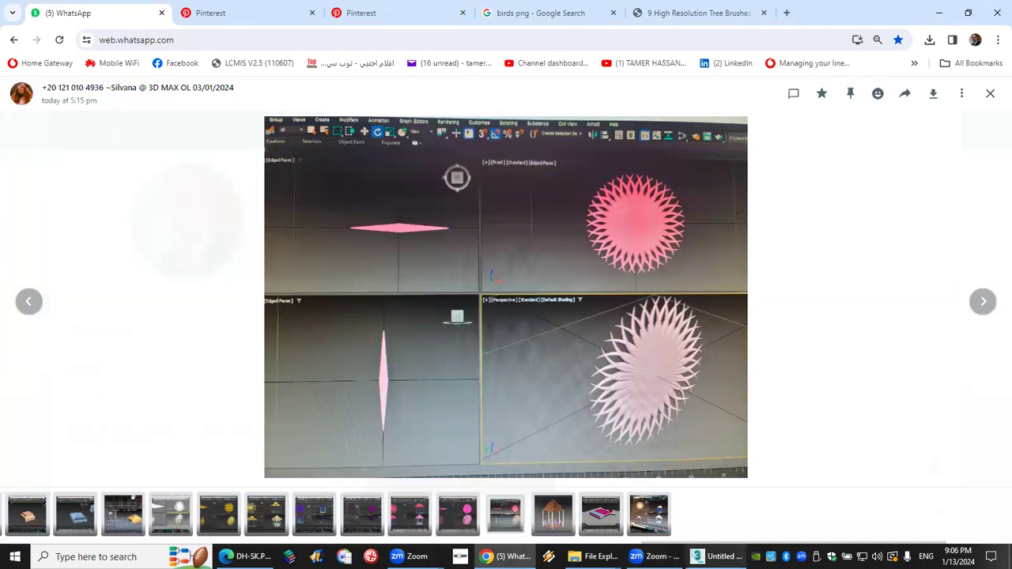
# Switch to 3ds Max and create a pointed cone at the origin, with base radius about 34 cm and height about 169 cm
pyautogui.click(715, 556)
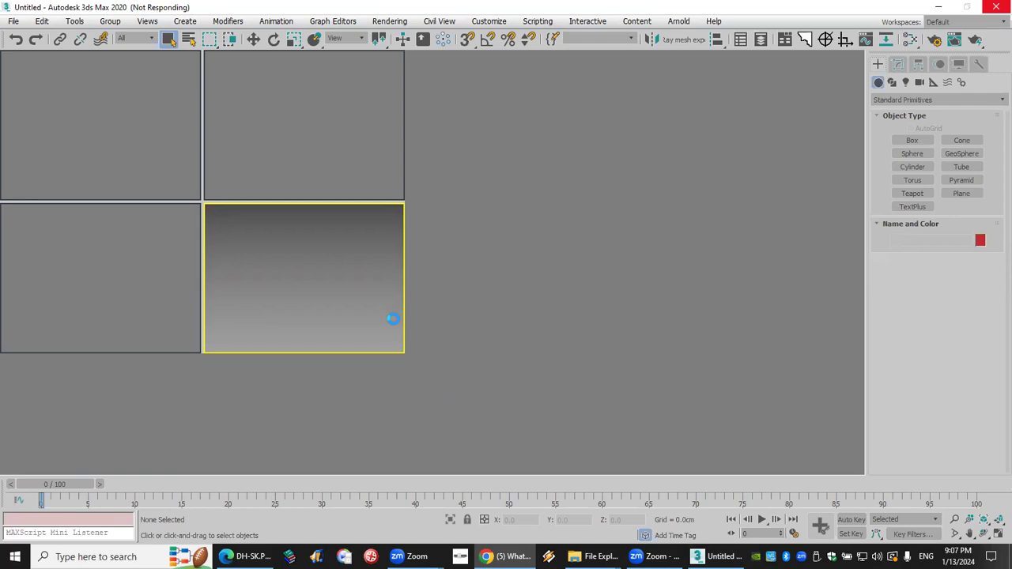
pyautogui.click(966, 144)
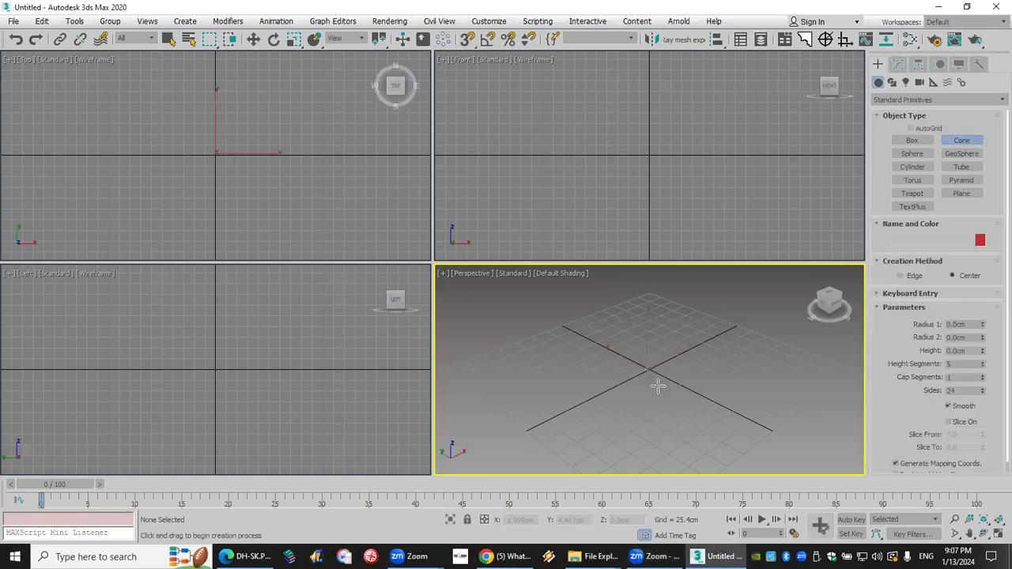
pyautogui.moveTo(657, 385); pyautogui.dragTo(660, 386)
pyautogui.click(660, 383)
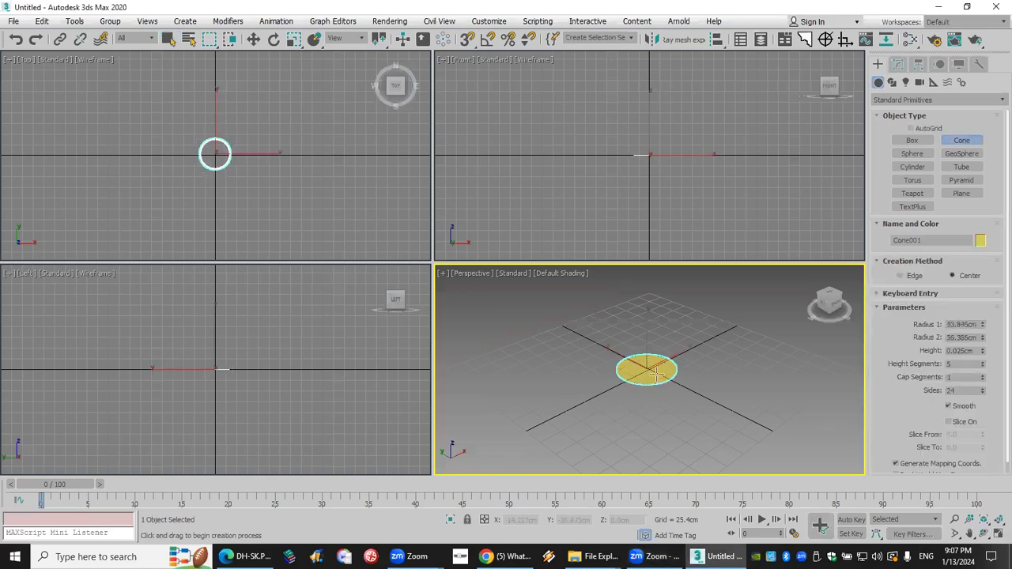
pyautogui.click(631, 229)
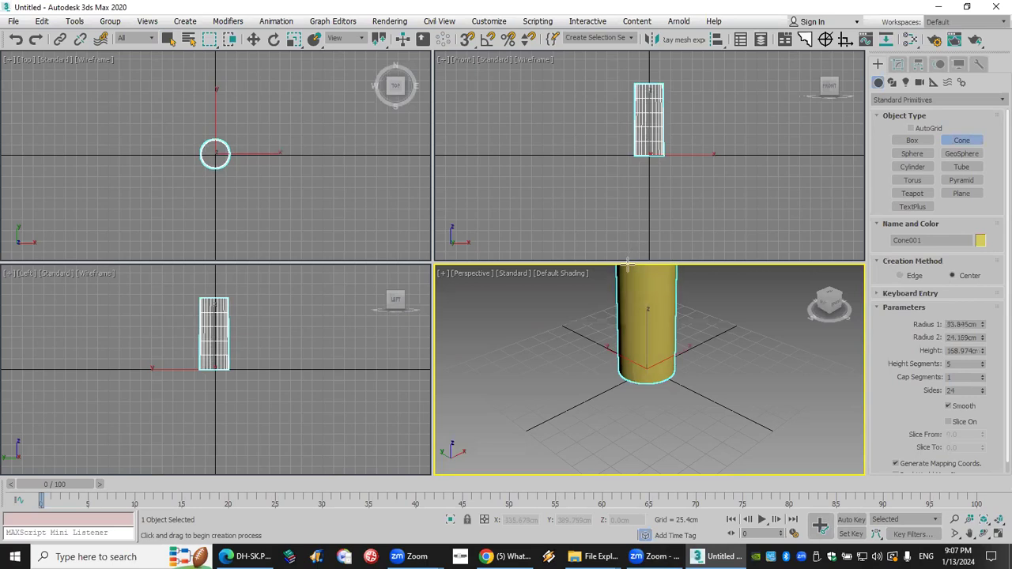
pyautogui.scroll(-3, 657, 380)
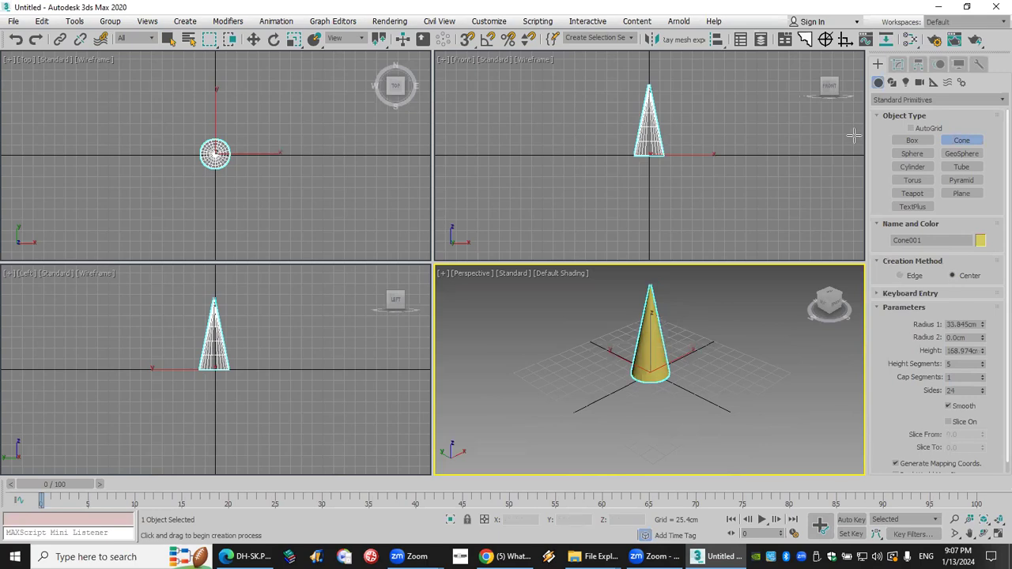
# Increase the cone's height to about 201 cm and finish creating it
pyautogui.moveTo(983, 352); pyautogui.dragTo(983, 332)
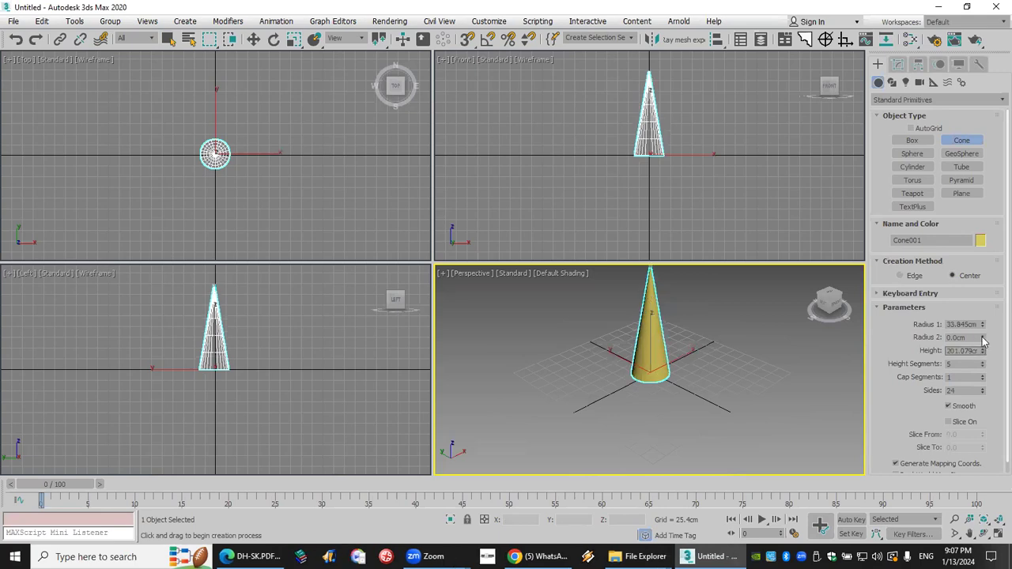
pyautogui.moveTo(691, 350); pyautogui.dragTo(682, 382, button='middle')
pyautogui.rightClick(685, 377)
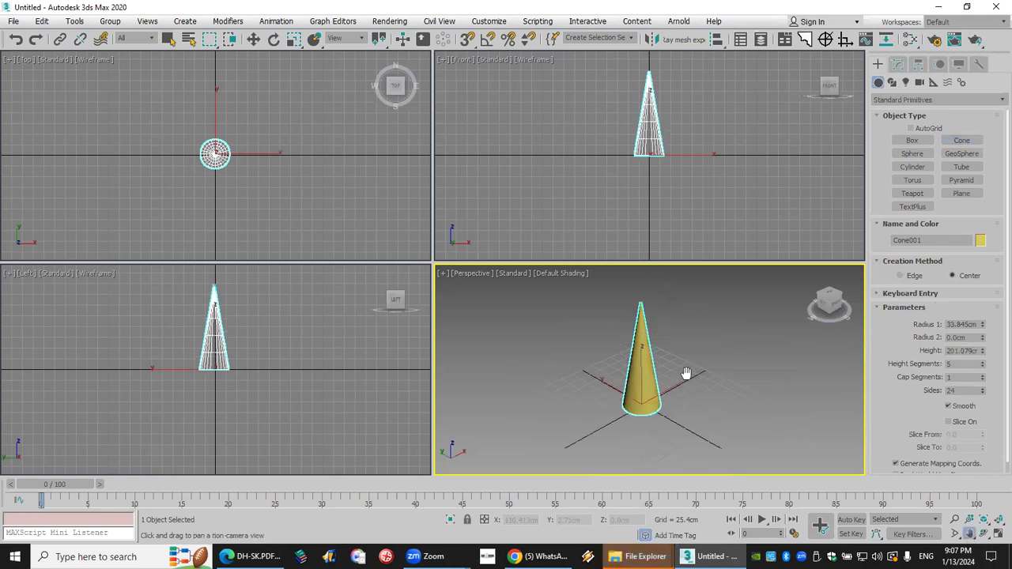
# Apply a Bend modifier with a 48.5 angle to the cone and raise the cone's height segments to 51
pyautogui.click(899, 67)
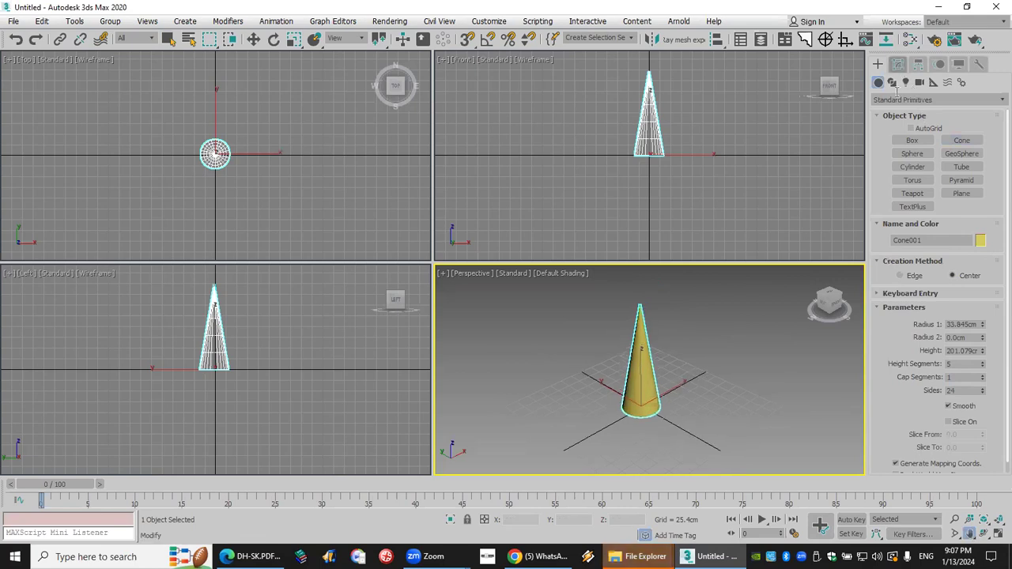
pyautogui.click(905, 102)
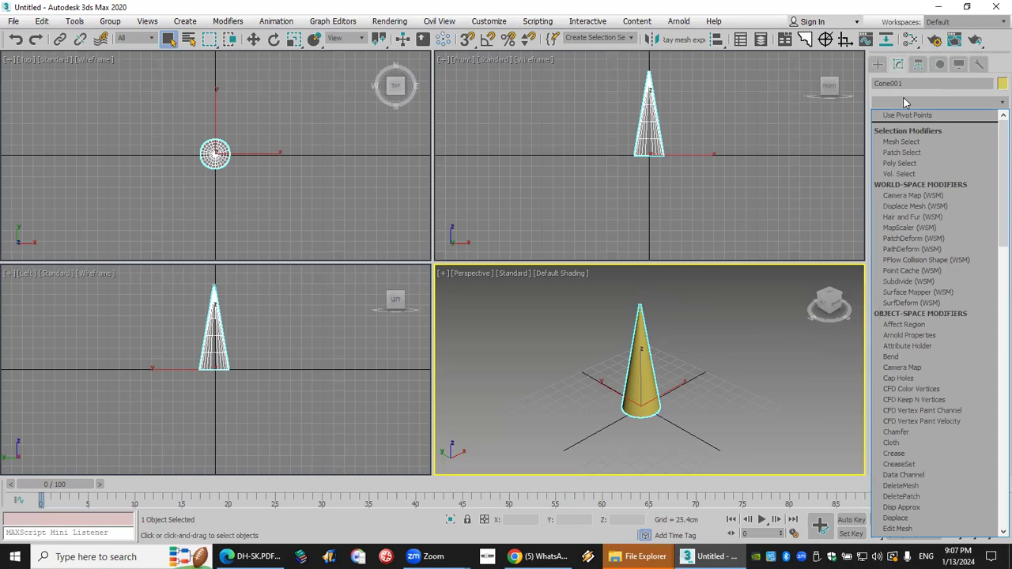
pyautogui.press('b')
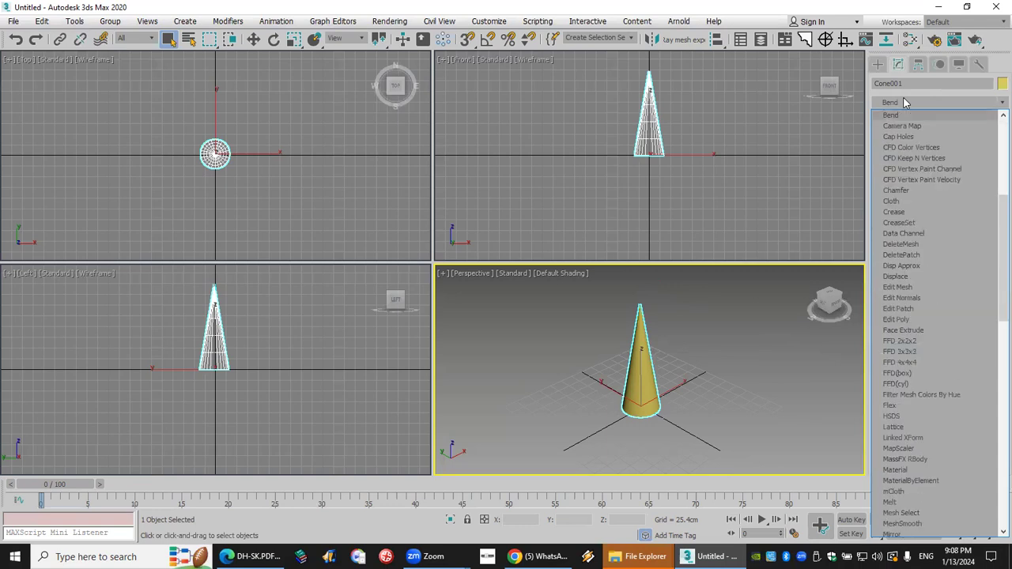
pyautogui.click(909, 115)
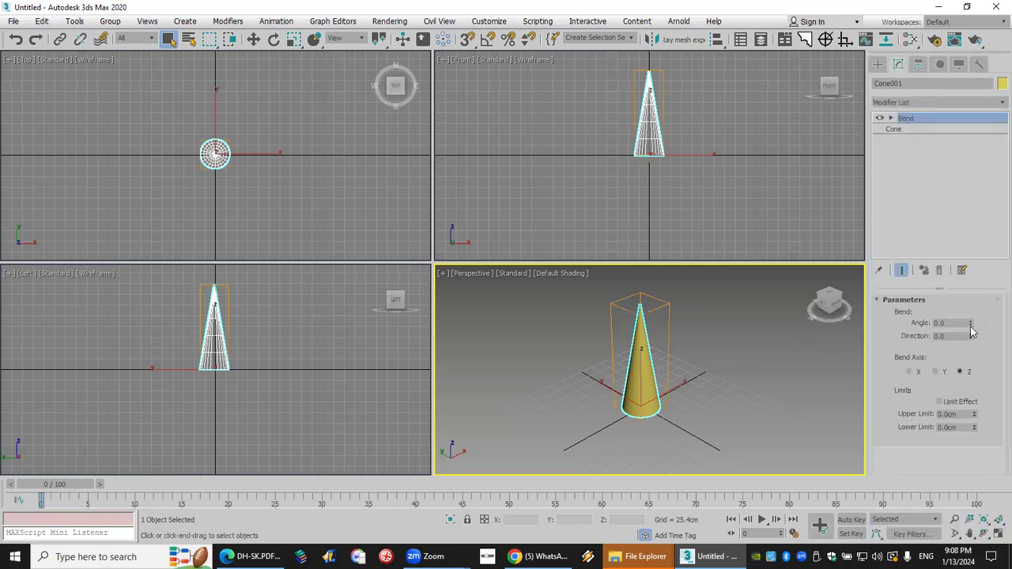
pyautogui.moveTo(970, 324); pyautogui.dragTo(970, 258)
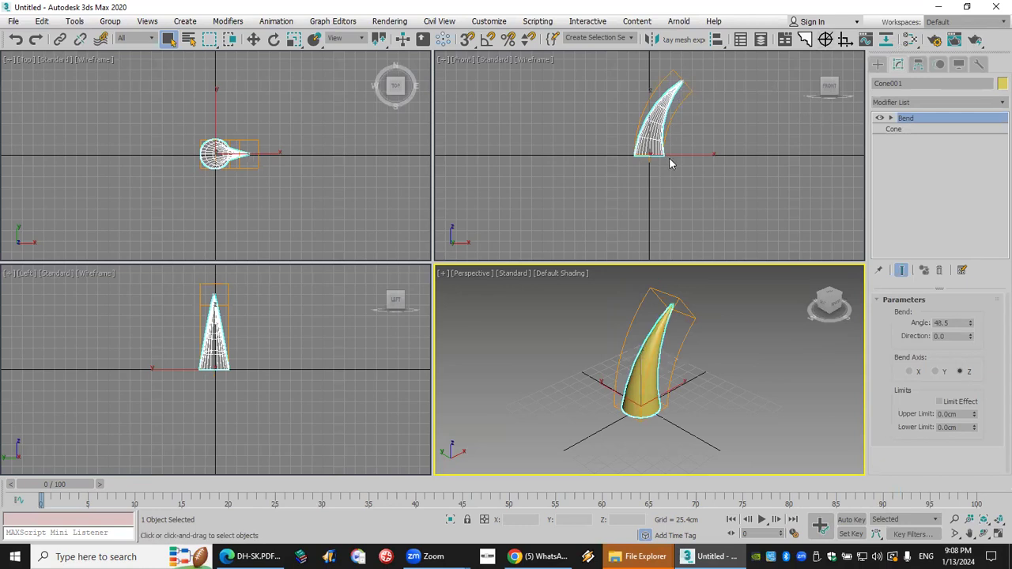
pyautogui.click(917, 129)
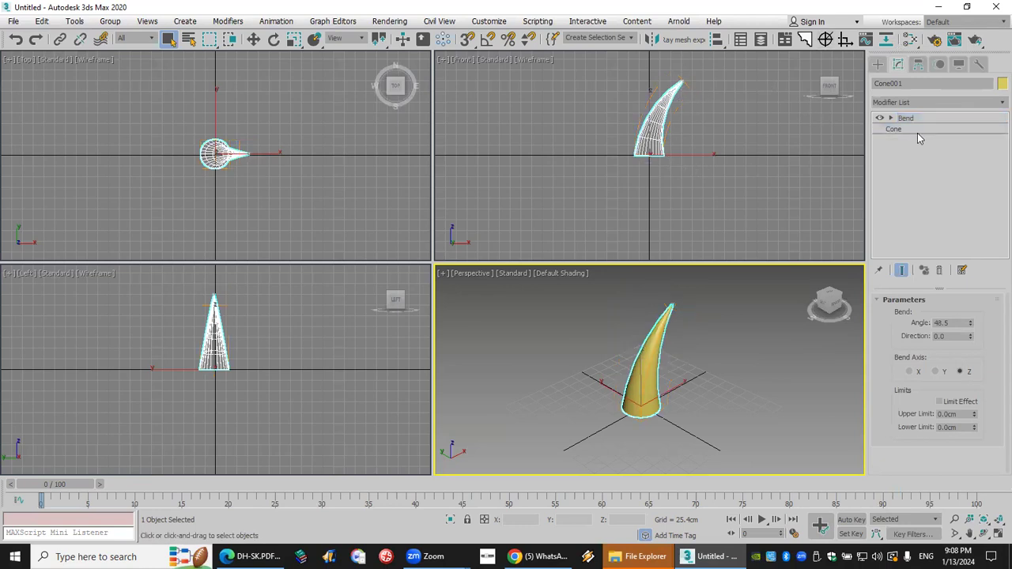
pyautogui.moveTo(982, 361); pyautogui.dragTo(978, 318)
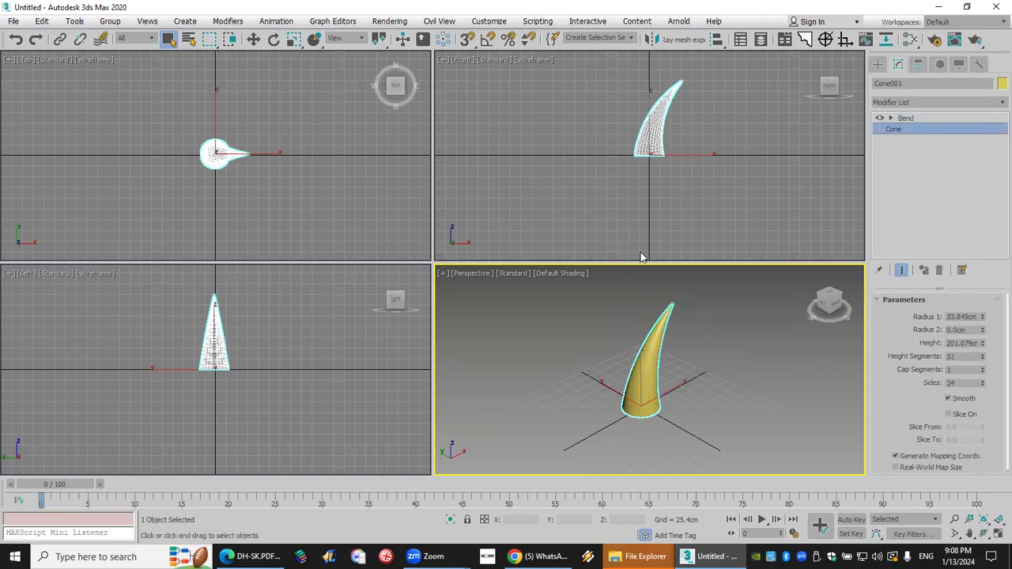
# Mirror the bent cone in the Front view across the Y axis as a copy
pyautogui.rightClick(688, 221)
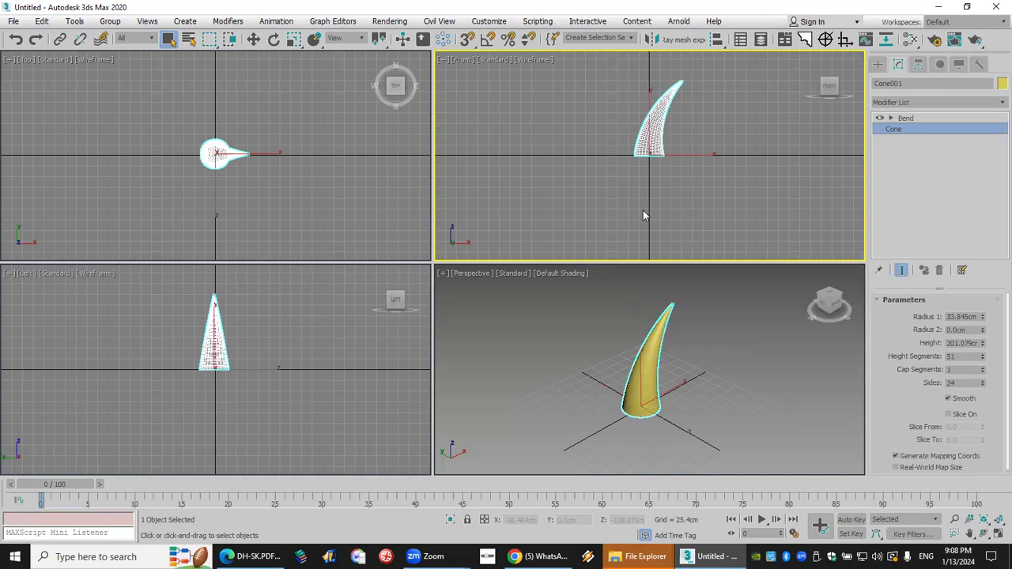
pyautogui.click(650, 41)
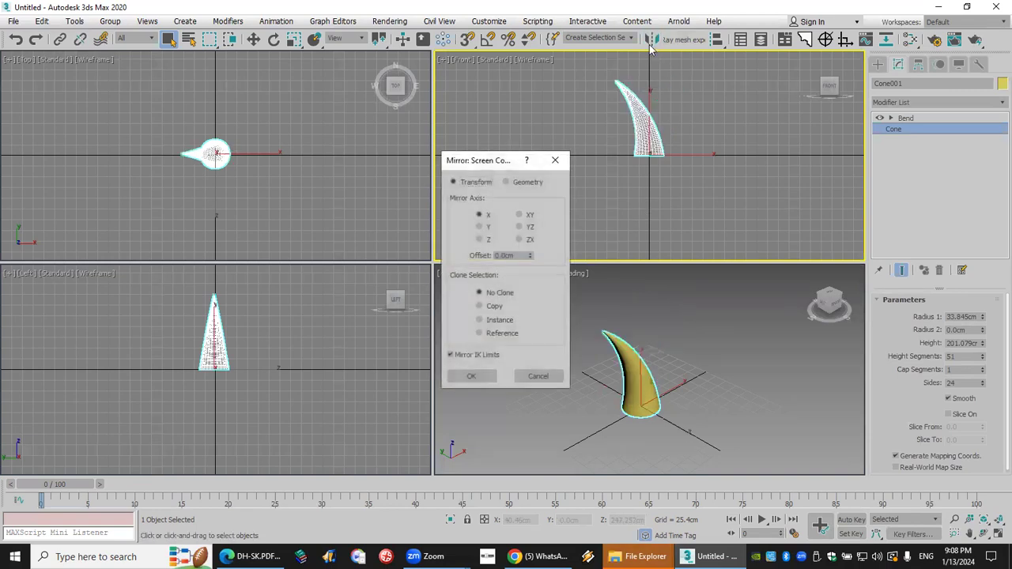
pyautogui.click(493, 307)
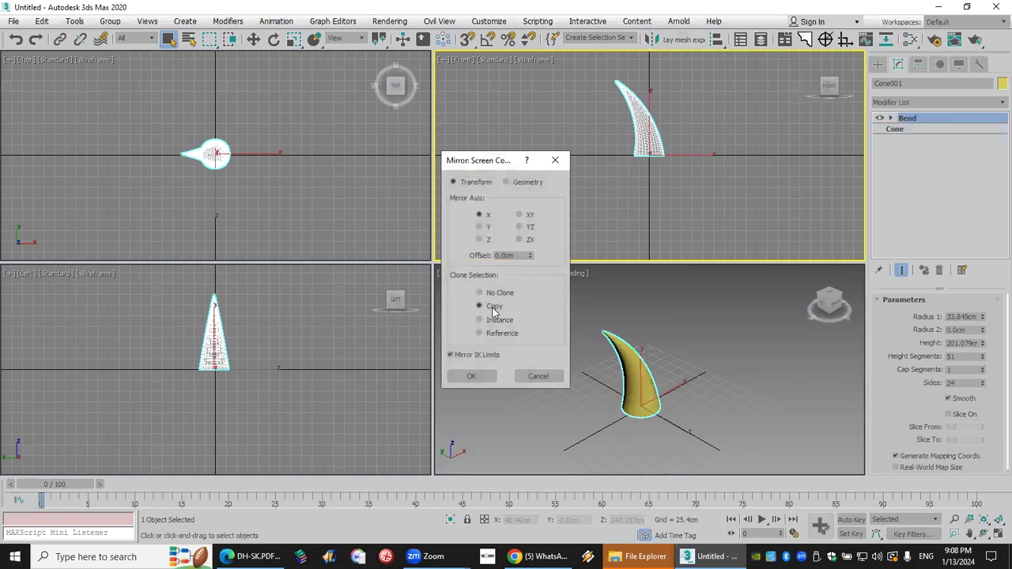
pyautogui.click(479, 228)
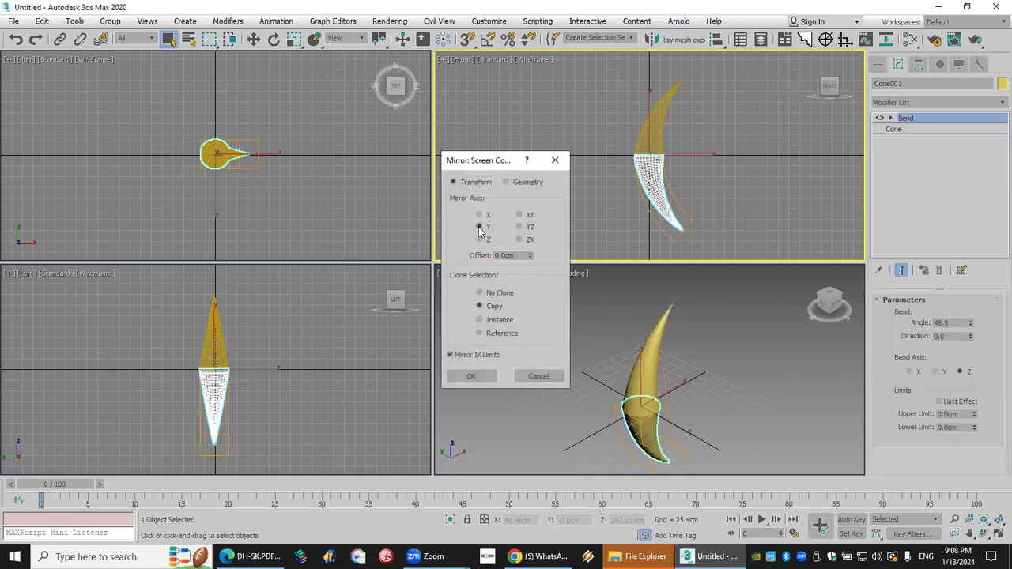
pyautogui.click(471, 377)
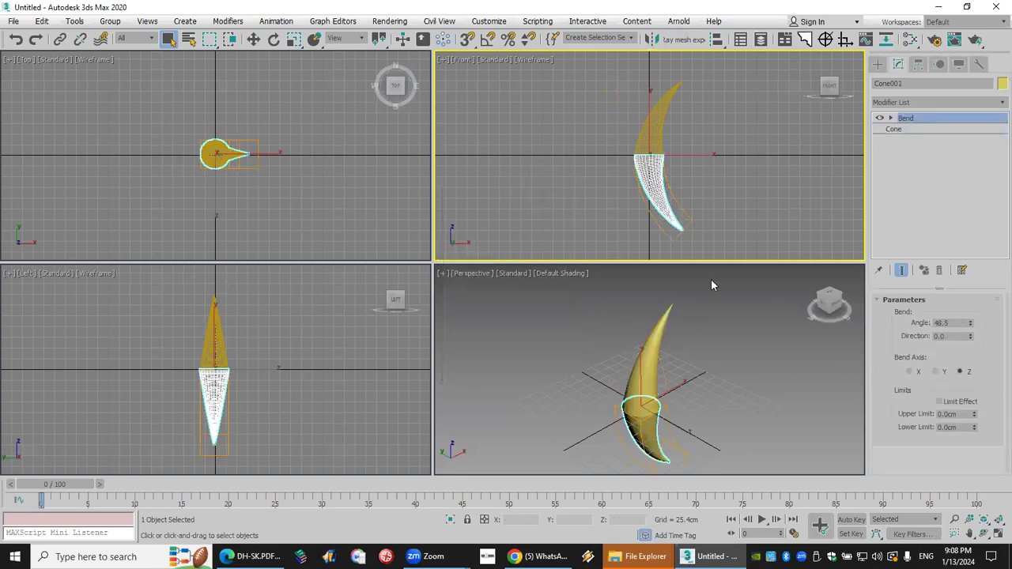
# Select both bent cones and mirror them in the Front view across the X axis as a copy
pyautogui.click(750, 196)
pyautogui.moveTo(670, 130); pyautogui.dragTo(599, 205)
pyautogui.click(651, 40)
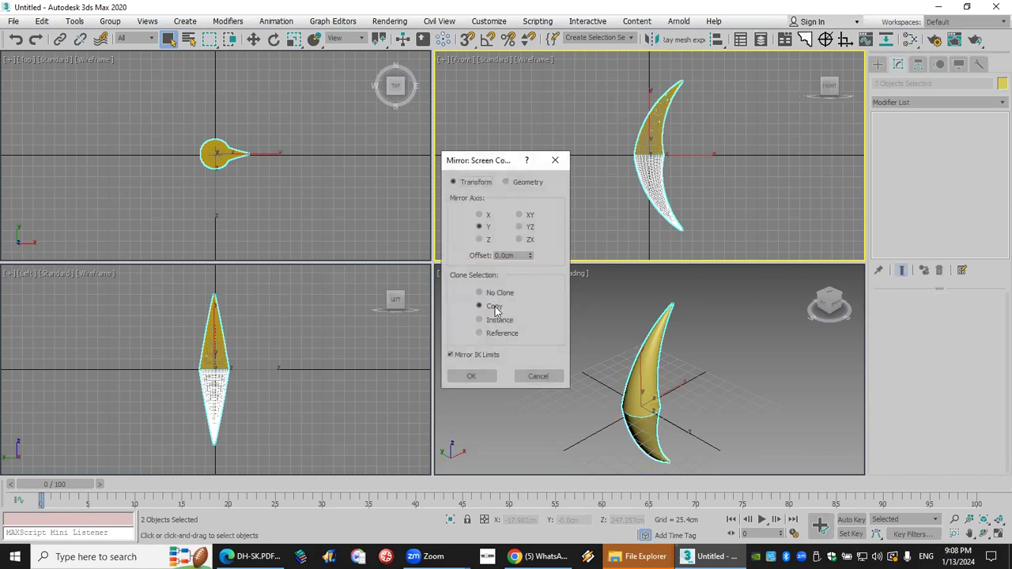
pyautogui.click(480, 239)
pyautogui.click(479, 214)
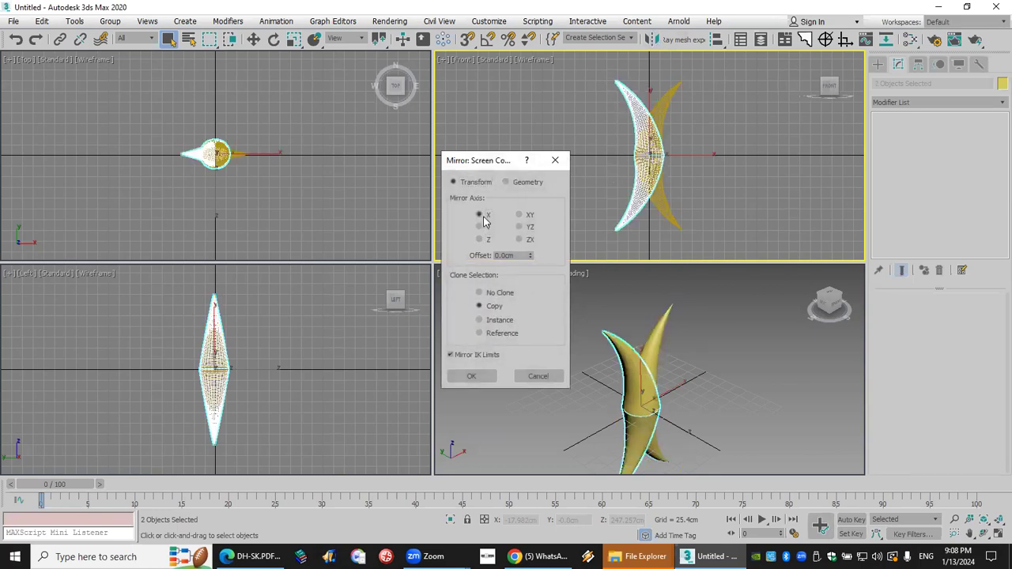
pyautogui.click(475, 376)
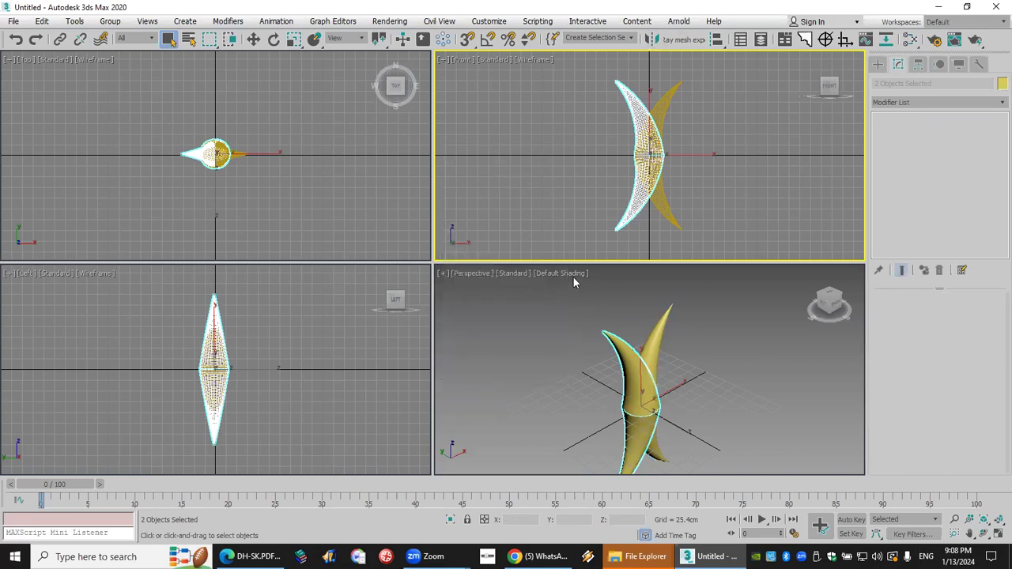
# Select all four bent cones in the Front view
pyautogui.click(707, 141)
pyautogui.moveTo(736, 79); pyautogui.dragTo(687, 123)
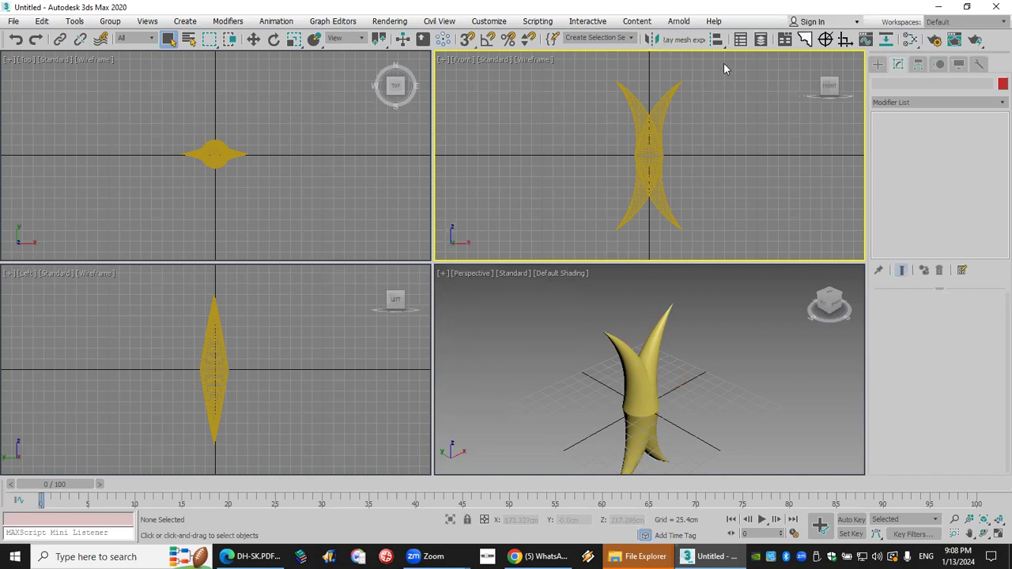
pyautogui.moveTo(716, 65); pyautogui.dragTo(558, 256)
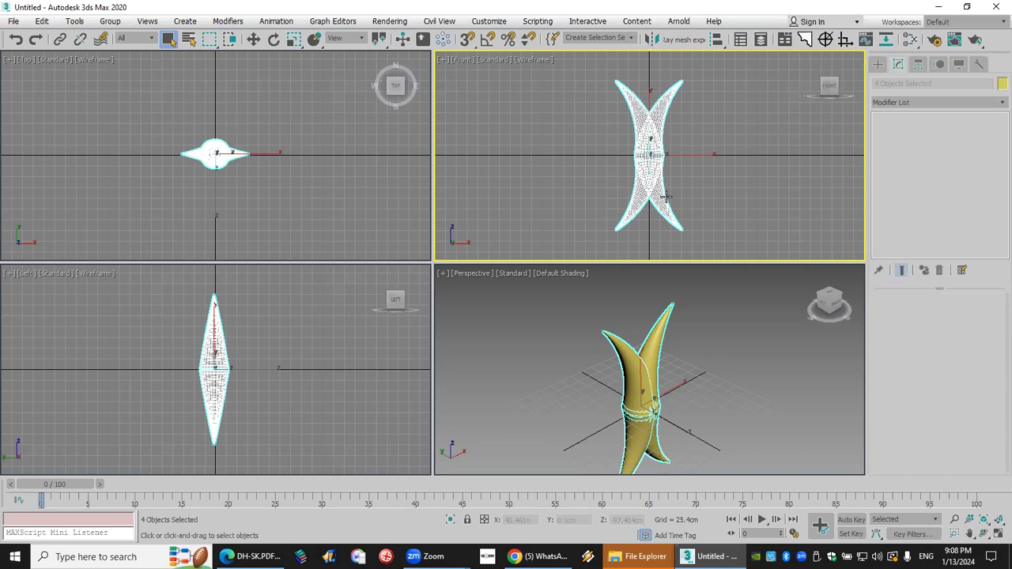
pyautogui.scroll(2, 684, 184)
pyautogui.scroll(-2, 684, 184)
pyautogui.click(720, 132)
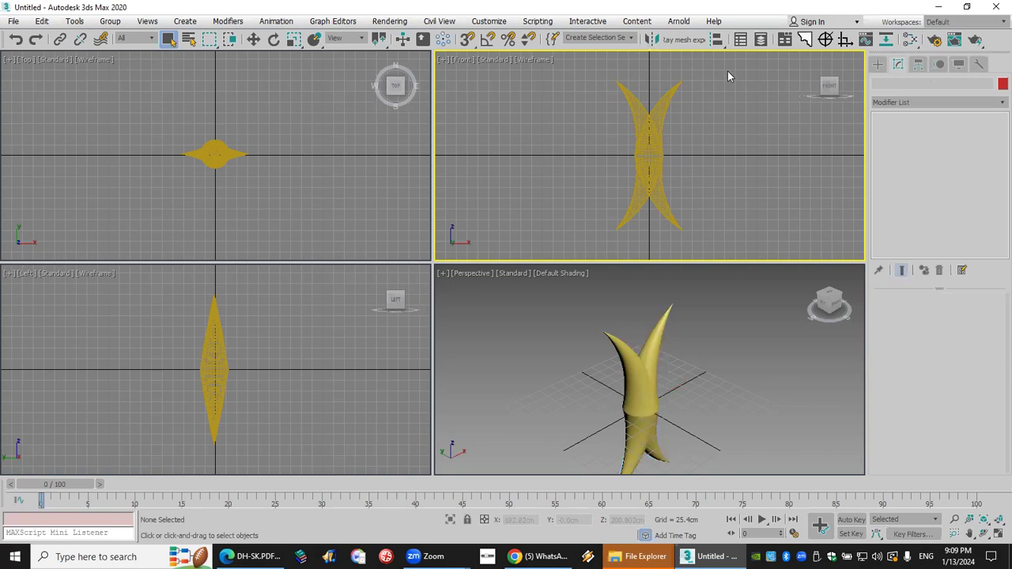
pyautogui.moveTo(736, 67); pyautogui.dragTo(578, 239)
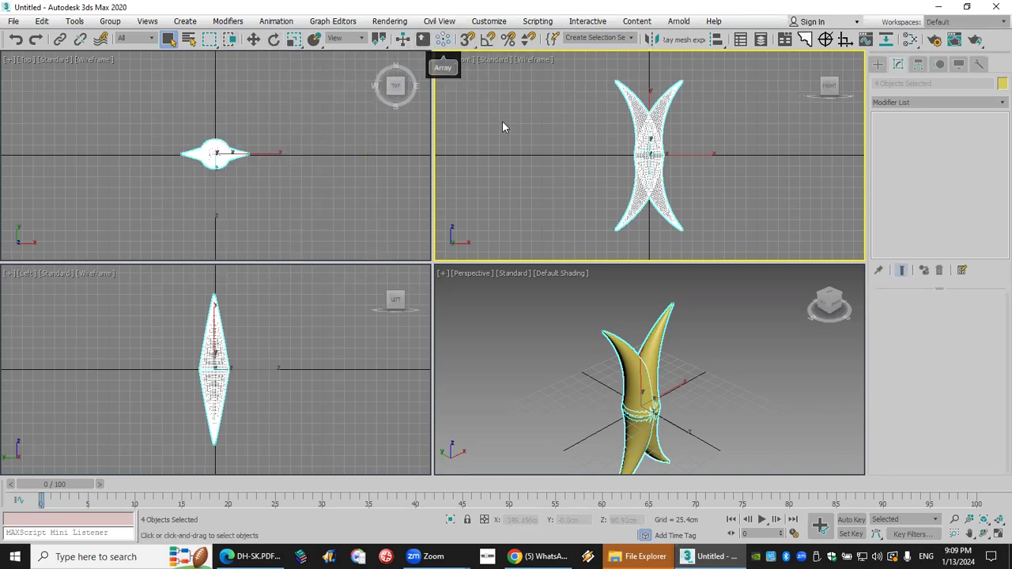
# Turn on angle snap and set its increment to 18 degrees
pyautogui.rightClick(489, 41)
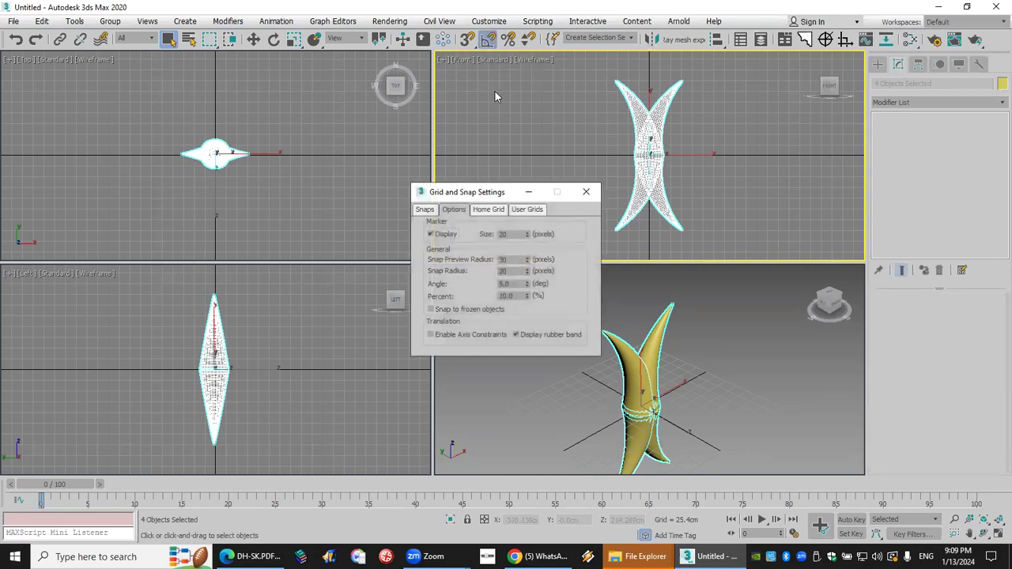
pyautogui.click(516, 284)
pyautogui.write('18')
pyautogui.press('Return')
pyautogui.click(586, 192)
# Rotate-copy the four selected cones by 18 degrees in the Front view with 19 copies, then inspect the flower in Perspective
pyautogui.press('e')
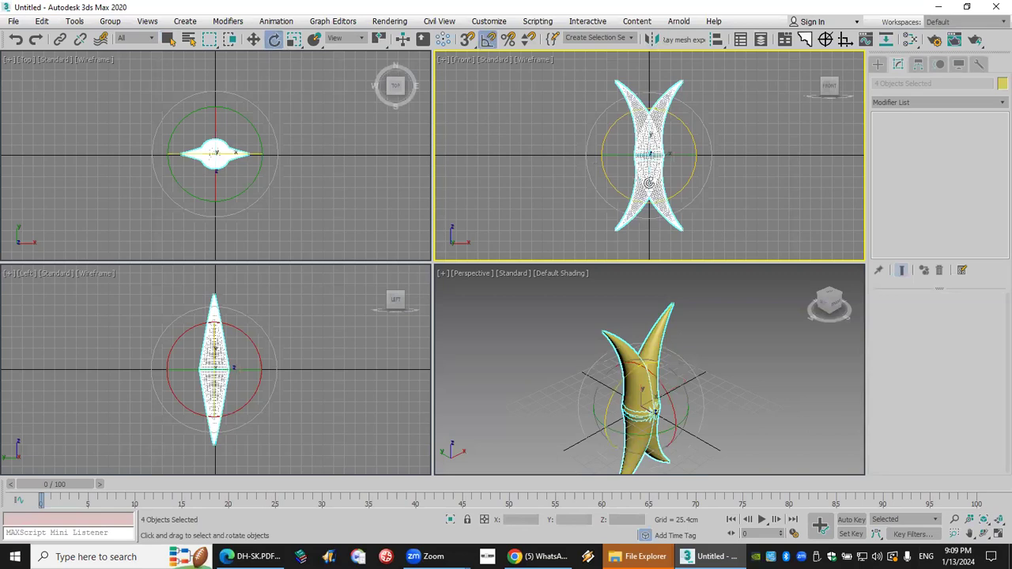
pyautogui.click(683, 121)
pyautogui.keyDown('shift'); pyautogui.moveTo(683, 121); pyautogui.dragTo(639, 171); pyautogui.keyUp('shift')
pyautogui.moveTo(521, 285); pyautogui.dragTo(486, 286)
pyautogui.write('20')
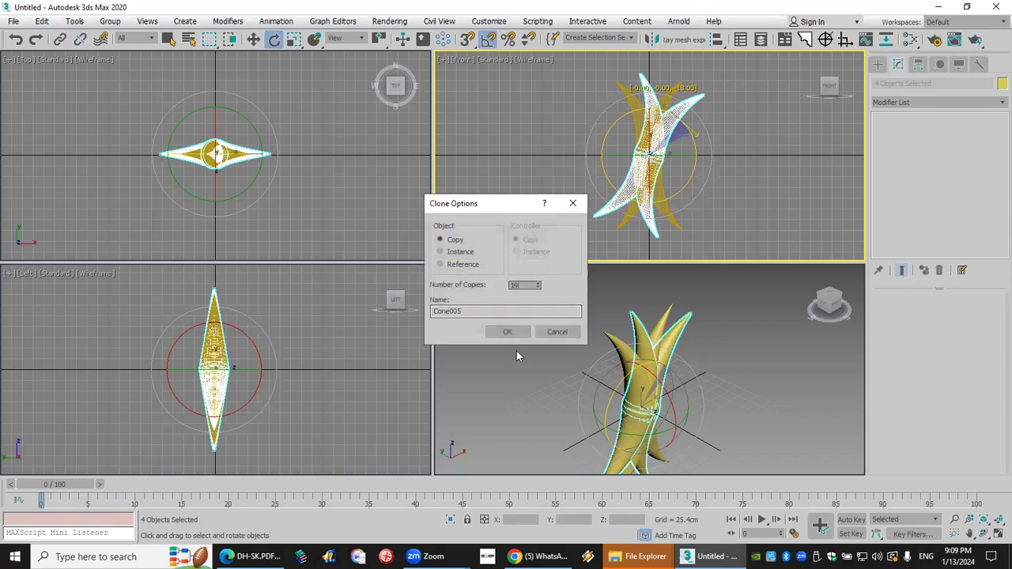
pyautogui.click(507, 332)
pyautogui.click(804, 422)
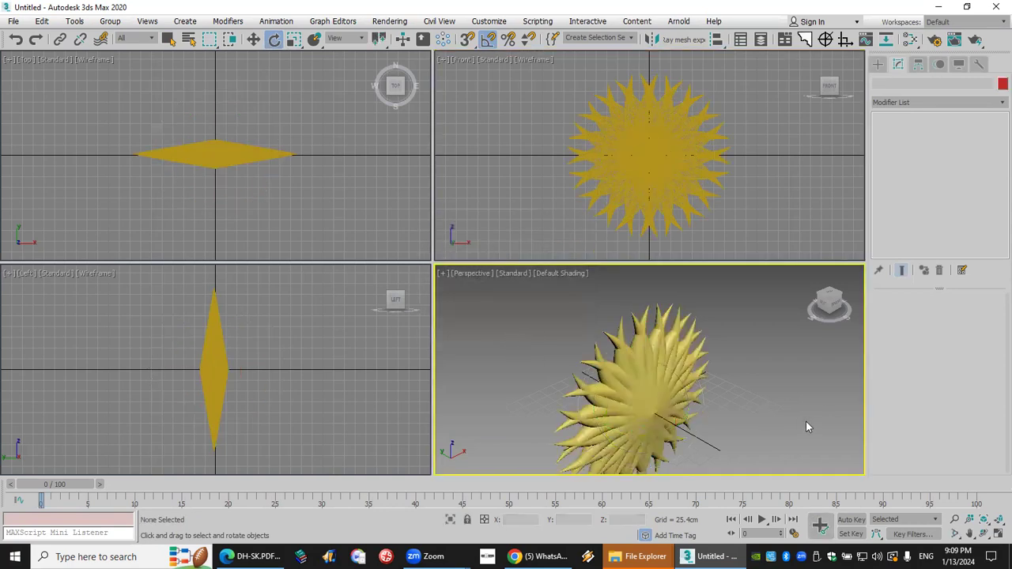
pyautogui.click(996, 518)
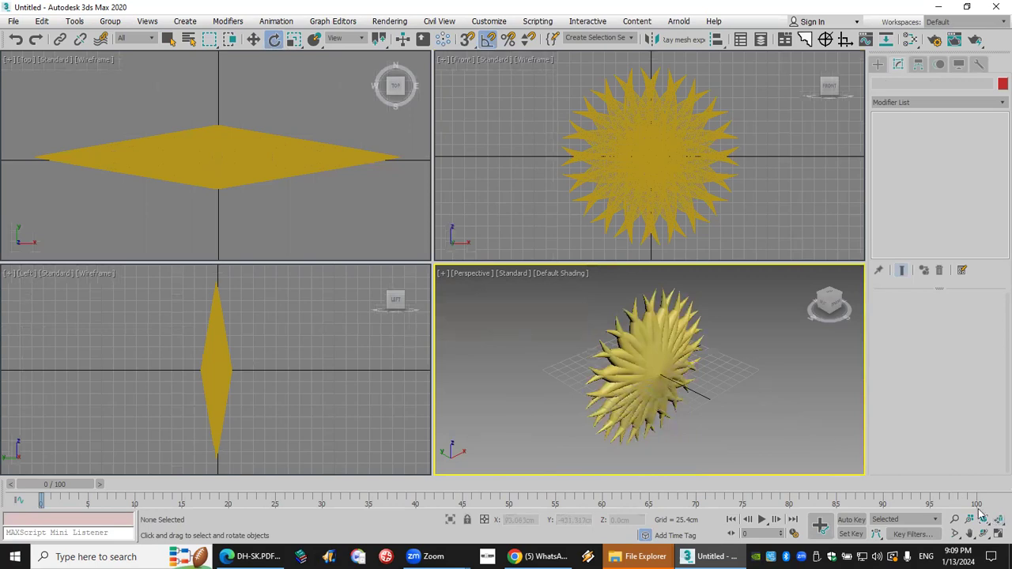
pyautogui.click(984, 534)
pyautogui.moveTo(667, 376); pyautogui.dragTo(642, 342)
pyautogui.press('e')
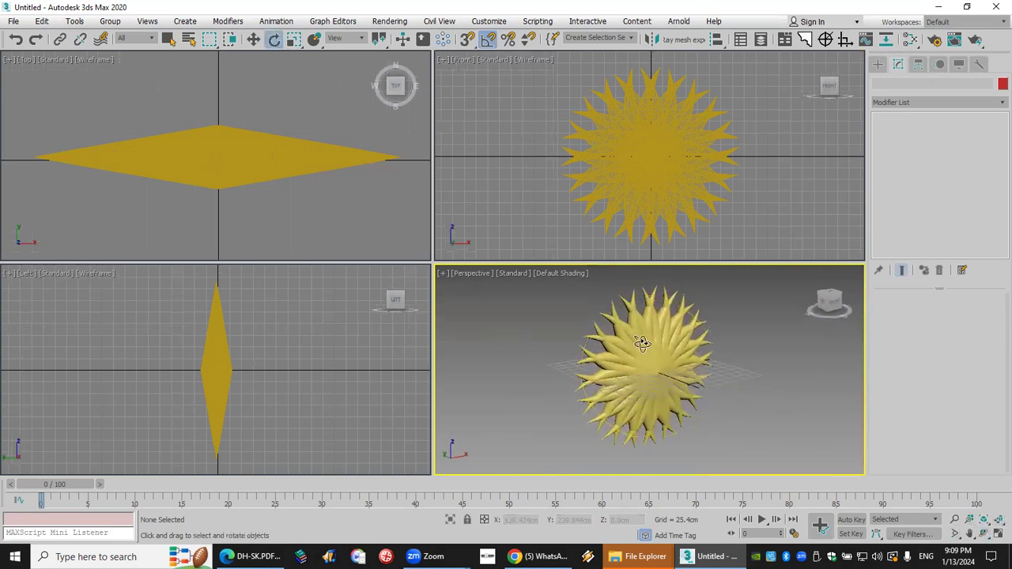
# Undo the rotated copies and the earlier mirrored copies back to the single bent cone
pyautogui.click(15, 39)
pyautogui.click(16, 40)
pyautogui.click(15, 40)
pyautogui.click(15, 40)
pyautogui.click(16, 40)
pyautogui.click(15, 40)
pyautogui.click(16, 40)
pyautogui.click(16, 40)
pyautogui.click(15, 40)
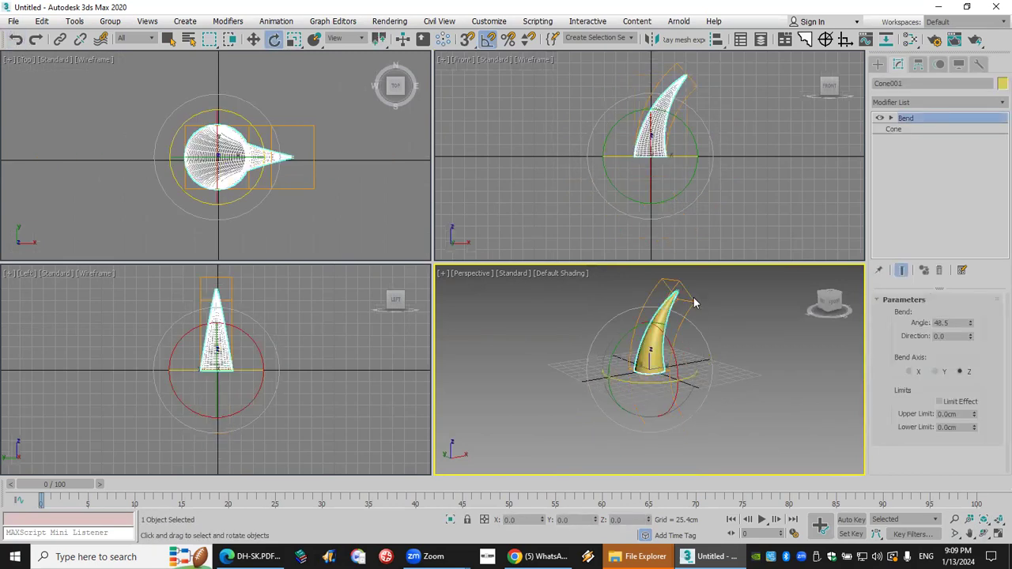
# Reduce Radius 1 of the base Cone beneath the Bend modifier to about 6.09 cm
pyautogui.click(948, 130)
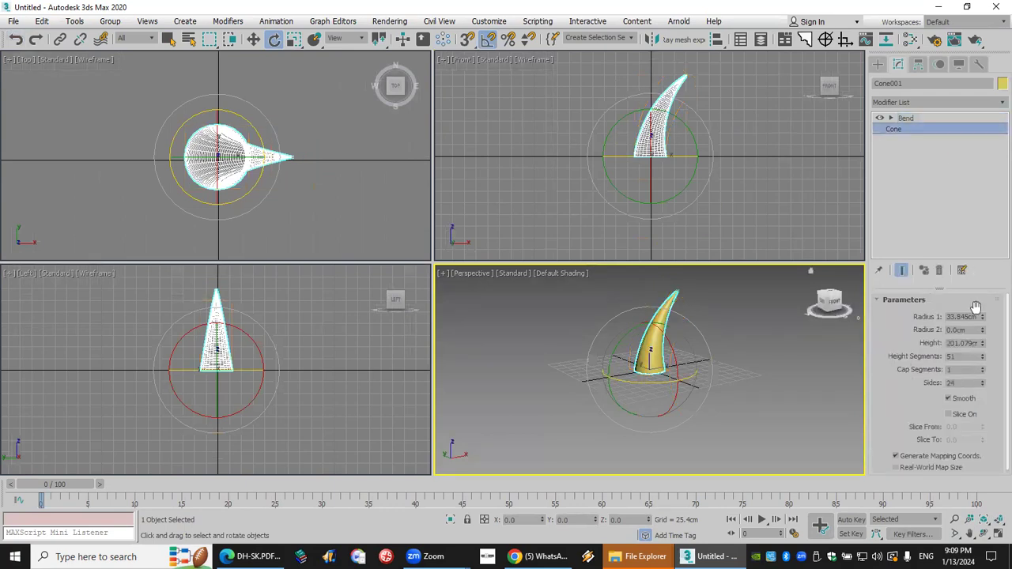
pyautogui.moveTo(982, 318); pyautogui.dragTo(989, 378)
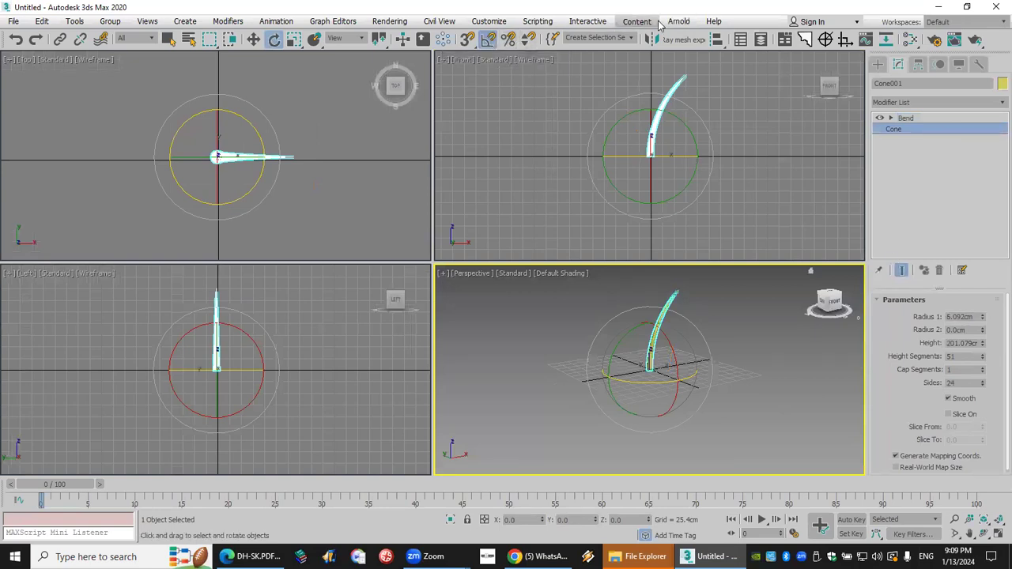
# Mirror the thin bent cone across the world Z axis as an instance
pyautogui.click(651, 41)
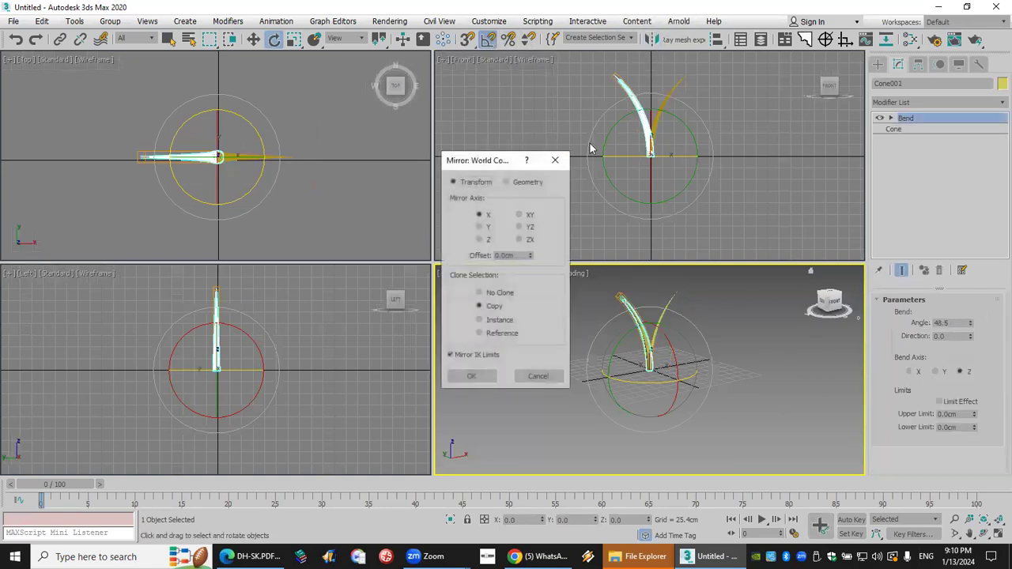
pyautogui.click(481, 227)
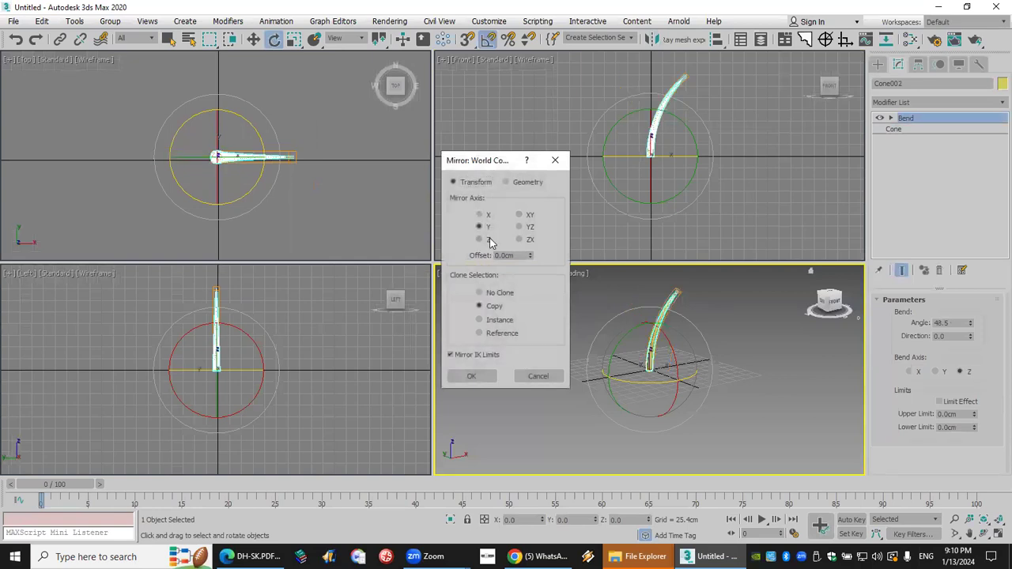
pyautogui.click(483, 240)
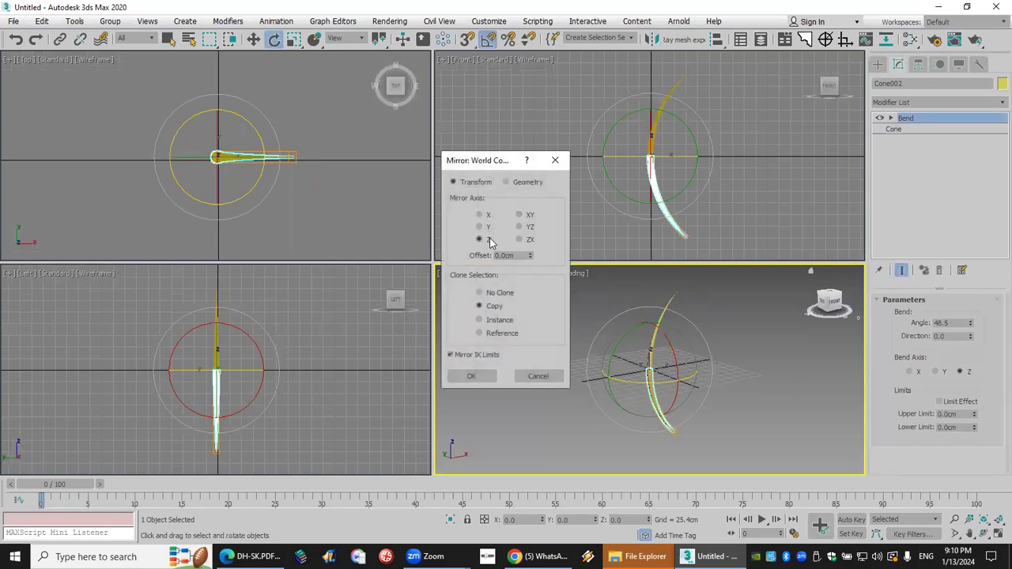
pyautogui.click(496, 323)
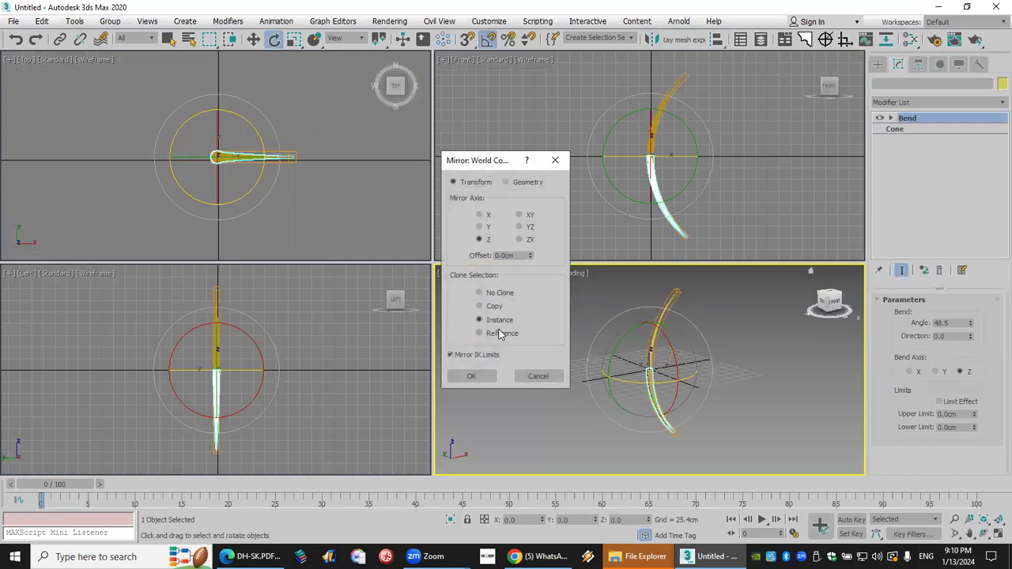
pyautogui.click(465, 376)
# Select both thin cones in the Front view and mirror them across the ZX axis as an instance
pyautogui.moveTo(682, 130); pyautogui.dragTo(622, 193)
pyautogui.click(648, 39)
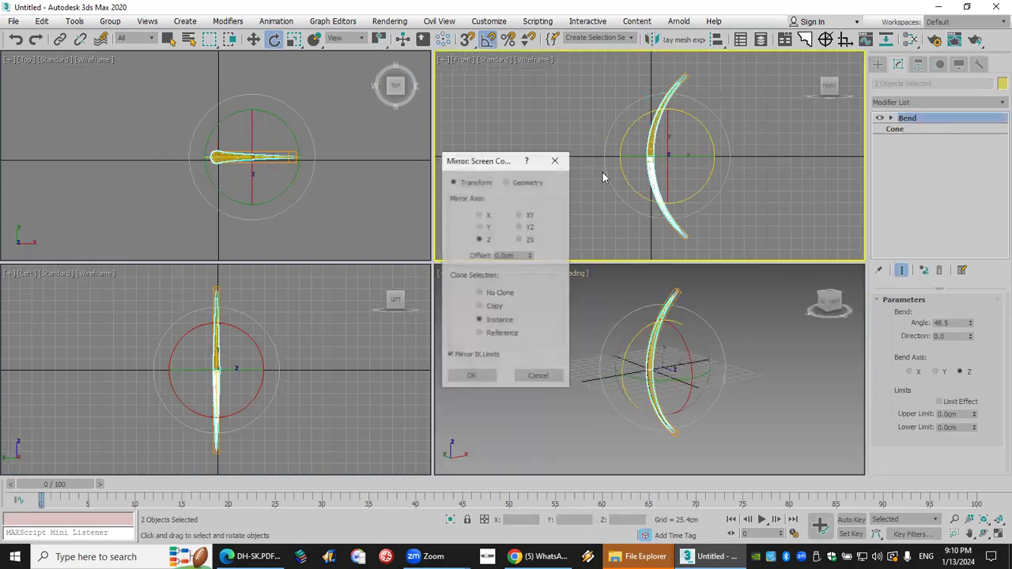
pyautogui.click(487, 228)
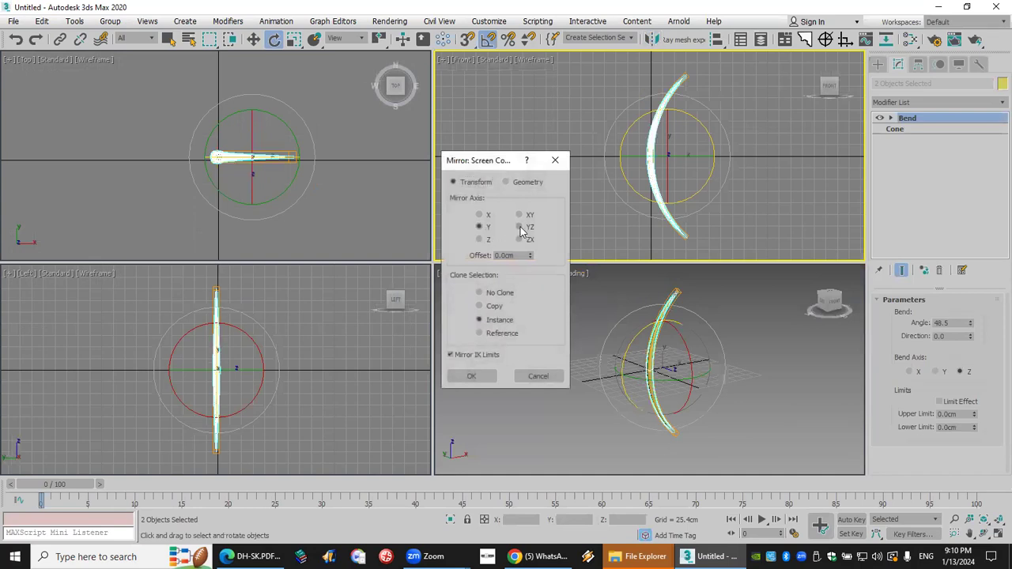
pyautogui.click(530, 246)
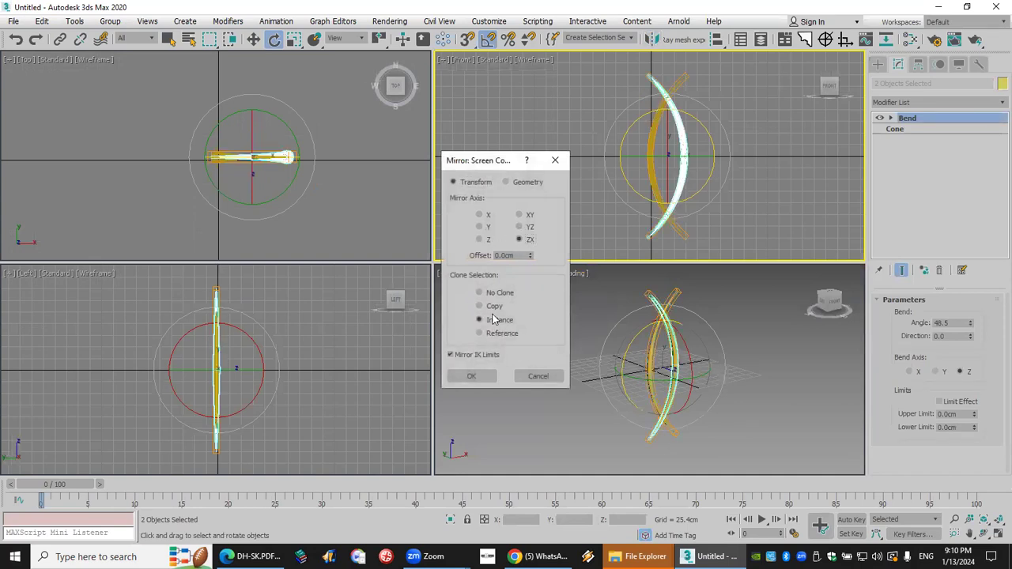
pyautogui.click(478, 376)
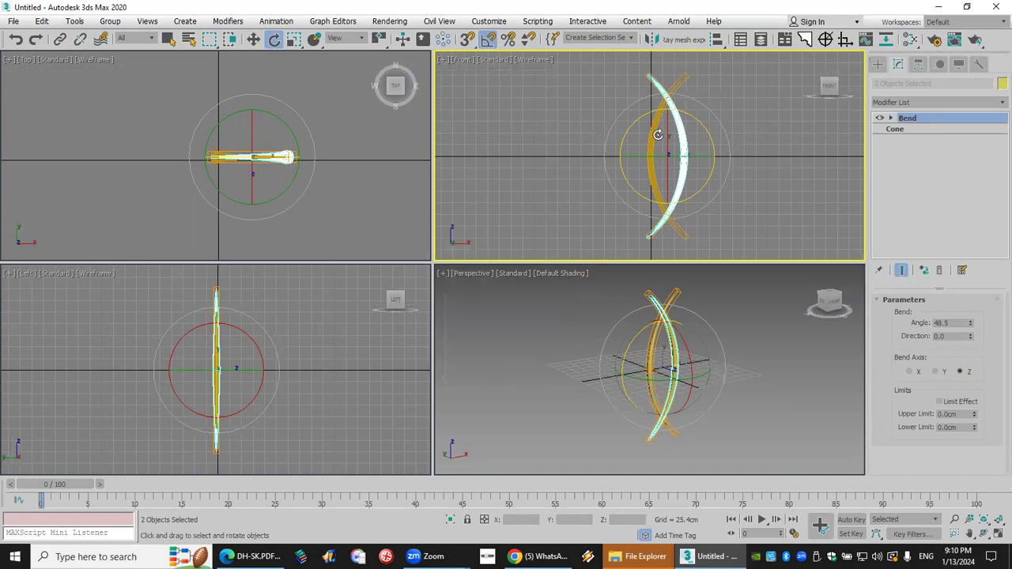
# Select all four thin cones in the Front view and rotate-copy them in 18-degree steps as instances around a full circle
pyautogui.moveTo(584, 217); pyautogui.dragTo(727, 257)
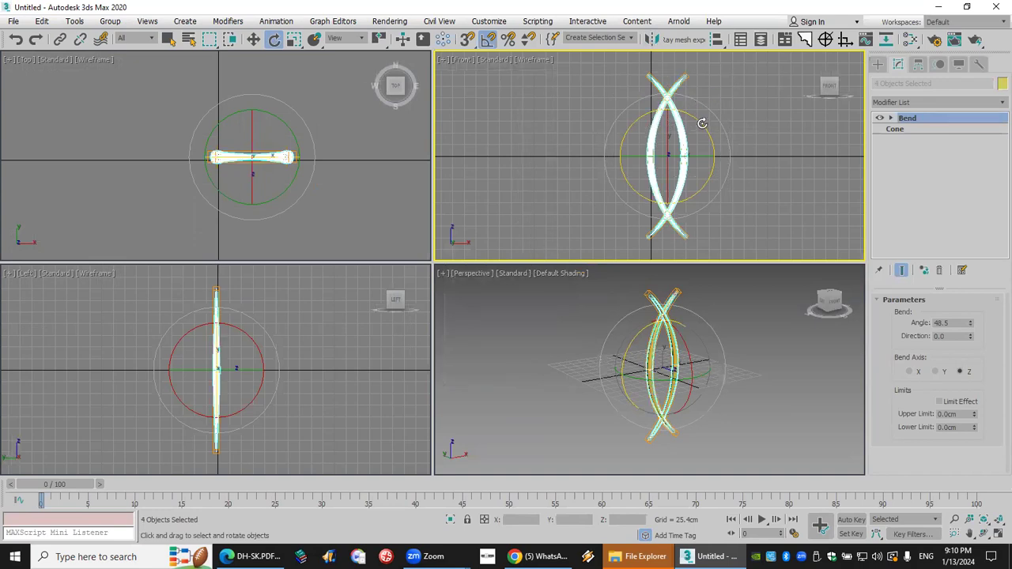
pyautogui.moveTo(702, 125); pyautogui.dragTo(712, 129)
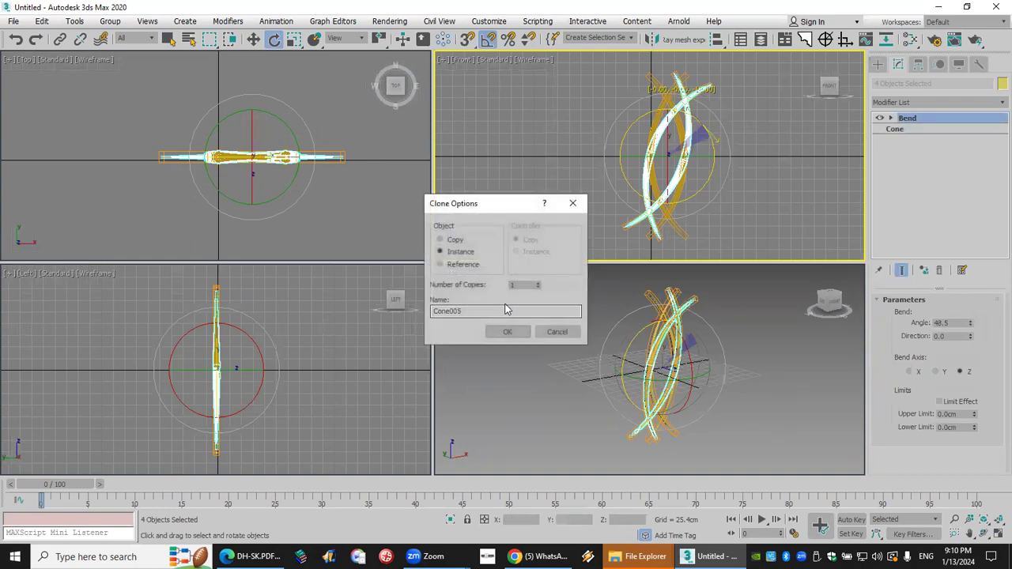
pyautogui.doubleClick(524, 287)
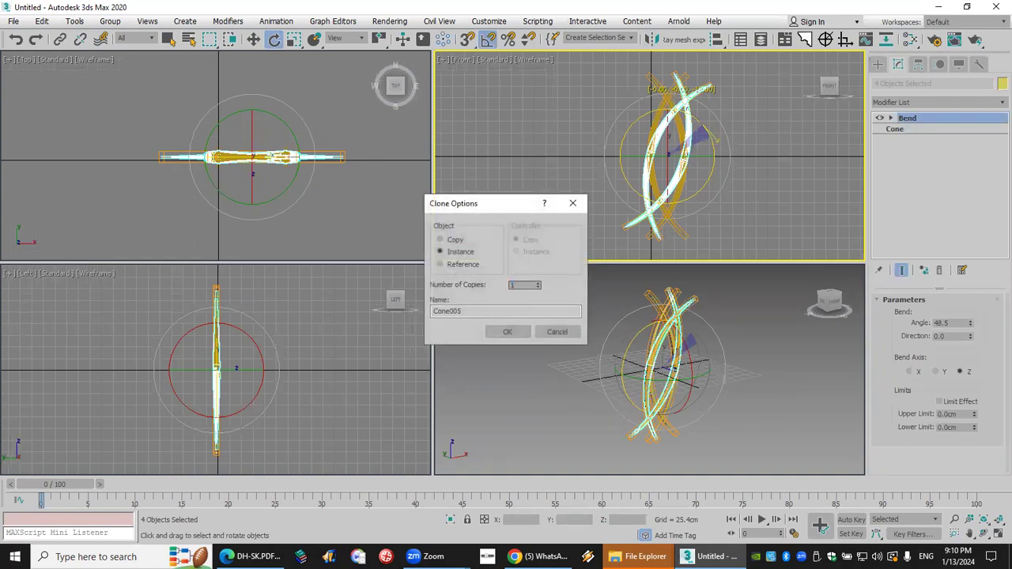
pyautogui.click(519, 338)
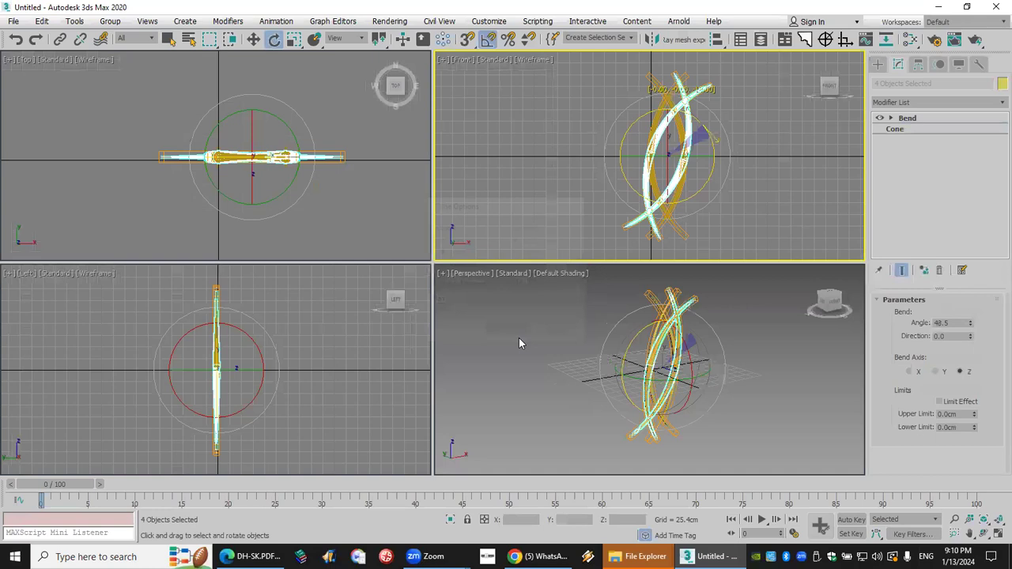
pyautogui.click(836, 183)
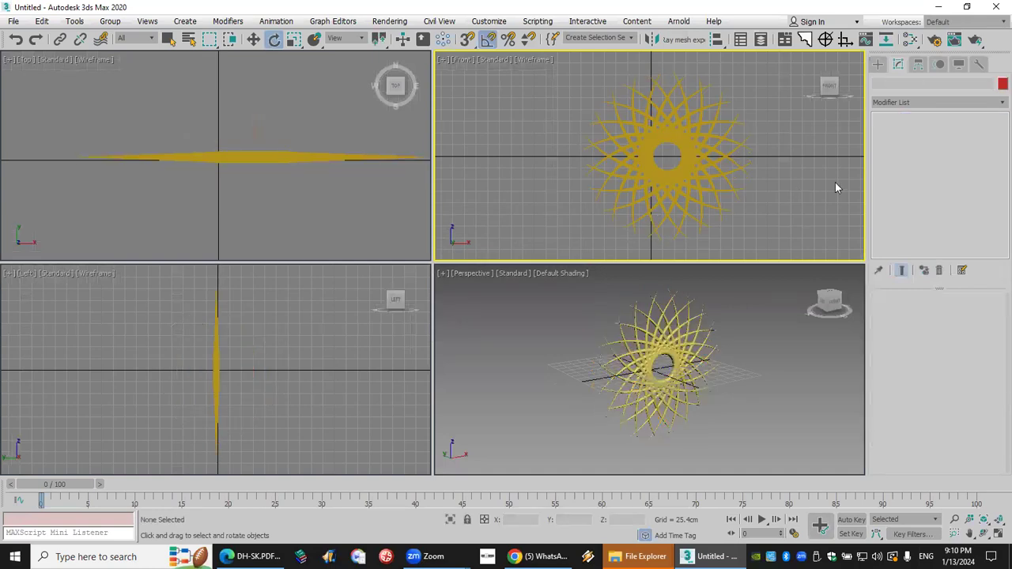
# Select one cone instance in the ring, set its base Cone's Radius 1 to about 88.89 cm, and inspect the shape in Perspective
pyautogui.rightClick(726, 222)
pyautogui.click(699, 221)
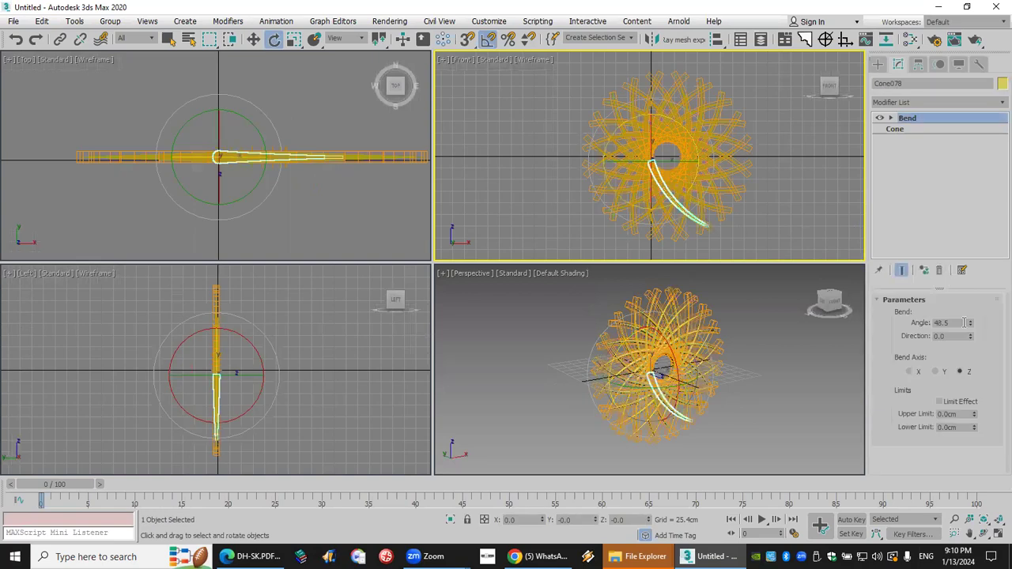
pyautogui.click(952, 130)
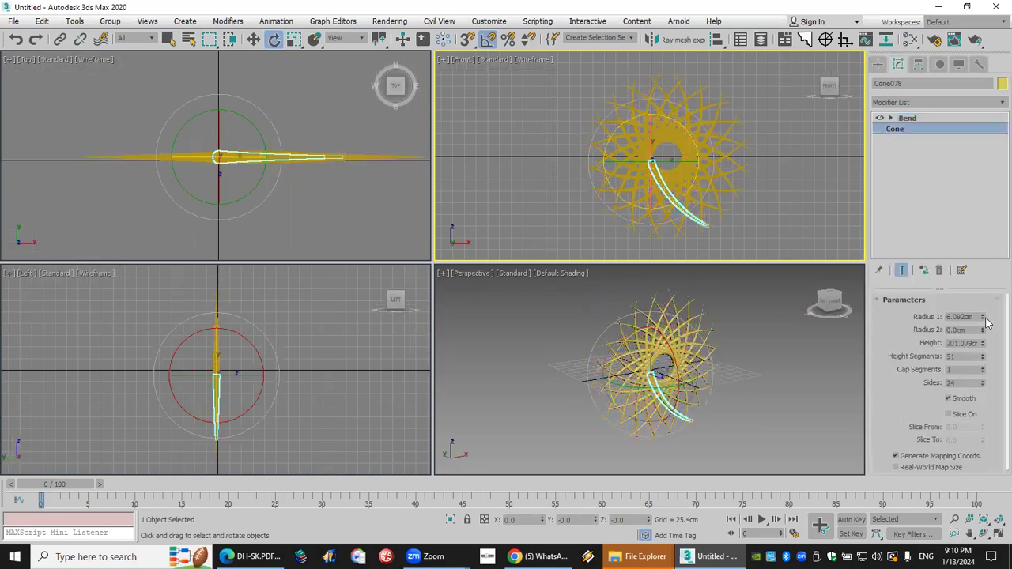
pyautogui.moveTo(984, 321); pyautogui.dragTo(971, 531)
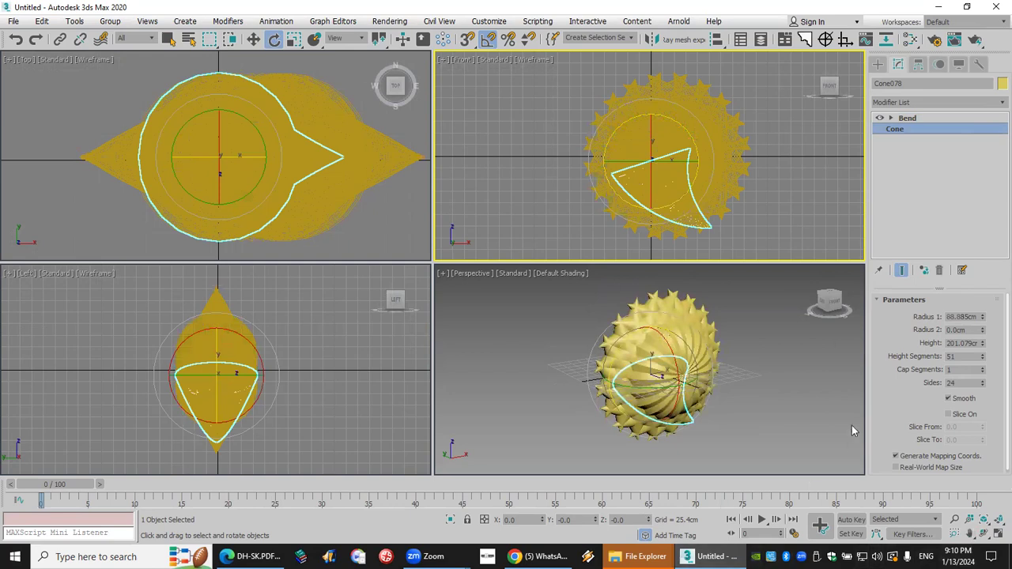
pyautogui.click(782, 360)
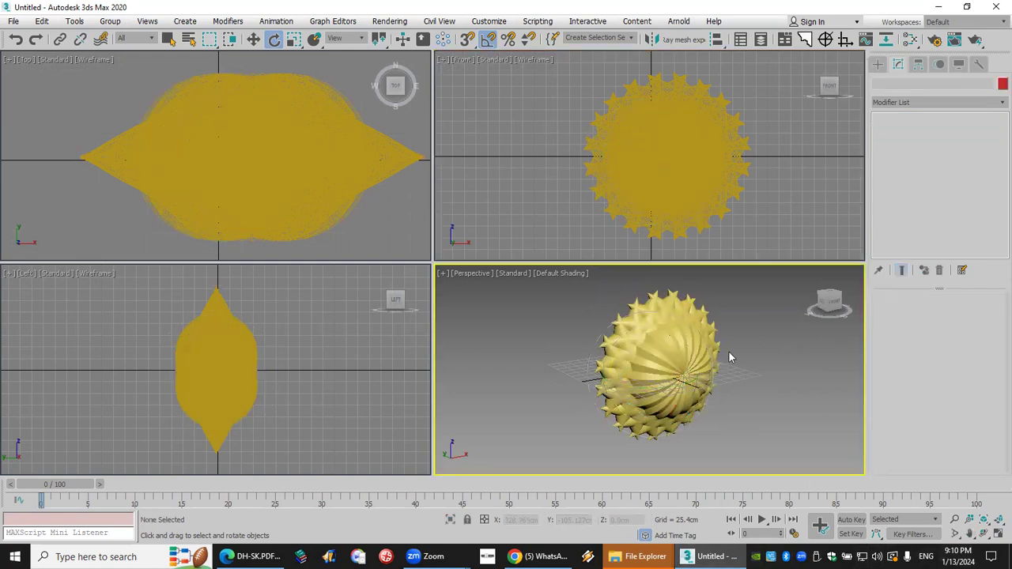
pyautogui.scroll(5, 712, 351)
pyautogui.scroll(-3, 700, 350)
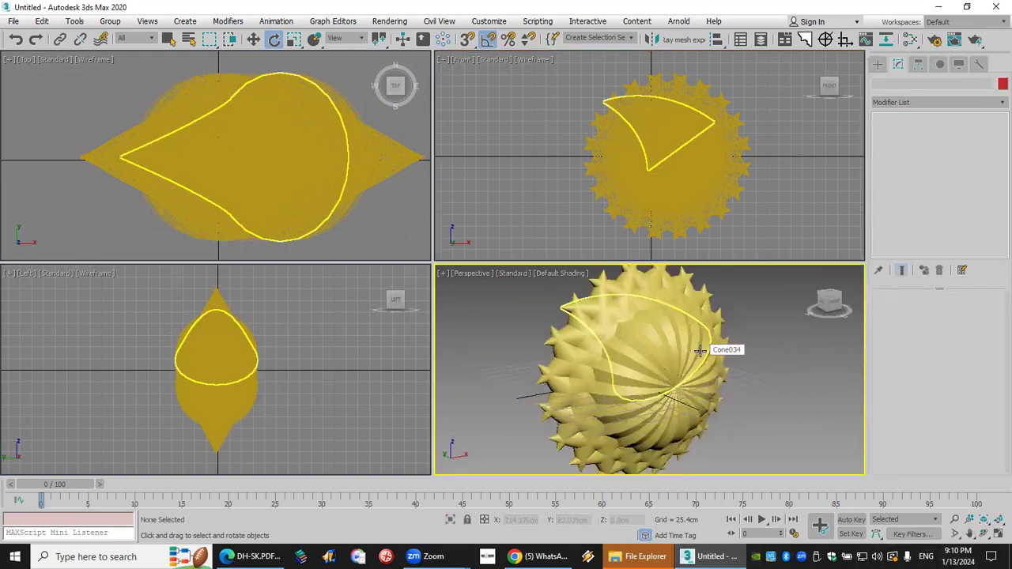
pyautogui.scroll(-2, 699, 350)
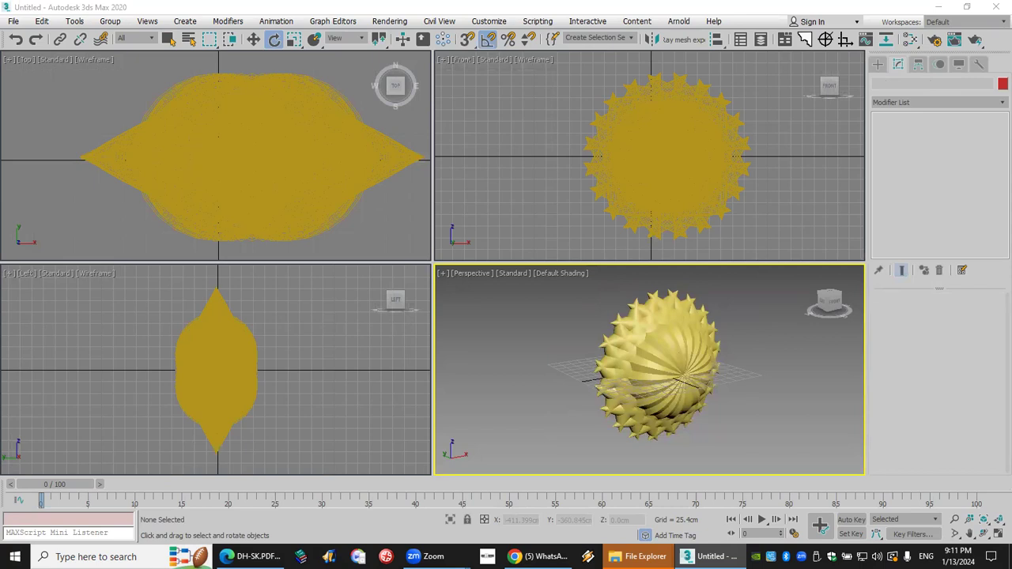
# Switch to WhatsApp Web in Chrome and review the 3D MAX course group's latest messages and the posted model images
pyautogui.hotkey('alt', 'Tab')
pyautogui.scroll(-5, 775, 354)
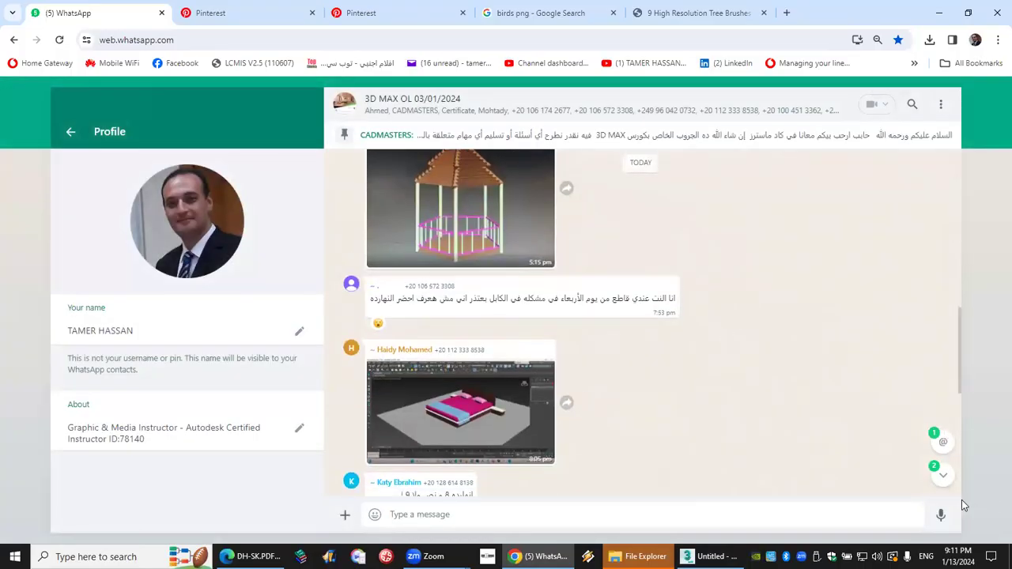
pyautogui.click(941, 475)
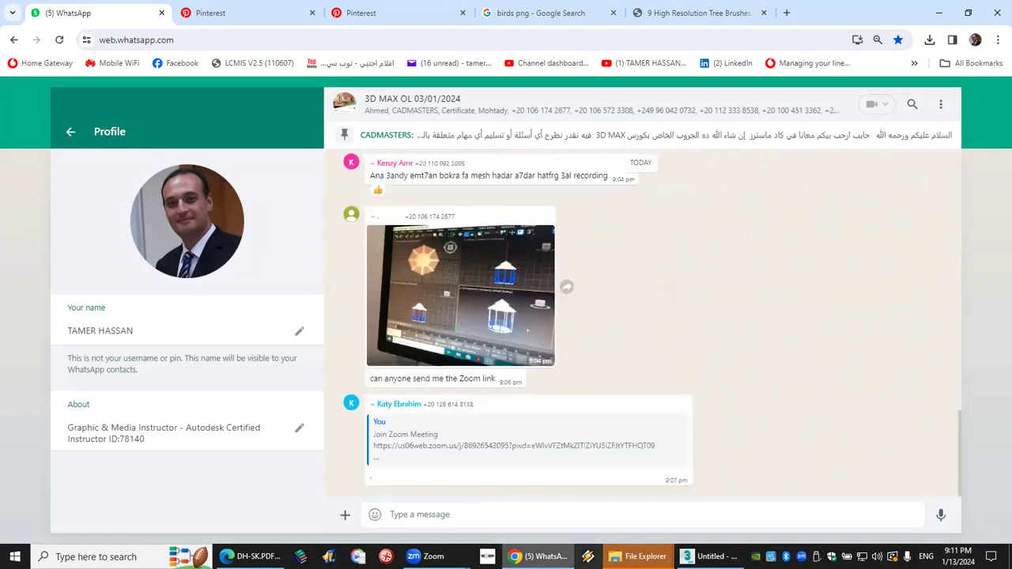
pyautogui.hotkey('alt', 'Tab')
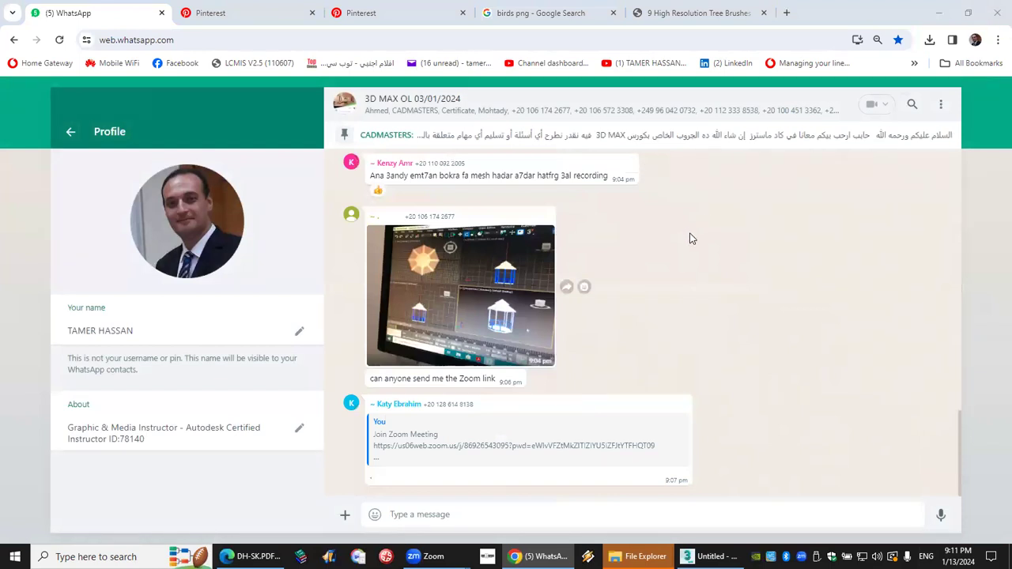
pyautogui.scroll(1, 640, 283)
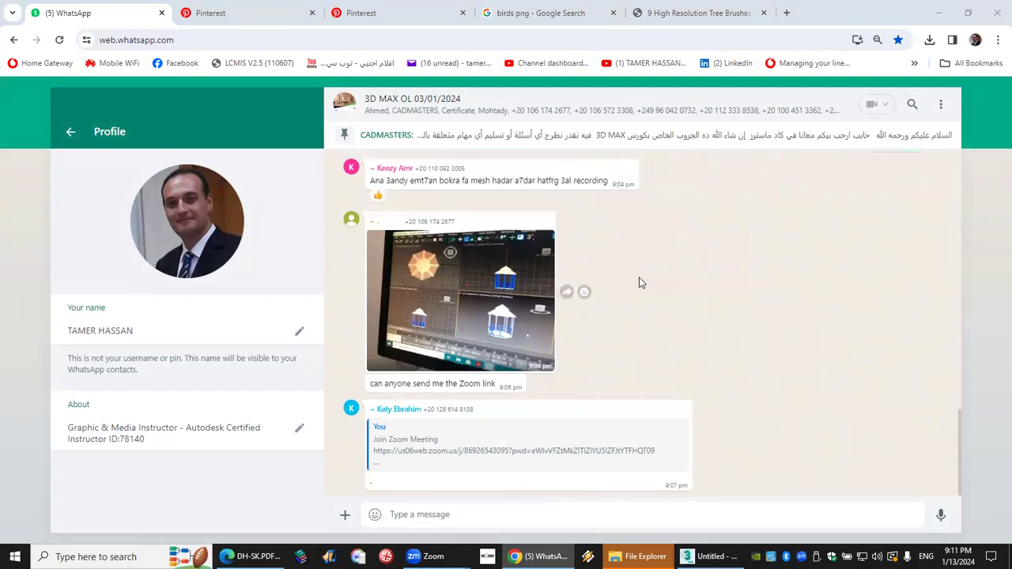
pyautogui.scroll(-1, 641, 283)
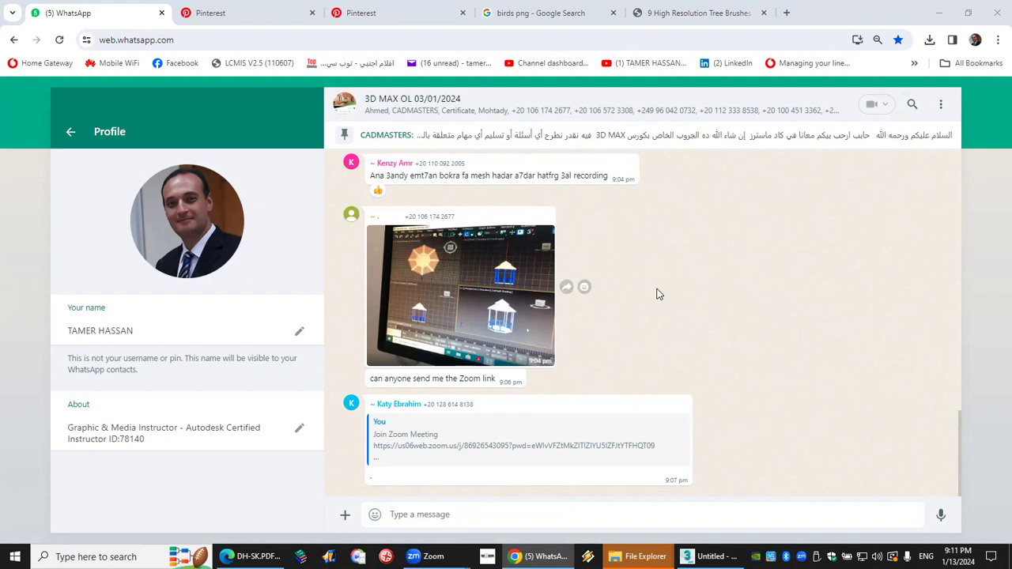
pyautogui.scroll(3, 712, 278)
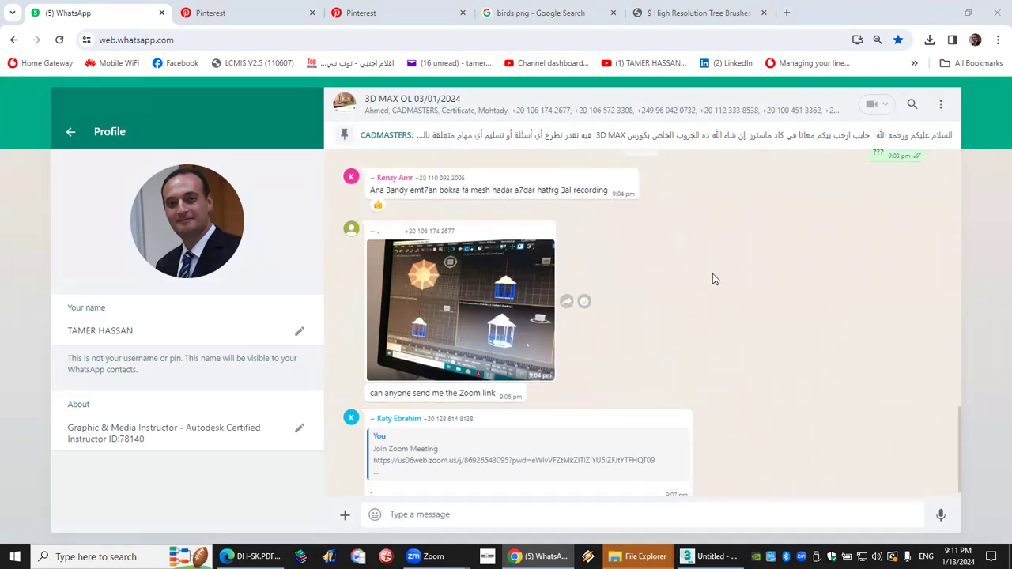
pyautogui.scroll(1, 632, 253)
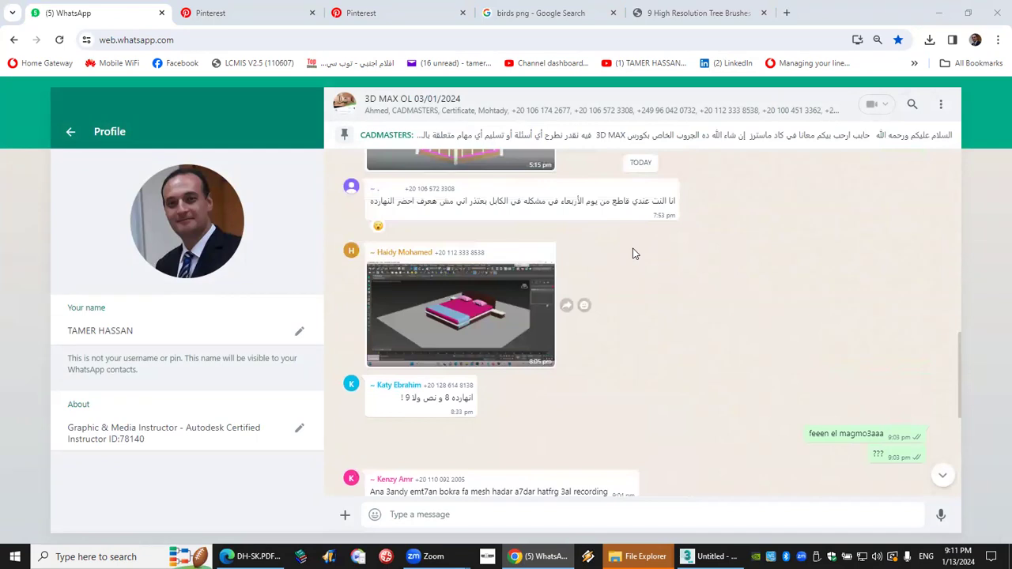
pyautogui.scroll(1, 632, 254)
pyautogui.scroll(2, 633, 254)
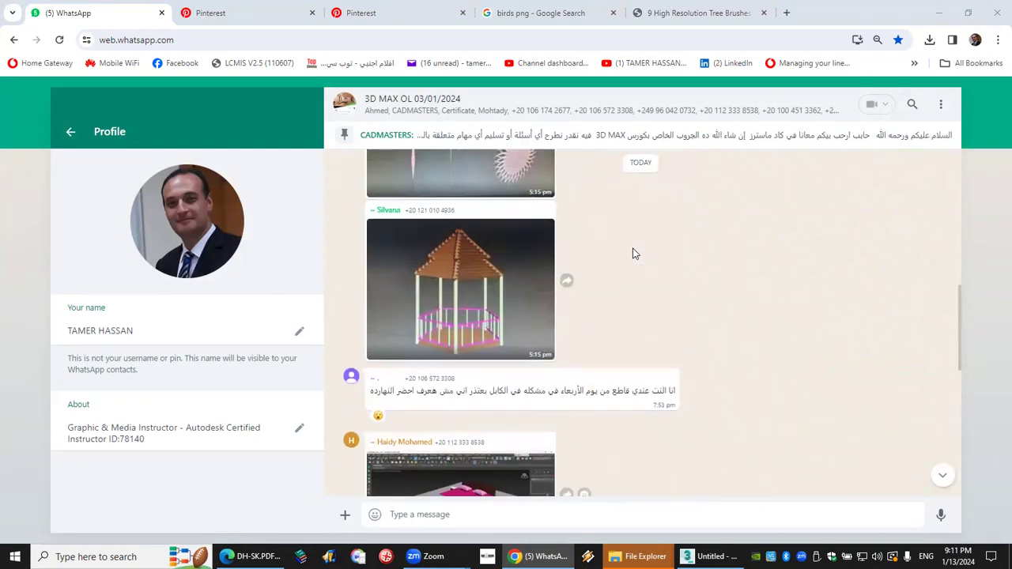
# Review the earlier model images posted in the 3D MAX course group chat, back through yesterday's submissions
pyautogui.scroll(2, 632, 253)
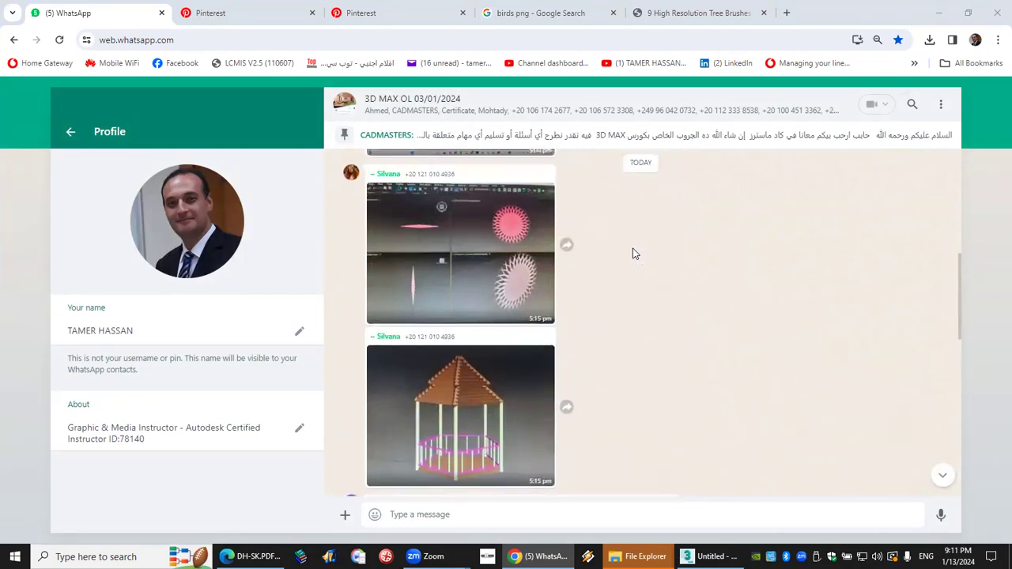
pyautogui.scroll(3, 632, 253)
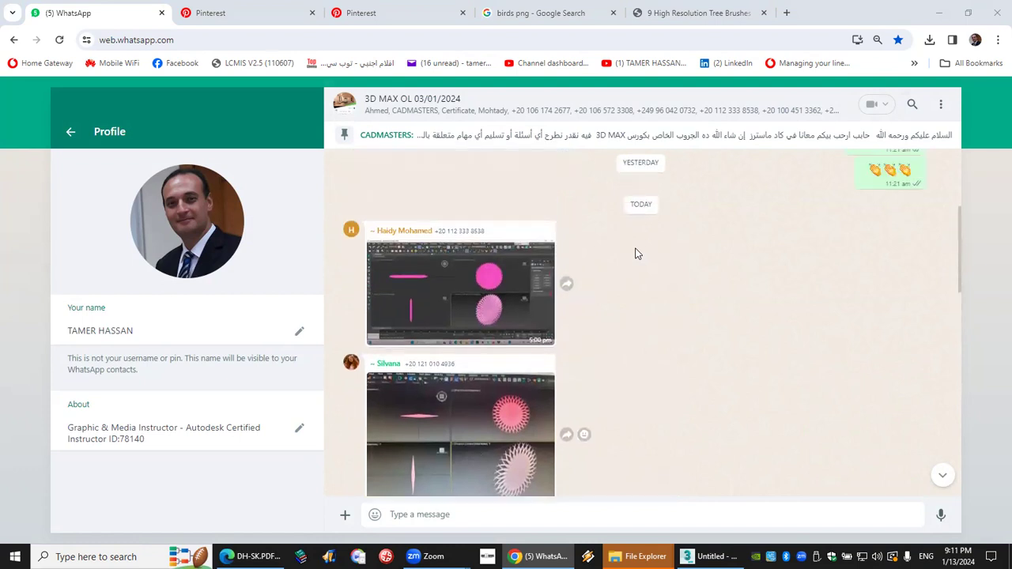
pyautogui.scroll(5, 638, 253)
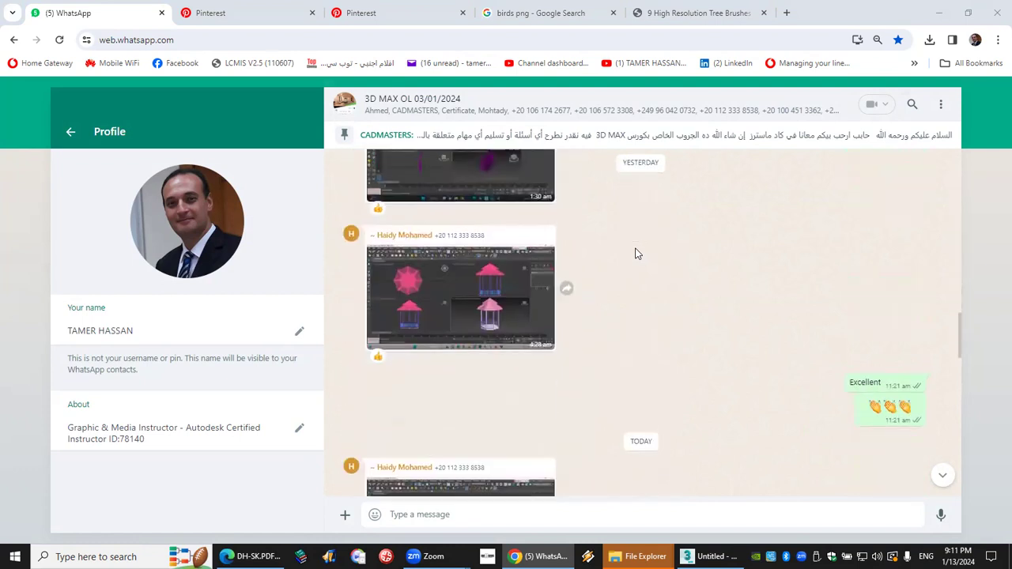
pyautogui.scroll(3, 638, 254)
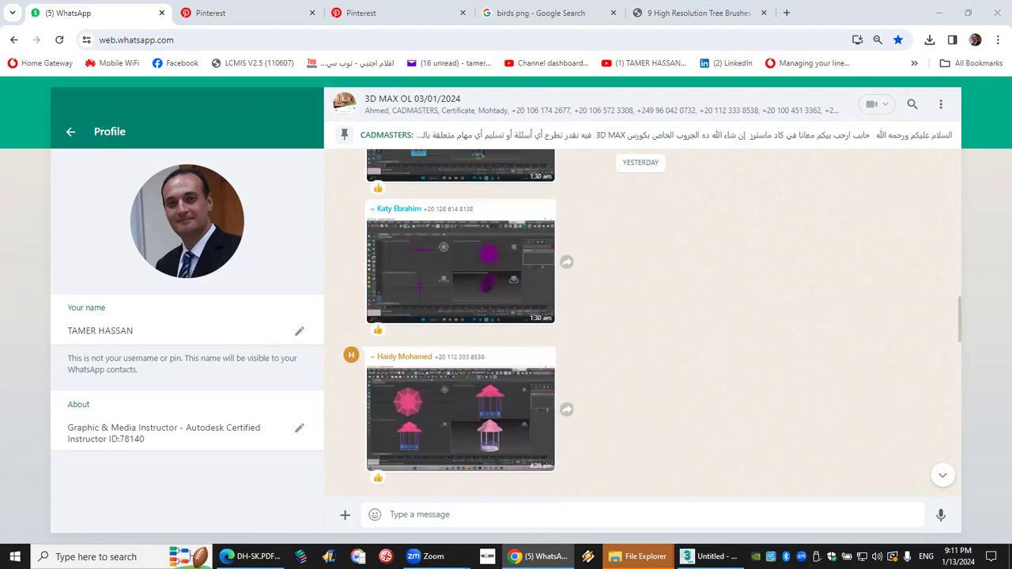
# Switch to 3ds Max and reset the scene, clearing the spiked flower model
pyautogui.click(710, 556)
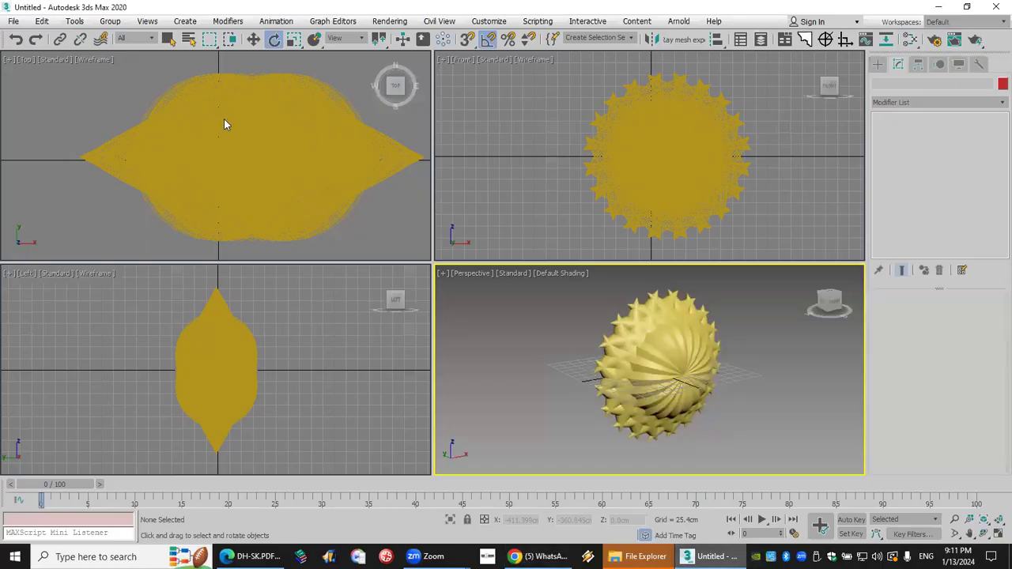
pyautogui.click(13, 21)
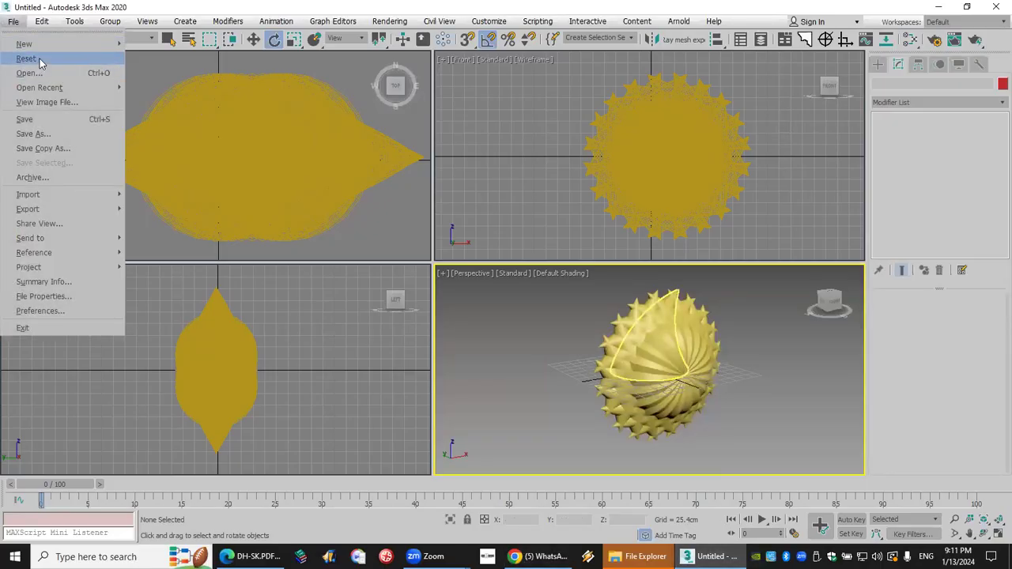
pyautogui.click(27, 59)
pyautogui.click(496, 299)
pyautogui.click(475, 298)
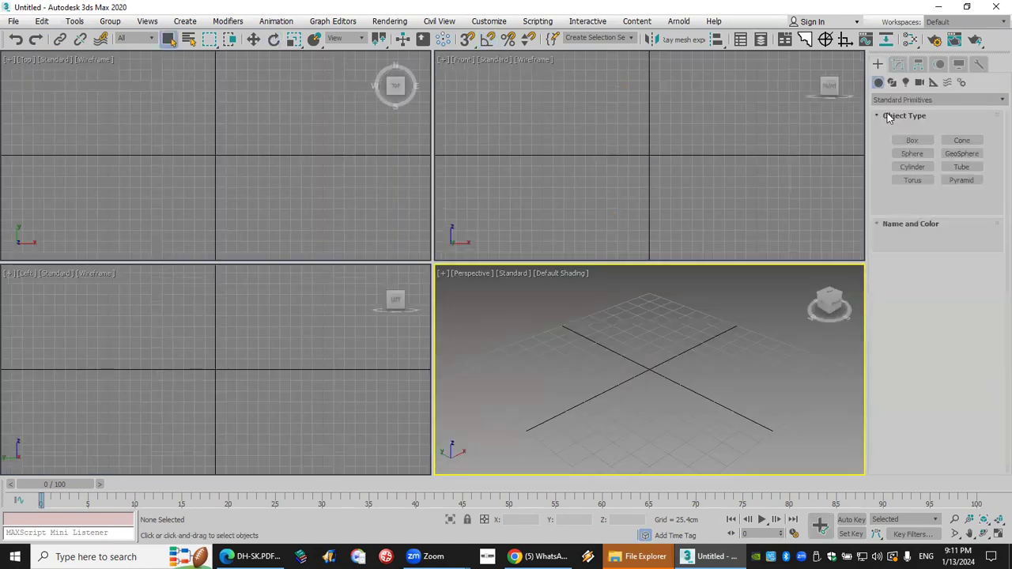
# Create a flat eight-sided cylinder at the Top view's origin, about 174 cm in radius and about 9 cm high
pyautogui.click(913, 140)
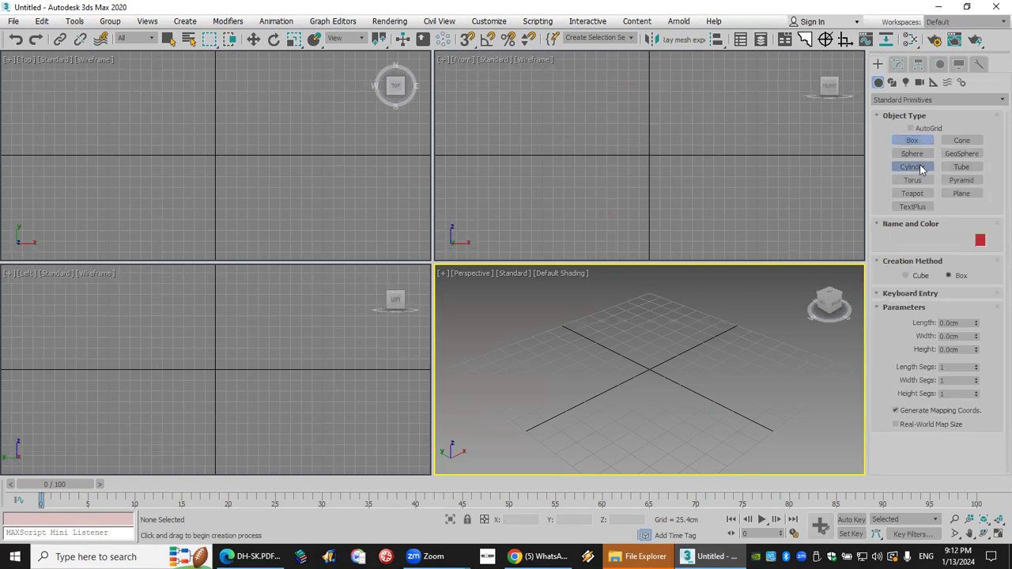
pyautogui.click(912, 167)
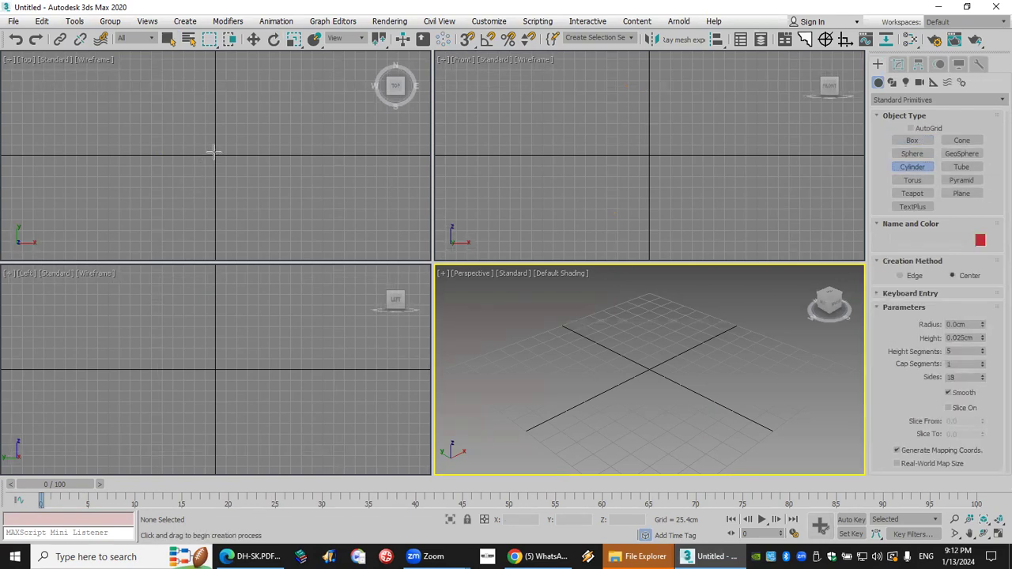
pyautogui.moveTo(214, 154); pyautogui.dragTo(235, 224)
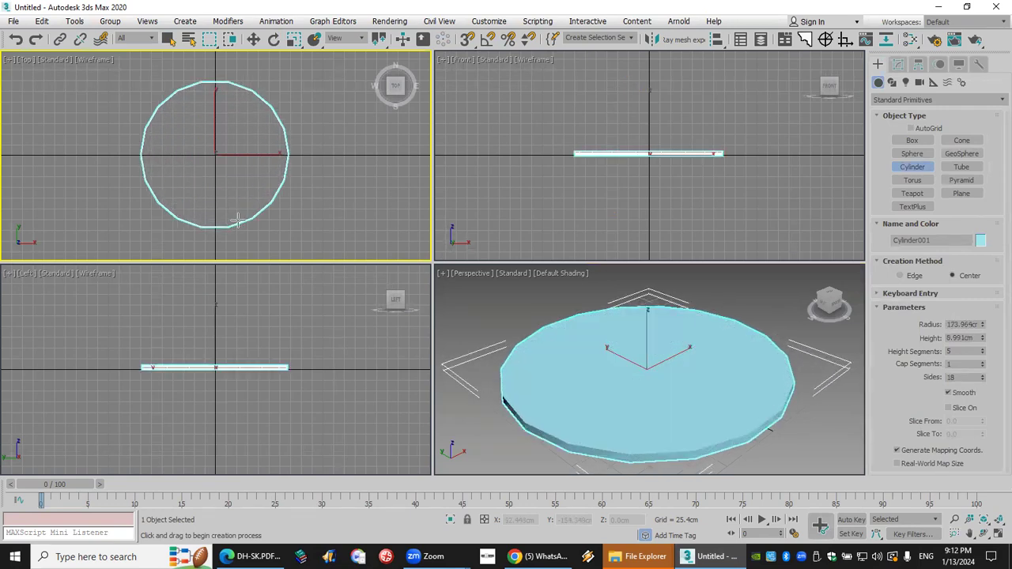
pyautogui.doubleClick(968, 378)
pyautogui.write('8')
pyautogui.press('Return')
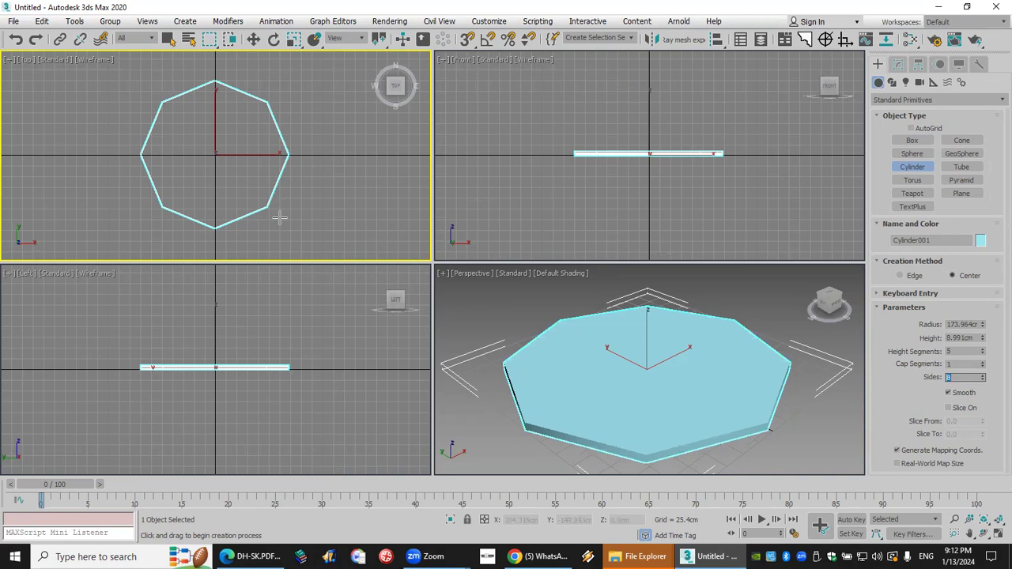
# Set the octagonal cylinder's object color to white
pyautogui.click(981, 240)
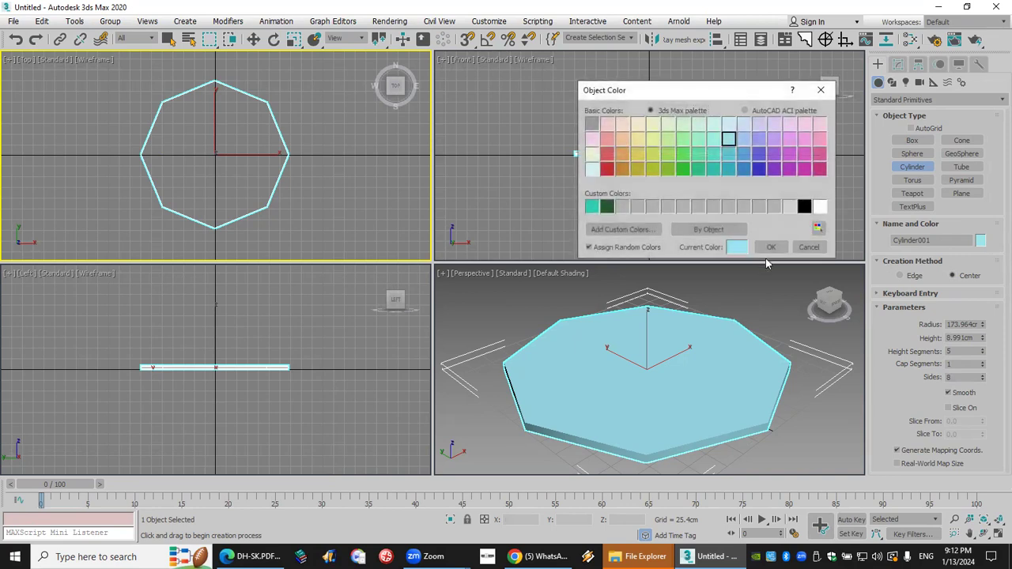
pyautogui.click(819, 206)
pyautogui.click(773, 248)
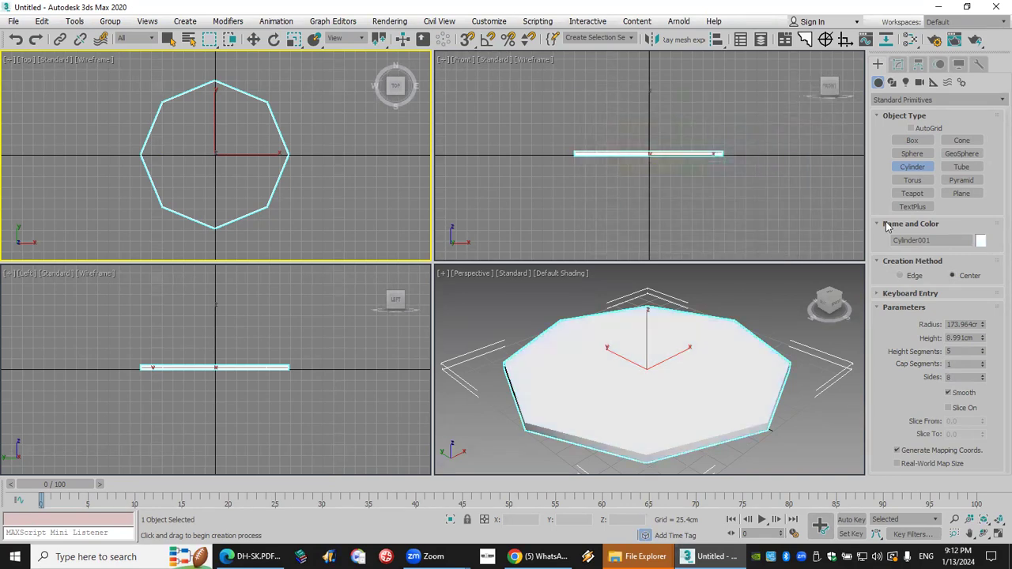
pyautogui.click(911, 140)
pyautogui.moveTo(289, 228); pyautogui.dragTo(346, 230)
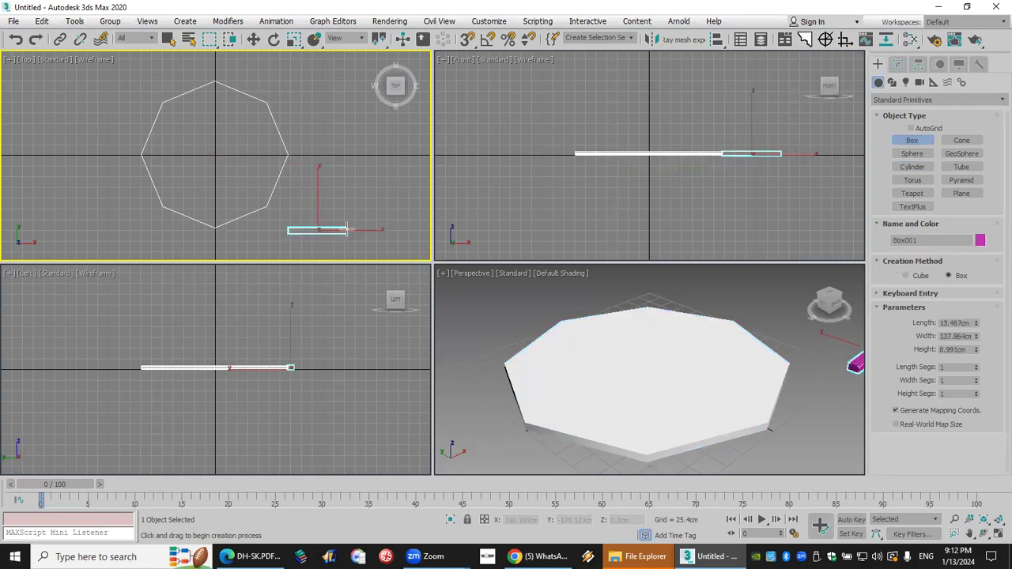
pyautogui.rightClick(265, 237)
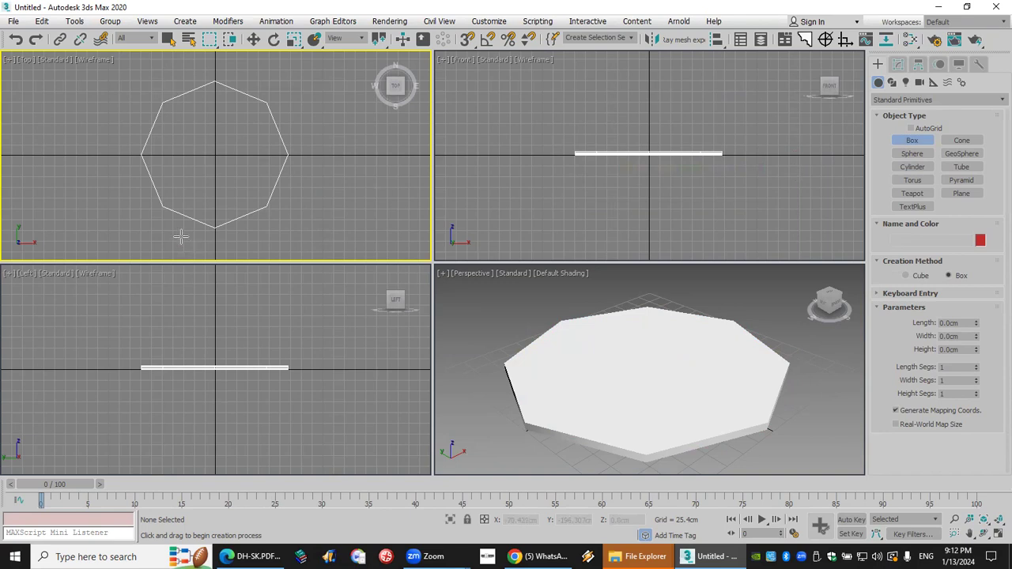
pyautogui.click(274, 39)
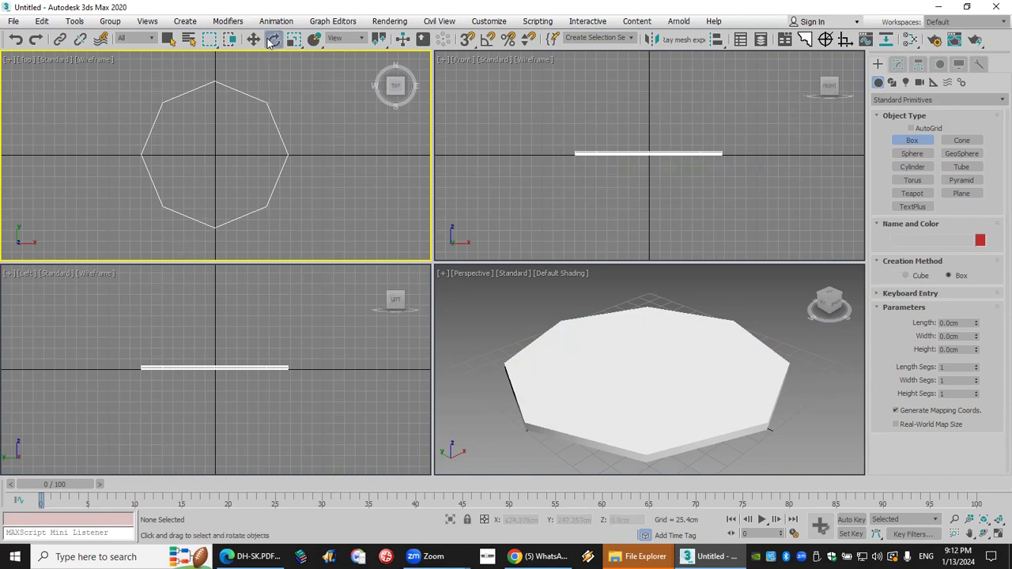
pyautogui.click(263, 101)
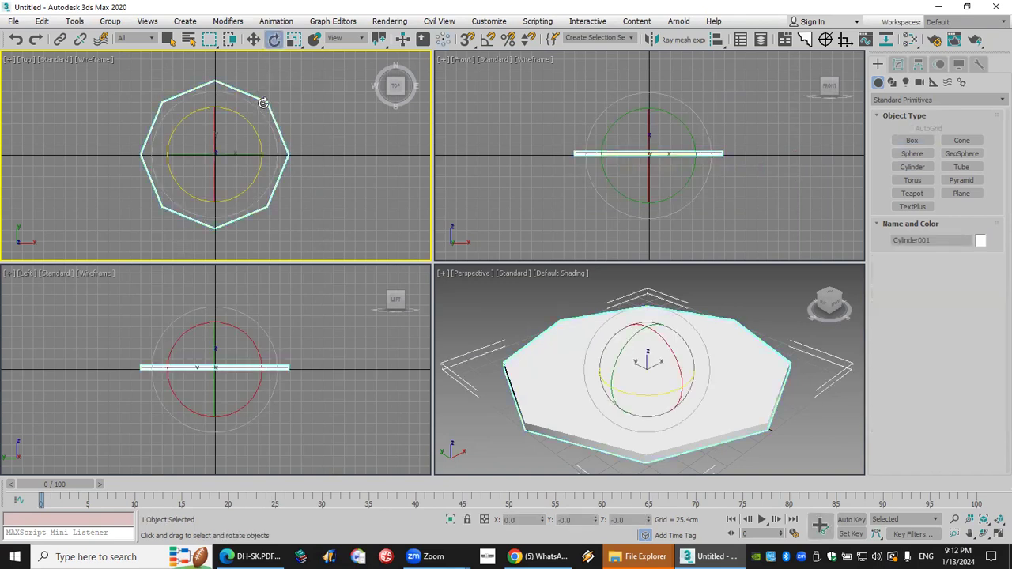
pyautogui.click(254, 40)
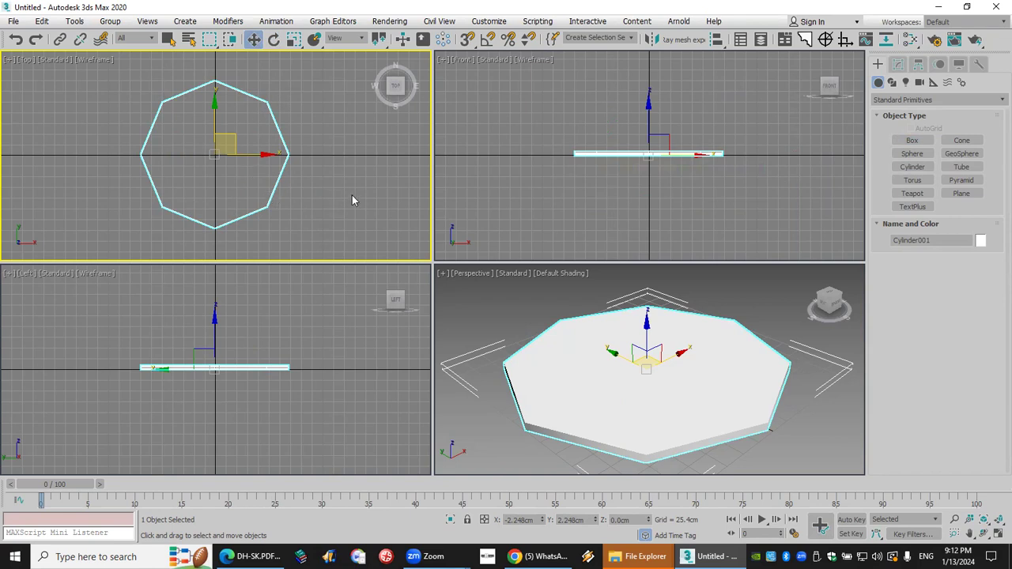
pyautogui.moveTo(332, 207); pyautogui.dragTo(299, 223)
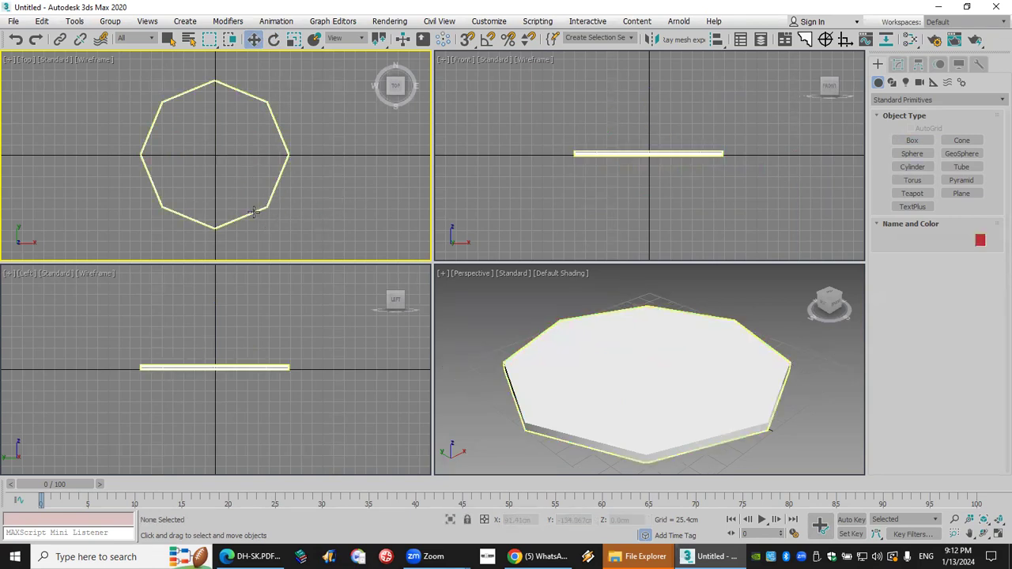
# Rotate the octagonal cylinder to an absolute world Z angle of 22.5 degrees so its edges align with the grid
pyautogui.click(253, 212)
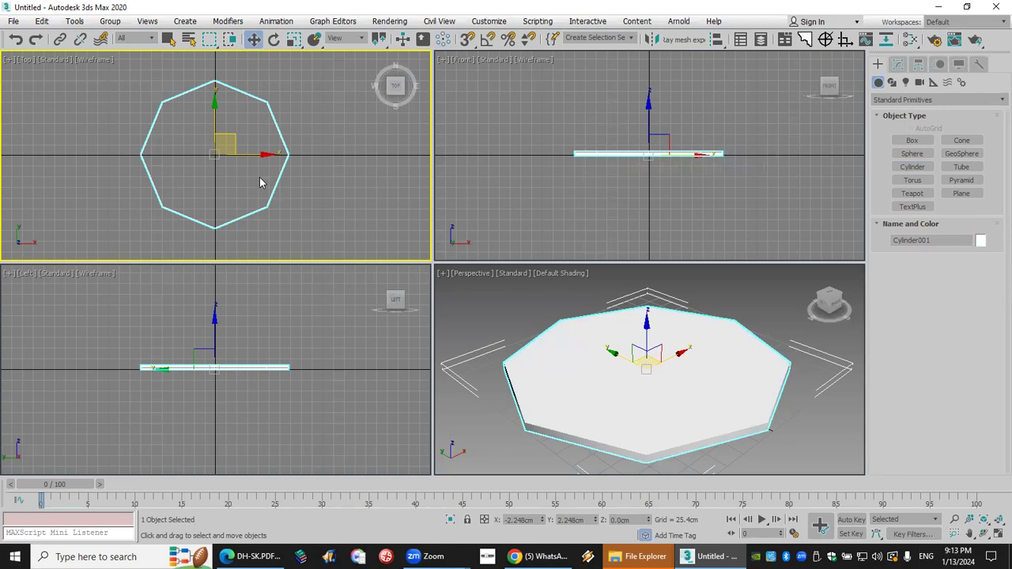
pyautogui.click(274, 40)
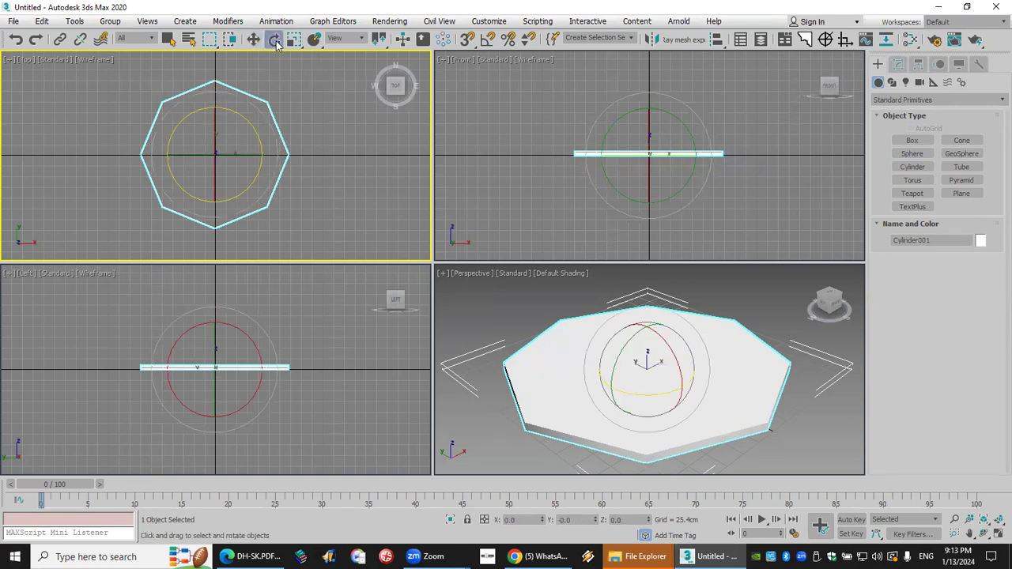
pyautogui.rightClick(273, 40)
pyautogui.click(444, 201)
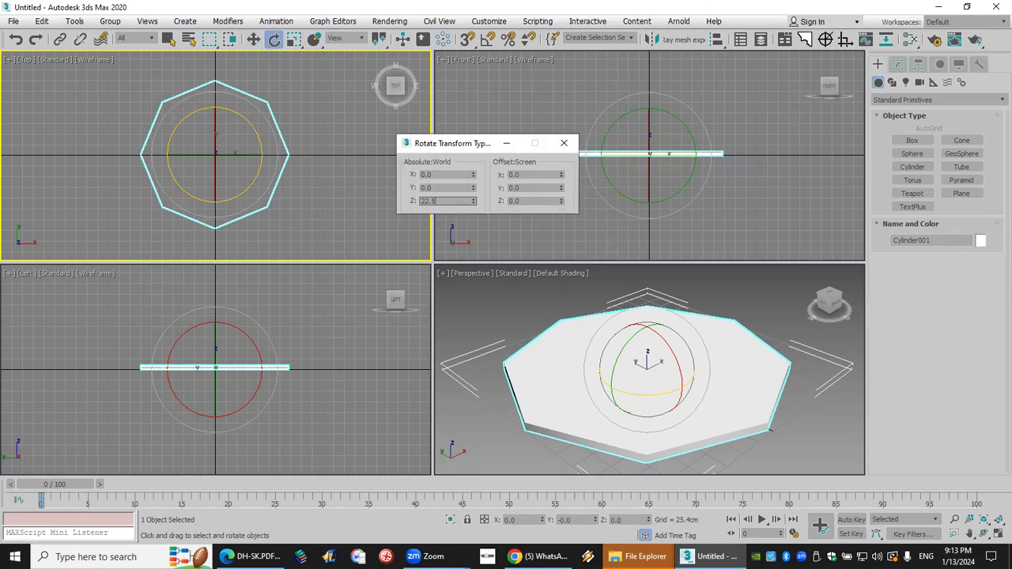
pyautogui.press('Return')
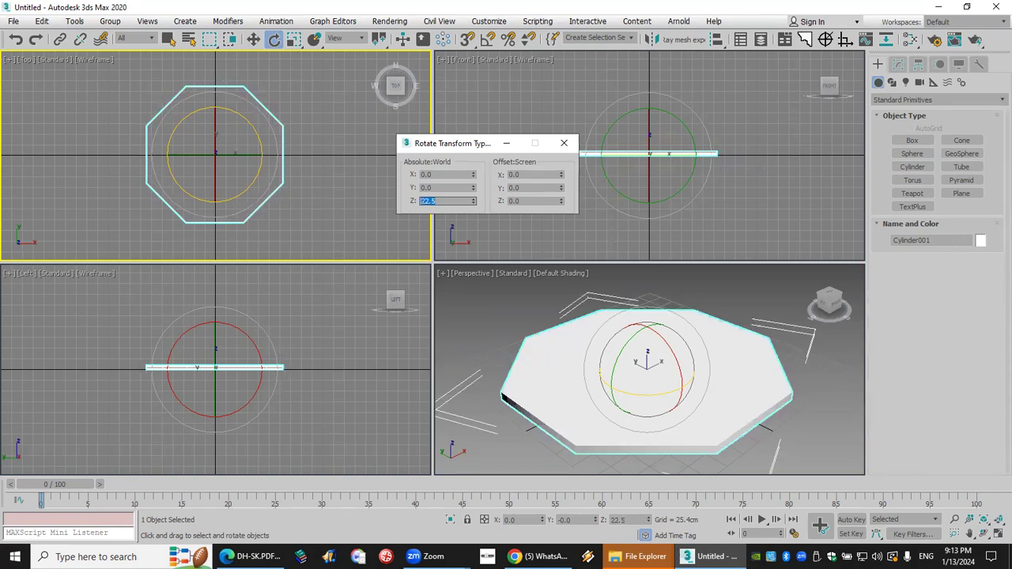
# Open the MAX picture folder from the desktop's MAX shortcut, browse its architectural reference images and view 8-13 (2) enlarged
pyautogui.press('super+d')
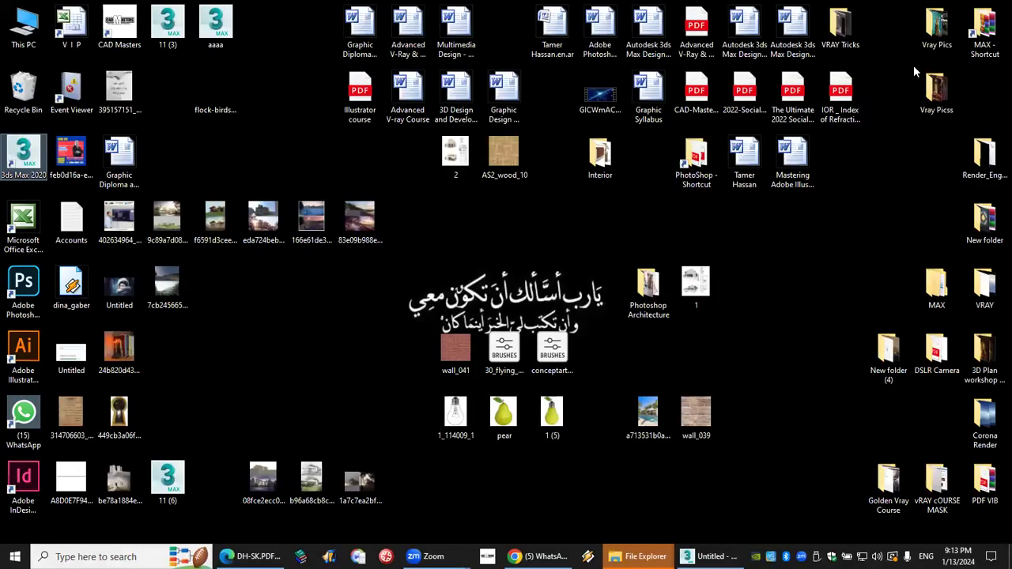
pyautogui.click(980, 27)
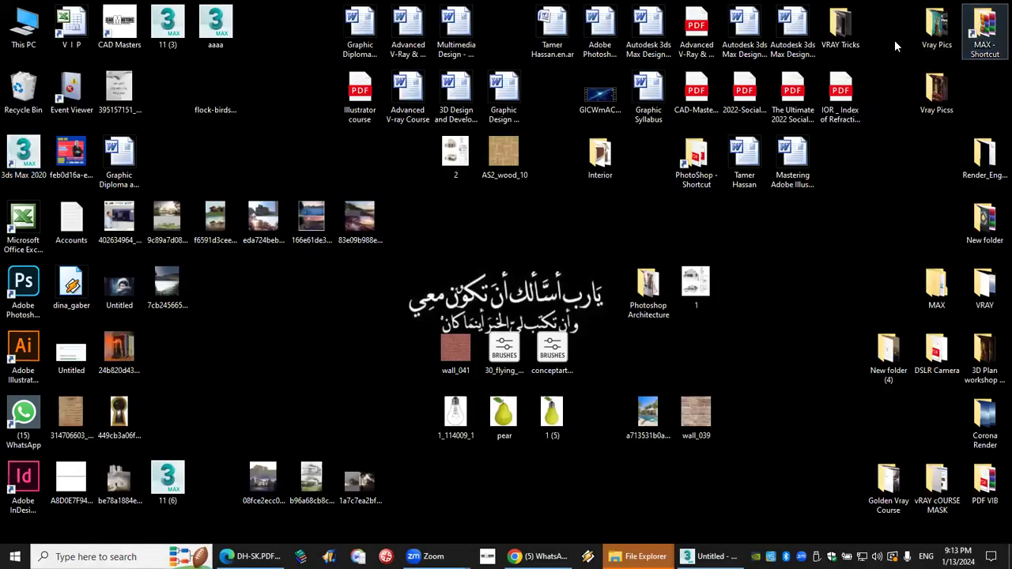
pyautogui.press('Return')
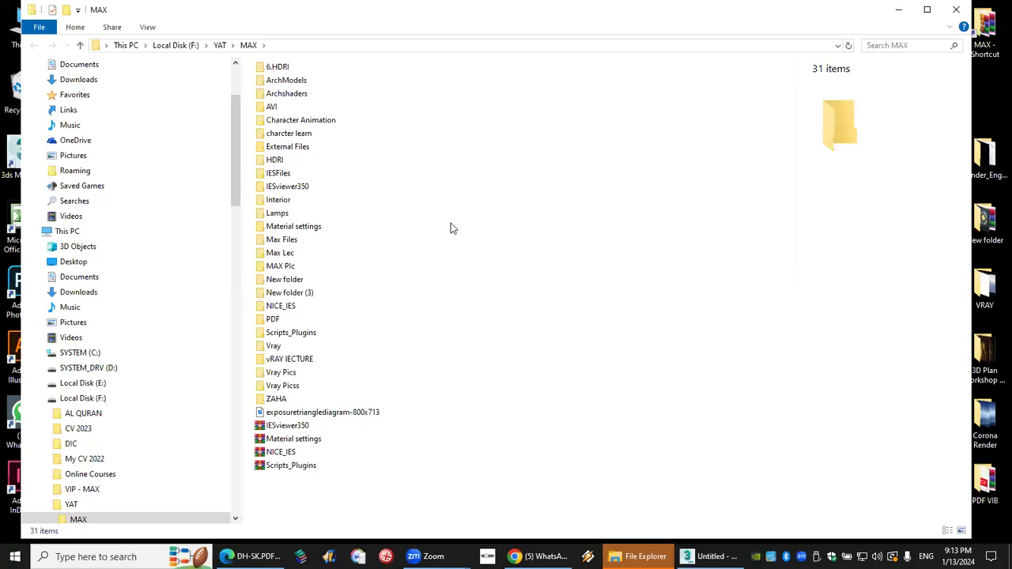
pyautogui.doubleClick(303, 266)
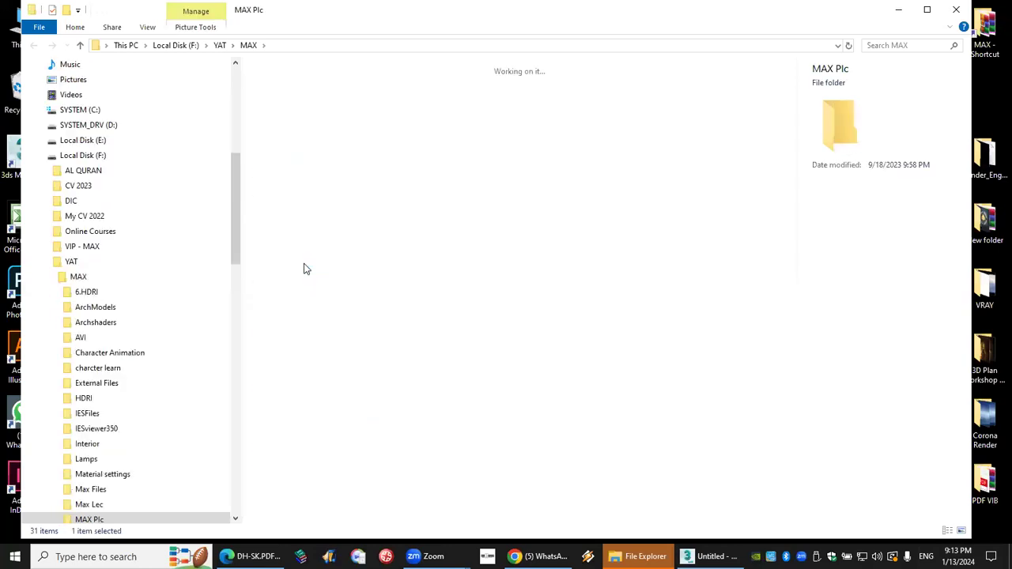
pyautogui.scroll(-6, 443, 301)
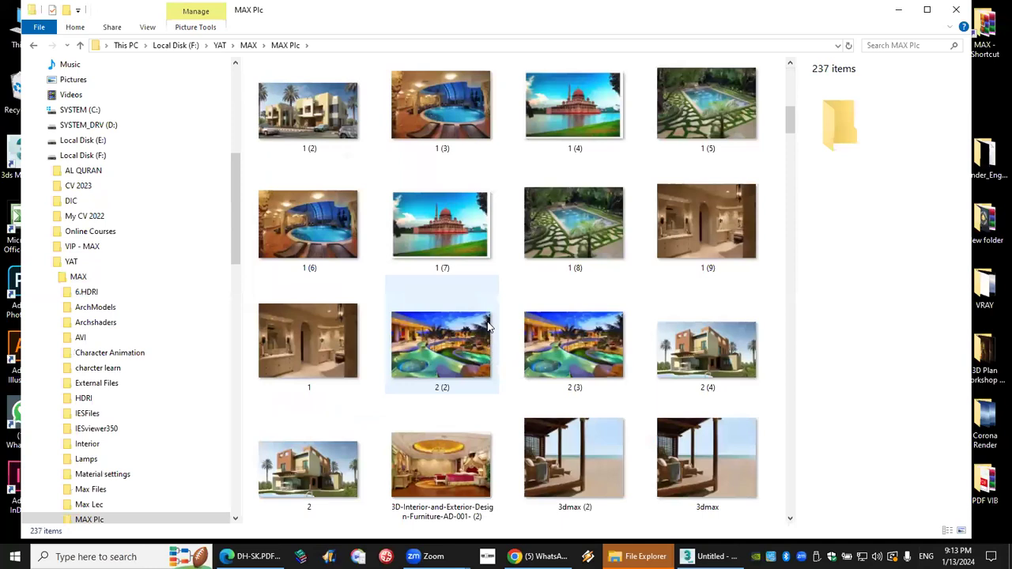
pyautogui.scroll(-3, 488, 327)
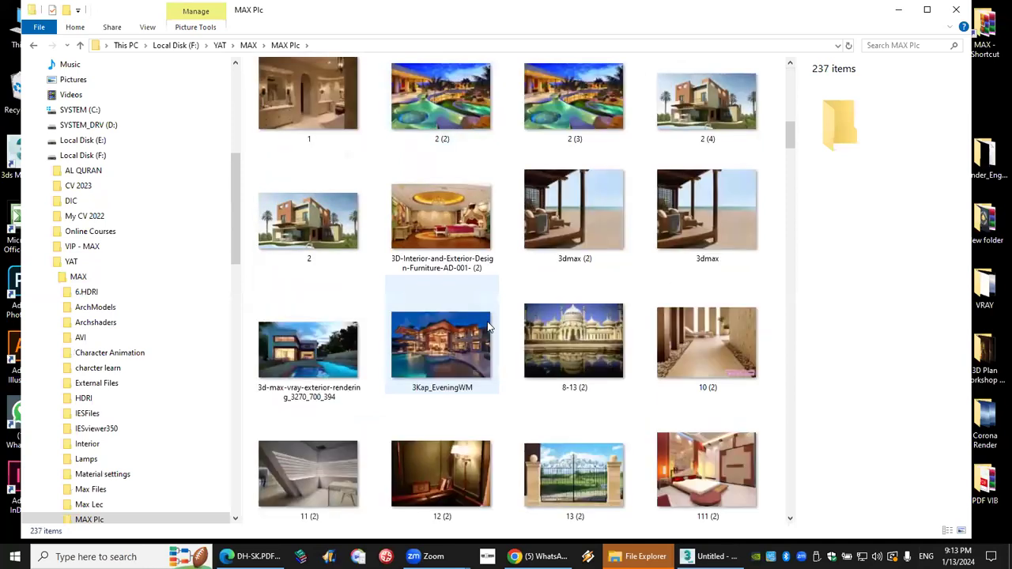
pyautogui.doubleClick(603, 345)
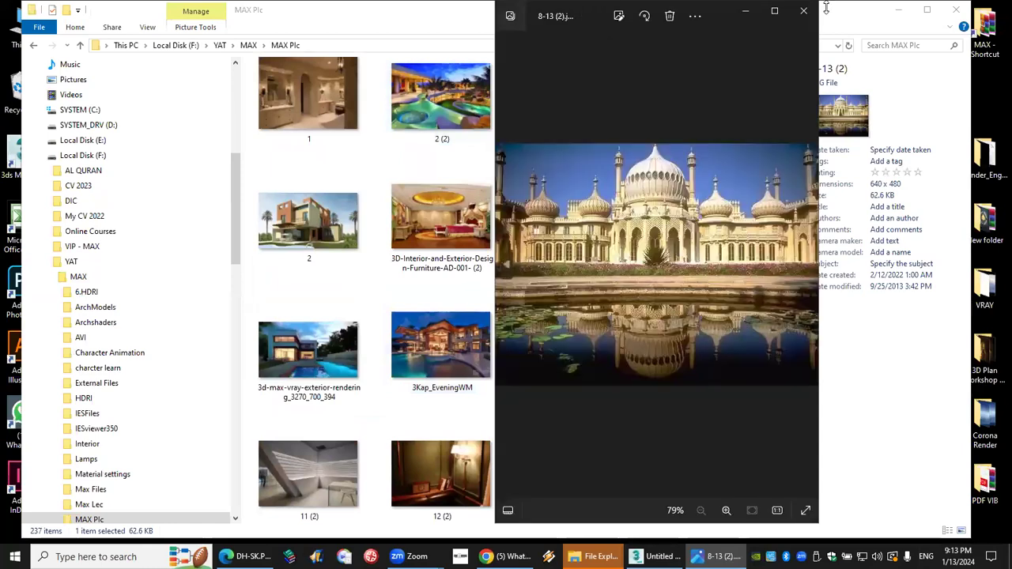
pyautogui.click(809, 13)
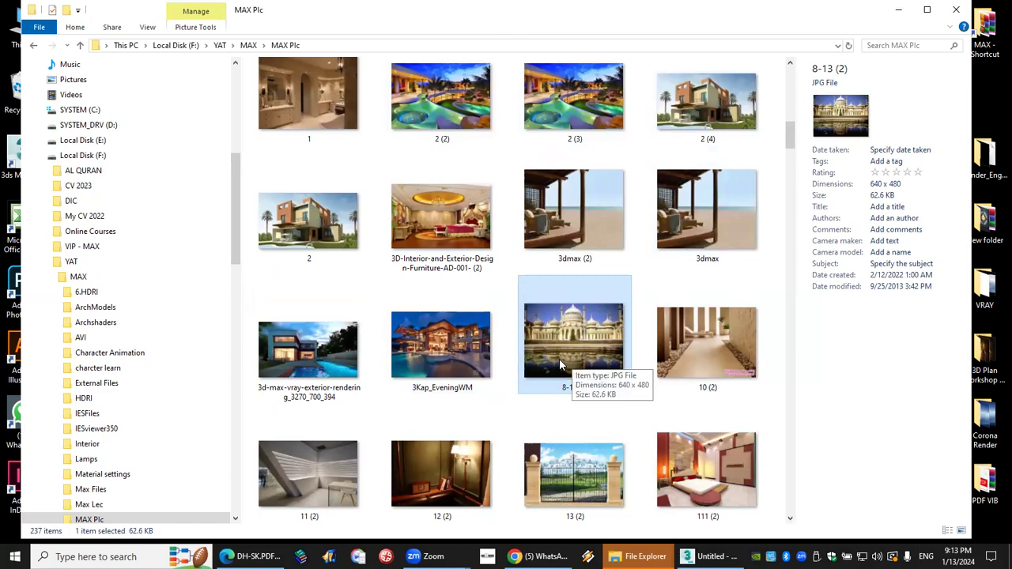
pyautogui.scroll(-3, 564, 363)
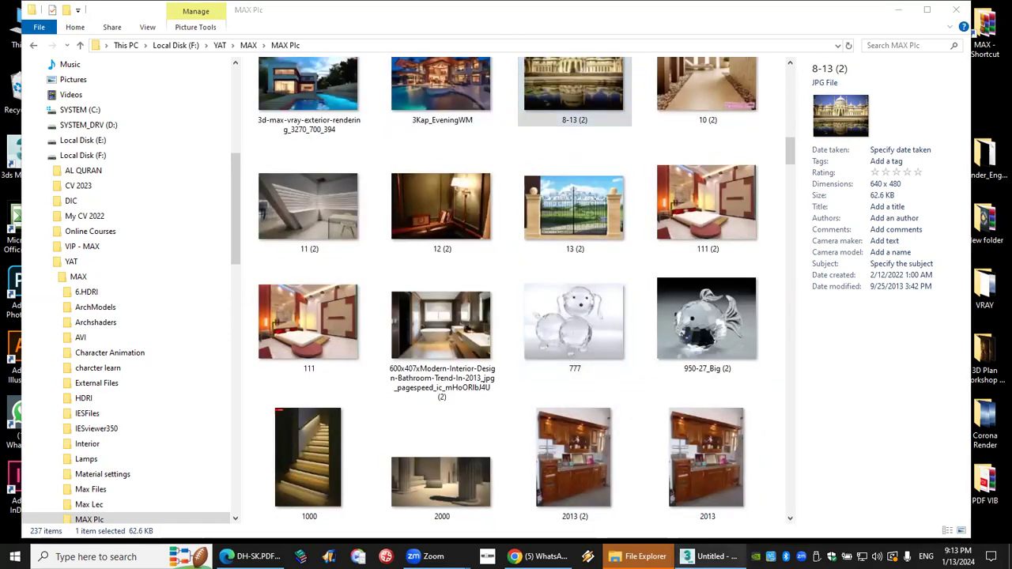
# Switch back to 3ds Max and close the Rotate Transform Type-In dialog
pyautogui.click(709, 556)
pyautogui.click(443, 202)
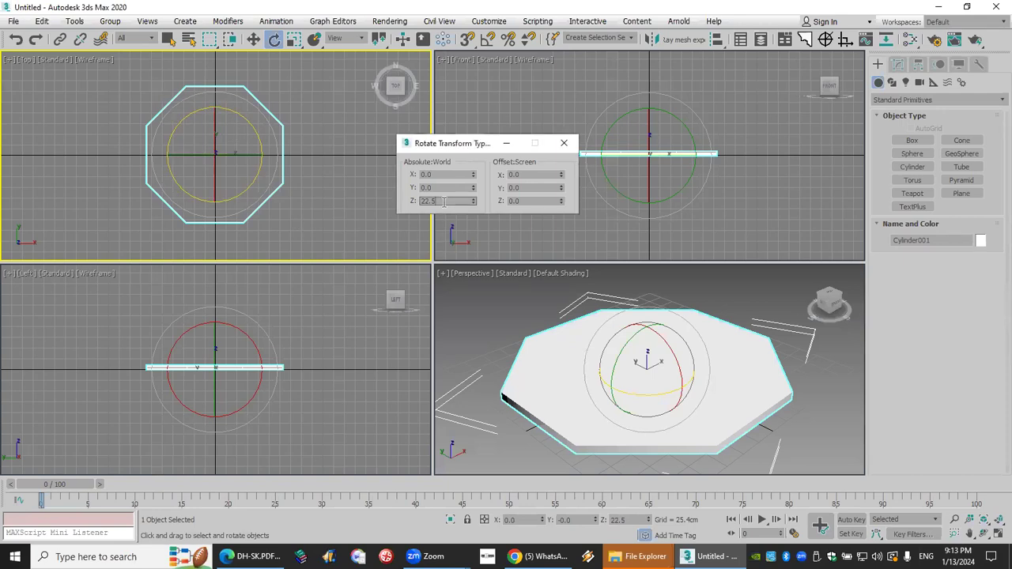
pyautogui.click(564, 143)
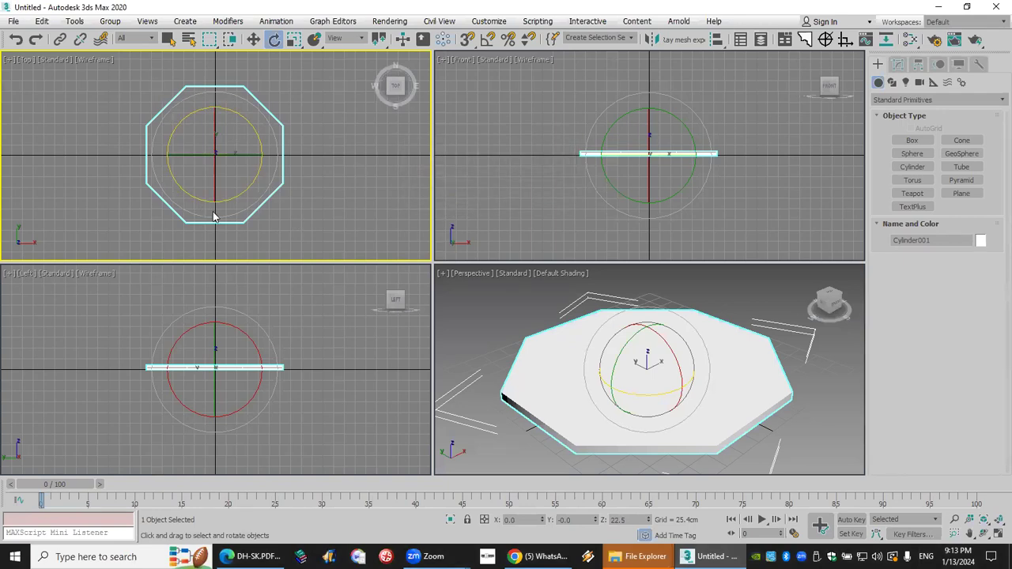
# Create a thin box about 137 cm wide and 10.6 cm deep along the octagonal base's front edge
pyautogui.scroll(2, 214, 217)
pyautogui.click(912, 140)
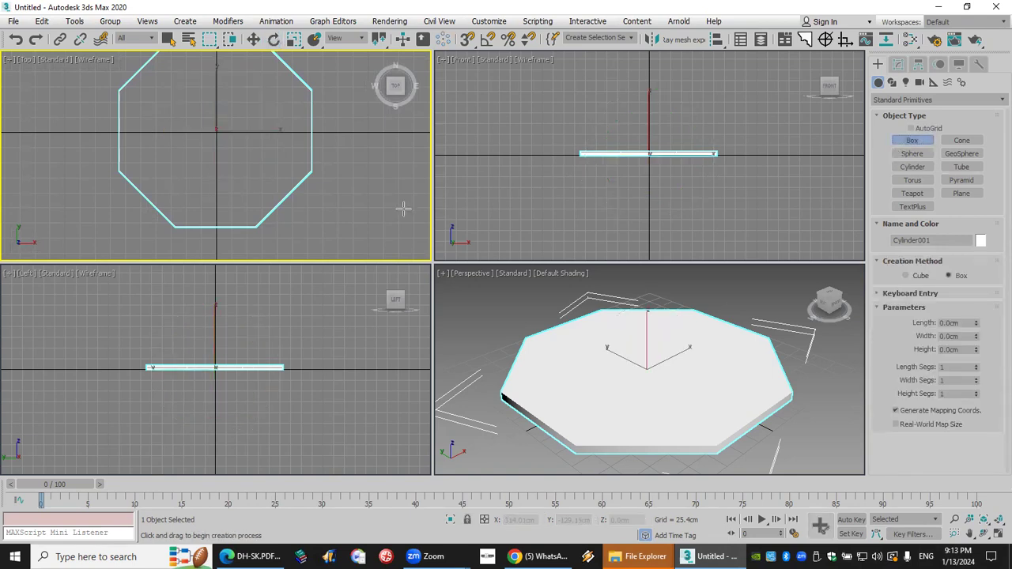
pyautogui.moveTo(172, 226); pyautogui.dragTo(256, 222)
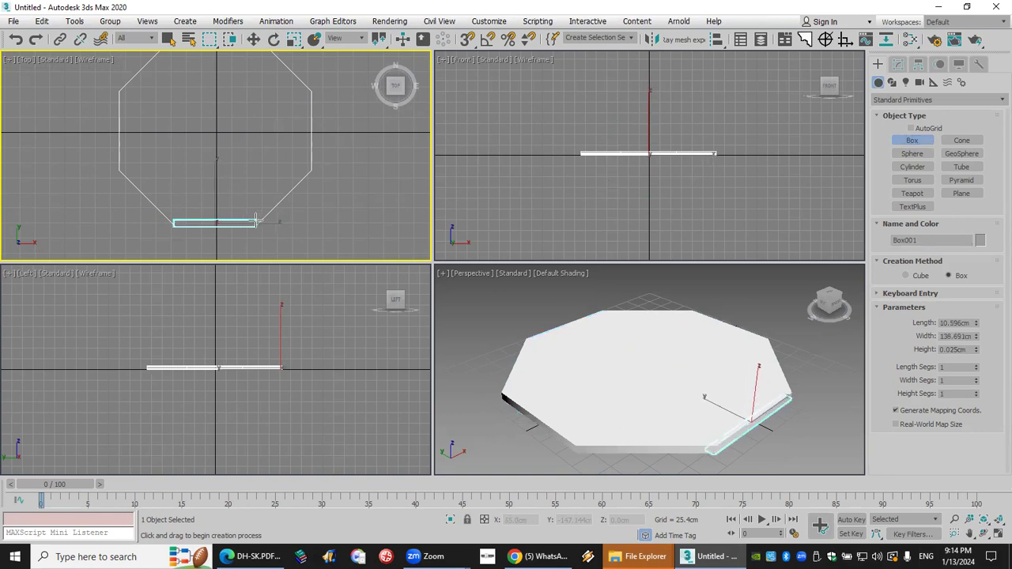
pyautogui.click(255, 216)
# Raise the box straight above the base to a height of about 13.9 cm as the lower rail
pyautogui.click(253, 39)
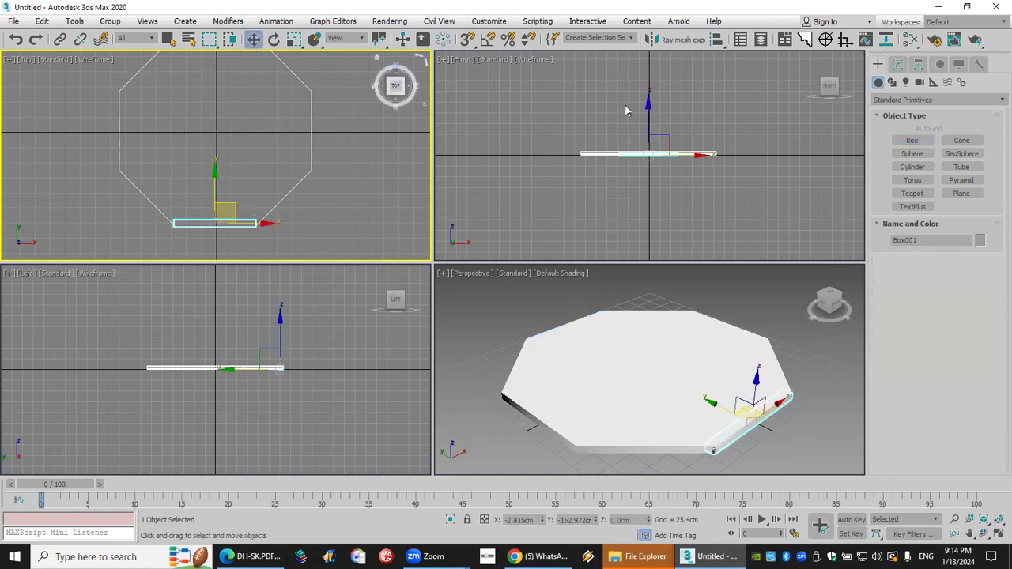
pyautogui.scroll(4, 625, 110)
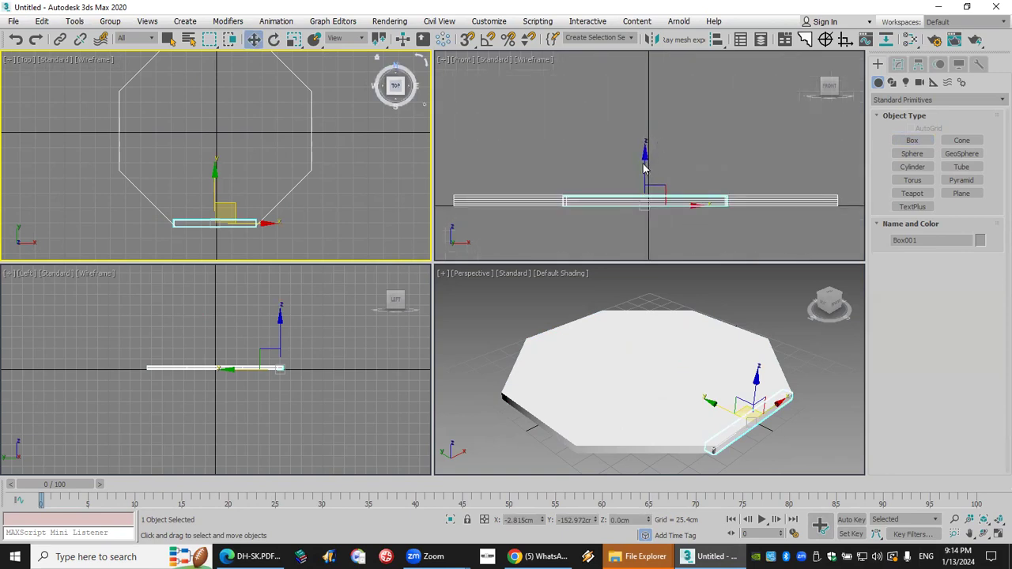
pyautogui.click(644, 169)
pyautogui.moveTo(644, 163); pyautogui.dragTo(652, 151)
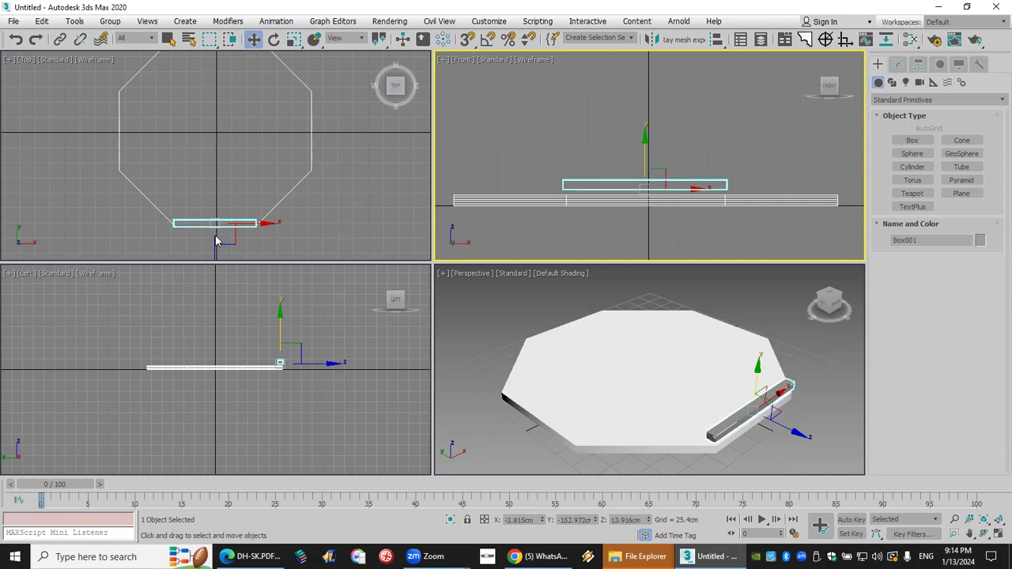
# Create a baluster cylinder about 2.1 cm in radius and 47.6 cm high near the lower rail's west end and raise it onto the rail
pyautogui.scroll(4, 208, 244)
pyautogui.click(911, 167)
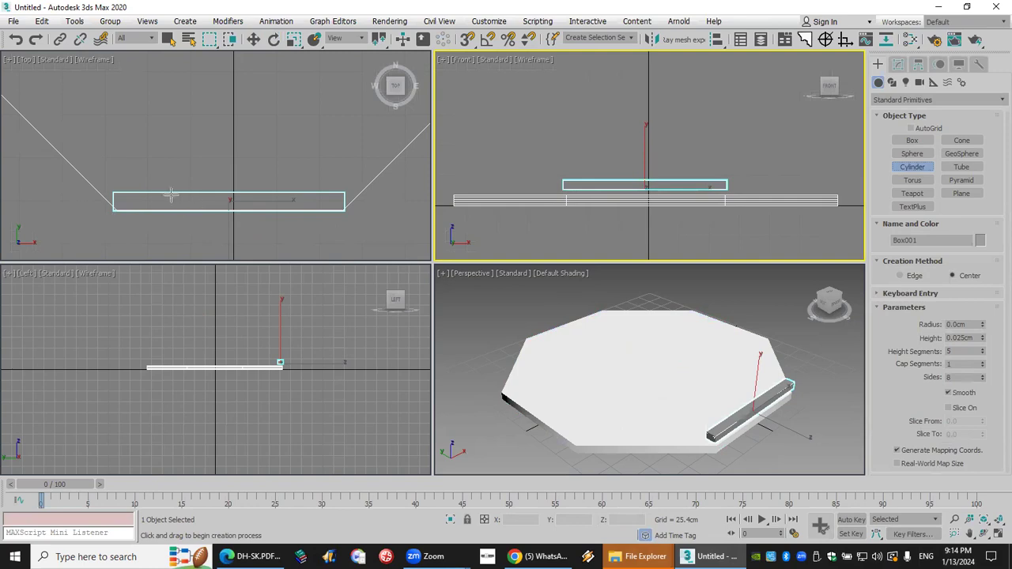
pyautogui.moveTo(138, 202); pyautogui.dragTo(140, 202)
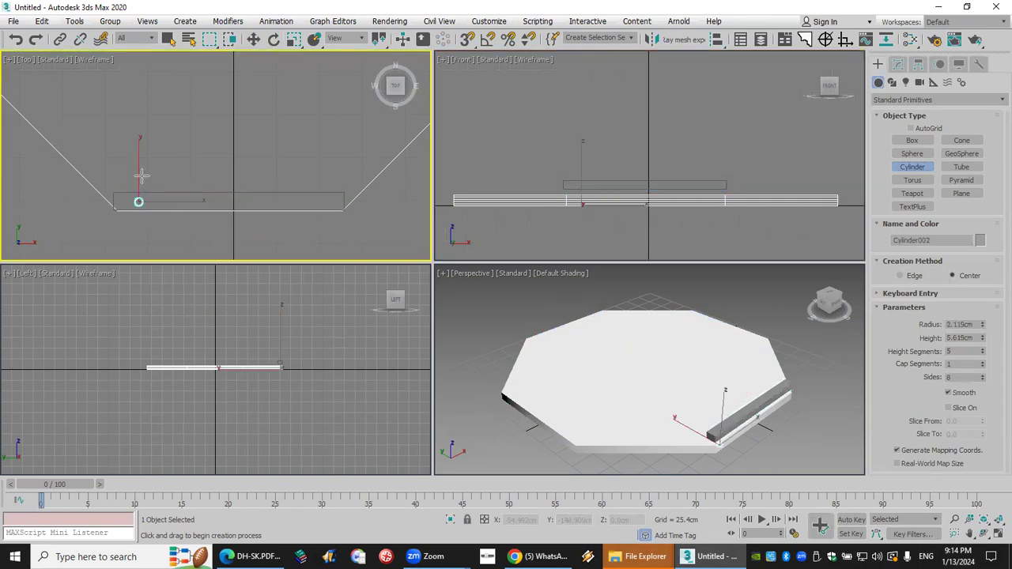
pyautogui.click(141, 125)
pyautogui.click(253, 39)
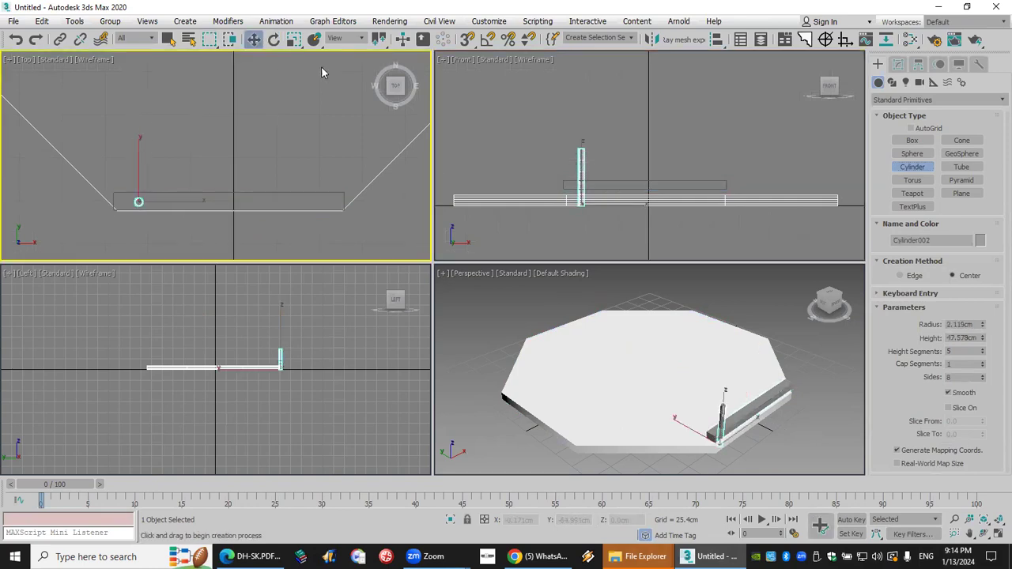
pyautogui.click(571, 154)
pyautogui.moveTo(582, 164); pyautogui.dragTo(589, 141)
# Clone the baluster along the rail as five evenly spaced instances and shift all six to centre them on the rail
pyautogui.keyDown('shift'); pyautogui.moveTo(612, 183); pyautogui.dragTo(634, 182); pyautogui.keyUp('shift')
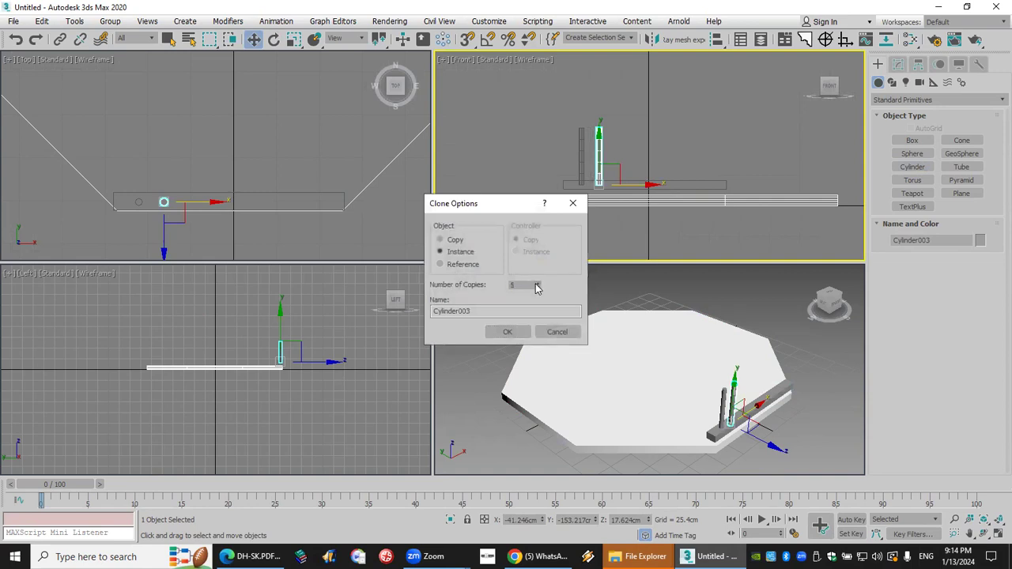
pyautogui.click(521, 335)
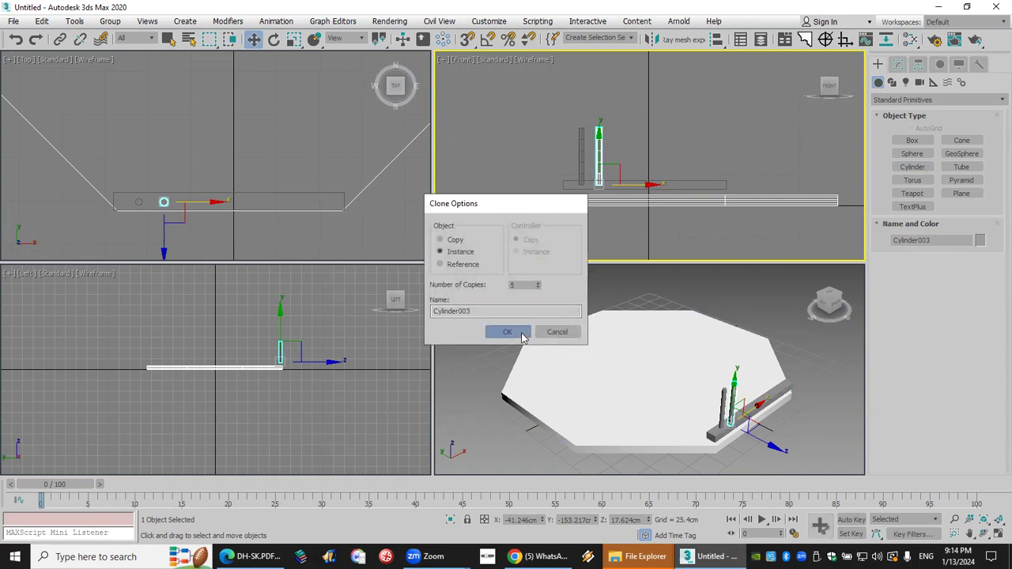
pyautogui.moveTo(716, 93); pyautogui.dragTo(466, 190)
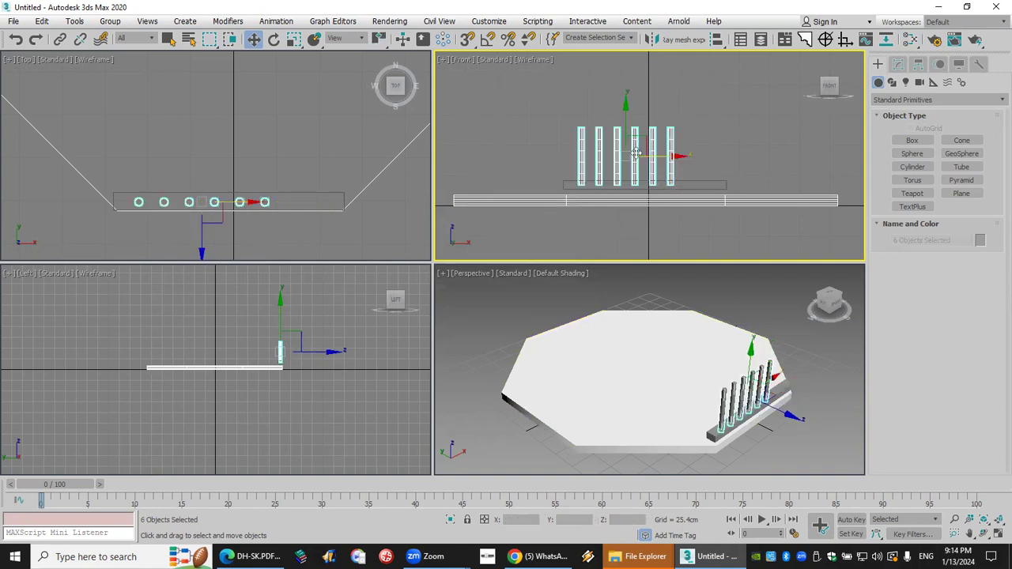
pyautogui.moveTo(670, 155); pyautogui.dragTo(681, 156)
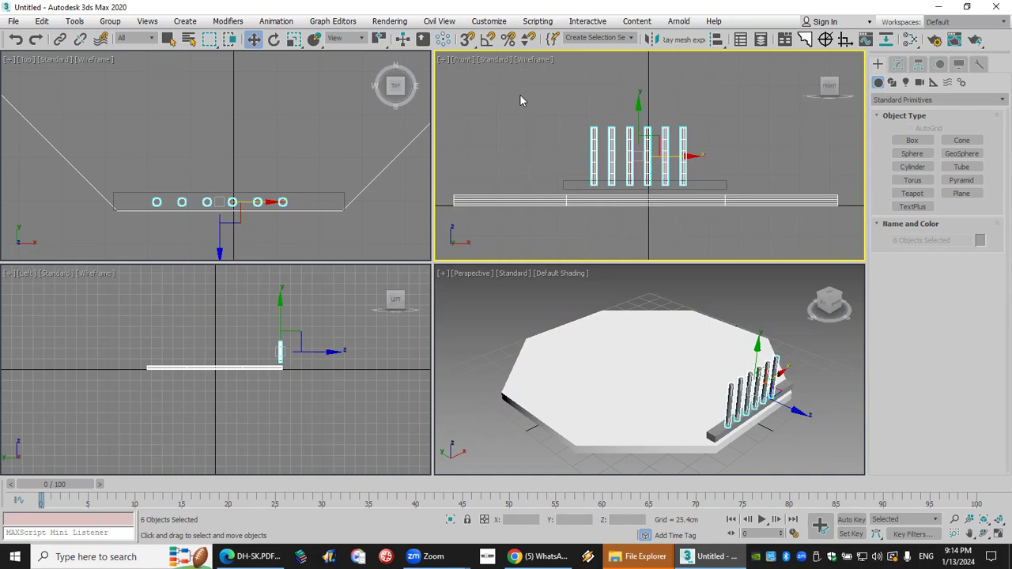
# Clone the lower rail upward as one instance at about 61.2 cm height to cap the balusters
pyautogui.click(711, 187)
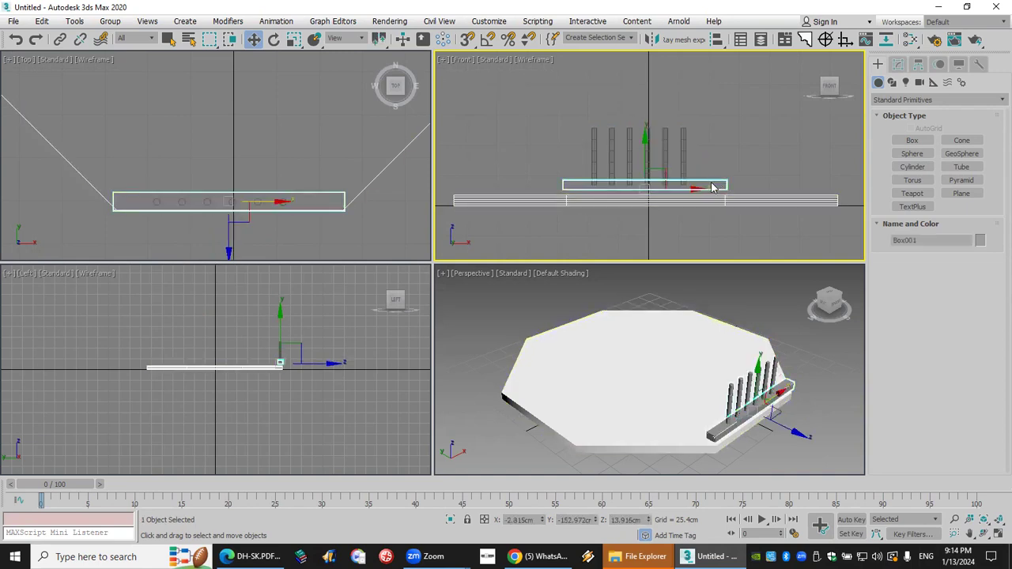
pyautogui.moveTo(646, 140); pyautogui.dragTo(647, 85)
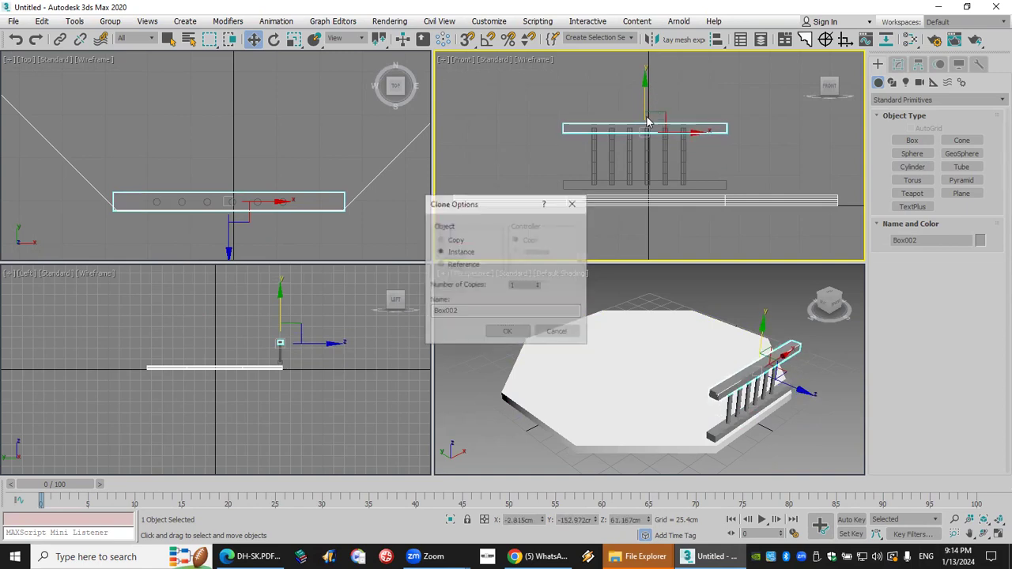
pyautogui.click(507, 330)
# Move only the upper rail's pivot to the centre of the octagonal base using pivot snapping
pyautogui.scroll(-3, 268, 211)
pyautogui.scroll(-2, 267, 212)
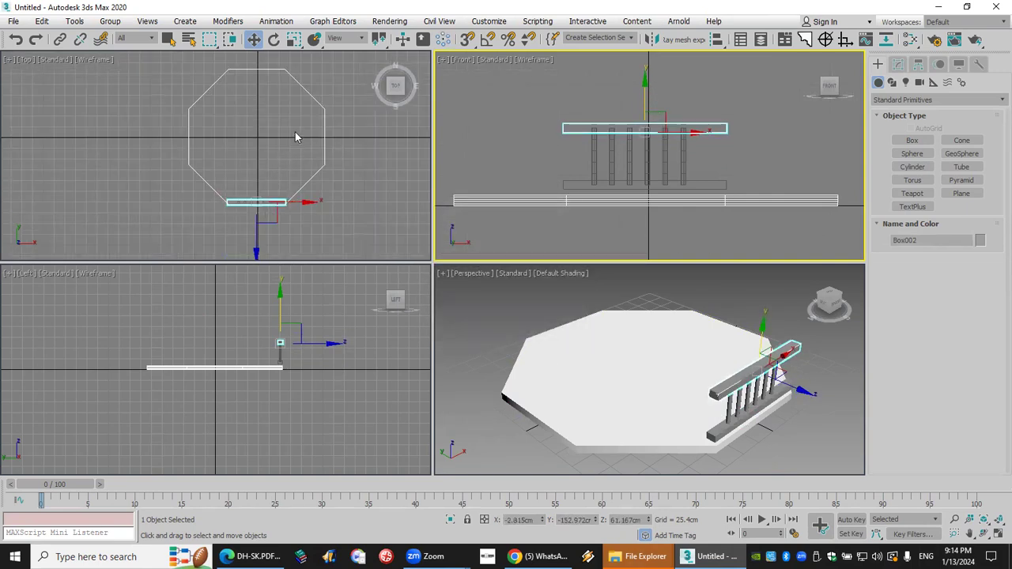
pyautogui.click(260, 197)
pyautogui.click(918, 63)
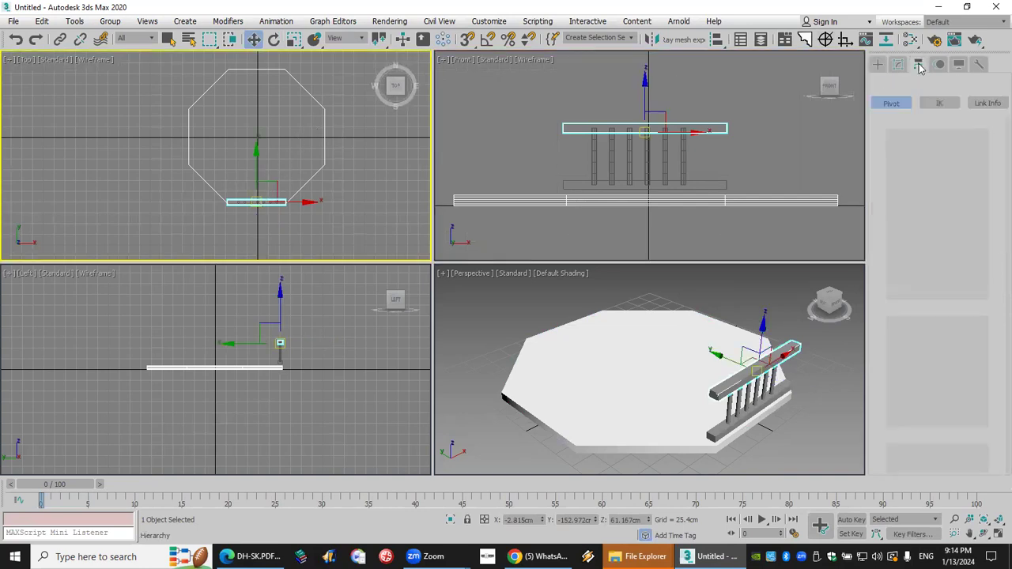
pyautogui.click(943, 155)
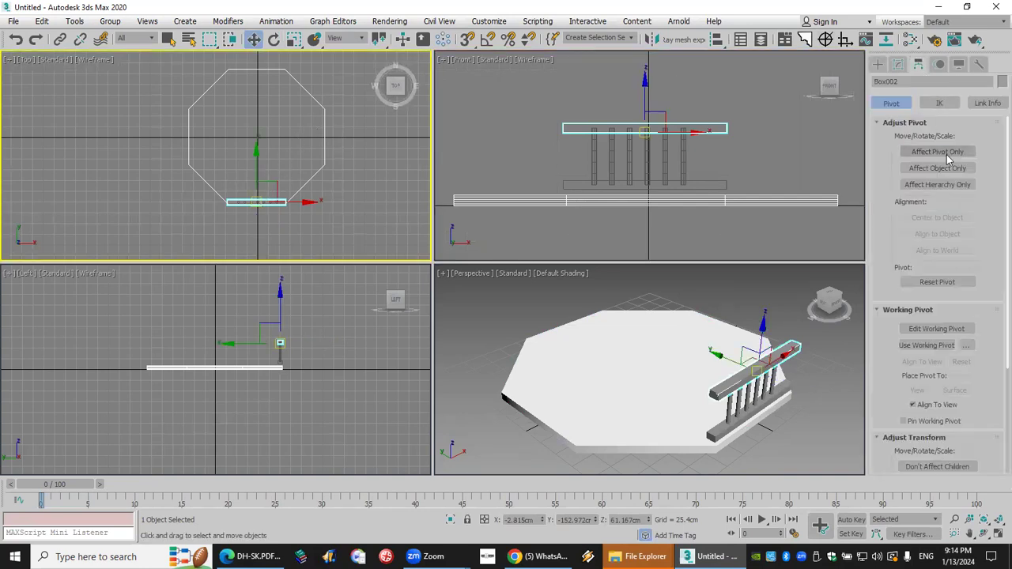
pyautogui.rightClick(468, 41)
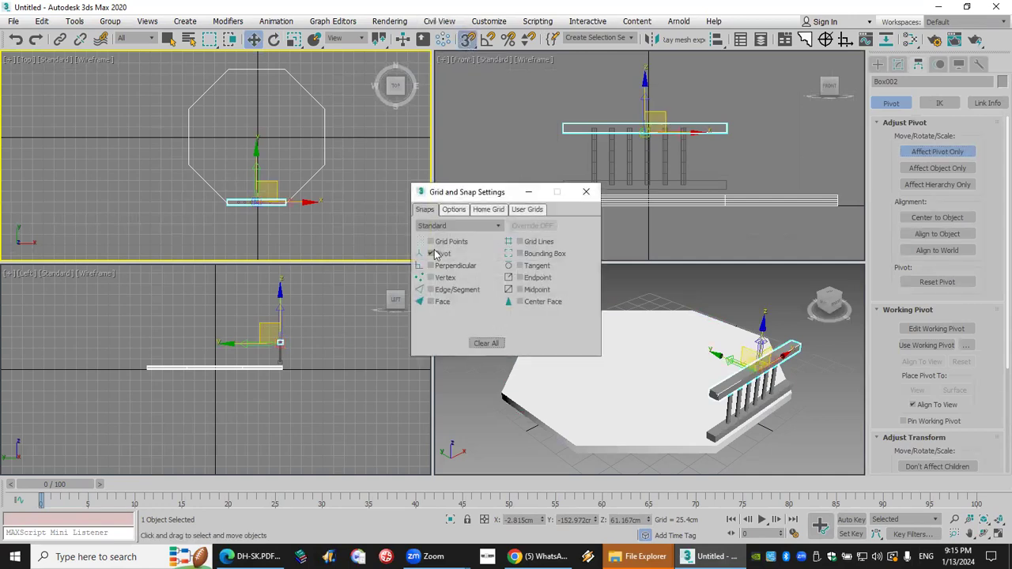
pyautogui.click(586, 192)
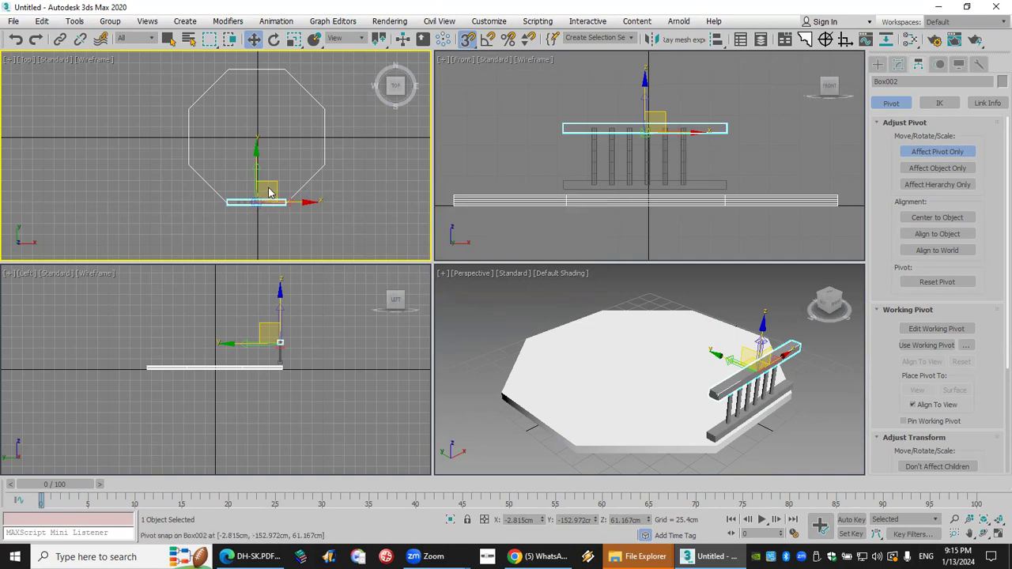
pyautogui.moveTo(273, 181); pyautogui.dragTo(256, 136)
pyautogui.click(949, 159)
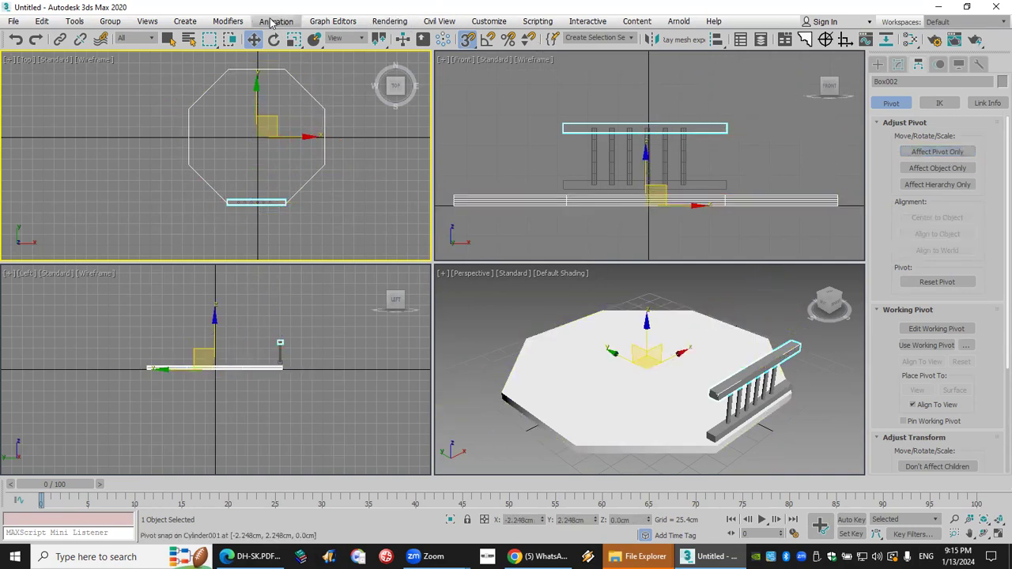
# Activate the Rotate tool and enable angle snapping at 45 degrees
pyautogui.click(277, 42)
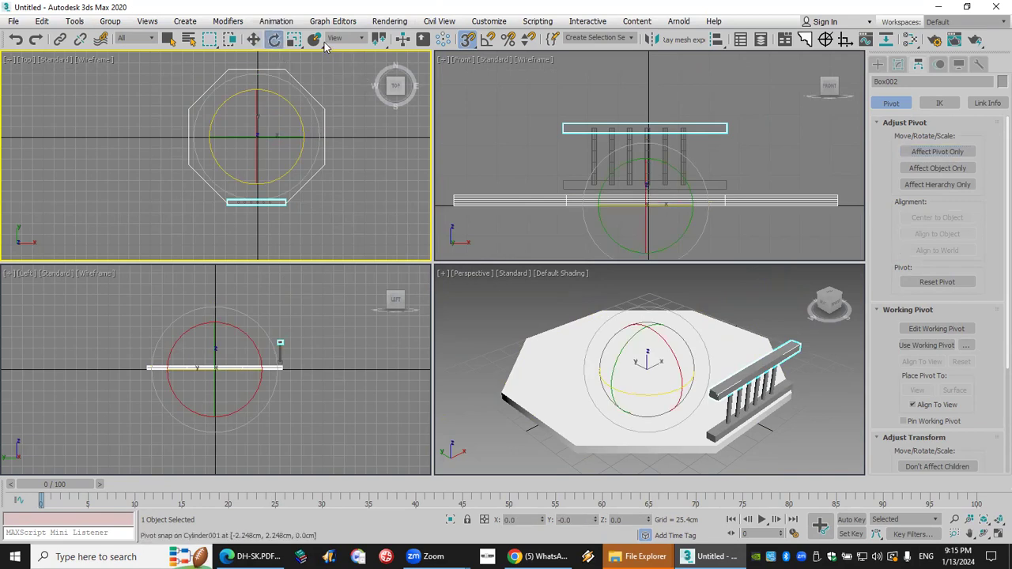
pyautogui.click(488, 41)
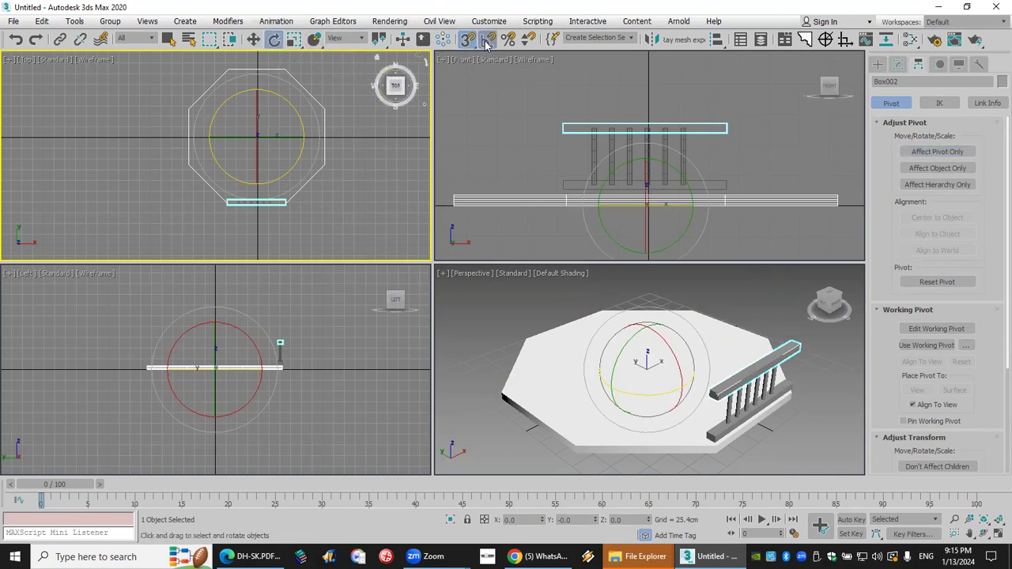
pyautogui.rightClick(488, 41)
pyautogui.doubleClick(506, 283)
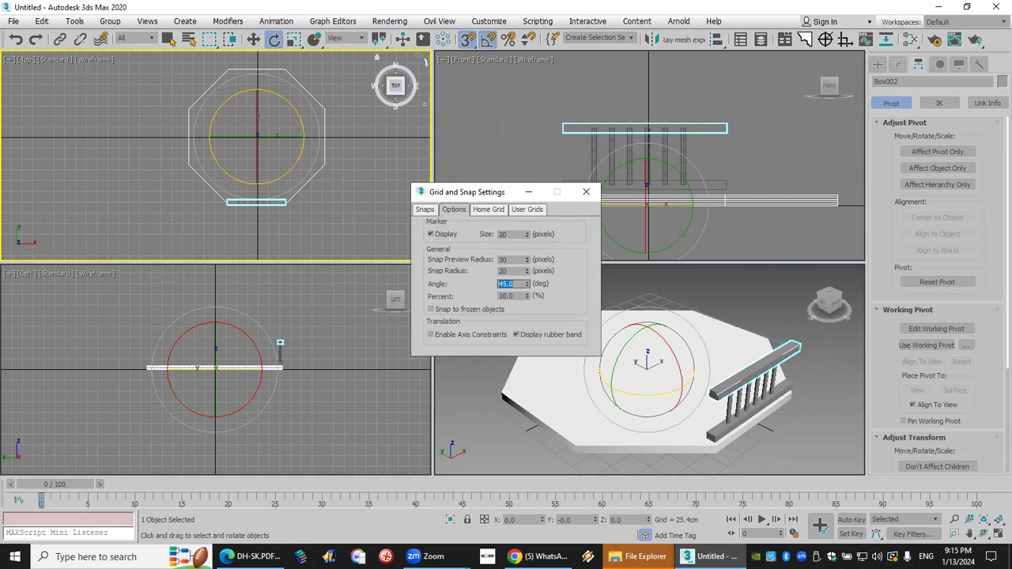
pyautogui.click(585, 192)
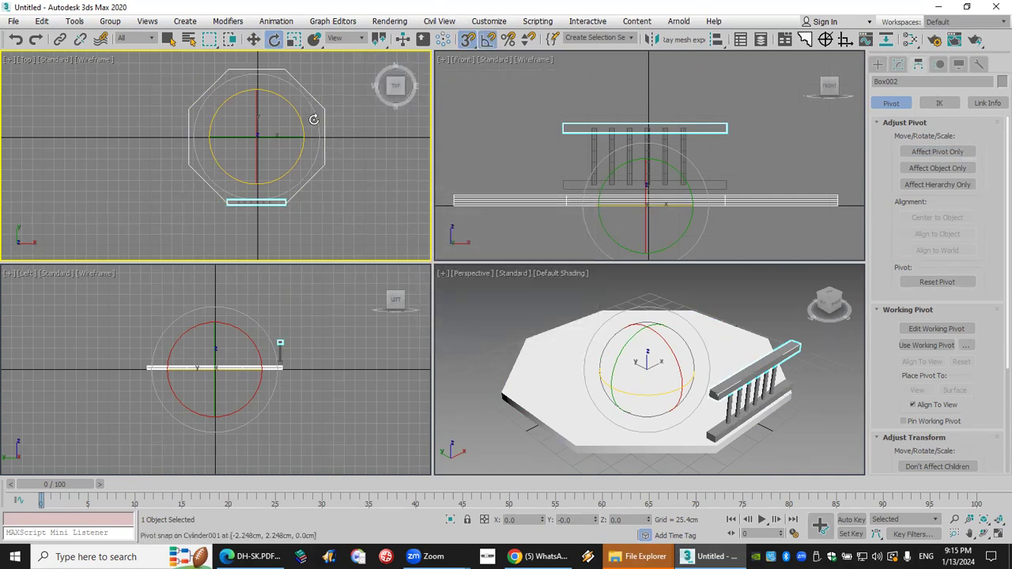
pyautogui.keyDown('shift'); pyautogui.moveTo(289, 106); pyautogui.dragTo(290, 117); pyautogui.keyUp('shift')
pyautogui.doubleClick(528, 285)
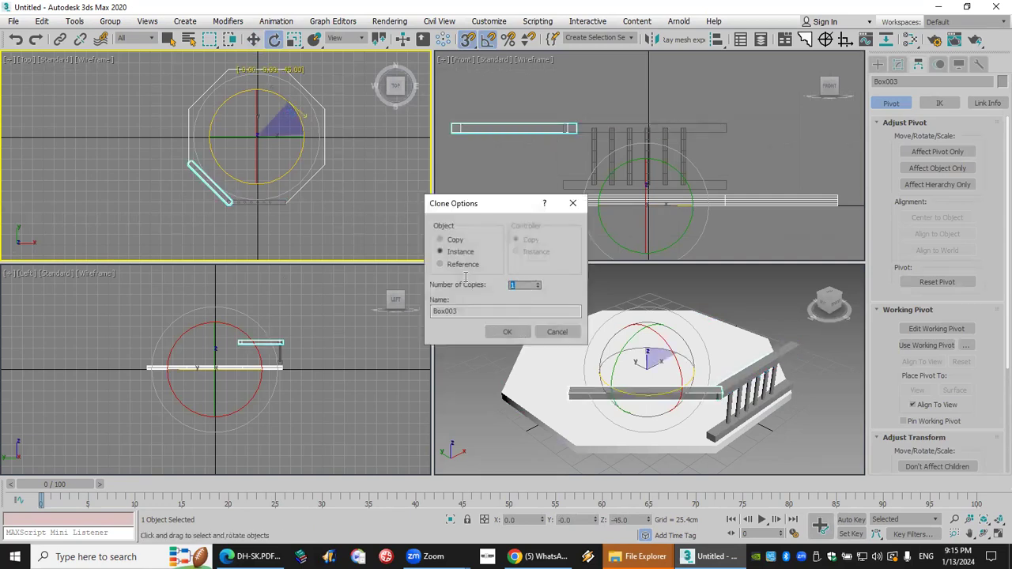
pyautogui.click(557, 333)
# Group both rails and the six balusters as Group001
pyautogui.moveTo(748, 97); pyautogui.dragTo(544, 191)
pyautogui.click(110, 21)
pyautogui.click(120, 44)
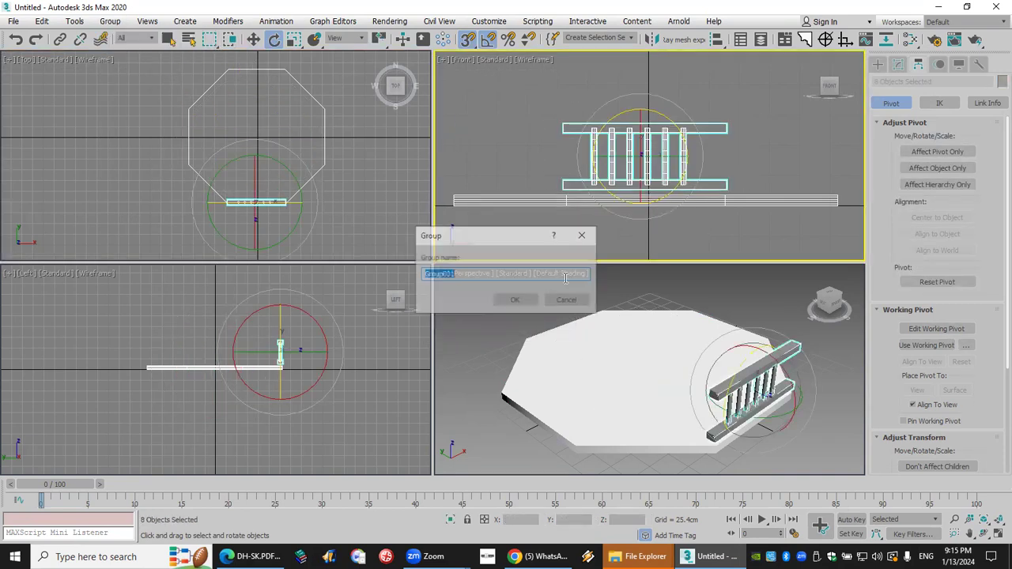
pyautogui.click(518, 299)
# Snap the railing group's pivot alone to the octagonal base's centre pivot and leave pivot editing
pyautogui.click(937, 151)
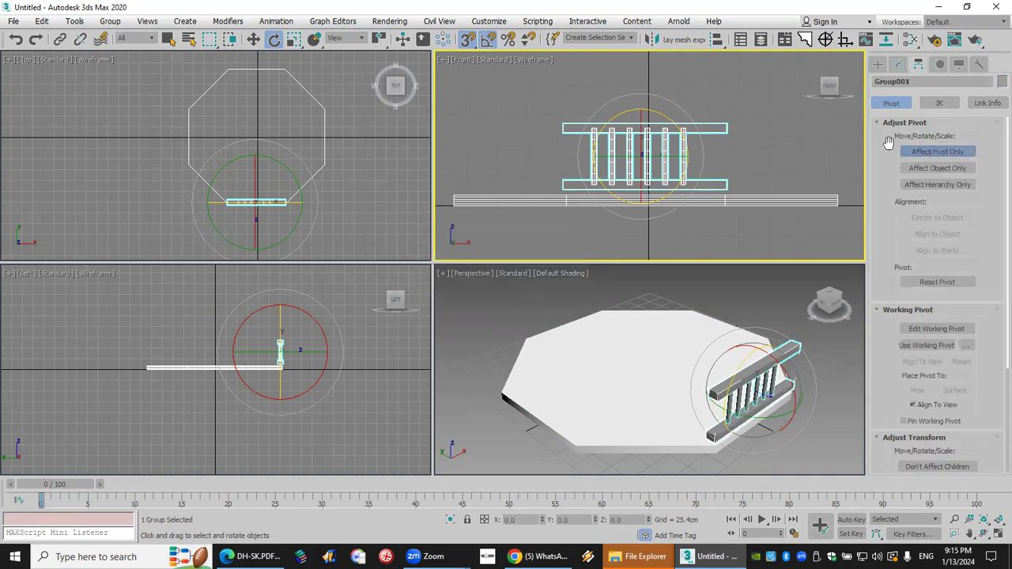
pyautogui.click(465, 41)
pyautogui.click(254, 40)
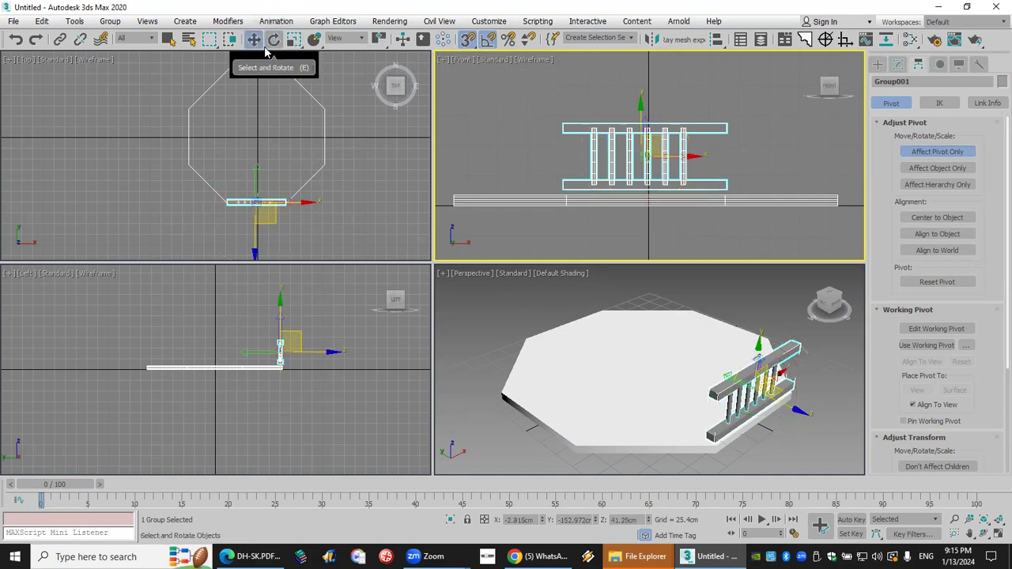
pyautogui.click(274, 219)
pyautogui.moveTo(276, 187); pyautogui.dragTo(258, 136)
pyautogui.click(921, 151)
# Clone the railing group around the base centre in -45 degree Z rotations as six instances, leaving one side open
pyautogui.click(274, 40)
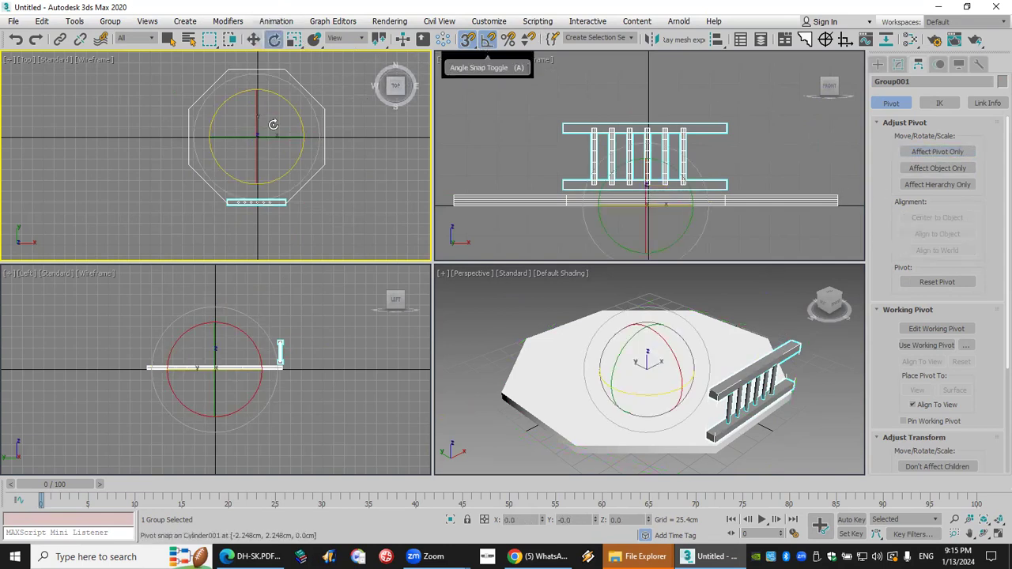
pyautogui.moveTo(293, 112); pyautogui.dragTo(295, 113)
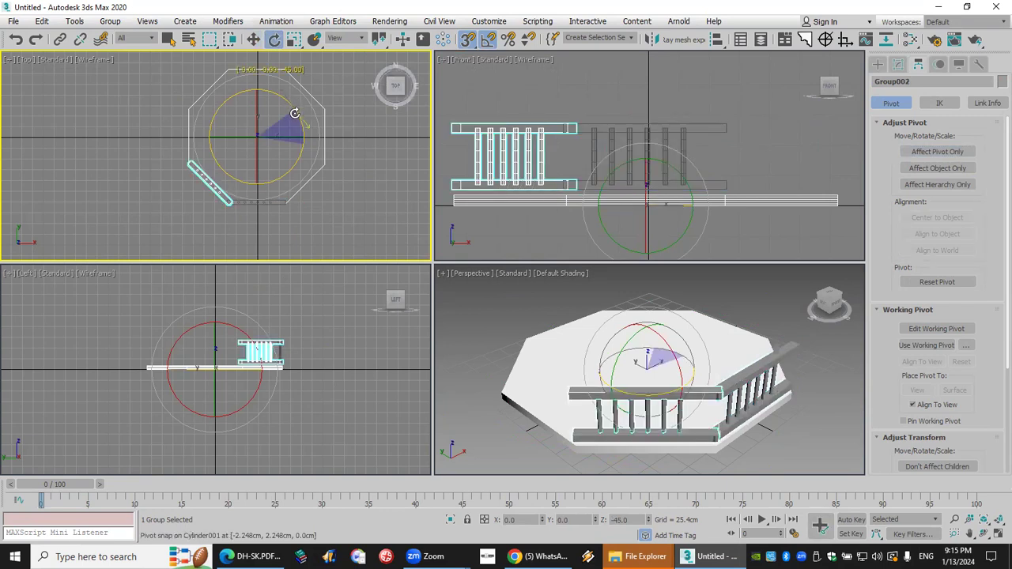
pyautogui.keyDown('shift'); pyautogui.moveTo(357, 138); pyautogui.dragTo(357, 137); pyautogui.keyUp('shift')
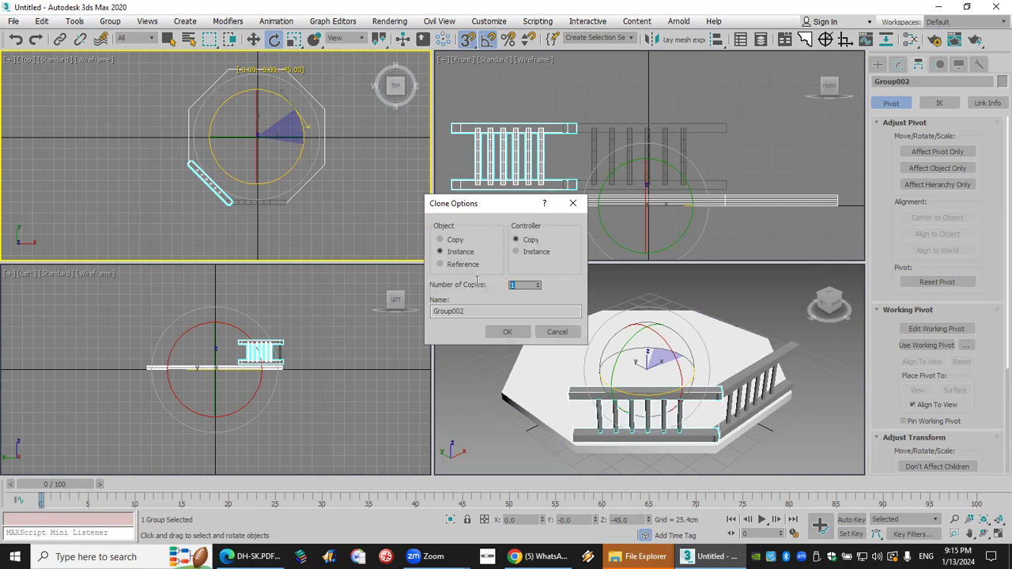
pyautogui.write('6')
pyautogui.click(507, 331)
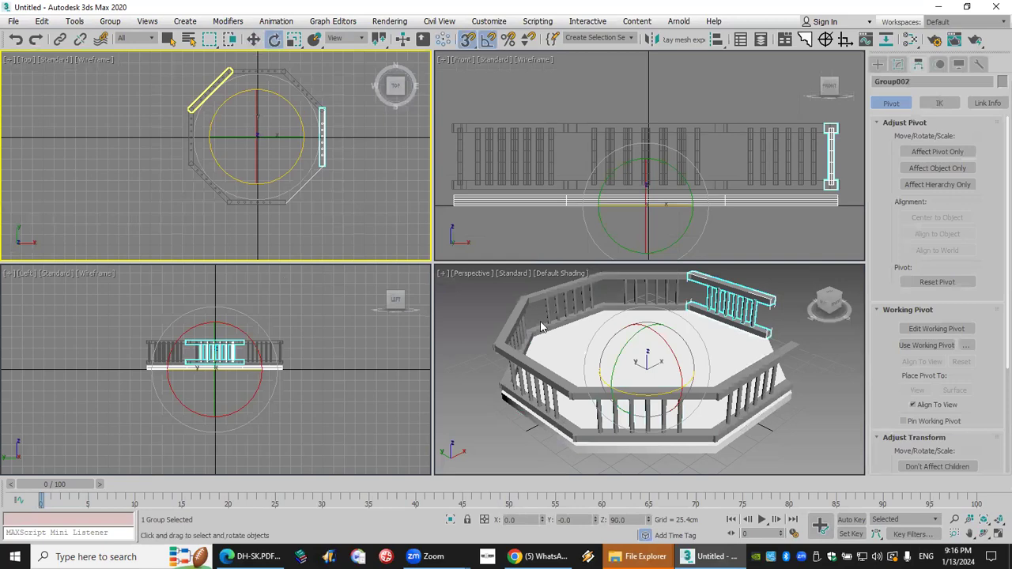
pyautogui.click(881, 67)
pyautogui.click(912, 167)
pyautogui.scroll(3, 235, 206)
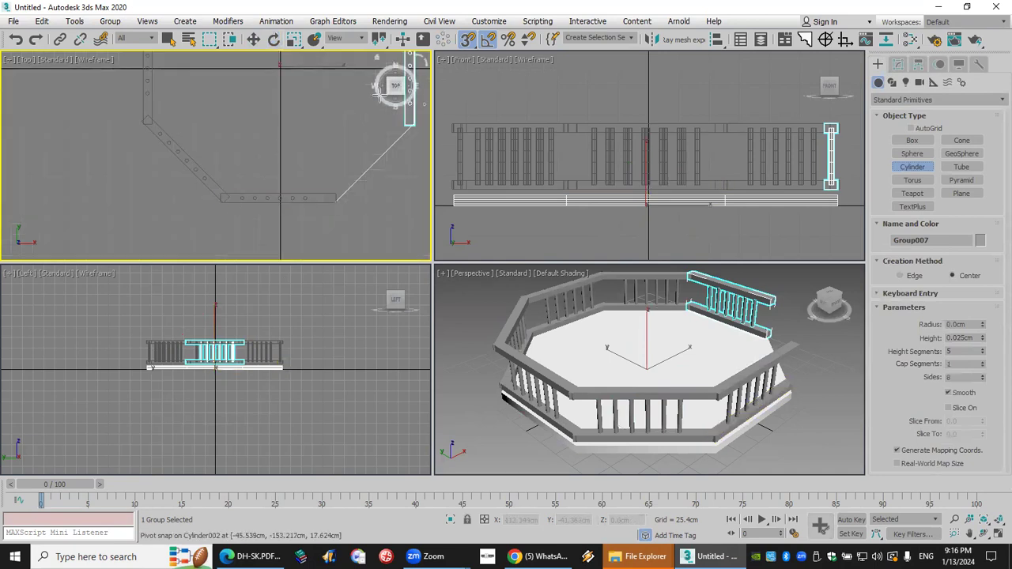
pyautogui.moveTo(223, 195); pyautogui.dragTo(224, 196)
pyautogui.click(224, 196)
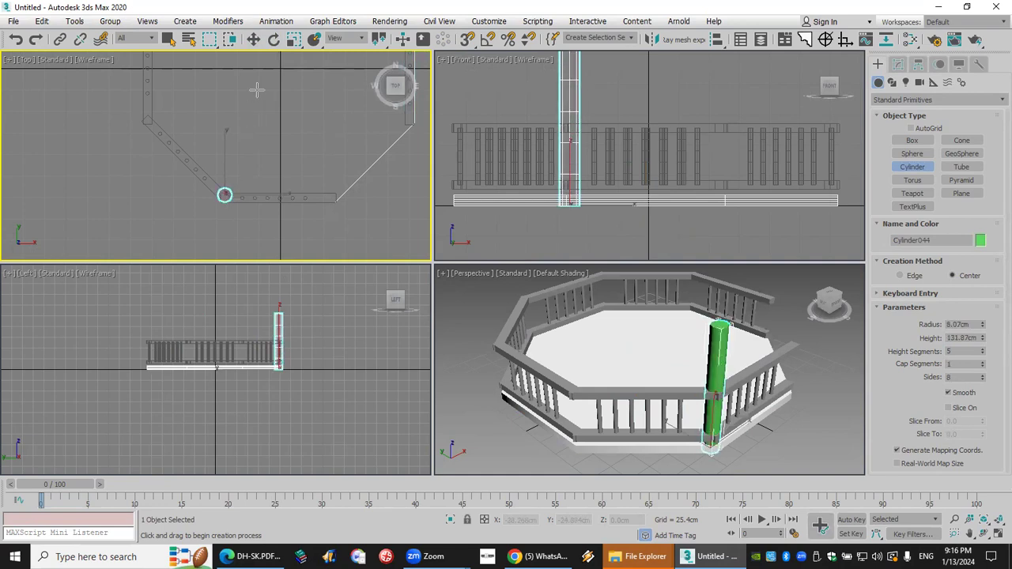
pyautogui.rightClick(245, 152)
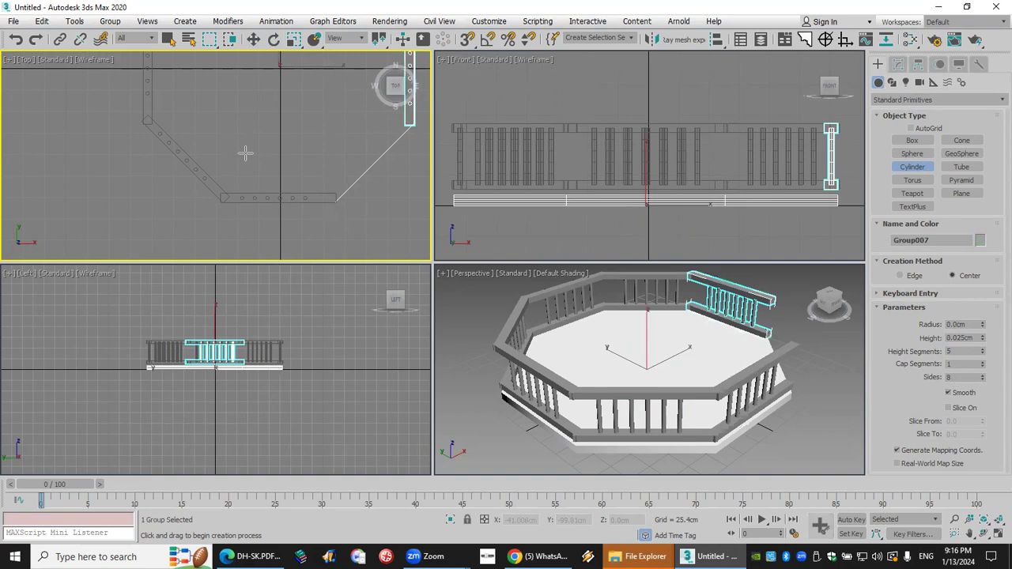
pyautogui.scroll(-5, 266, 162)
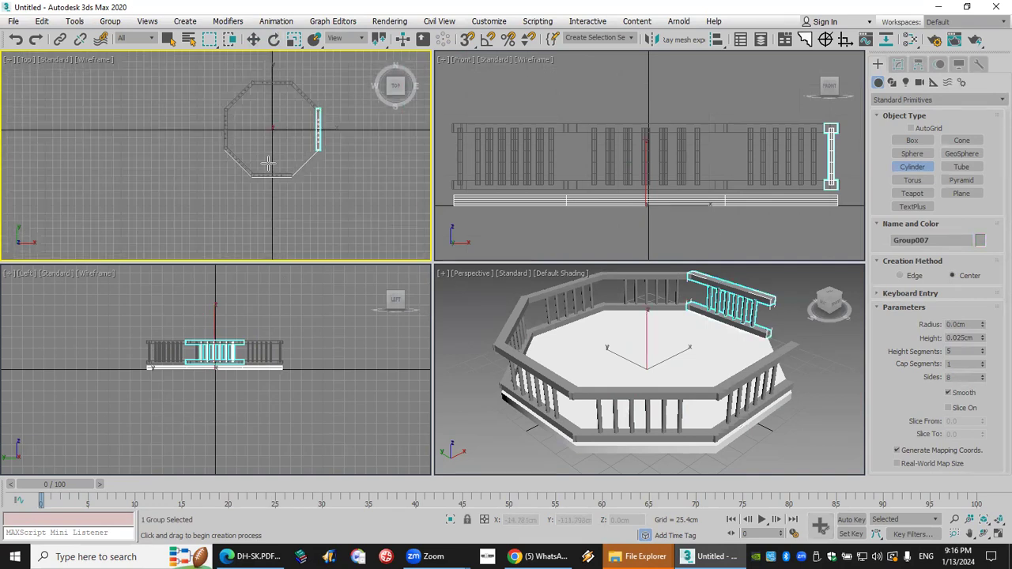
pyautogui.press('e')
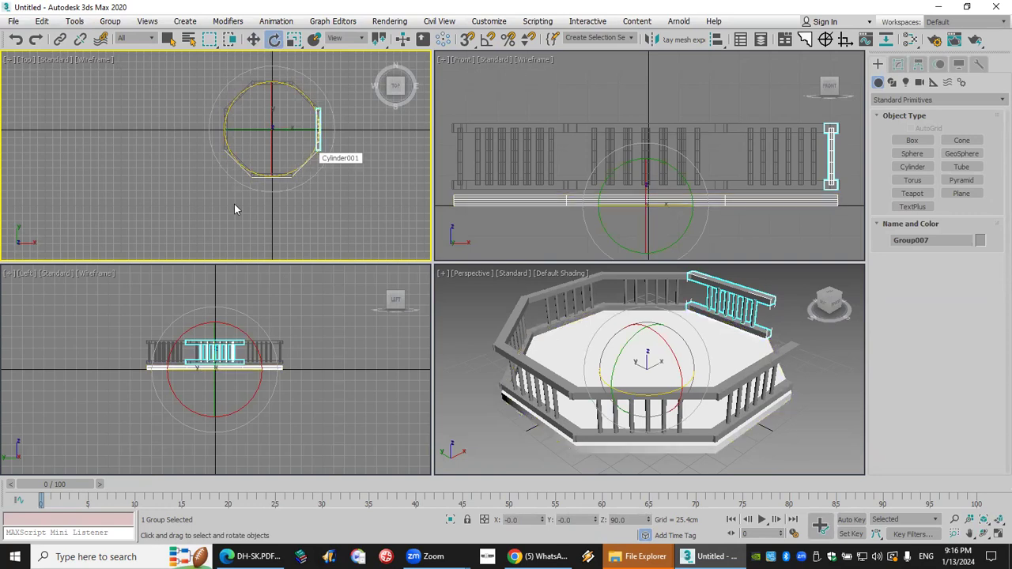
# Create a cylinder post at the railing corner on the octagonal base, radius about 6.89 cm and height about 312.4 cm
pyautogui.scroll(6, 264, 169)
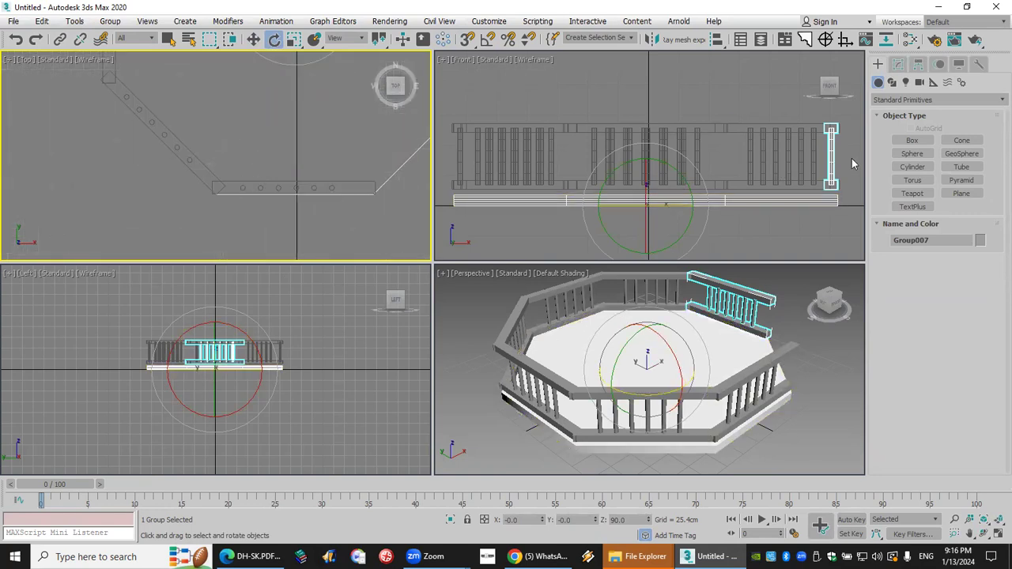
pyautogui.click(912, 167)
pyautogui.moveTo(216, 187); pyautogui.dragTo(218, 193)
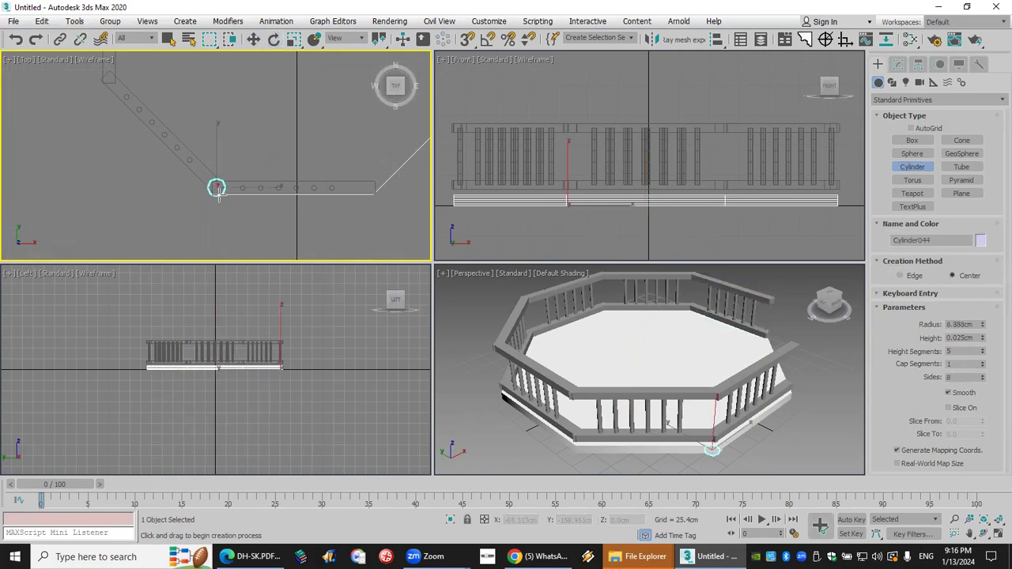
pyautogui.click(264, 100)
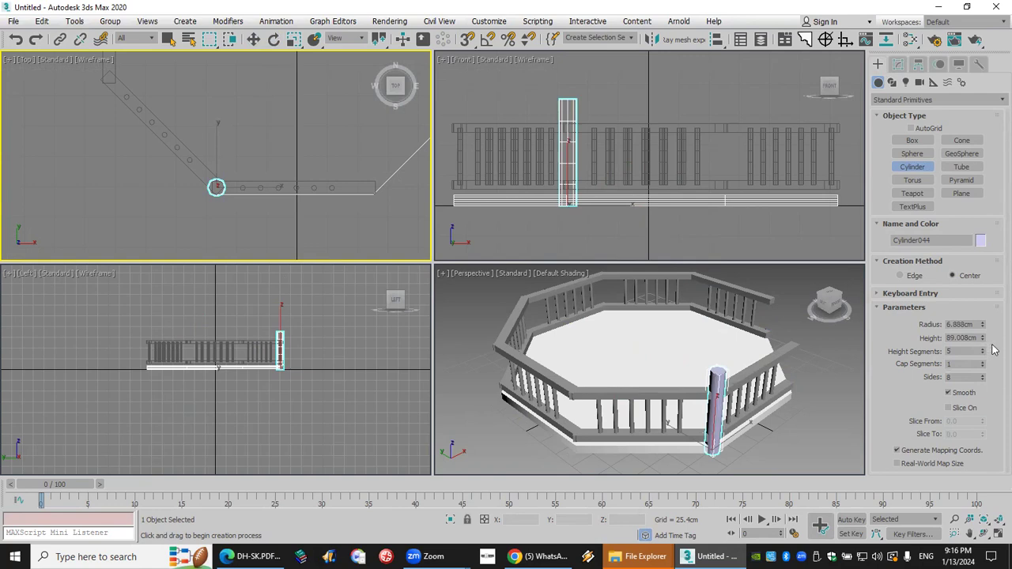
pyautogui.moveTo(984, 340); pyautogui.dragTo(984, 252)
# Move only the corner post's pivot to the octagonal base's centre with pivot snapping, and leave pivot editing
pyautogui.scroll(-6, 320, 156)
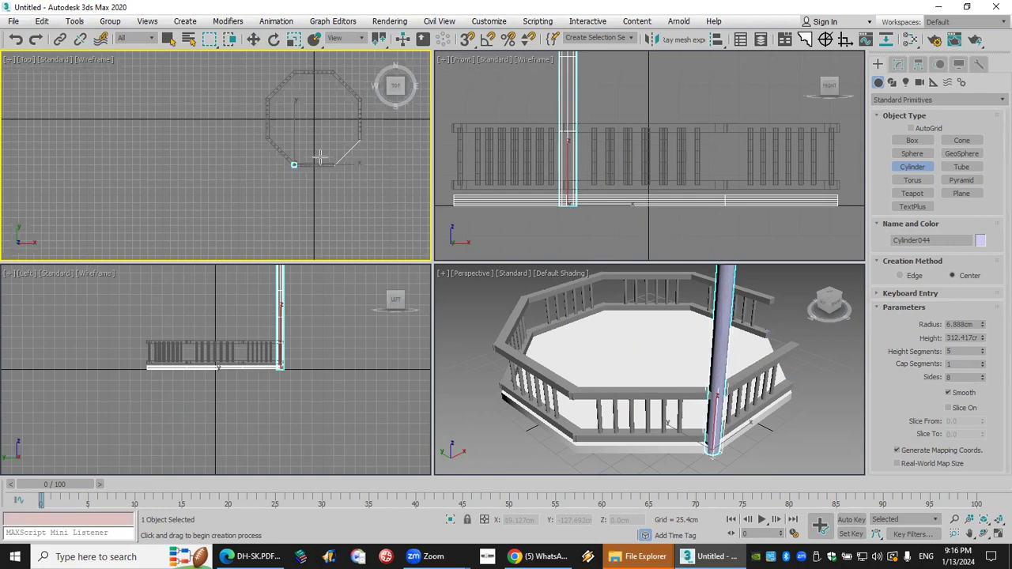
pyautogui.hotkey('ctrl', 'p')
pyautogui.moveTo(354, 155); pyautogui.dragTo(293, 190)
pyautogui.scroll(5, 287, 181)
pyautogui.scroll(-5, 712, 395)
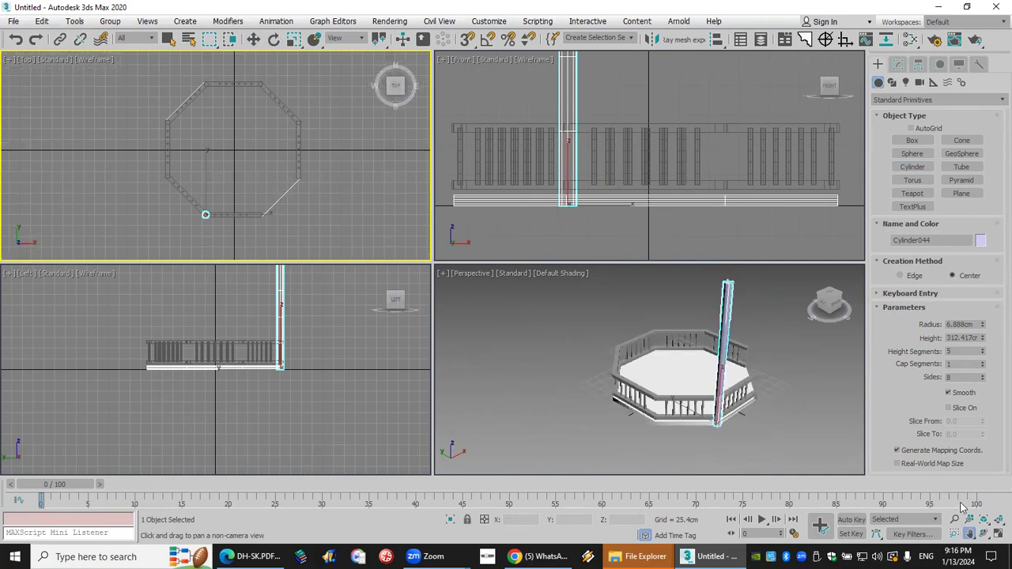
pyautogui.click(918, 64)
pyautogui.press('e')
pyautogui.click(921, 155)
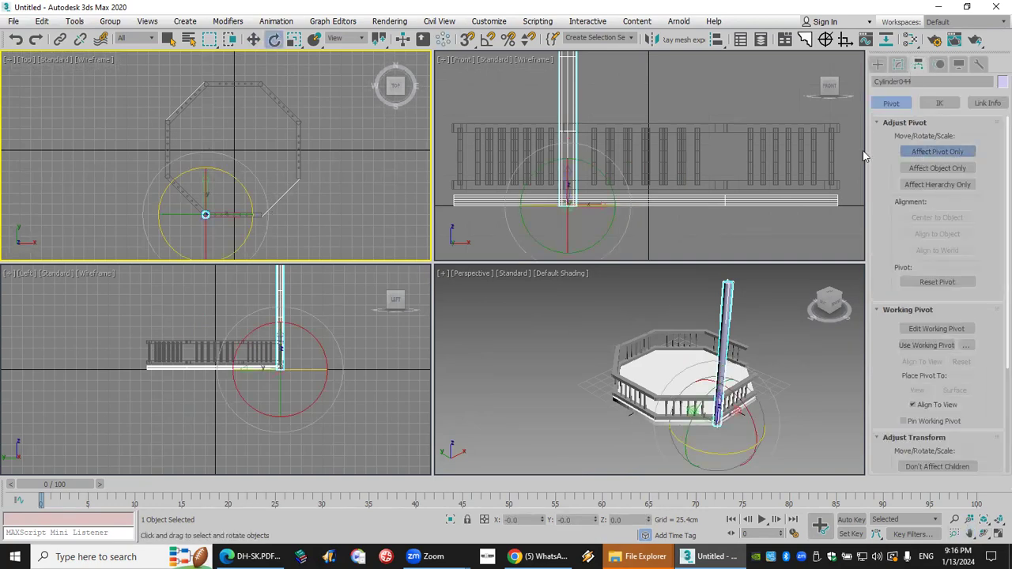
pyautogui.click(254, 40)
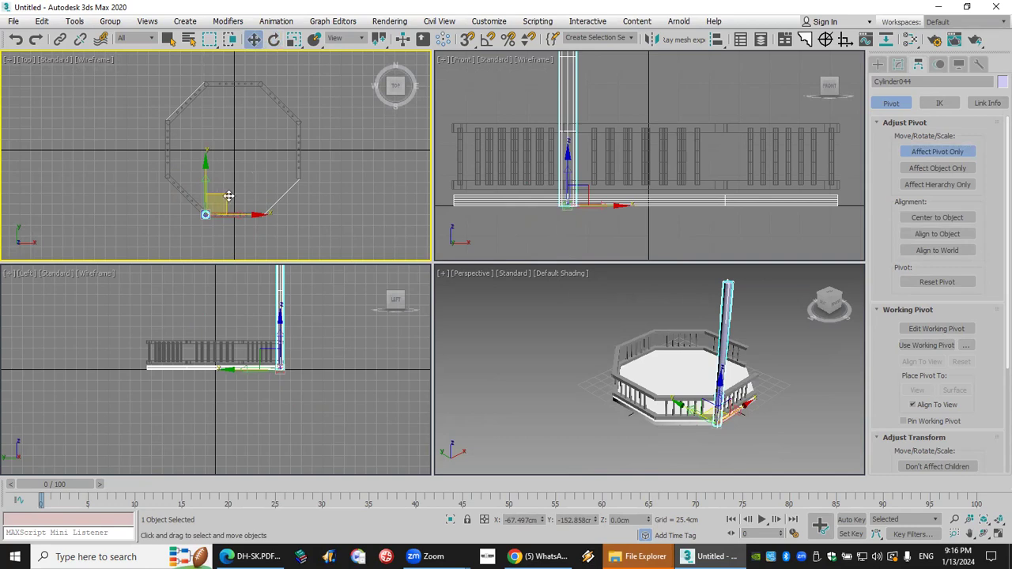
pyautogui.moveTo(228, 199); pyautogui.dragTo(291, 193)
pyautogui.click(468, 40)
pyautogui.hotkey('ctrl', 'z')
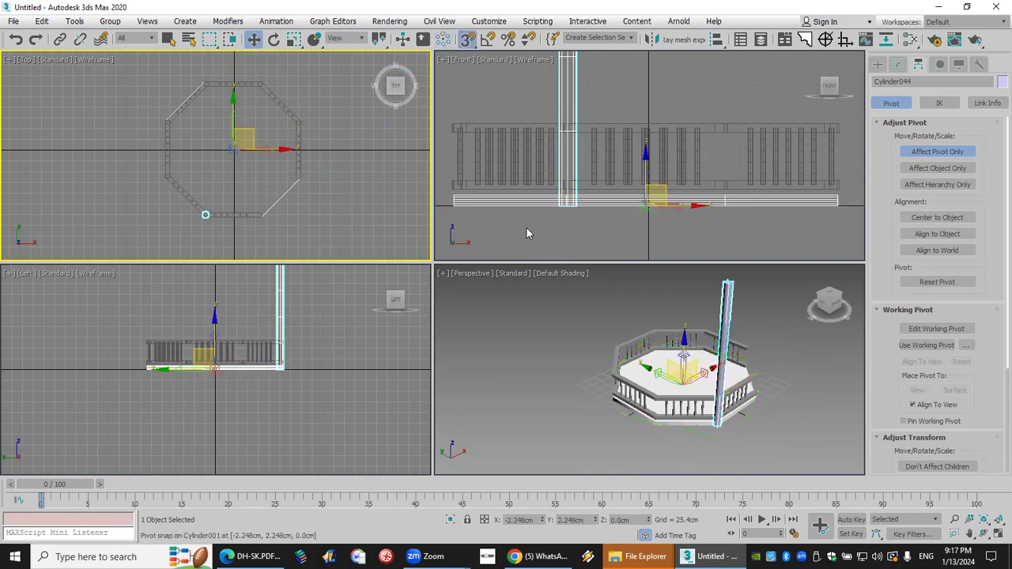
pyautogui.click(934, 152)
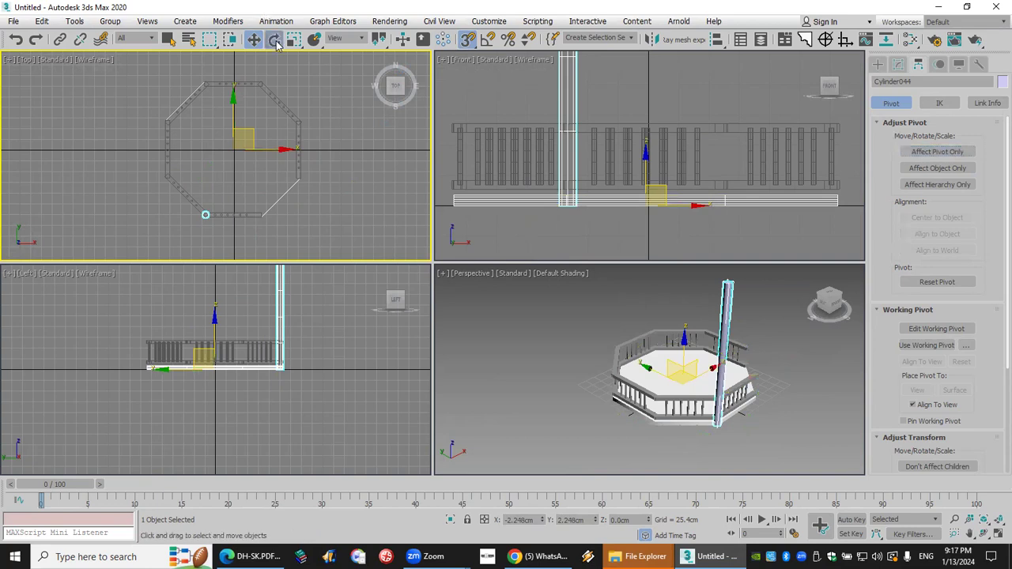
# Clone the post around the base centre in -45 degree Z rotations as seven instances, using angle snapping
pyautogui.click(273, 40)
pyautogui.keyDown('shift'); pyautogui.moveTo(265, 118); pyautogui.dragTo(272, 132); pyautogui.keyUp('shift')
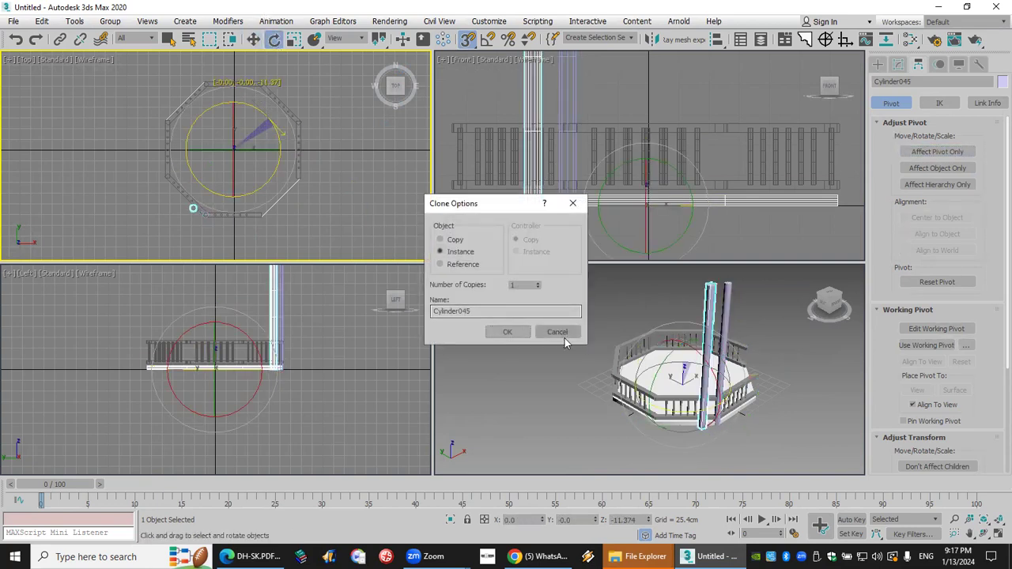
pyautogui.click(557, 333)
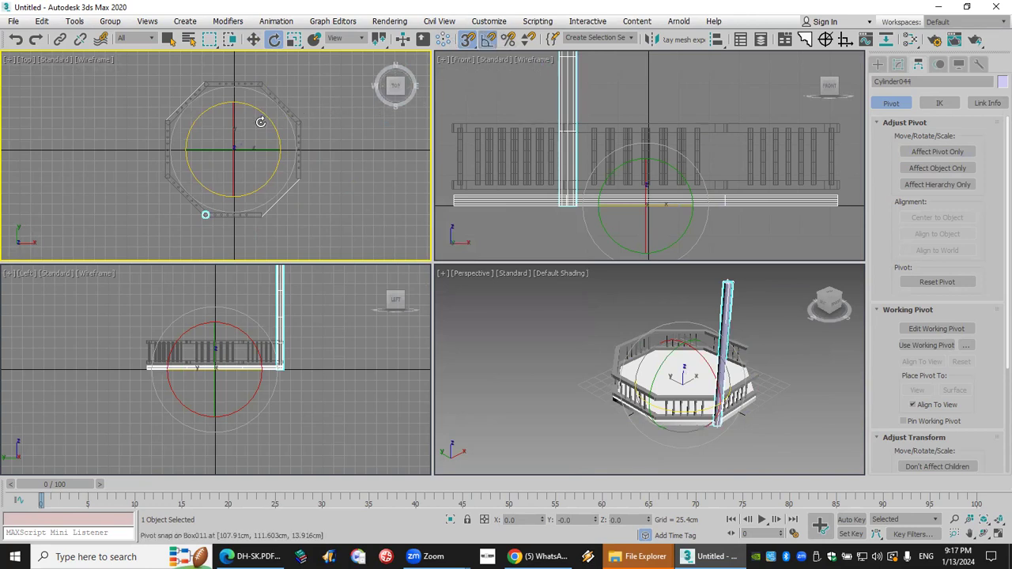
pyautogui.keyDown('shift'); pyautogui.moveTo(264, 115); pyautogui.dragTo(271, 116); pyautogui.keyUp('shift')
pyautogui.write('7')
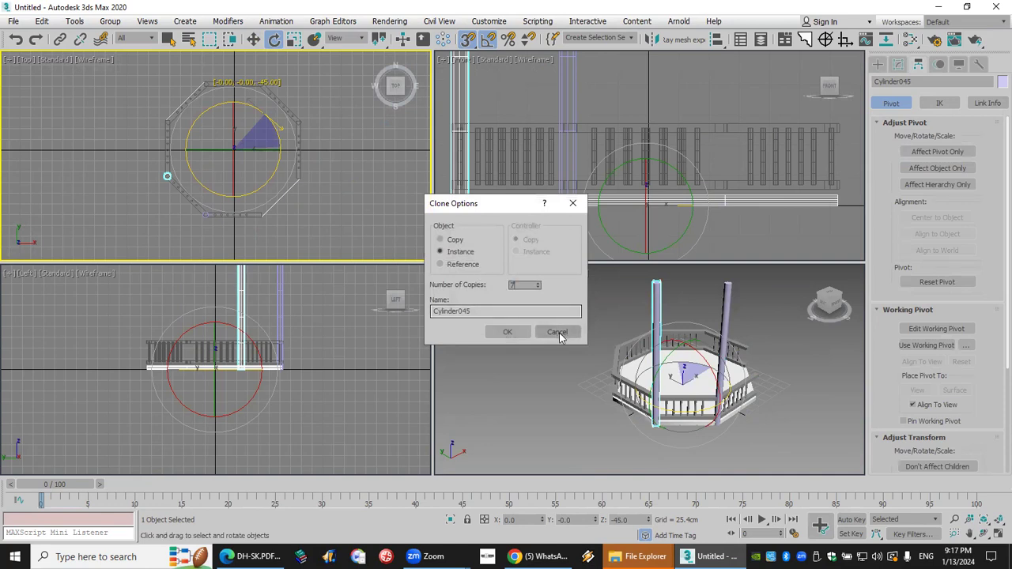
pyautogui.click(509, 332)
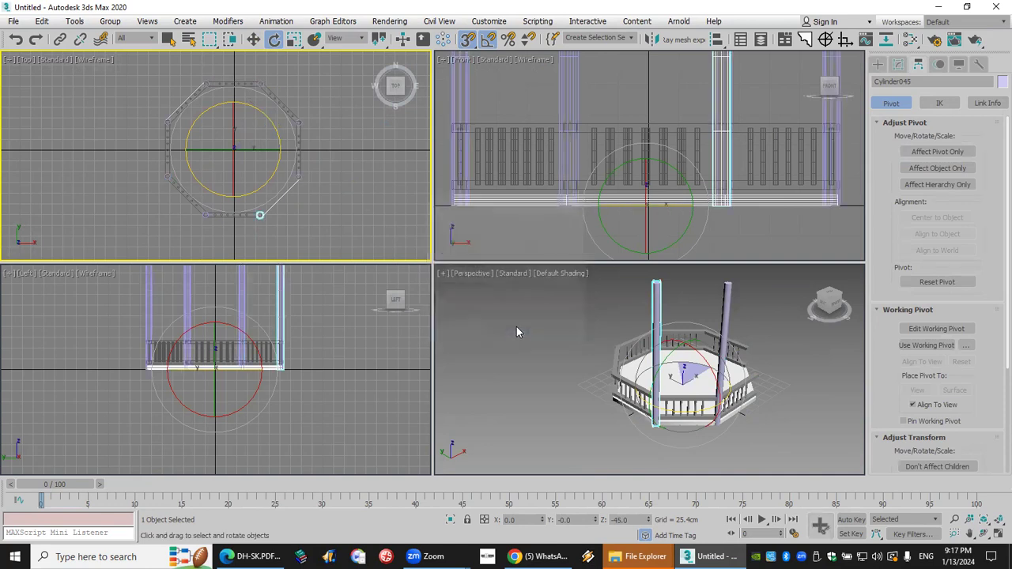
# Create a pointed cone centred on the gazebo base, with a base radius of about 187 cm and height of about 203 cm
pyautogui.click(969, 534)
pyautogui.moveTo(771, 348); pyautogui.dragTo(737, 386)
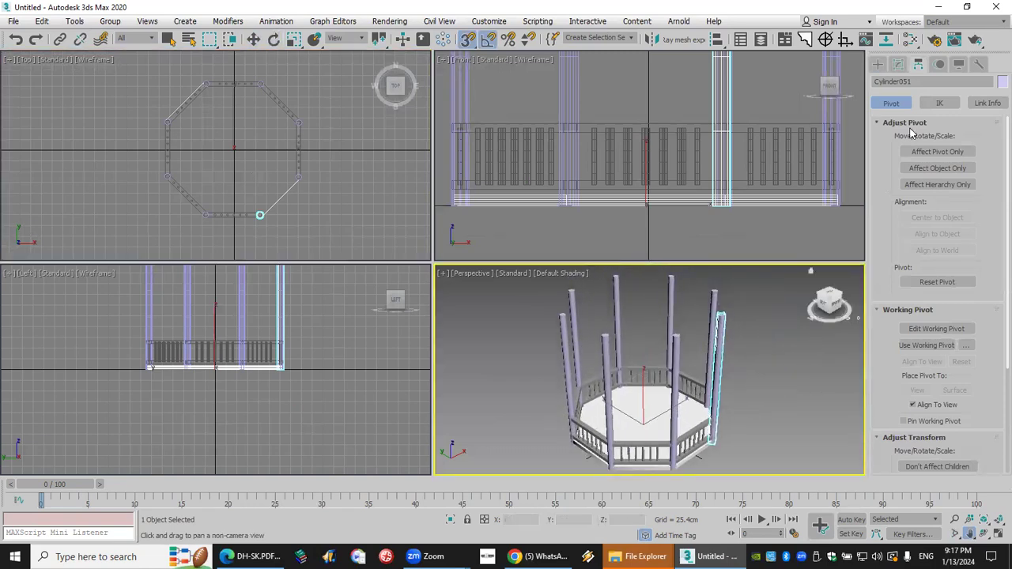
pyautogui.click(877, 64)
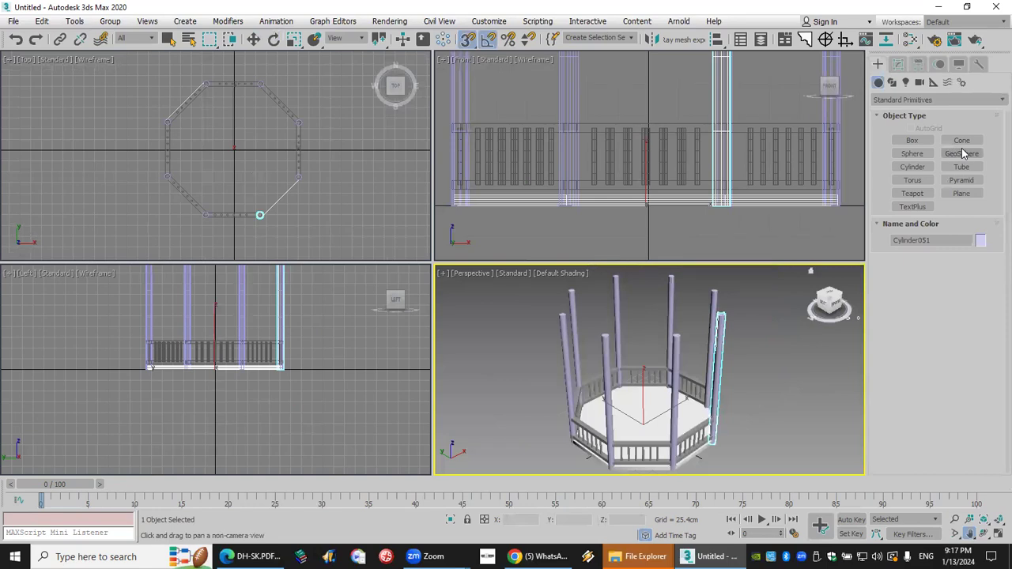
pyautogui.click(961, 141)
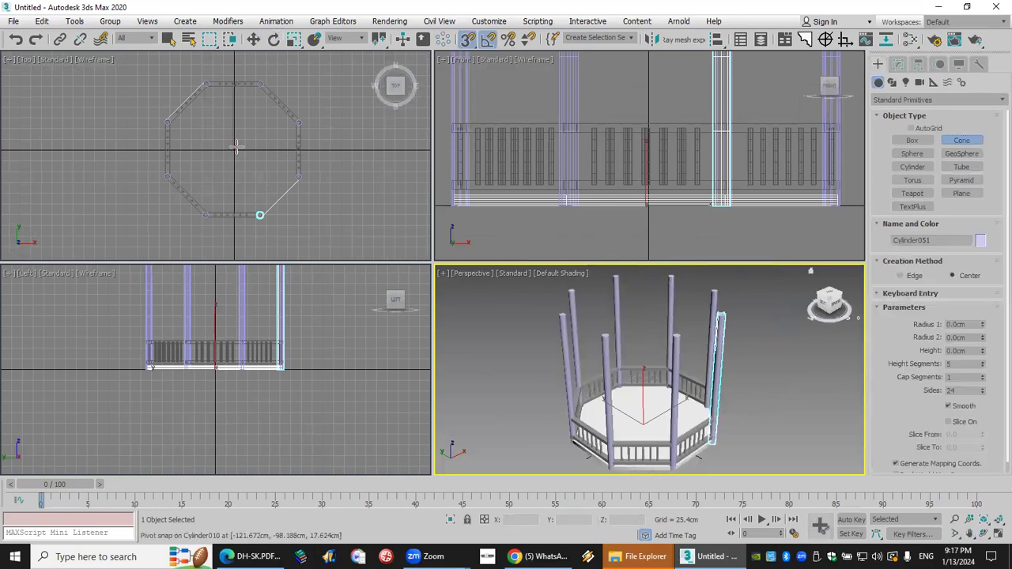
pyautogui.moveTo(234, 147); pyautogui.dragTo(269, 217)
pyautogui.click(268, 218)
pyautogui.click(268, 217)
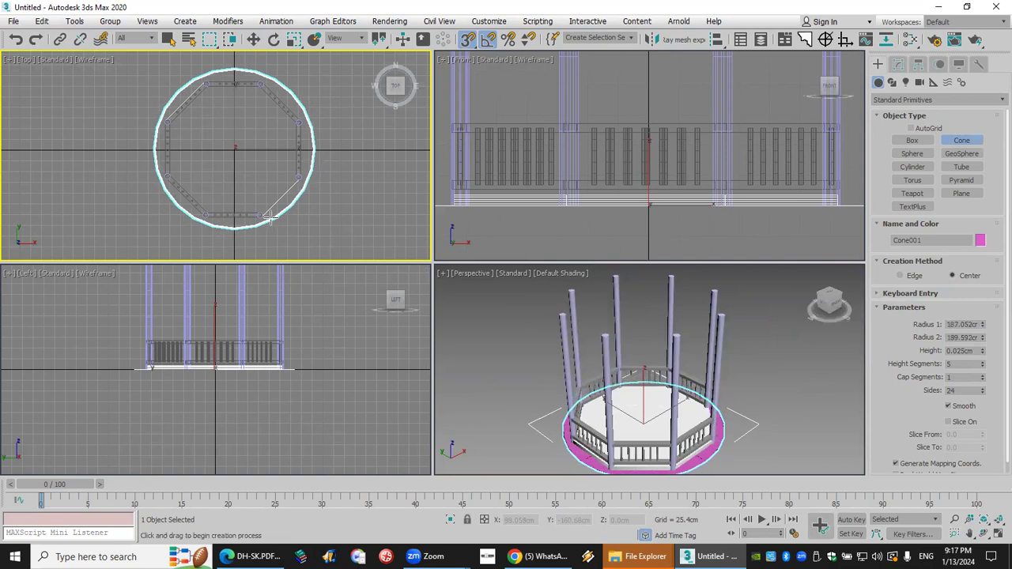
pyautogui.click(271, 176)
pyautogui.click(301, 253)
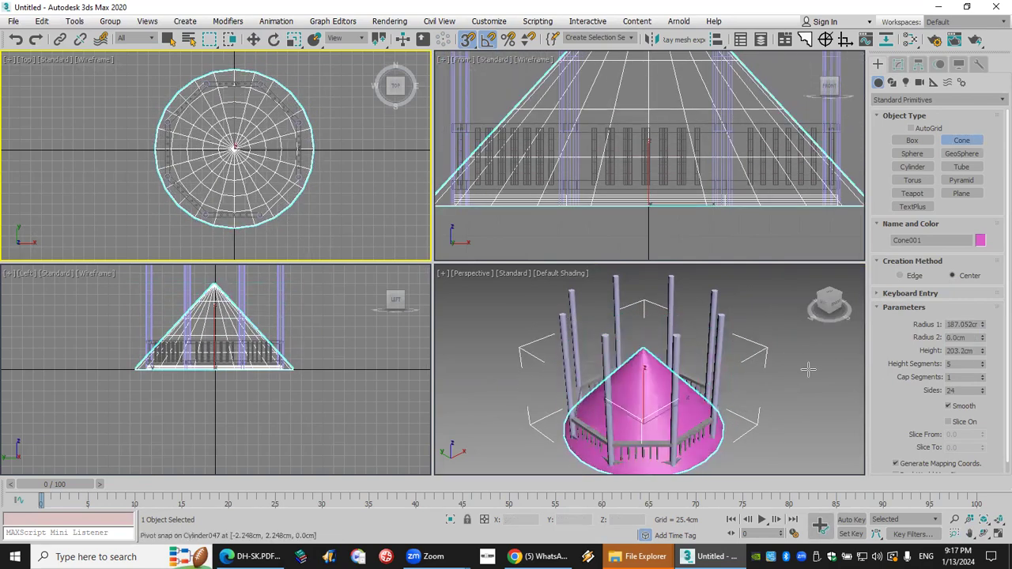
# Set the cone's sides to 8 and turn off its smoothing
pyautogui.doubleClick(960, 391)
pyautogui.write('8')
pyautogui.press('Return')
pyautogui.click(948, 406)
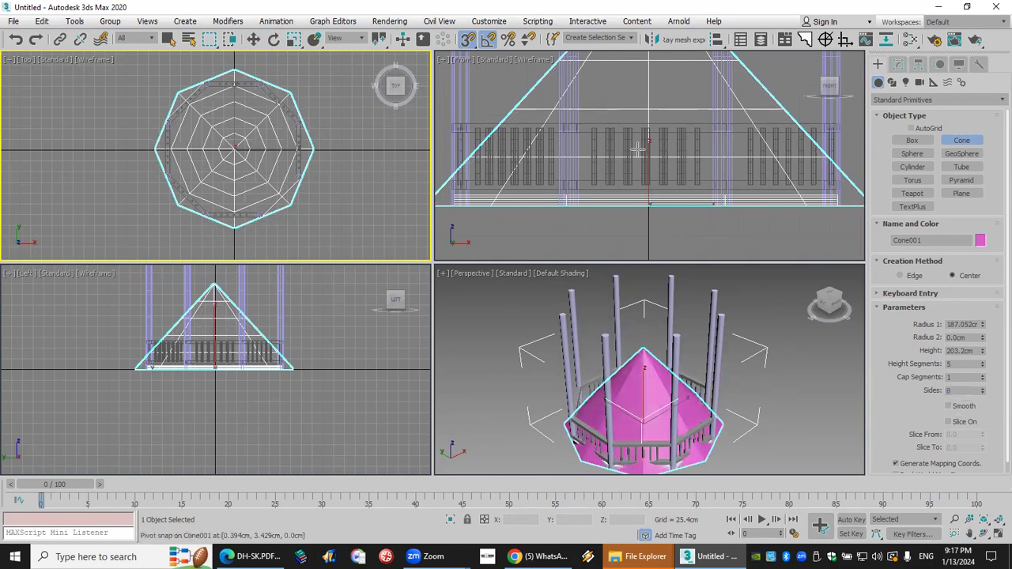
# Raise the cone onto the post tops at Z about 296.6 cm, and enlarge its base radius to about 218.9 cm
pyautogui.scroll(-5, 637, 148)
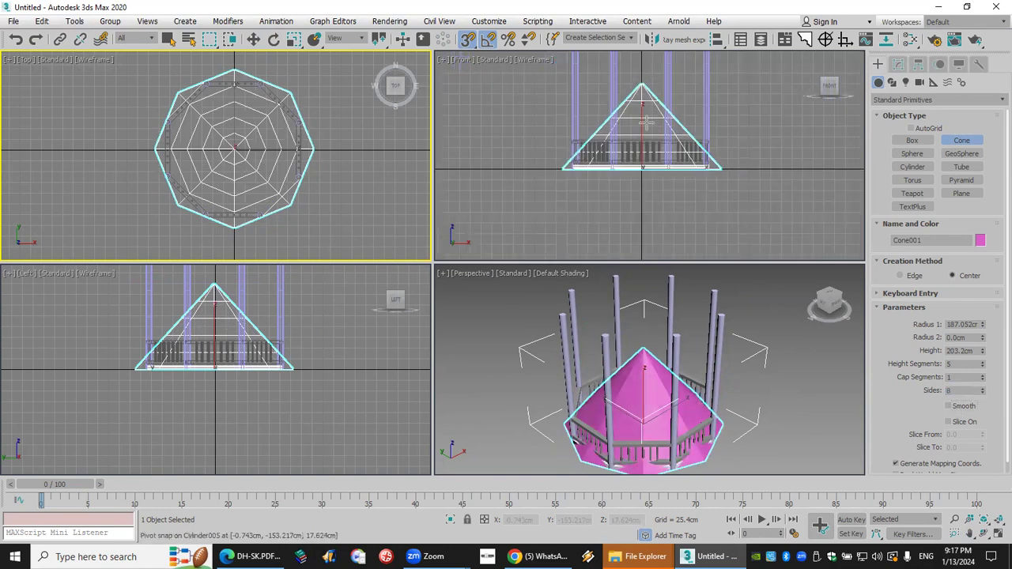
pyautogui.click(253, 40)
pyautogui.moveTo(645, 103); pyautogui.dragTo(636, 76)
pyautogui.hotkey('ctrl', 'z')
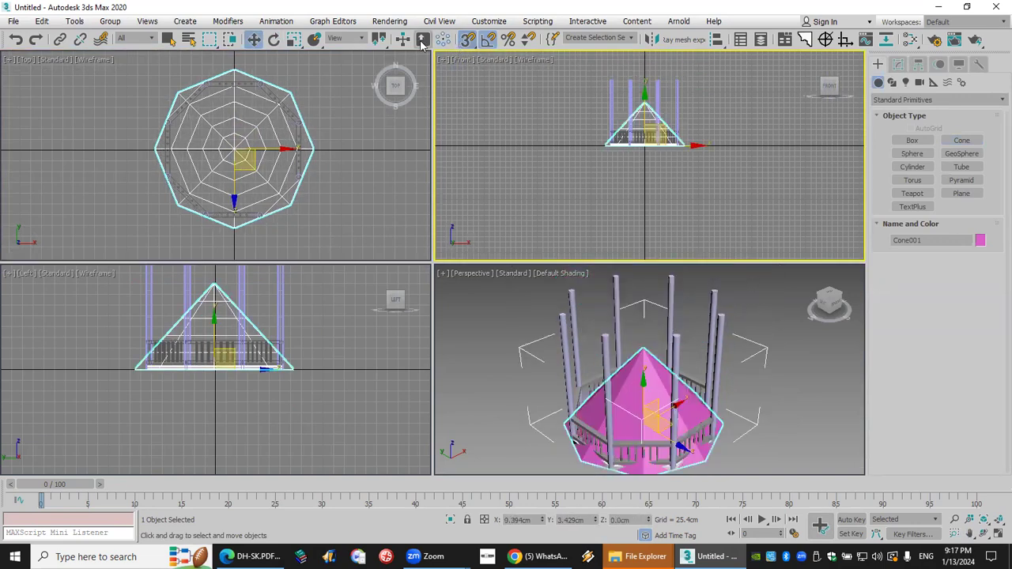
pyautogui.moveTo(658, 129); pyautogui.dragTo(654, 54)
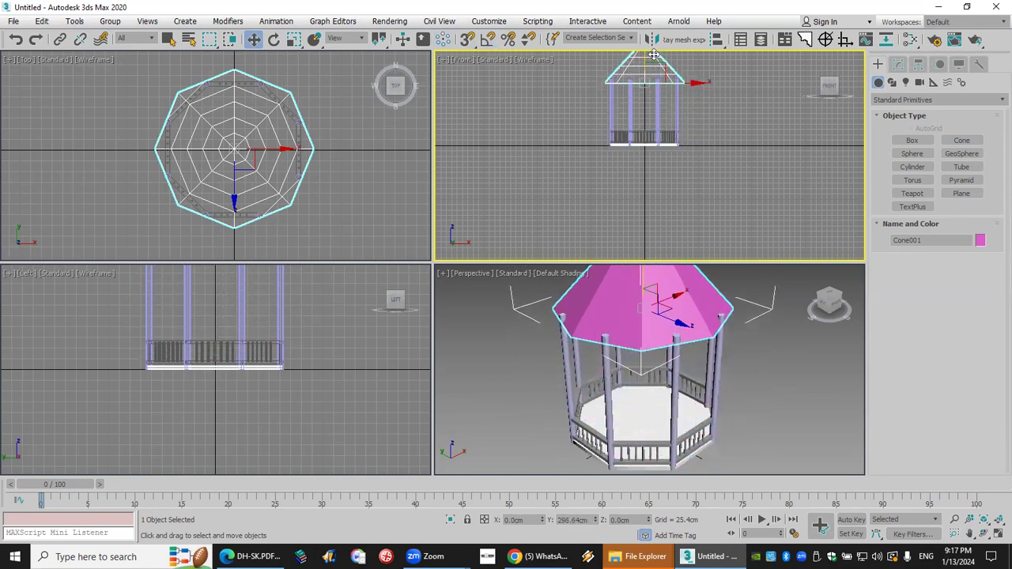
pyautogui.click(898, 64)
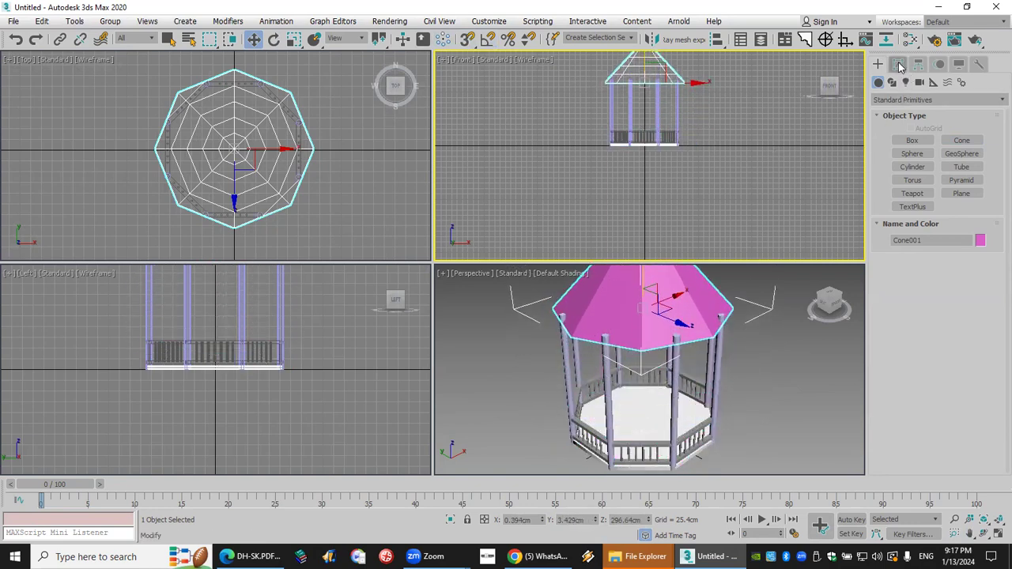
pyautogui.moveTo(980, 318); pyautogui.dragTo(980, 304)
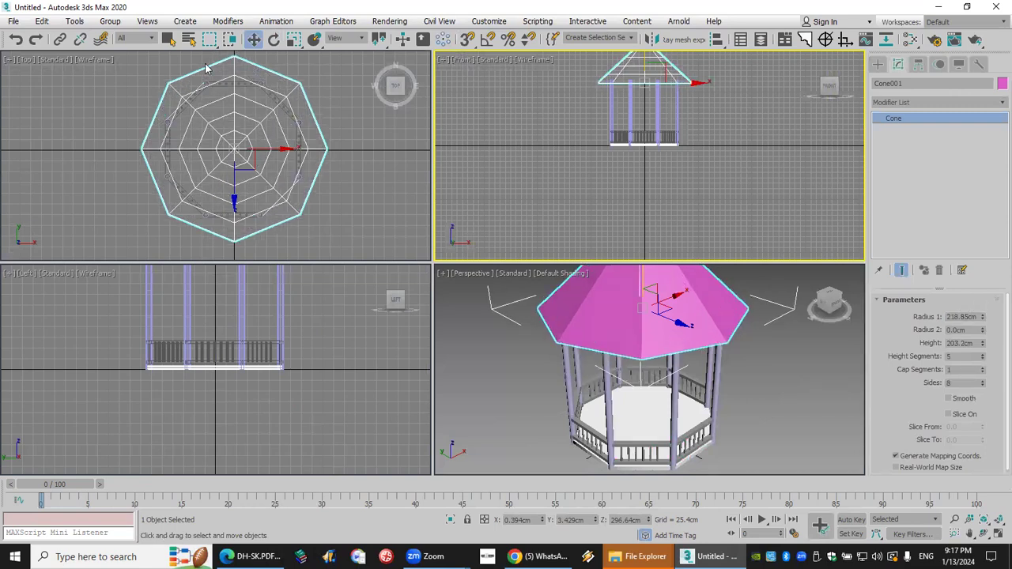
# Rotate the cone roof to an absolute Z angle of 22.5 degrees to align its edges with the octagonal base
pyautogui.click(275, 39)
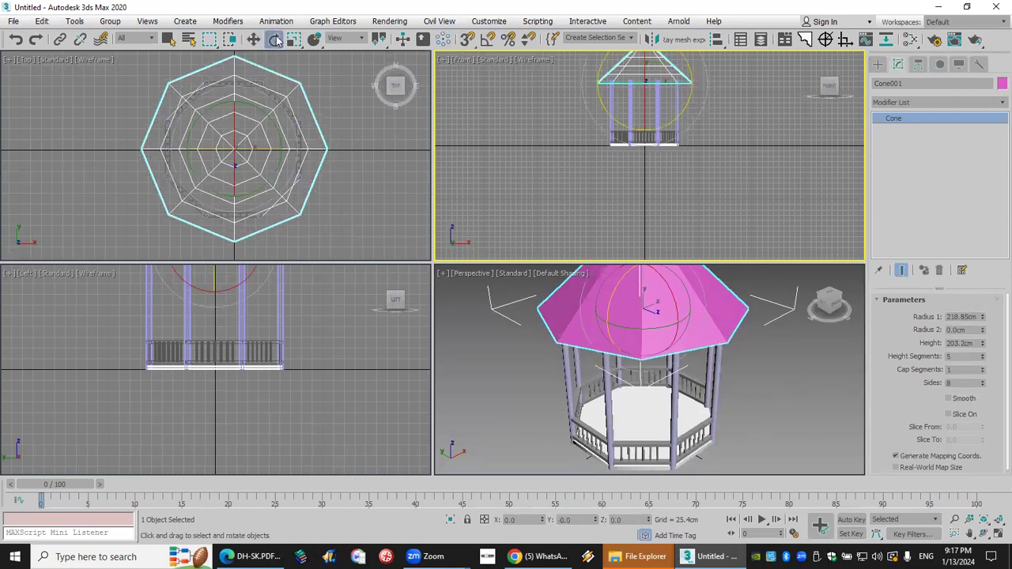
pyautogui.rightClick(275, 40)
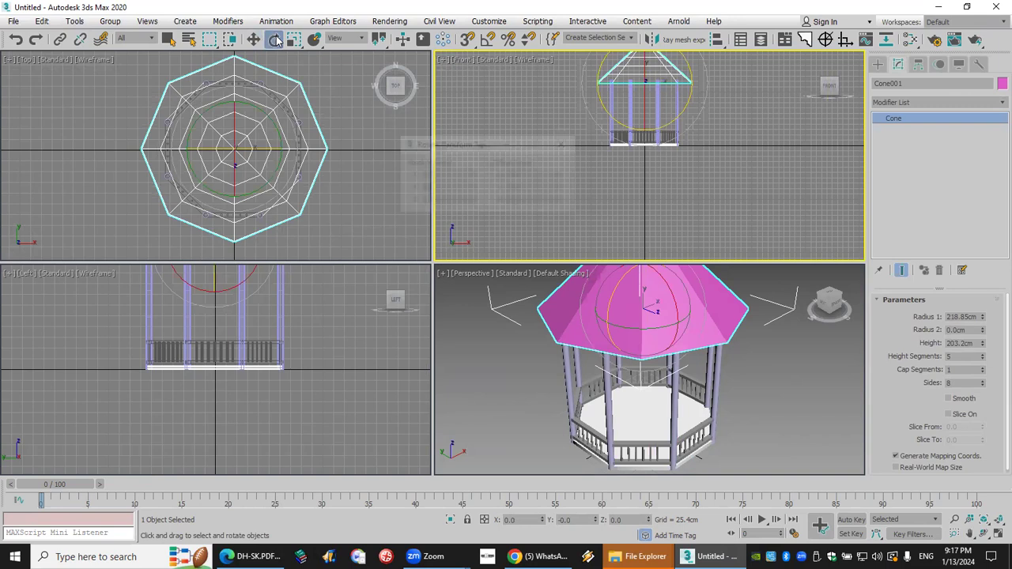
pyautogui.moveTo(442, 203); pyautogui.dragTo(391, 206)
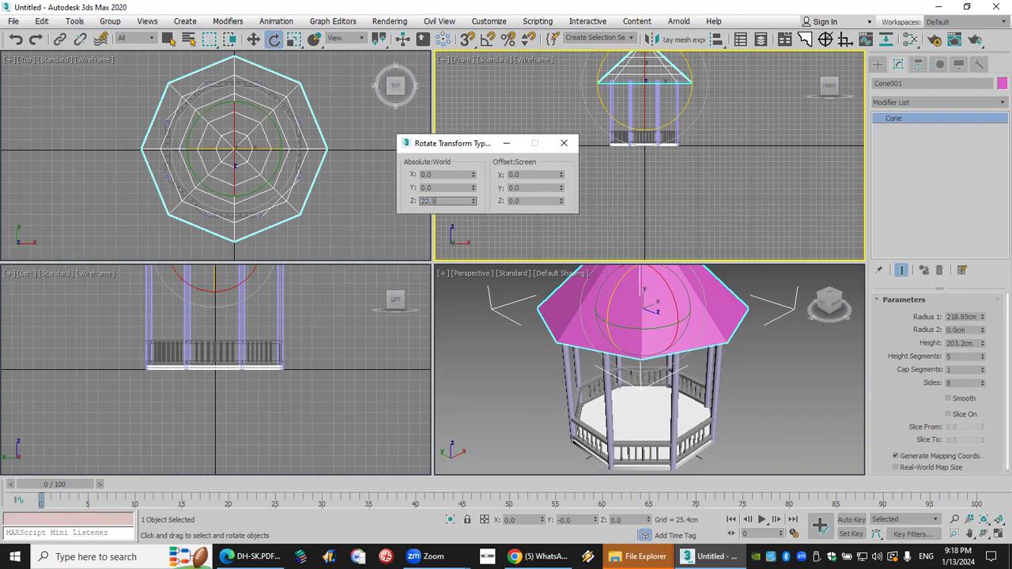
pyautogui.write('22.5')
pyautogui.press('Return')
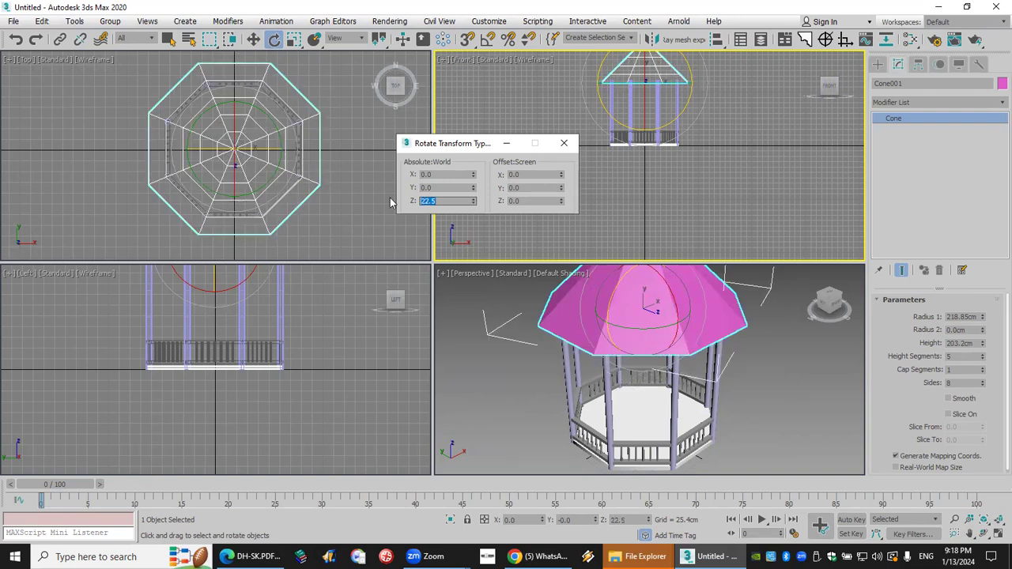
pyautogui.click(564, 143)
pyautogui.scroll(-4, 708, 323)
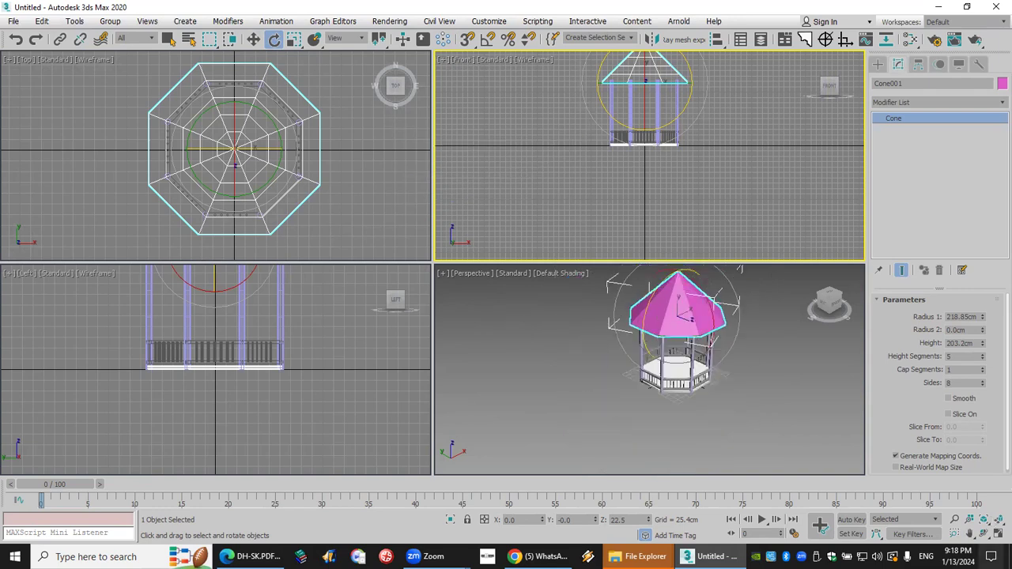
pyautogui.click(969, 534)
pyautogui.moveTo(745, 329); pyautogui.dragTo(727, 352)
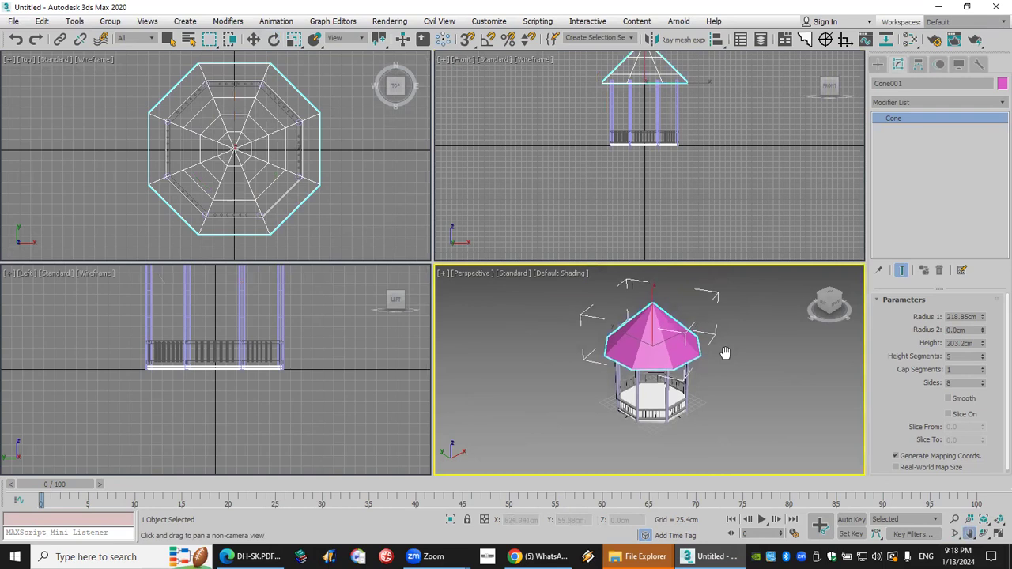
# Apply a Lattice modifier to the cone roof and set the underlying cone's height segments to 10
pyautogui.scroll(4, 648, 335)
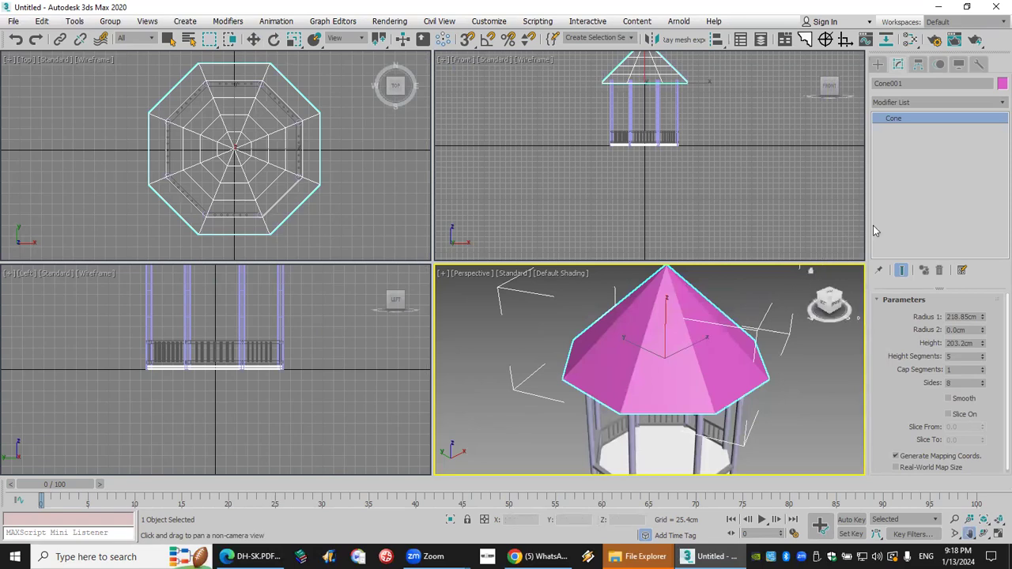
pyautogui.click(919, 104)
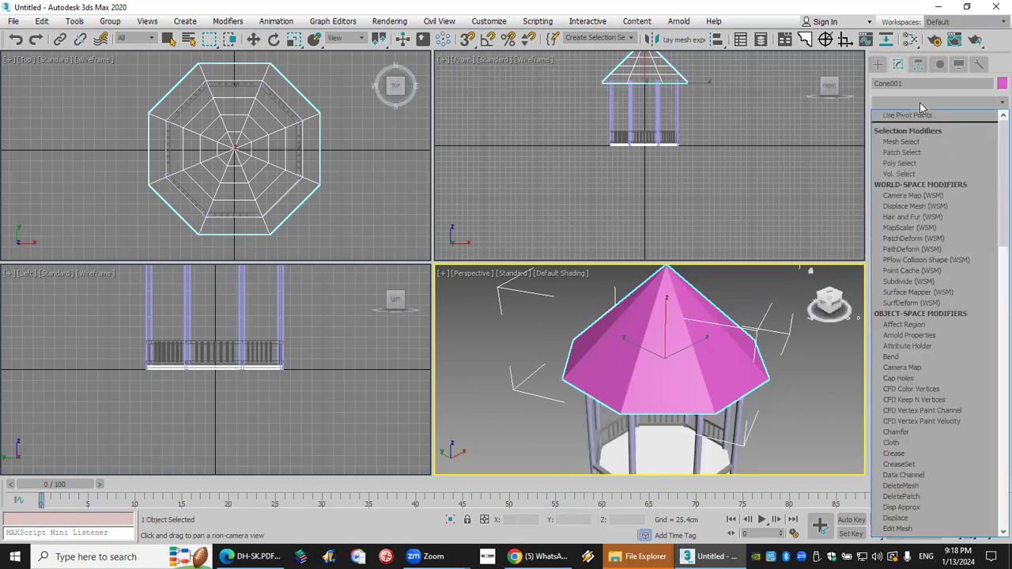
pyautogui.press('l')
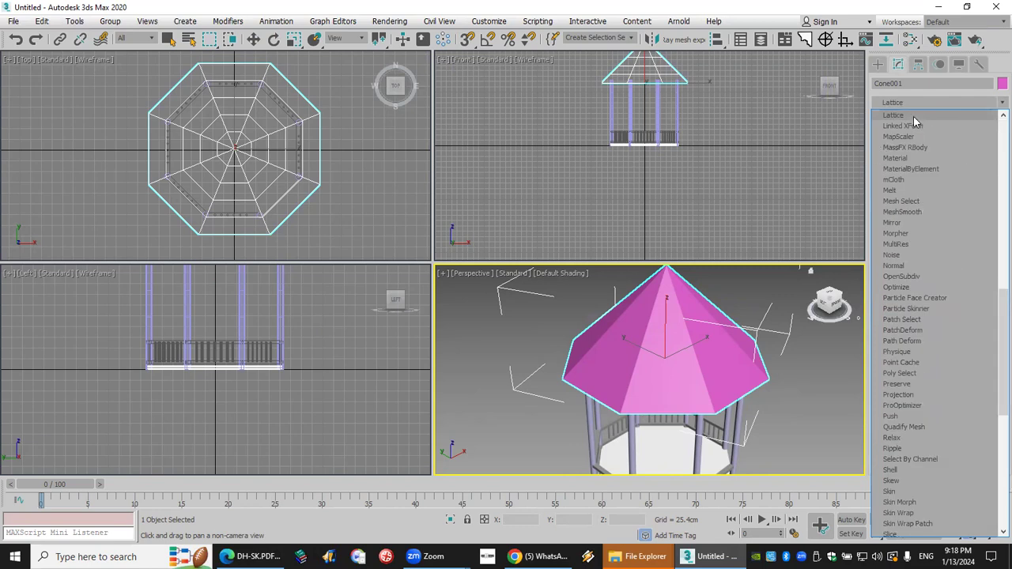
pyautogui.click(914, 116)
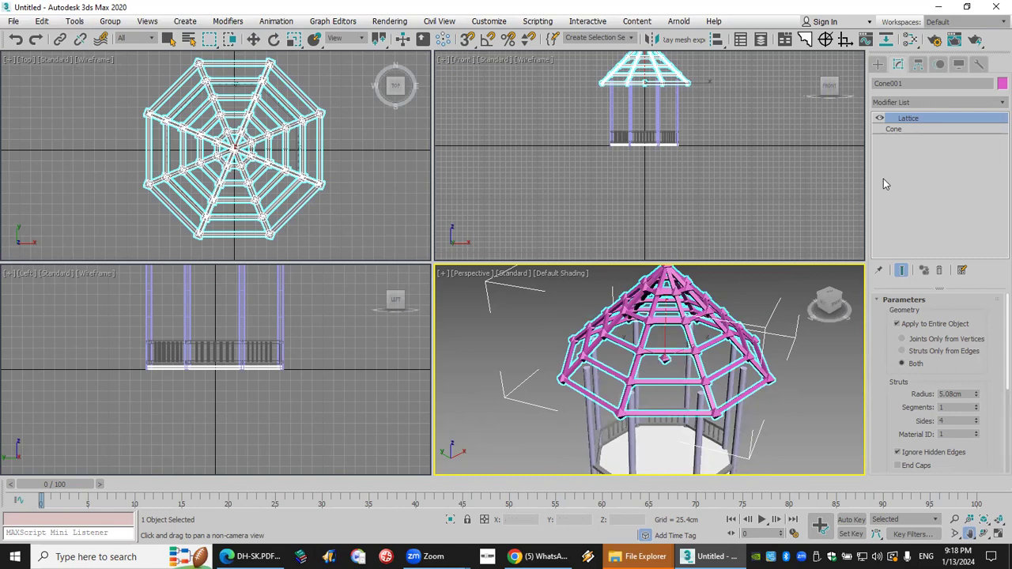
pyautogui.click(932, 129)
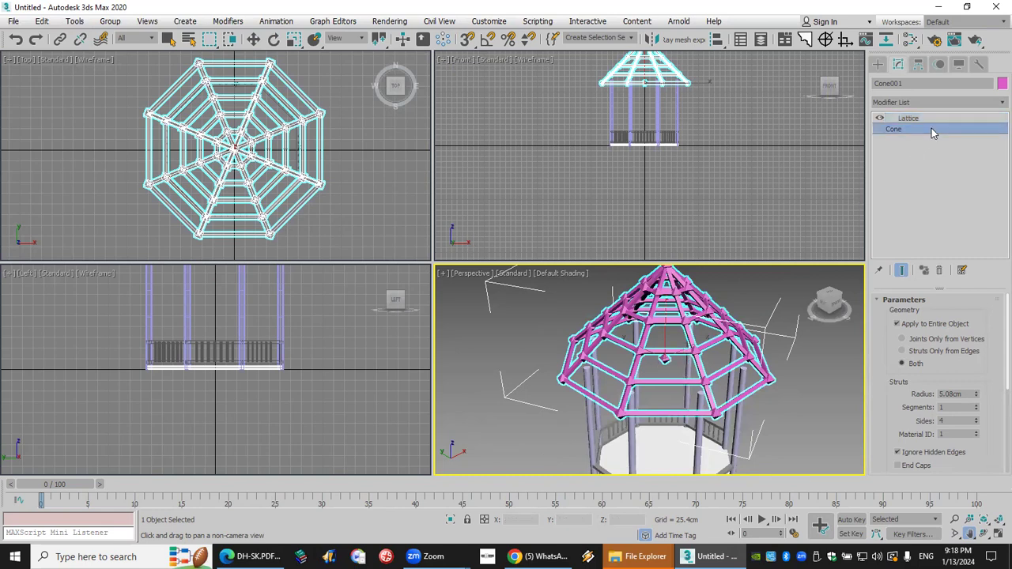
pyautogui.moveTo(984, 355); pyautogui.dragTo(984, 355)
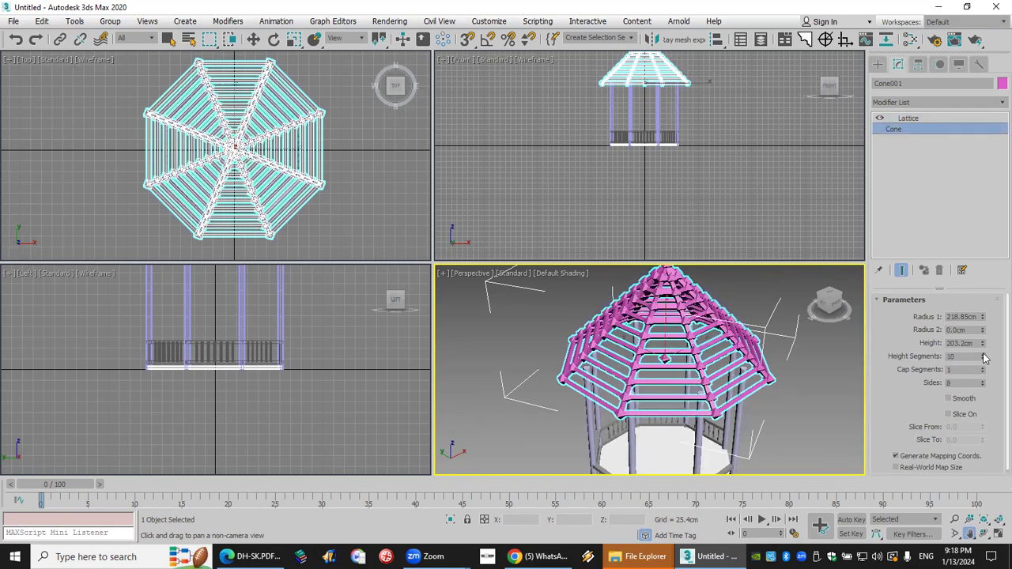
pyautogui.scroll(5, 678, 418)
pyautogui.scroll(5, 678, 417)
pyautogui.scroll(-5, 679, 417)
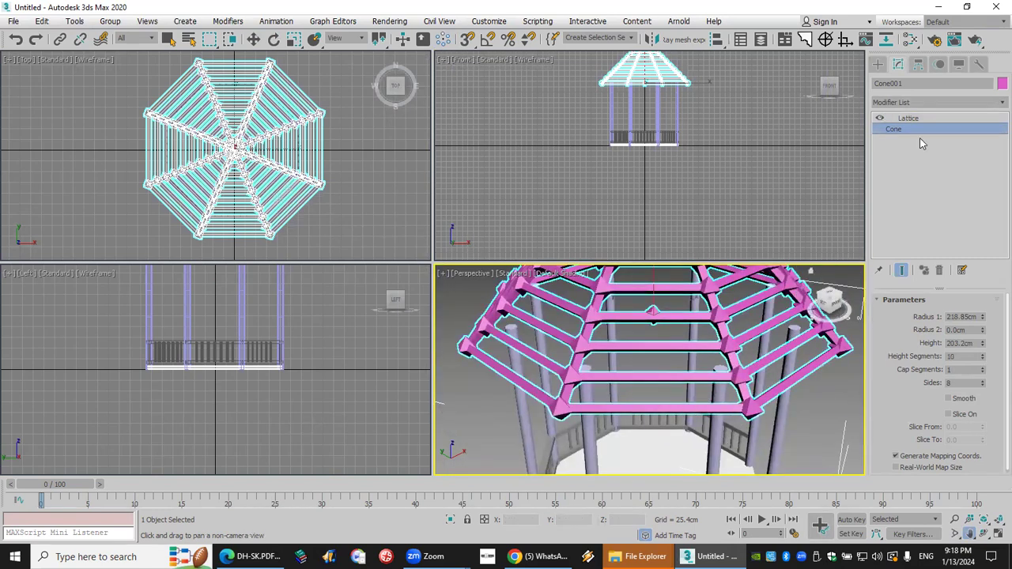
# Try the roof lattice with joints only and with struts only, and return its geometry to both
pyautogui.click(929, 120)
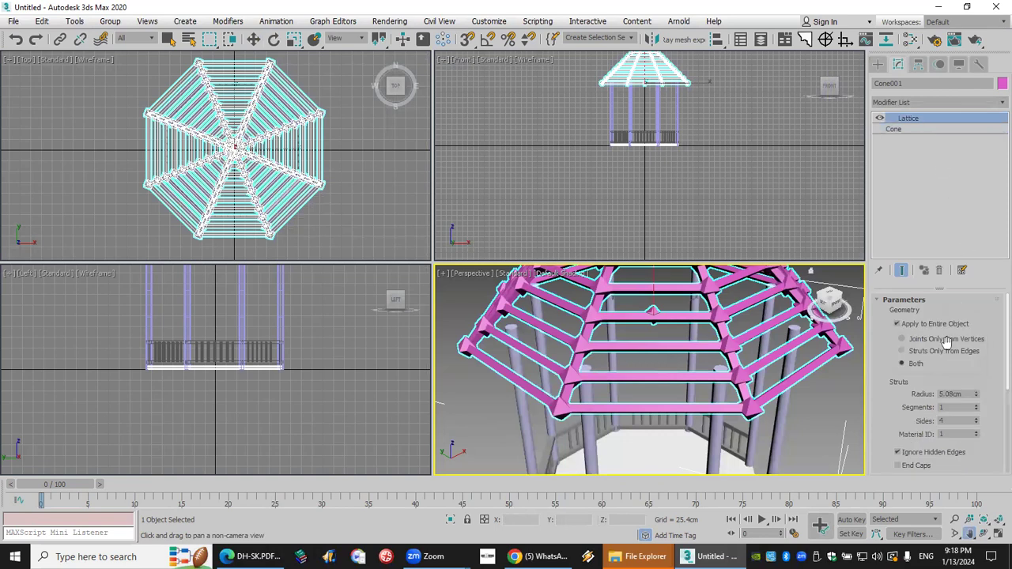
pyautogui.click(901, 338)
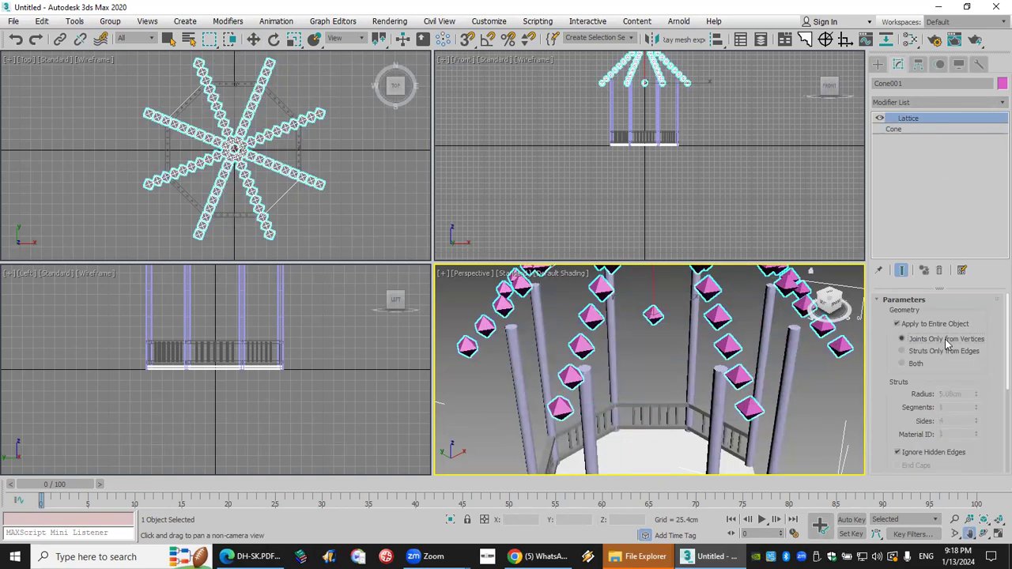
pyautogui.click(952, 352)
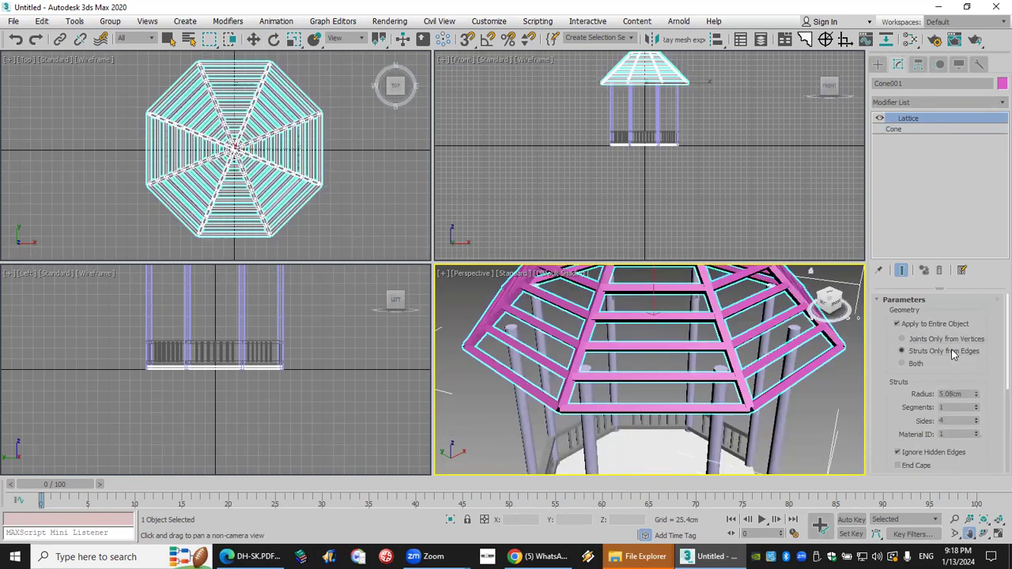
pyautogui.click(912, 362)
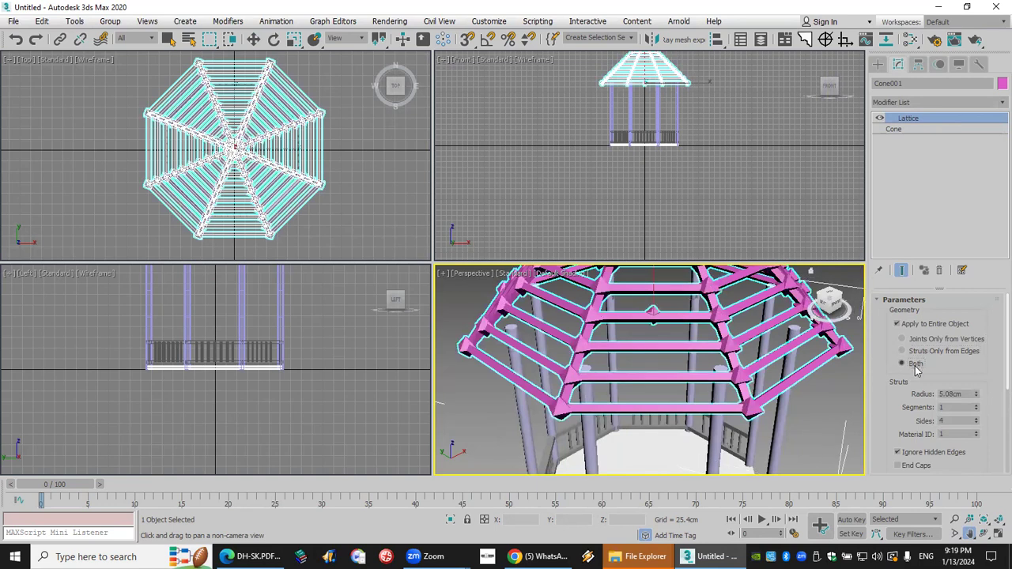
# Thicken the lattice struts to a radius of 11.43 cm and give them 13 sides
pyautogui.scroll(-2, 948, 381)
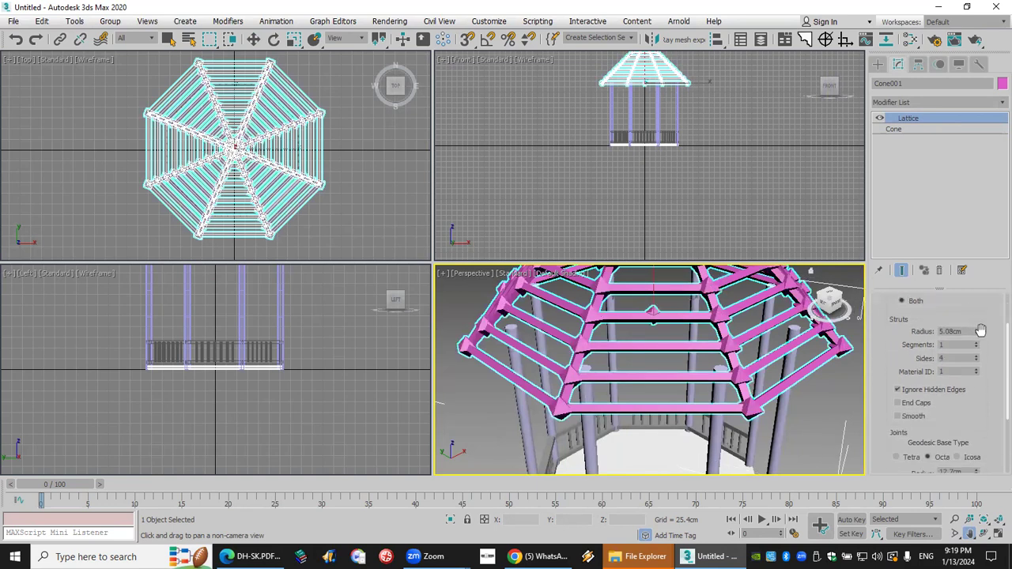
pyautogui.moveTo(978, 335)
pyautogui.mouseDown()
pyautogui.moveTo(976, 322)
pyautogui.moveTo(978, 347)
pyautogui.moveTo(978, 335)
pyautogui.mouseUp()
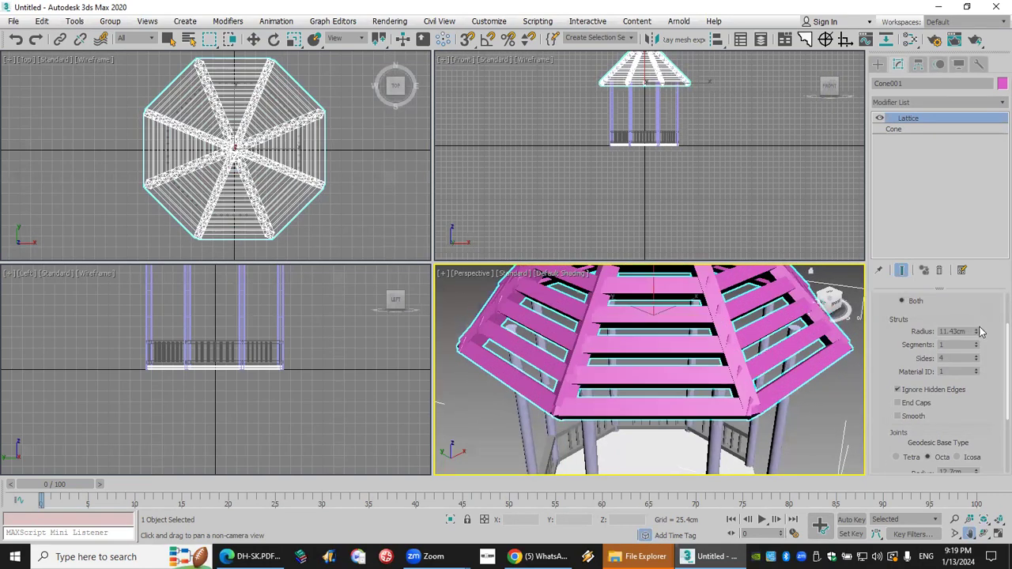
pyautogui.click(976, 356)
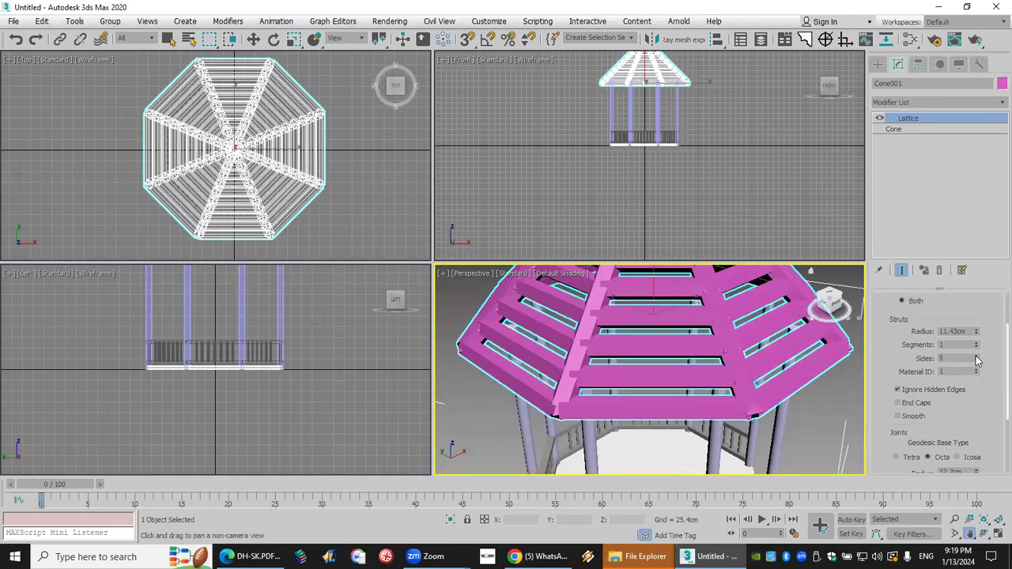
pyautogui.click(976, 357)
pyautogui.click(976, 357)
pyautogui.click(976, 356)
pyautogui.click(976, 357)
pyautogui.click(976, 357)
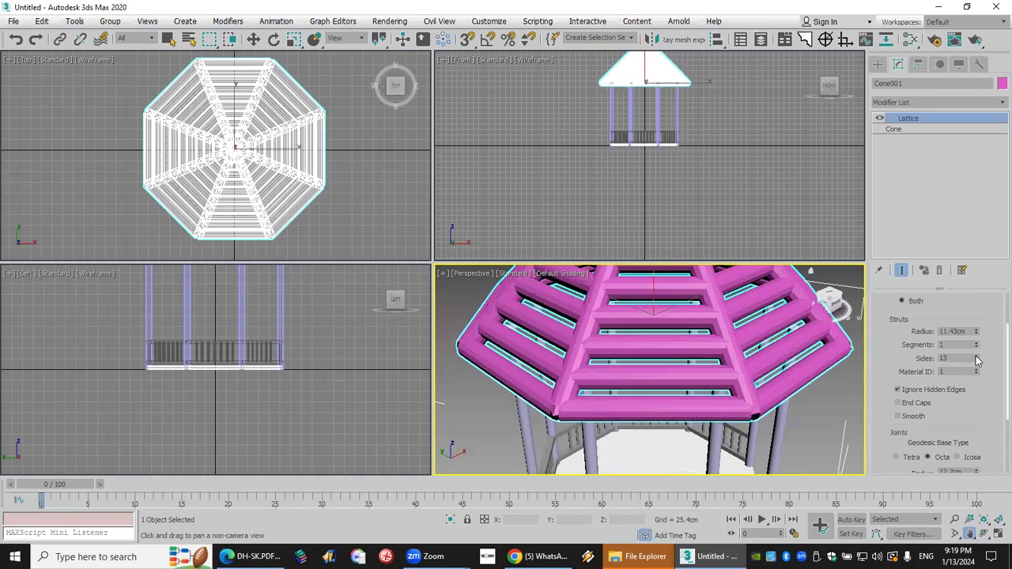
pyautogui.scroll(-3, 759, 366)
pyautogui.scroll(-4, 759, 366)
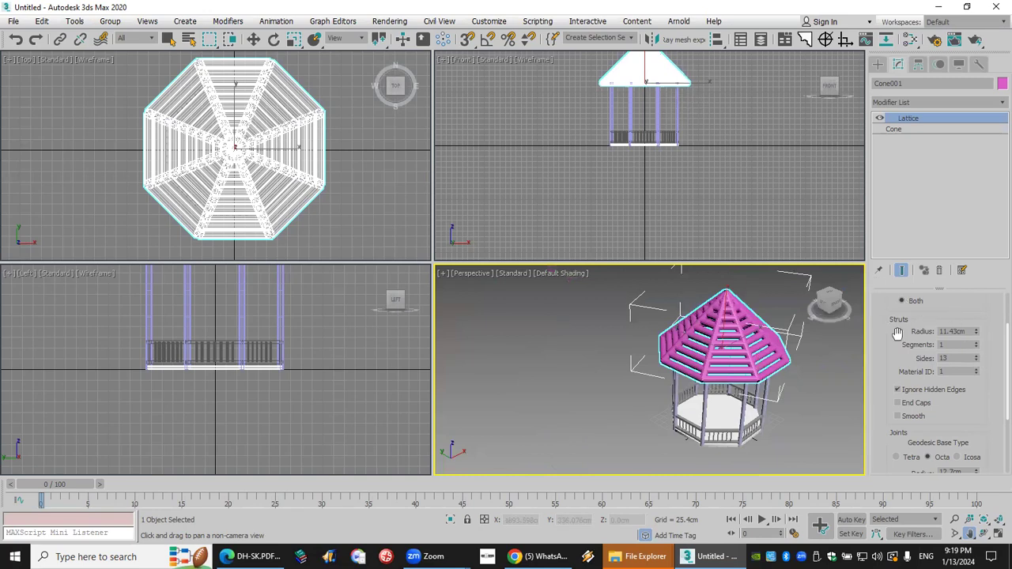
# Reduce the roof lattice struts to 6 sides and a radius of 7.62 cm
pyautogui.scroll(5, 678, 99)
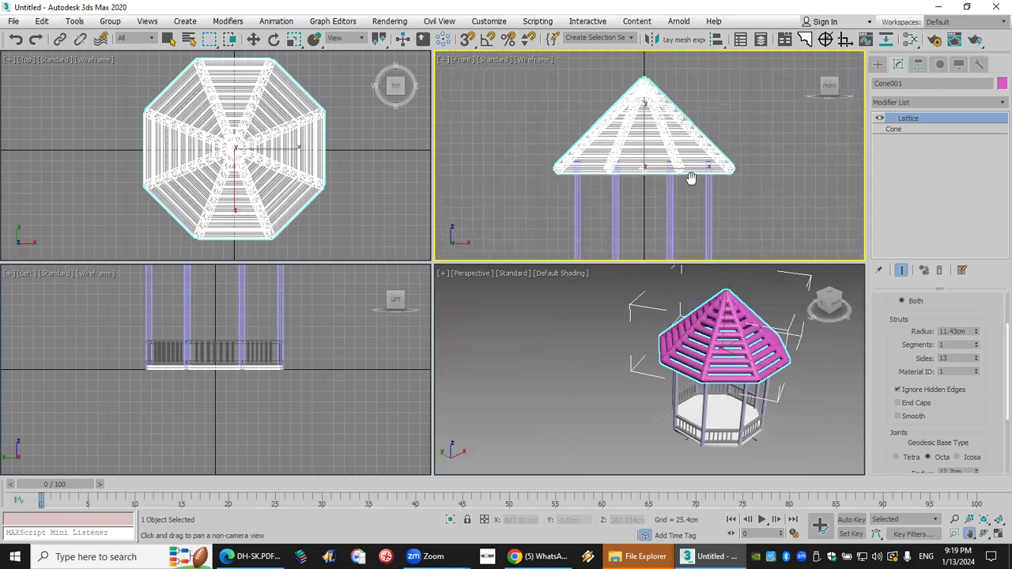
pyautogui.click(976, 362)
pyautogui.click(977, 362)
pyautogui.click(976, 362)
pyautogui.click(976, 362)
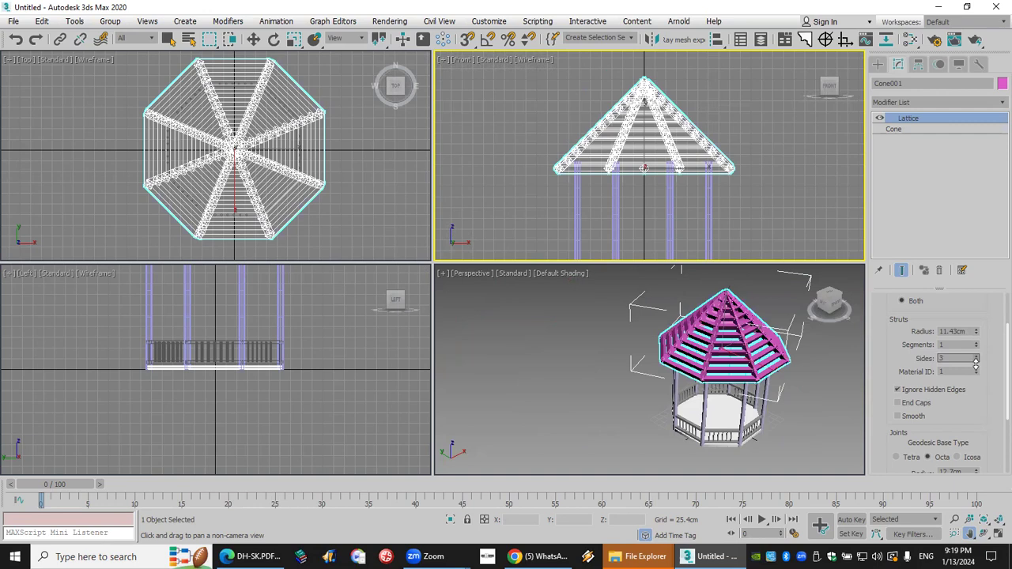
pyautogui.click(976, 358)
pyautogui.click(977, 358)
pyautogui.click(975, 357)
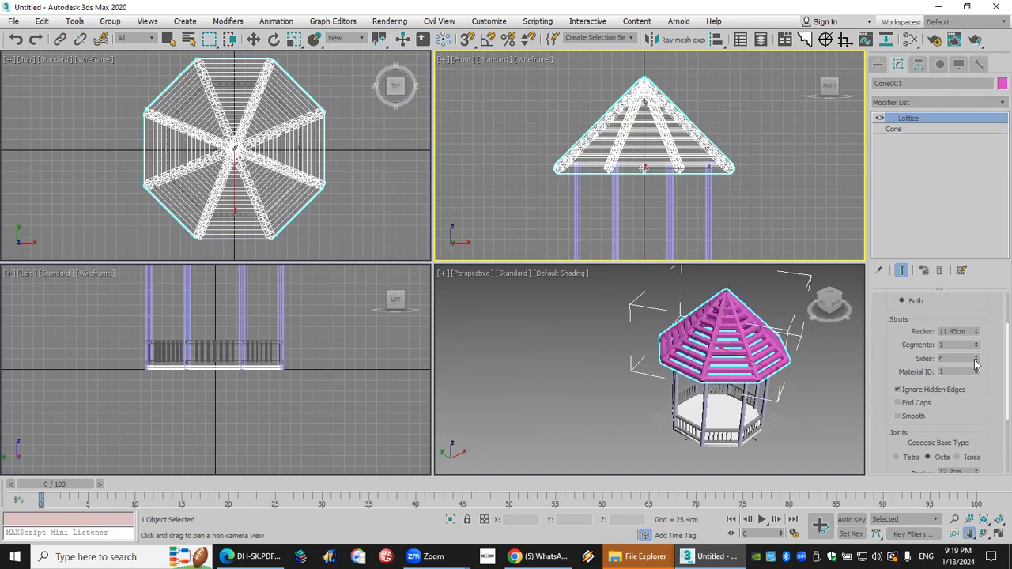
pyautogui.click(976, 335)
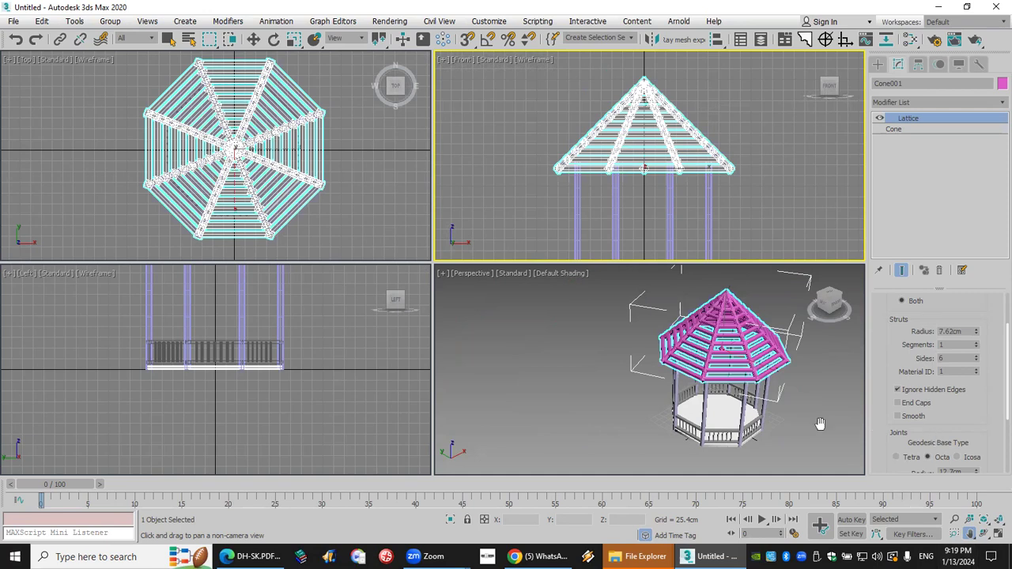
pyautogui.moveTo(784, 393); pyautogui.dragTo(723, 389, button='middle')
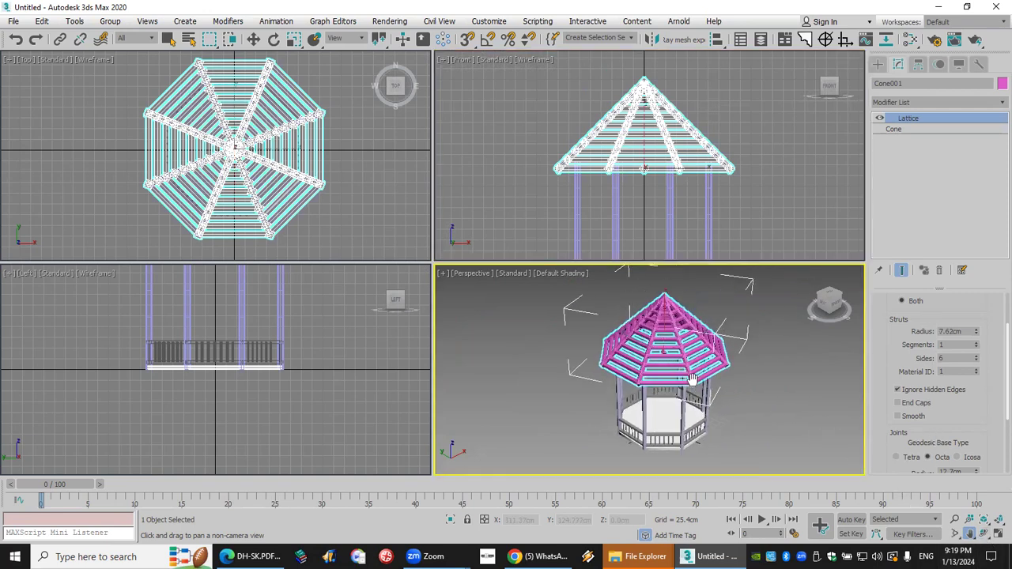
# Clone the lattice roof straight up as one instance to Z about 400.2 cm and scale it uniformly to about 61%
pyautogui.click(254, 39)
pyautogui.keyDown('shift'); pyautogui.moveTo(645, 147); pyautogui.dragTo(645, 101); pyautogui.keyUp('shift')
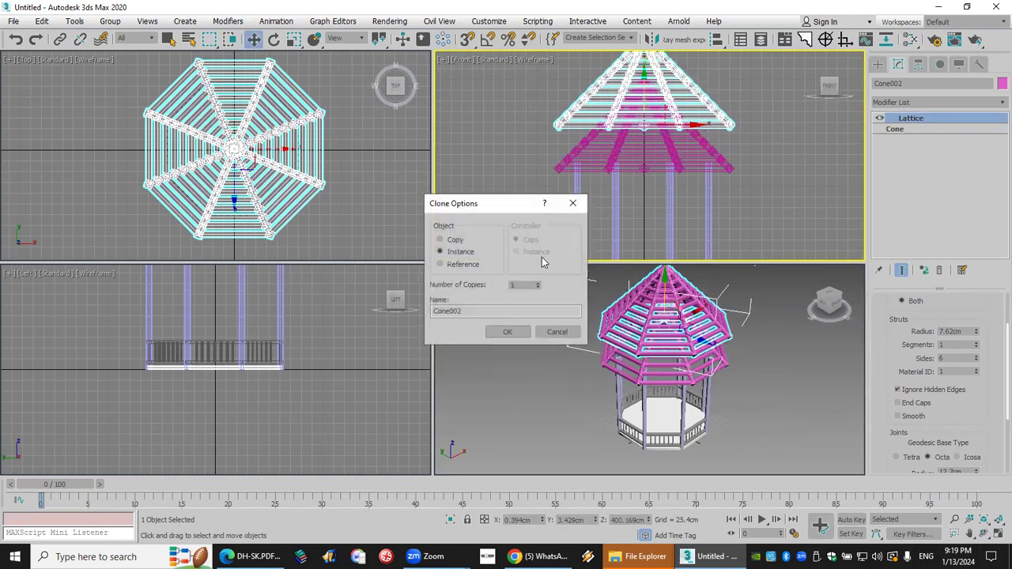
pyautogui.click(508, 331)
pyautogui.click(293, 39)
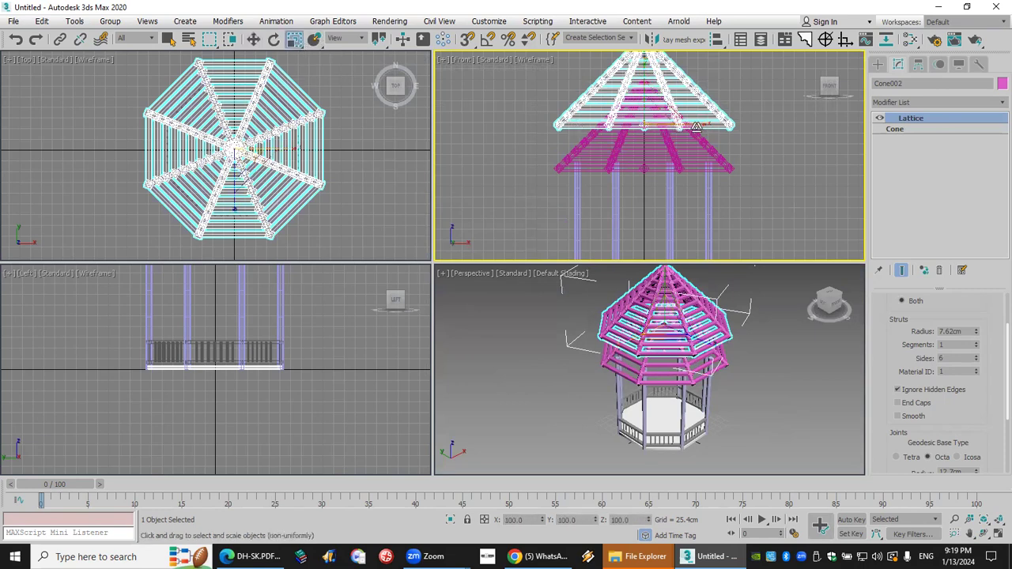
pyautogui.moveTo(645, 118); pyautogui.dragTo(642, 152)
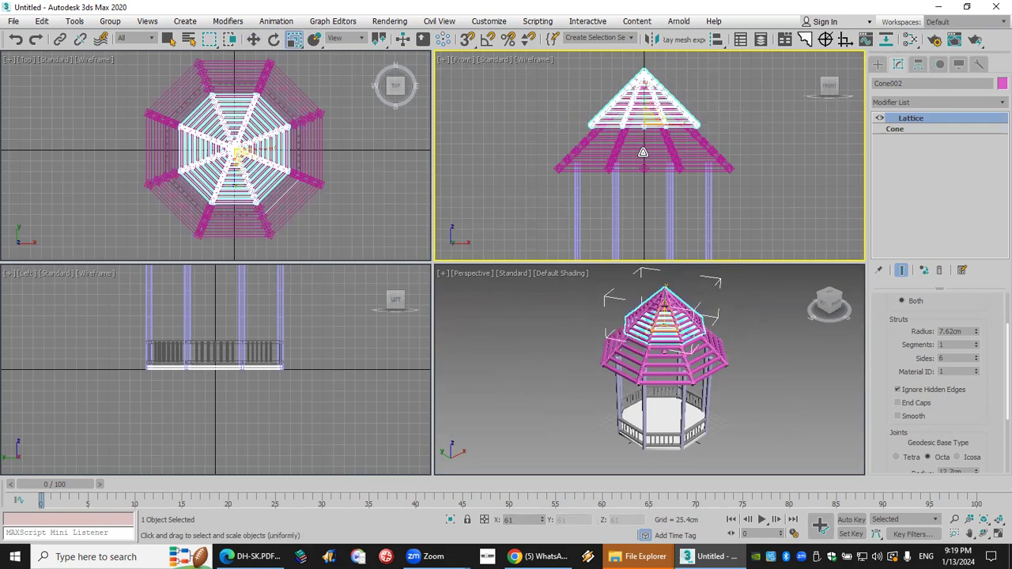
pyautogui.click(751, 343)
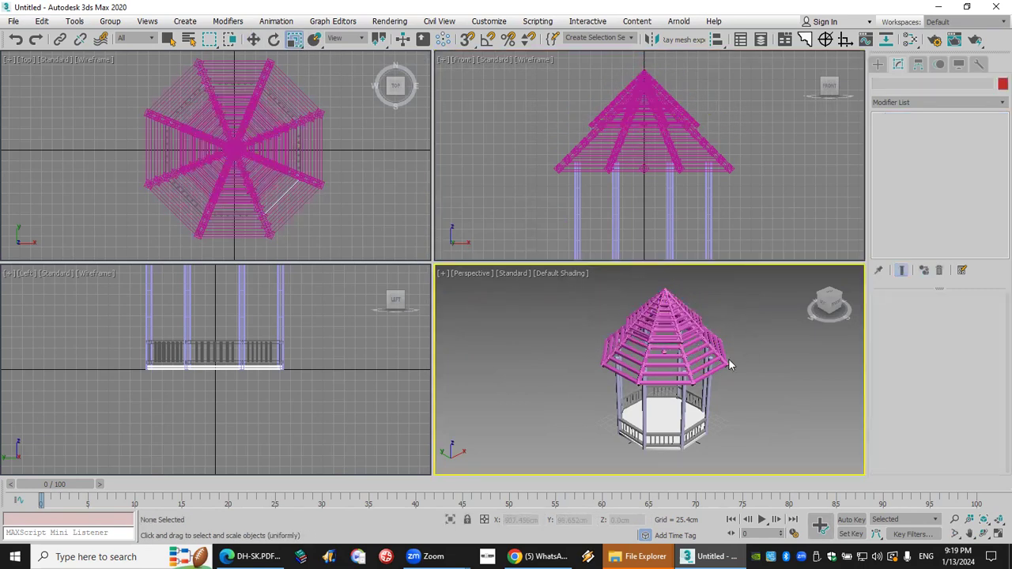
# Set the lower roof cone's height segments to 21 to pack the slats closer together
pyautogui.click(728, 363)
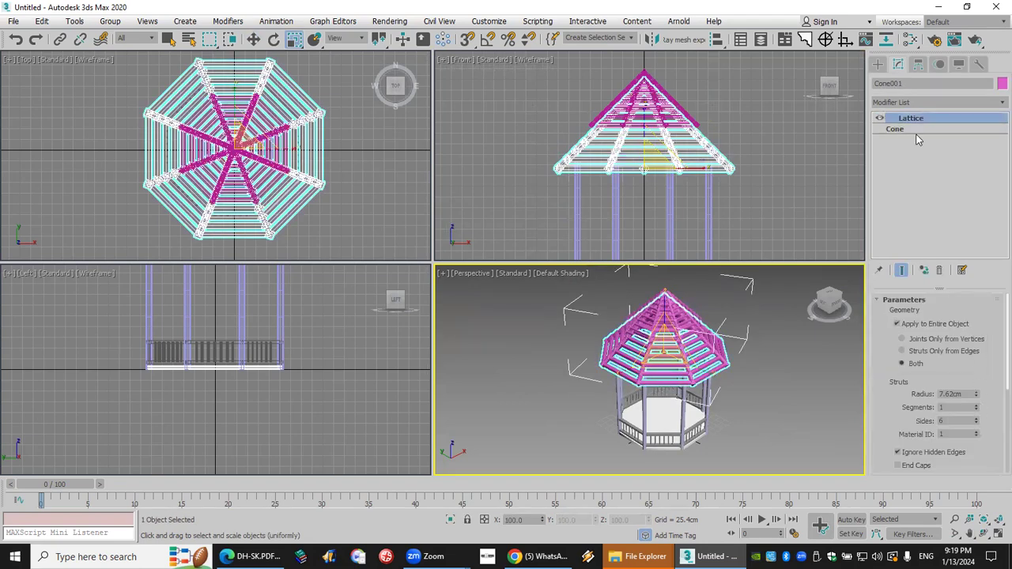
pyautogui.click(909, 130)
pyautogui.moveTo(984, 360); pyautogui.dragTo(984, 349)
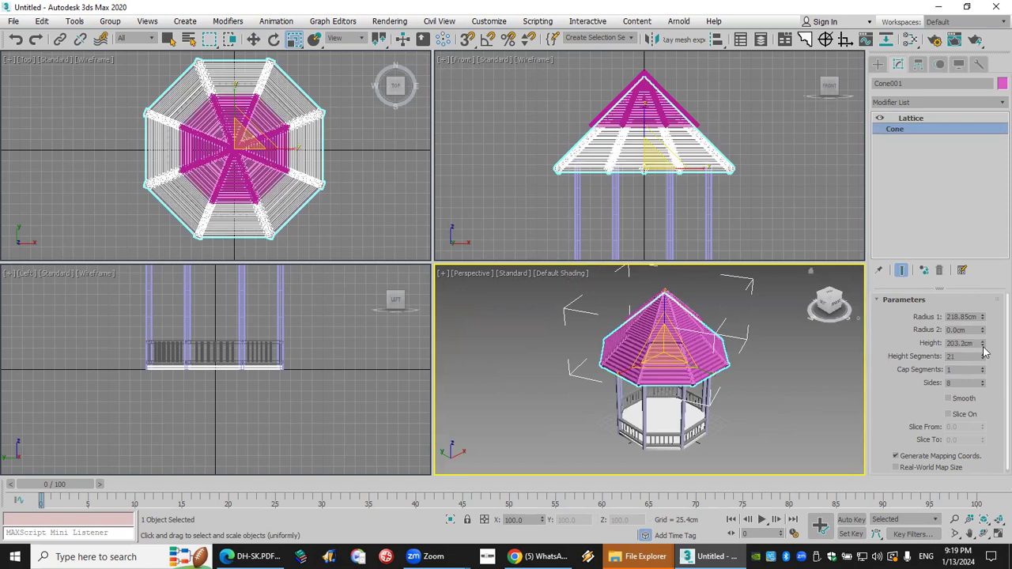
pyautogui.click(984, 532)
pyautogui.moveTo(674, 405); pyautogui.dragTo(566, 298)
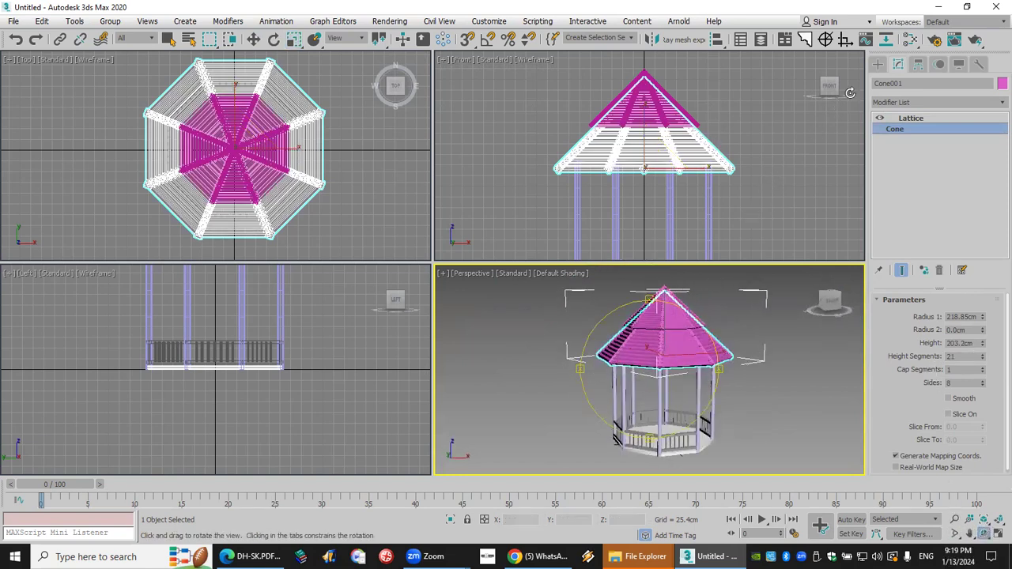
# Create a huge ground cylinder centred under the gazebo, with a radius of about 4641.7 cm and a height of 1 cm
pyautogui.click(877, 64)
pyautogui.click(912, 167)
pyautogui.moveTo(249, 171); pyautogui.dragTo(272, 171)
pyautogui.click(273, 170)
pyautogui.moveTo(320, 239); pyautogui.dragTo(956, 378)
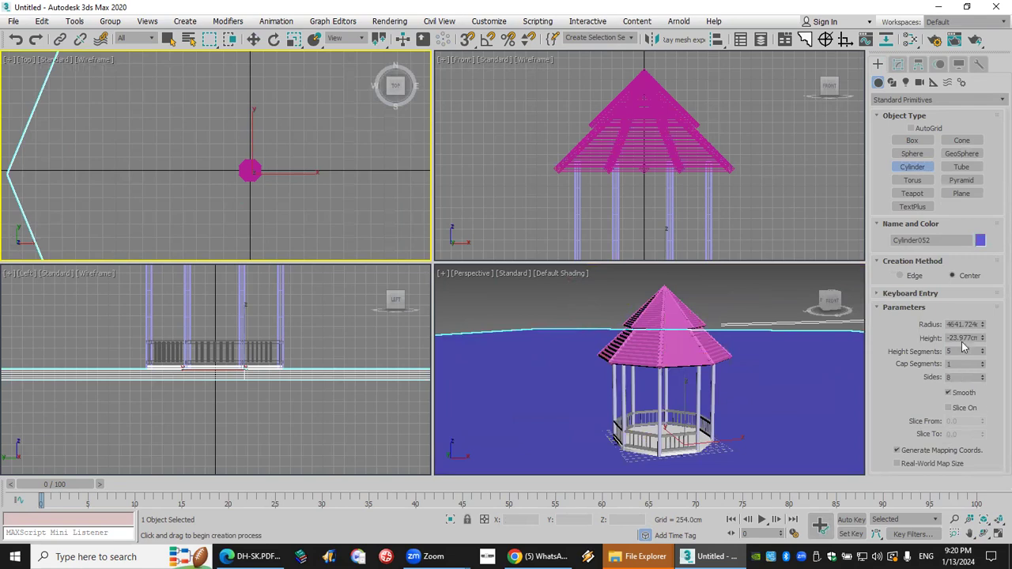
pyautogui.doubleClick(965, 337)
pyautogui.write('1')
pyautogui.press('Return')
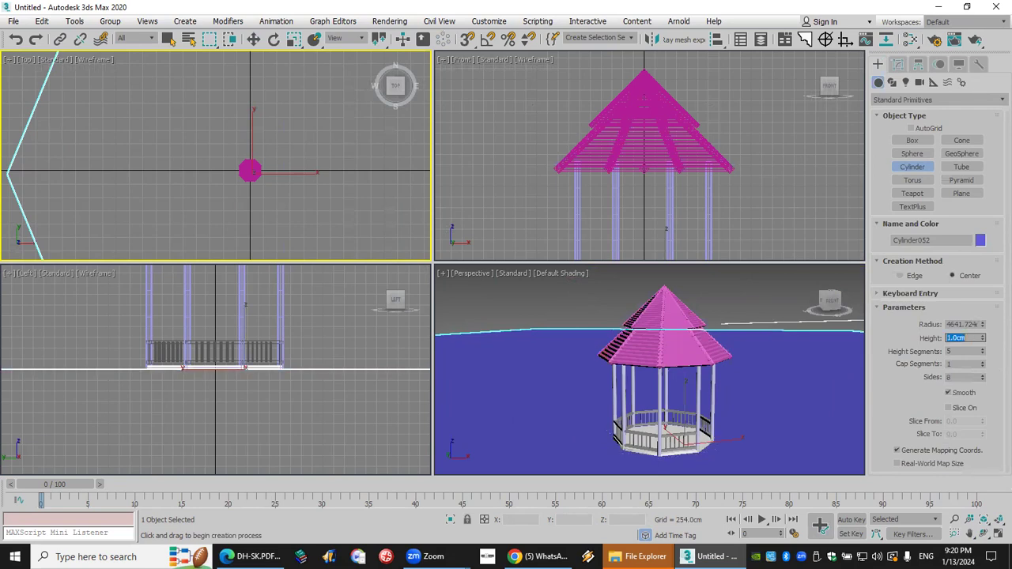
pyautogui.click(985, 533)
pyautogui.moveTo(677, 382); pyautogui.dragTo(652, 375)
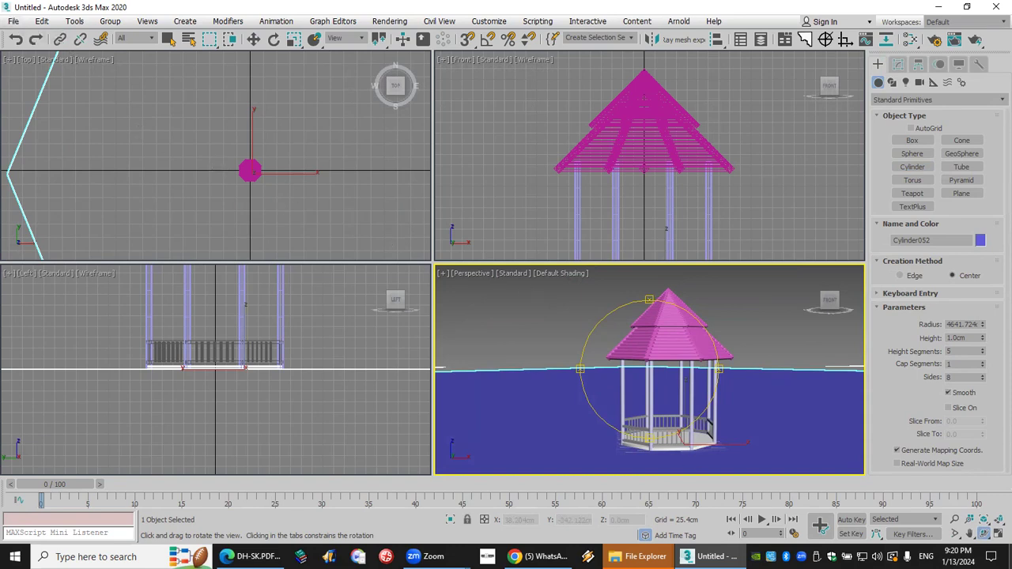
# Open the 3ds Max scene file "11 (3)" from the Desktop for merging into the current scene
pyautogui.press('super+d')
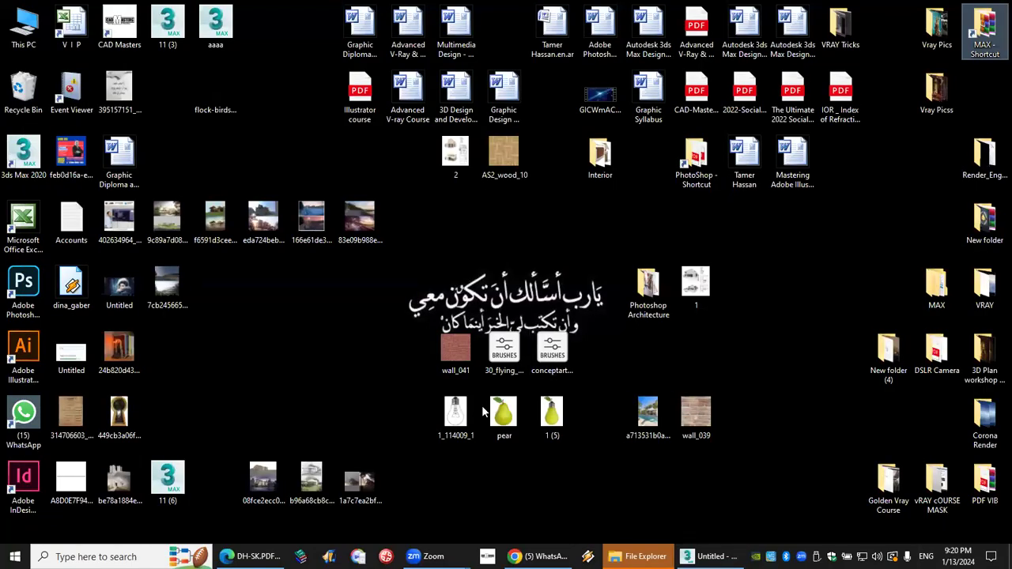
pyautogui.click(693, 557)
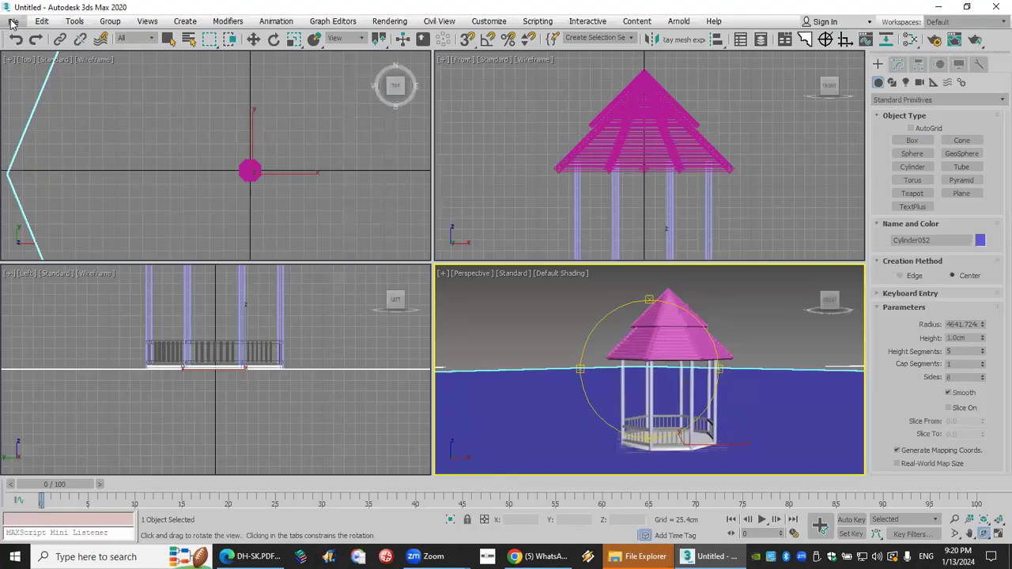
pyautogui.click(14, 21)
pyautogui.moveTo(95, 211)
pyautogui.click(180, 210)
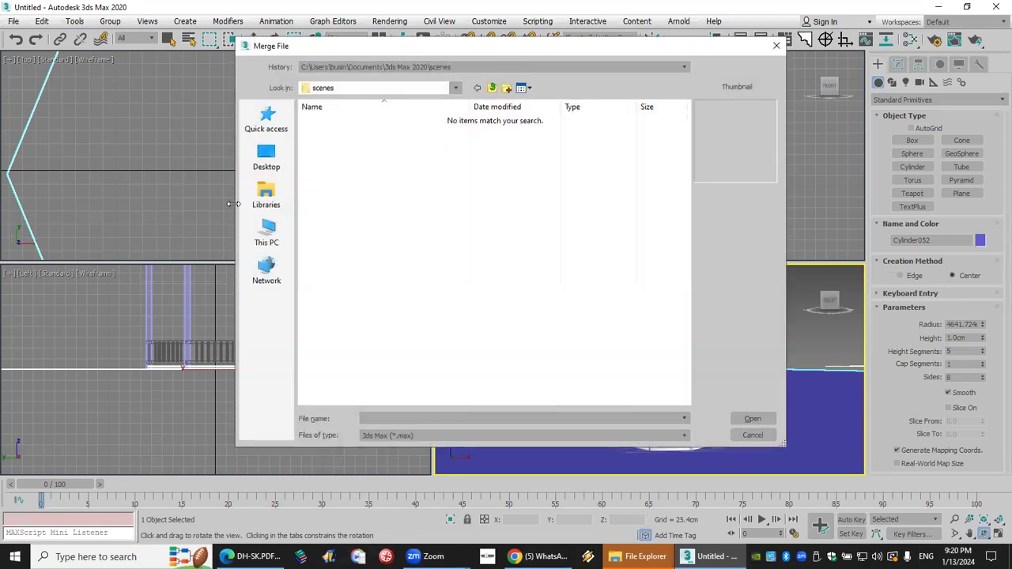
pyautogui.click(267, 232)
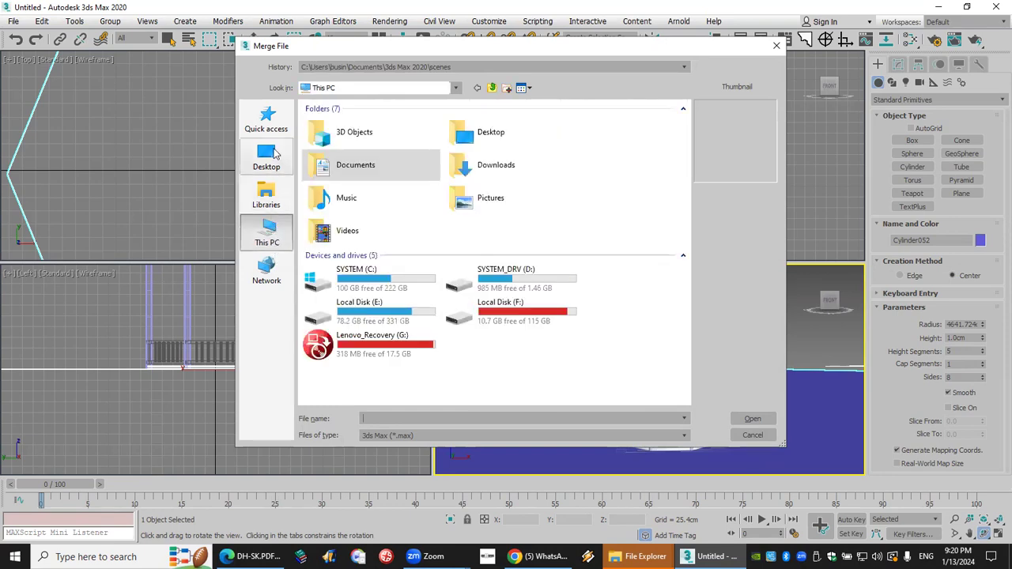
pyautogui.click(266, 158)
pyautogui.scroll(-2, 505, 340)
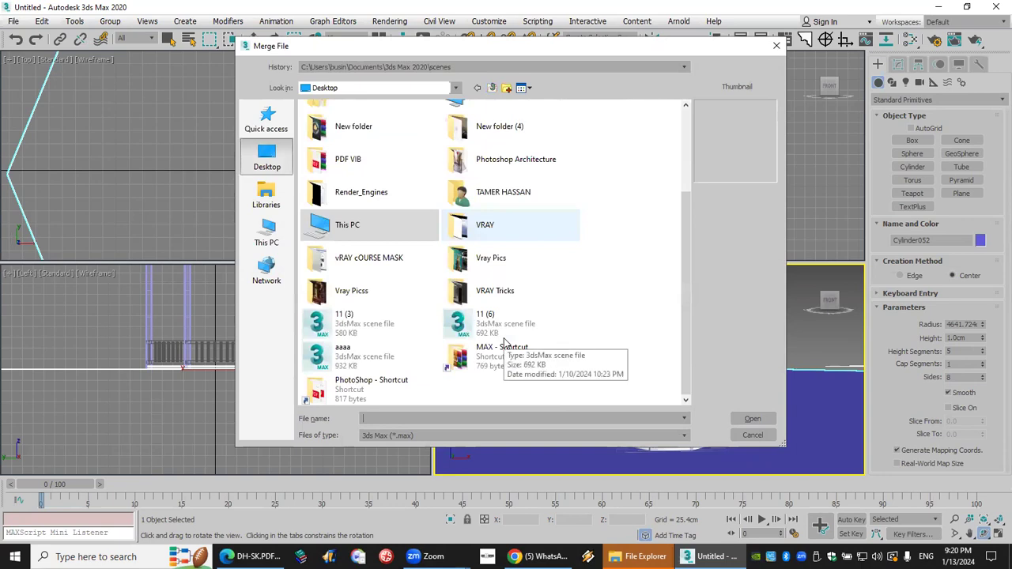
pyautogui.click(487, 322)
pyautogui.click(340, 326)
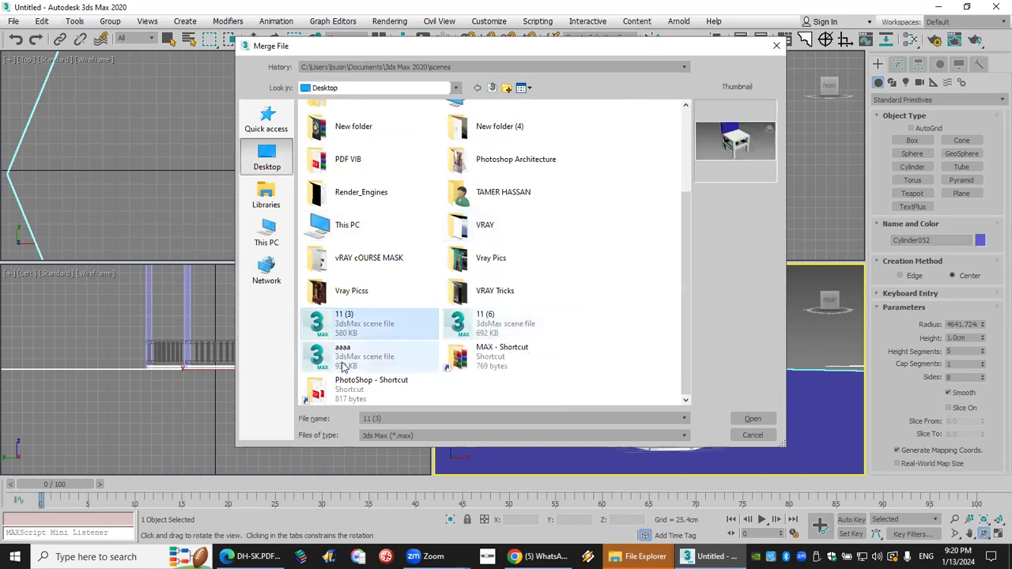
pyautogui.click(752, 418)
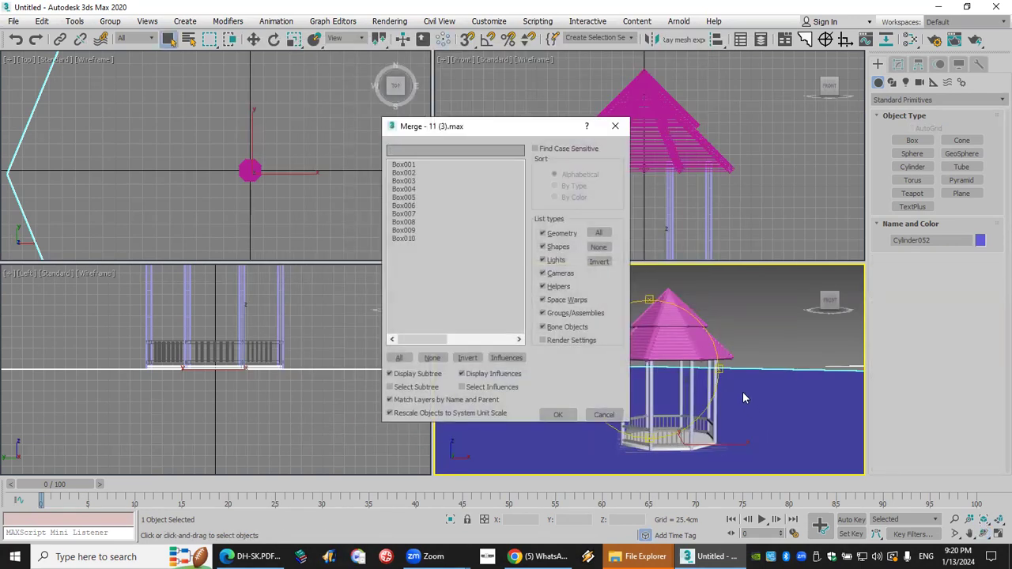
# Merge the chair parts Box001 to Box010 into the scene, auto-renaming all objects with duplicate names
pyautogui.moveTo(412, 165); pyautogui.dragTo(411, 241)
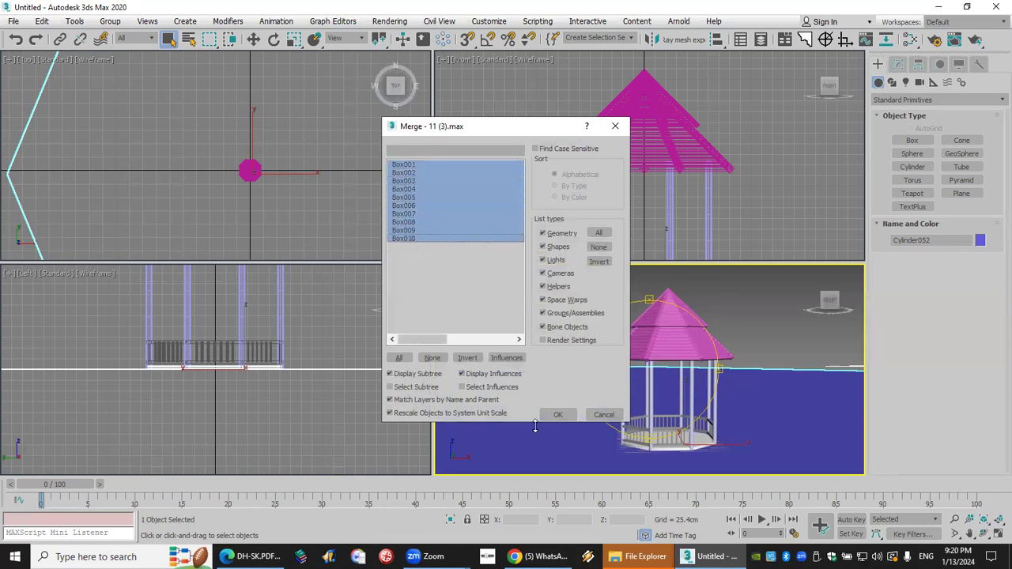
pyautogui.click(557, 415)
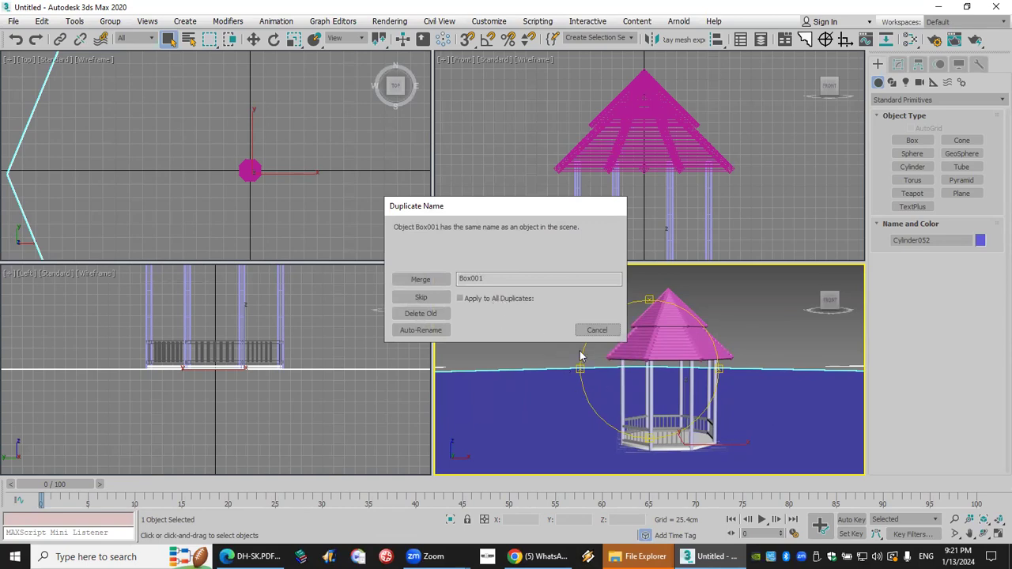
pyautogui.click(463, 278)
pyautogui.click(464, 298)
pyautogui.click(422, 331)
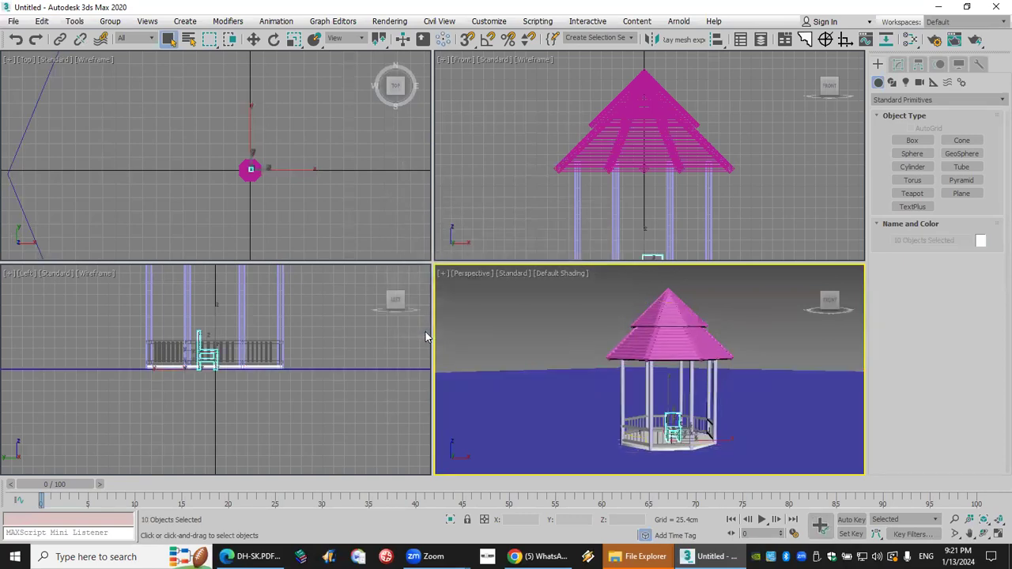
# Group the ten merged chair parts into a single group with the default name
pyautogui.click(109, 21)
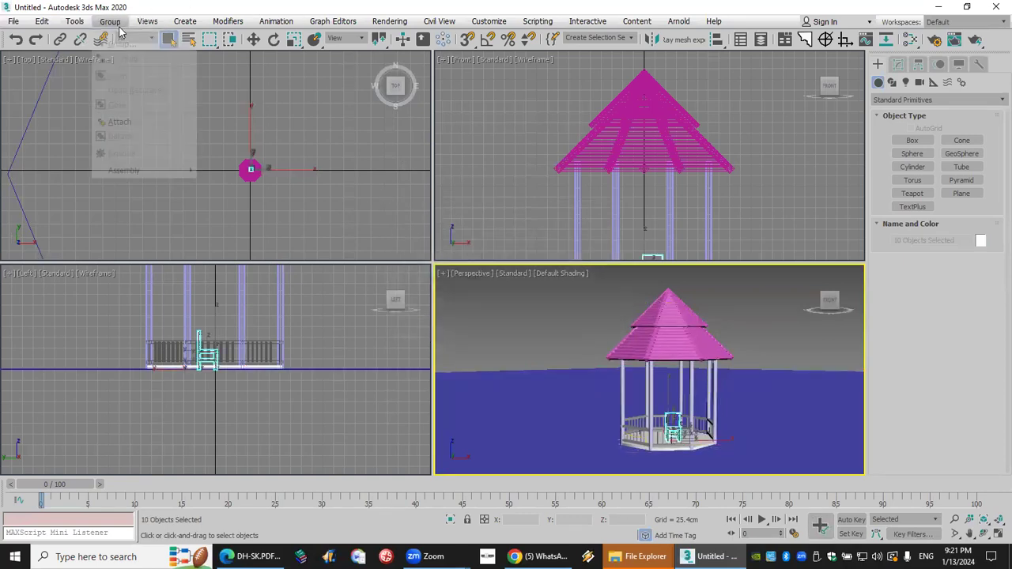
pyautogui.click(131, 45)
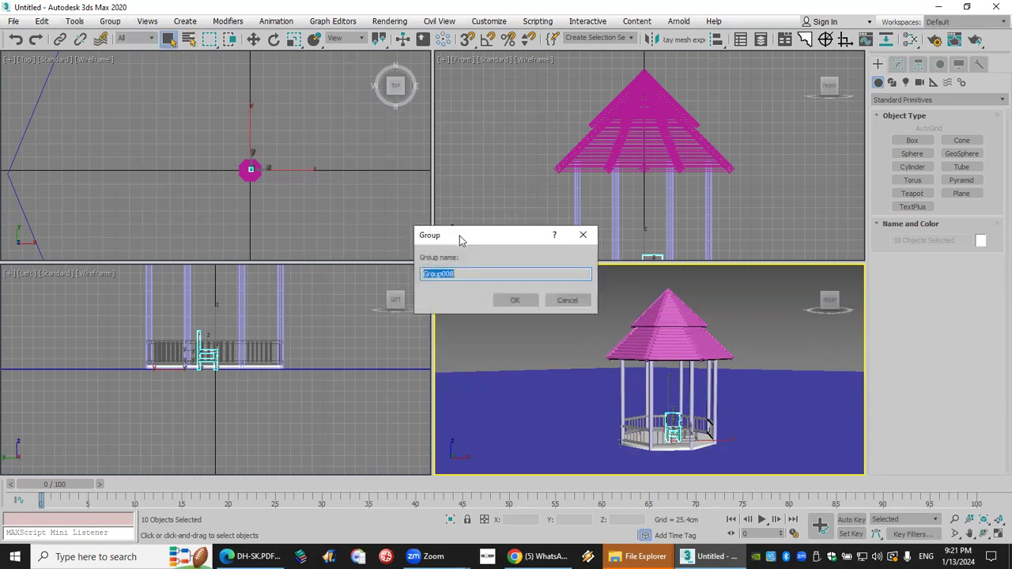
pyautogui.click(516, 301)
# Raise the chair group in the Front view to Z about 54.3 cm so its legs stand on the gazebo floor
pyautogui.click(969, 533)
pyautogui.moveTo(656, 241); pyautogui.dragTo(655, 193)
pyautogui.scroll(5, 655, 197)
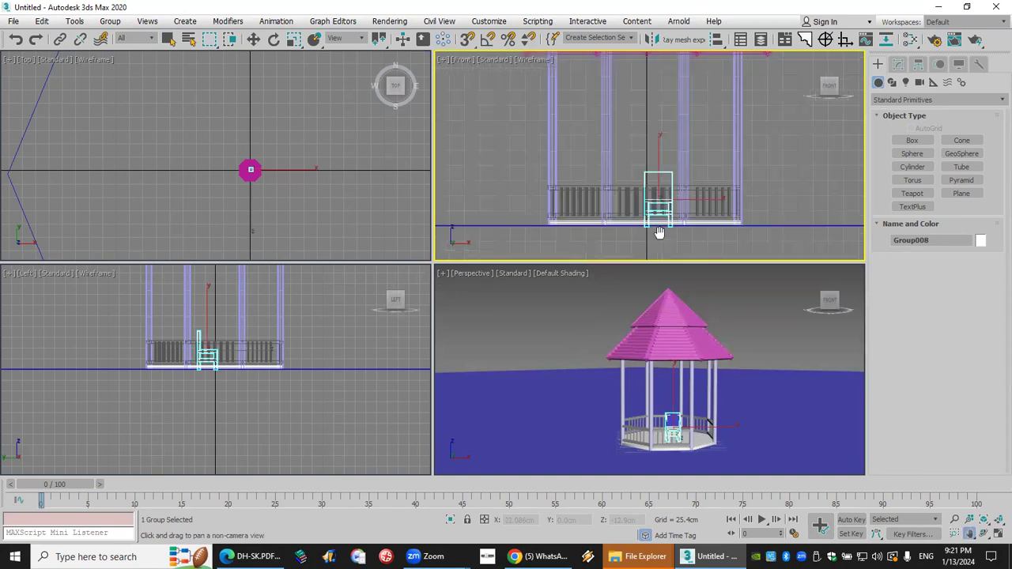
pyautogui.click(252, 39)
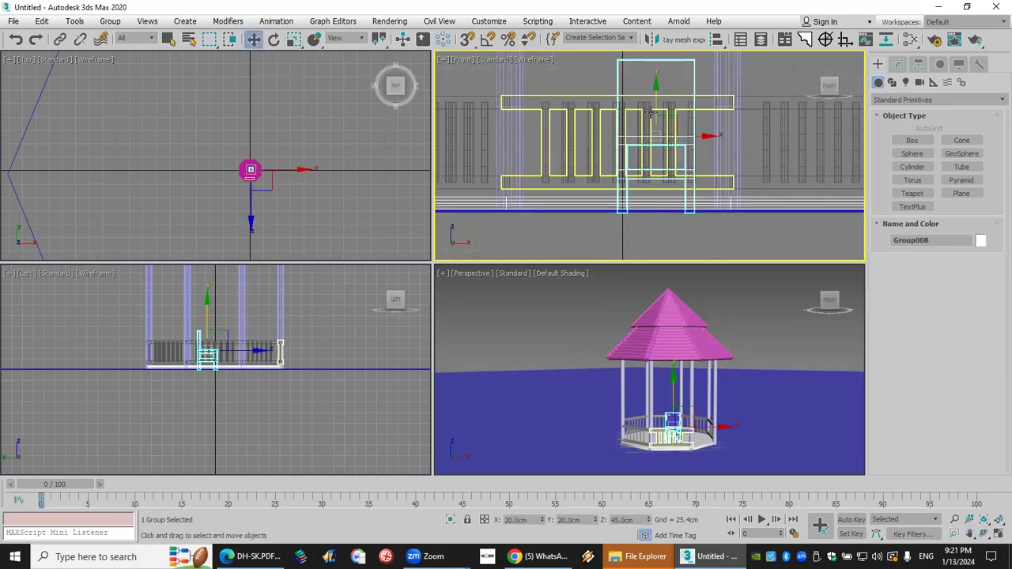
pyautogui.moveTo(656, 101); pyautogui.dragTo(662, 86)
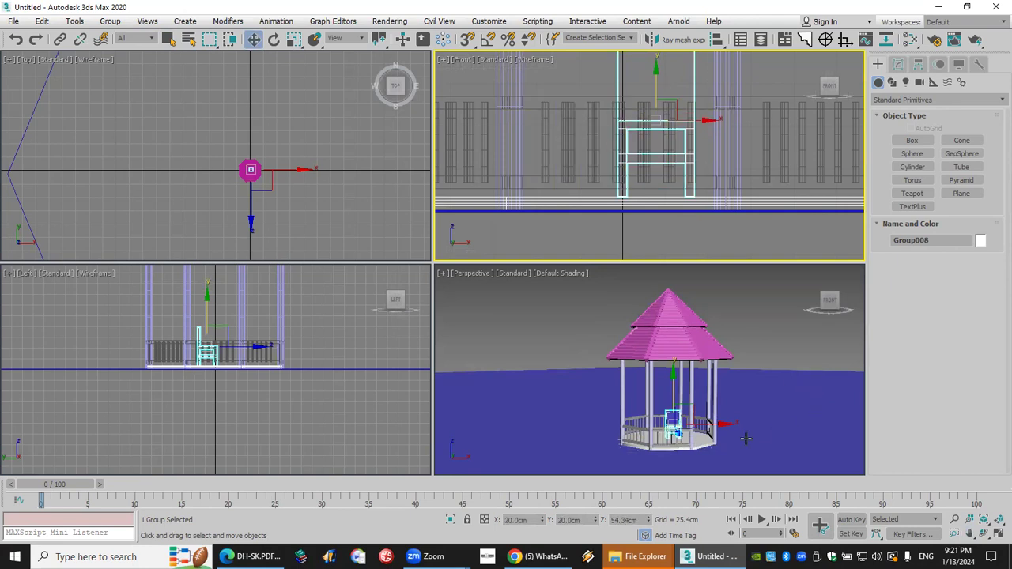
pyautogui.scroll(6, 705, 419)
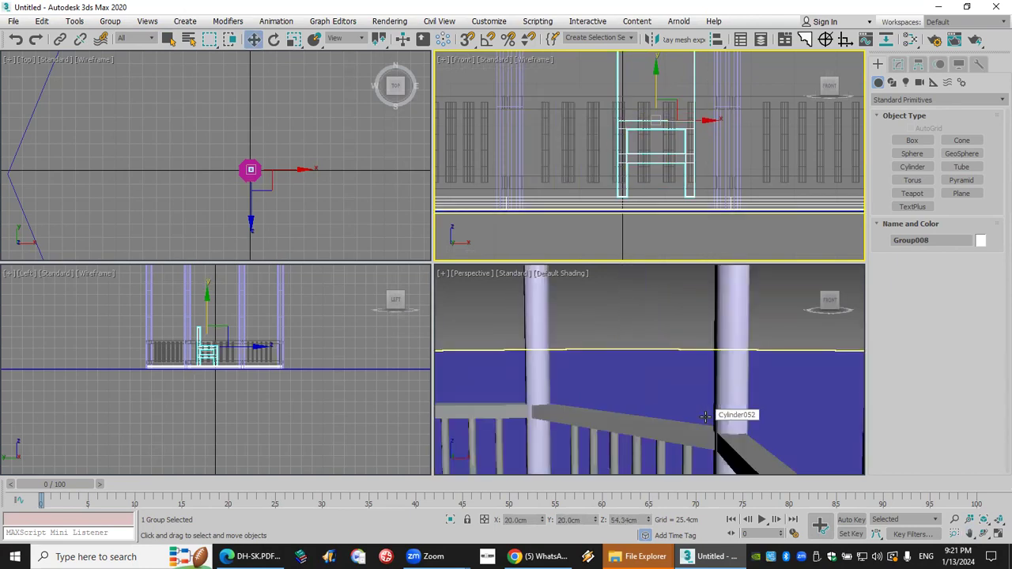
pyautogui.scroll(-6, 704, 419)
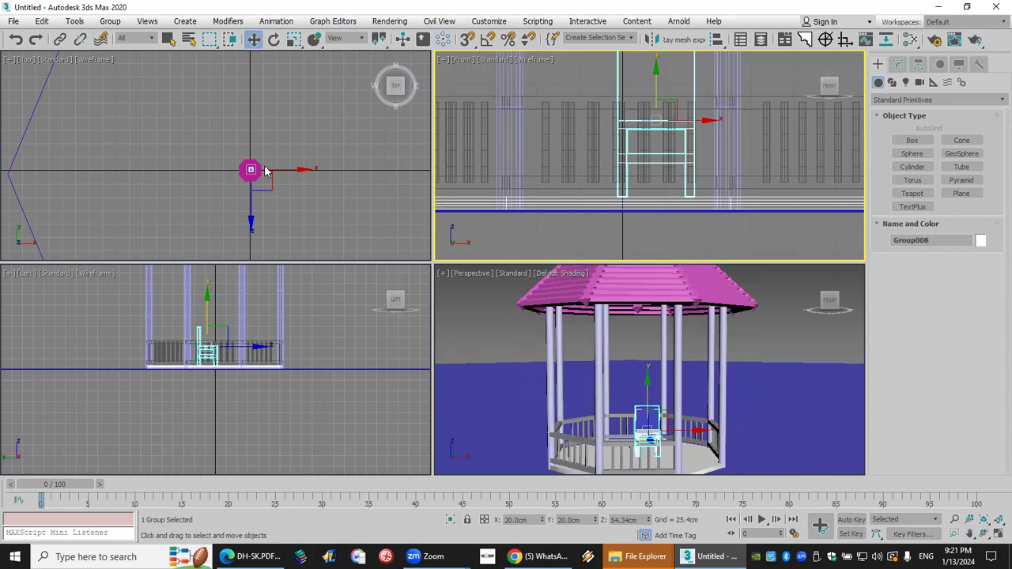
# Clone the chair along the X axis as one instance, placed at X about -68 cm beside the original
pyautogui.scroll(2, 265, 171)
pyautogui.scroll(4, 215, 182)
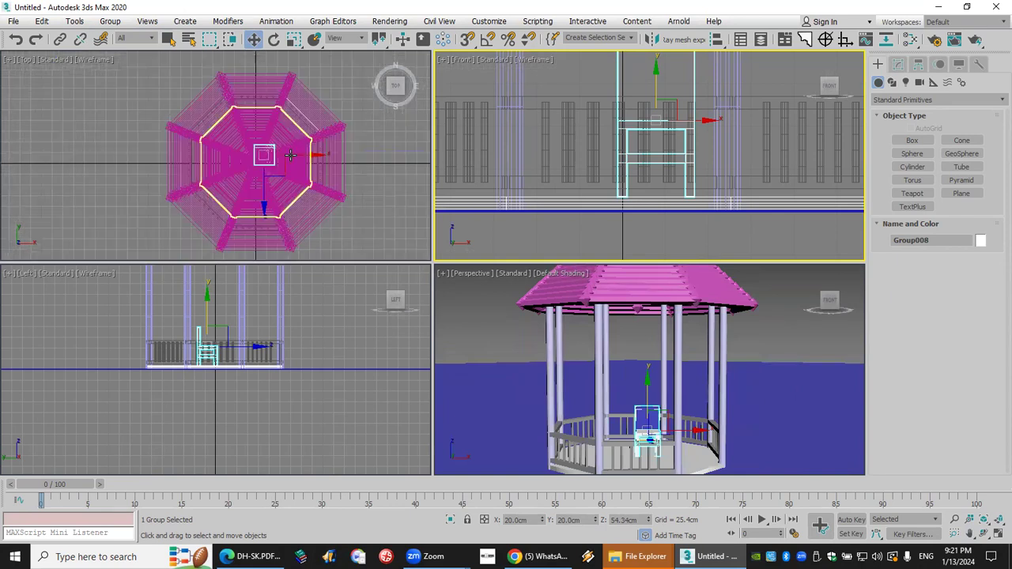
pyautogui.click(253, 39)
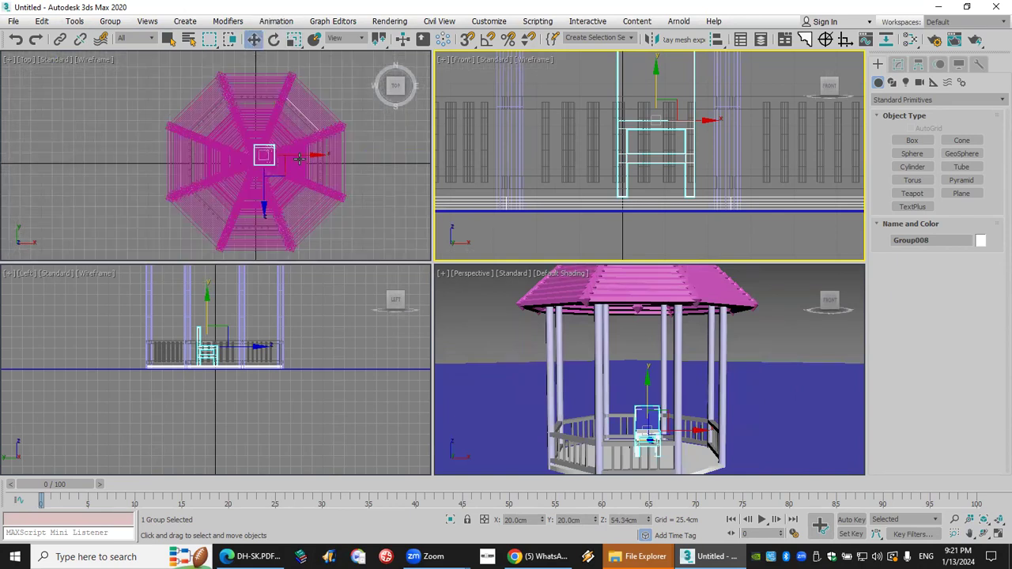
pyautogui.scroll(4, 275, 158)
pyautogui.scroll(-2, 299, 152)
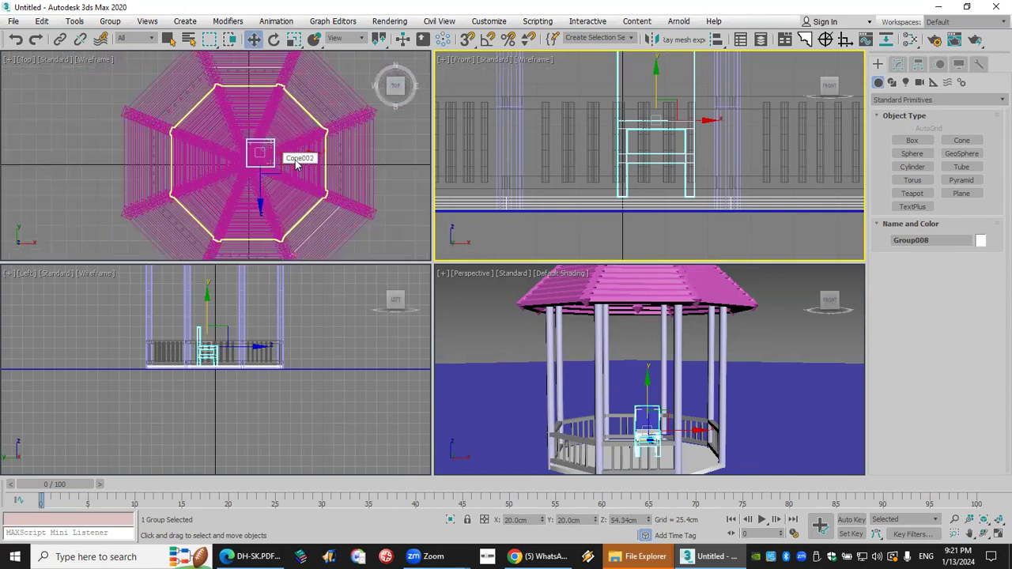
pyautogui.rightClick(300, 150)
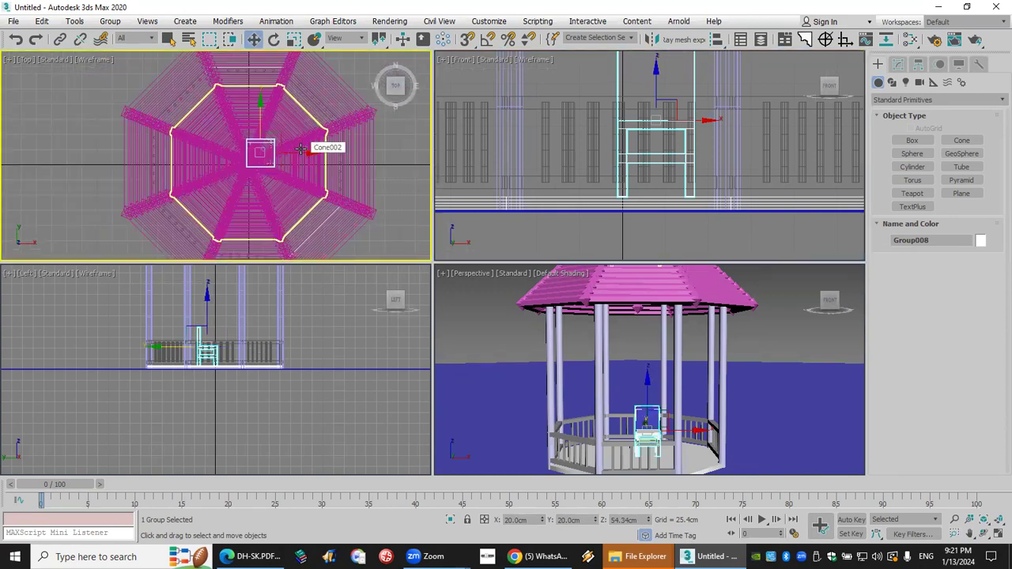
pyautogui.click(300, 150)
pyautogui.keyDown('shift'); pyautogui.moveTo(291, 152); pyautogui.dragTo(239, 152); pyautogui.keyUp('shift')
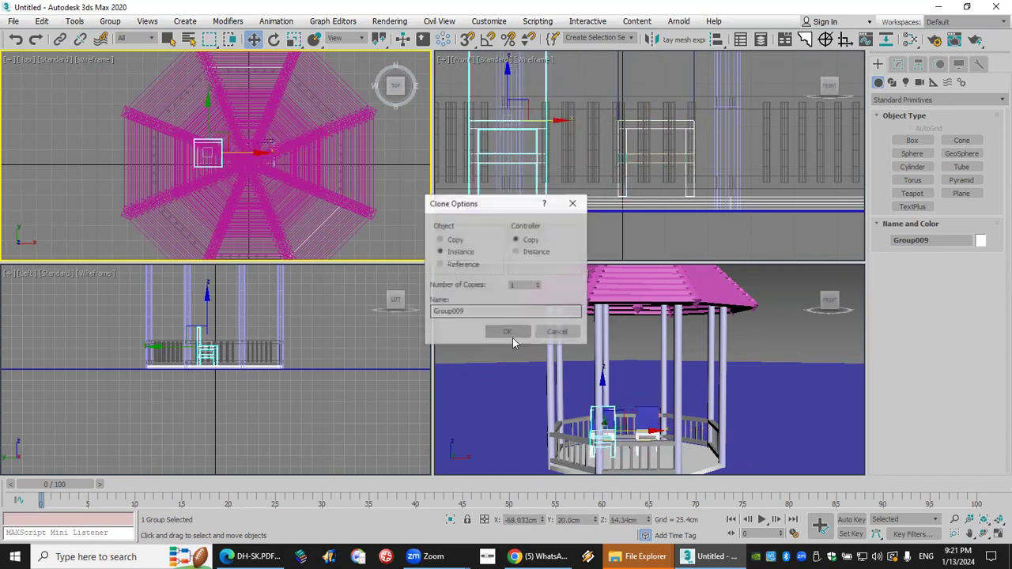
pyautogui.click(514, 332)
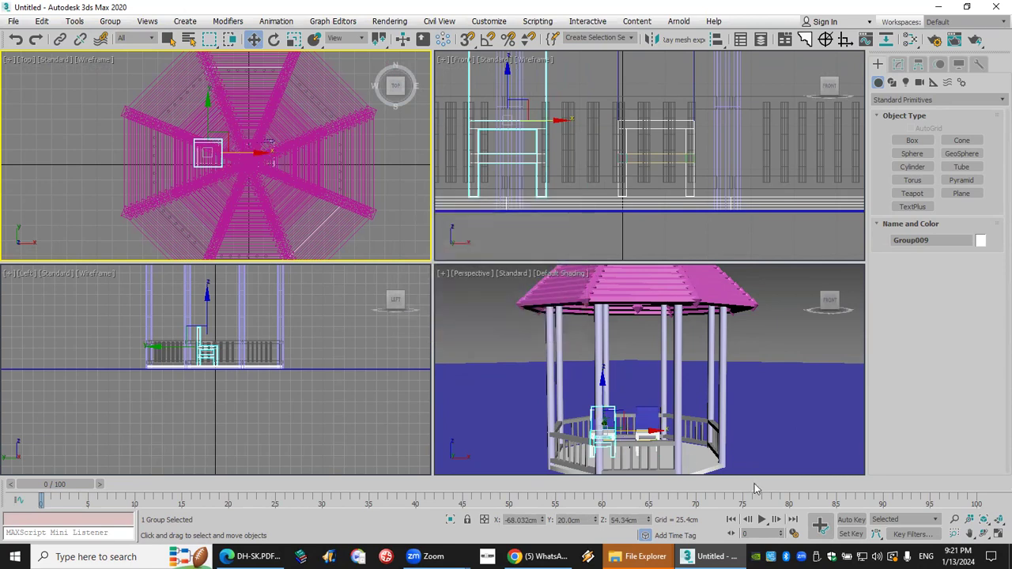
pyautogui.click(979, 535)
pyautogui.moveTo(653, 400); pyautogui.dragTo(635, 389)
pyautogui.click(969, 533)
pyautogui.click(982, 535)
pyautogui.scroll(3, 634, 389)
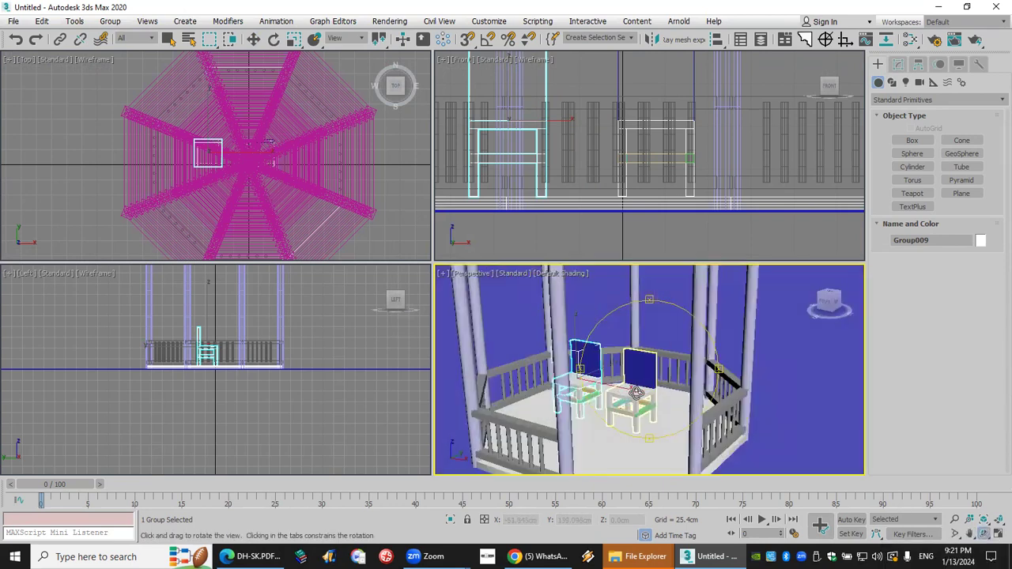
pyautogui.moveTo(622, 407); pyautogui.dragTo(586, 409)
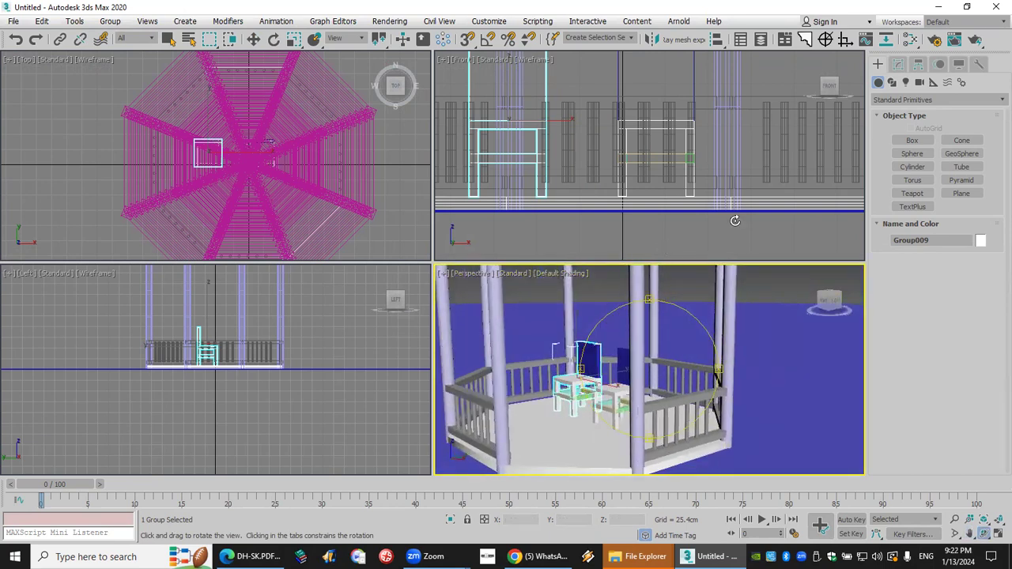
pyautogui.click(962, 141)
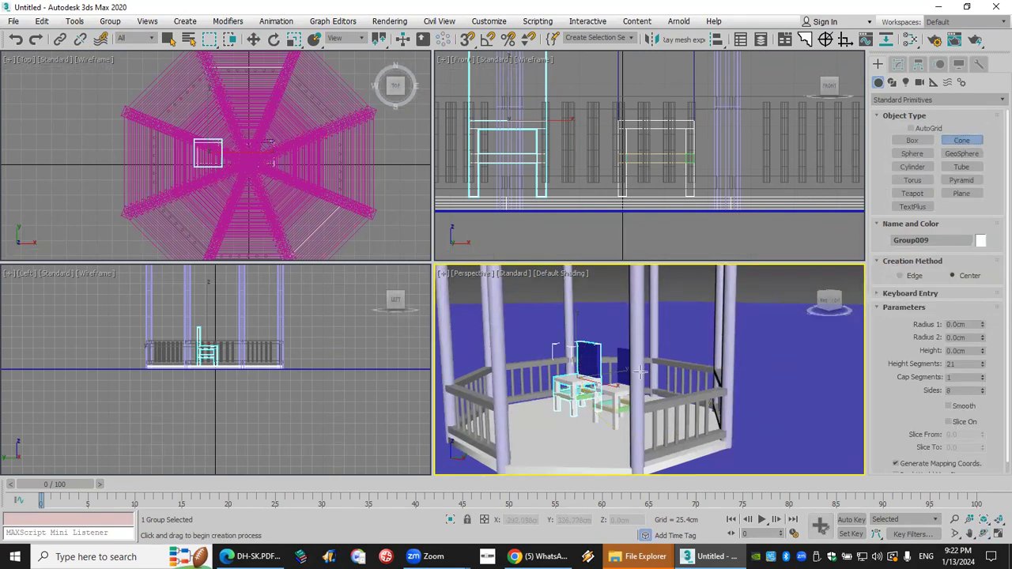
pyautogui.moveTo(547, 430); pyautogui.dragTo(553, 433)
pyautogui.click(554, 431)
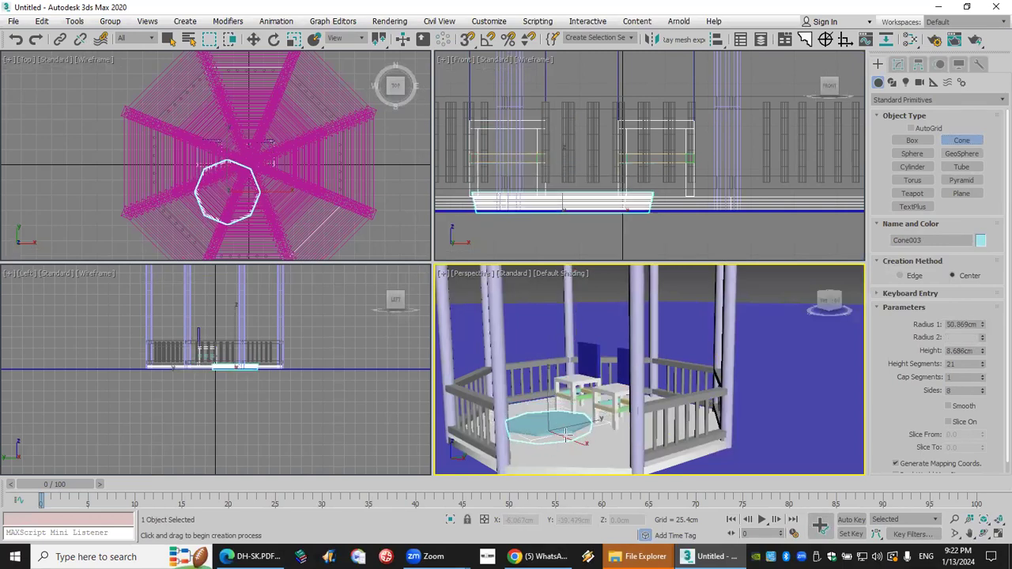
pyautogui.rightClick(563, 420)
pyautogui.moveTo(550, 437); pyautogui.dragTo(555, 443)
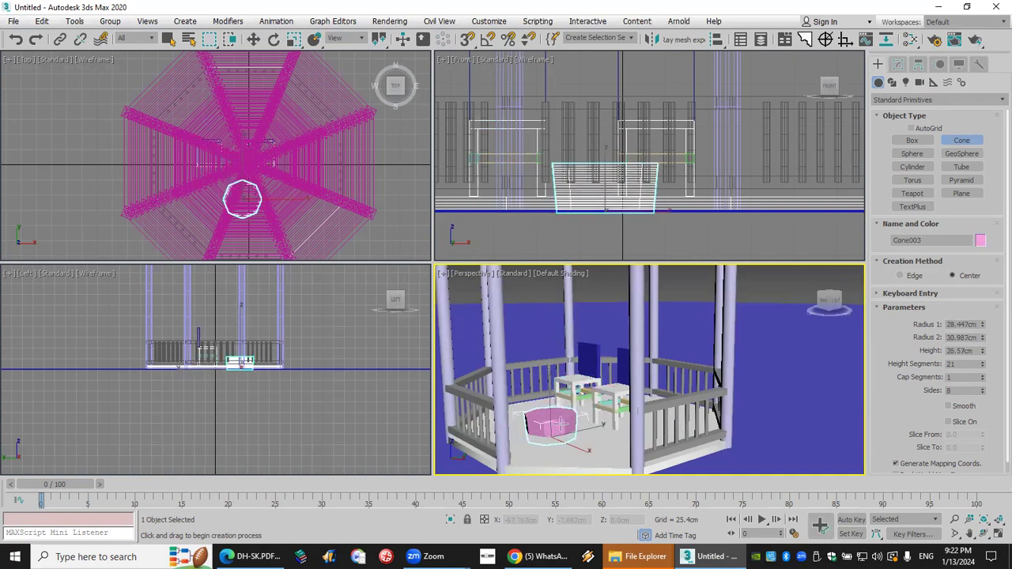
pyautogui.click(563, 404)
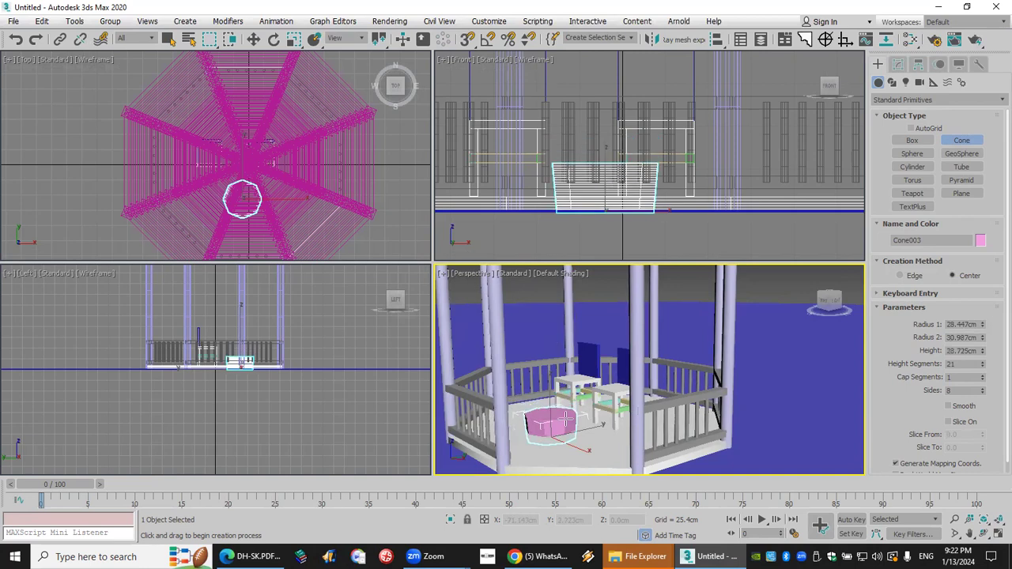
pyautogui.rightClick(567, 419)
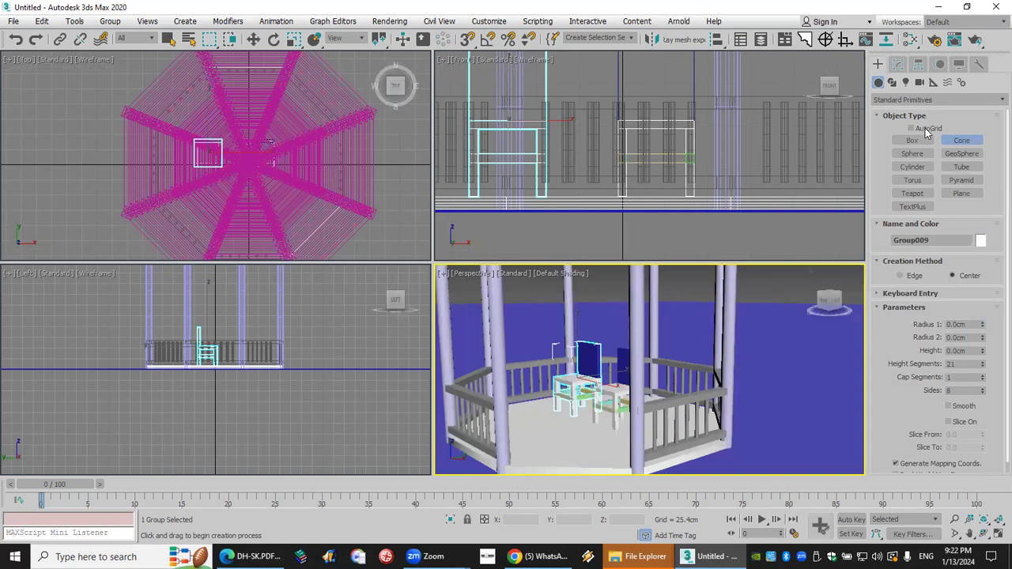
# Create a cone table with AutoGrid on the gazebo floor before the chairs, radii about 28 and 47.1 cm, height about 35.5 cm
pyautogui.moveTo(555, 437); pyautogui.dragTo(563, 447)
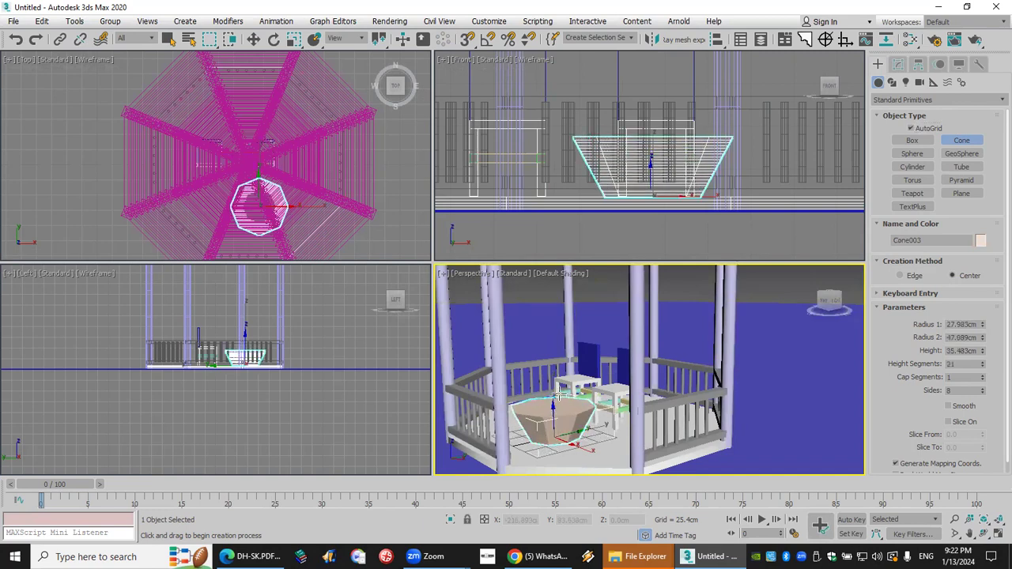
pyautogui.click(561, 395)
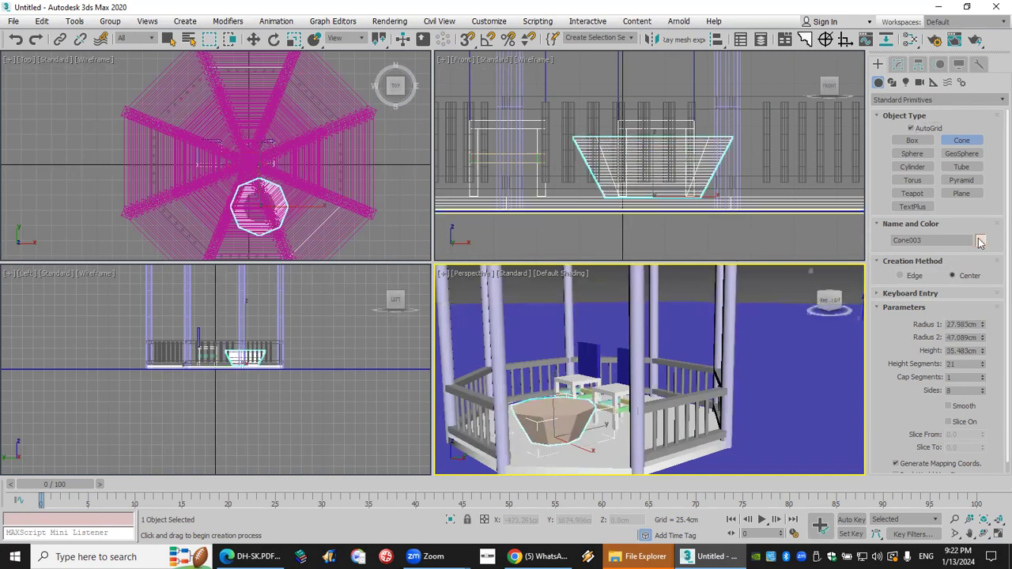
# Create a teapot with AutoGrid on top of the cone table, with a radius of about 9 cm
pyautogui.click(913, 194)
pyautogui.scroll(2, 551, 409)
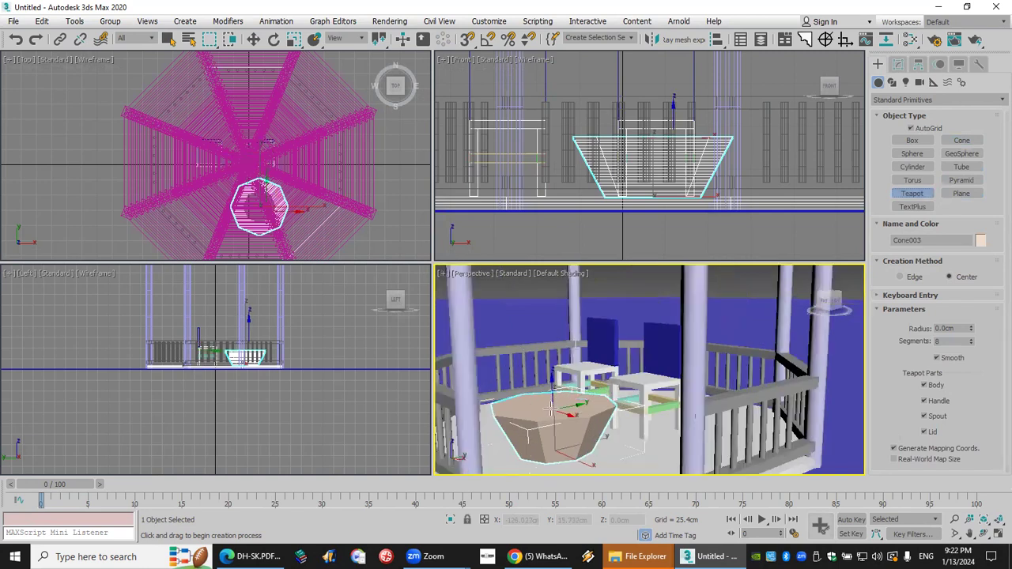
pyautogui.moveTo(550, 406); pyautogui.dragTo(574, 411)
pyautogui.scroll(-3, 575, 411)
pyautogui.scroll(-5, 575, 410)
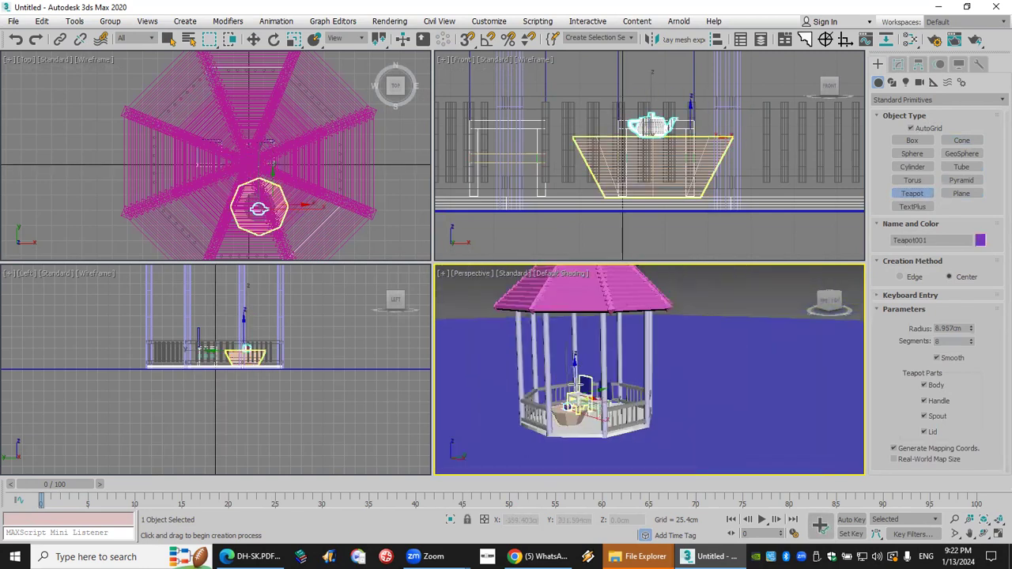
pyautogui.click(969, 534)
pyautogui.moveTo(768, 427); pyautogui.dragTo(819, 453)
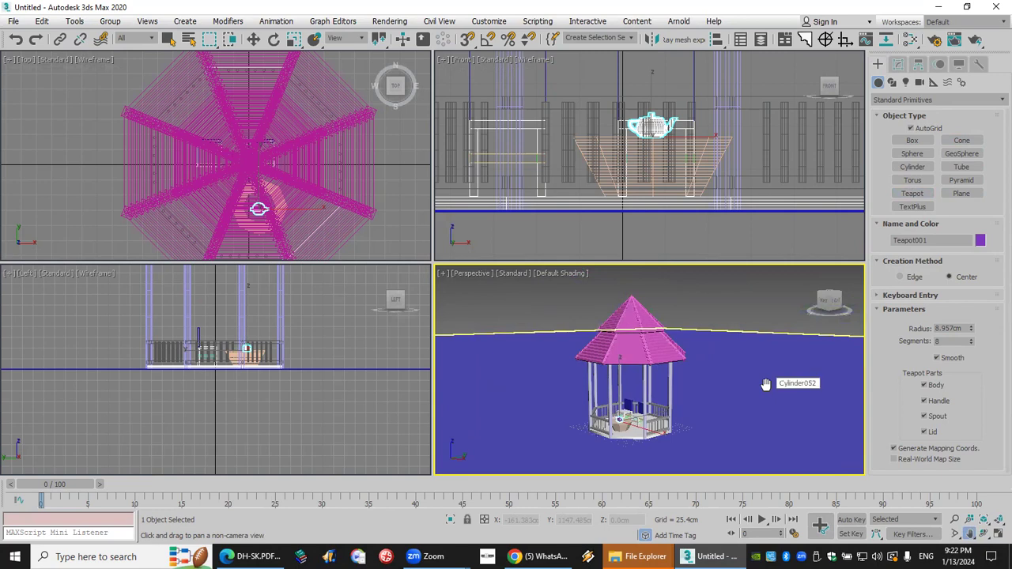
# Place a Banyan tree from the AEC Extended foliage in the Top view, up and to the left of the gazebo
pyautogui.scroll(-5, 388, 177)
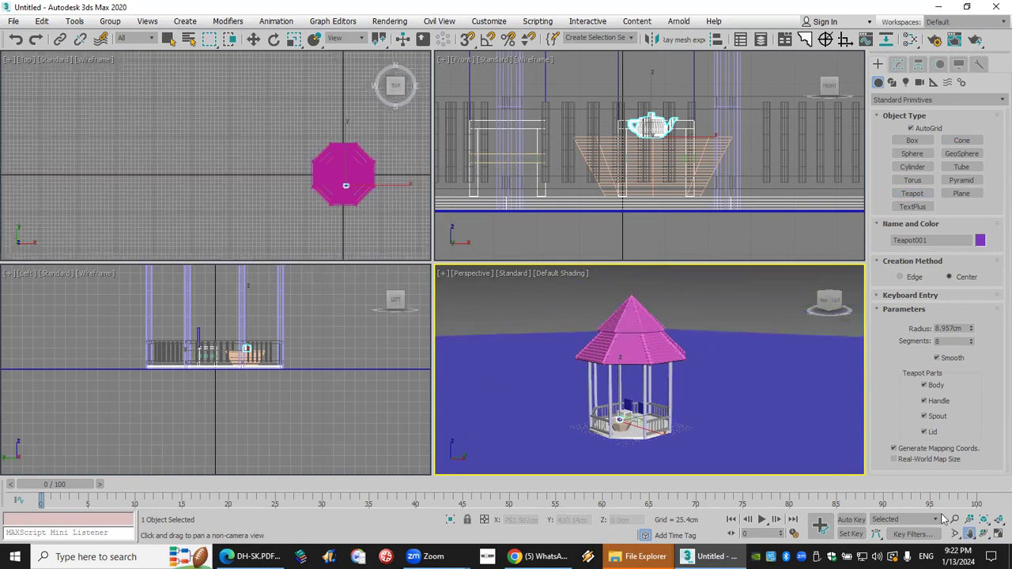
pyautogui.click(966, 534)
pyautogui.moveTo(361, 204); pyautogui.dragTo(307, 203)
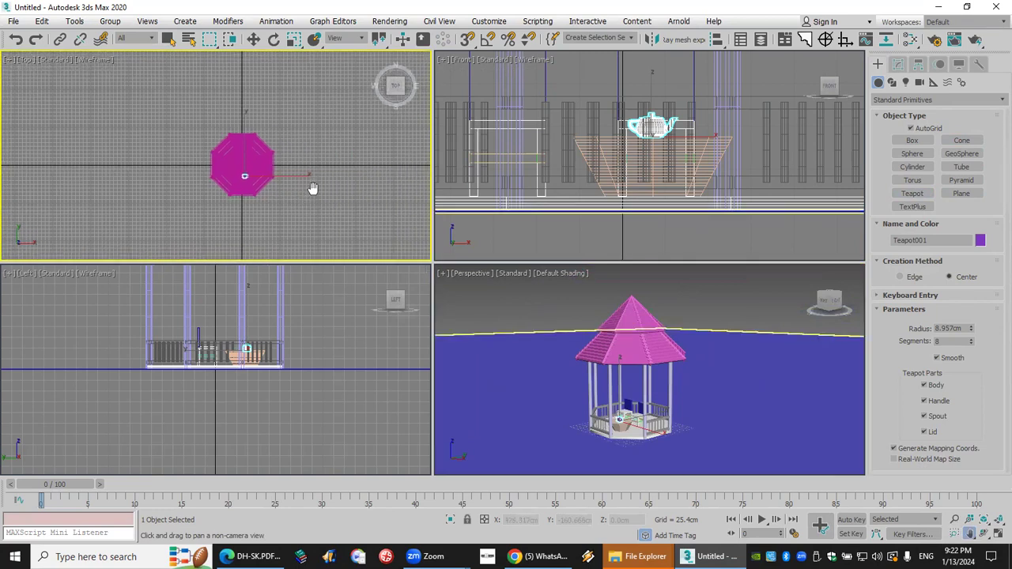
pyautogui.click(902, 101)
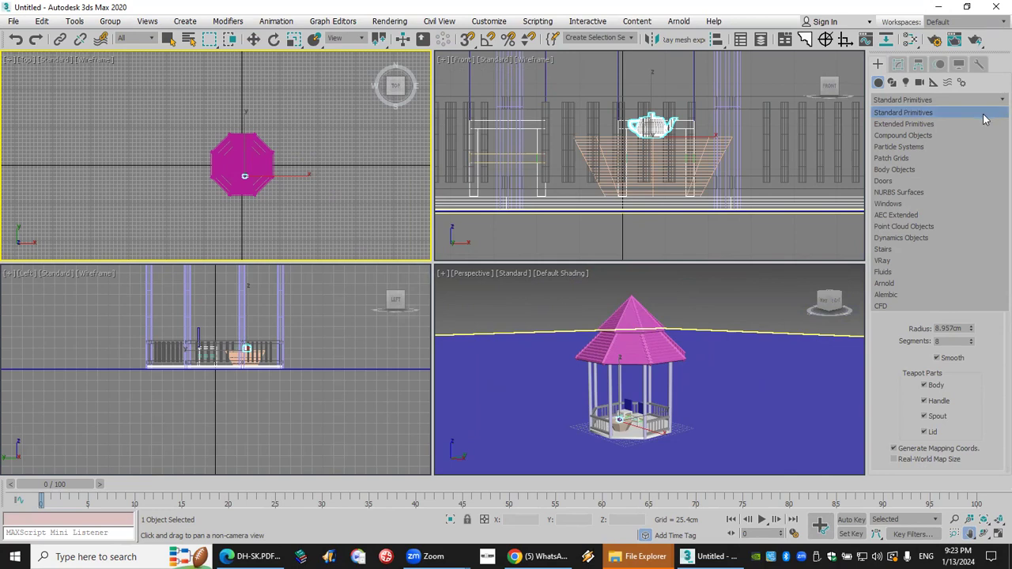
pyautogui.click(939, 215)
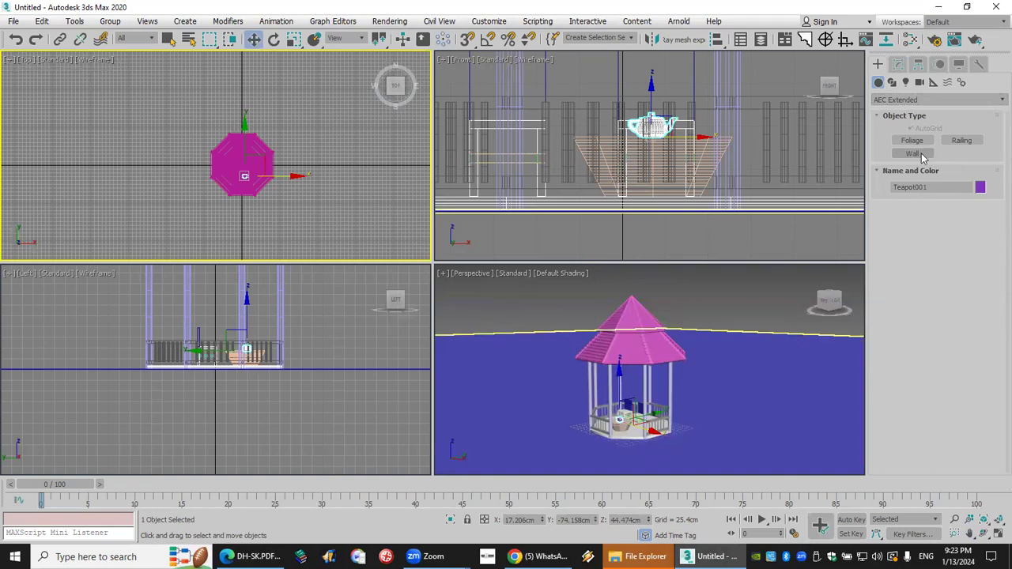
pyautogui.click(928, 101)
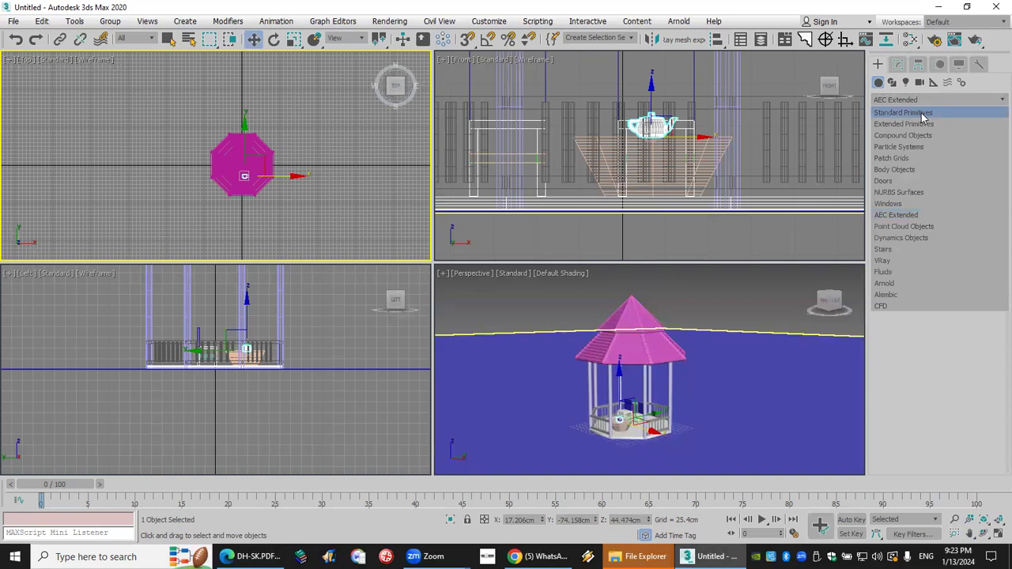
pyautogui.click(930, 217)
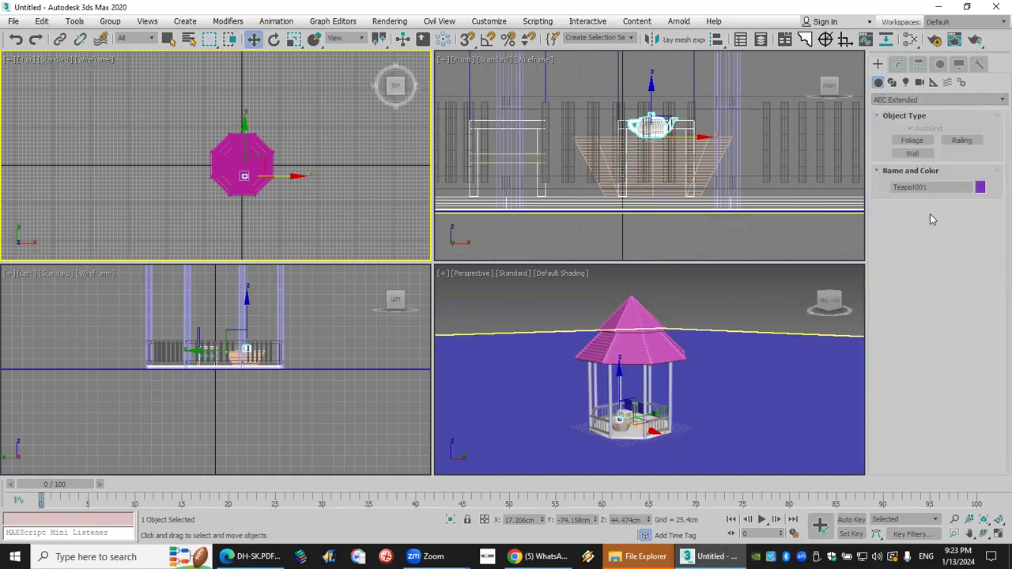
pyautogui.click(912, 141)
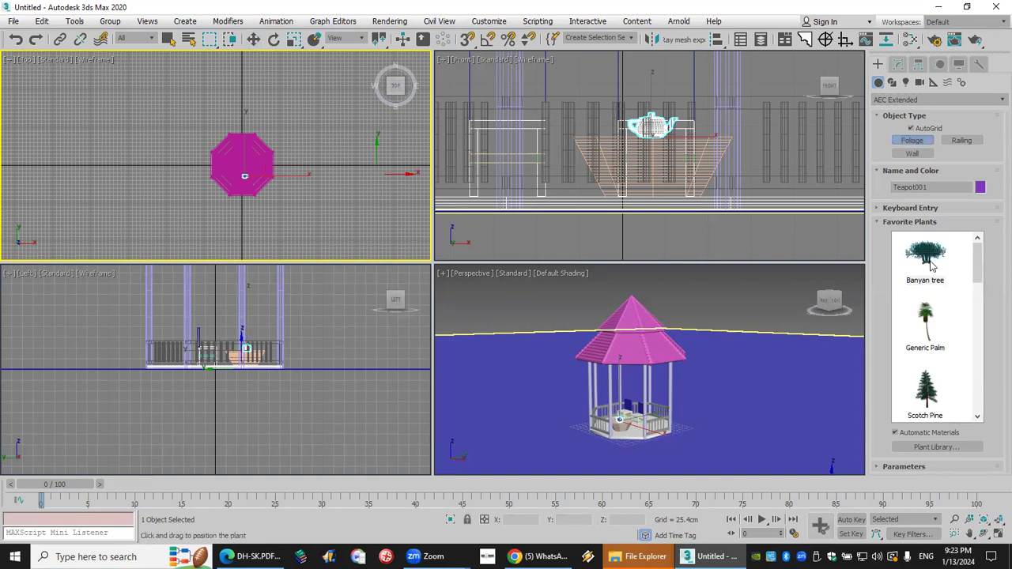
pyautogui.click(927, 257)
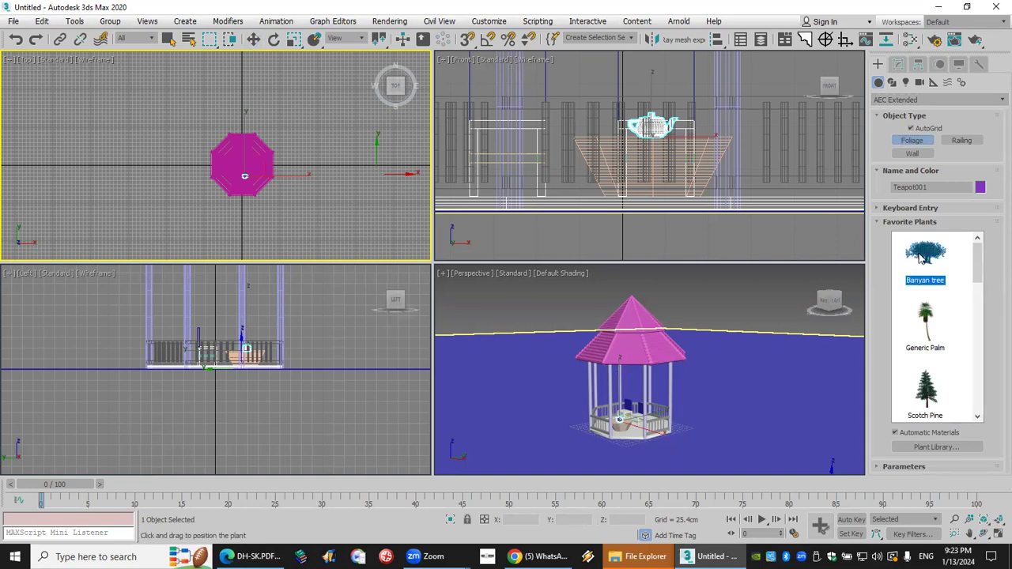
pyautogui.click(118, 114)
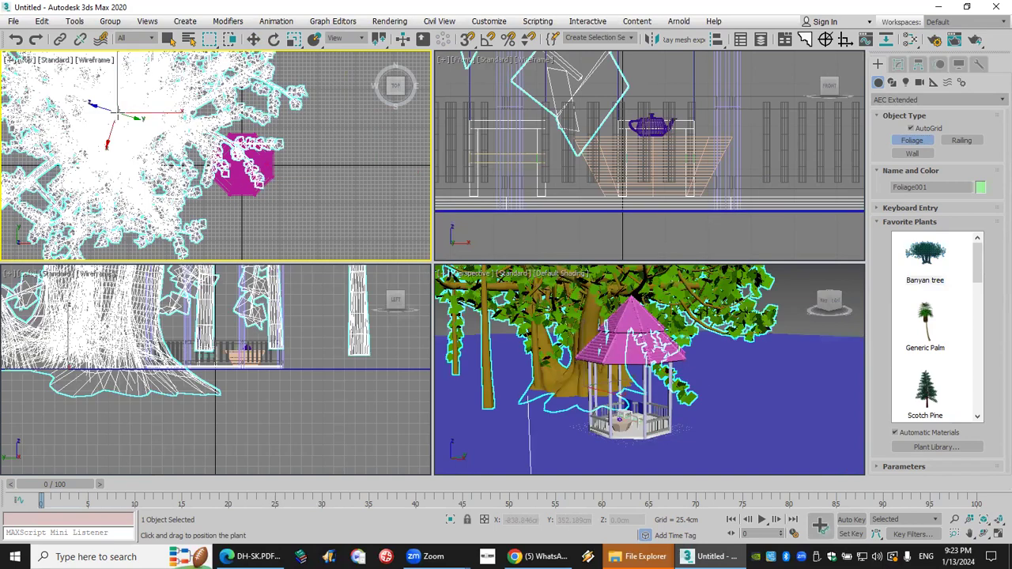
# Place a second Banyan tree in the Top view on the gazebo's opposite side and orbit the Perspective view to show the scene
pyautogui.click(348, 94)
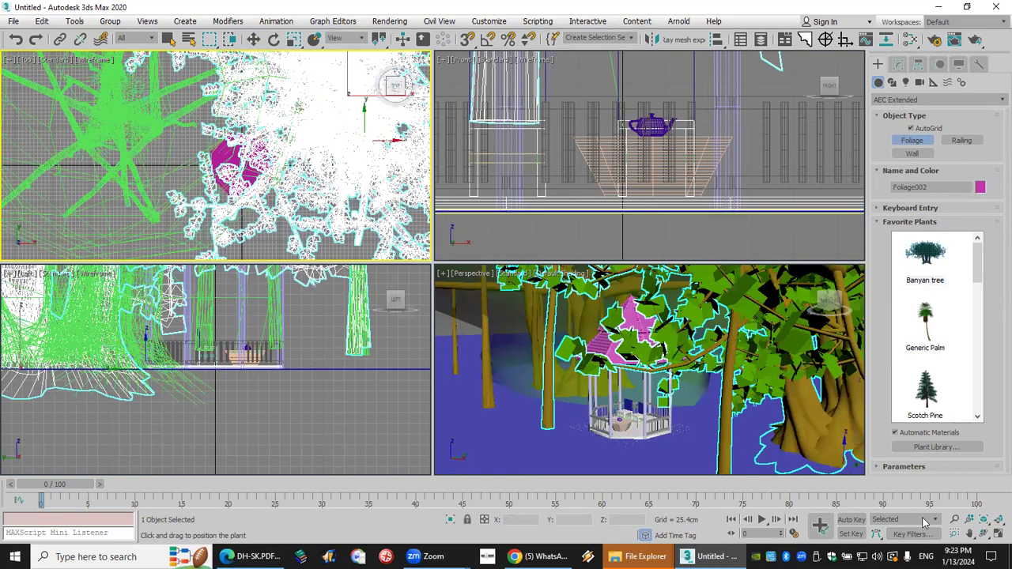
pyautogui.click(985, 535)
pyautogui.moveTo(644, 358); pyautogui.dragTo(673, 349)
pyautogui.moveTo(678, 424); pyautogui.dragTo(677, 425)
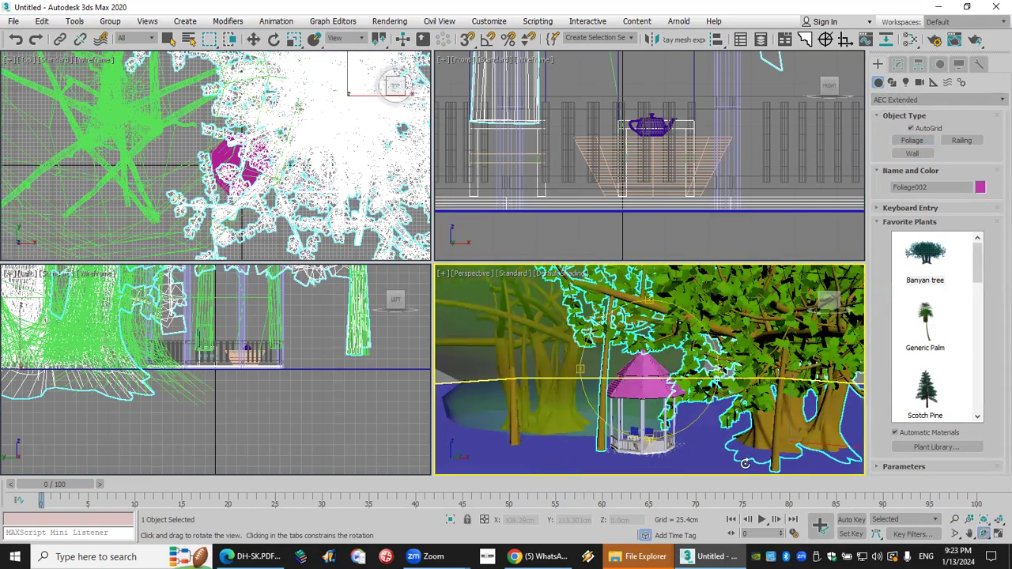
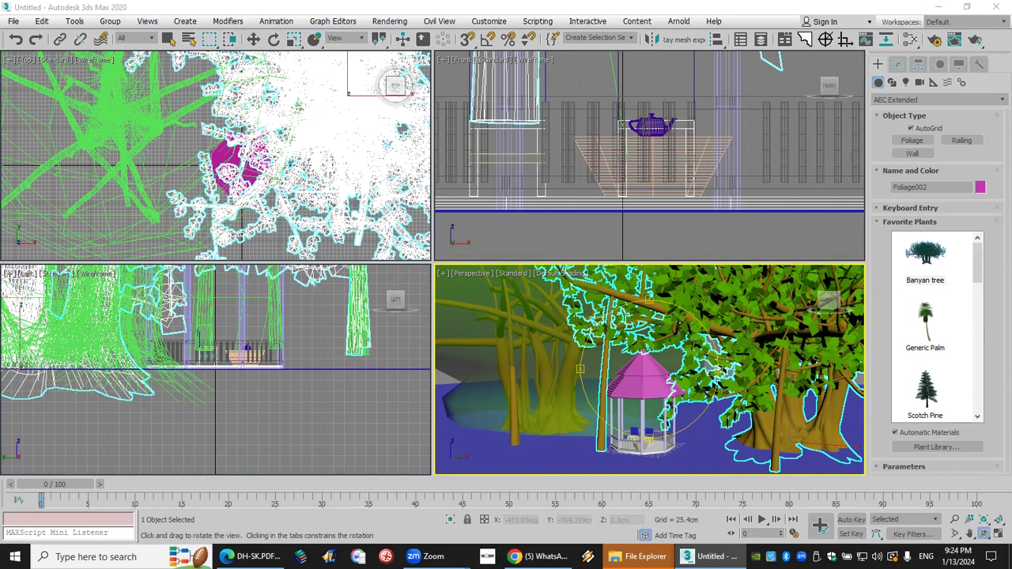
# Switch to WhatsApp Web to check the latest messages in the course group, then return to 3ds Max
pyautogui.hotkey('alt', 'Tab')
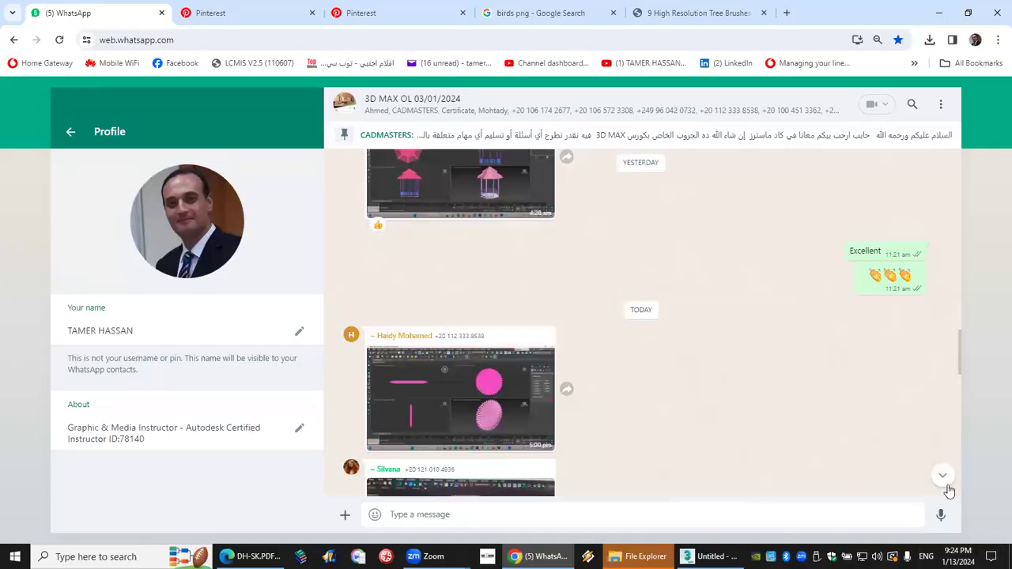
pyautogui.click(943, 477)
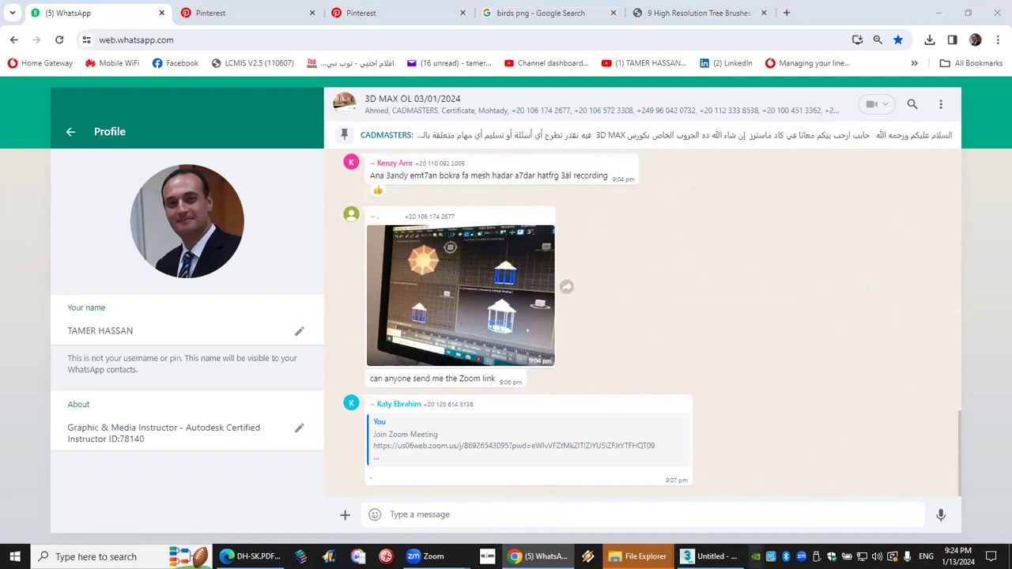
pyautogui.click(712, 557)
# Reset 3ds Max to an empty scene
pyautogui.click(13, 22)
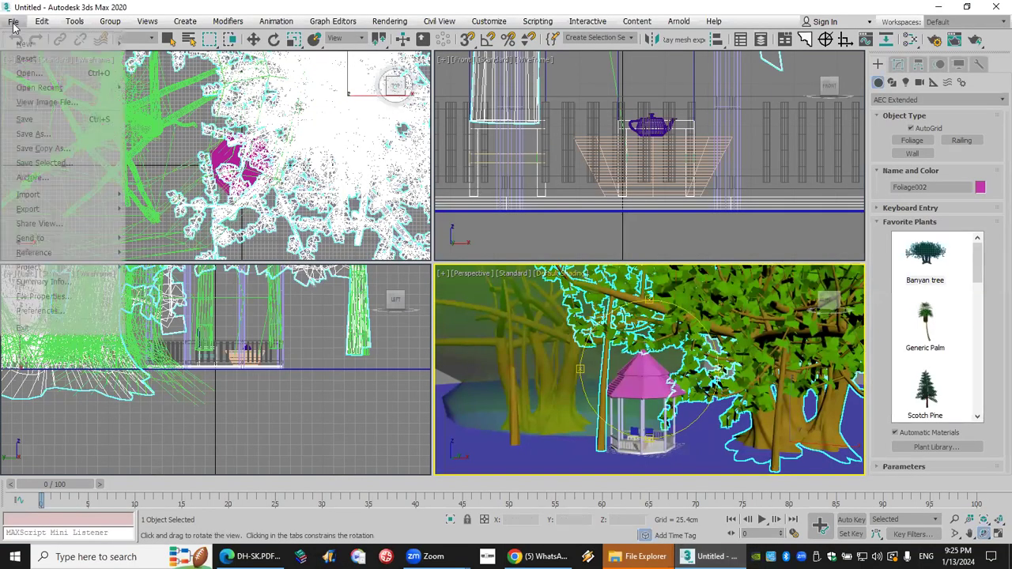
pyautogui.click(26, 59)
pyautogui.click(506, 294)
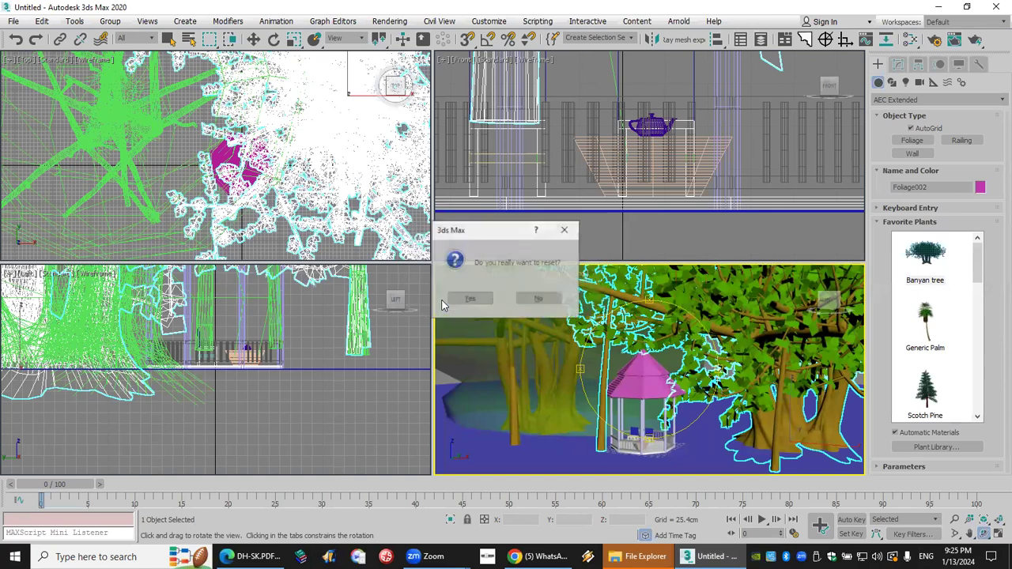
pyautogui.click(465, 298)
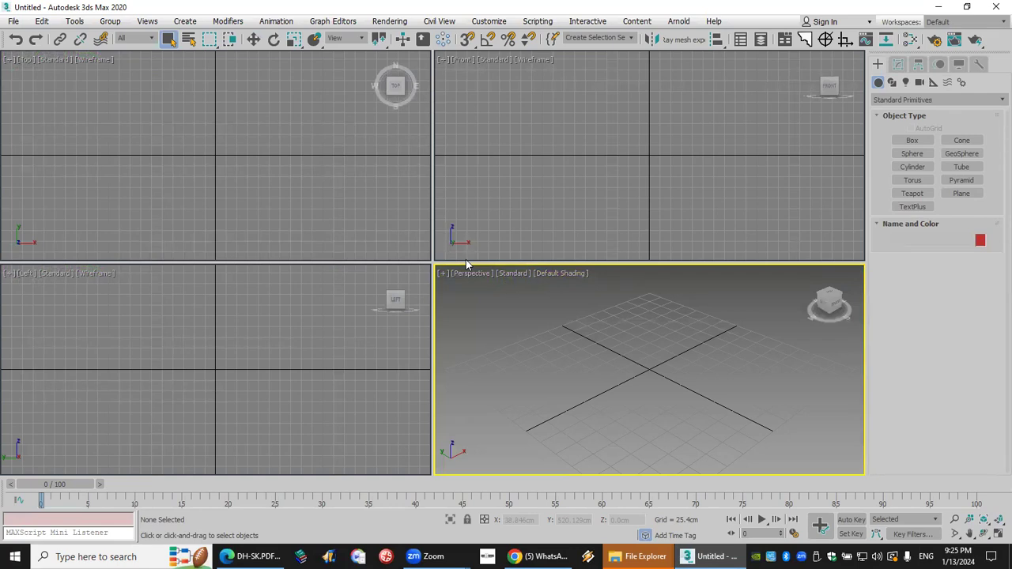
# Create a cube about 42.1 cm on each side at the grid origin in the Perspective view
pyautogui.click(912, 141)
pyautogui.click(919, 277)
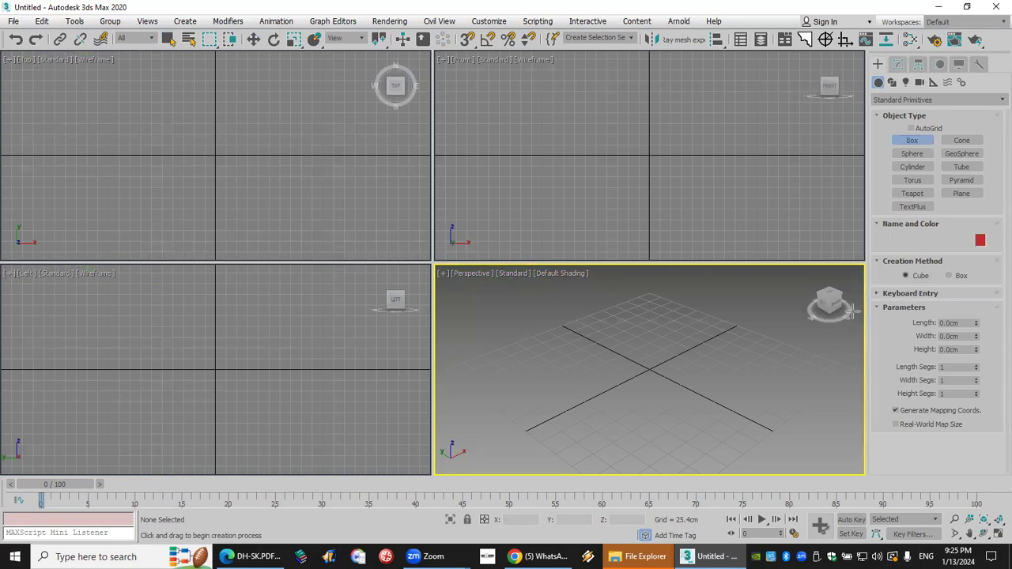
pyautogui.moveTo(647, 370)
pyautogui.mouseDown()
pyautogui.moveTo(656, 388)
pyautogui.moveTo(651, 377)
pyautogui.mouseUp()
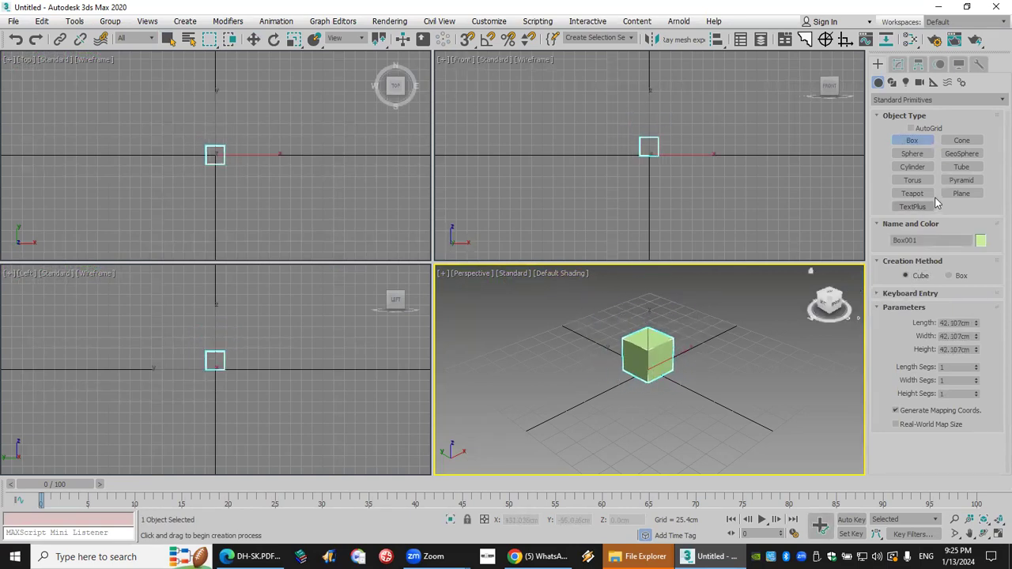
# Create a cylinder beside the cube with a radius of about 17.6 cm and a height of about 97.9 cm
pyautogui.click(912, 166)
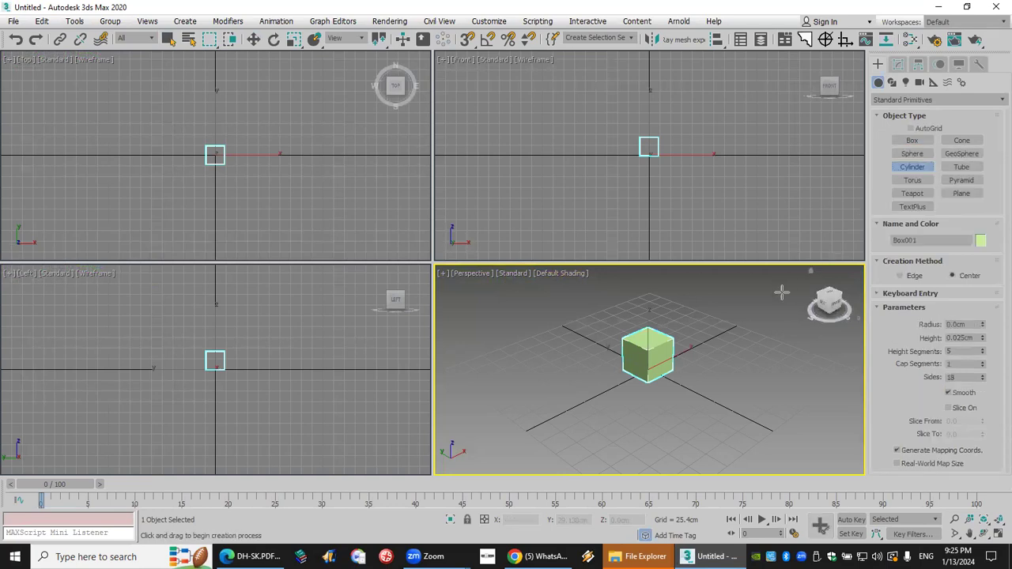
pyautogui.moveTo(757, 340); pyautogui.dragTo(765, 348)
pyautogui.click(767, 265)
pyautogui.click(241, 160)
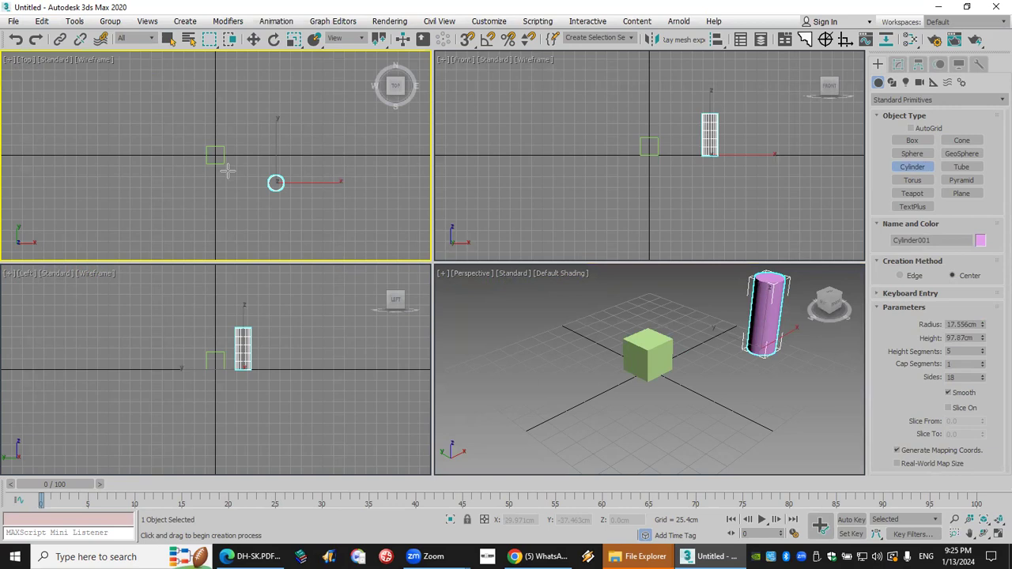
# Move the cylinder onto the cube's pivot point in the Top view using 3D pivot snap, and delete the cube
pyautogui.rightClick(467, 39)
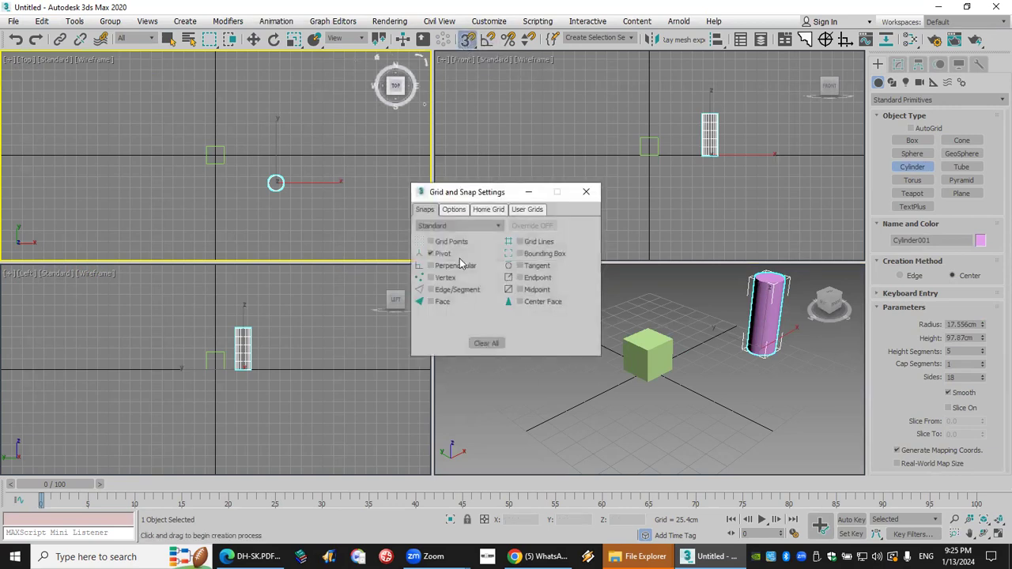
pyautogui.doubleClick(421, 192)
pyautogui.rightClick(243, 224)
pyautogui.press('w')
pyautogui.moveTo(276, 183); pyautogui.dragTo(216, 151)
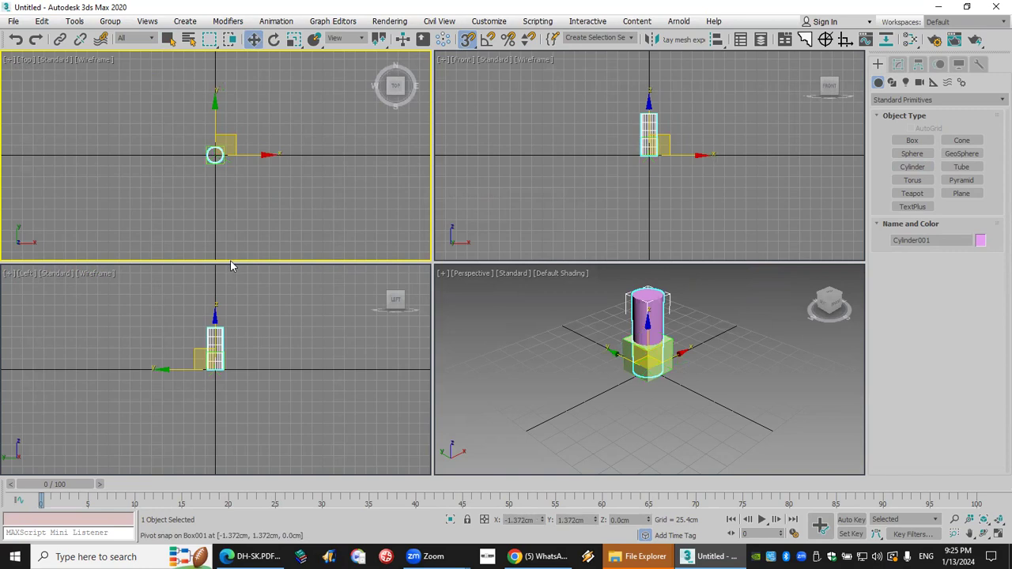
pyautogui.click(216, 157)
pyautogui.press('Delete')
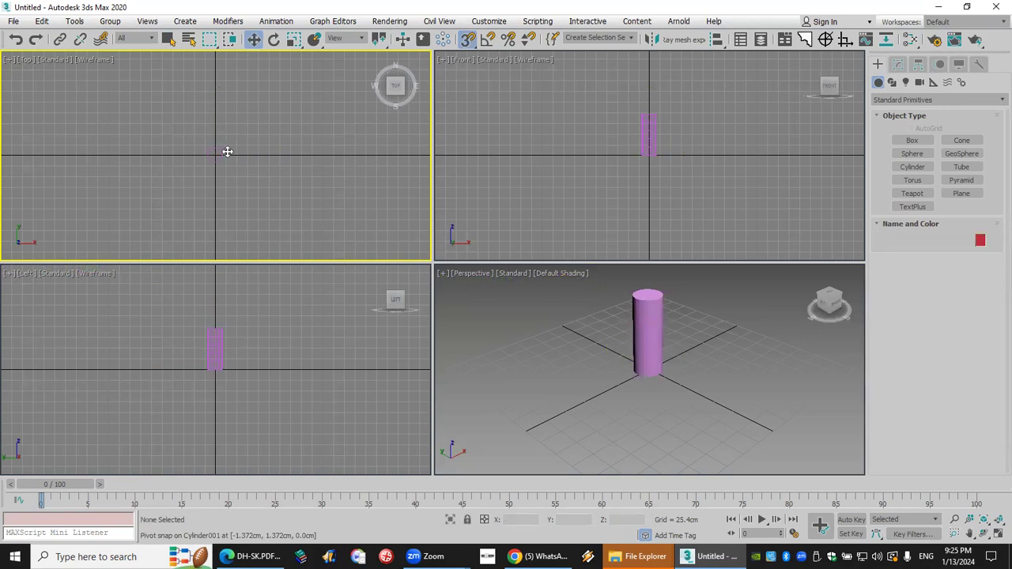
# Create a long flat box below the cylinder in the Top view, about 43.5 cm long, 759.8 cm wide and 10.5 cm high
pyautogui.click(911, 140)
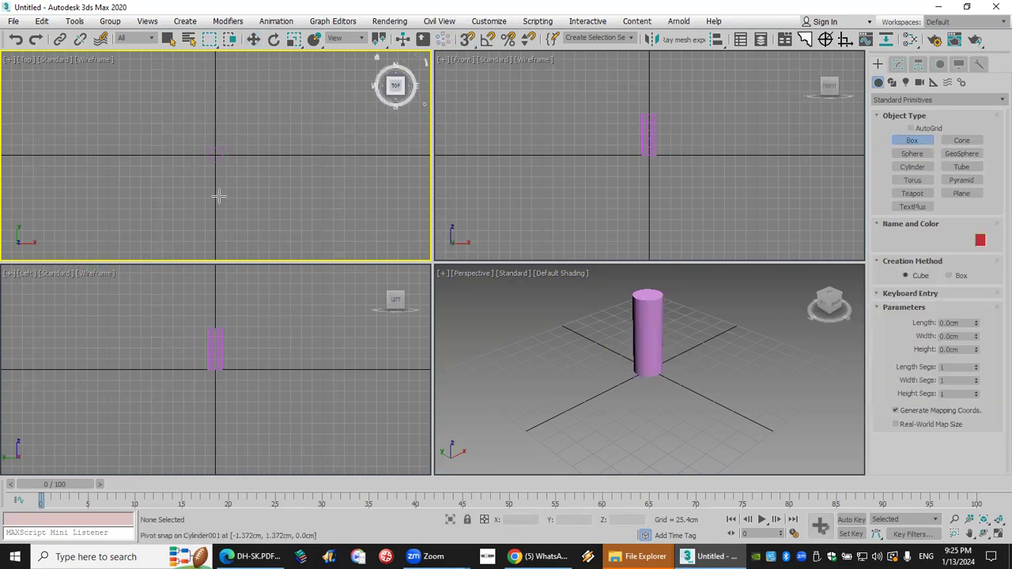
pyautogui.moveTo(64, 182); pyautogui.dragTo(257, 206)
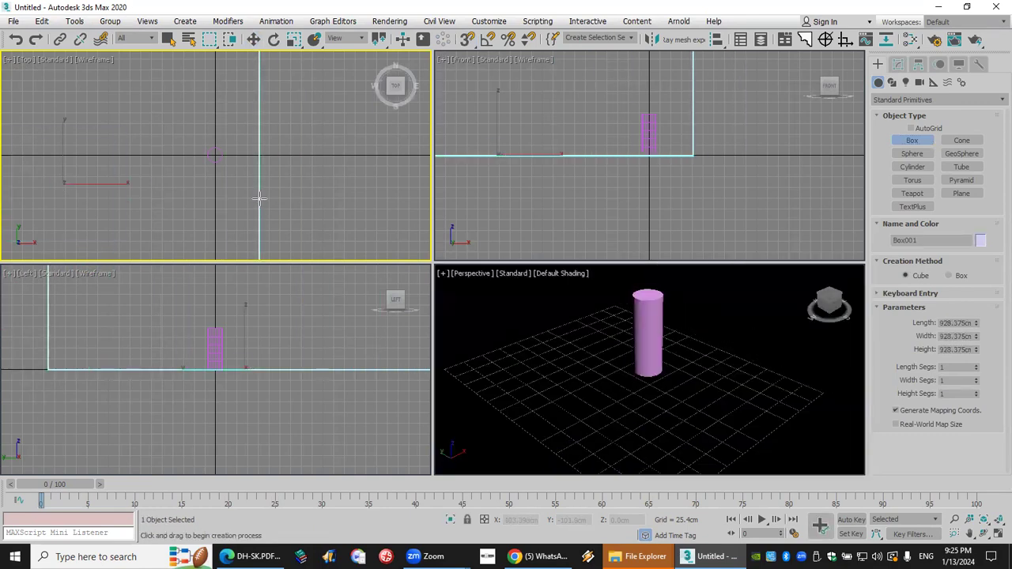
pyautogui.rightClick(258, 201)
pyautogui.click(949, 275)
pyautogui.moveTo(76, 188); pyautogui.dragTo(395, 208)
pyautogui.click(393, 203)
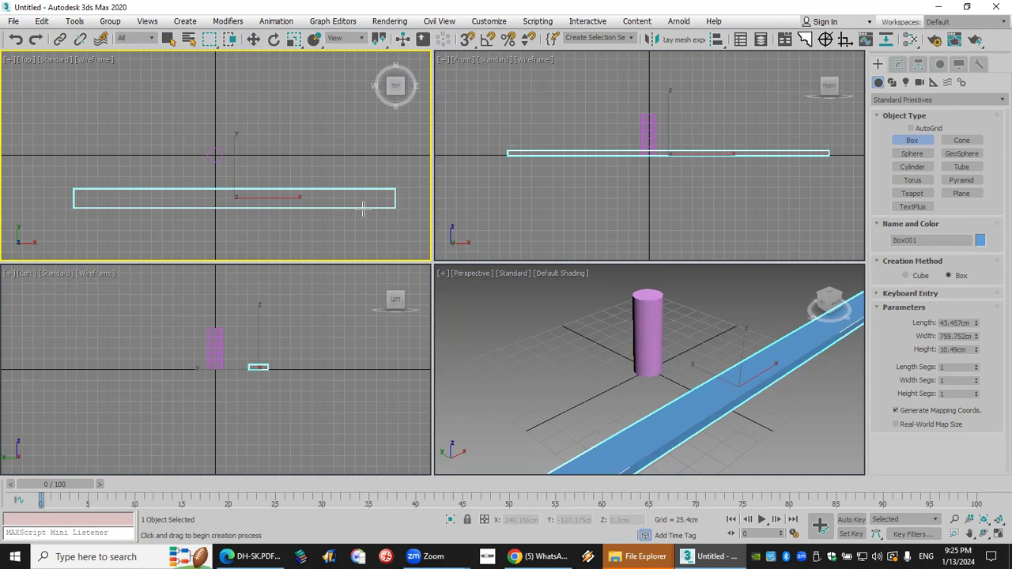
# Snap the cylinder to the long box's pivot in the Top view, at X about 45 cm and Y about -101.9 cm
pyautogui.press('w')
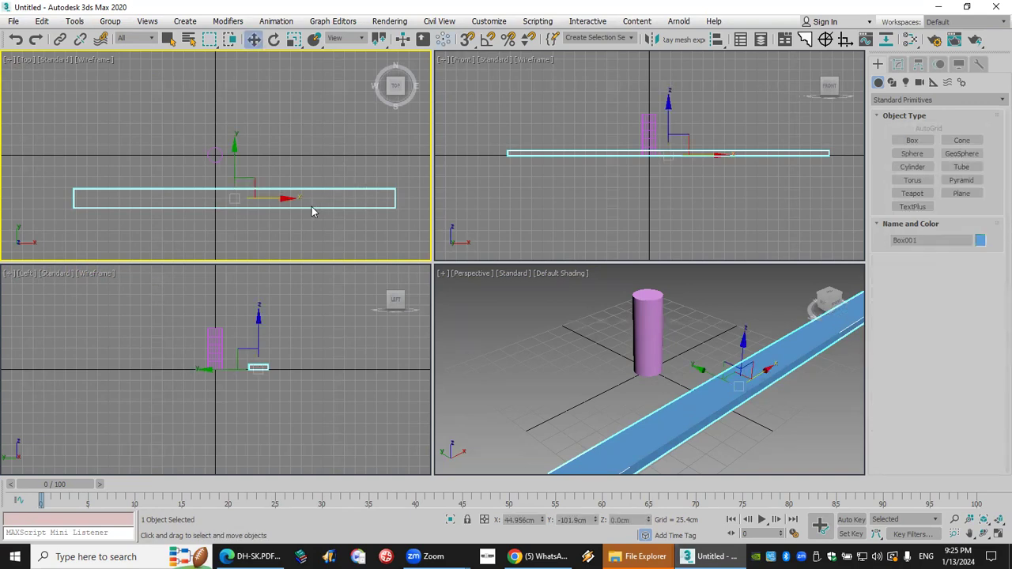
pyautogui.click(215, 156)
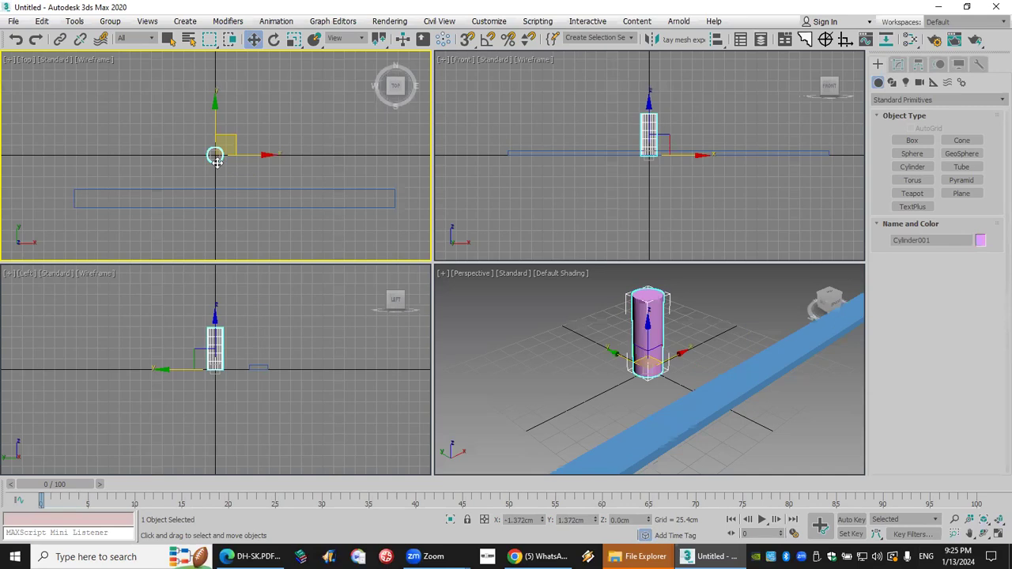
pyautogui.click(467, 39)
pyautogui.moveTo(212, 170); pyautogui.dragTo(234, 197)
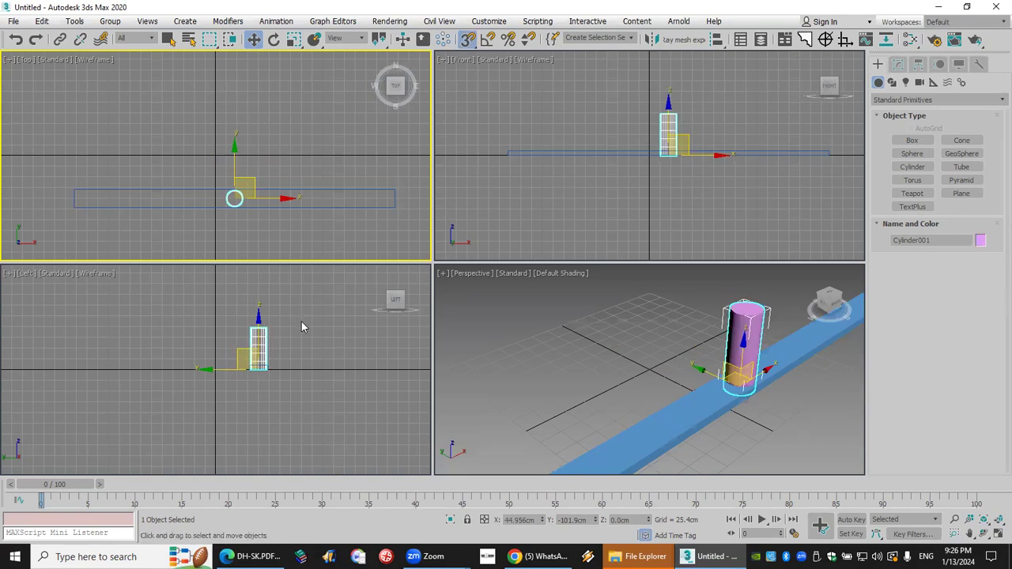
# Move the cylinder along the long box to an absolute world X of about -266.6 cm with the Move Transform Type-In
pyautogui.scroll(4, 665, 157)
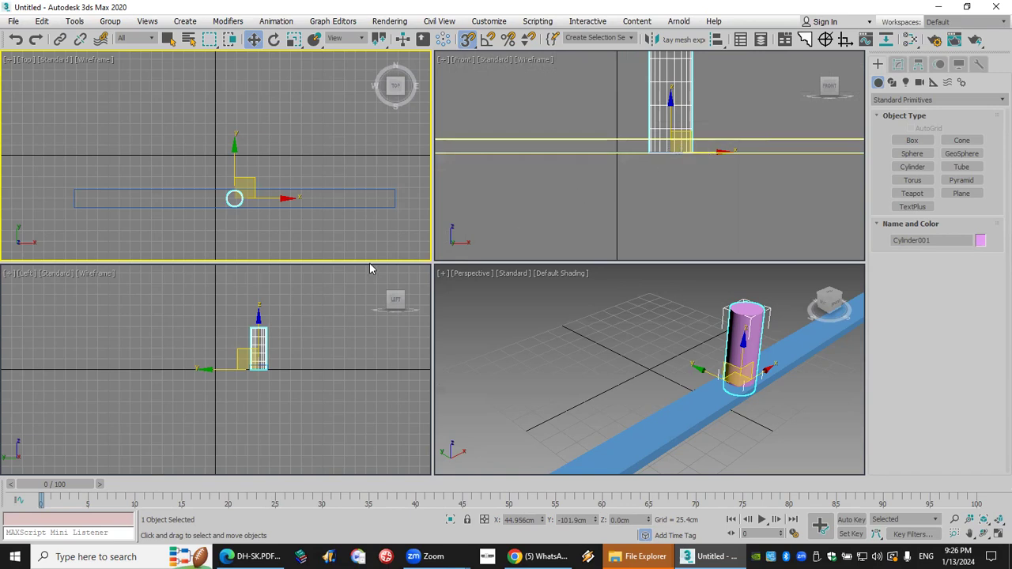
pyautogui.scroll(-3, 266, 196)
pyautogui.scroll(2, 281, 230)
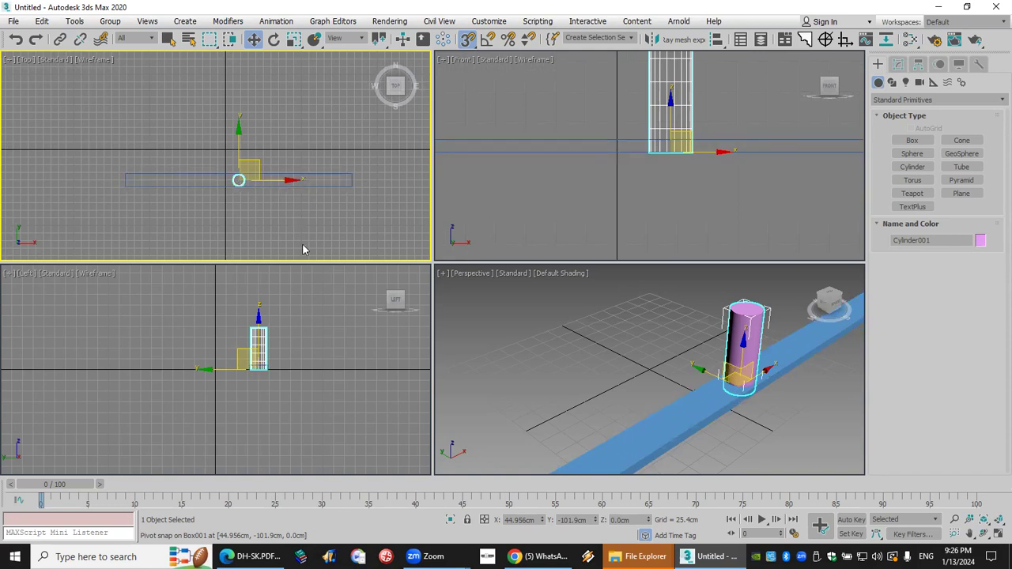
pyautogui.rightClick(254, 40)
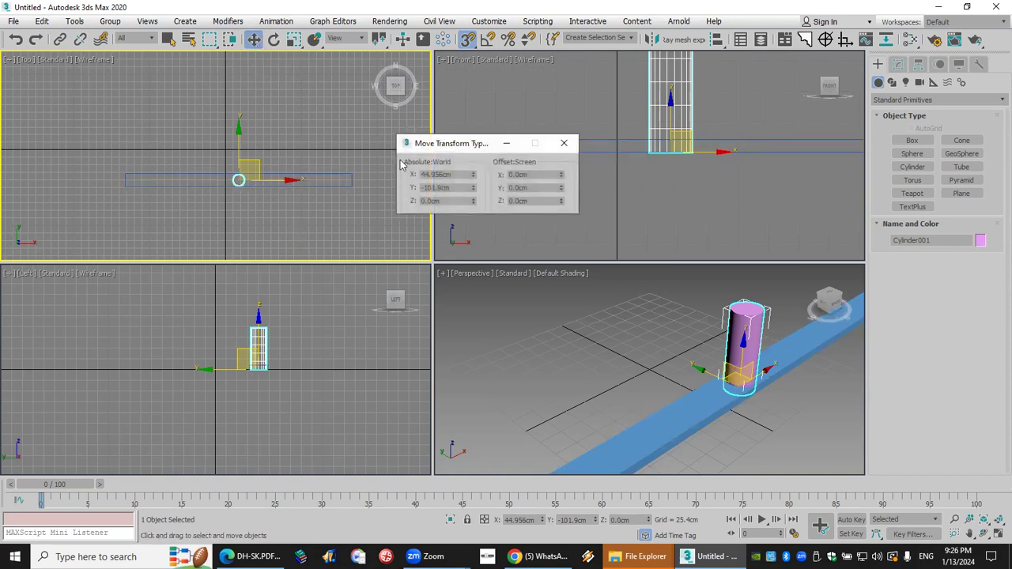
pyautogui.moveTo(472, 179); pyautogui.dragTo(474, 275)
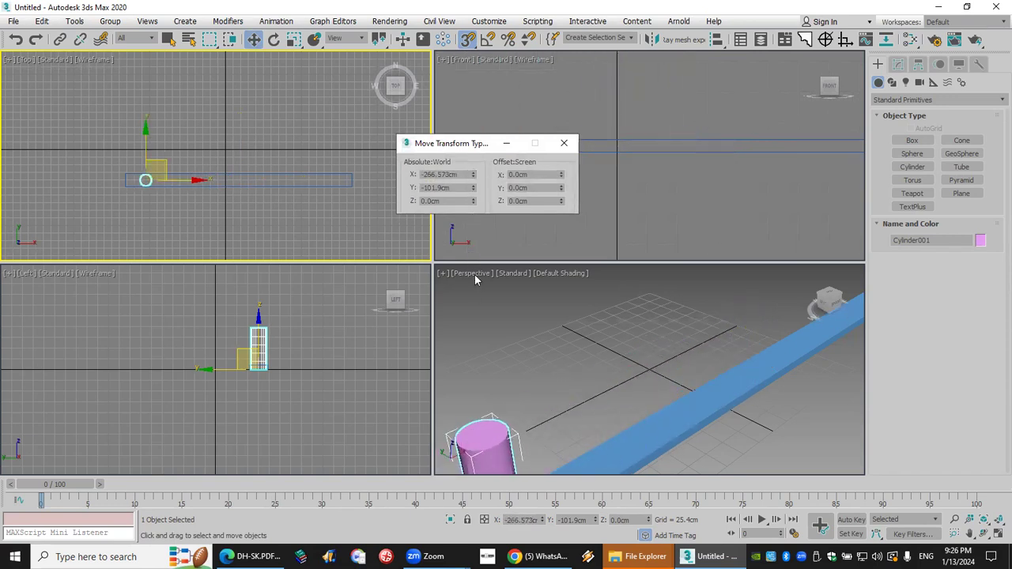
pyautogui.click(564, 142)
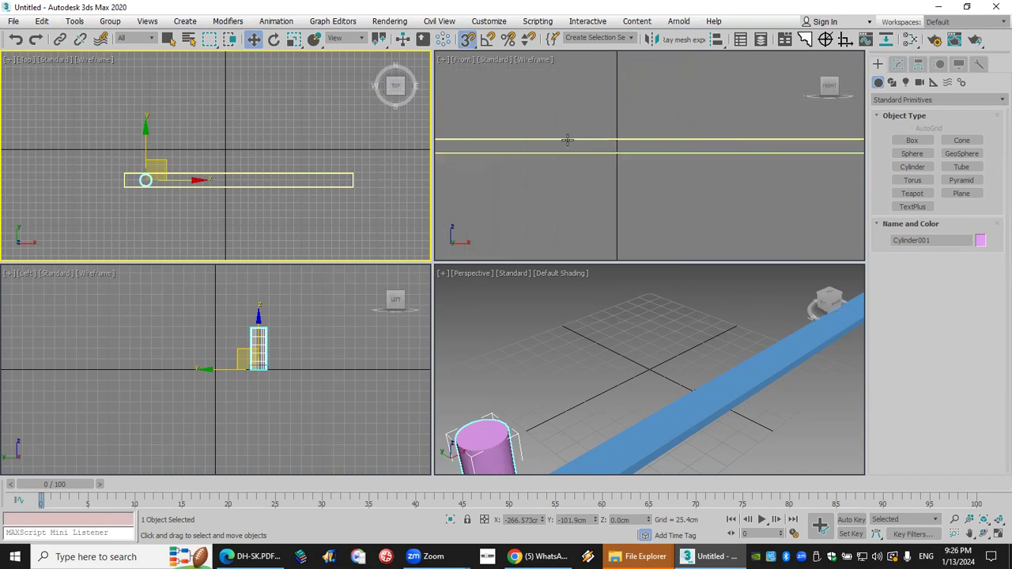
# With snapping off, clone the cylinder along the long box as four copies about 97.9 cm apart, and undo the cloning
pyautogui.click(468, 39)
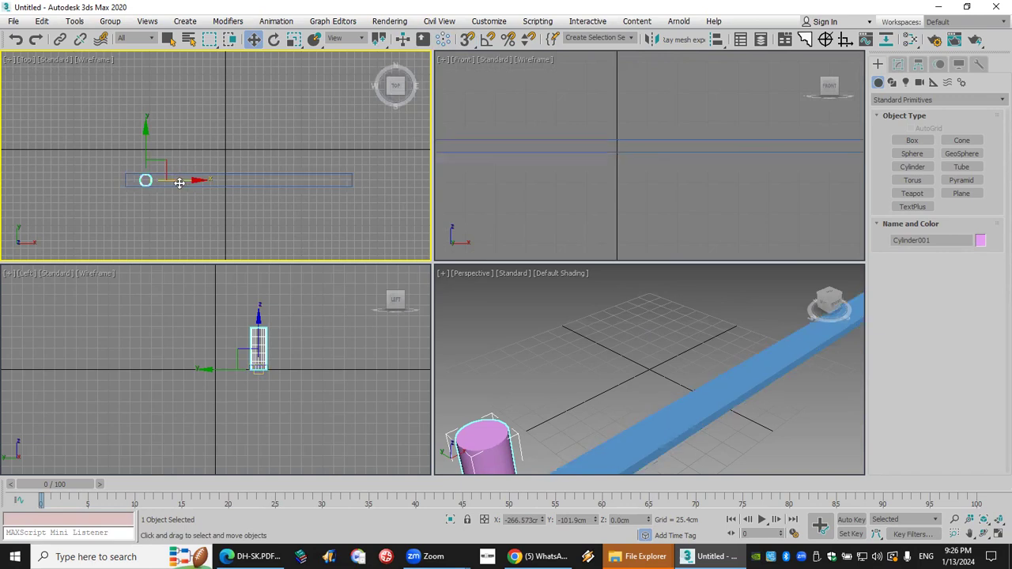
pyautogui.keyDown('shift'); pyautogui.moveTo(179, 182); pyautogui.dragTo(212, 180); pyautogui.keyUp('shift')
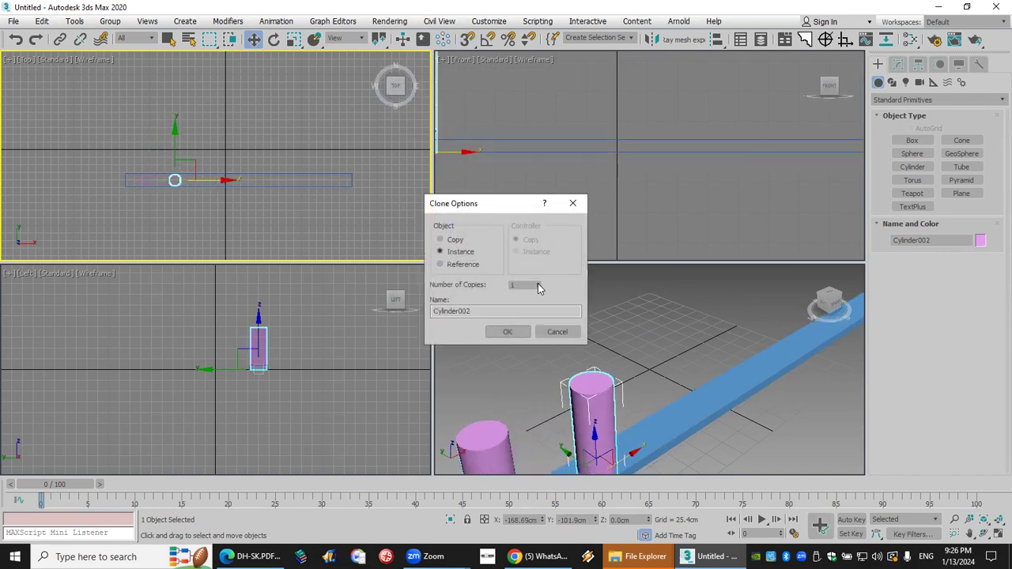
pyautogui.click(514, 284)
pyautogui.write('4')
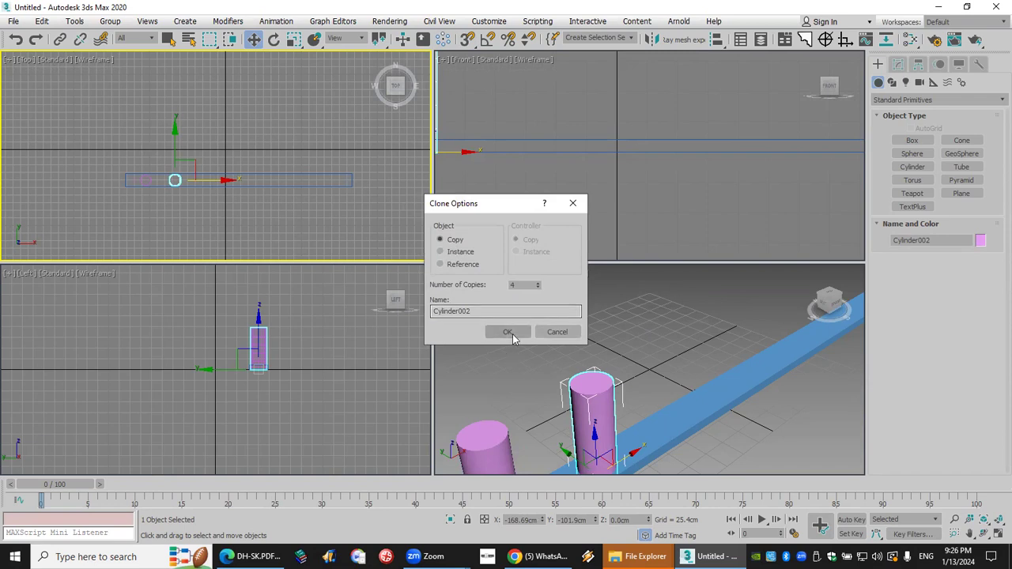
pyautogui.click(510, 331)
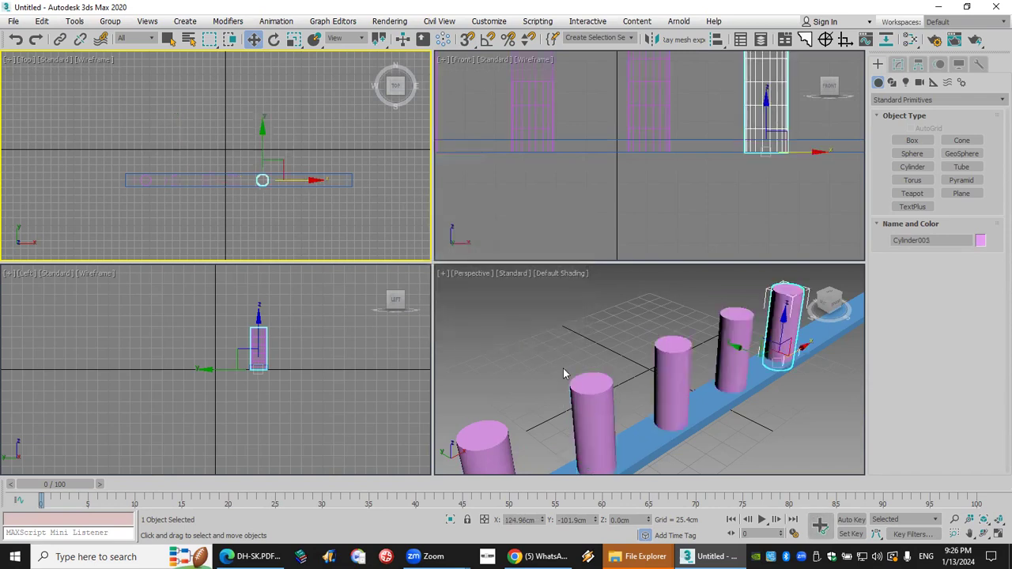
pyautogui.scroll(-3, 586, 132)
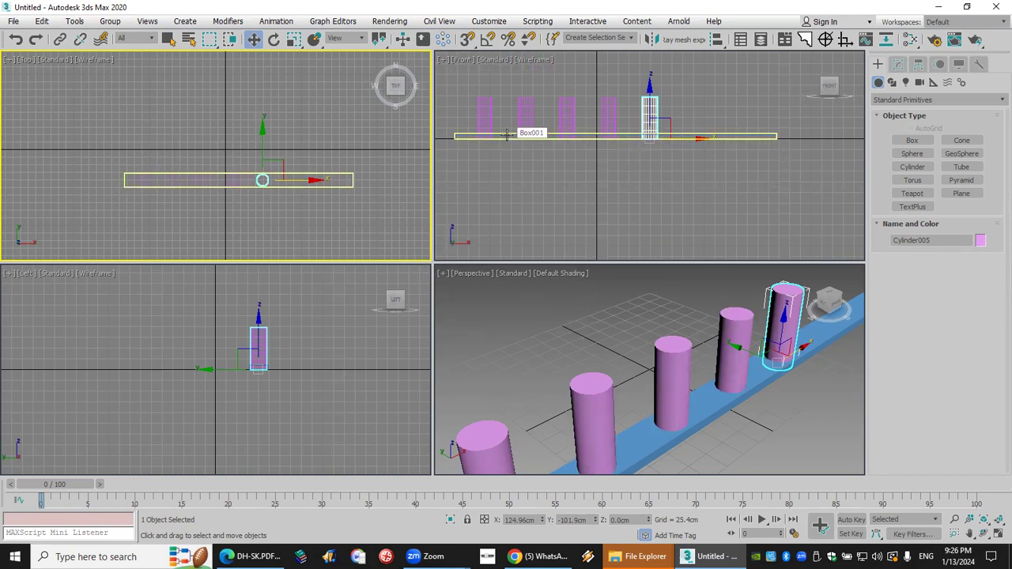
pyautogui.click(15, 39)
# Array the cylinder along the long box as 10 copies in one dimension, with an incremental X move of 114.3 cm
pyautogui.scroll(2, 200, 210)
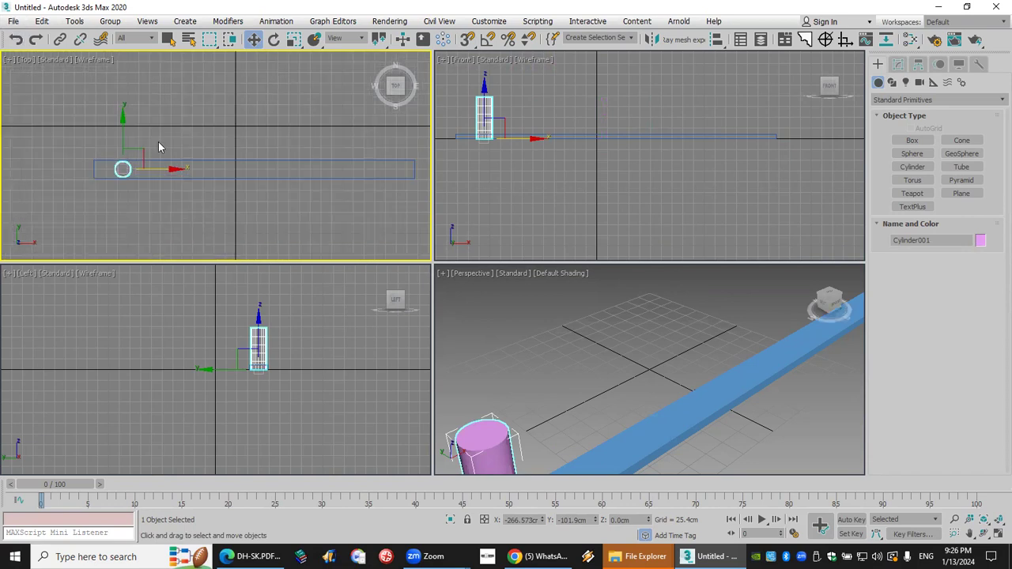
pyautogui.click(75, 21)
pyautogui.click(166, 278)
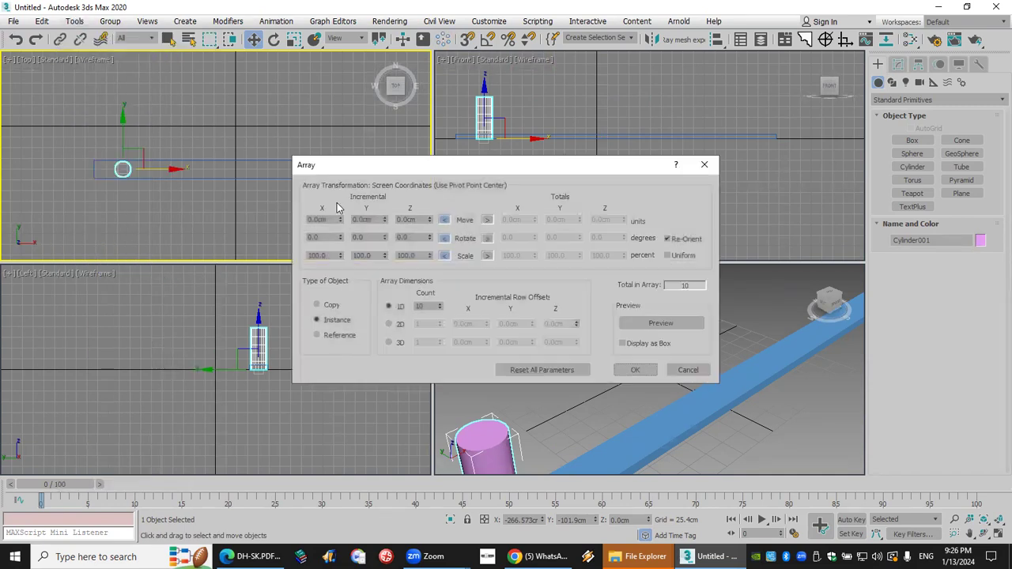
pyautogui.doubleClick(431, 305)
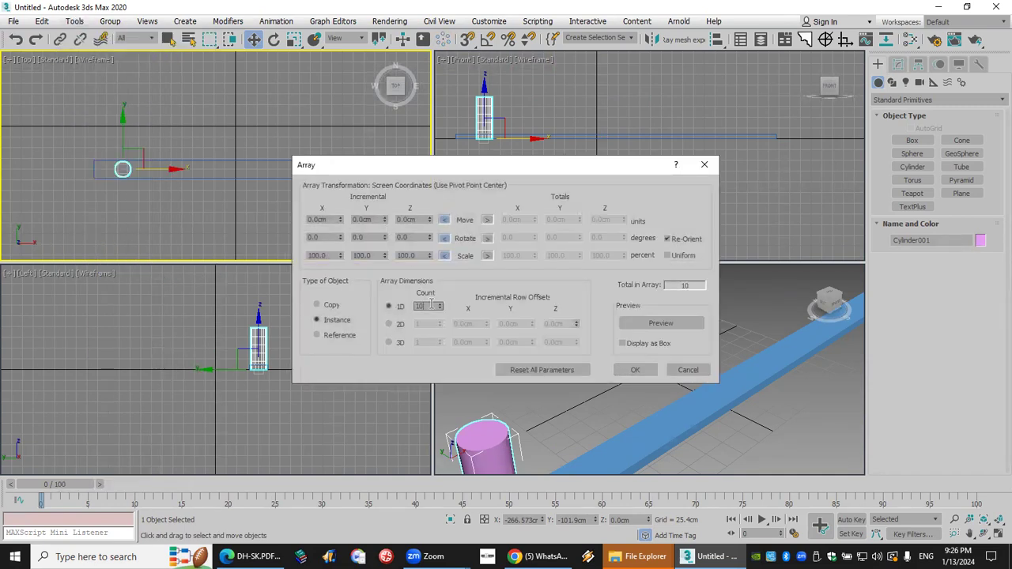
pyautogui.click(644, 322)
pyautogui.moveTo(342, 224); pyautogui.dragTo(330, 199)
pyautogui.doubleClick(337, 220)
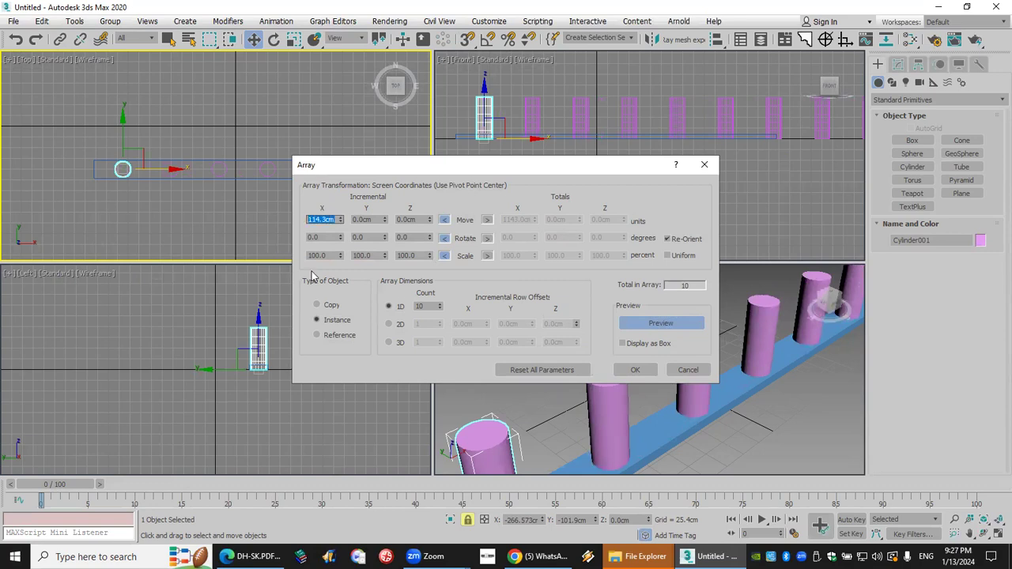
pyautogui.click(332, 307)
pyautogui.click(637, 370)
# In the Front view, delete the three cylinders beyond the end of the long box and the one at its edge
pyautogui.scroll(-5, 666, 385)
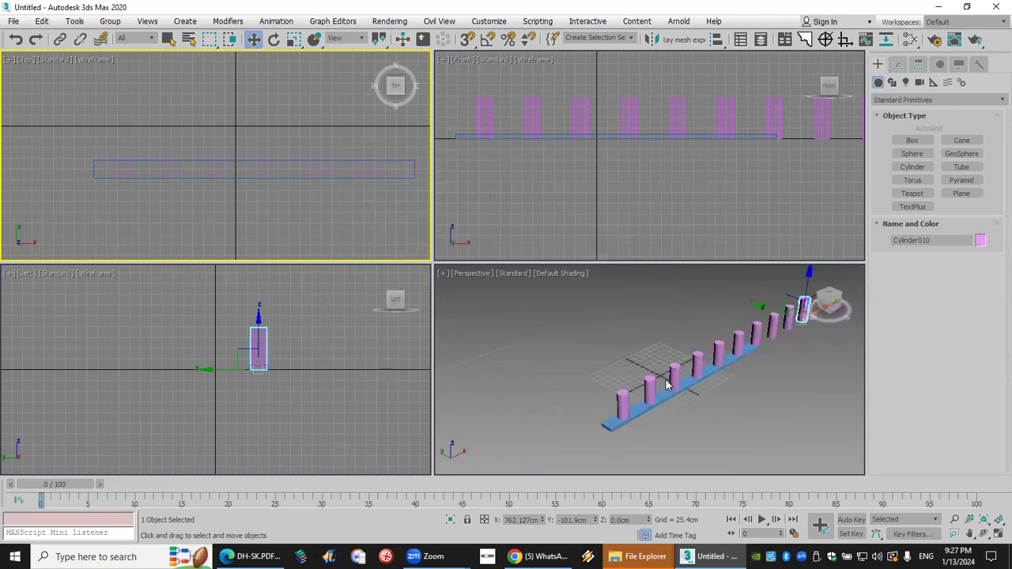
pyautogui.scroll(-3, 738, 203)
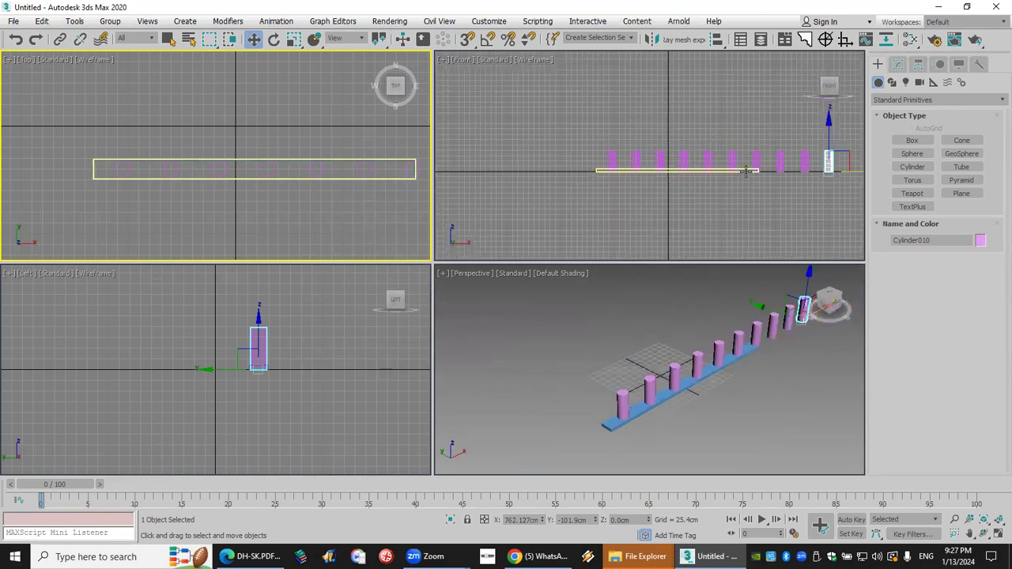
pyautogui.rightClick(799, 162)
pyautogui.keyDown('ctrl'); pyautogui.moveTo(798, 163); pyautogui.dragTo(773, 128); pyautogui.keyUp('ctrl')
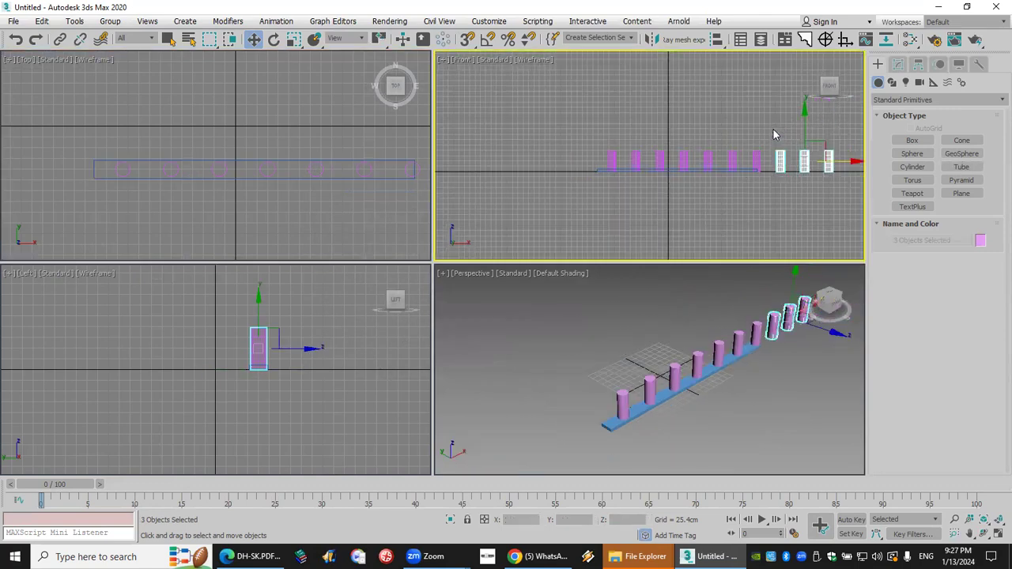
pyautogui.press('Delete')
pyautogui.click(757, 161)
pyautogui.press('Delete')
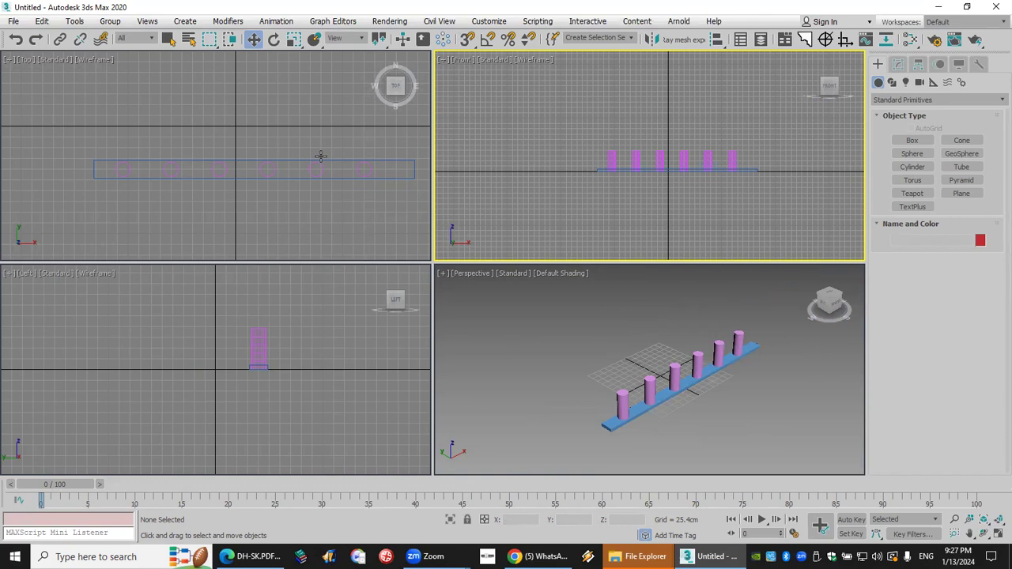
# Select the long box and all remaining cylinders in the Top view and delete them
pyautogui.scroll(-4, 317, 155)
pyautogui.moveTo(384, 204); pyautogui.dragTo(187, 108)
pyautogui.press('Delete')
# Create a large flat cylinder centred near the origin in the Top view, with a radius of about 529 cm
pyautogui.click(913, 169)
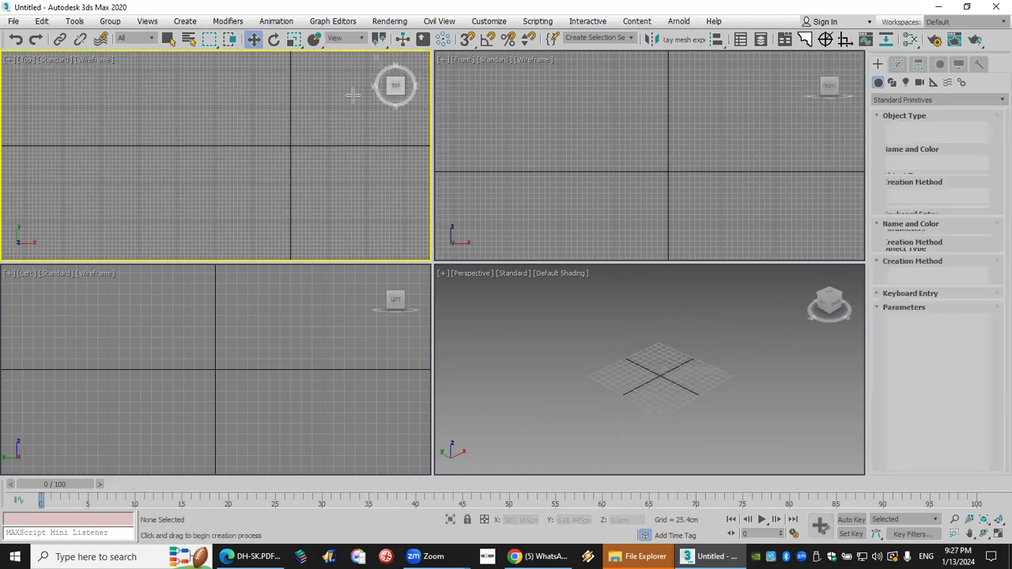
pyautogui.moveTo(291, 143); pyautogui.dragTo(331, 215)
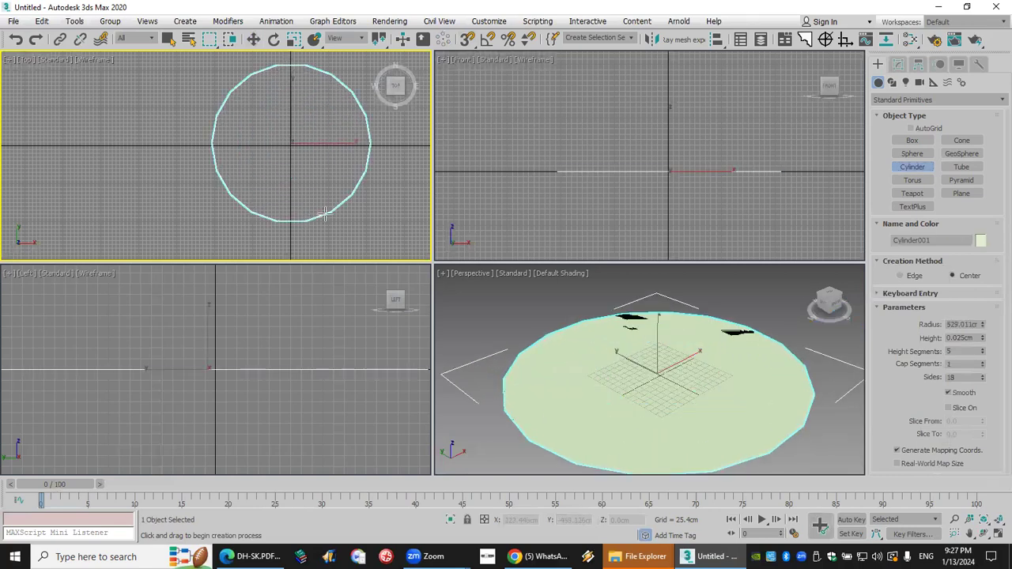
# Give the cylinder a height of about 38 cm and set its number of sides to 8
pyautogui.click(323, 197)
pyautogui.doubleClick(977, 378)
pyautogui.write('8')
pyautogui.press('Return')
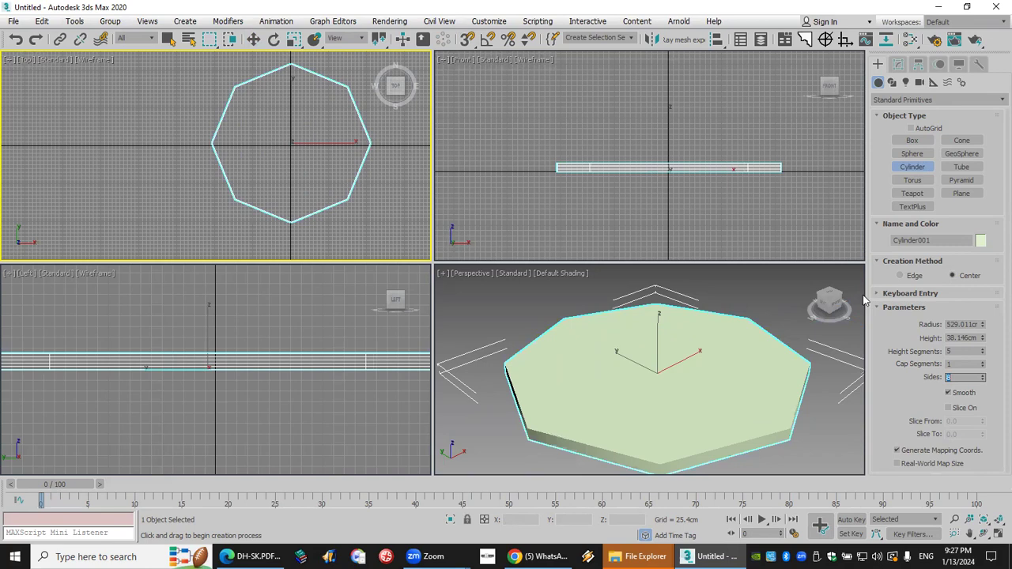
# Draw a long thin box about 38 cm by 632 cm beside the octagonal cylinder in the Top view
pyautogui.click(969, 534)
pyautogui.moveTo(372, 174); pyautogui.dragTo(305, 183)
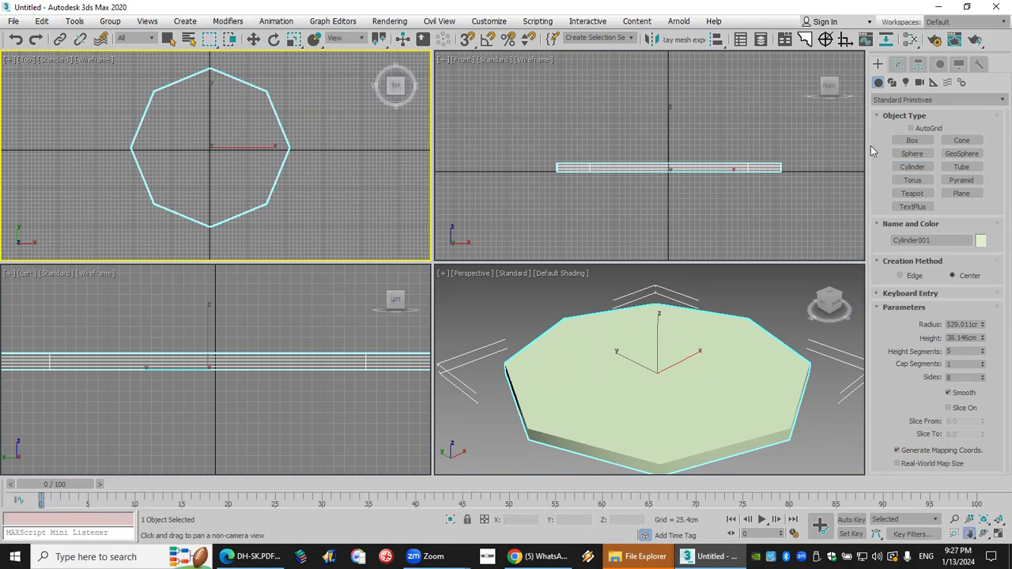
pyautogui.click(912, 140)
pyautogui.moveTo(282, 231); pyautogui.dragTo(374, 233)
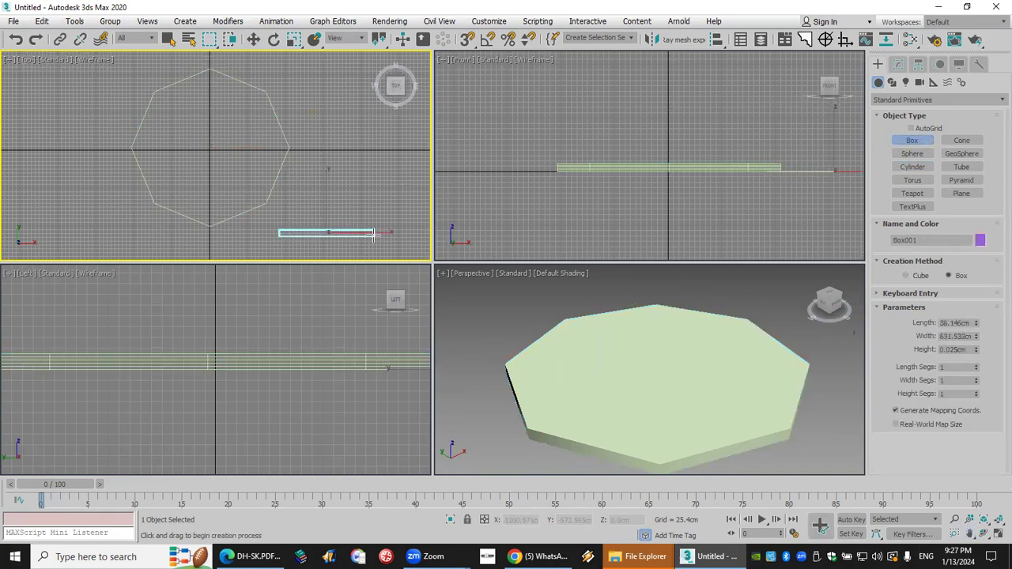
# Try to align the box with the octagon's lower-left edge by rotating and moving it, and delete the box
pyautogui.click(273, 39)
pyautogui.moveTo(349, 191); pyautogui.dragTo(206, 191)
pyautogui.click(254, 38)
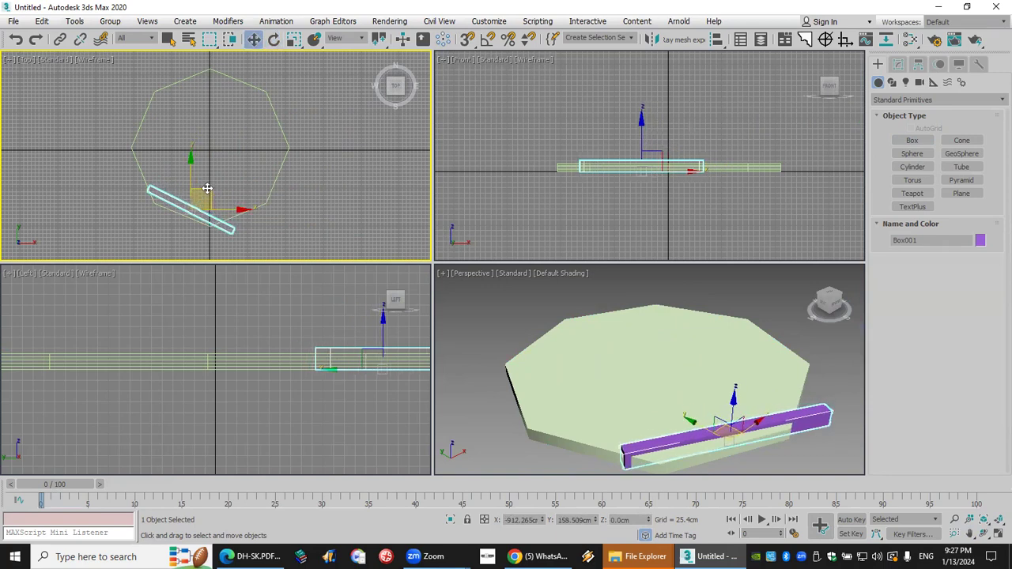
pyautogui.scroll(2, 189, 207)
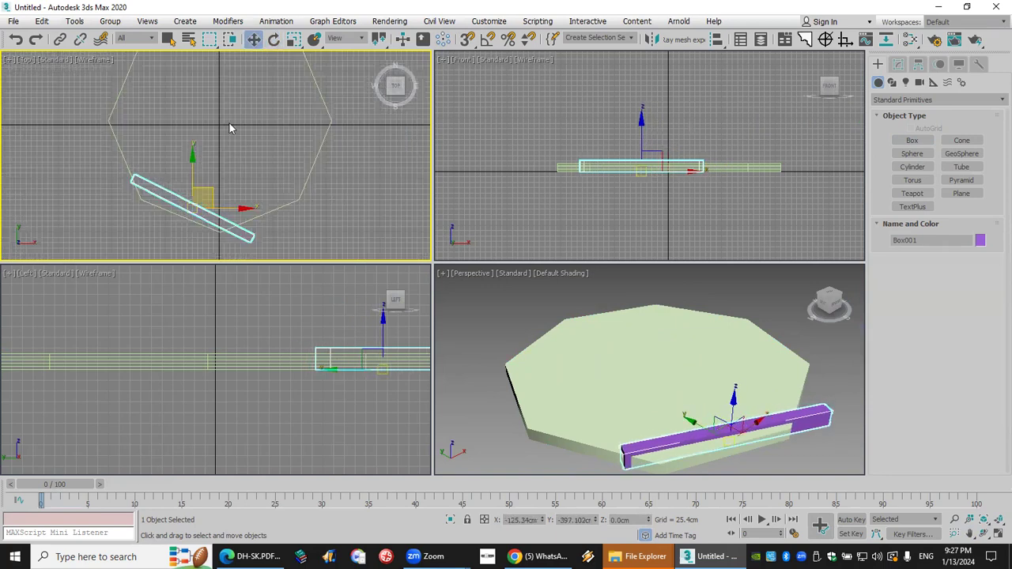
pyautogui.click(273, 38)
pyautogui.moveTo(234, 189); pyautogui.dragTo(235, 181)
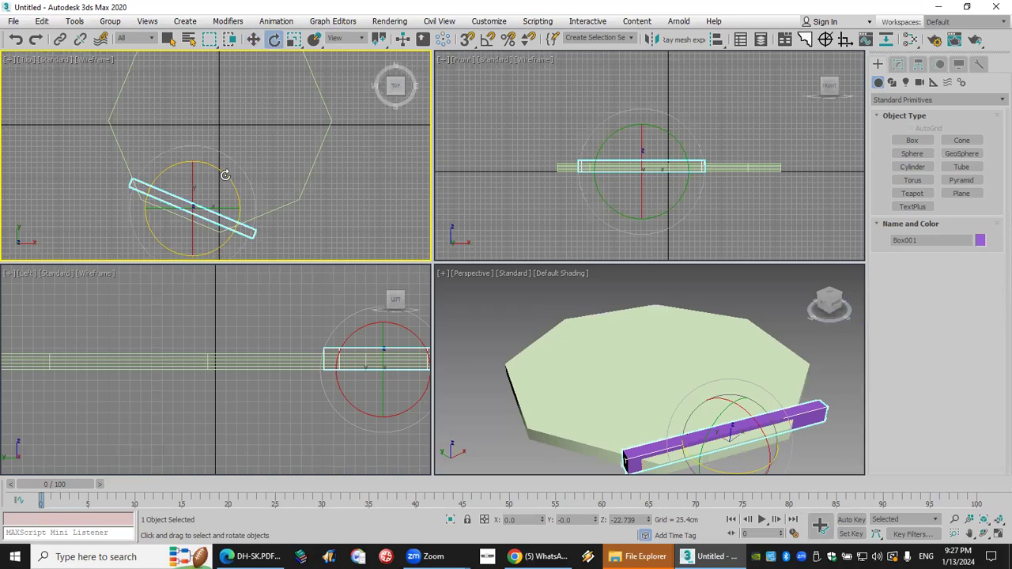
pyautogui.press('Delete')
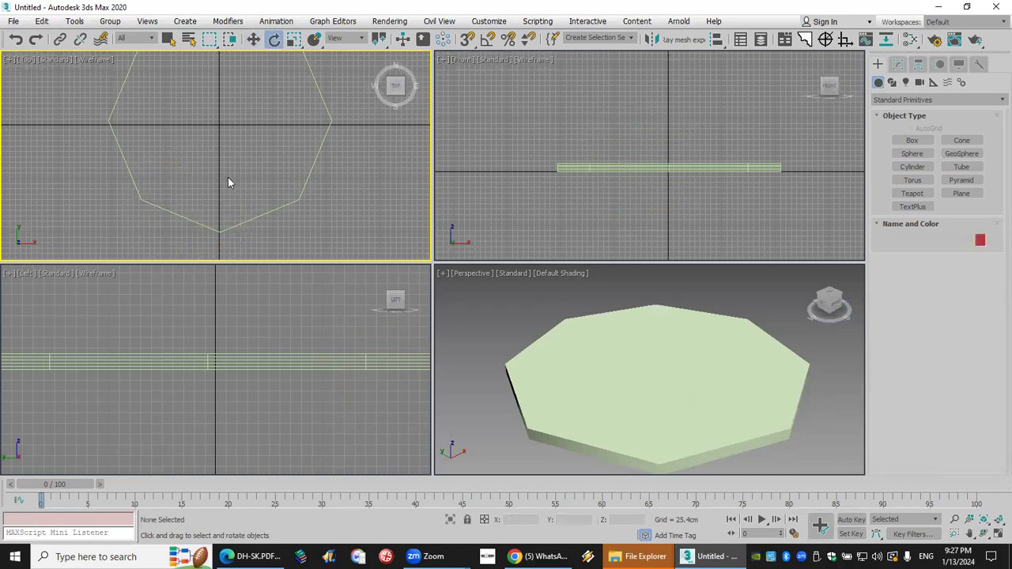
# Try rotating the octagonal cylinder about its centre in the Top view and undo the rotation
pyautogui.click(259, 214)
pyautogui.scroll(-4, 268, 166)
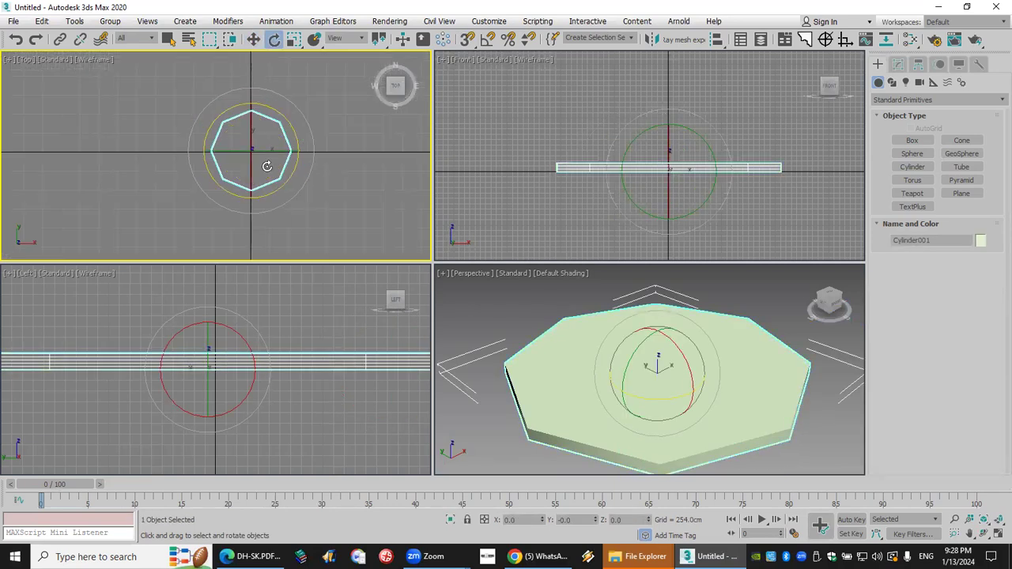
pyautogui.scroll(2, 267, 166)
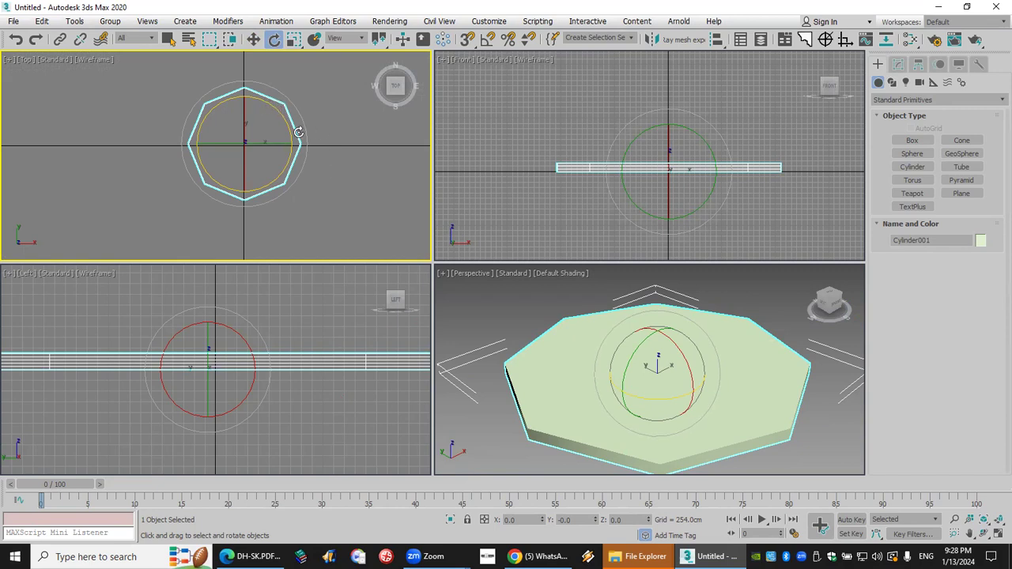
pyautogui.moveTo(278, 111); pyautogui.dragTo(301, 131)
pyautogui.click(16, 39)
# Draw an NGon with a radius of about 179 cm beside the cylinder in the Top view and set its sides to 11
pyautogui.scroll(2, 298, 85)
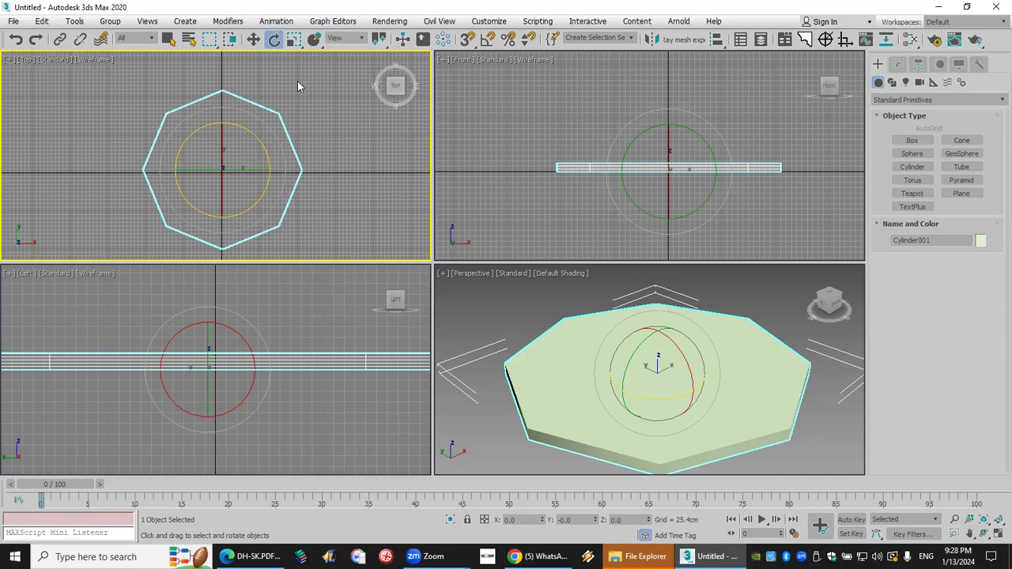
pyautogui.click(891, 82)
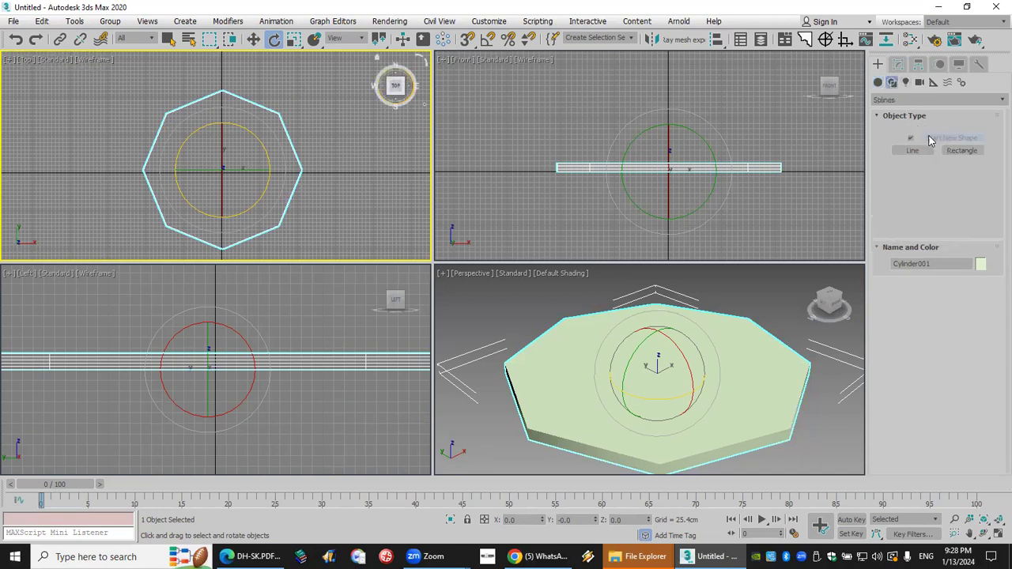
pyautogui.click(967, 205)
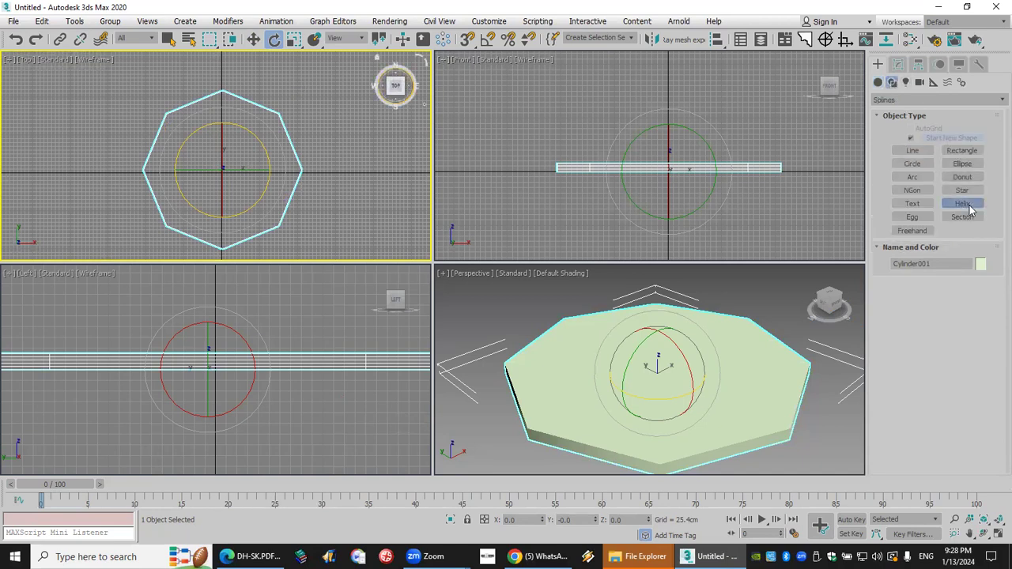
pyautogui.click(912, 191)
pyautogui.moveTo(383, 168); pyautogui.dragTo(395, 191)
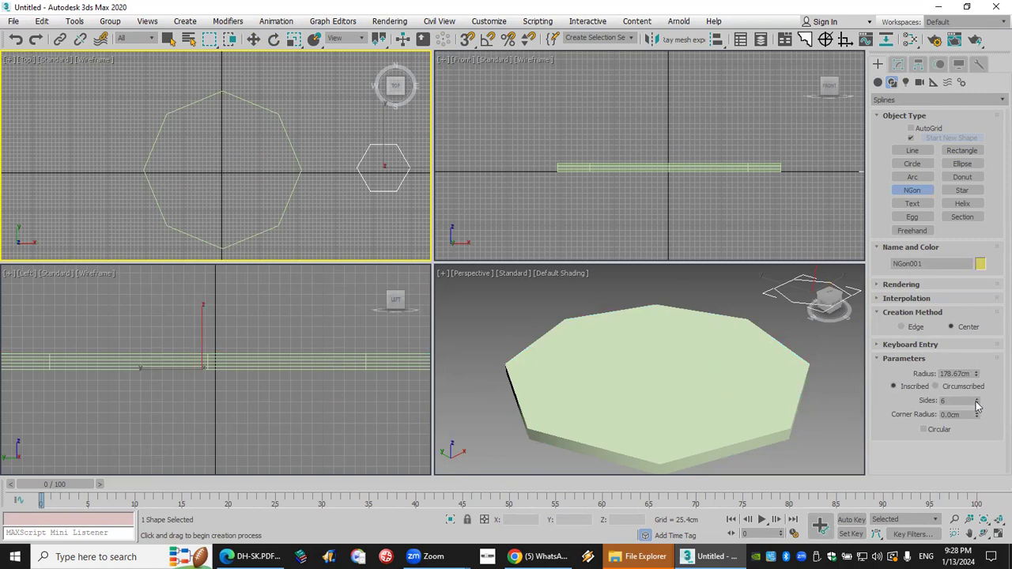
pyautogui.moveTo(978, 402); pyautogui.dragTo(979, 405)
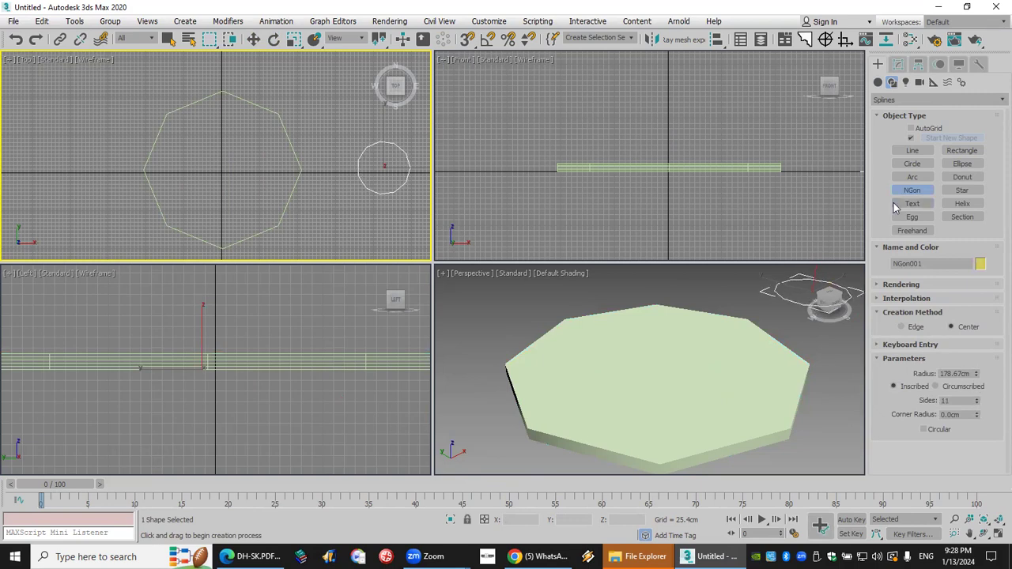
# Create a small Hose extended primitive about 102 cm high beside the NGon and frame it in the Perspective view
pyautogui.click(878, 82)
pyautogui.click(893, 101)
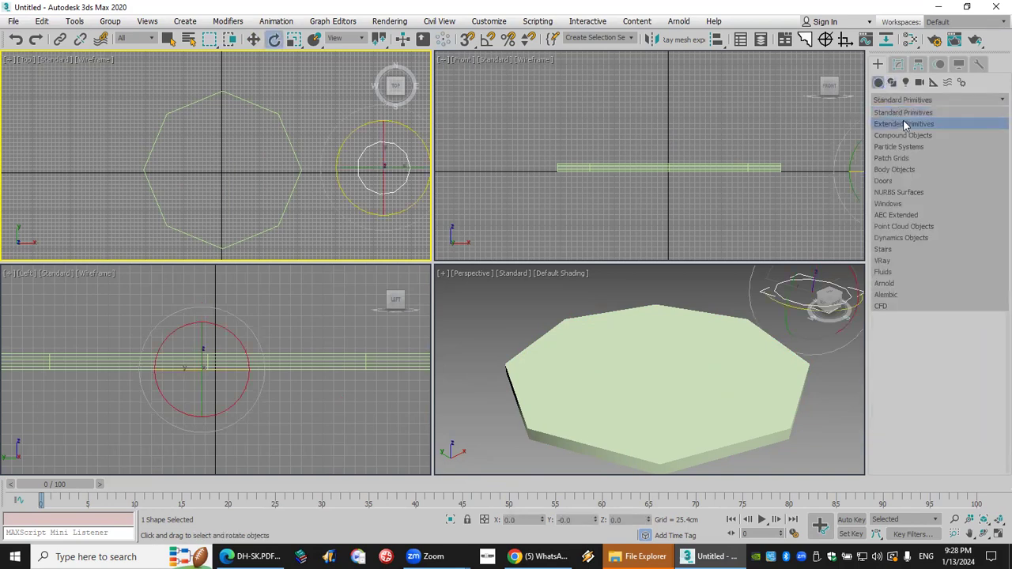
pyautogui.click(903, 124)
pyautogui.click(962, 207)
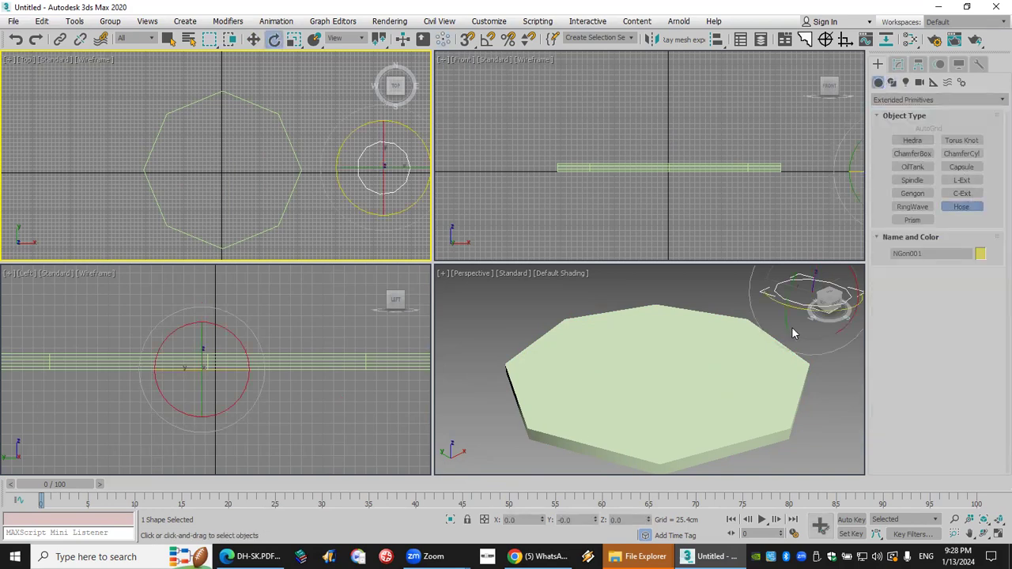
pyautogui.click(355, 199)
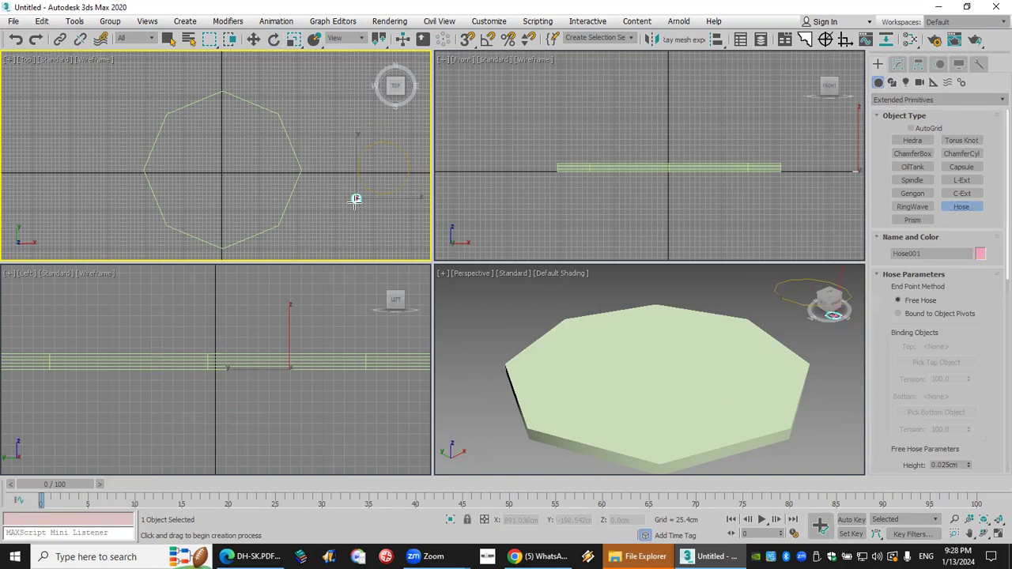
pyautogui.click(400, 224)
pyautogui.scroll(-5, 613, 340)
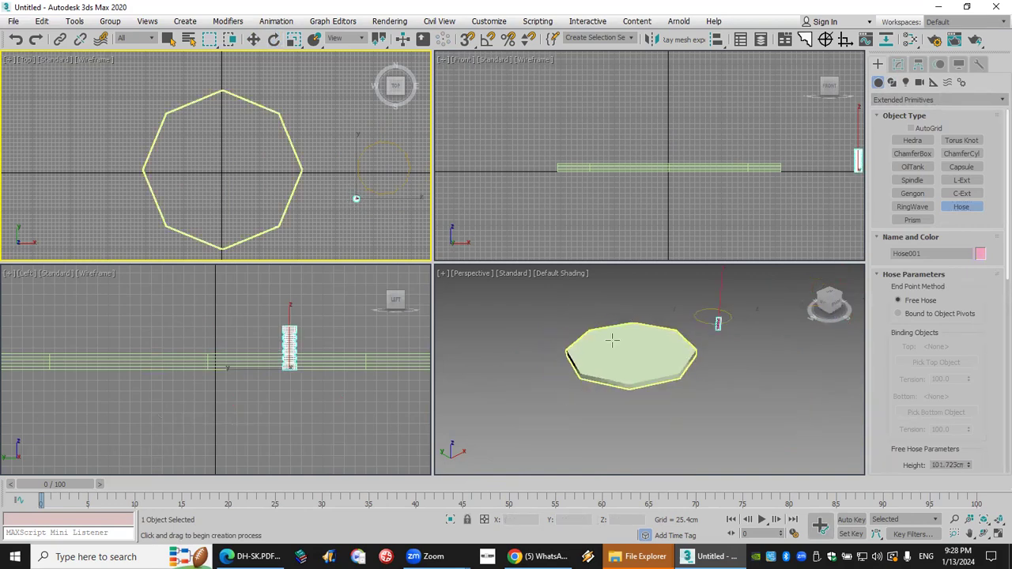
pyautogui.press('z')
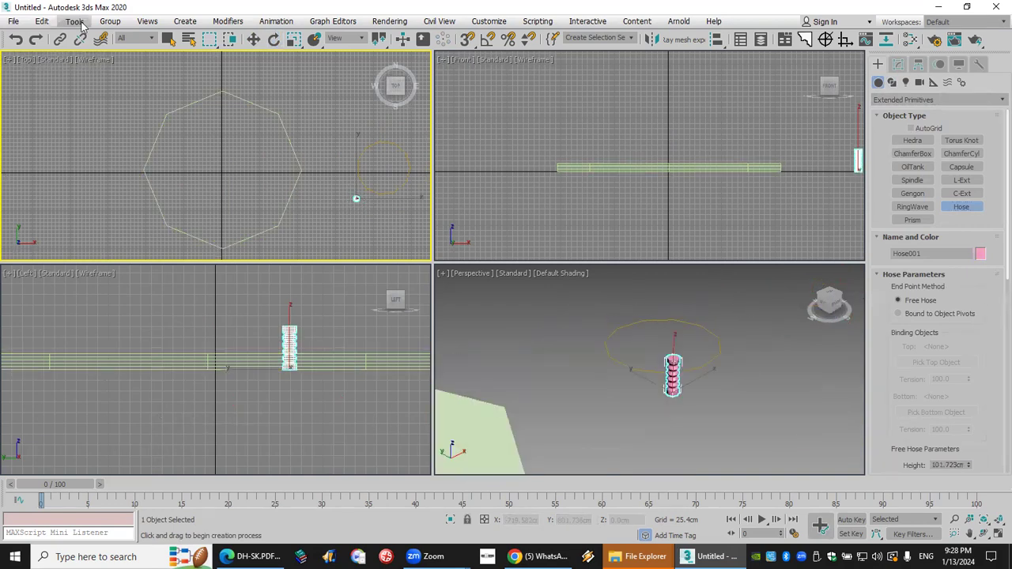
# Try distributing 28 instances of the hose evenly along the NGon path with the Spacing Tool
pyautogui.click(70, 24)
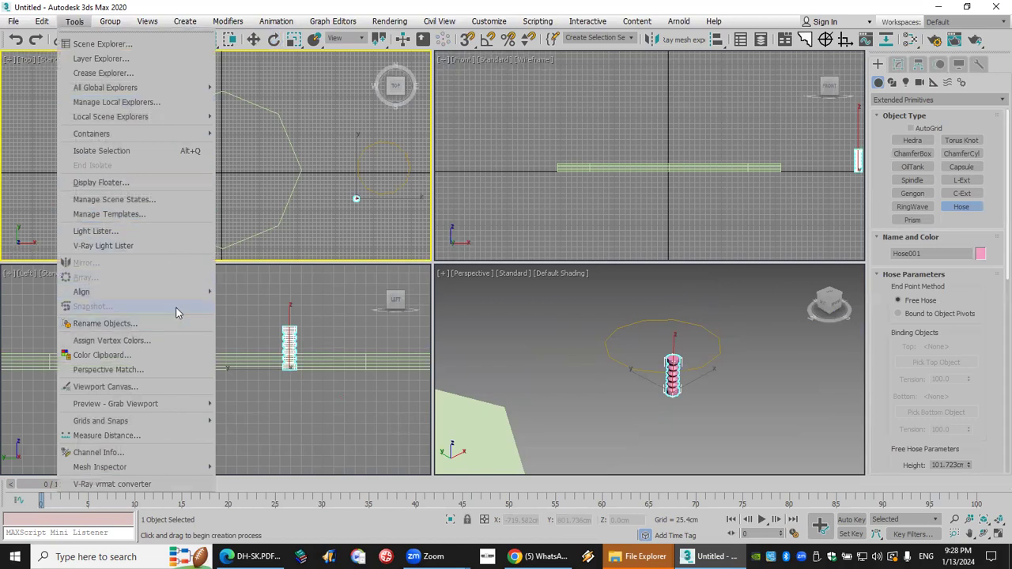
pyautogui.moveTo(179, 292)
pyautogui.click(261, 322)
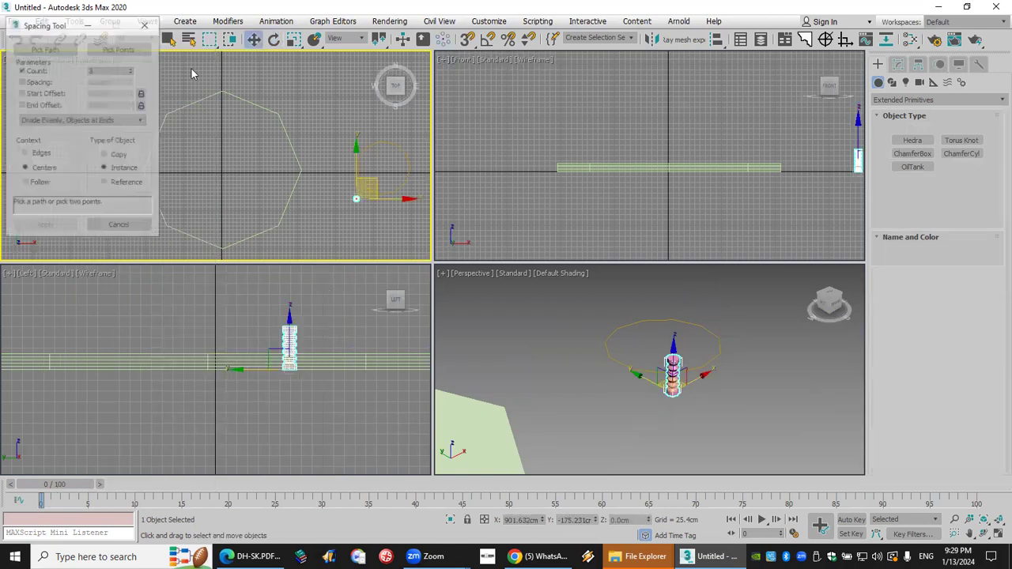
pyautogui.click(46, 49)
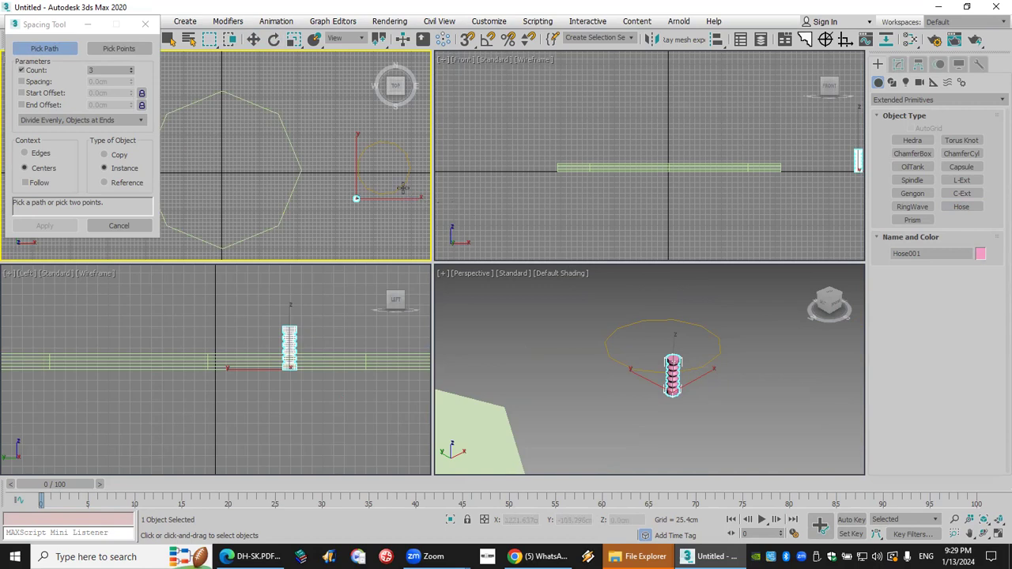
pyautogui.click(297, 179)
pyautogui.moveTo(130, 71); pyautogui.dragTo(148, 55)
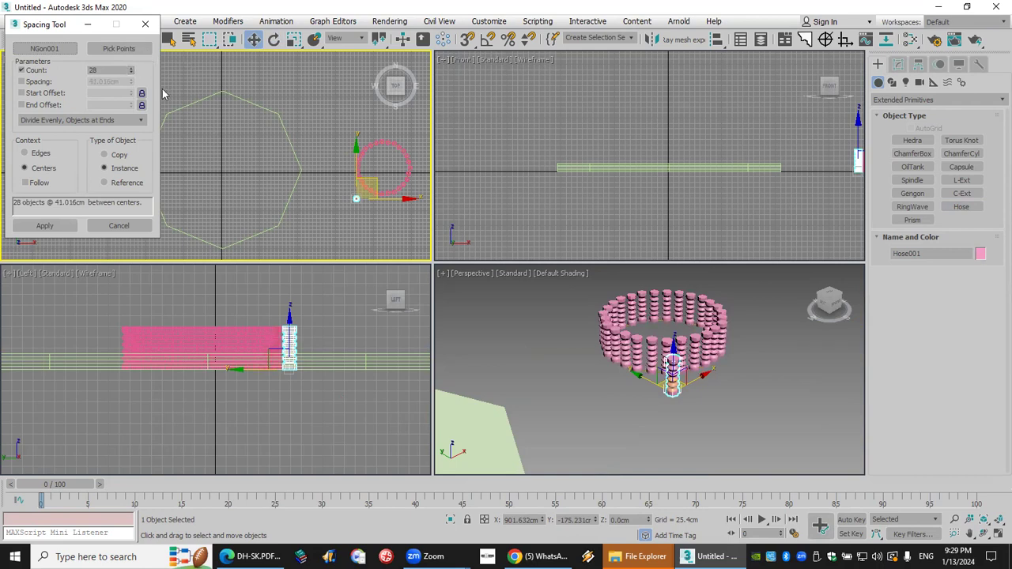
pyautogui.click(120, 225)
# Discard the current objects and reset the scene to an empty one
pyautogui.click(14, 21)
pyautogui.click(67, 71)
pyautogui.click(514, 307)
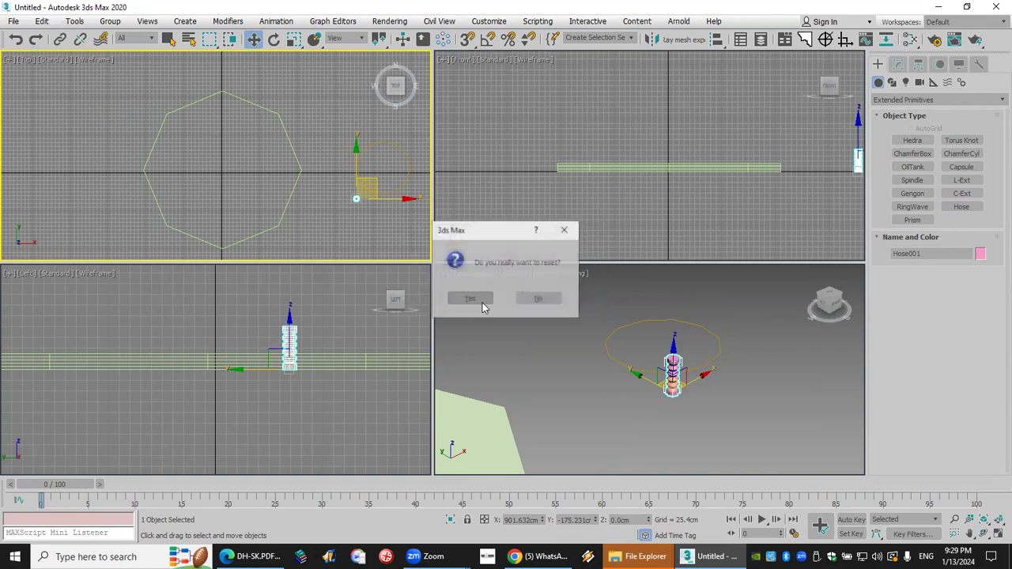
pyautogui.click(476, 302)
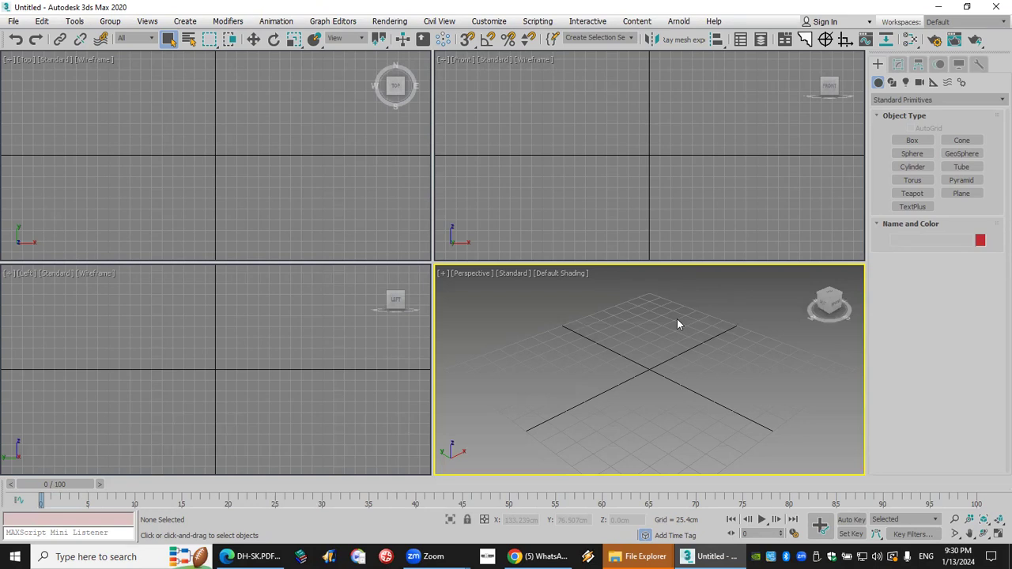
# Set the Box primitive to the Cube creation method and enter a keyboard-entry length of 10 cm
pyautogui.click(913, 140)
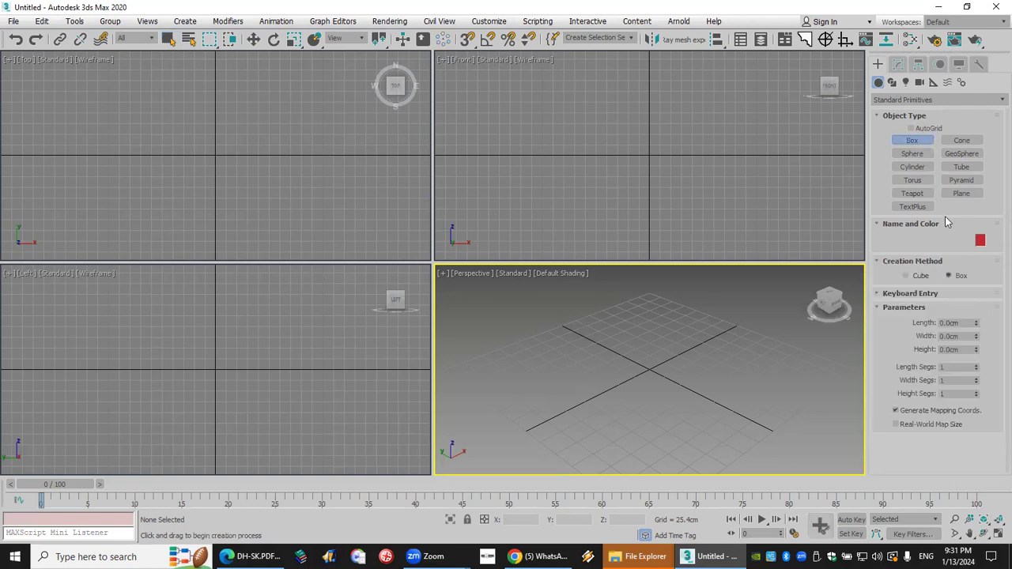
pyautogui.click(925, 295)
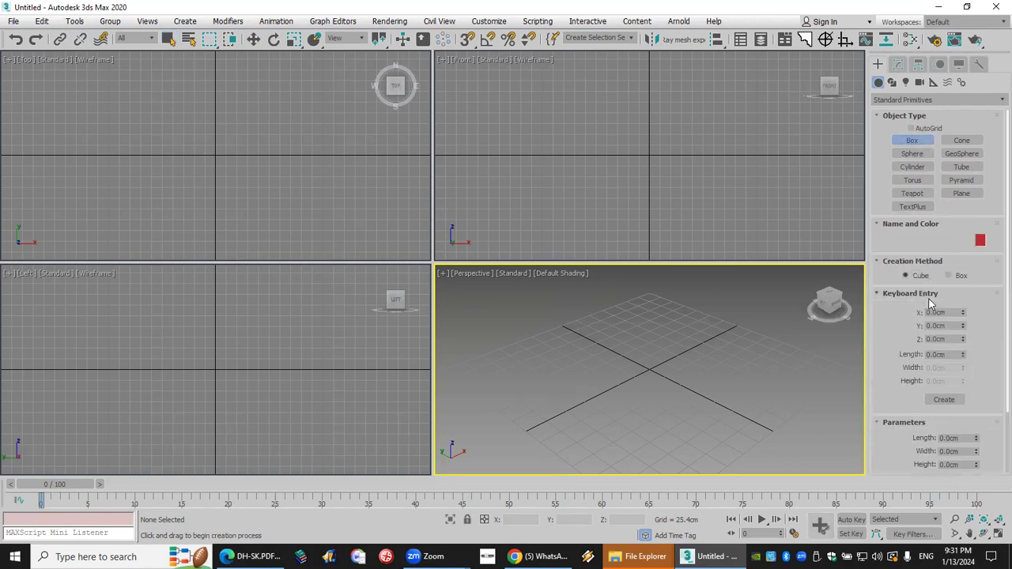
pyautogui.click(952, 355)
pyautogui.write('10')
pyautogui.press('Return')
# Try to open the Array tool with nothing selected
pyautogui.click(74, 22)
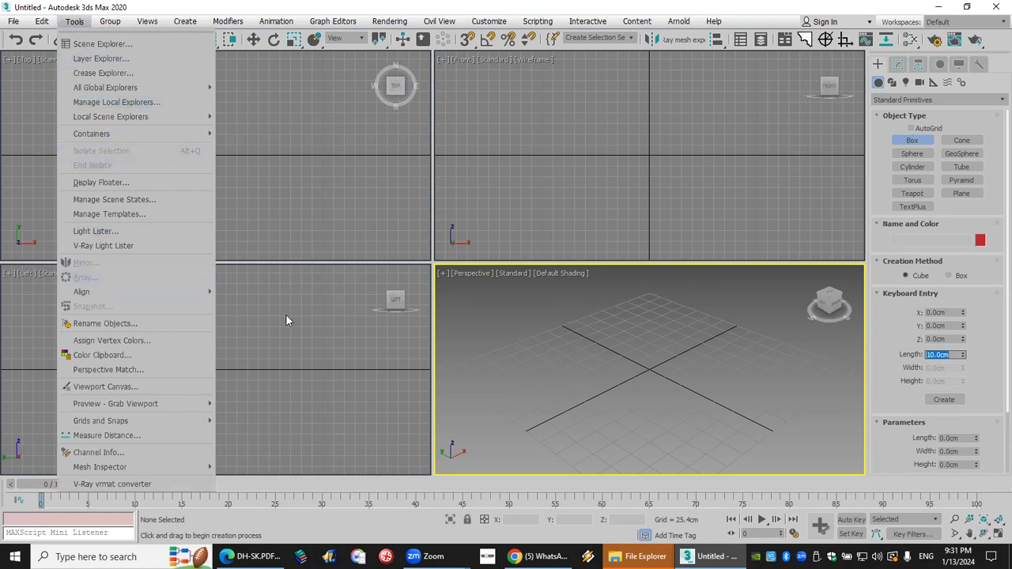
pyautogui.click(679, 367)
pyautogui.rightClick(662, 333)
pyautogui.rightClick(73, 25)
pyautogui.click(74, 22)
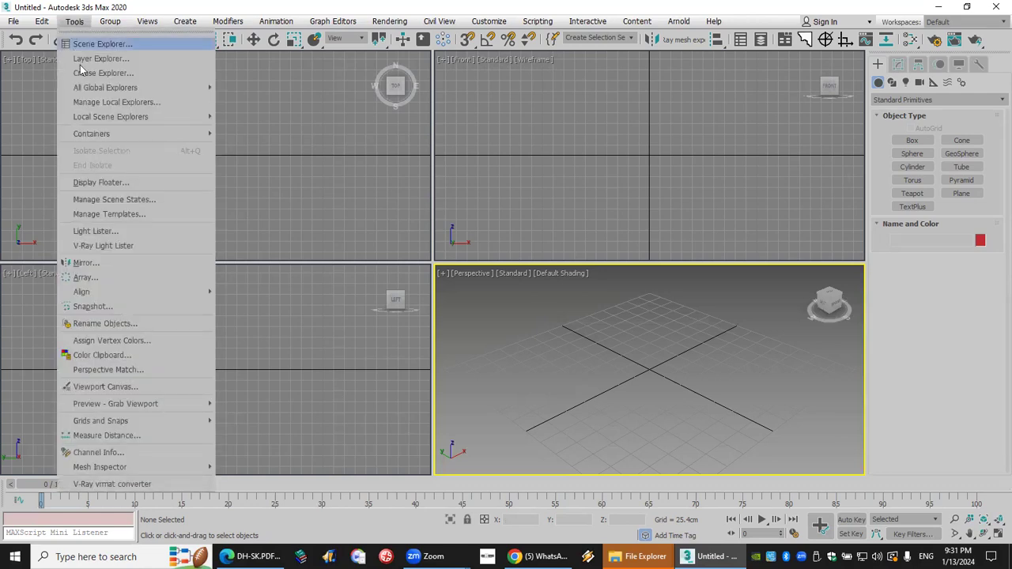
pyautogui.click(148, 279)
pyautogui.click(668, 361)
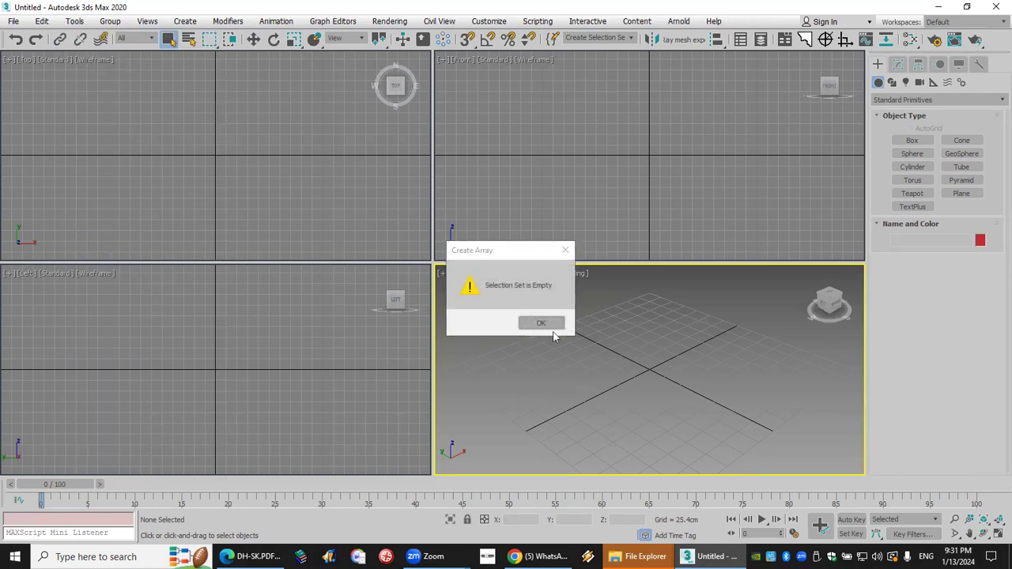
pyautogui.click(541, 323)
# Create a 10 cm cube at the origin using keyboard entry
pyautogui.click(911, 140)
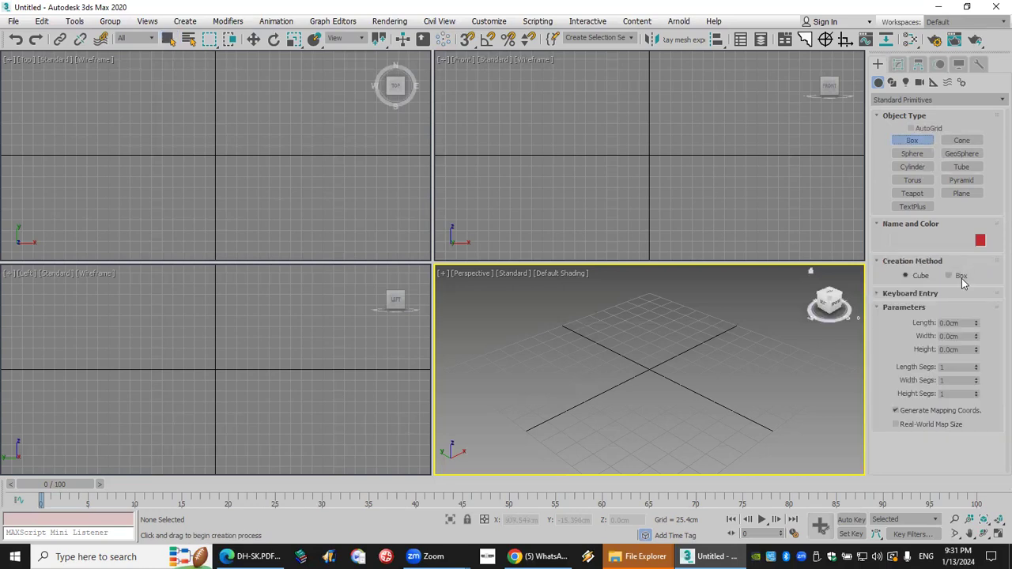
pyautogui.click(910, 293)
pyautogui.click(944, 354)
pyautogui.write('10.0cm')
pyautogui.press('Return')
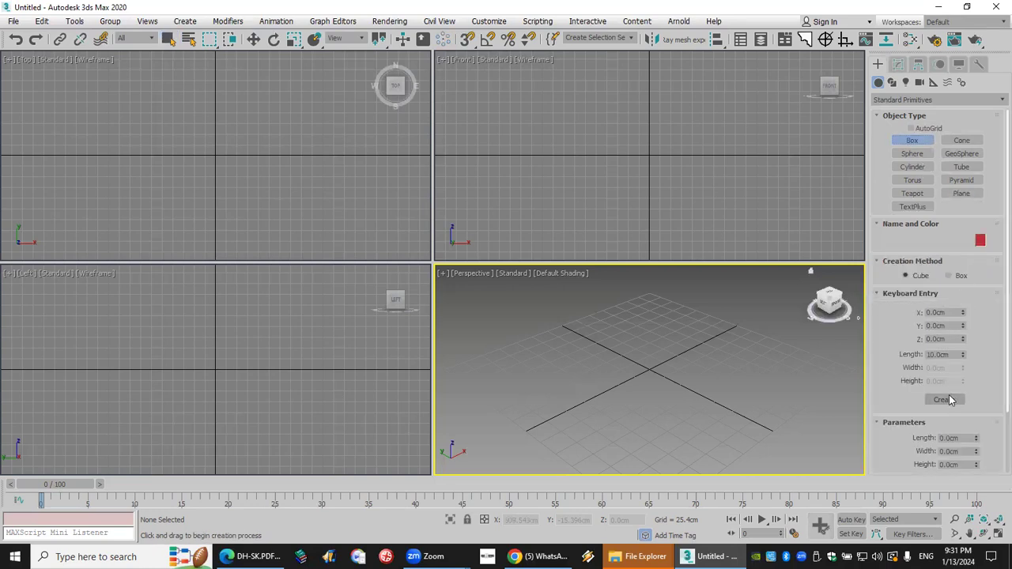
pyautogui.click(953, 399)
# Open the Array tool for the cube from the Top view and turn on the live preview
pyautogui.rightClick(167, 156)
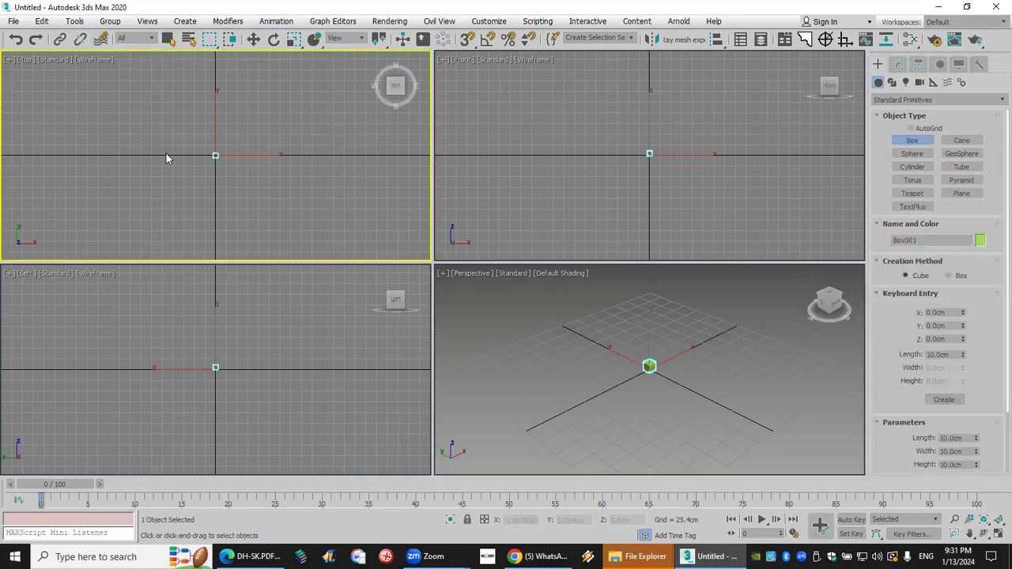
pyautogui.click(75, 20)
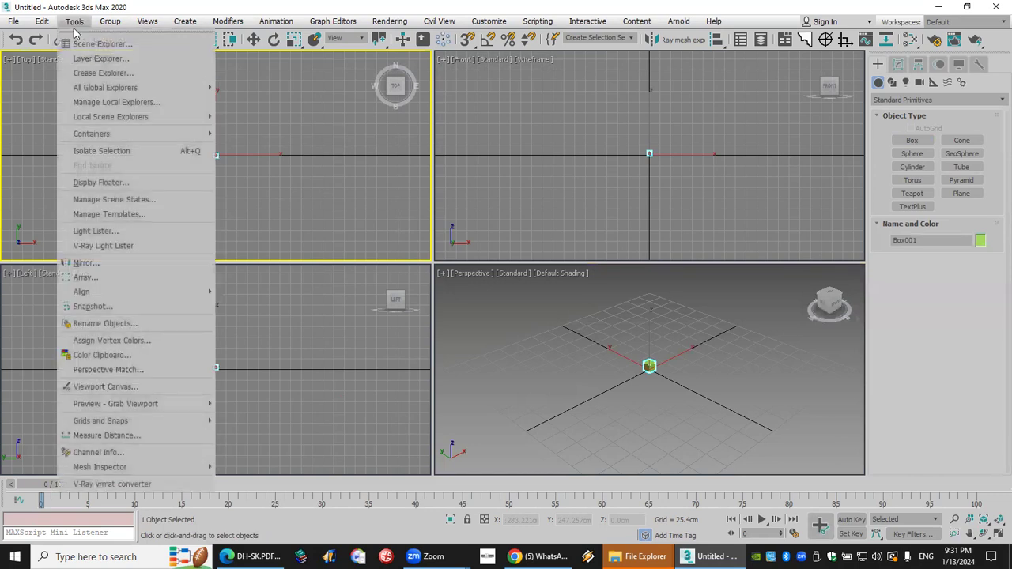
pyautogui.click(137, 281)
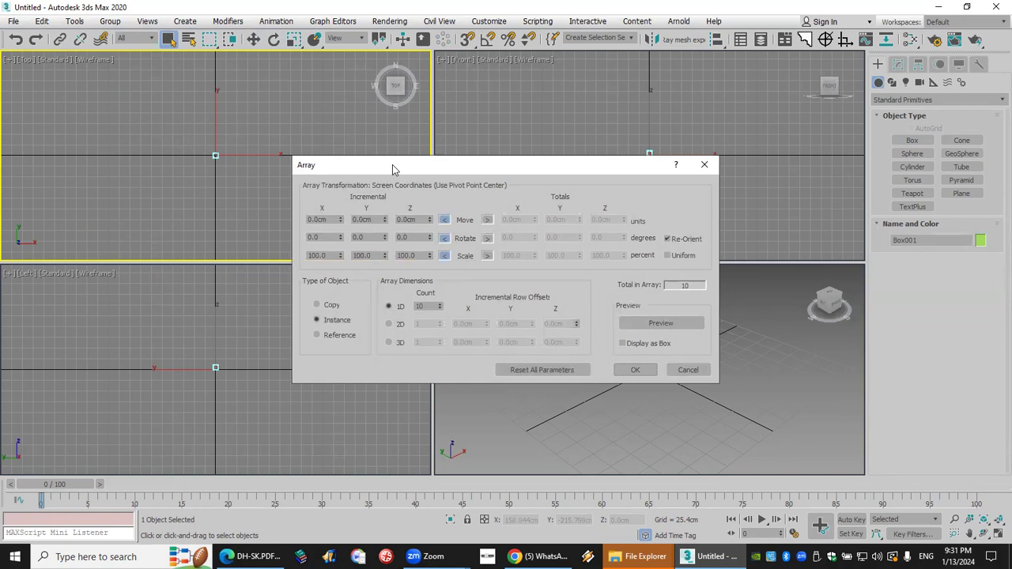
pyautogui.moveTo(393, 169); pyautogui.dragTo(538, 41)
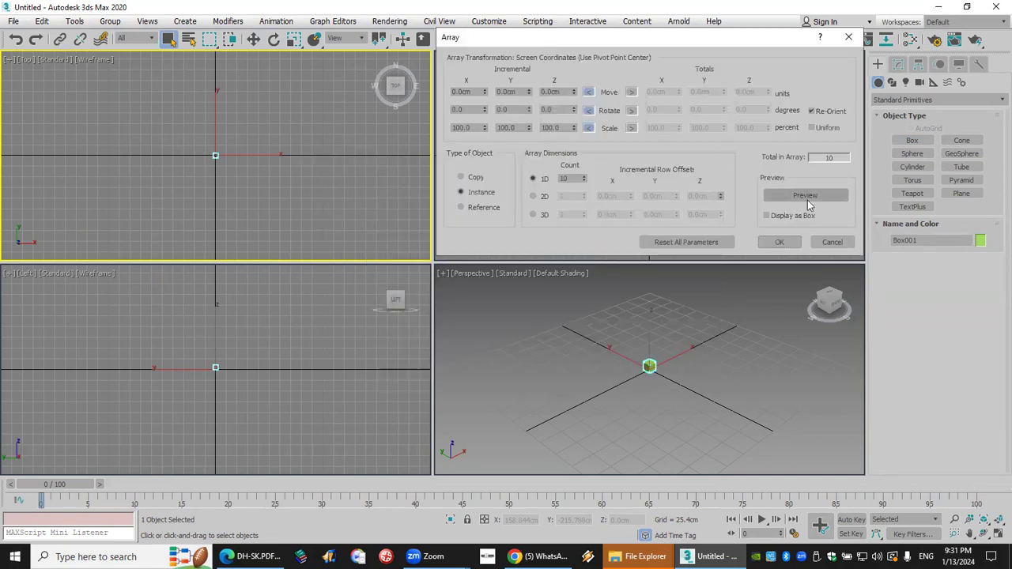
pyautogui.click(814, 202)
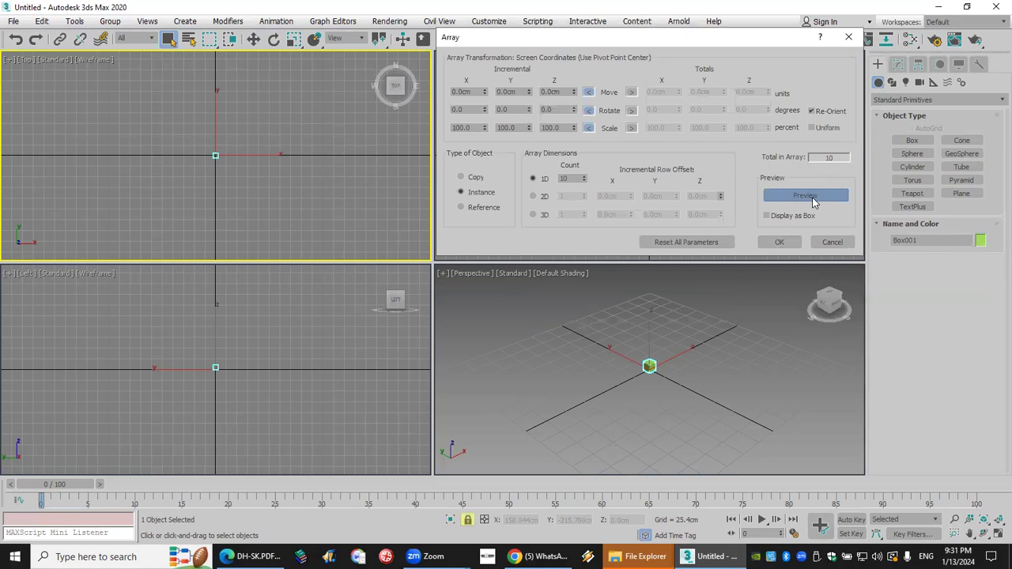
# Set up a 1D array of 5 copies of the cube with a 20 cm incremental move along X
pyautogui.doubleClick(576, 180)
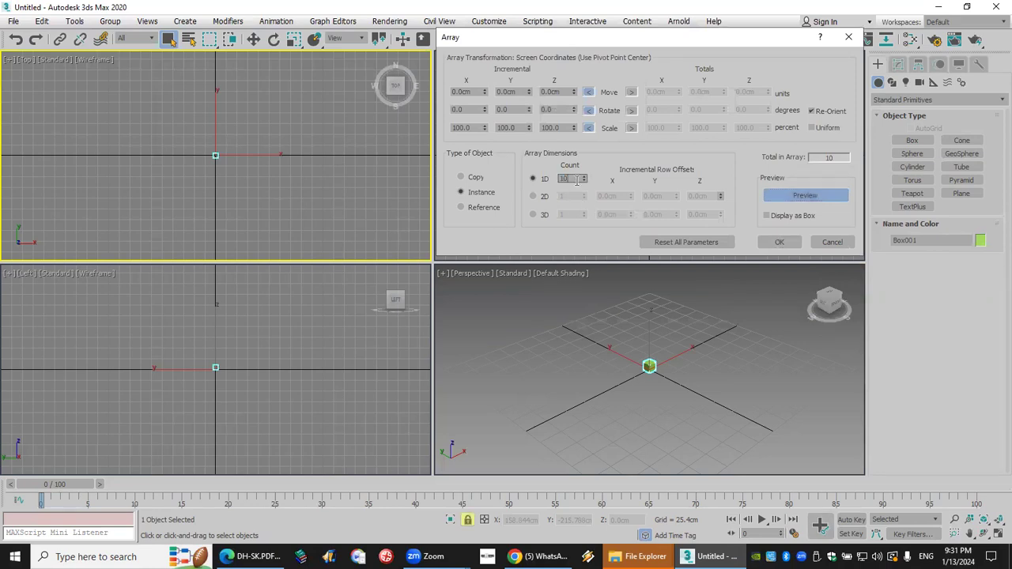
pyautogui.doubleClick(576, 180)
pyautogui.write('5')
pyautogui.click(468, 178)
pyautogui.click(475, 92)
pyautogui.doubleClick(475, 91)
pyautogui.write('20')
pyautogui.press('Return')
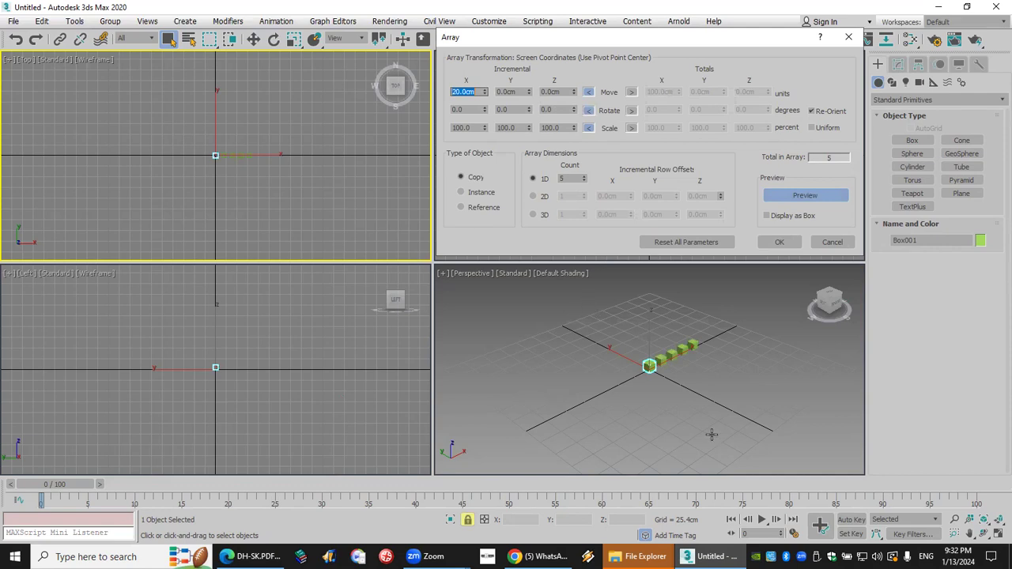
# Extend the array to 2D with 5 rows offset by 20 cm along Y
pyautogui.click(540, 198)
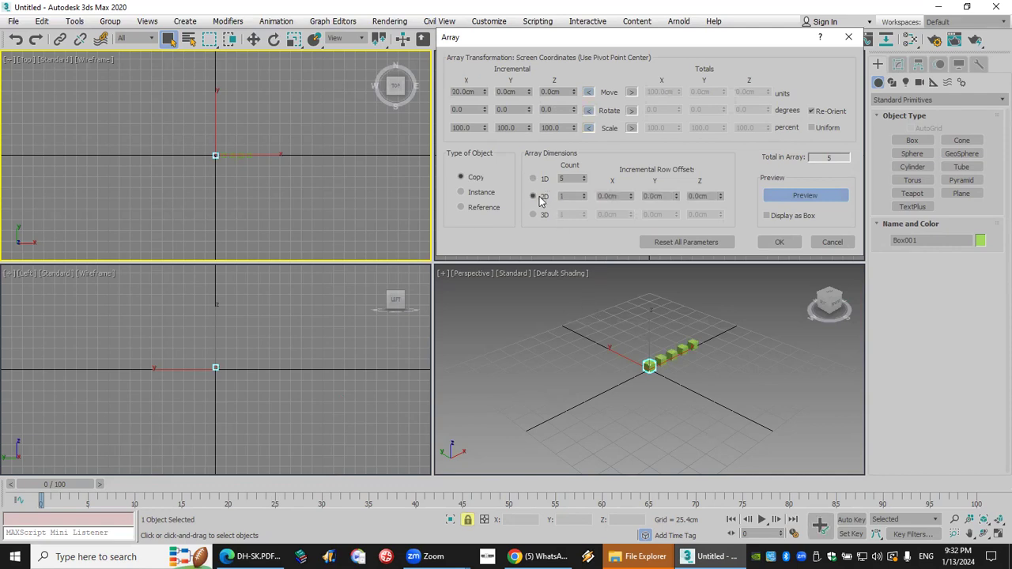
pyautogui.doubleClick(656, 196)
pyautogui.write('20')
pyautogui.press('Return')
pyautogui.click(584, 193)
pyautogui.click(583, 194)
pyautogui.click(584, 194)
pyautogui.click(584, 194)
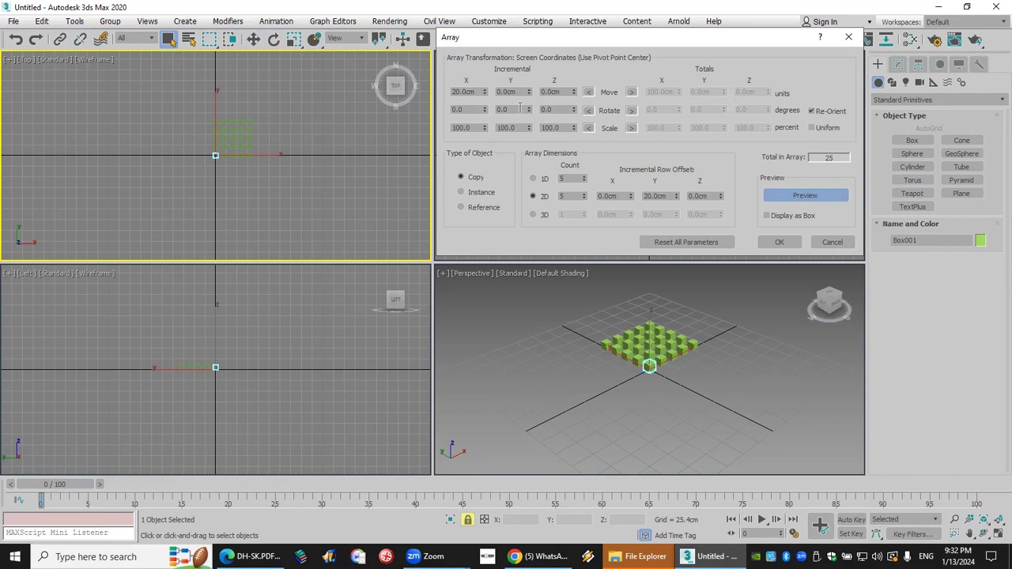
# Try a 20 cm incremental Y move on the 1D array, reset it to 0 and return to the 2D array
pyautogui.click(544, 179)
pyautogui.doubleClick(518, 91)
pyautogui.write('20')
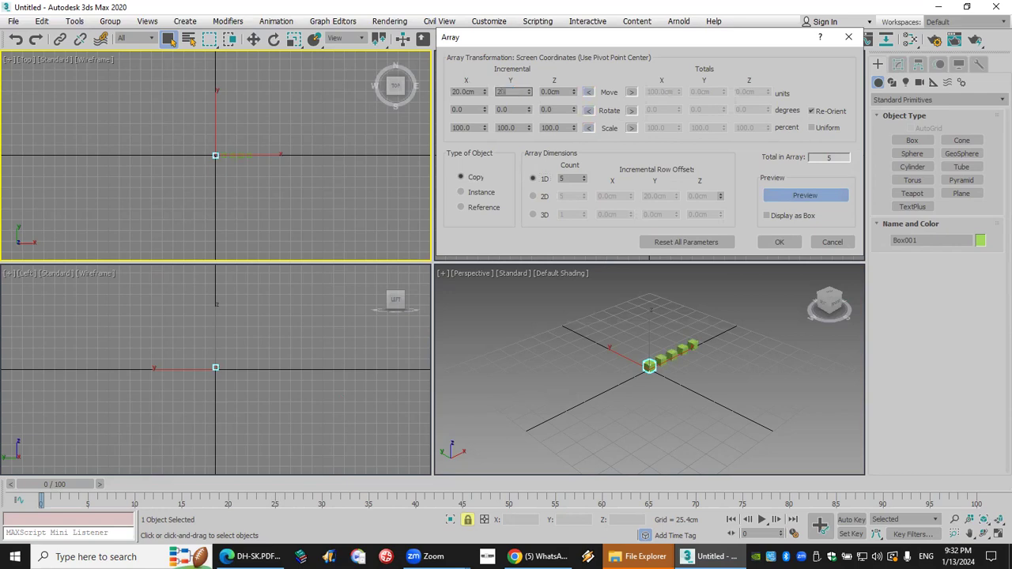
pyautogui.press('Return')
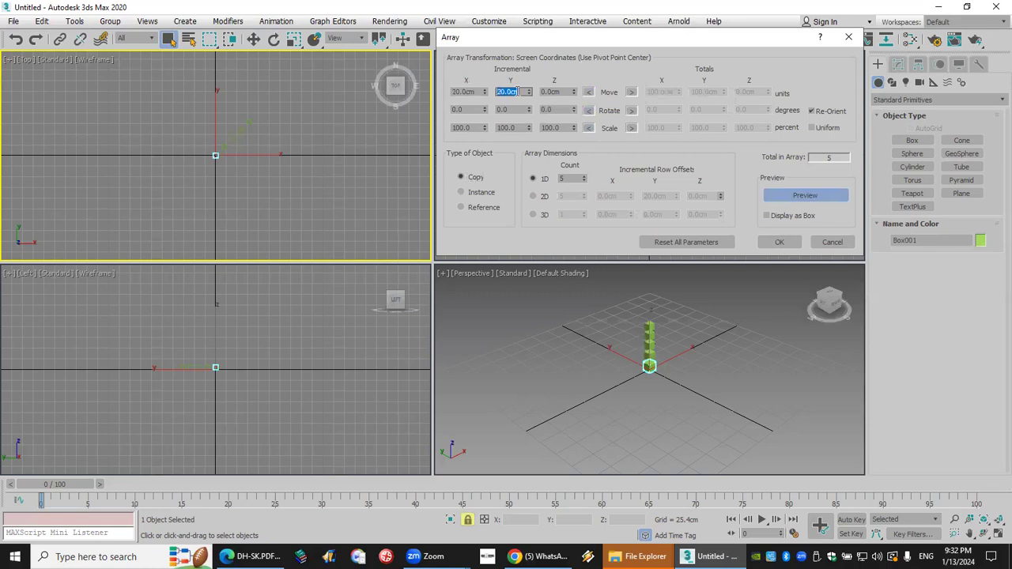
pyautogui.write('0')
pyautogui.press('Return')
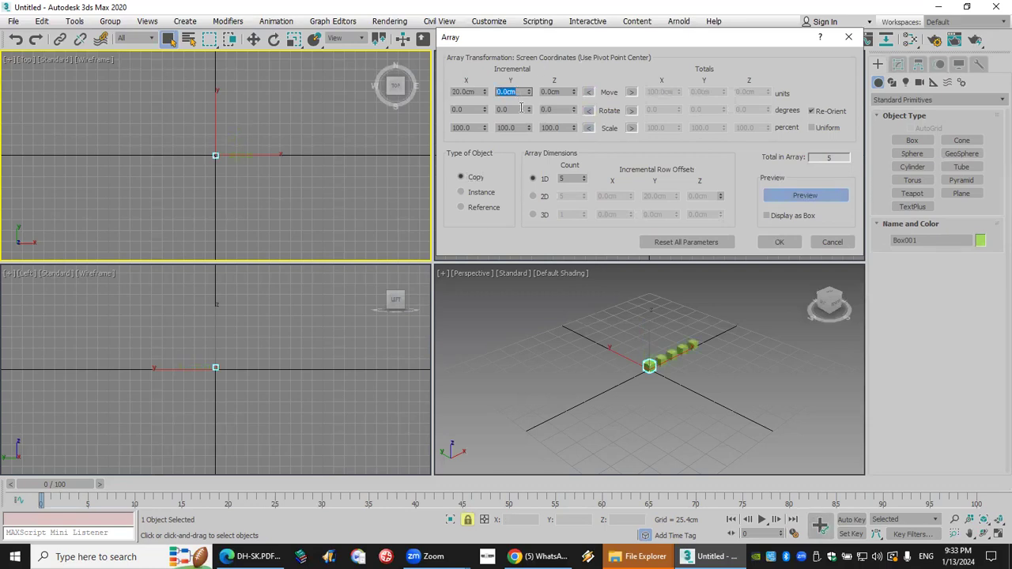
pyautogui.click(543, 199)
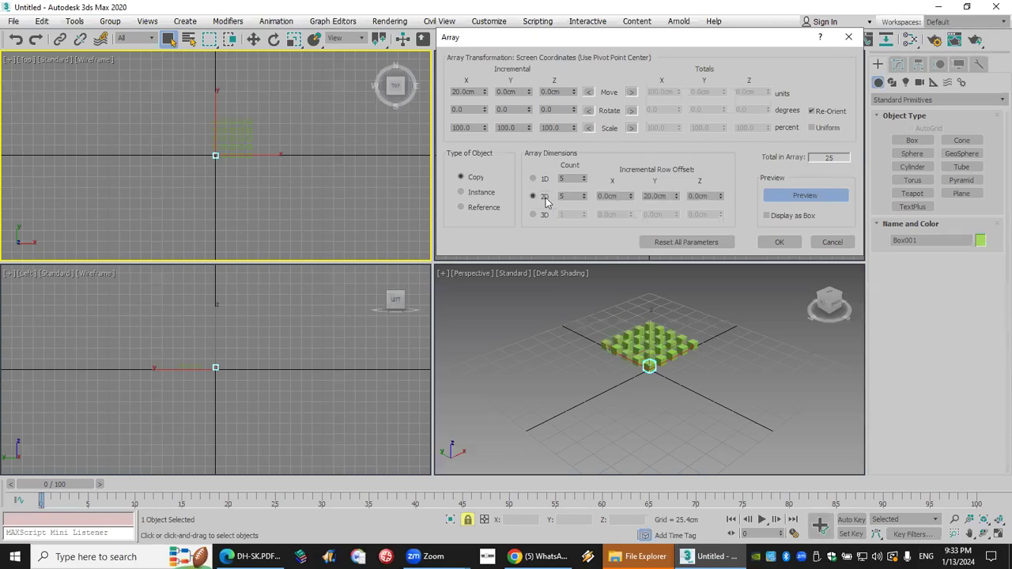
# Extend the array to 3D with 6 layers offset by 20 cm along Z
pyautogui.click(541, 218)
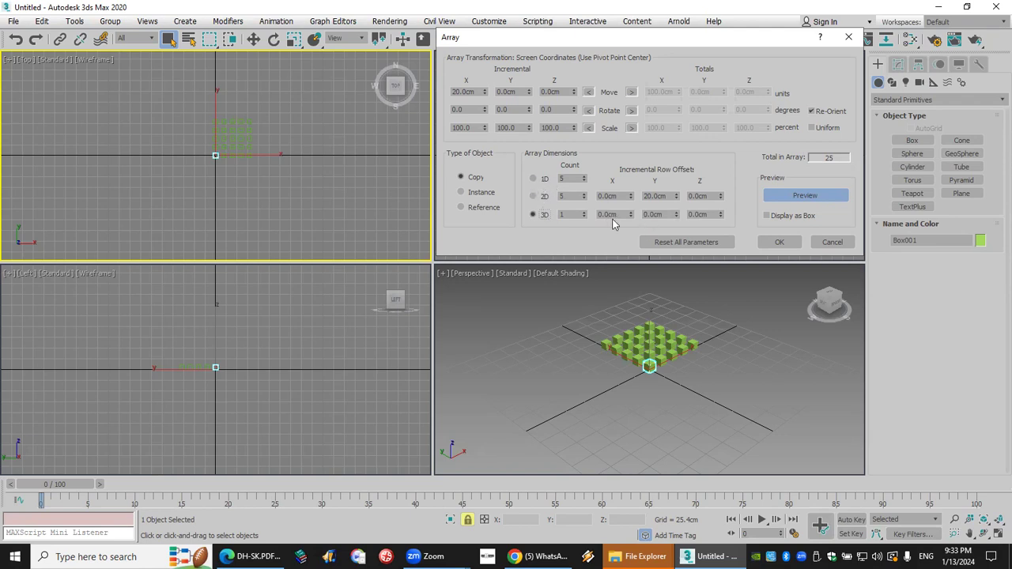
pyautogui.doubleClick(706, 214)
pyautogui.write('20')
pyautogui.press('Return')
pyautogui.click(583, 212)
pyautogui.click(583, 211)
pyautogui.click(583, 212)
pyautogui.click(583, 211)
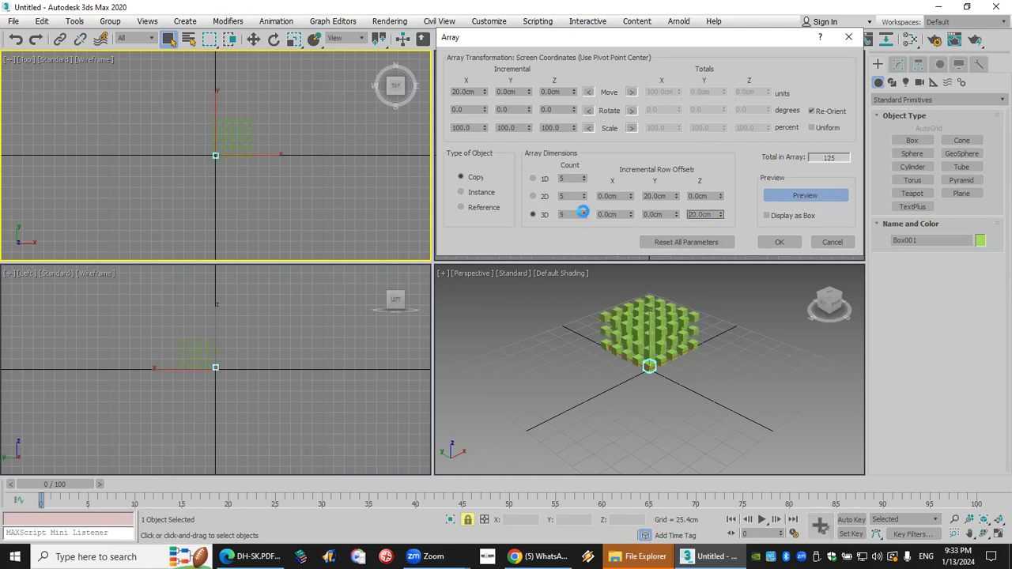
pyautogui.click(584, 211)
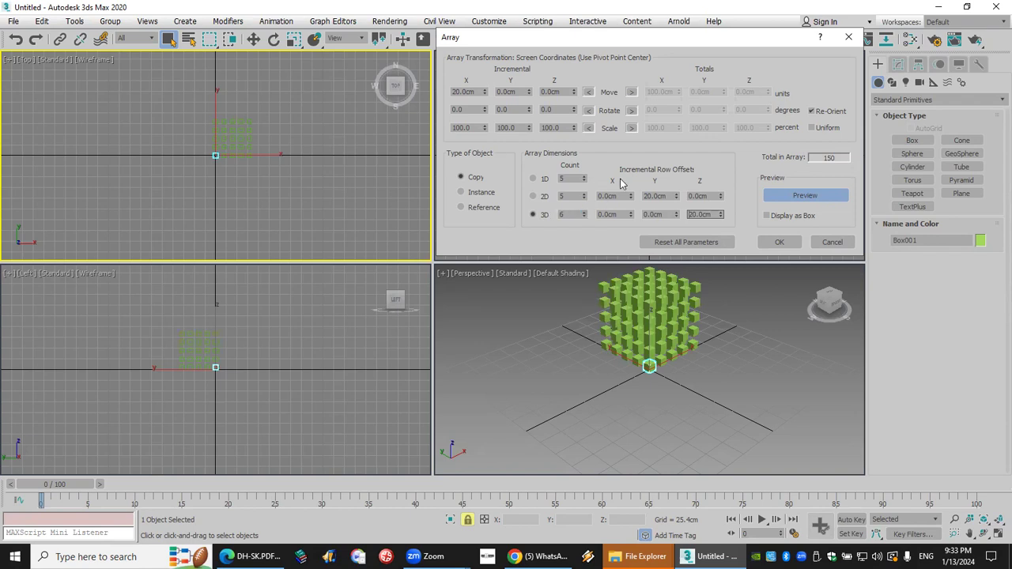
# Discard the array without applying it and delete the cube from the scene
pyautogui.click(543, 182)
pyautogui.click(534, 215)
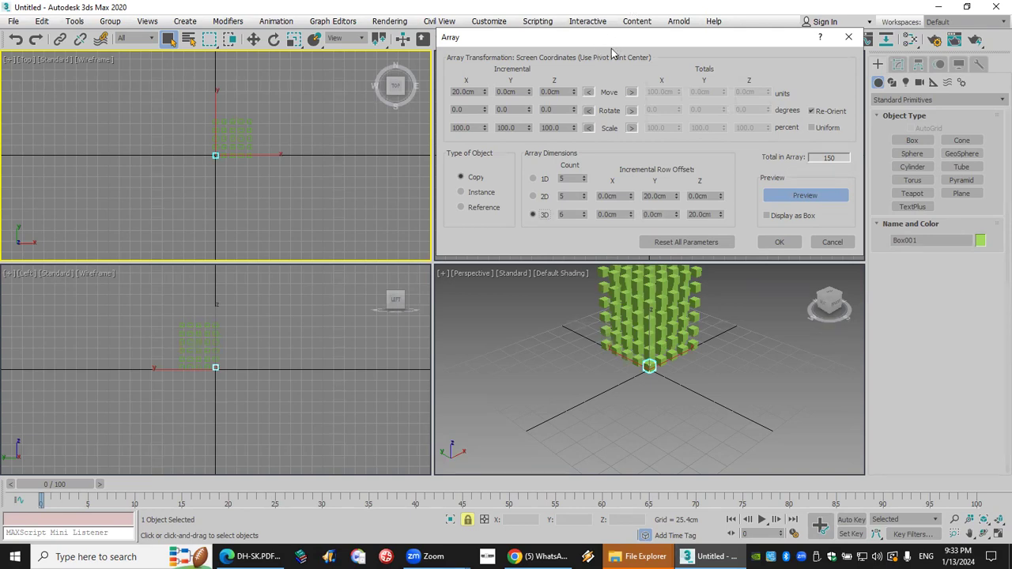
pyautogui.moveTo(616, 38); pyautogui.dragTo(453, 146)
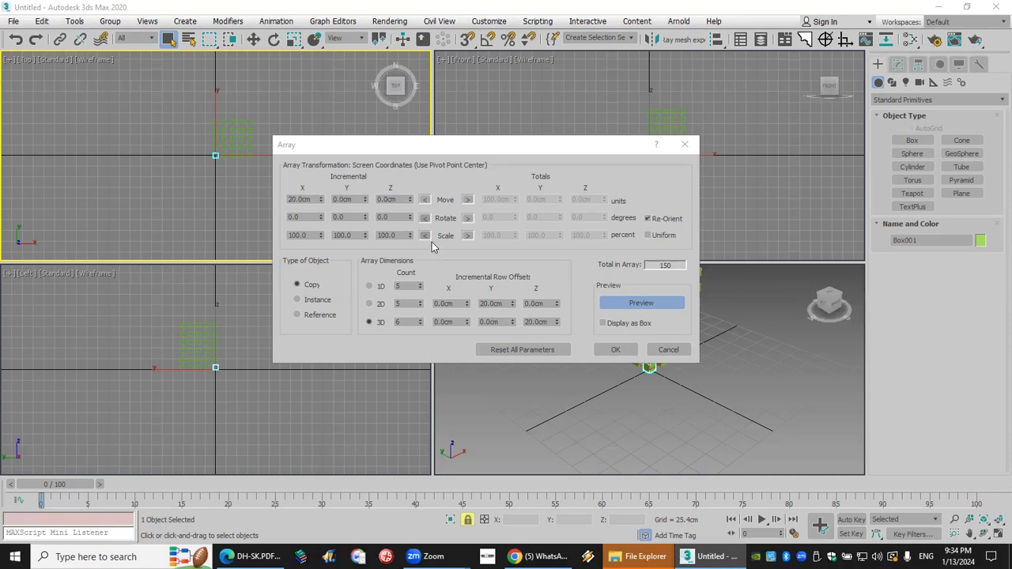
pyautogui.click(669, 349)
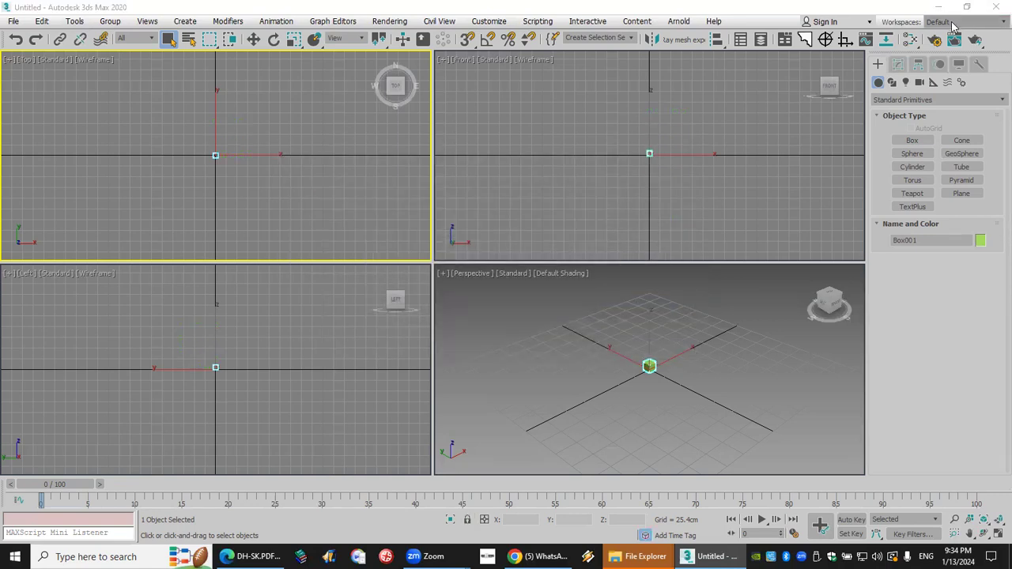
pyautogui.moveTo(239, 144); pyautogui.dragTo(112, 203)
pyautogui.press('Delete')
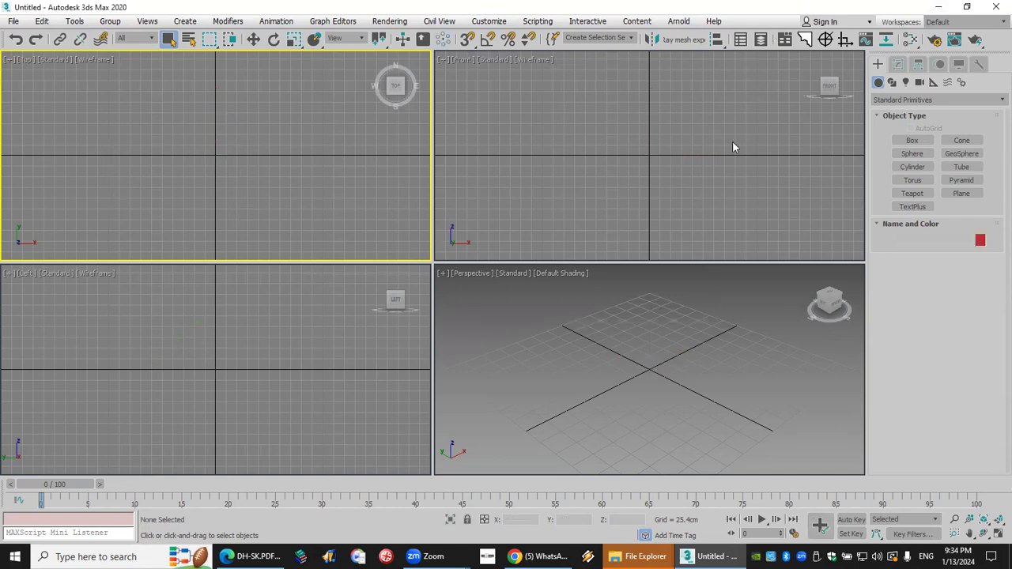
# Draw a cylinder centred on the origin in the Top view, about 102 cm in radius and 465 cm high
pyautogui.click(912, 140)
pyautogui.click(926, 167)
pyautogui.moveTo(216, 154); pyautogui.dragTo(252, 184)
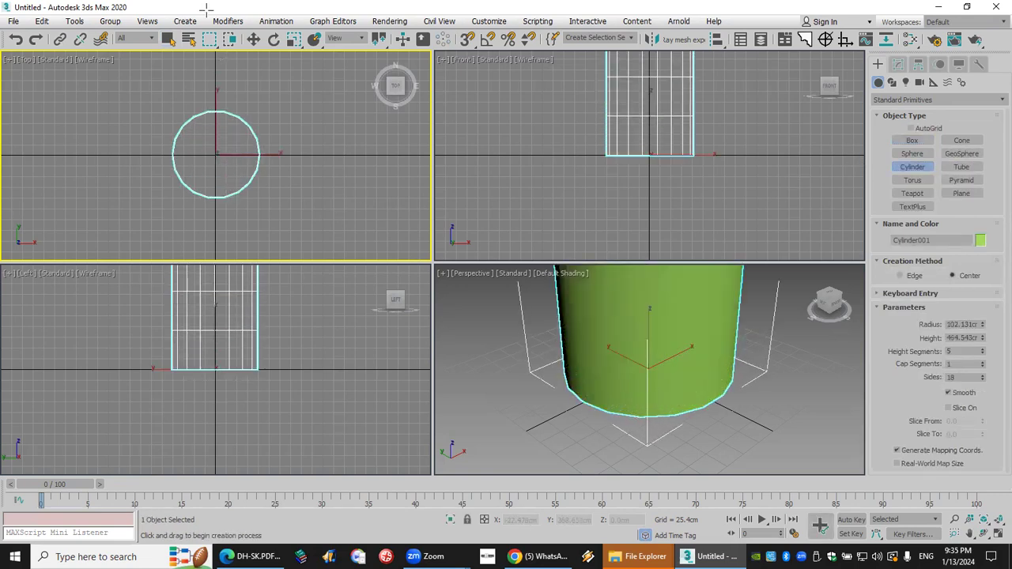
# Draw a box about 42 by 235 by 12 cm from the cylinder's edge outward along X, using the Box creation method
pyautogui.click(911, 140)
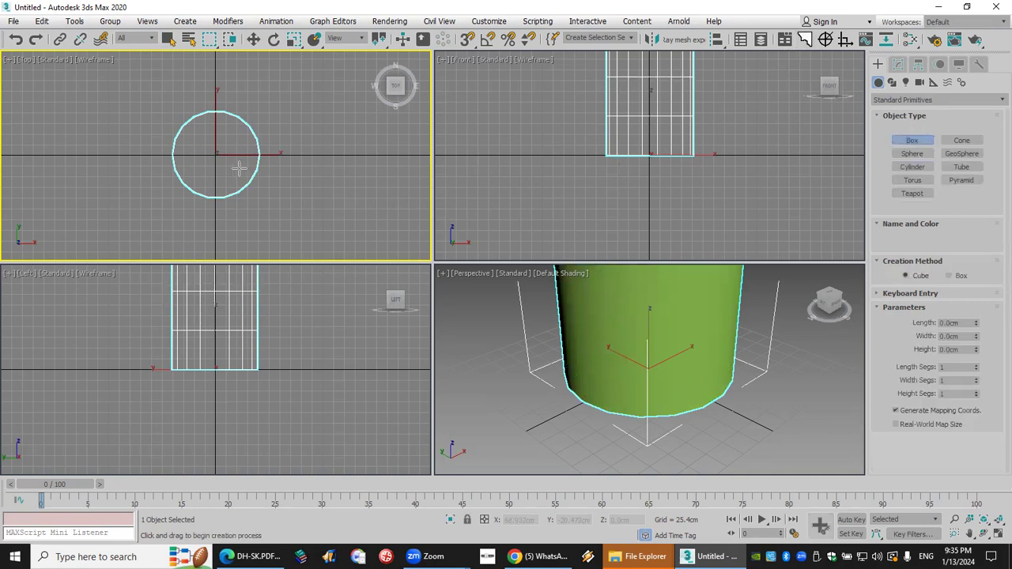
pyautogui.moveTo(258, 150); pyautogui.dragTo(290, 158)
pyautogui.rightClick(290, 159)
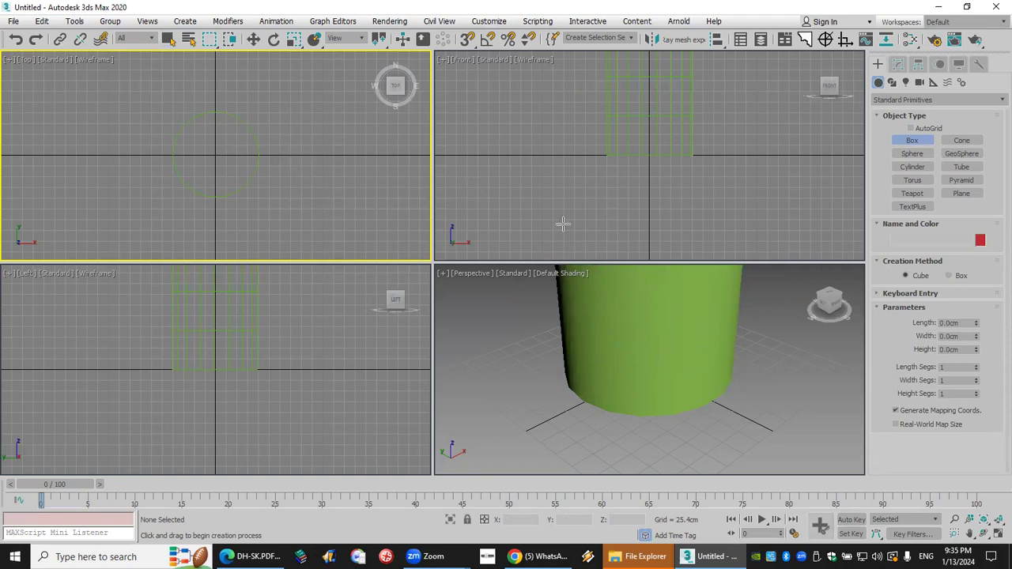
pyautogui.click(955, 275)
pyautogui.moveTo(252, 150); pyautogui.dragTo(352, 165)
pyautogui.click(351, 161)
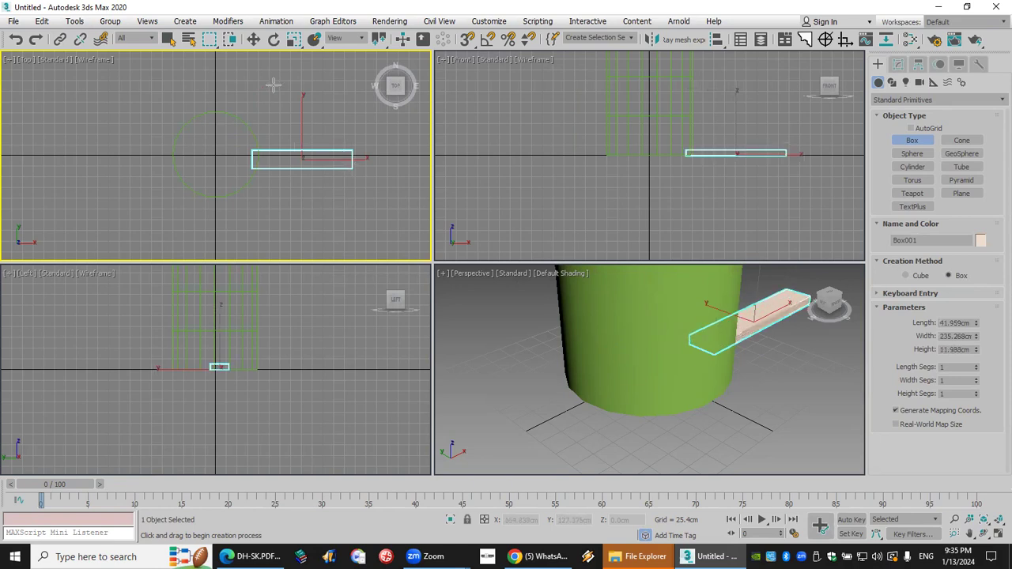
# Set the box's length to 30 cm, width to 120 cm and height to 15 cm
pyautogui.doubleClick(949, 324)
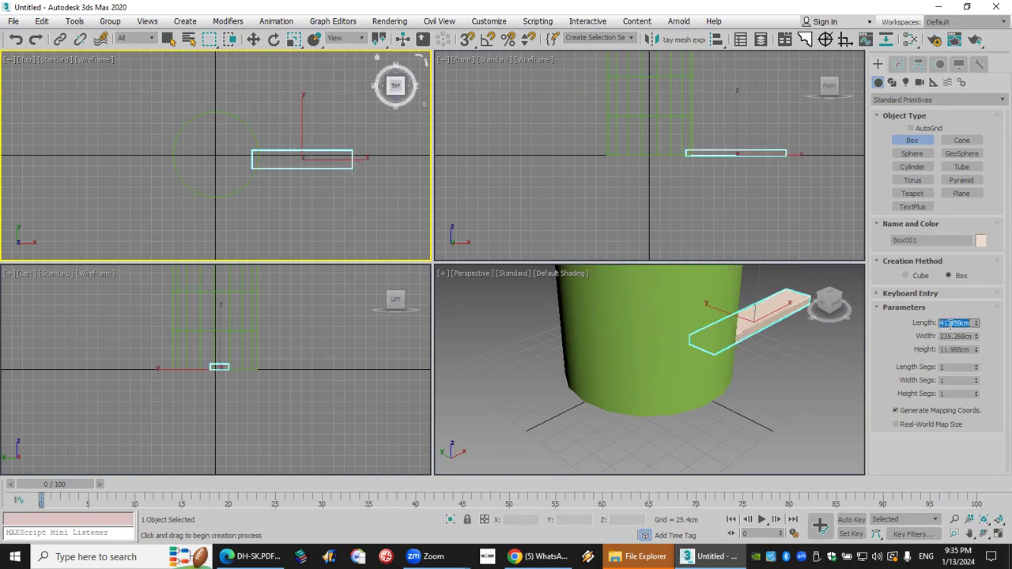
pyautogui.write('30')
pyautogui.press('Return')
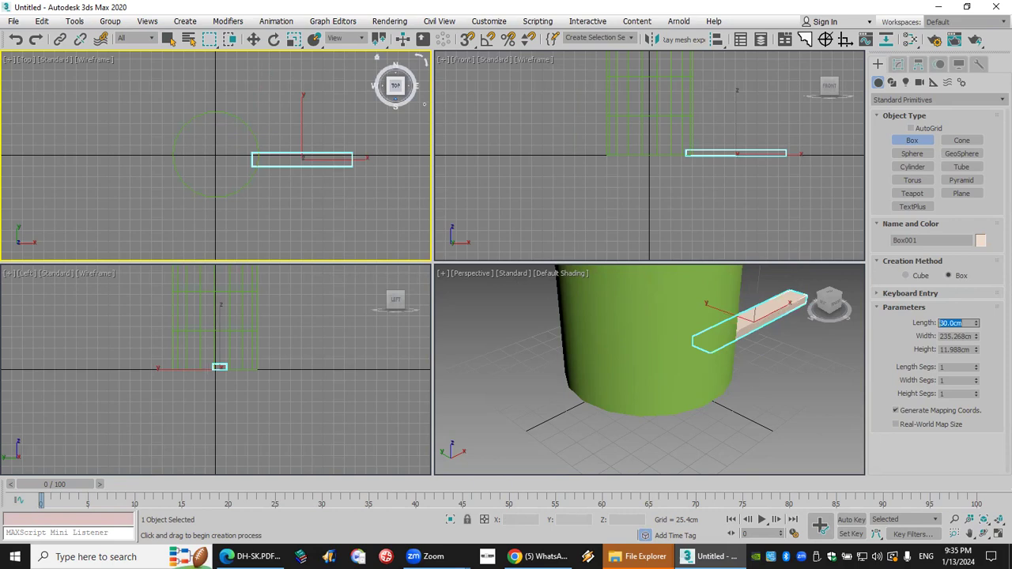
pyautogui.press('Tab')
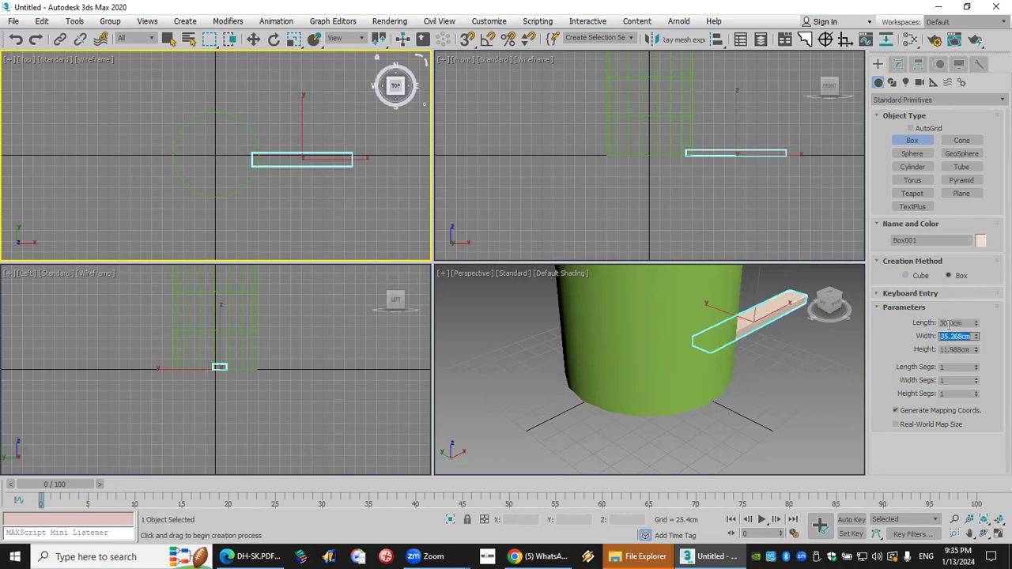
pyautogui.write('120')
pyautogui.press('Return')
pyautogui.click(965, 351)
pyautogui.write('15')
pyautogui.press('Return')
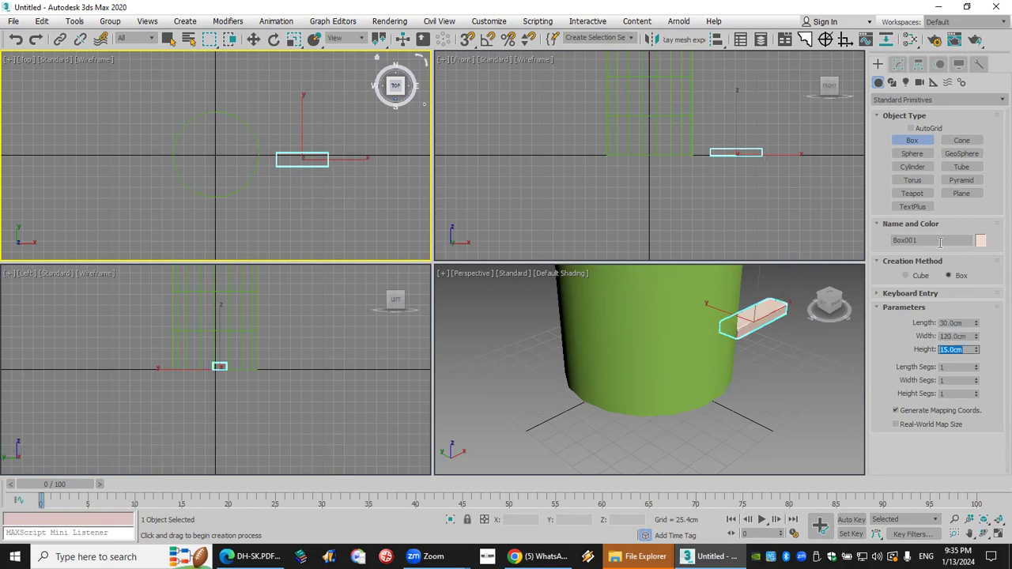
# Move the box against the cylinder's side in the Top view, to about X 163 cm and Y 7 cm
pyautogui.click(252, 38)
pyautogui.moveTo(334, 159); pyautogui.dragTo(302, 133)
# Examine the whole cylinder and the box at its base from the front in the Perspective view
pyautogui.scroll(-3, 679, 371)
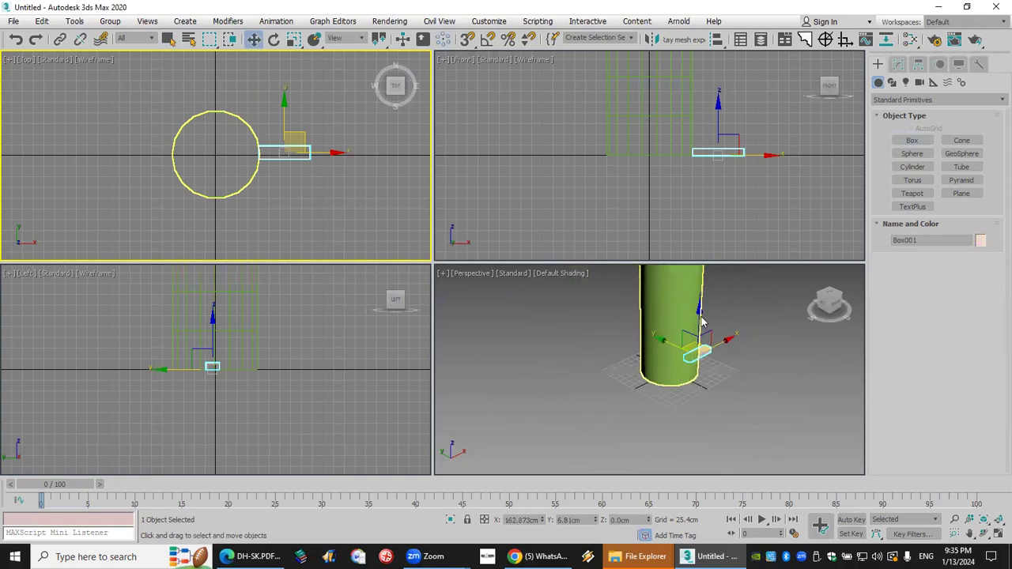
pyautogui.scroll(-2, 708, 342)
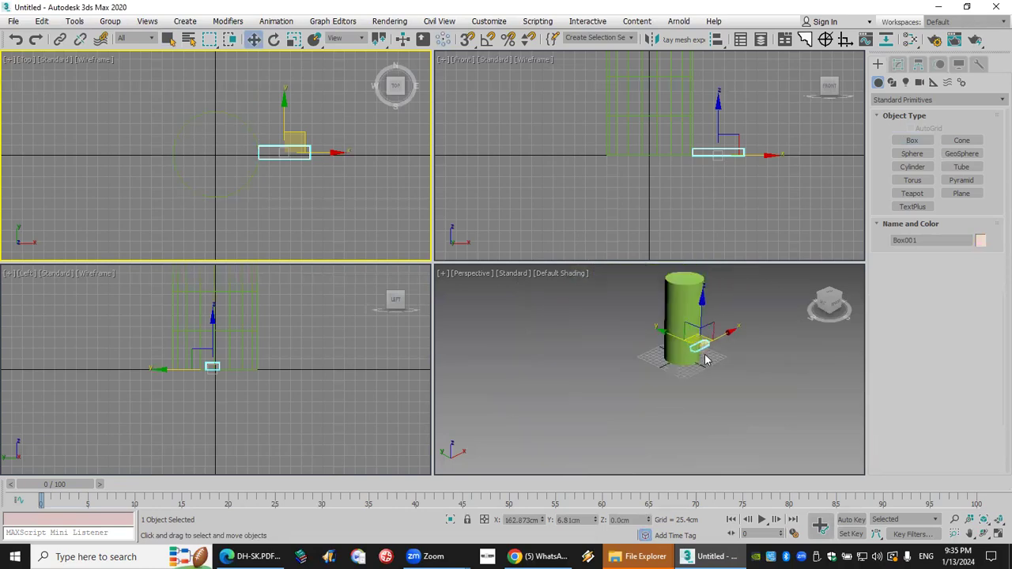
pyautogui.click(983, 534)
pyautogui.moveTo(671, 343); pyautogui.dragTo(691, 344)
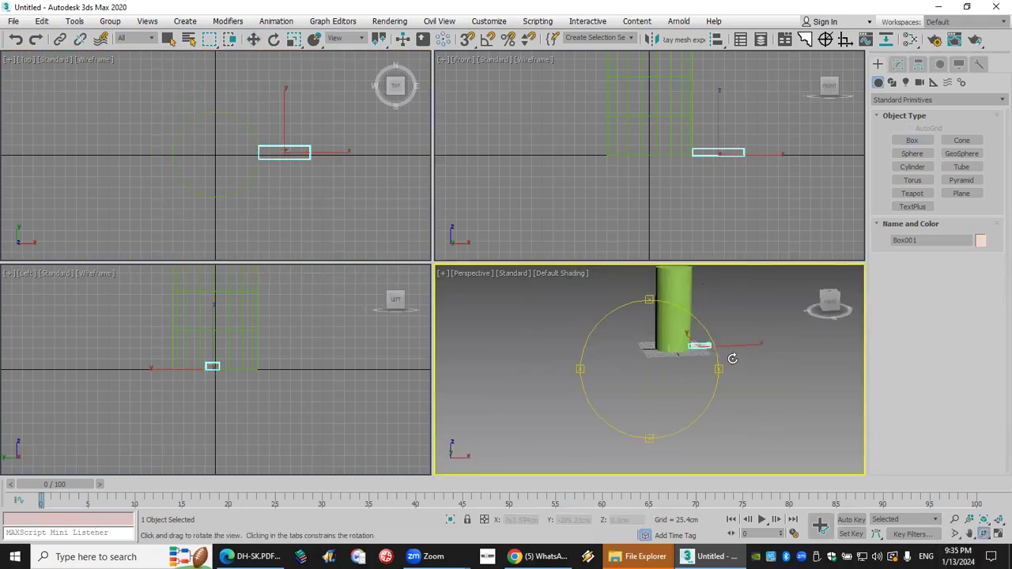
pyautogui.click(970, 535)
pyautogui.moveTo(693, 349); pyautogui.dragTo(659, 361)
pyautogui.scroll(4, 659, 362)
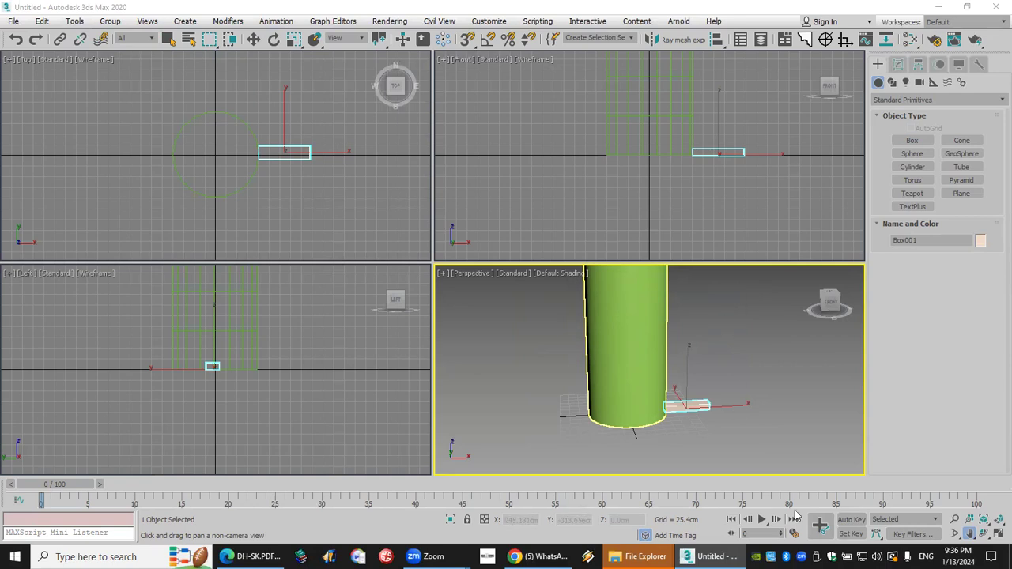
pyautogui.moveTo(705, 382); pyautogui.dragTo(716, 412)
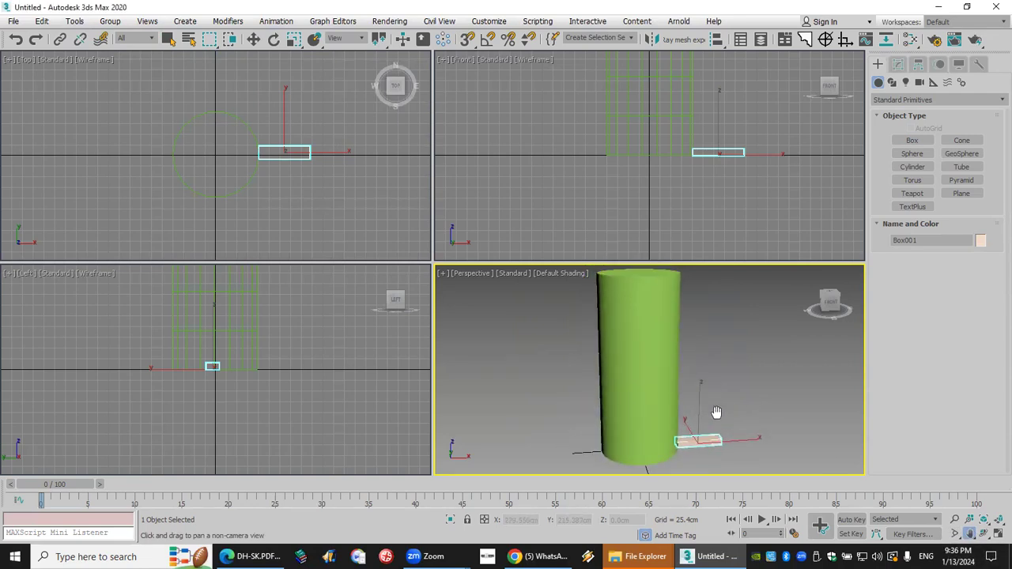
pyautogui.click(983, 533)
pyautogui.moveTo(650, 373); pyautogui.dragTo(631, 360)
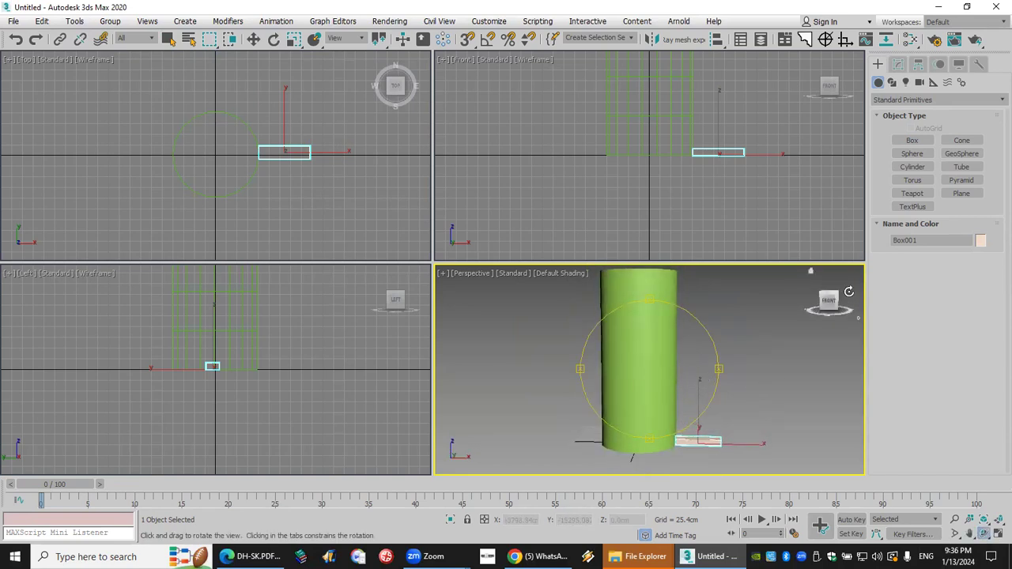
pyautogui.press('w')
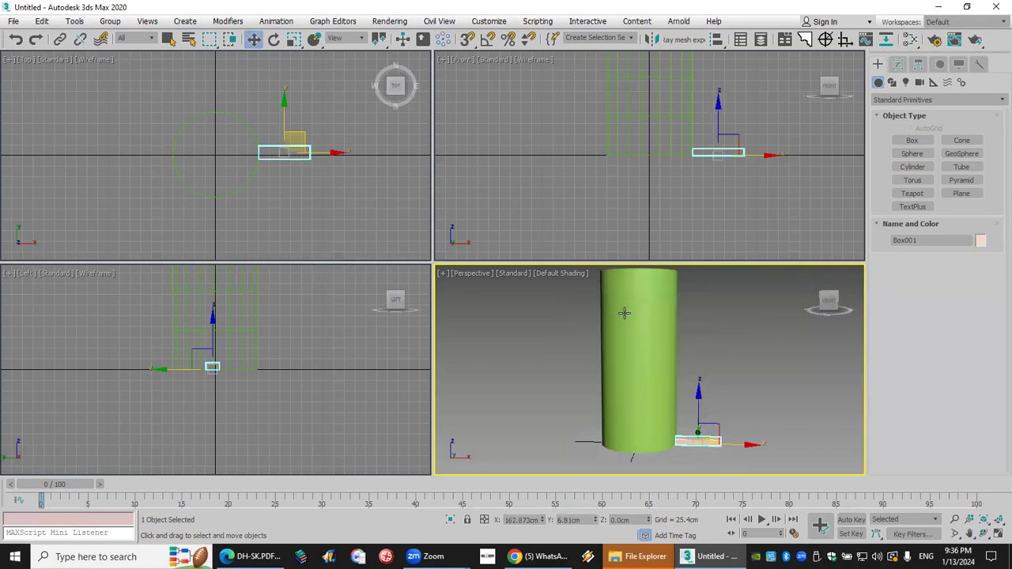
# Snap only the box's pivot to the cylinder's centre in the Top view, with 3D snapping to Pivot enabled
pyautogui.click(646, 443)
pyautogui.click(918, 67)
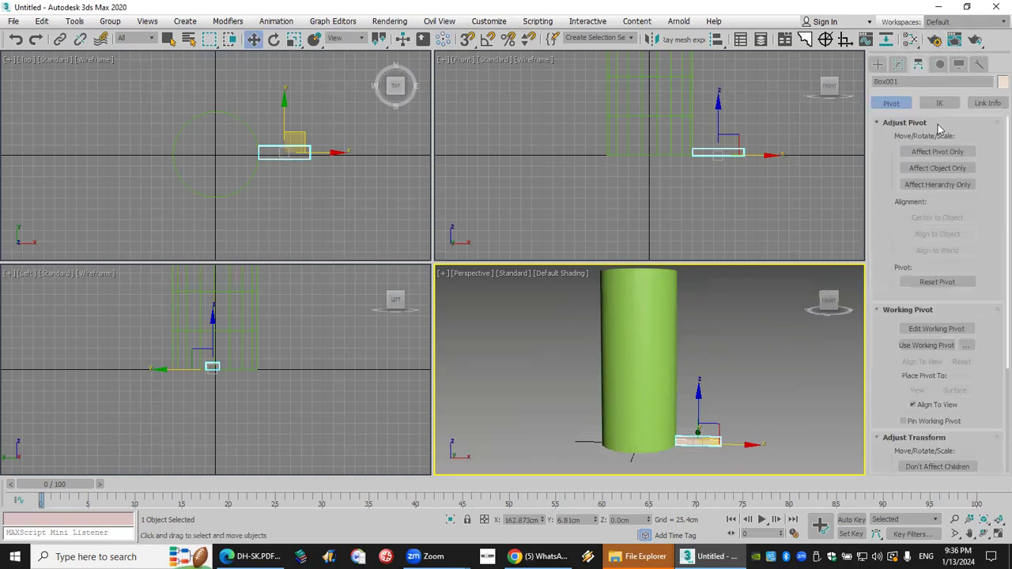
pyautogui.click(936, 151)
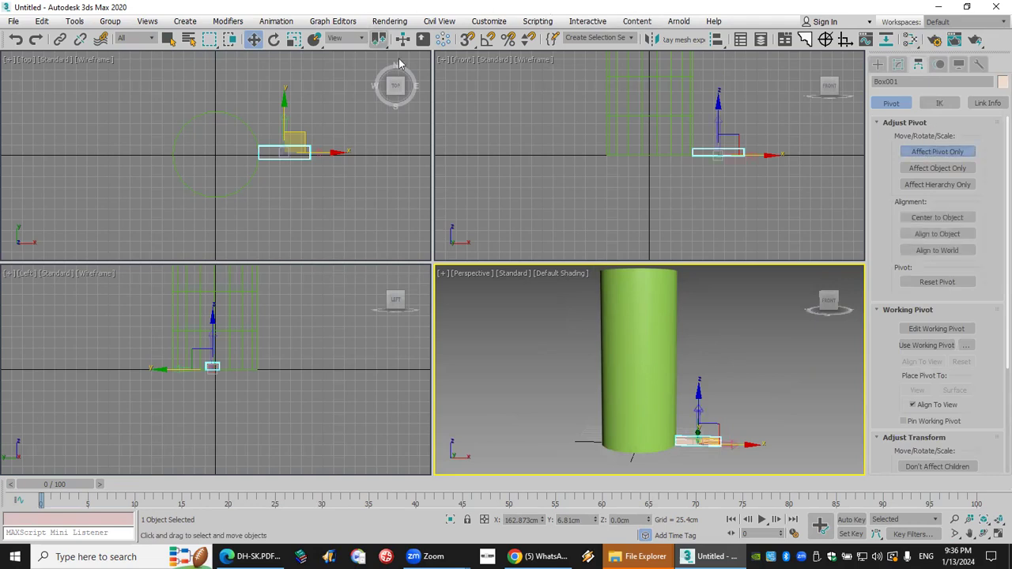
pyautogui.click(468, 40)
pyautogui.moveTo(474, 46); pyautogui.dragTo(473, 100)
pyautogui.rightClick(467, 41)
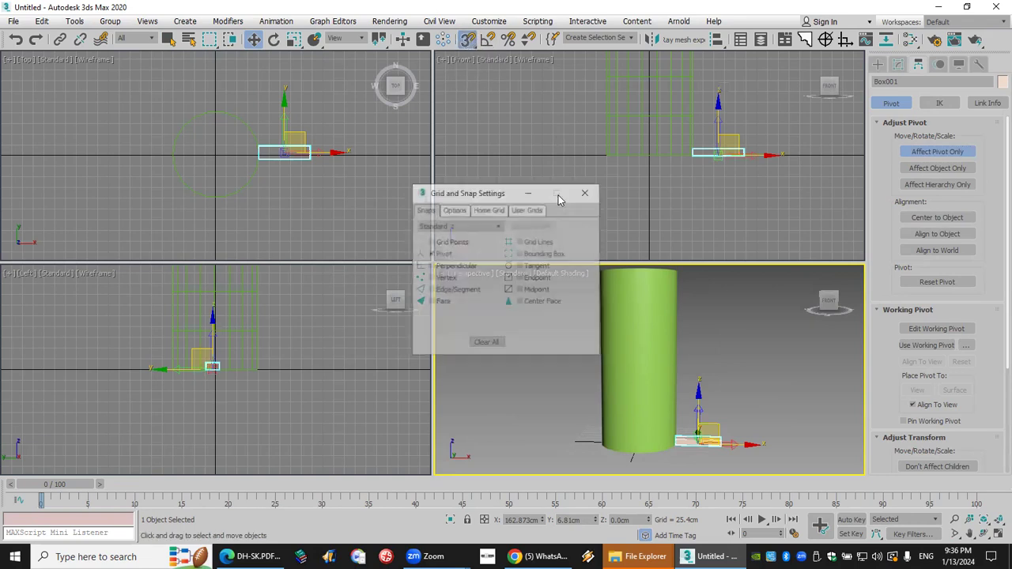
pyautogui.click(589, 196)
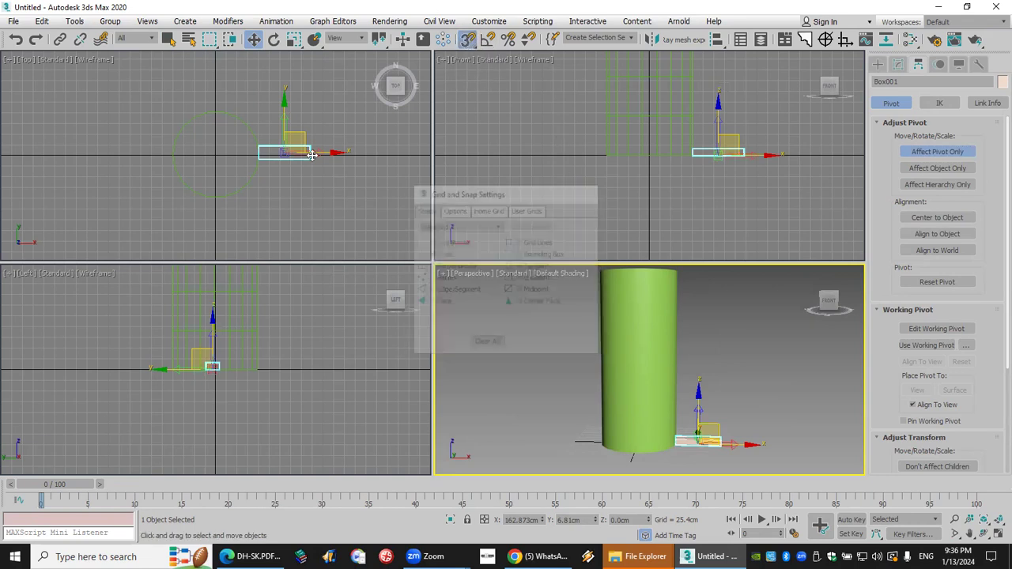
pyautogui.moveTo(284, 152); pyautogui.dragTo(216, 150)
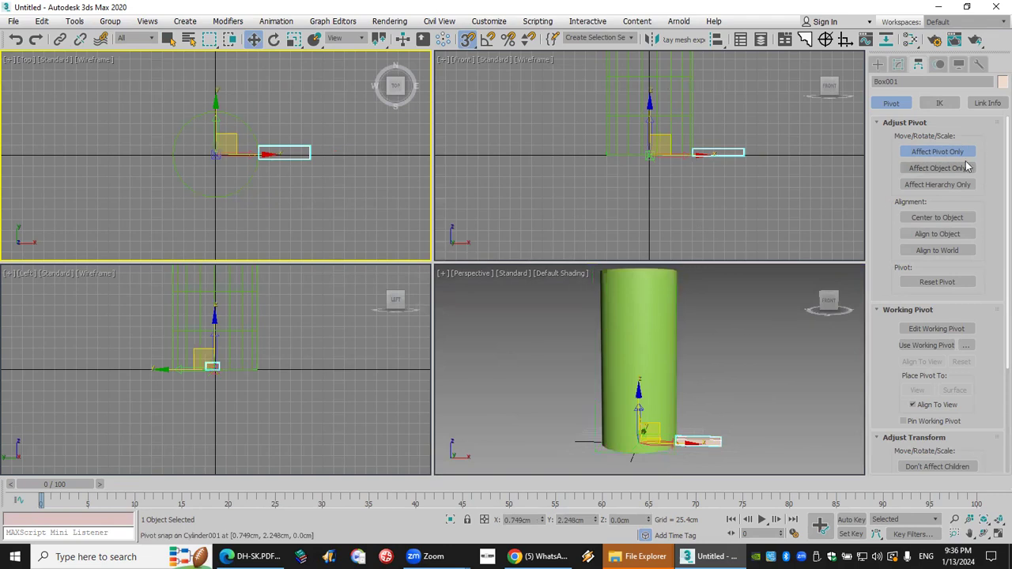
pyautogui.click(877, 64)
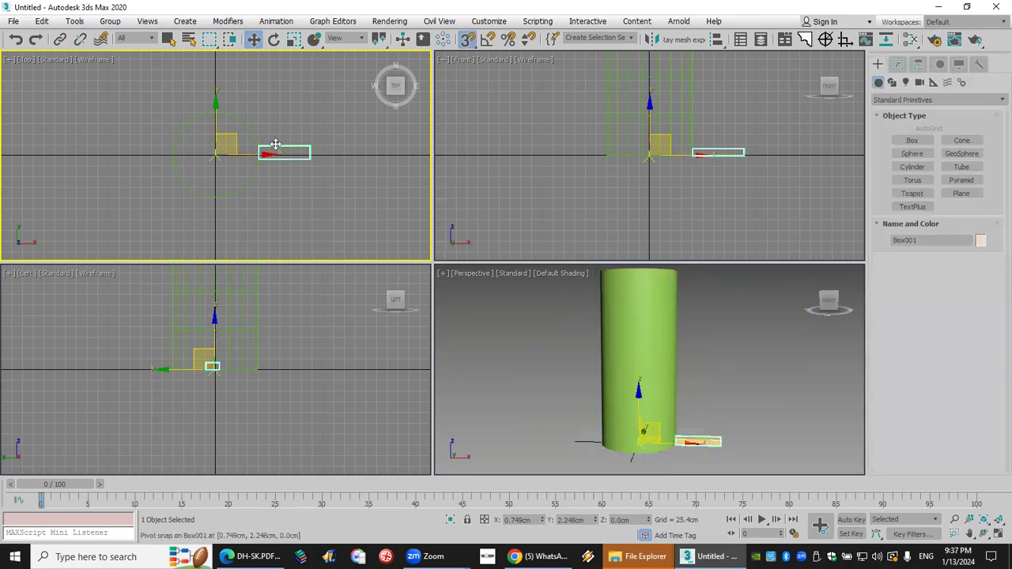
# Start an Array of the box with the preview on, using Copy as the object type and a 1D count of 45
pyautogui.click(73, 22)
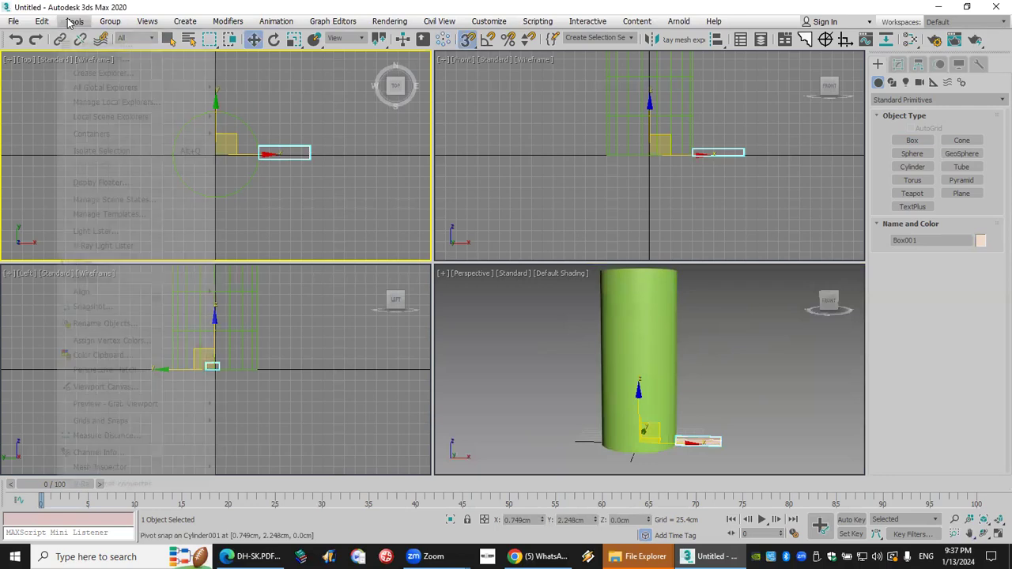
pyautogui.click(158, 278)
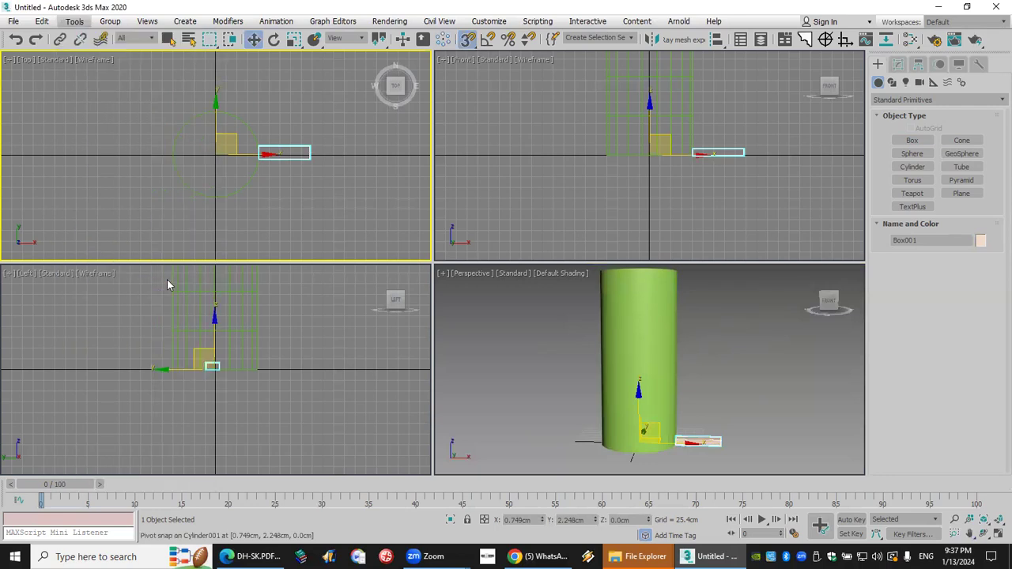
pyautogui.moveTo(510, 174); pyautogui.dragTo(666, 24)
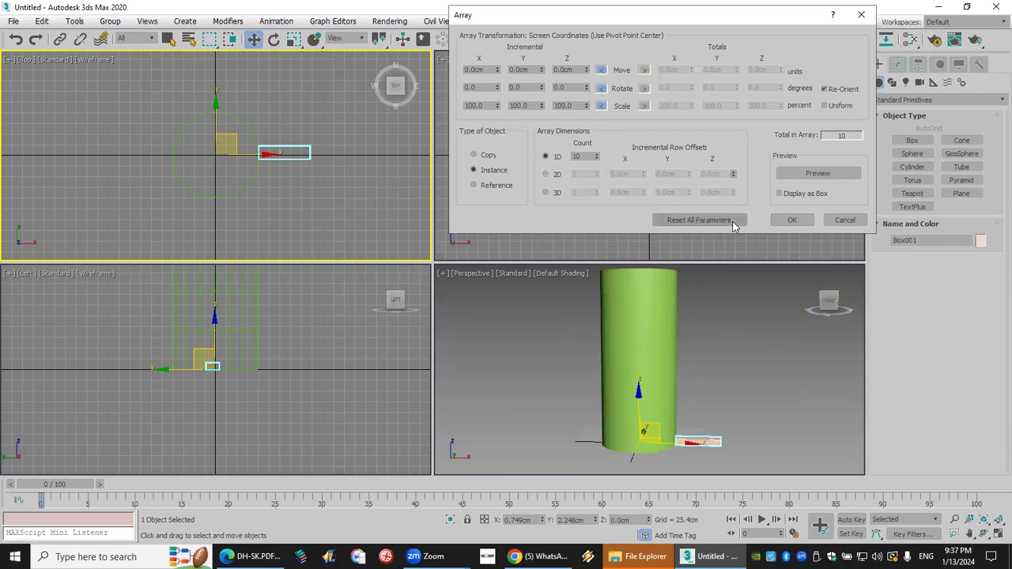
pyautogui.click(826, 172)
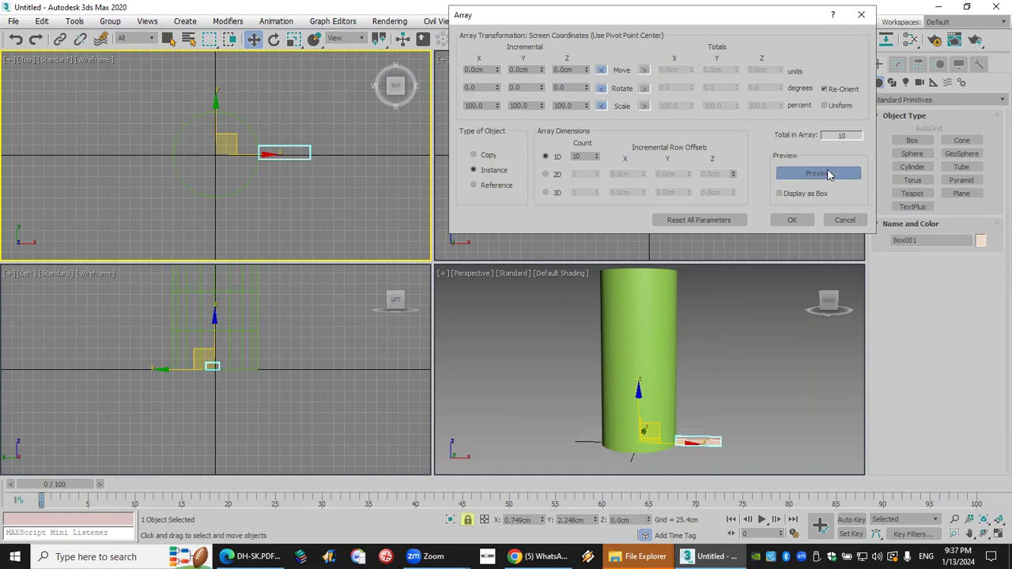
pyautogui.click(490, 156)
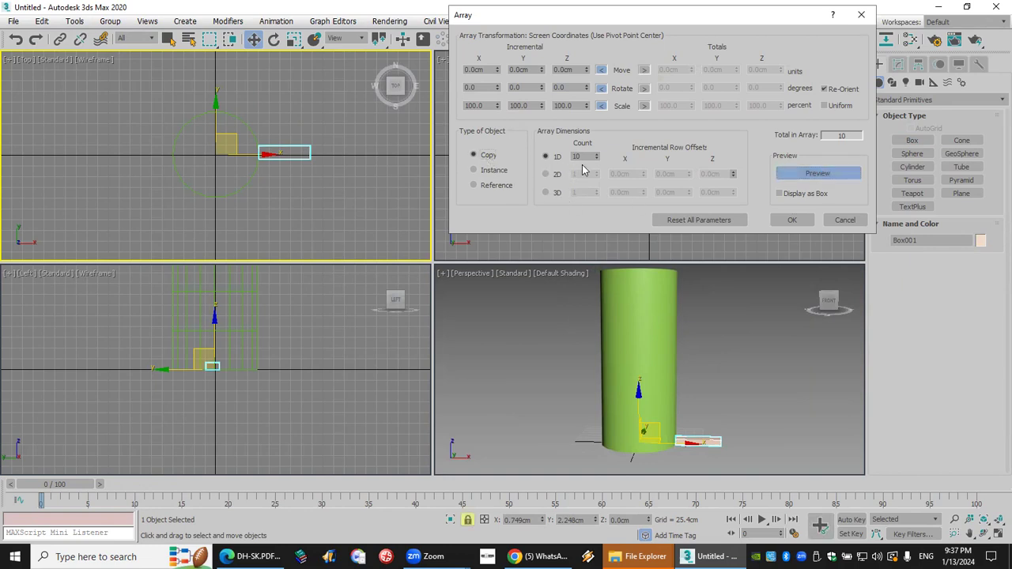
pyautogui.moveTo(597, 158); pyautogui.dragTo(609, 35)
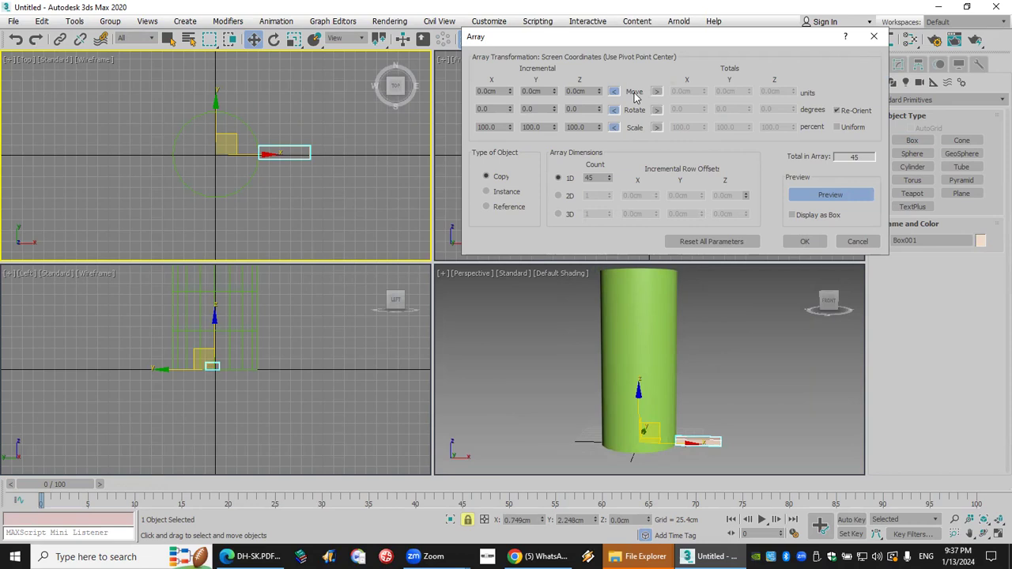
# Set the array's incremental Z move to 15 cm and its incremental Z rotation to 7 degrees
pyautogui.click(585, 92)
pyautogui.write('15')
pyautogui.press('Return')
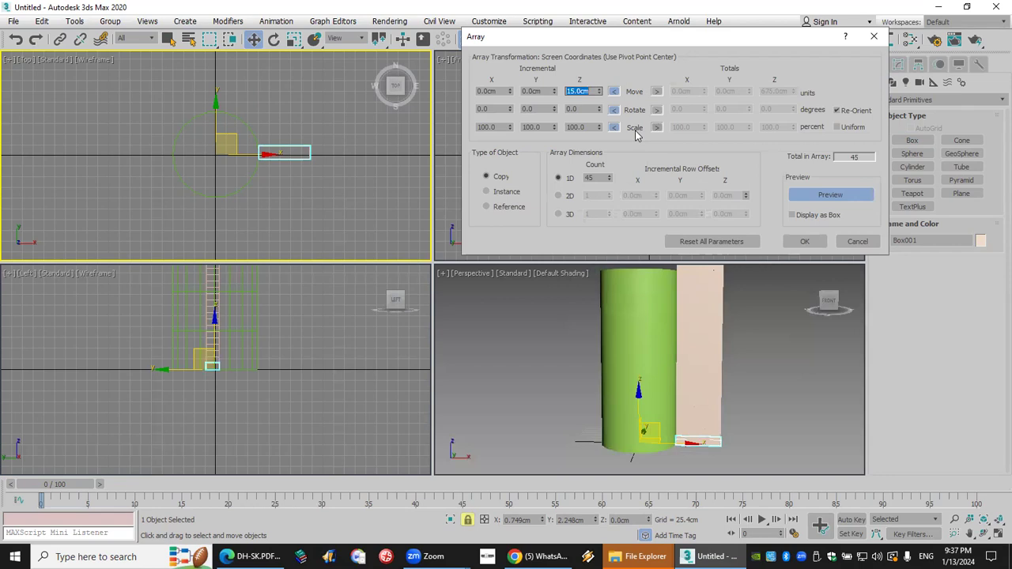
pyautogui.click(598, 108)
pyautogui.click(599, 108)
pyautogui.click(598, 109)
pyautogui.click(598, 108)
pyautogui.click(598, 108)
pyautogui.click(598, 108)
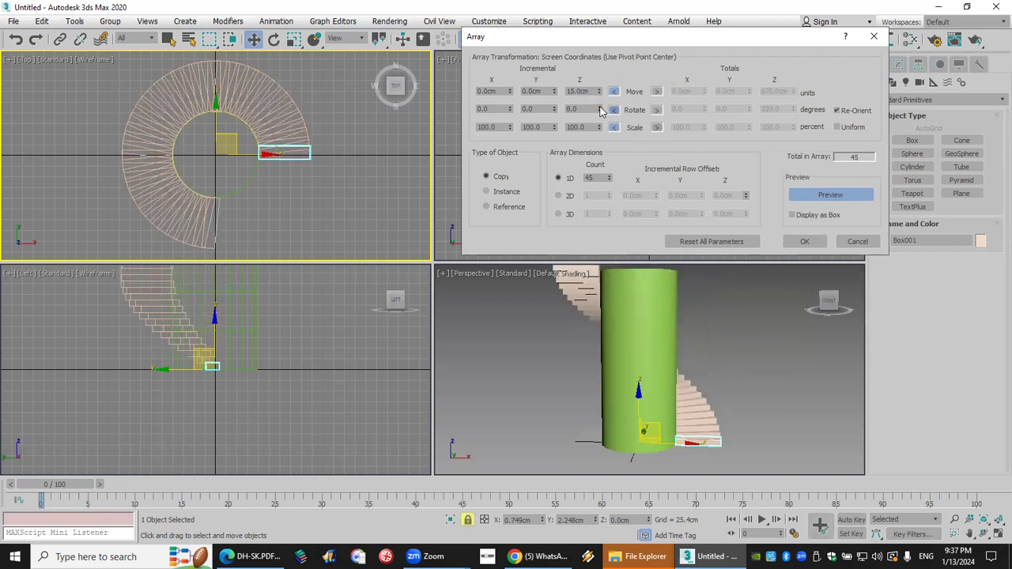
pyautogui.click(599, 109)
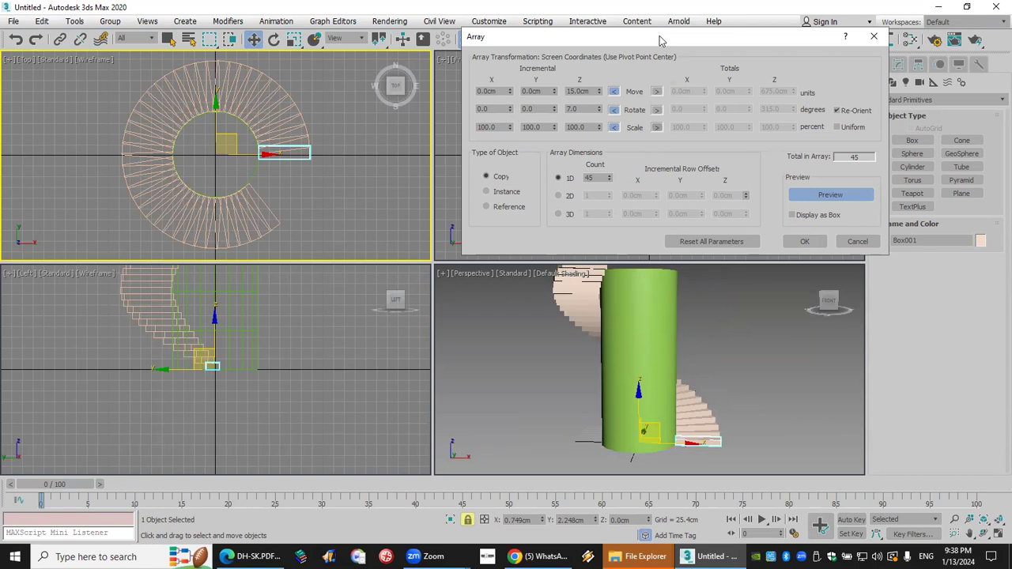
# Cancel the array and reset the scene without saving the changes
pyautogui.moveTo(659, 36); pyautogui.dragTo(653, 45)
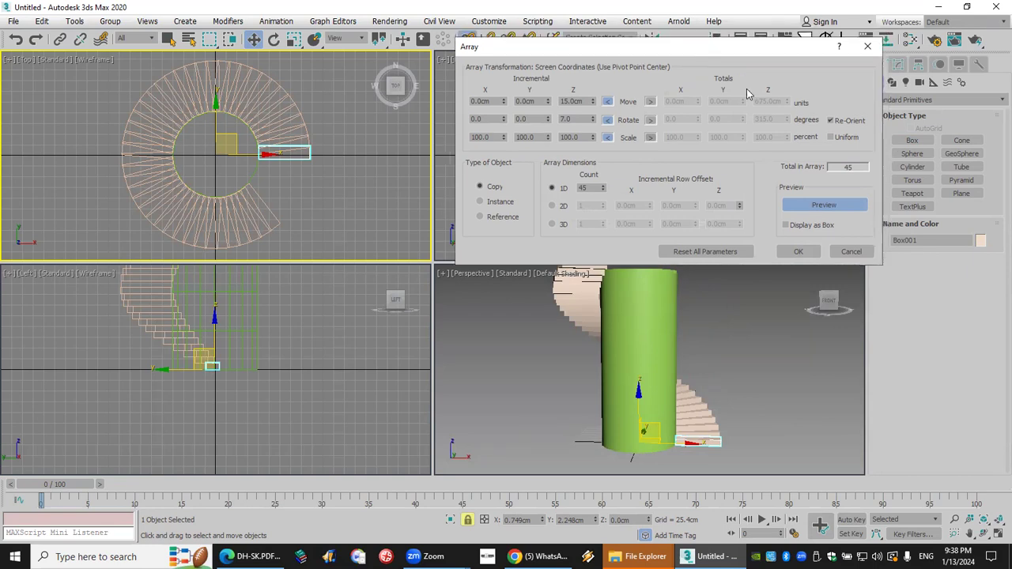
pyautogui.click(852, 251)
pyautogui.click(13, 21)
pyautogui.click(38, 57)
pyautogui.click(506, 297)
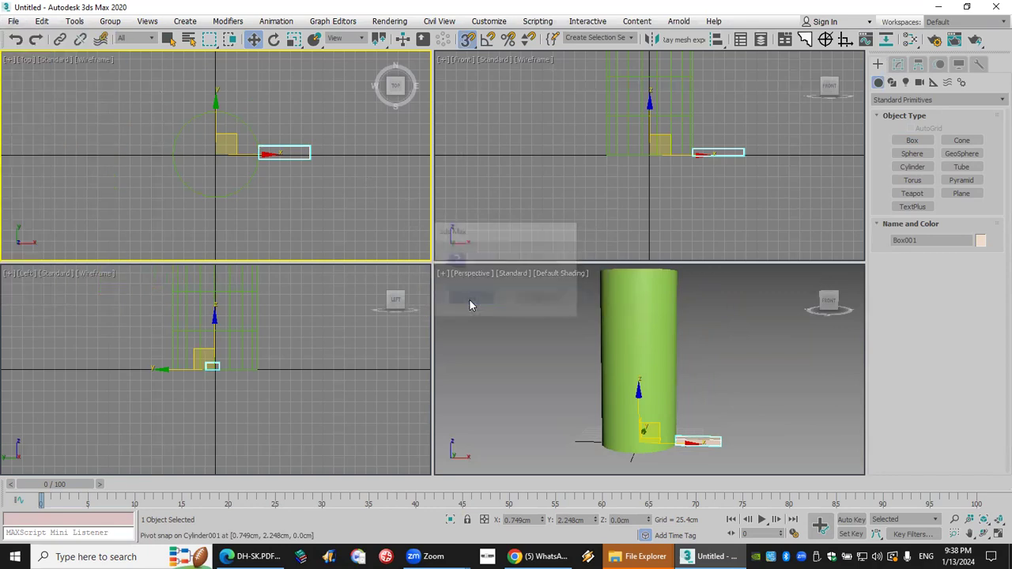
# Create a 20 cm cube at the origin through Keyboard Entry, using the Cube creation method
pyautogui.click(919, 140)
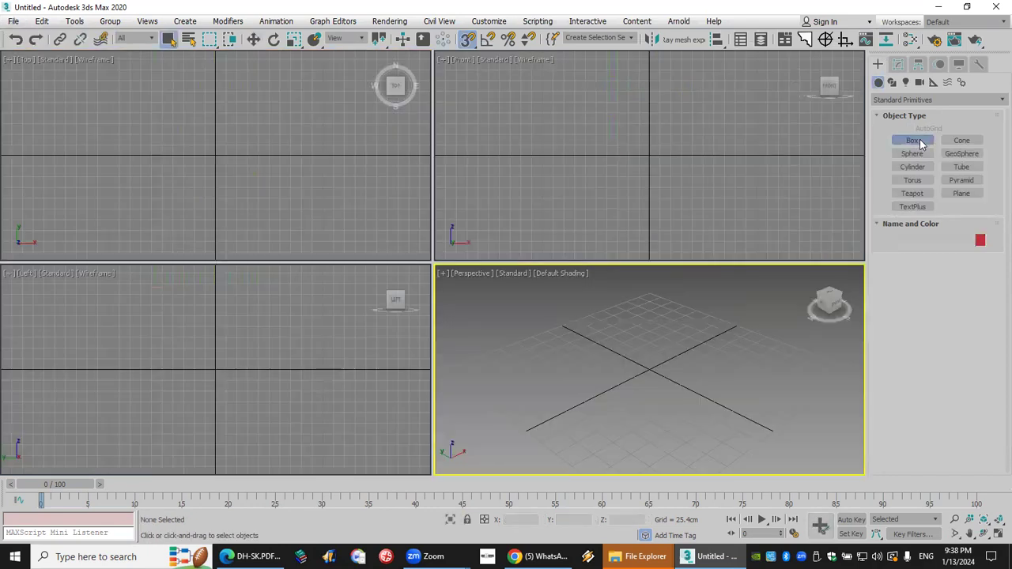
pyautogui.click(917, 276)
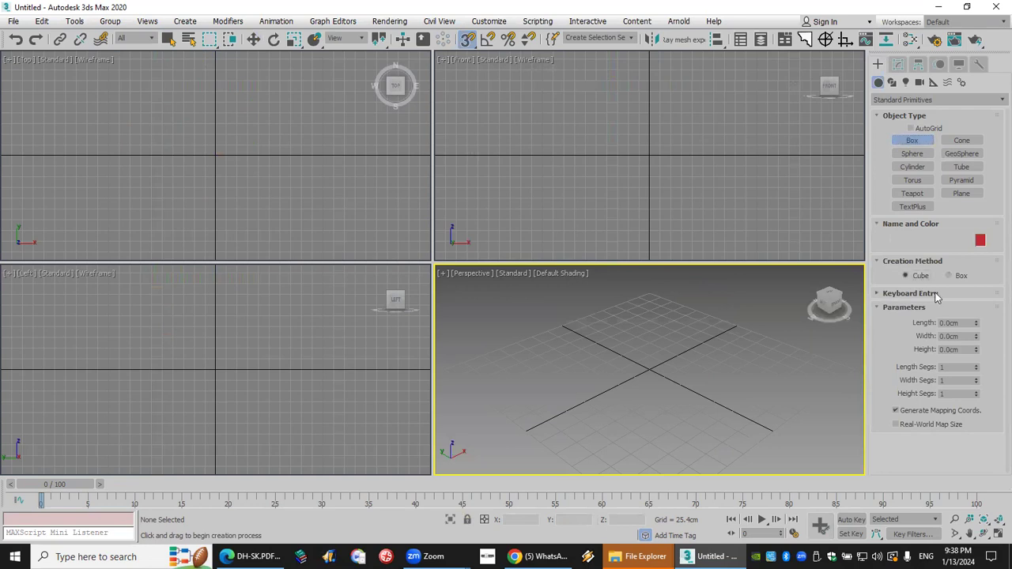
pyautogui.click(933, 293)
pyautogui.doubleClick(949, 355)
pyautogui.write('20')
pyautogui.press('Return')
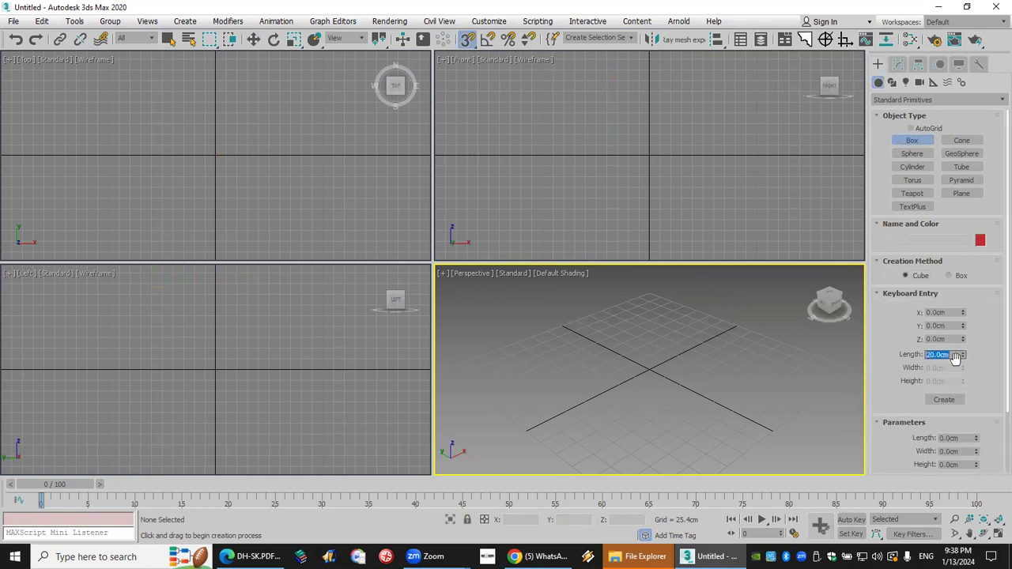
pyautogui.click(953, 403)
pyautogui.rightClick(338, 156)
pyautogui.rightClick(265, 127)
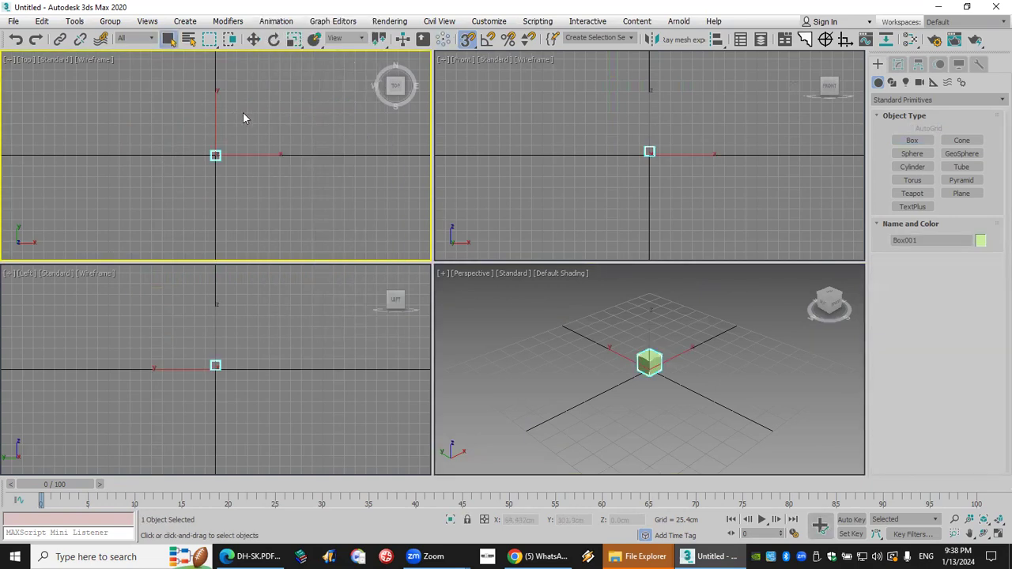
pyautogui.click(245, 123)
pyautogui.scroll(2, 248, 132)
pyautogui.click(41, 22)
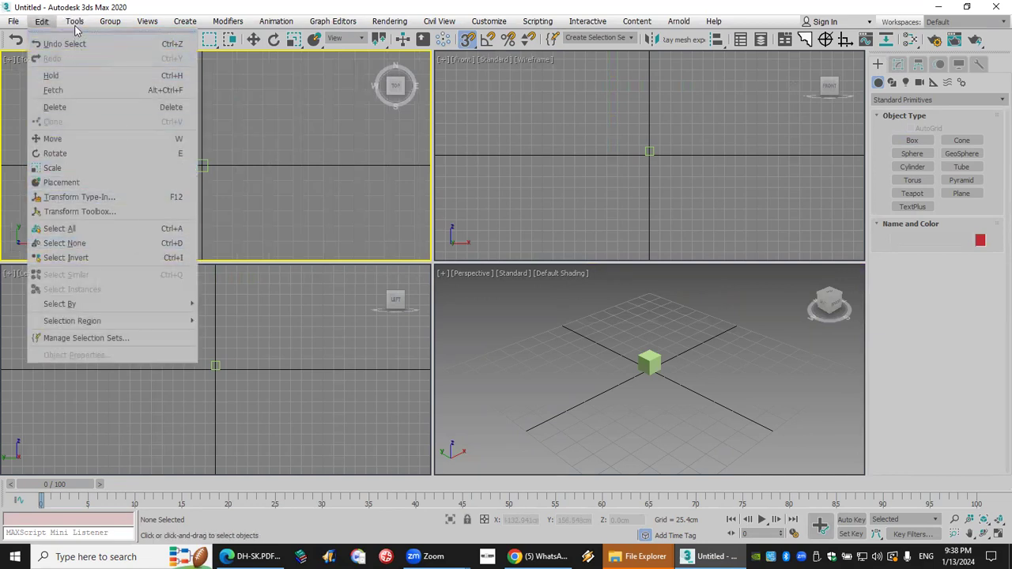
pyautogui.moveTo(74, 20)
pyautogui.click(116, 276)
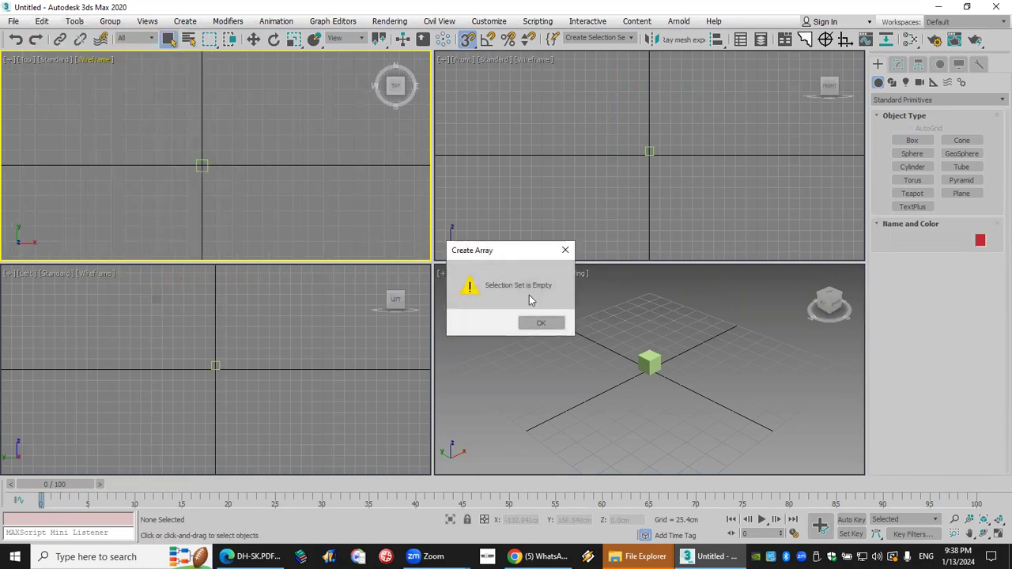
pyautogui.click(542, 321)
# Start an Array of the cube with the preview on and set the 1D count to 5
pyautogui.click(648, 364)
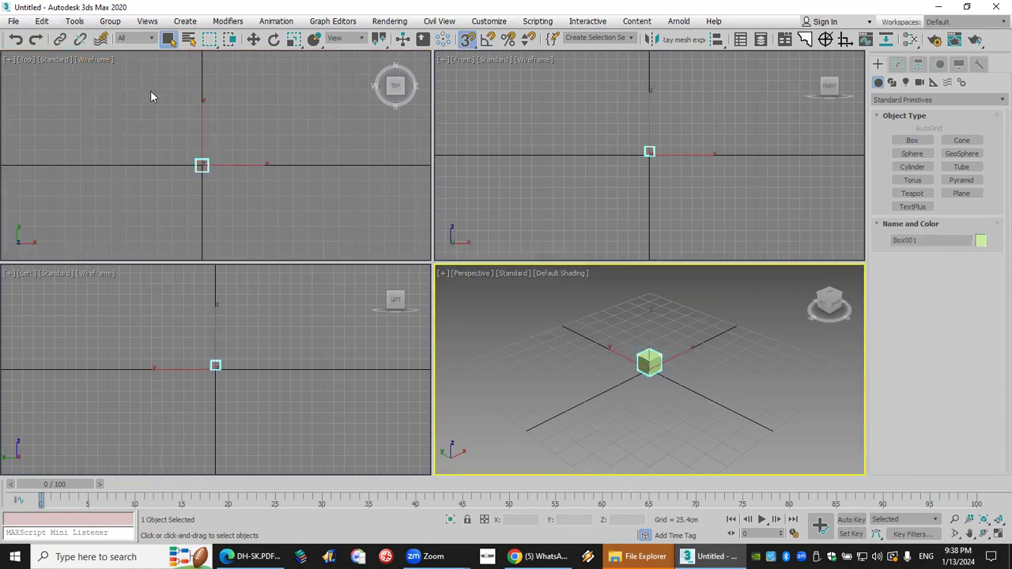
pyautogui.click(74, 20)
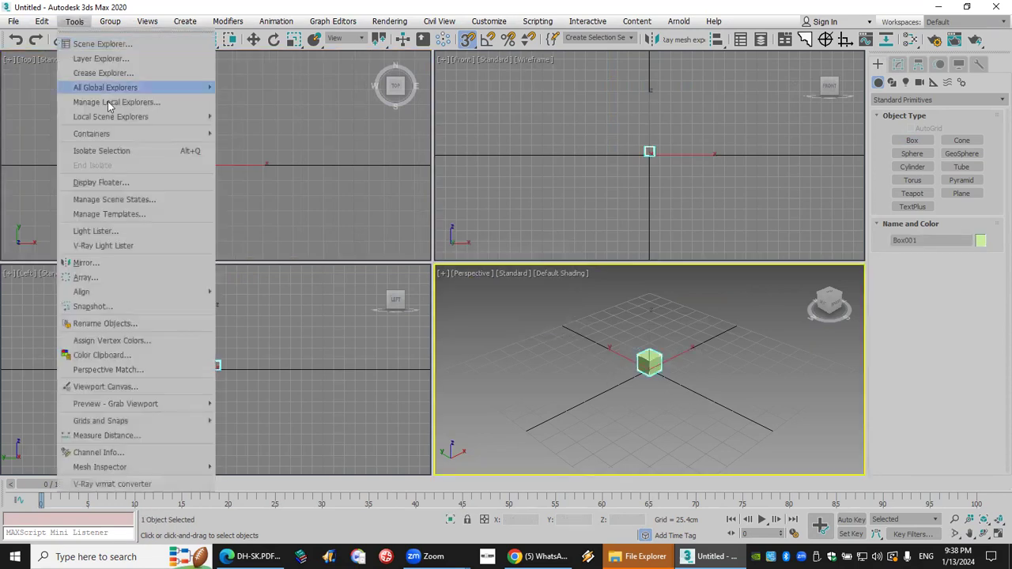
pyautogui.click(154, 277)
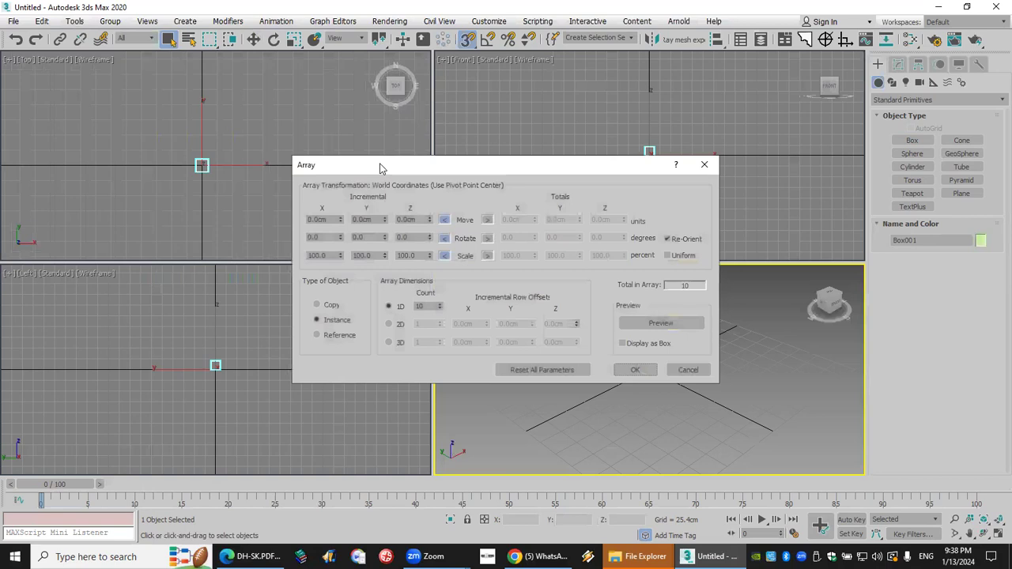
pyautogui.moveTo(380, 167); pyautogui.dragTo(576, 32)
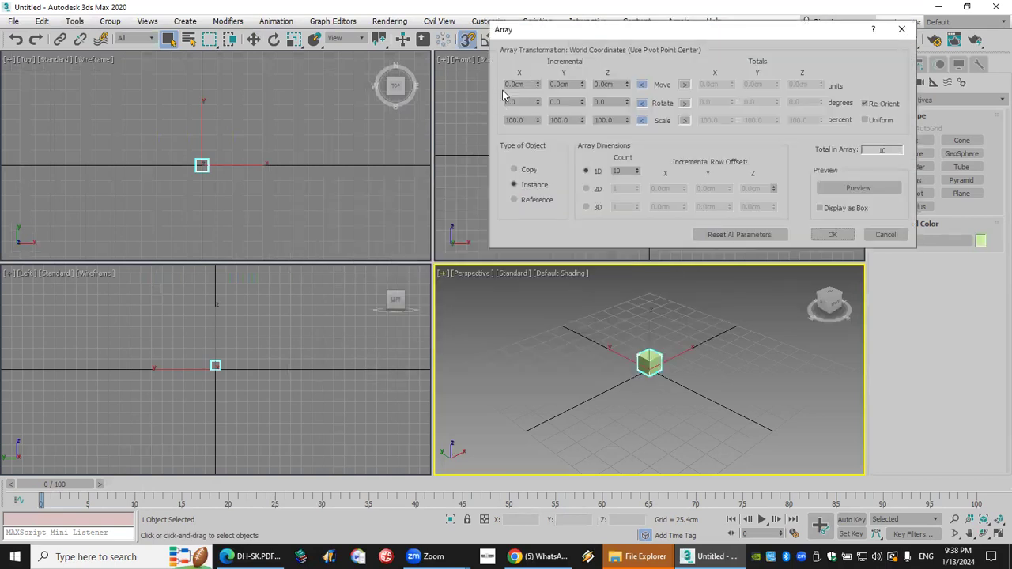
pyautogui.click(858, 187)
pyautogui.doubleClick(625, 170)
pyautogui.write('5')
pyautogui.press('Return')
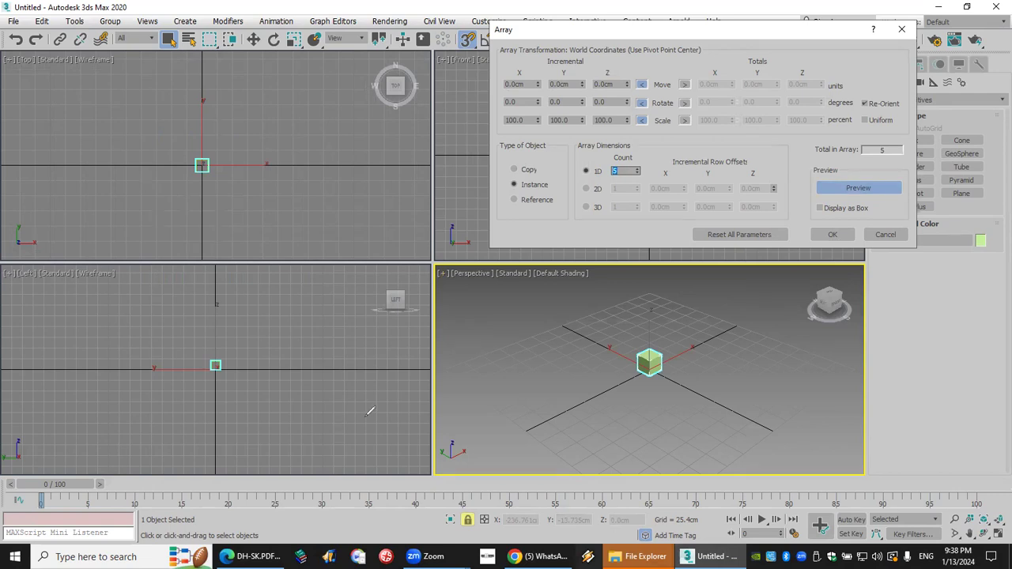
# Set the array's incremental X move to 30 cm
pyautogui.moveTo(53, 224)
pyautogui.mouseDown()
pyautogui.moveTo(7, 226)
pyautogui.moveTo(7, 244)
pyautogui.moveTo(47, 229)
pyautogui.mouseUp()
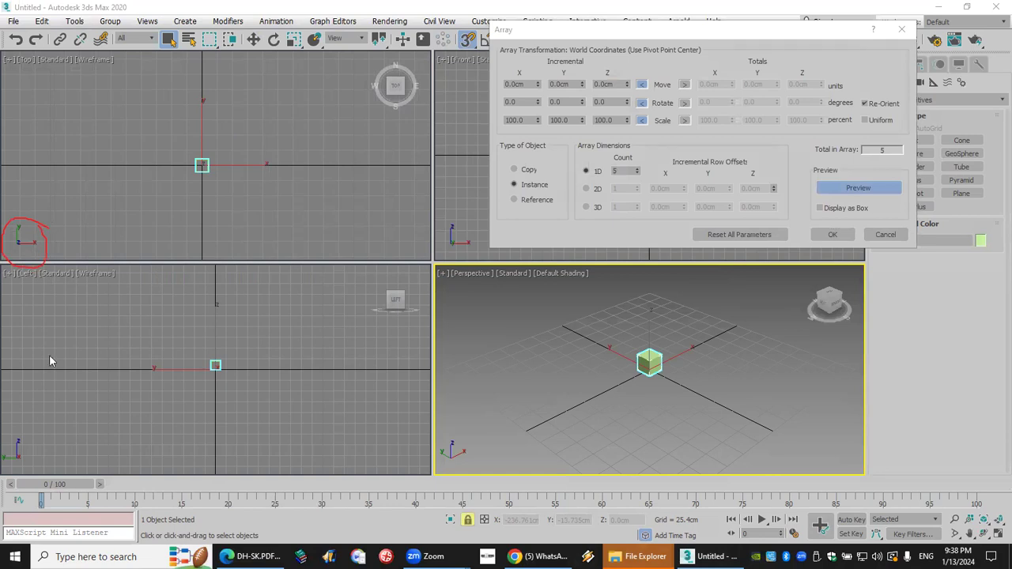
pyautogui.press('Escape')
pyautogui.doubleClick(523, 84)
pyautogui.write('50')
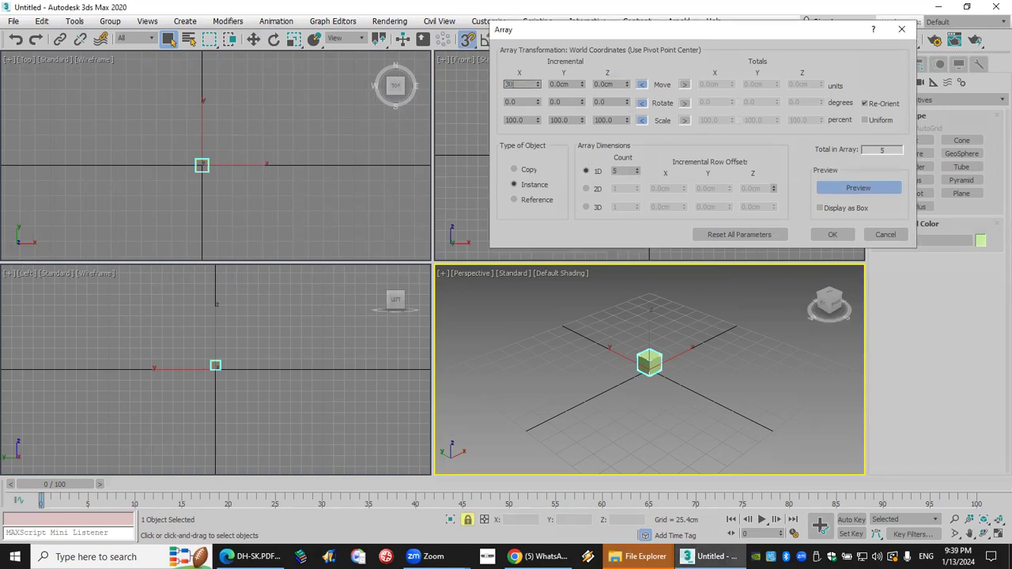
pyautogui.press('Return')
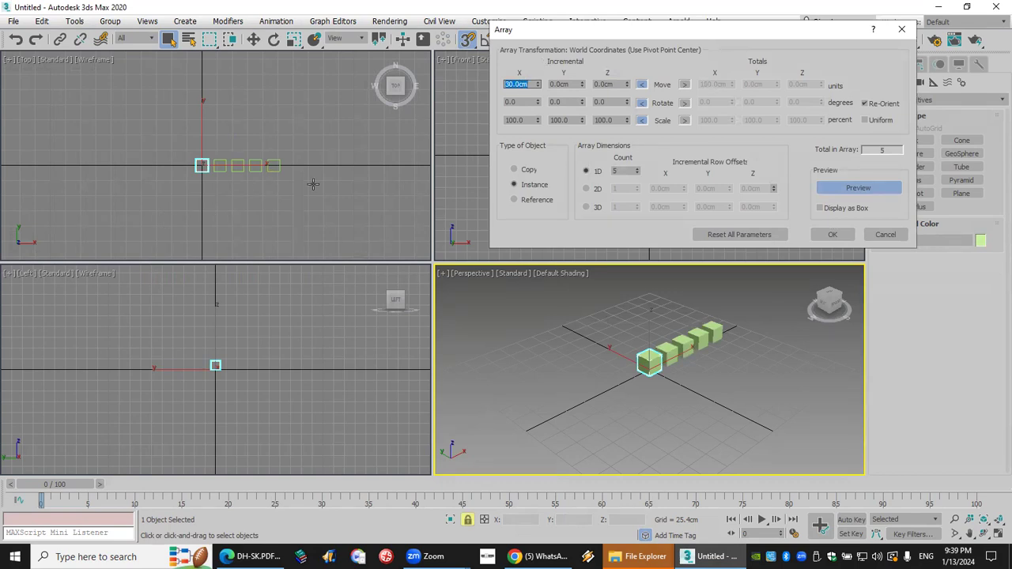
# Set the array's incremental X move to 0 and its incremental Y move to 30 cm
pyautogui.write('0')
pyautogui.press('Tab')
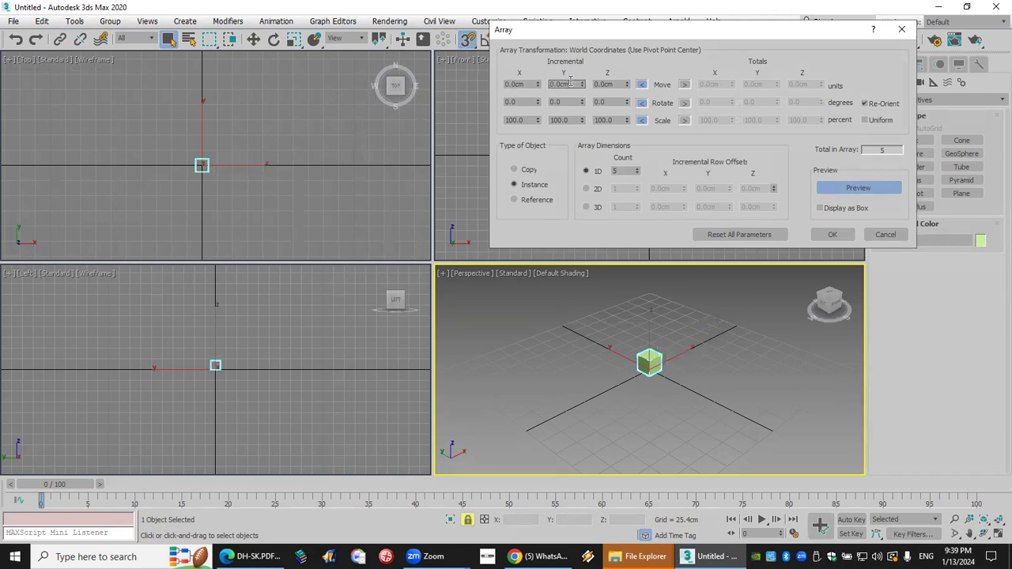
pyautogui.write('0')
pyautogui.press('Return')
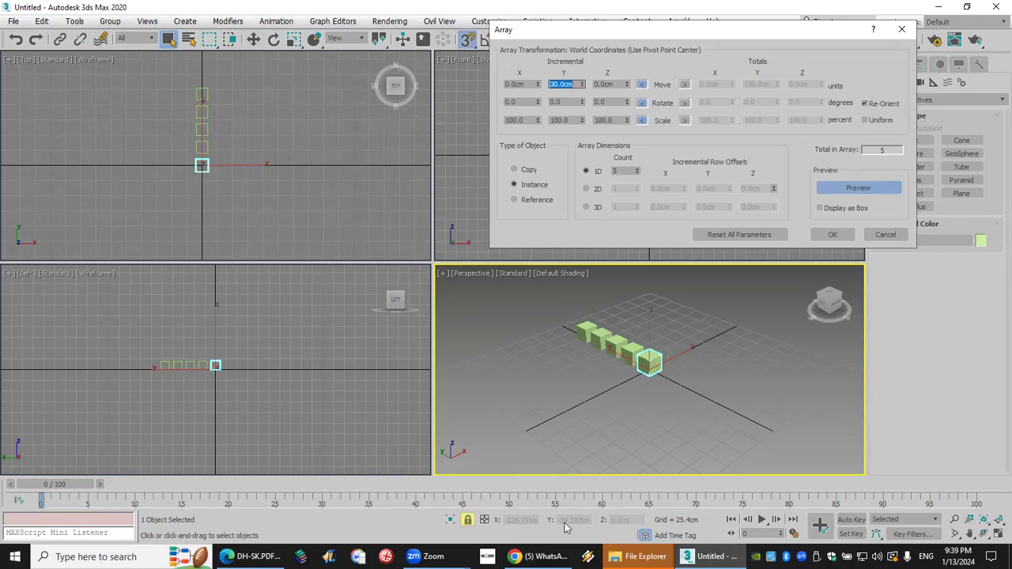
pyautogui.moveTo(207, 170)
pyautogui.mouseDown()
pyautogui.moveTo(297, 177)
pyautogui.moveTo(187, 119)
pyautogui.moveTo(188, 99)
pyautogui.mouseUp()
pyautogui.moveTo(534, 93); pyautogui.dragTo(500, 82)
pyautogui.moveTo(559, 92); pyautogui.dragTo(575, 89)
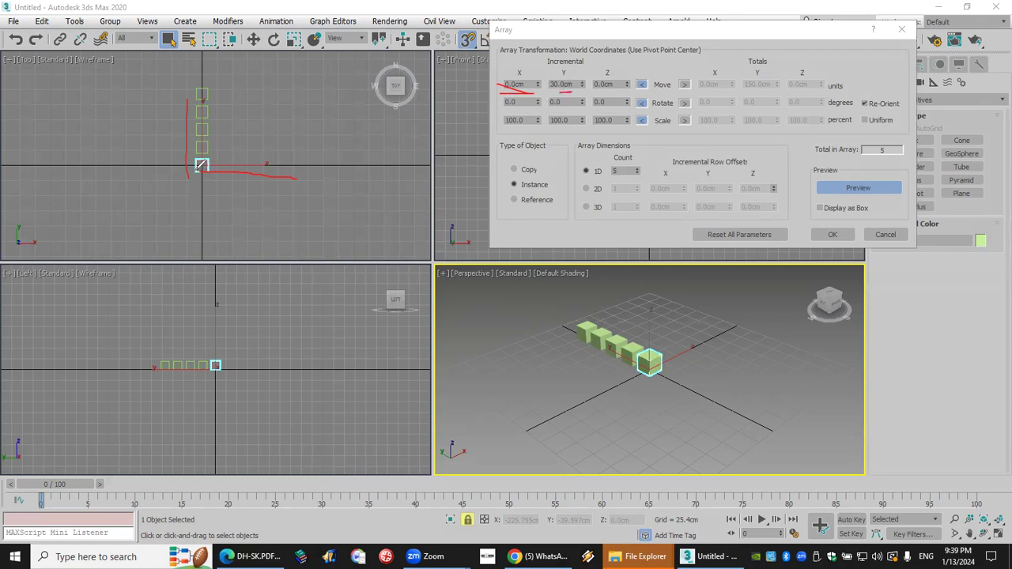
pyautogui.moveTo(204, 162); pyautogui.dragTo(314, 71)
pyautogui.hotkey('ctrl', 'z')
pyautogui.hotkey('ctrl', 'z')
pyautogui.hotkey('ctrl', 'z')
pyautogui.hotkey('ctrl', 'z')
pyautogui.hotkey('ctrl', 'z')
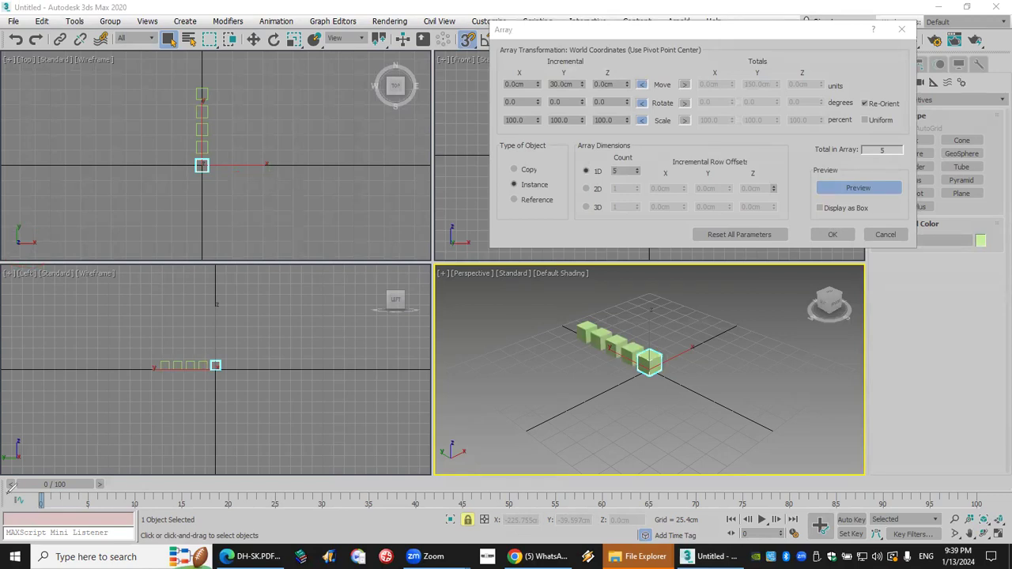
# Set the array's incremental X move to 30 cm and its incremental Y move back to 0
pyautogui.doubleClick(521, 86)
pyautogui.write('30')
pyautogui.press('Return')
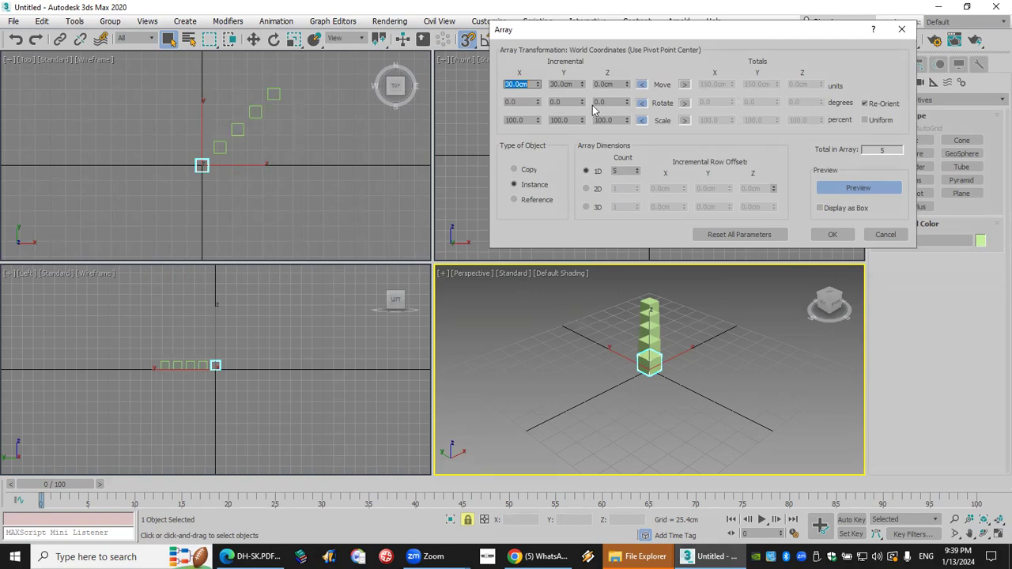
pyautogui.doubleClick(573, 83)
pyautogui.write('0')
pyautogui.press('Return')
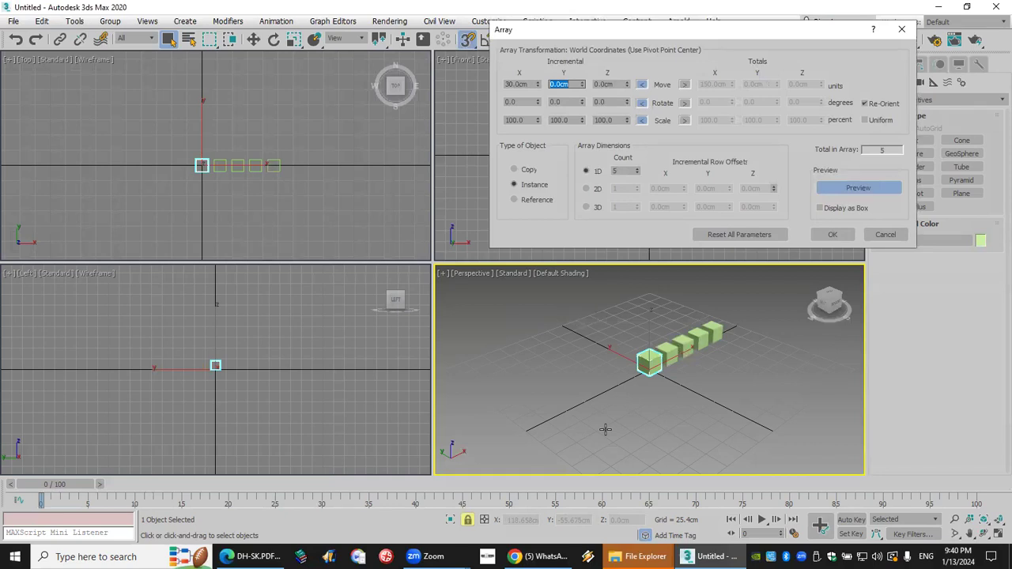
# Make the array 2D with a count of 5 and a Z row offset of 30 cm, and cancel the Array
pyautogui.click(589, 191)
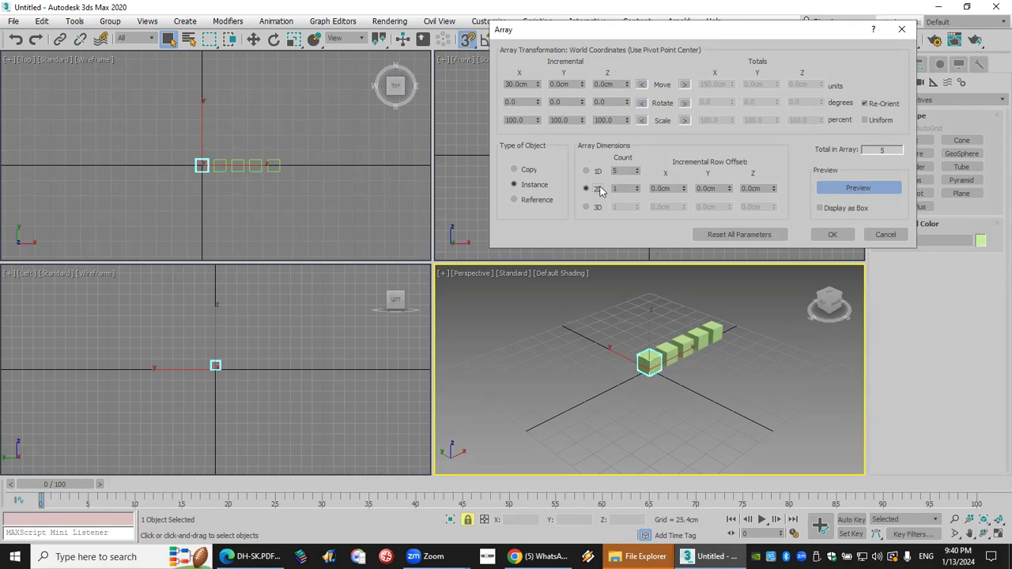
pyautogui.doubleClick(762, 188)
pyautogui.write('30')
pyautogui.moveTo(637, 192); pyautogui.dragTo(637, 182)
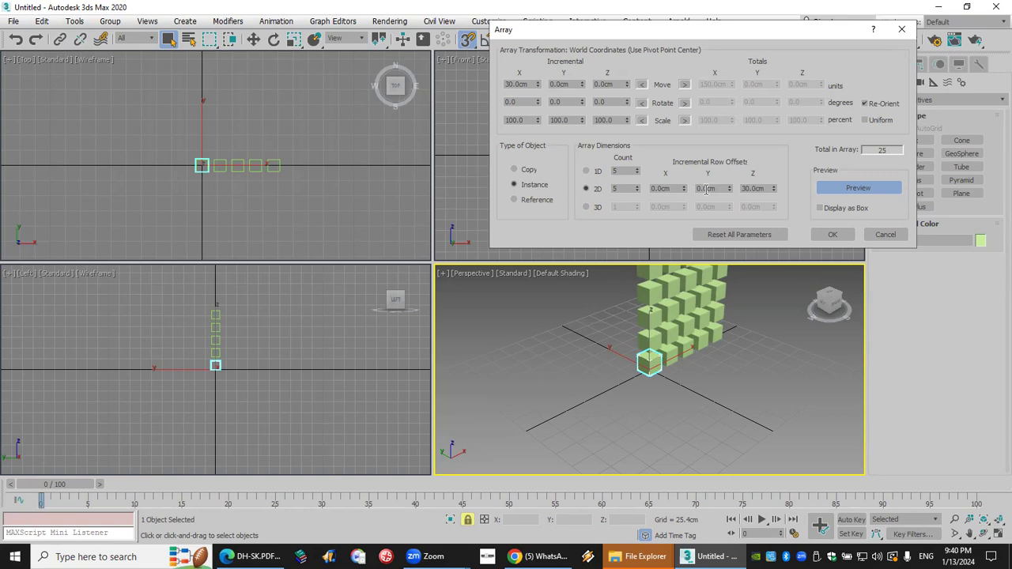
pyautogui.click(878, 234)
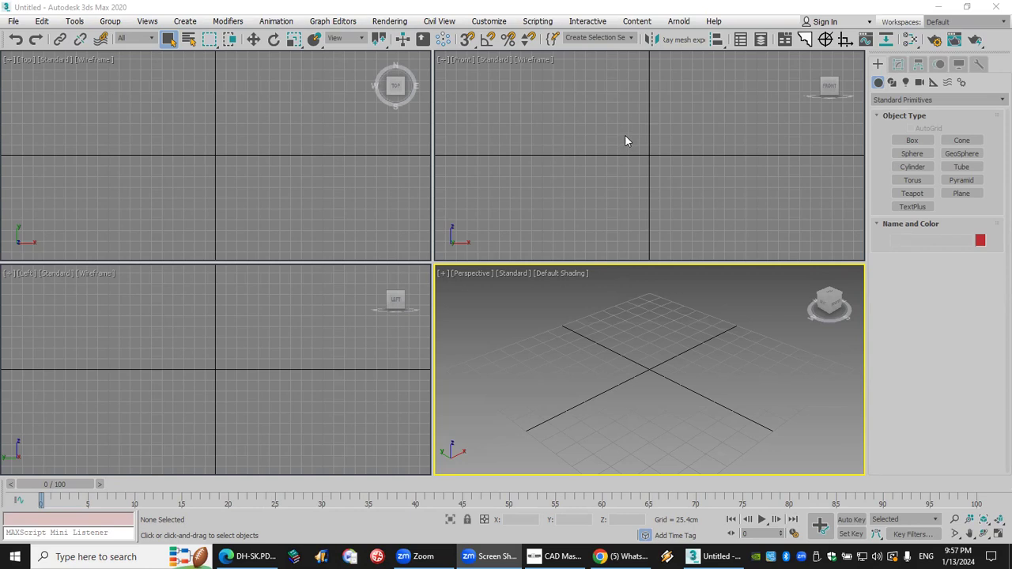
pyautogui.moveTo(569, 81); pyautogui.dragTo(739, 260)
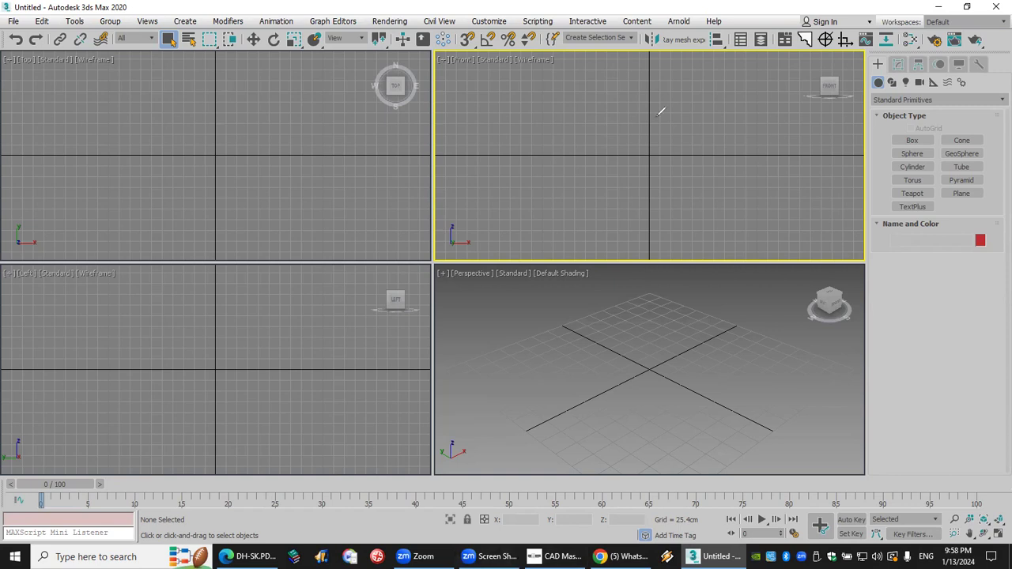
pyautogui.moveTo(637, 98)
pyautogui.mouseDown()
pyautogui.moveTo(597, 174)
pyautogui.moveTo(695, 149)
pyautogui.moveTo(643, 104)
pyautogui.moveTo(638, 145)
pyautogui.mouseUp()
pyautogui.moveTo(645, 183); pyautogui.dragTo(644, 200)
pyautogui.moveTo(593, 143); pyautogui.dragTo(705, 143)
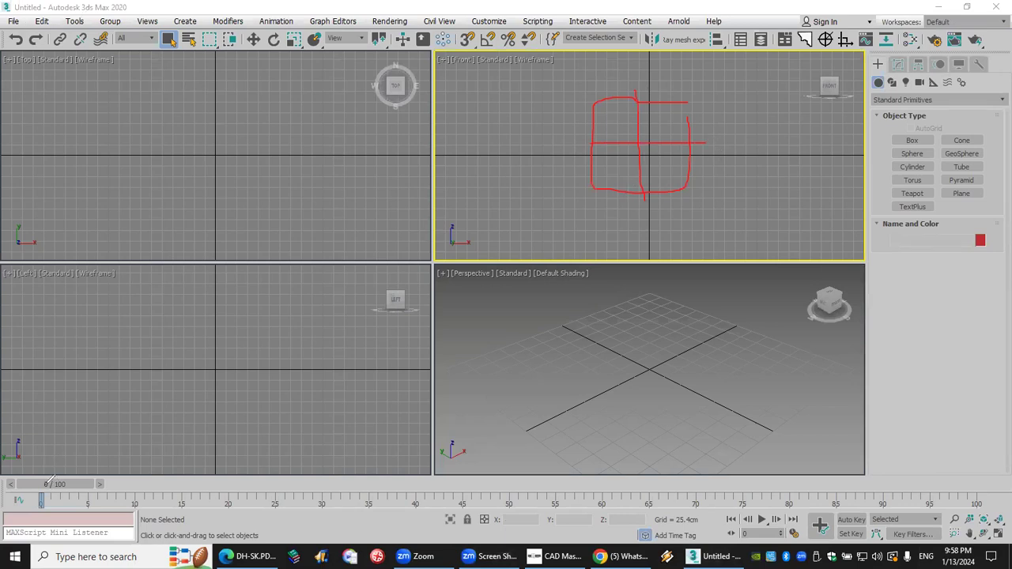
pyautogui.press('Escape')
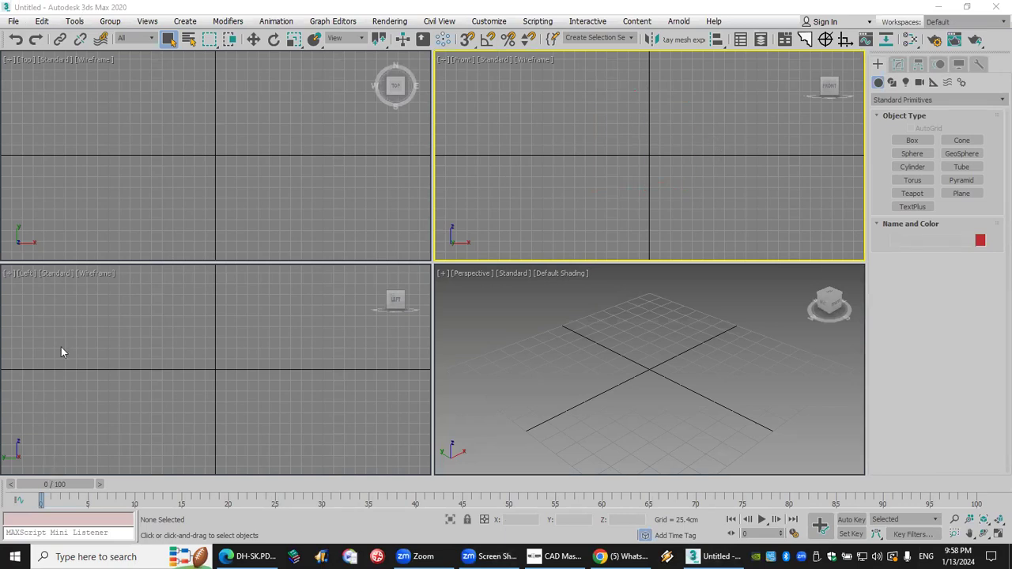
# Create a plane about 325 cm long and 285 cm wide in the Front view, with 2 length and 2 width segments
pyautogui.click(971, 192)
pyautogui.moveTo(598, 67); pyautogui.dragTo(718, 202)
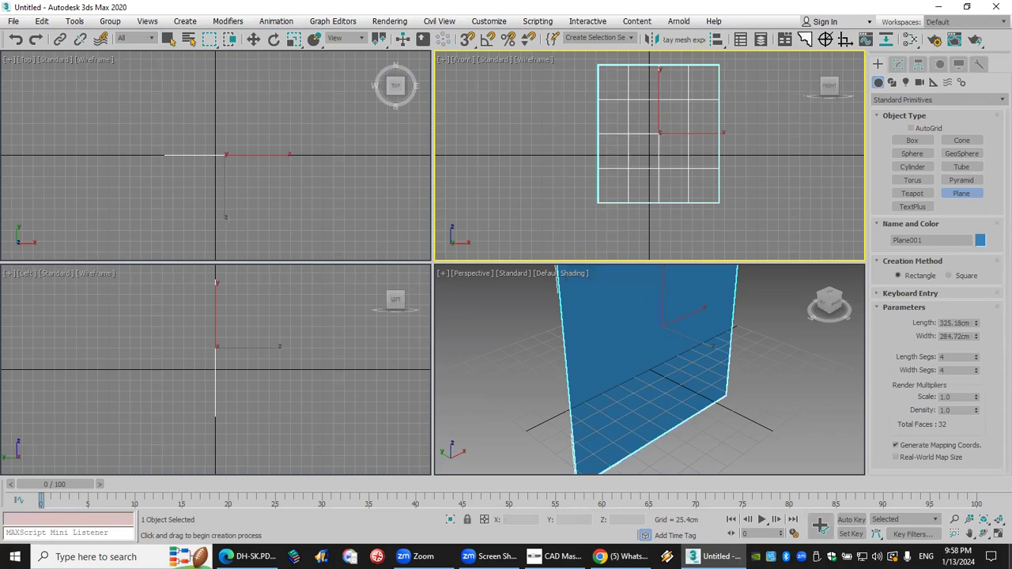
pyautogui.click(997, 522)
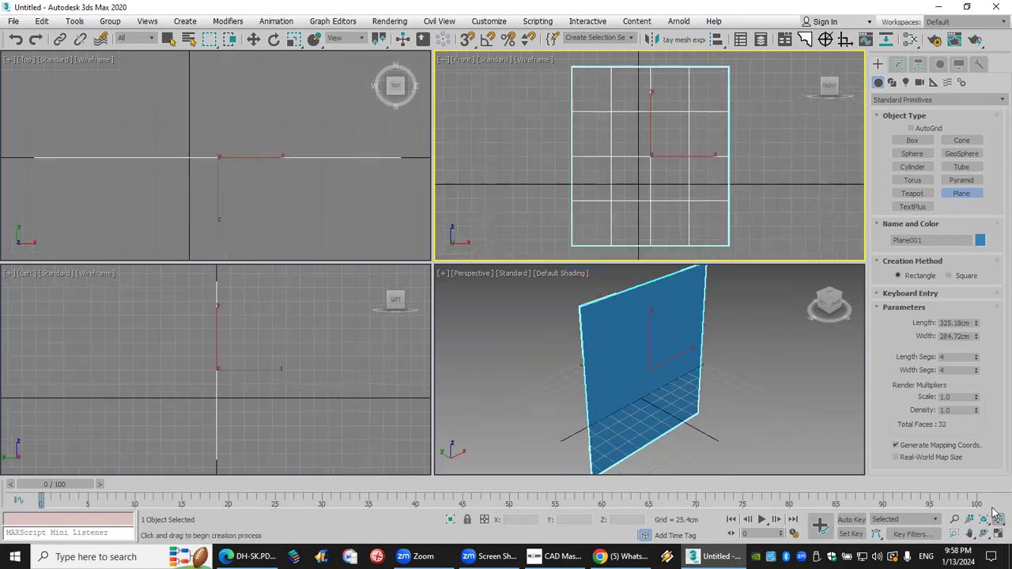
pyautogui.click(976, 360)
pyautogui.click(976, 360)
pyautogui.click(976, 373)
pyautogui.click(977, 373)
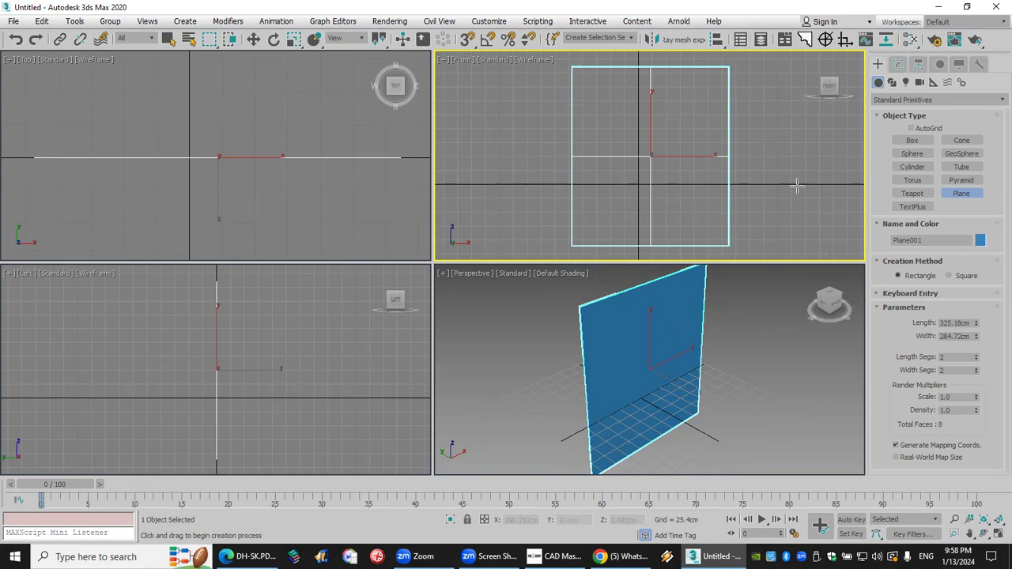
# Apply a Lattice modifier to the plane using Struts Only from Edges, with a strut radius of 11.43 cm and 5 sides
pyautogui.rightClick(755, 393)
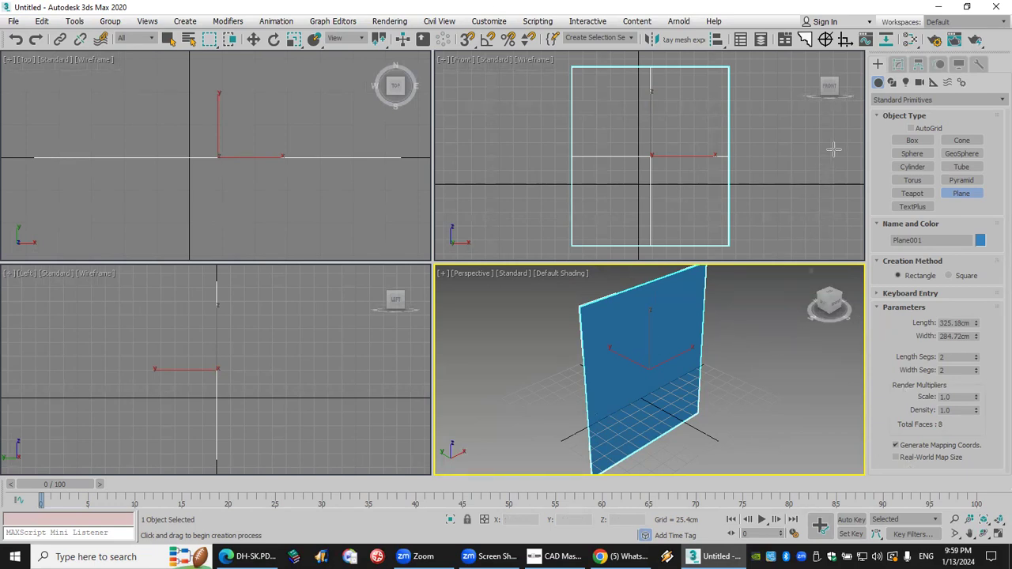
pyautogui.click(897, 65)
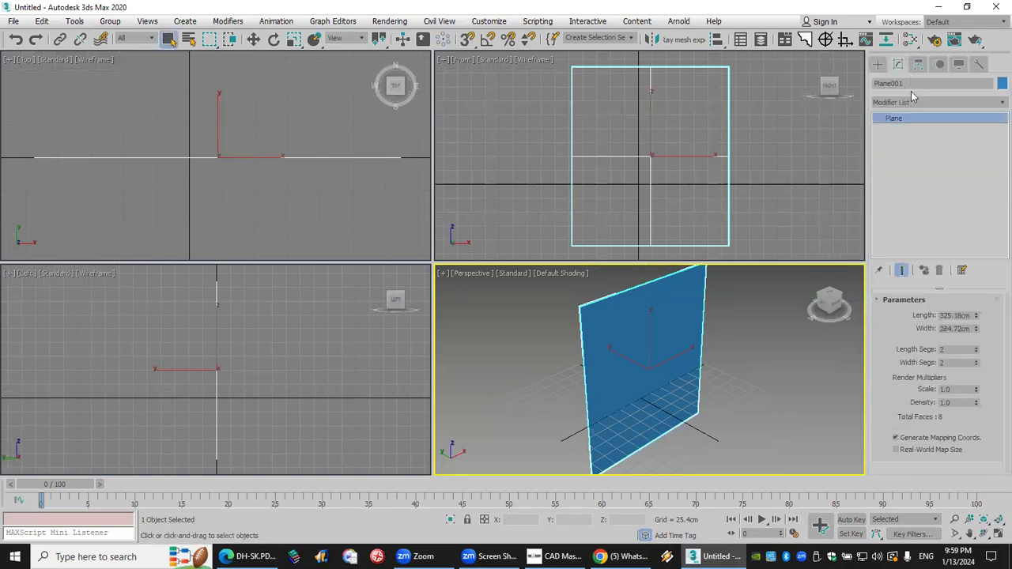
pyautogui.click(917, 103)
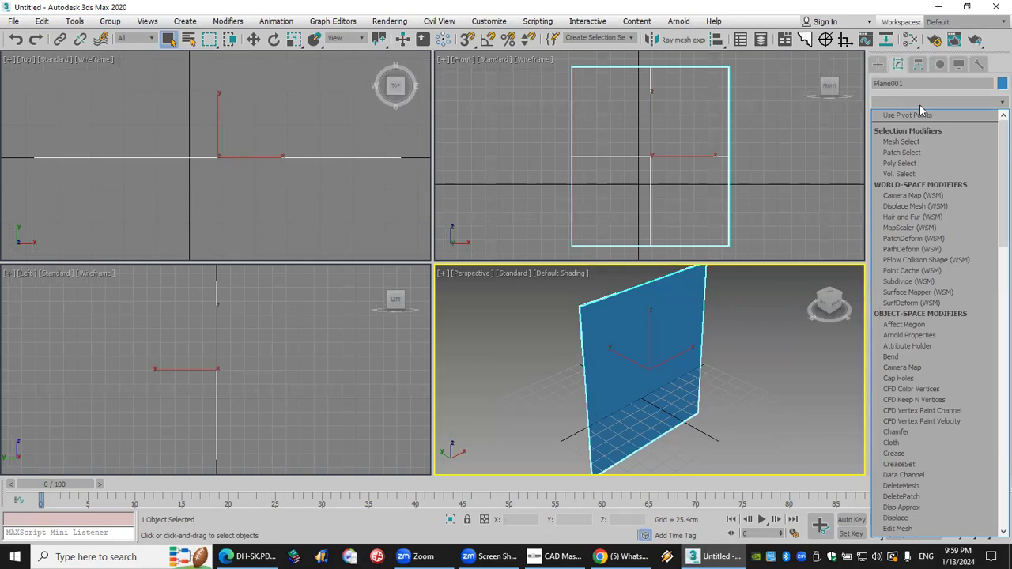
pyautogui.write('lattice')
pyautogui.press('Return')
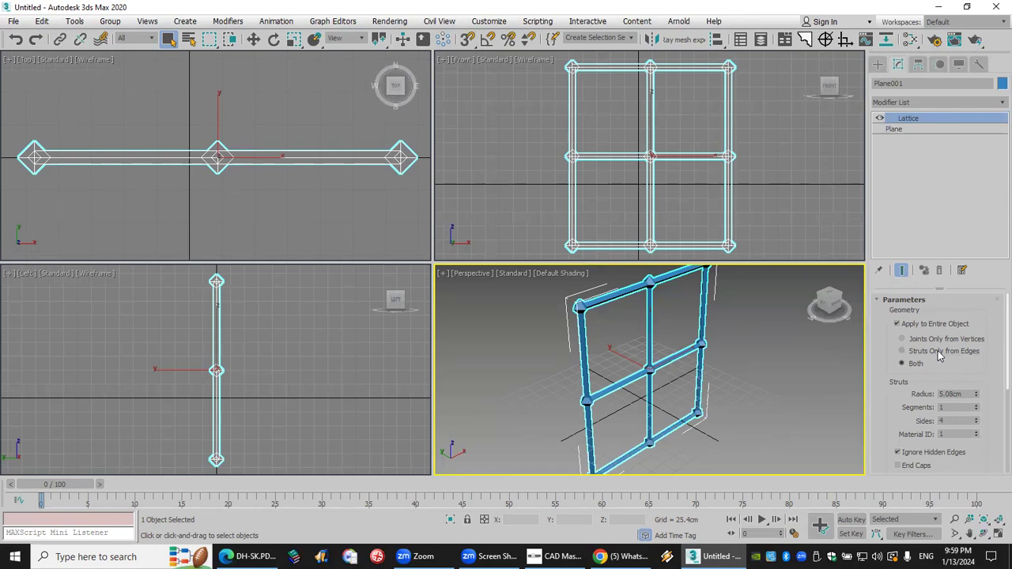
pyautogui.click(902, 351)
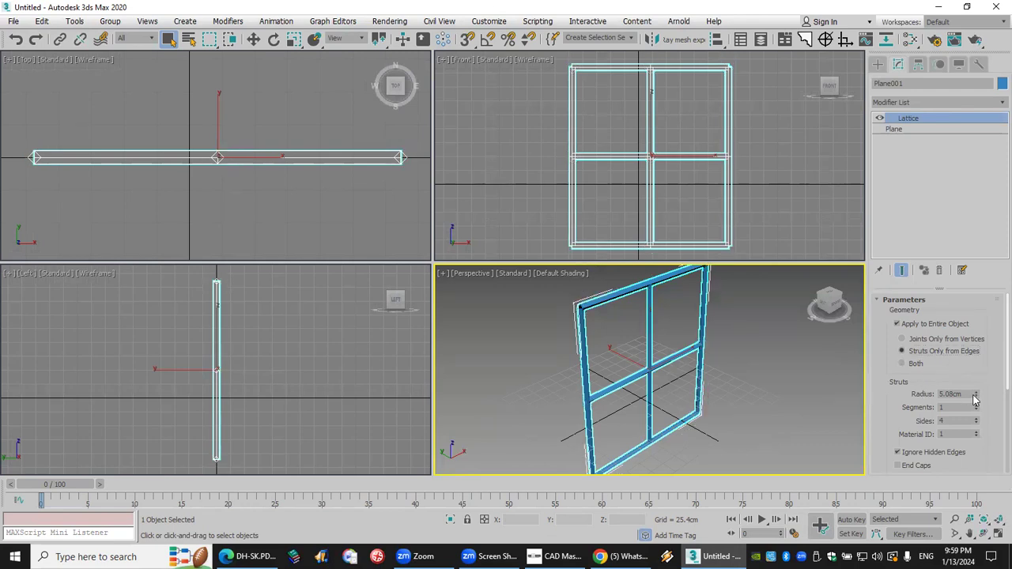
pyautogui.moveTo(977, 399); pyautogui.dragTo(979, 400)
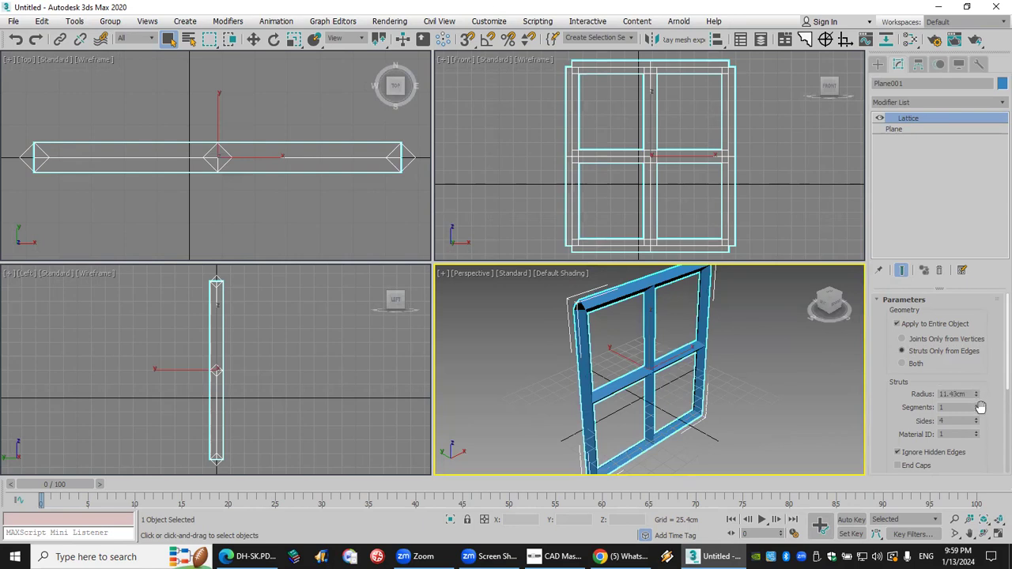
pyautogui.click(976, 419)
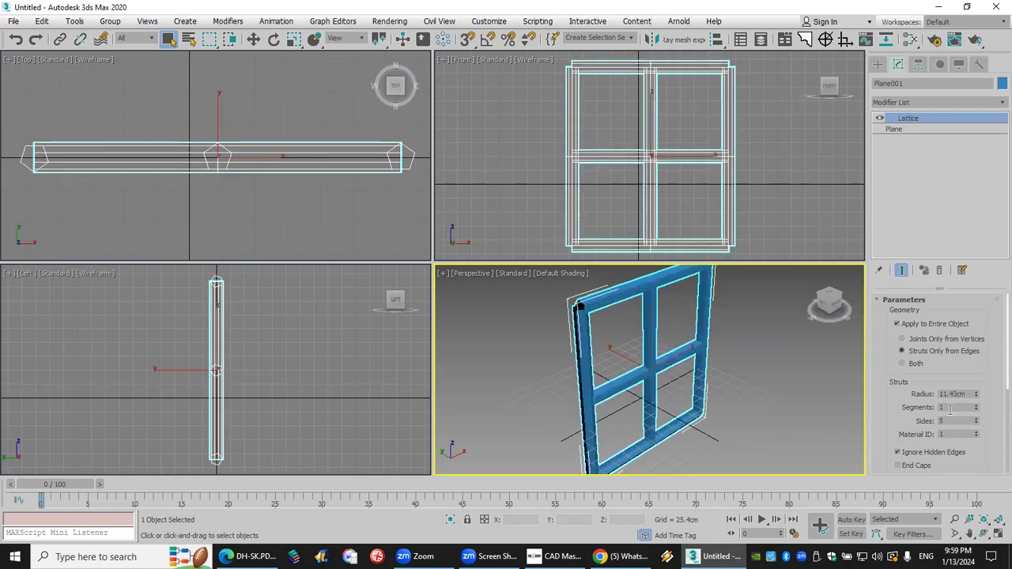
# Clone the lattice frame in place as a Copy and remove the Lattice modifier from the copy
pyautogui.rightClick(648, 343)
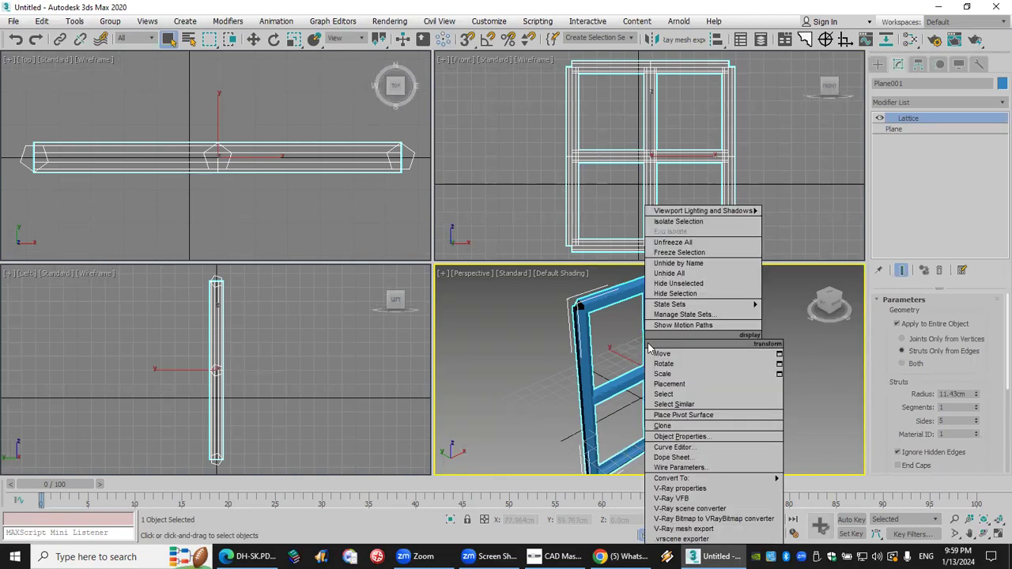
pyautogui.click(689, 429)
pyautogui.click(472, 247)
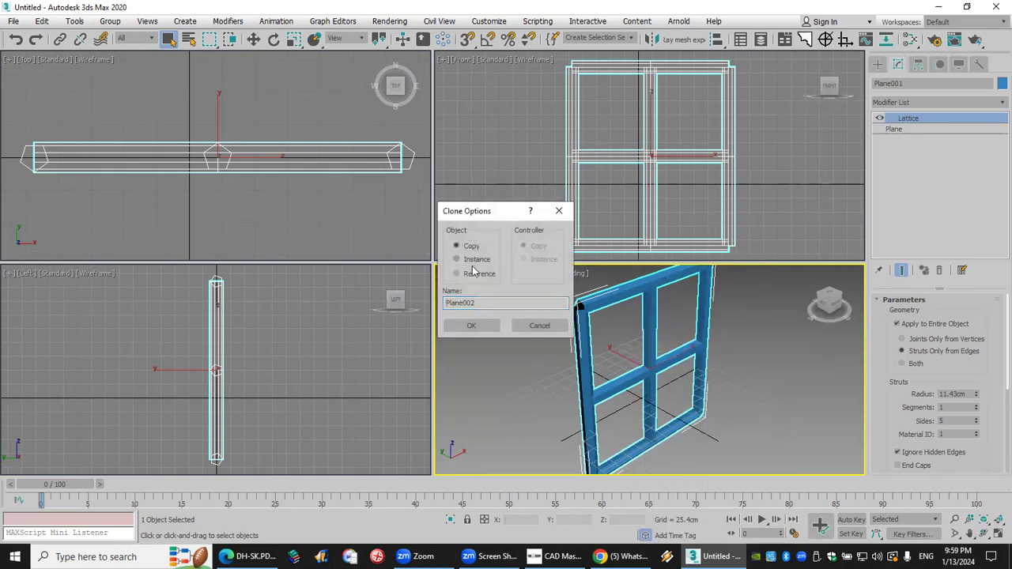
pyautogui.click(471, 325)
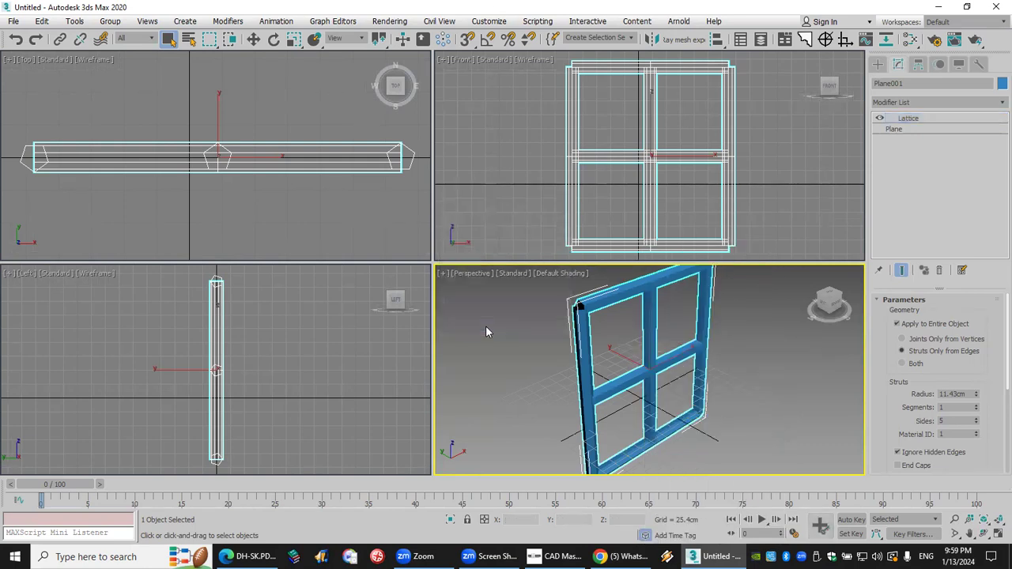
pyautogui.click(939, 270)
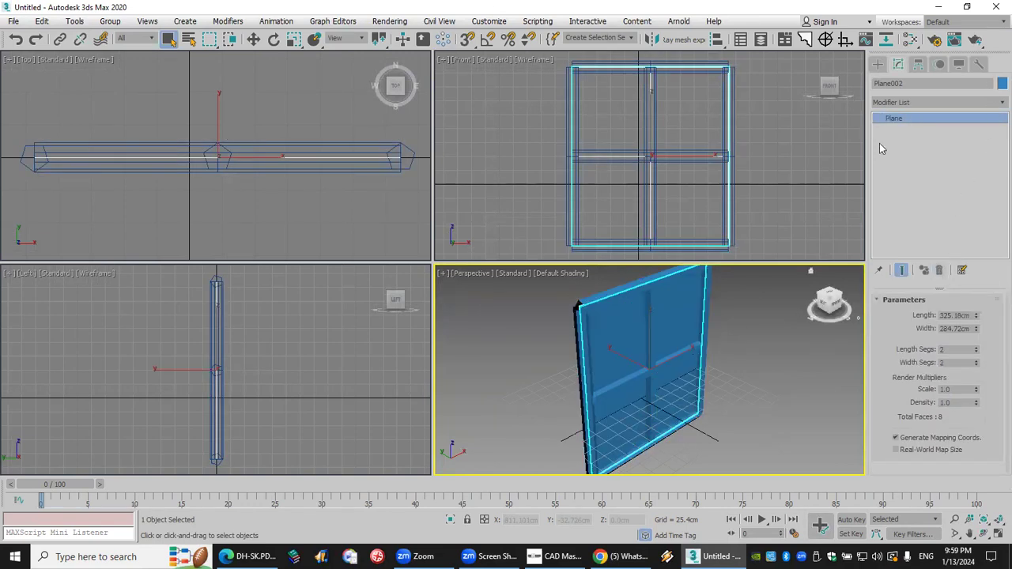
# Change the copied plane's object color to light yellow
pyautogui.click(1002, 83)
pyautogui.click(637, 139)
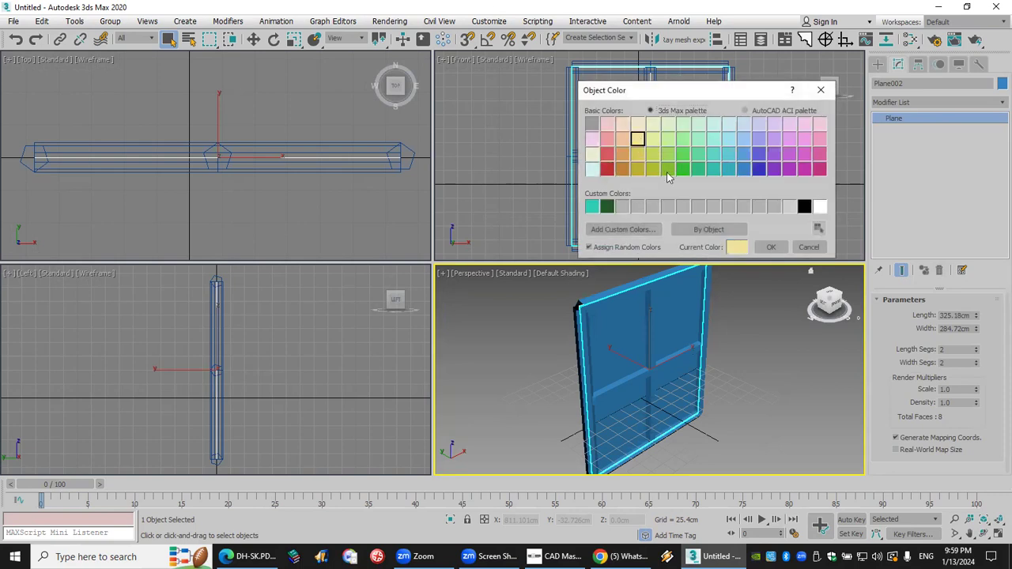
pyautogui.click(771, 246)
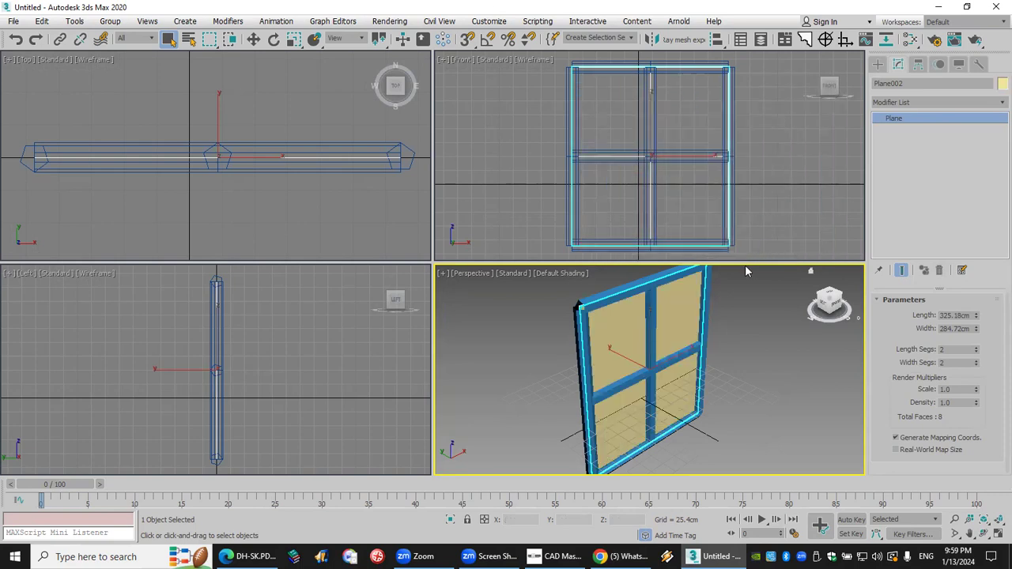
# Lower the copied plane's visibility in its Object Properties to make it look like glass, and deselect it
pyautogui.rightClick(609, 330)
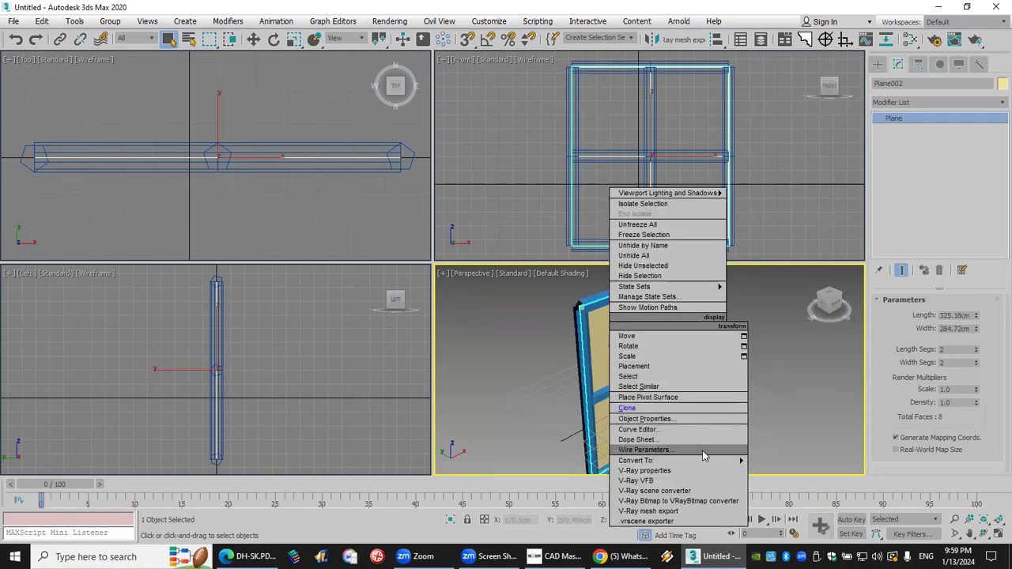
pyautogui.click(708, 417)
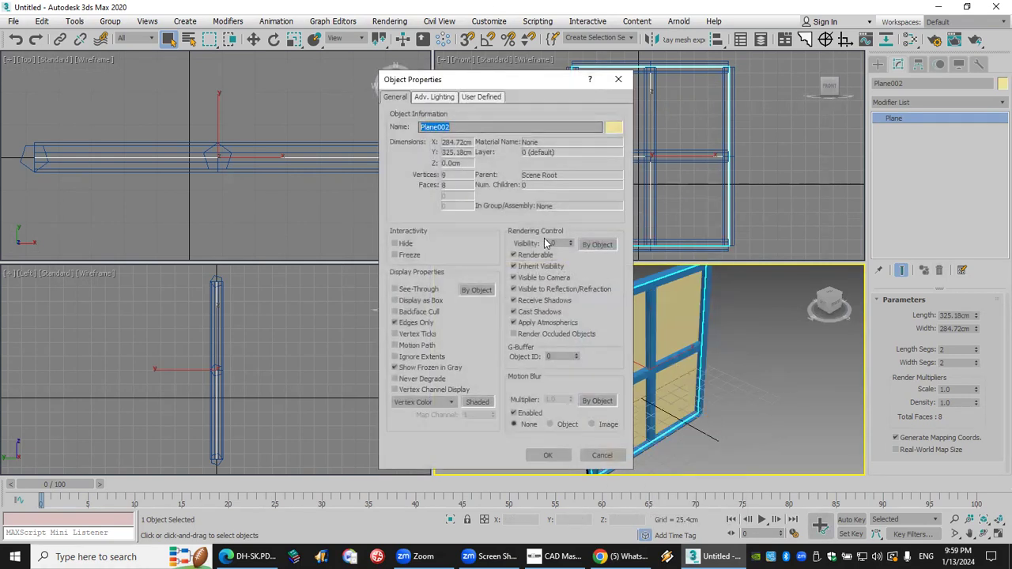
pyautogui.click(558, 245)
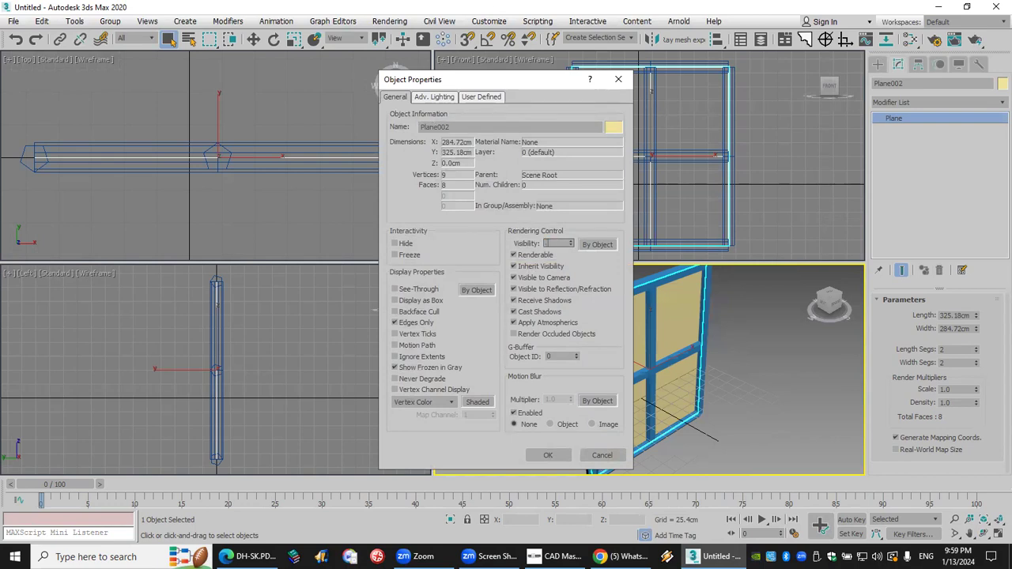
pyautogui.click(548, 456)
pyautogui.click(719, 440)
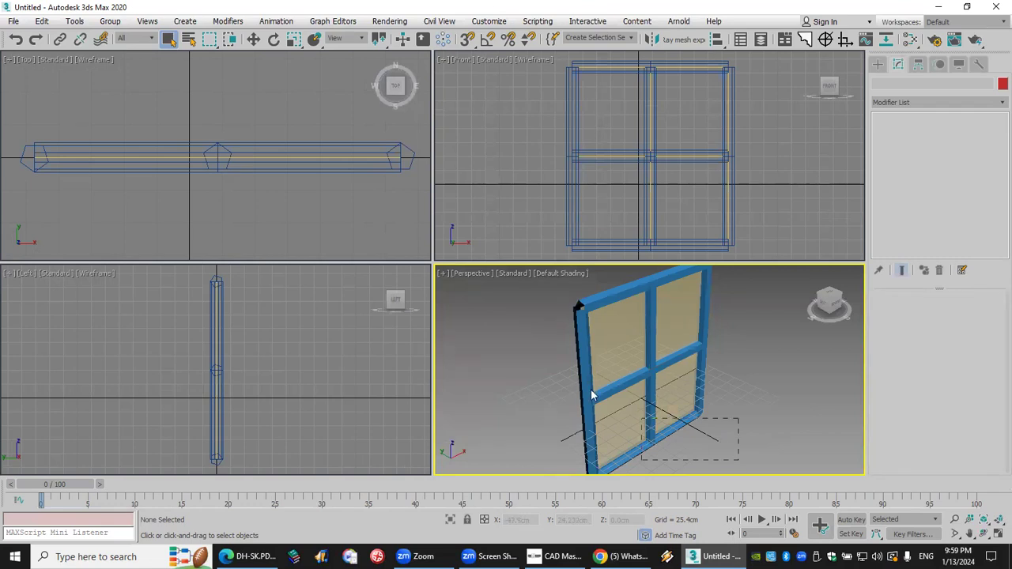
# Delete all objects in the scene and restore the zoom of all views
pyautogui.hotkey('ctrl', 'a')
pyautogui.press('Delete')
pyautogui.click(500, 237)
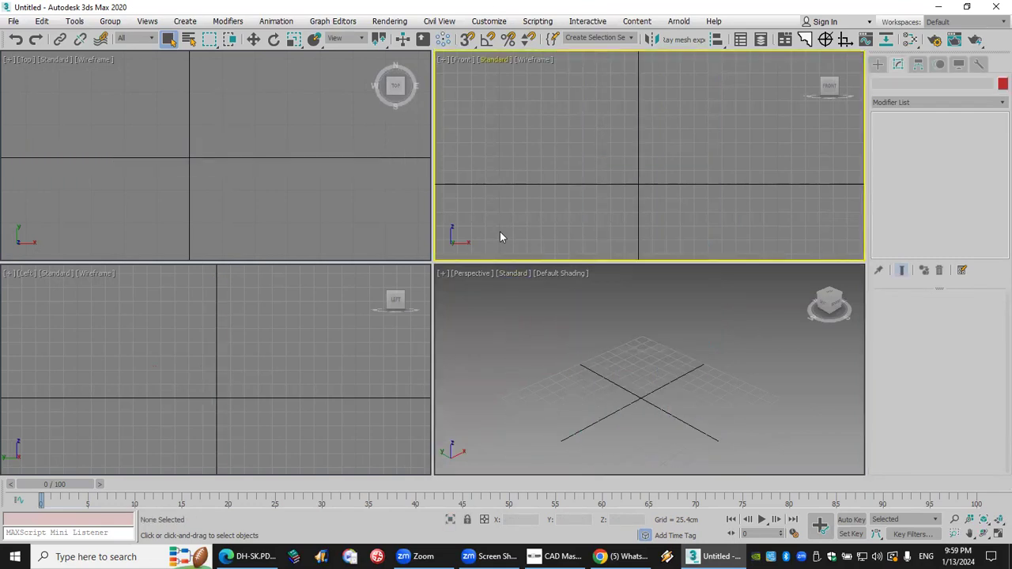
pyautogui.click(998, 521)
pyautogui.click(997, 522)
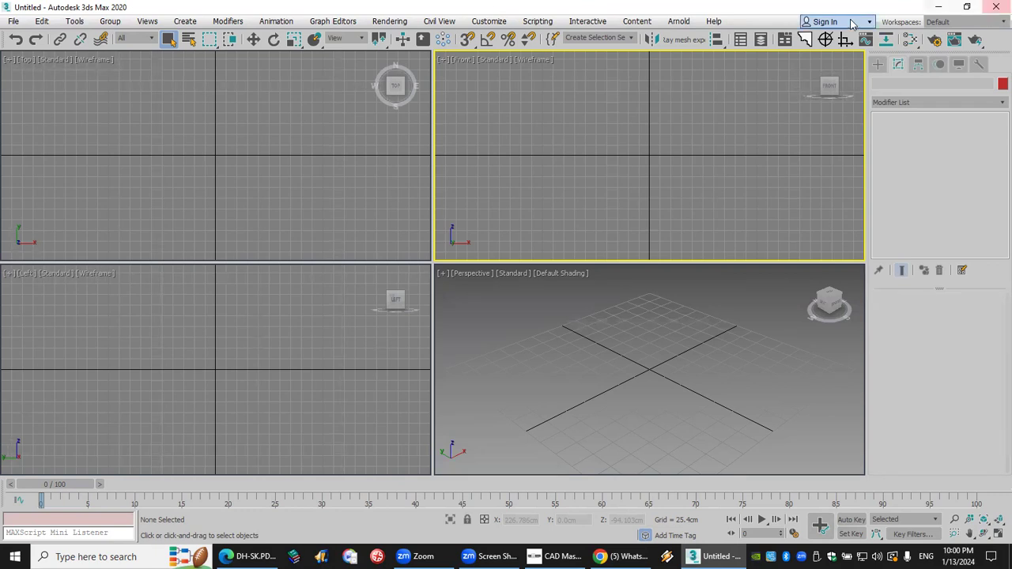
# Create a flat box about 160 cm long, 737 cm wide and 33 cm high in the Top view
pyautogui.click(879, 68)
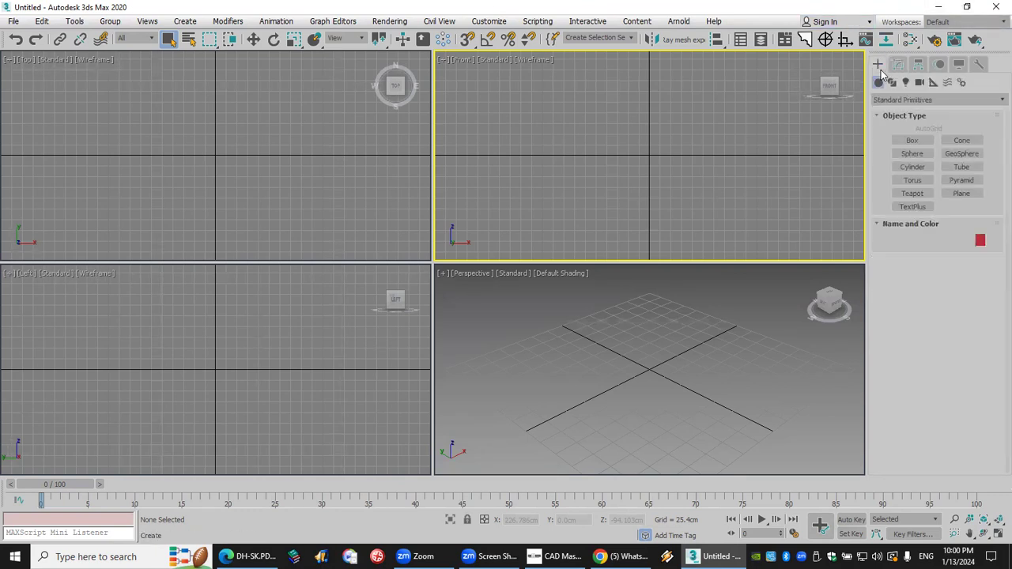
pyautogui.click(911, 140)
pyautogui.moveTo(53, 138); pyautogui.dragTo(365, 206)
pyautogui.click(368, 191)
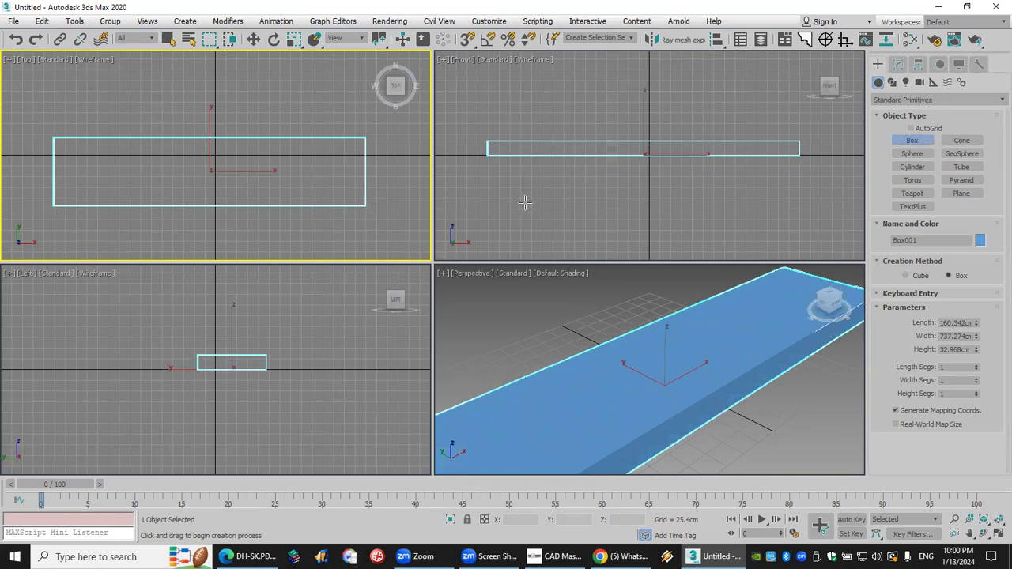
# Create a cylinder about 31.5 cm in radius and 111 cm high at one end of the box, and copy it about 116 cm along X
pyautogui.click(917, 167)
pyautogui.moveTo(65, 171); pyautogui.dragTo(79, 172)
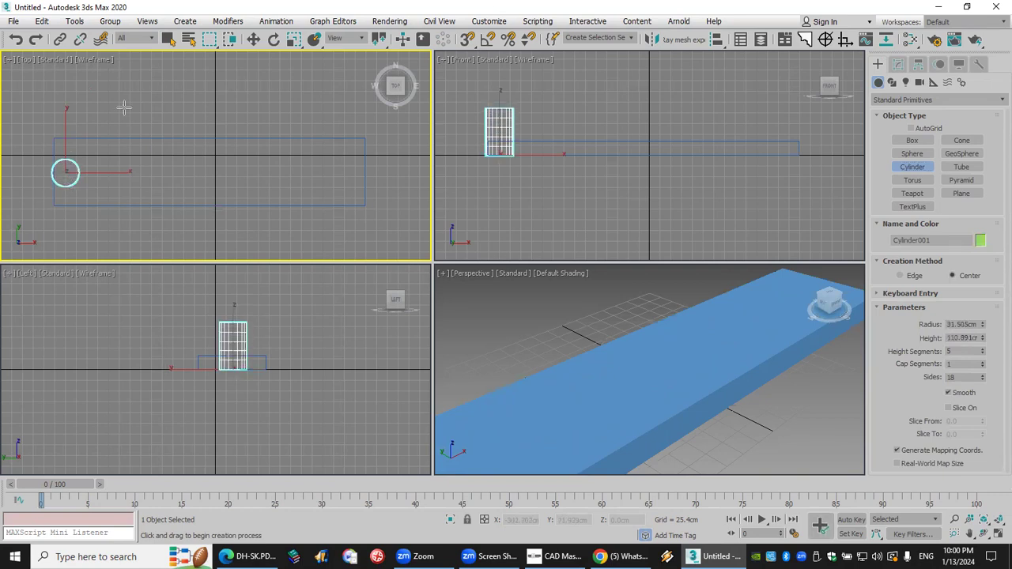
pyautogui.click(247, 42)
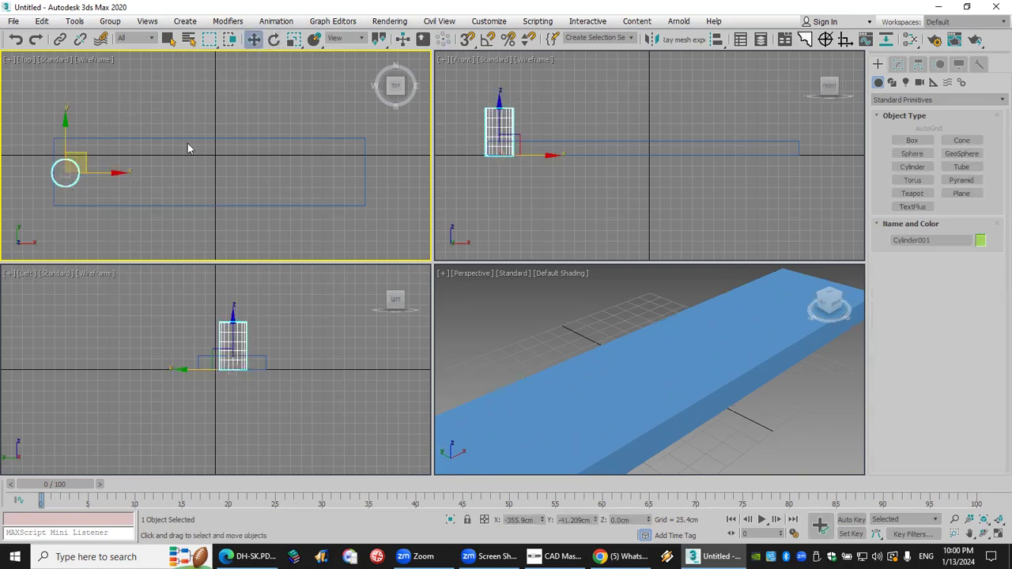
pyautogui.moveTo(98, 172)
pyautogui.keyDown('shift'); pyautogui.mouseDown()
pyautogui.moveTo(142, 172)
pyautogui.moveTo(227, 221)
pyautogui.mouseUp(); pyautogui.keyUp('shift')
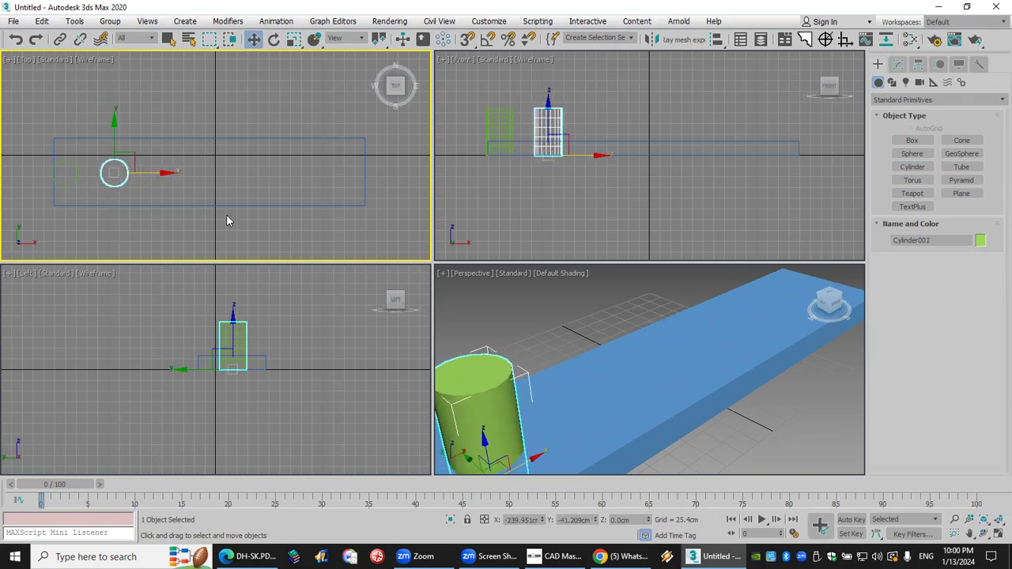
# Set the number of cylinder copies to 4, complete the row along the box, and deselect it
pyautogui.click(538, 282)
pyautogui.click(538, 282)
pyautogui.click(539, 282)
pyautogui.click(510, 332)
pyautogui.scroll(-6, 650, 395)
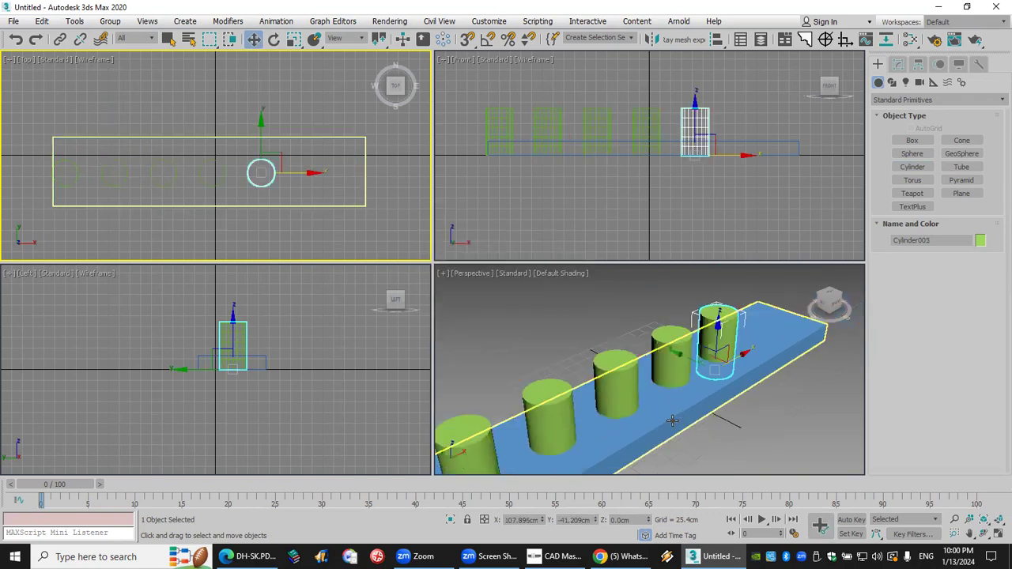
pyautogui.click(971, 534)
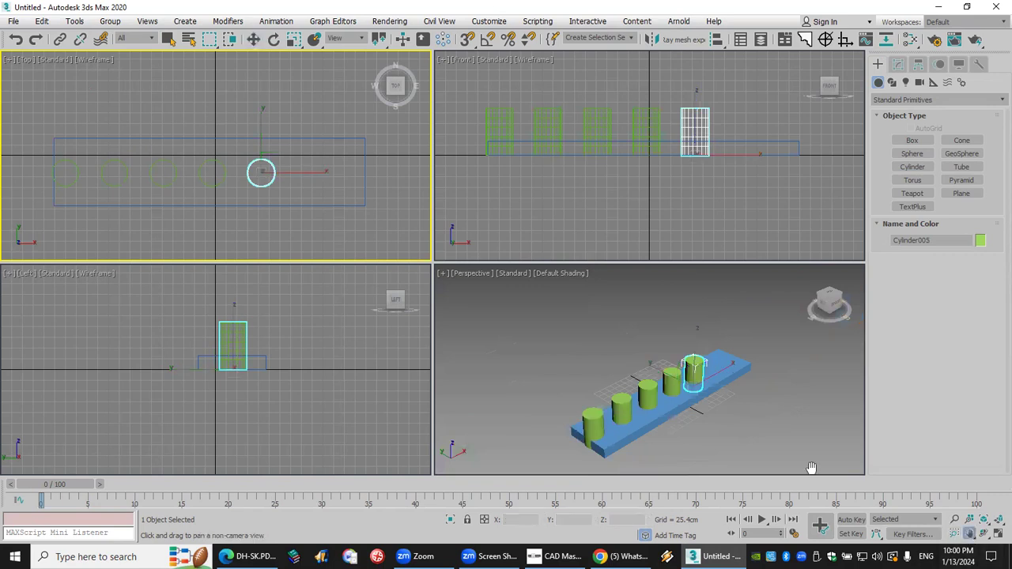
pyautogui.scroll(3, 668, 407)
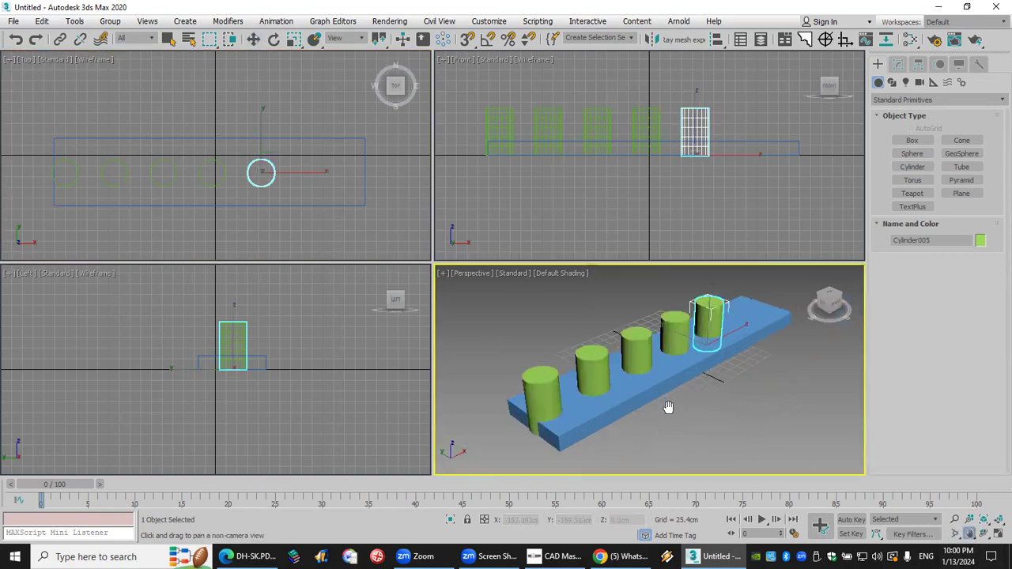
pyautogui.press('w')
pyautogui.click(722, 398)
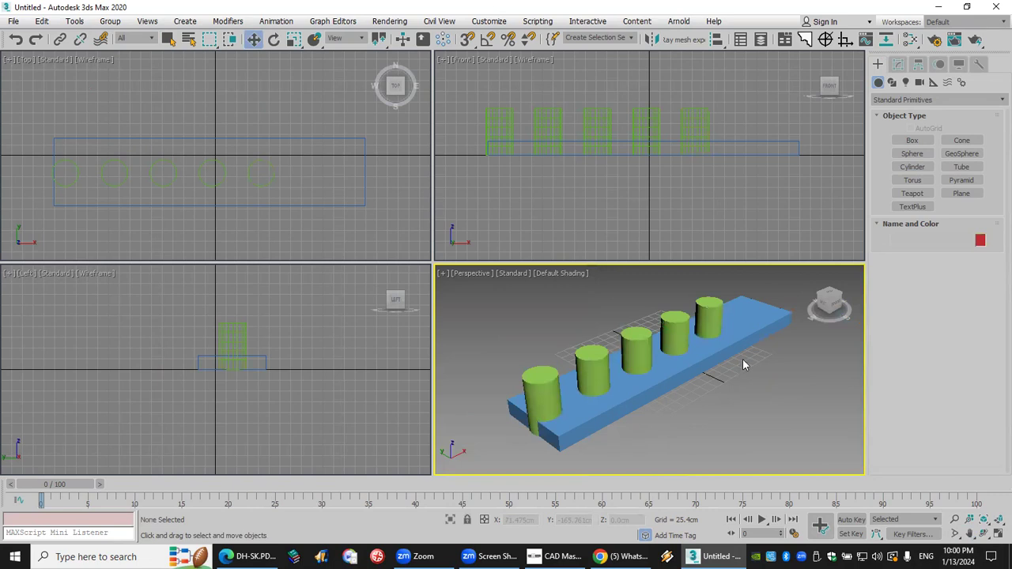
pyautogui.click(751, 340)
pyautogui.click(702, 326)
pyautogui.click(709, 354)
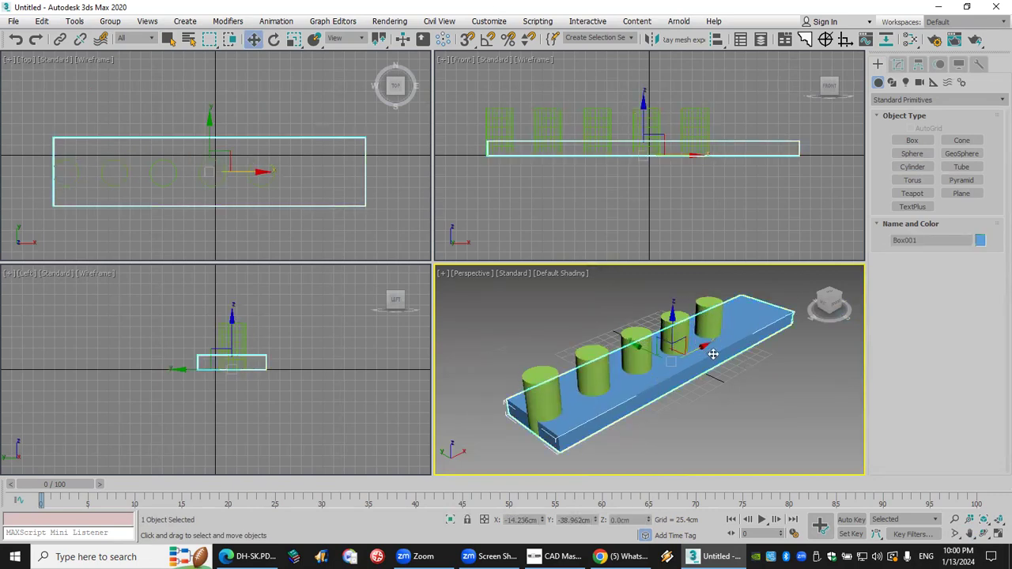
pyautogui.click(744, 392)
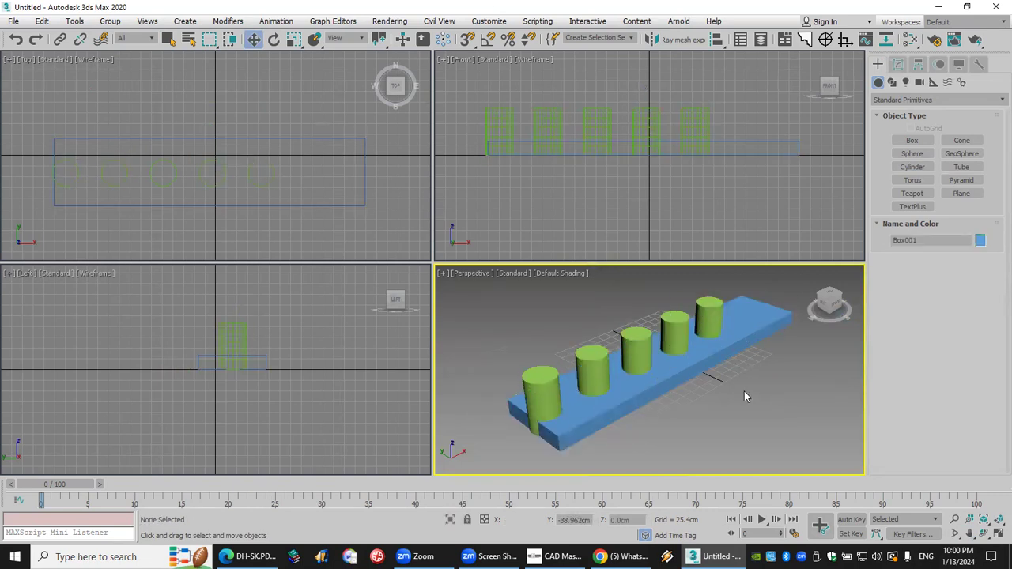
# Subtract all five cylinders from the long box with a ProBoolean, using the Subtraction operation in Move mode
pyautogui.click(757, 323)
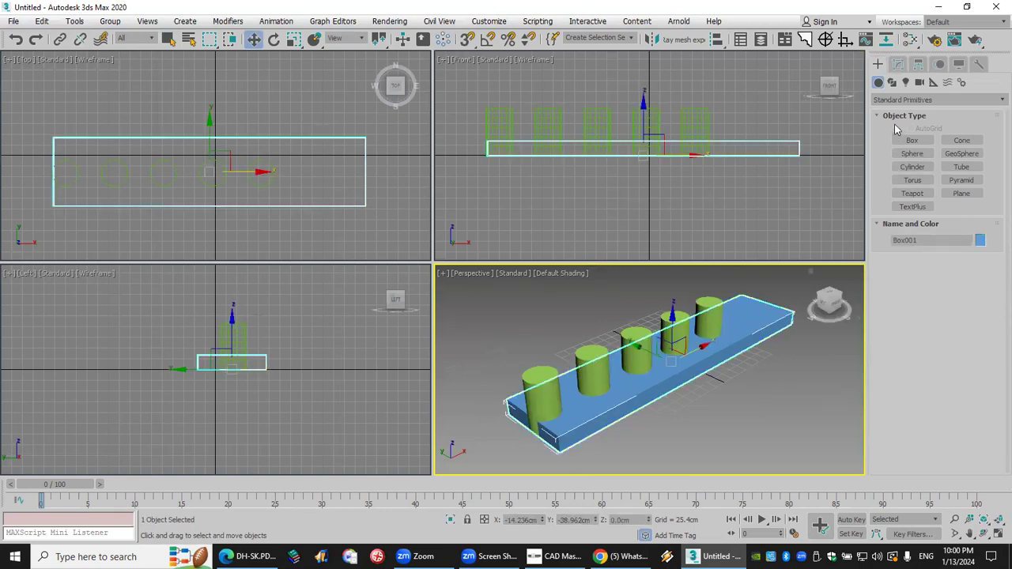
pyautogui.click(903, 99)
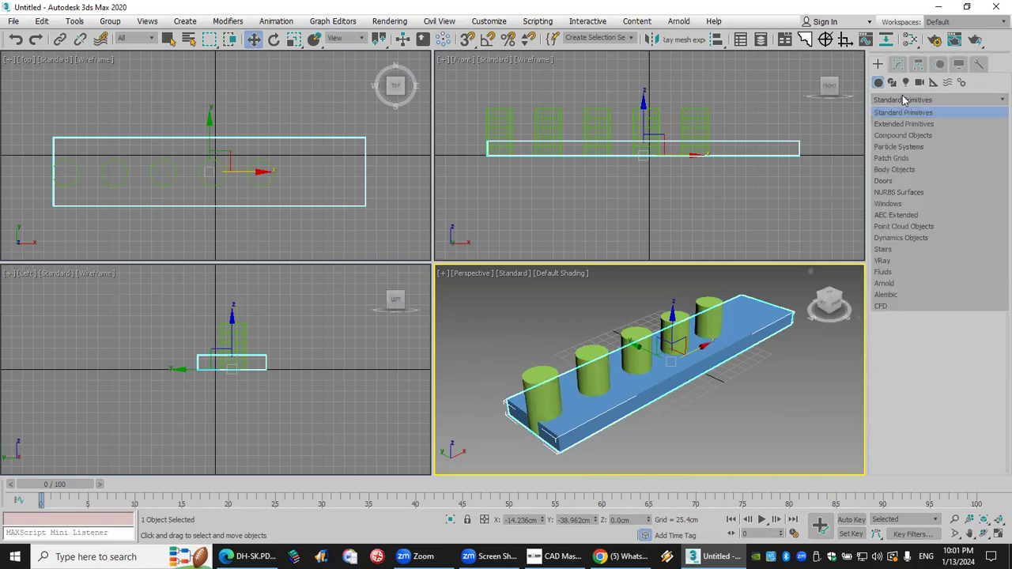
pyautogui.click(931, 134)
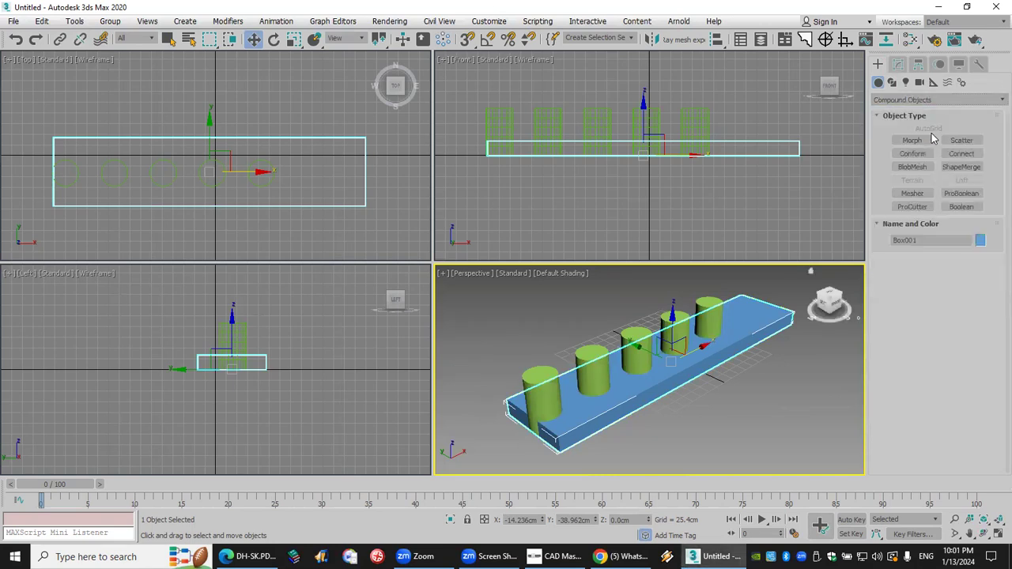
pyautogui.click(973, 195)
pyautogui.click(934, 275)
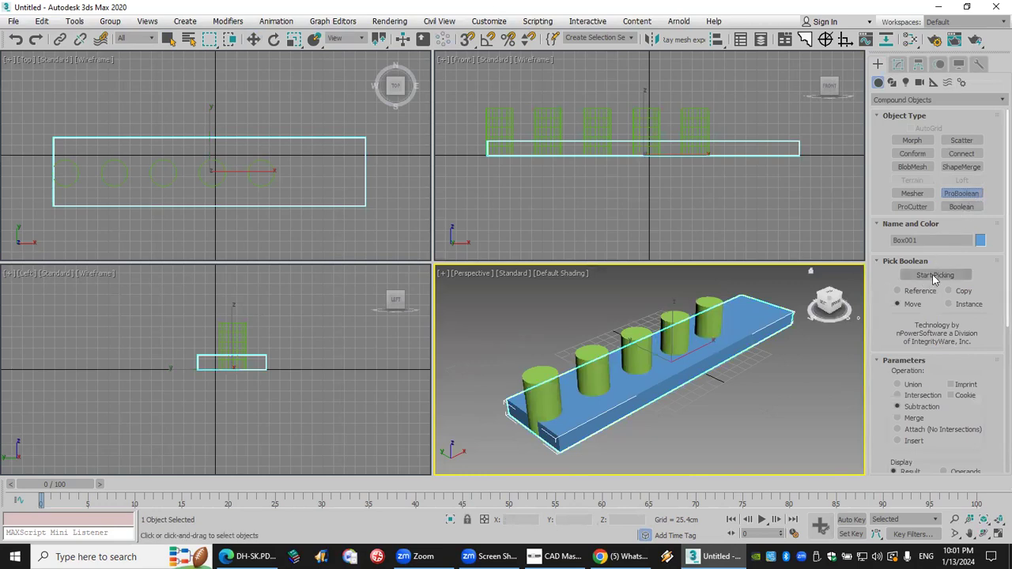
pyautogui.click(710, 313)
pyautogui.click(675, 328)
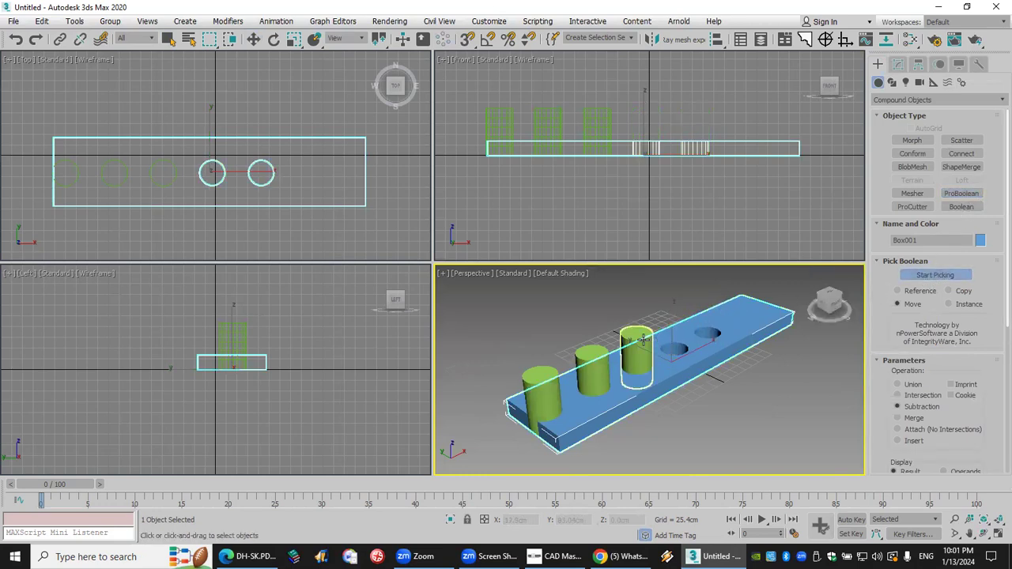
pyautogui.click(642, 339)
pyautogui.click(597, 363)
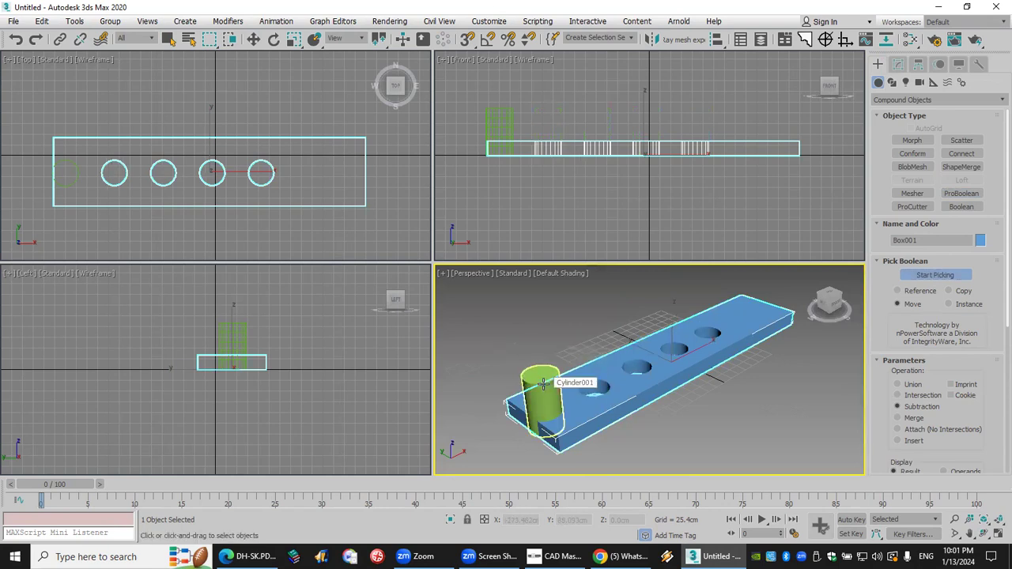
pyautogui.click(542, 383)
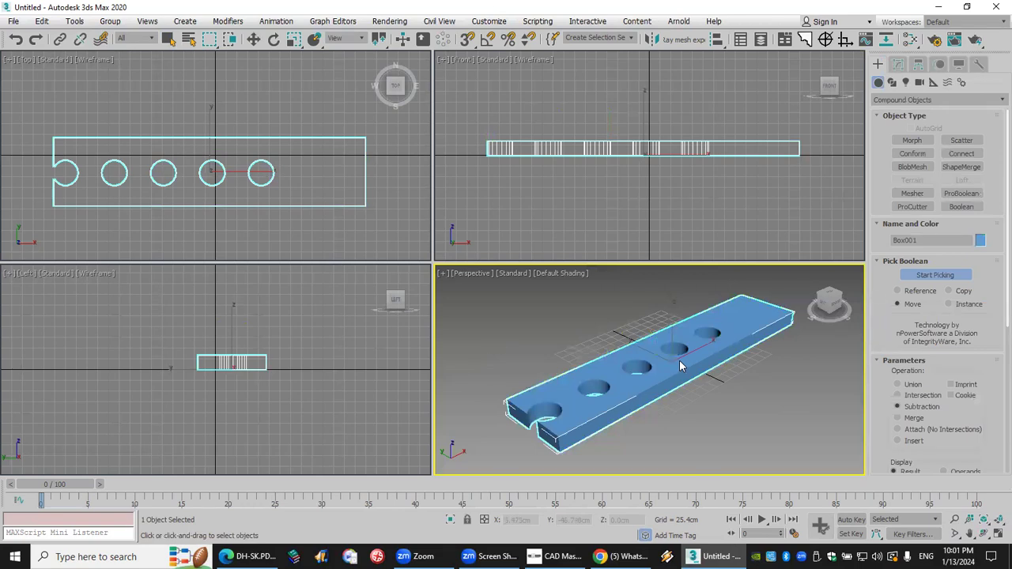
# Delete the perforated box and restore the zoom of all views
pyautogui.press('Delete')
pyautogui.click(857, 103)
pyautogui.click(996, 525)
# Create a box about 242 × 831 × 15 cm in the Front view and a smaller one about 153 × 100 × 34 cm within its outline near one end
pyautogui.click(917, 100)
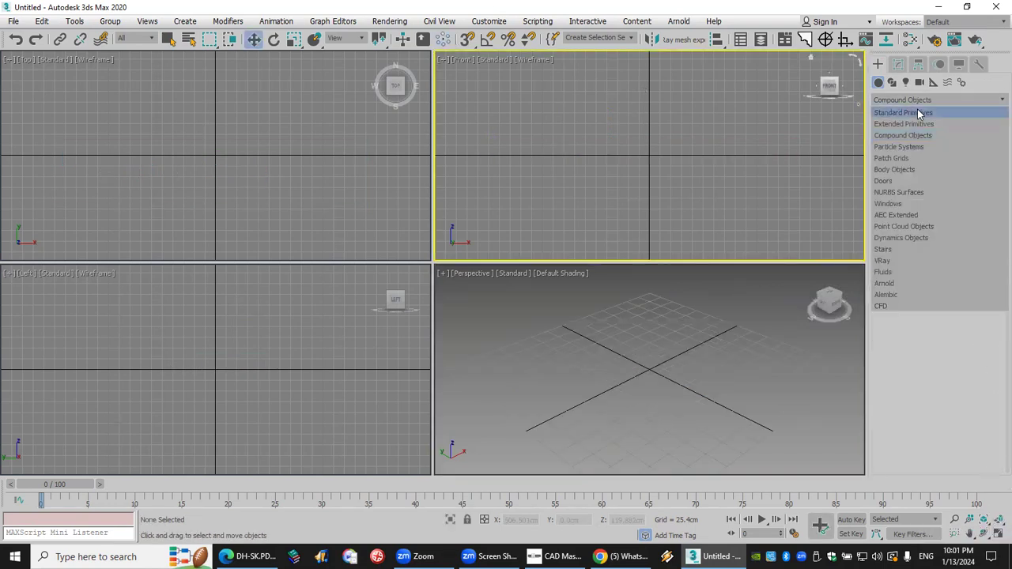
pyautogui.click(917, 113)
pyautogui.click(911, 140)
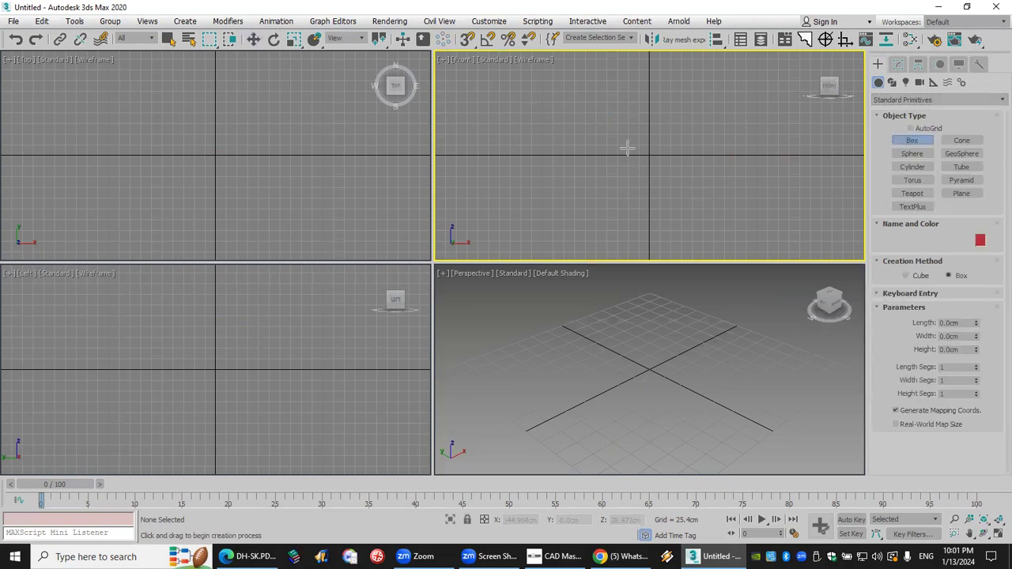
pyautogui.scroll(-2, 633, 117)
pyautogui.moveTo(572, 68); pyautogui.dragTo(820, 141)
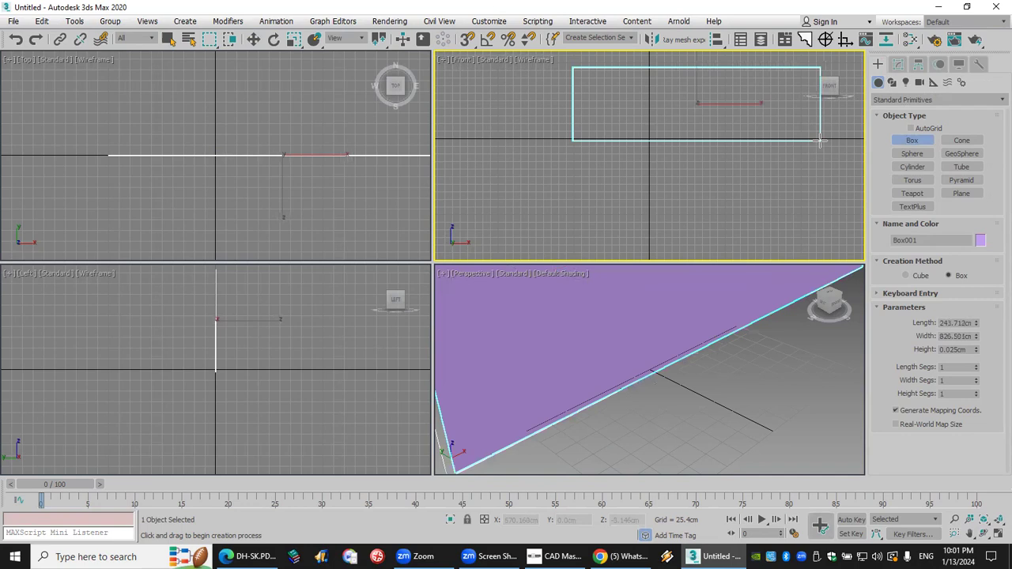
pyautogui.click(822, 149)
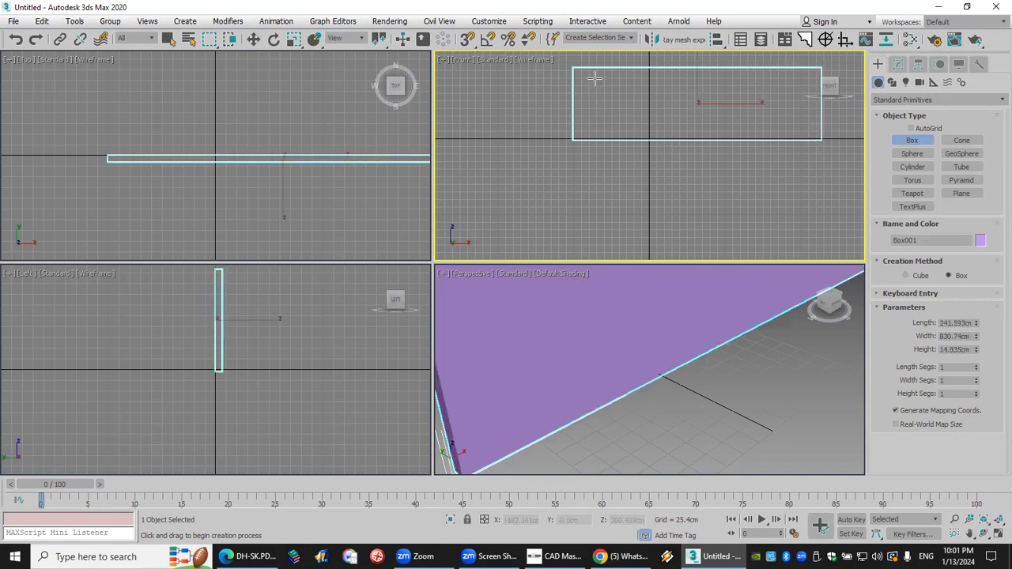
pyautogui.moveTo(595, 76); pyautogui.dragTo(624, 120)
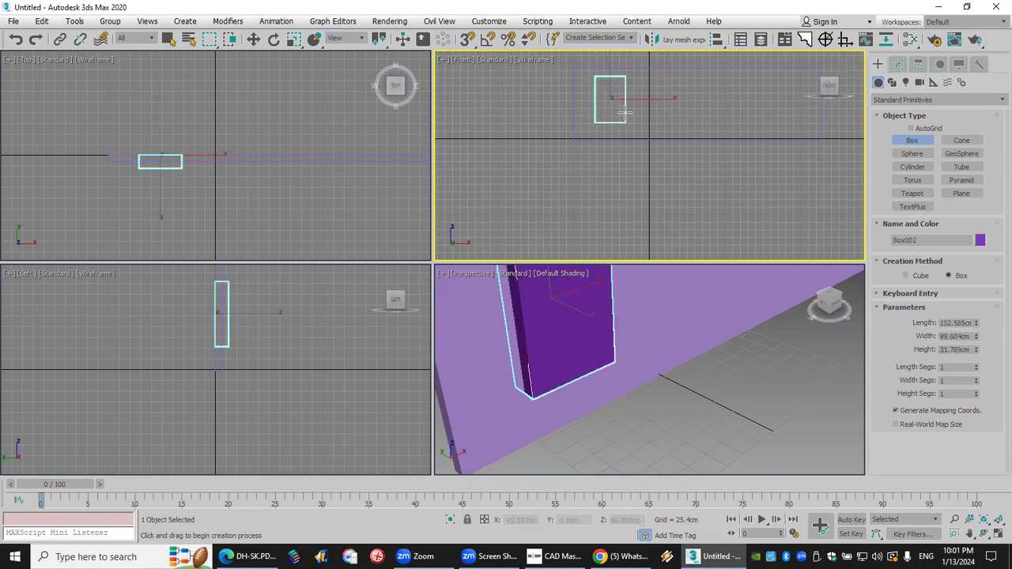
pyautogui.click(662, 127)
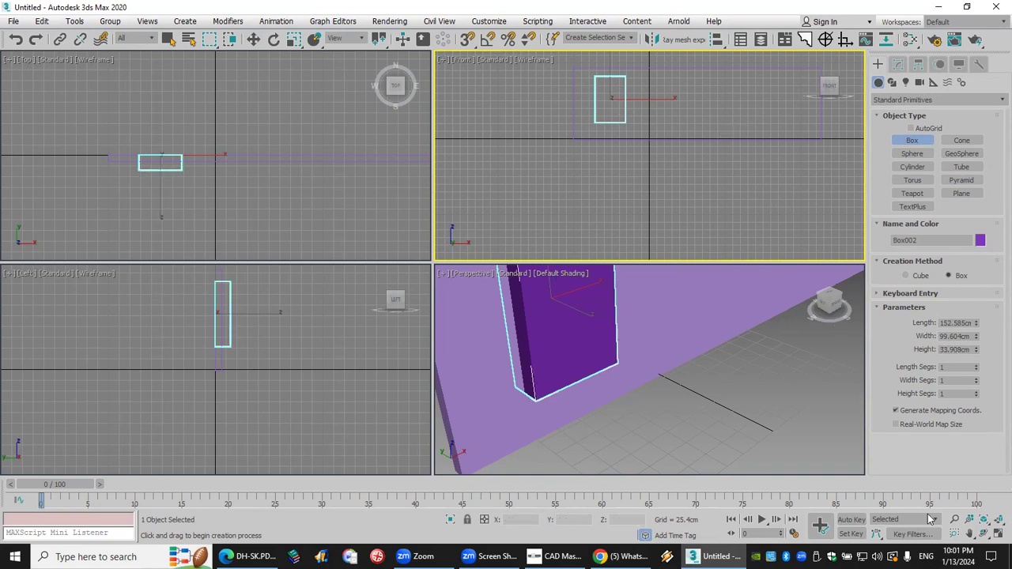
# Make 4 copies of the smaller box along the panel, spaced about 149 cm apart along X, and deselect them
pyautogui.click(968, 532)
pyautogui.moveTo(645, 143); pyautogui.dragTo(583, 194)
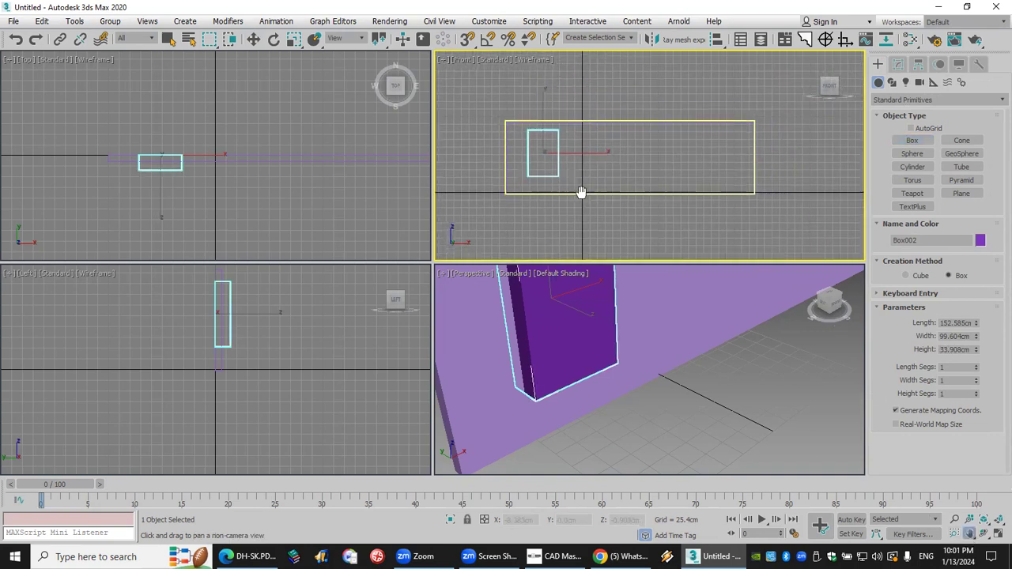
pyautogui.click(253, 38)
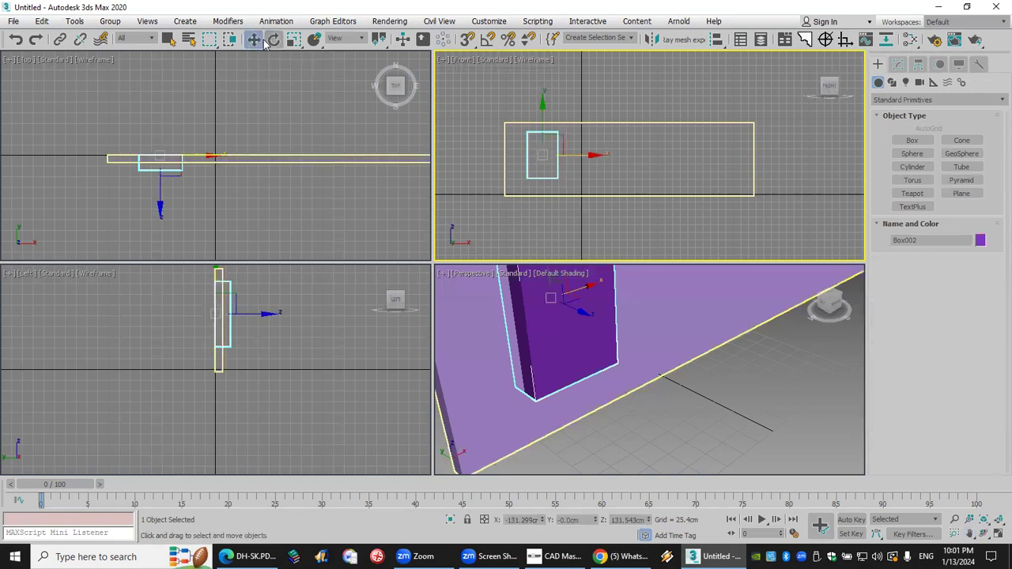
pyautogui.keyDown('shift'); pyautogui.moveTo(583, 158); pyautogui.dragTo(628, 162); pyautogui.keyUp('shift')
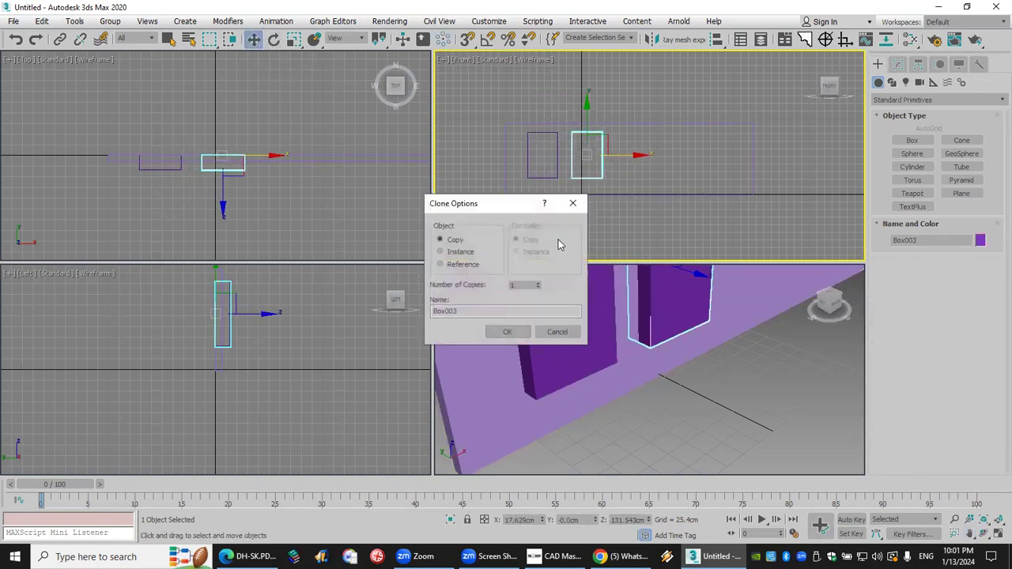
pyautogui.click(506, 331)
pyautogui.click(776, 398)
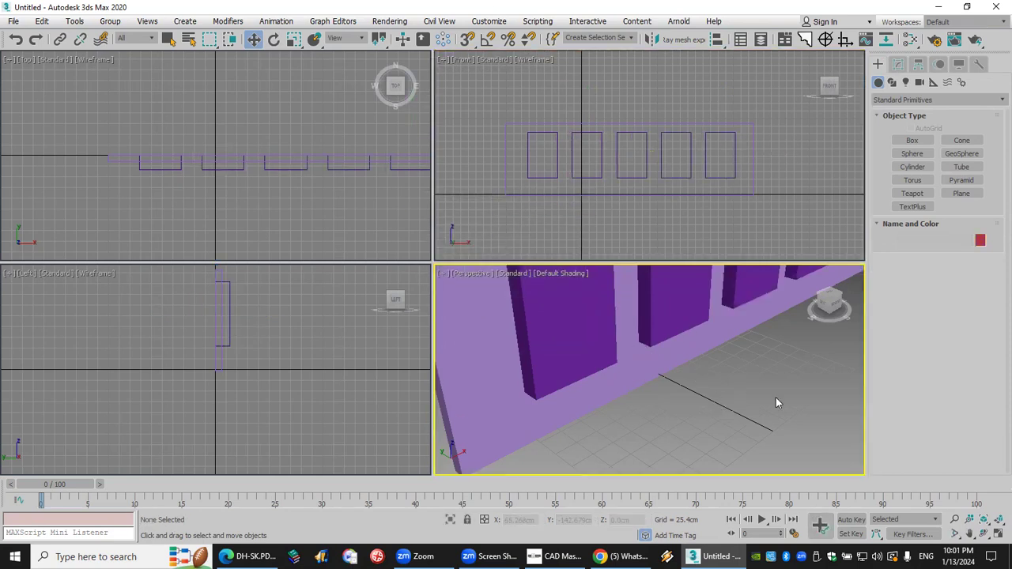
# Subtract the five small boxes from the long panel with a ProBoolean in Move mode to cut window openings
pyautogui.scroll(-5, 777, 386)
pyautogui.click(970, 534)
pyautogui.moveTo(755, 369); pyautogui.dragTo(687, 375)
pyautogui.keyDown('alt'); pyautogui.moveTo(687, 374); pyautogui.dragTo(702, 360, button='middle'); pyautogui.keyUp('alt')
pyautogui.scroll(3, 702, 360)
pyautogui.rightClick(743, 384)
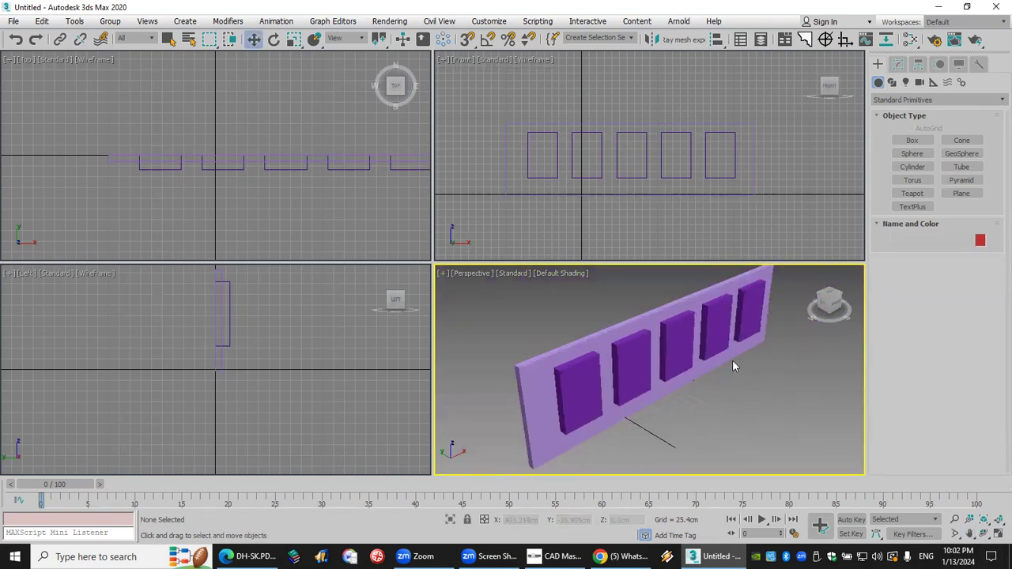
pyautogui.click(735, 352)
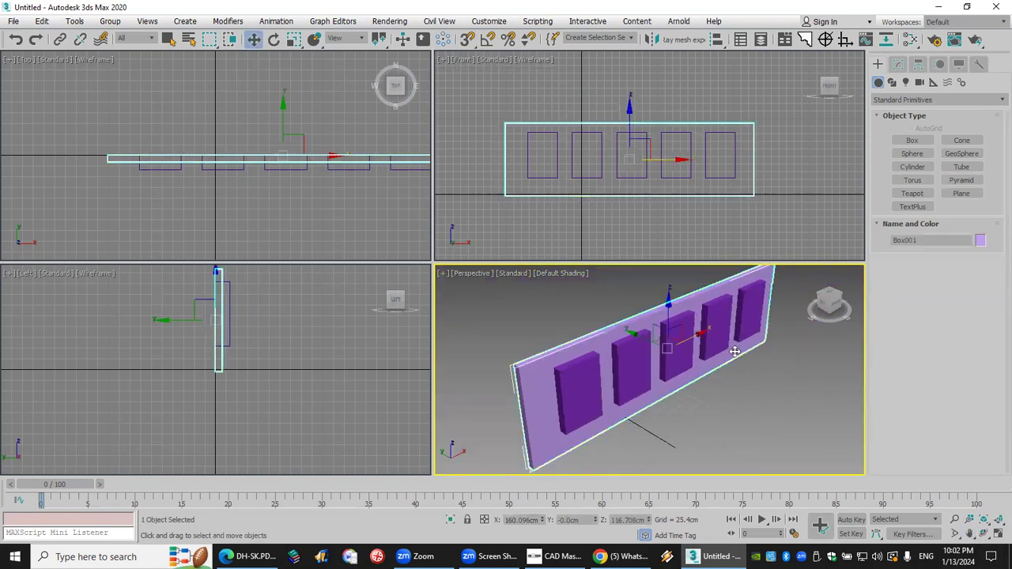
pyautogui.click(900, 101)
pyautogui.click(907, 135)
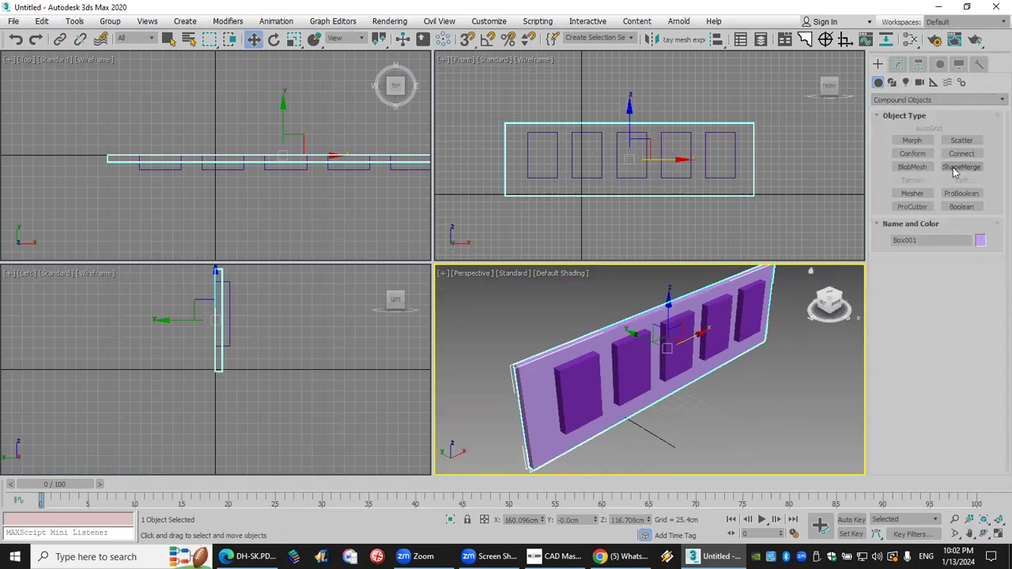
pyautogui.click(969, 193)
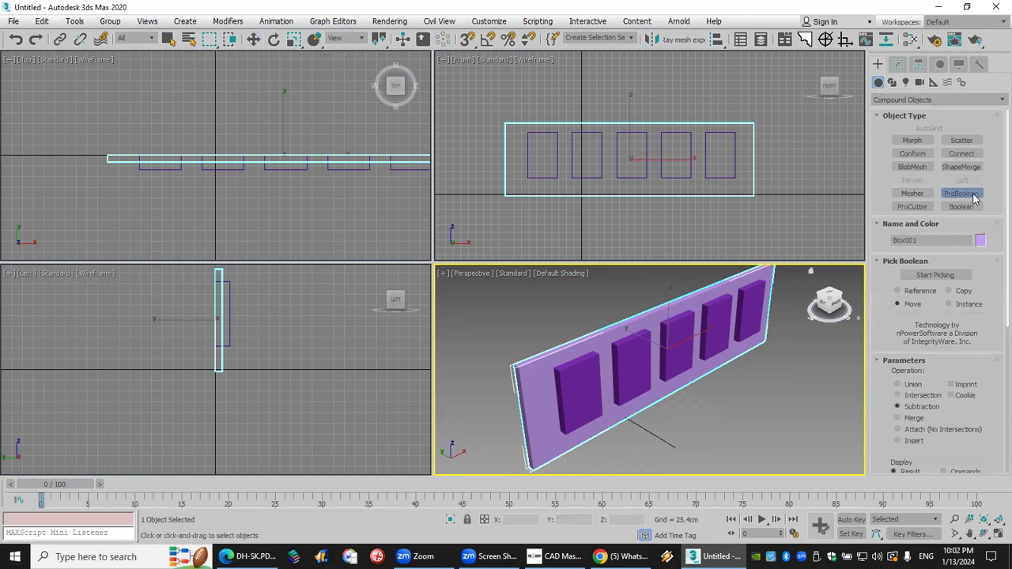
pyautogui.click(937, 275)
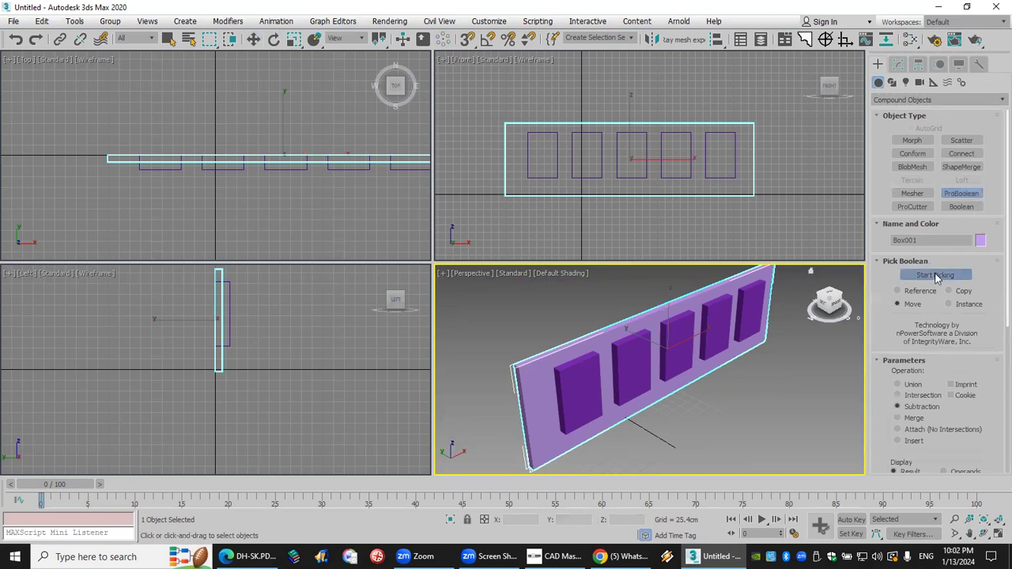
pyautogui.click(750, 315)
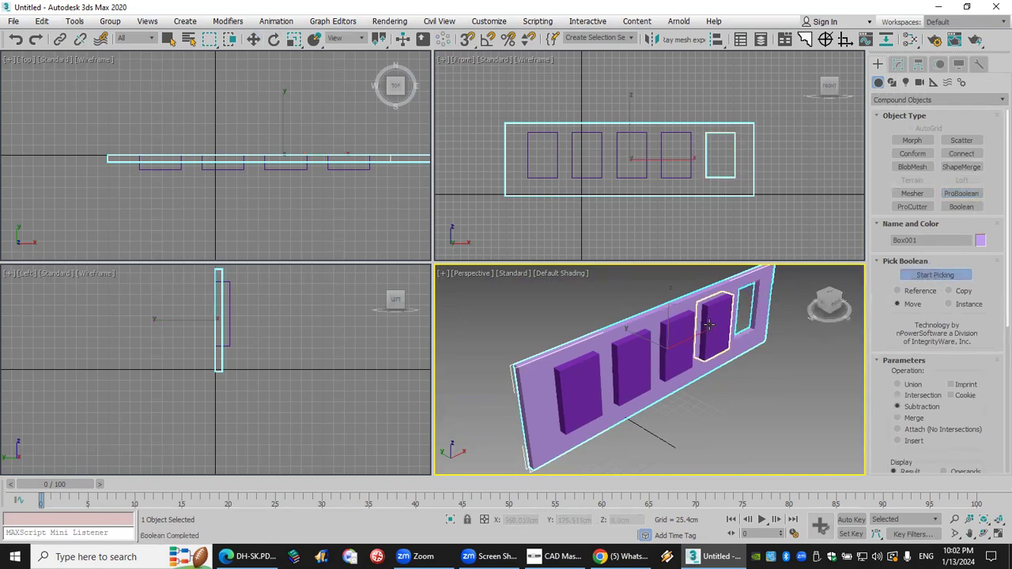
pyautogui.click(715, 330)
pyautogui.click(678, 350)
pyautogui.click(632, 360)
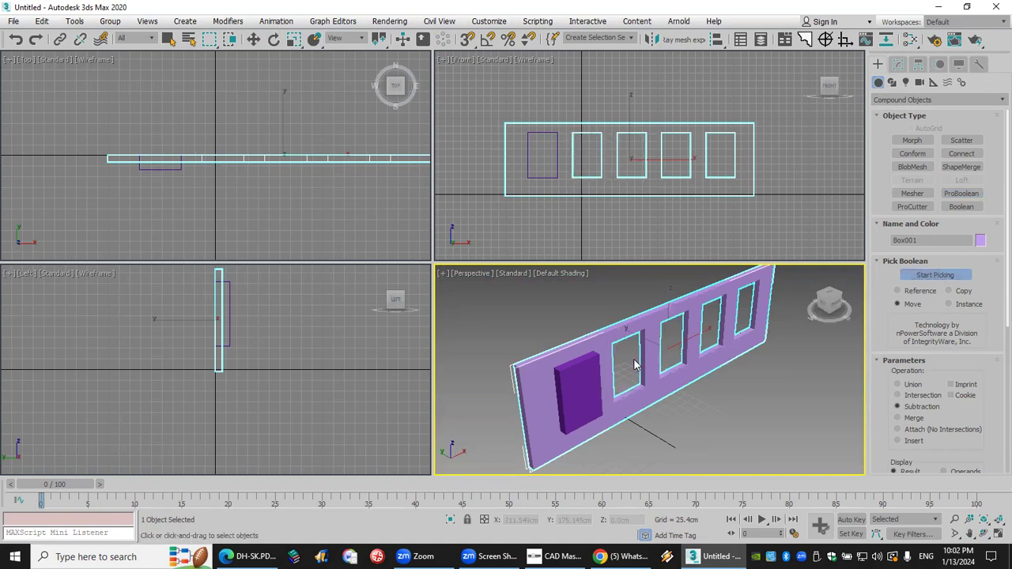
pyautogui.click(593, 379)
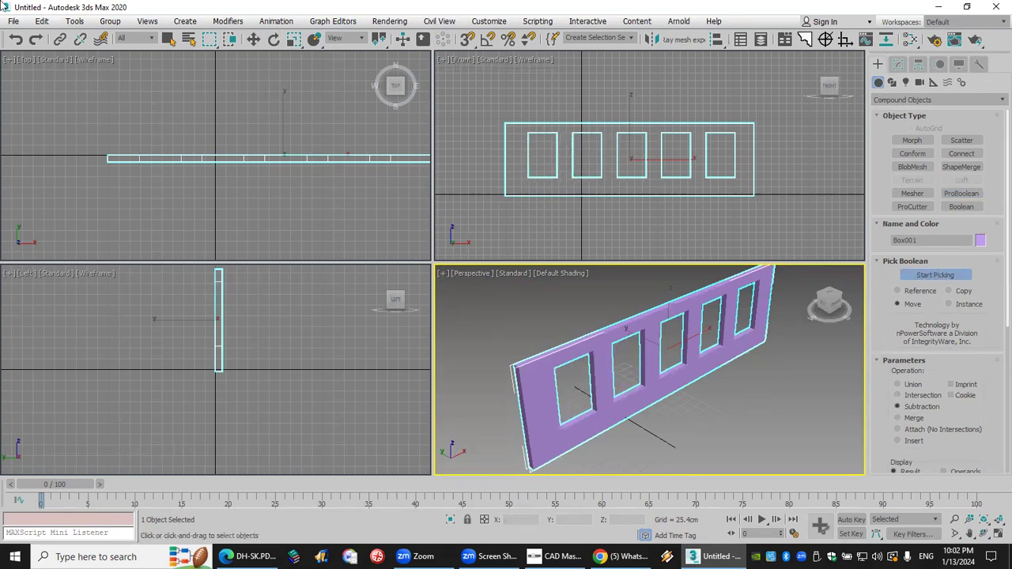
# Undo the last box subtraction, subtract that box again in Copy mode, and deselect the panel
pyautogui.click(15, 39)
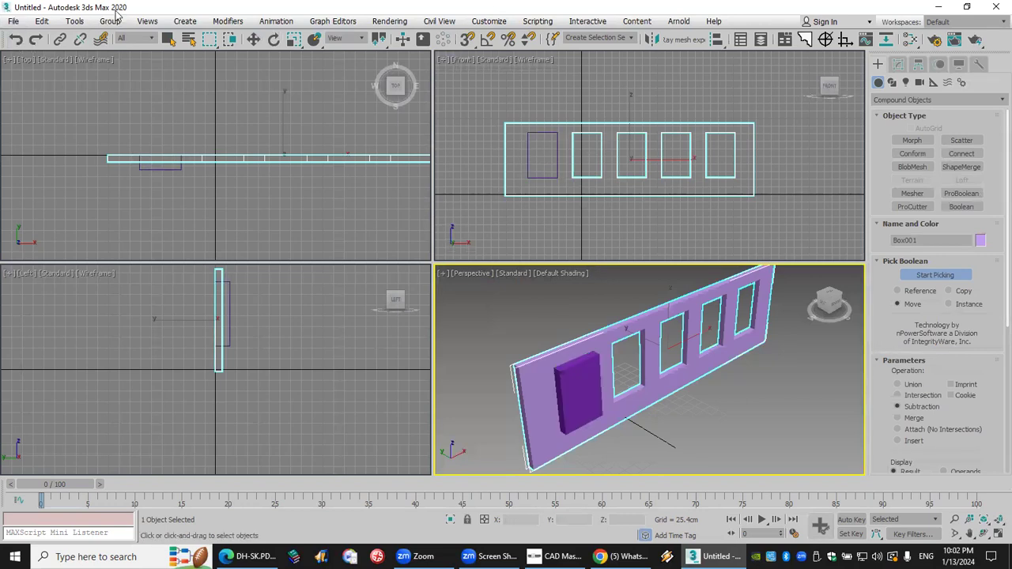
pyautogui.click(962, 291)
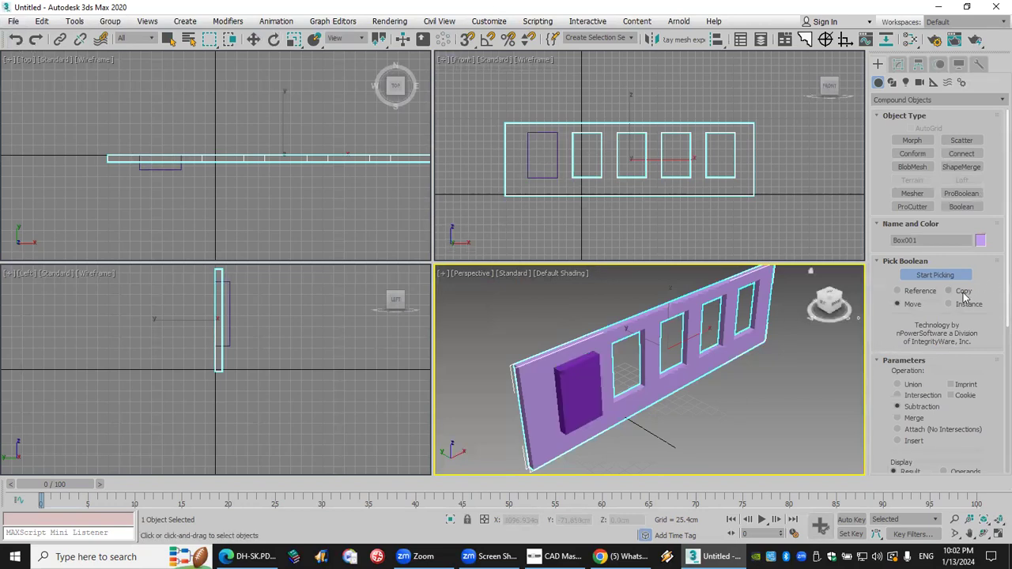
pyautogui.click(573, 385)
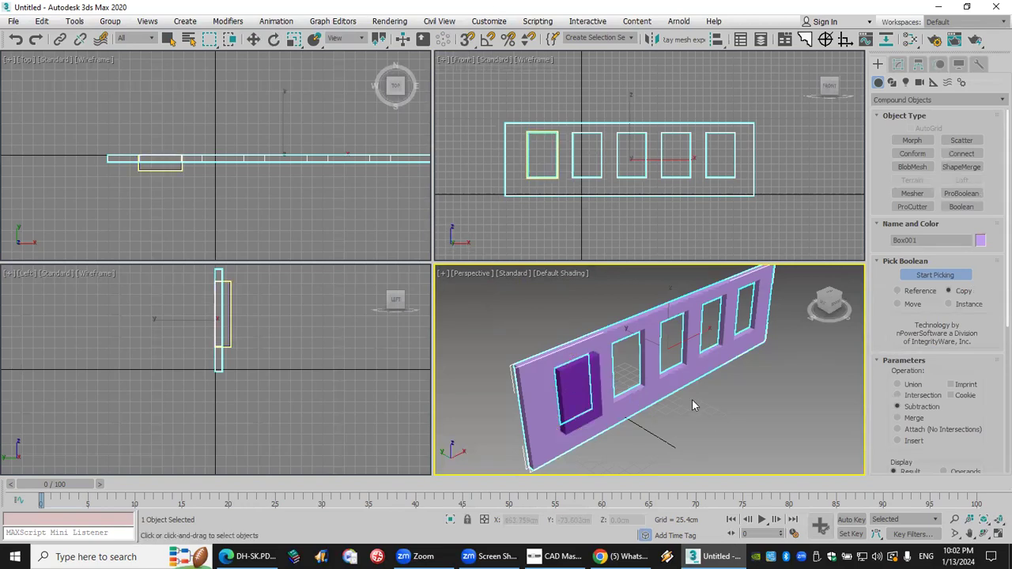
pyautogui.press('w')
pyautogui.click(717, 408)
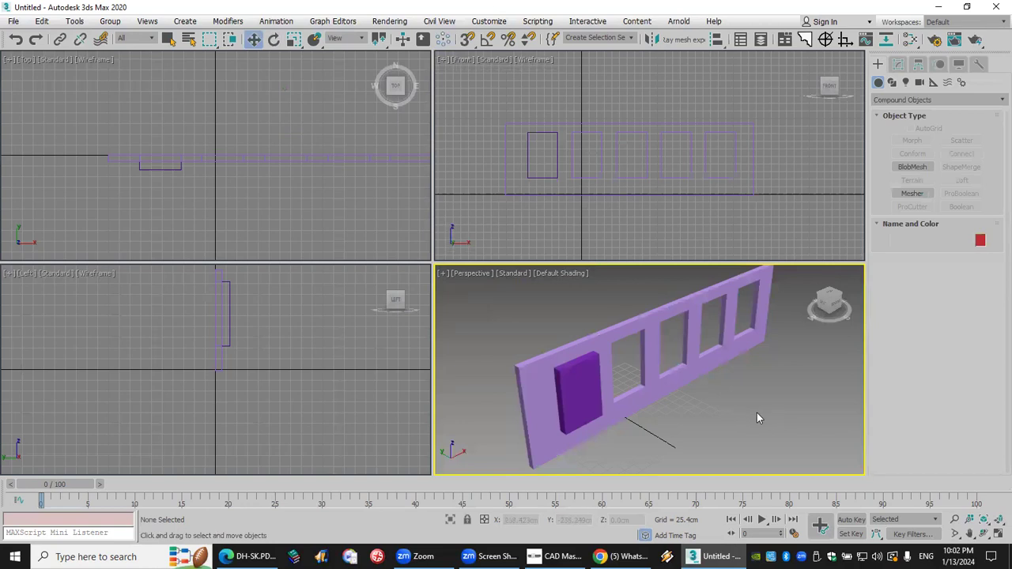
# Resize the wall panel's base box operand in its ProBoolean to about 215 cm length and 947 cm width, and deselect the panel
pyautogui.click(689, 367)
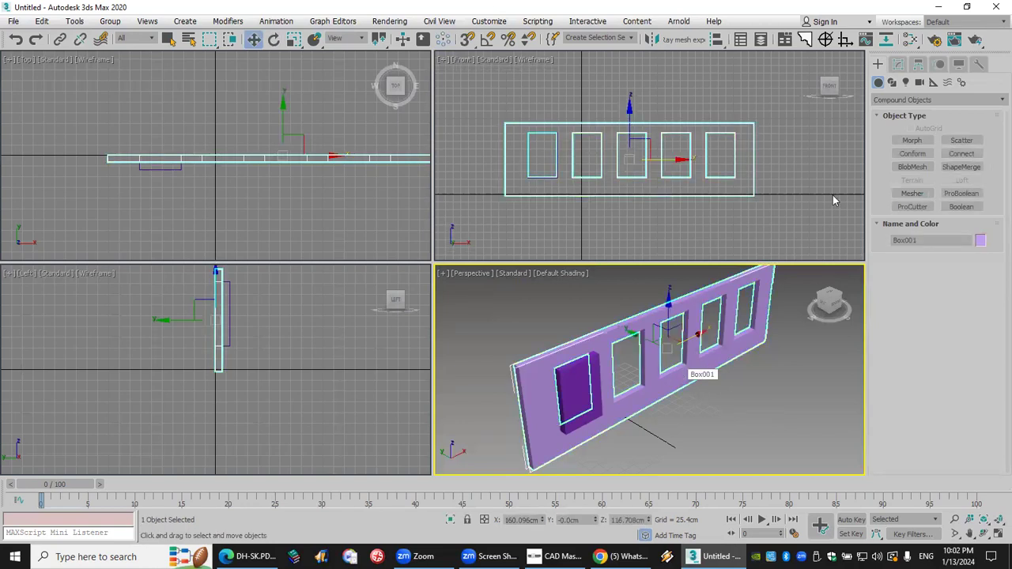
pyautogui.click(898, 64)
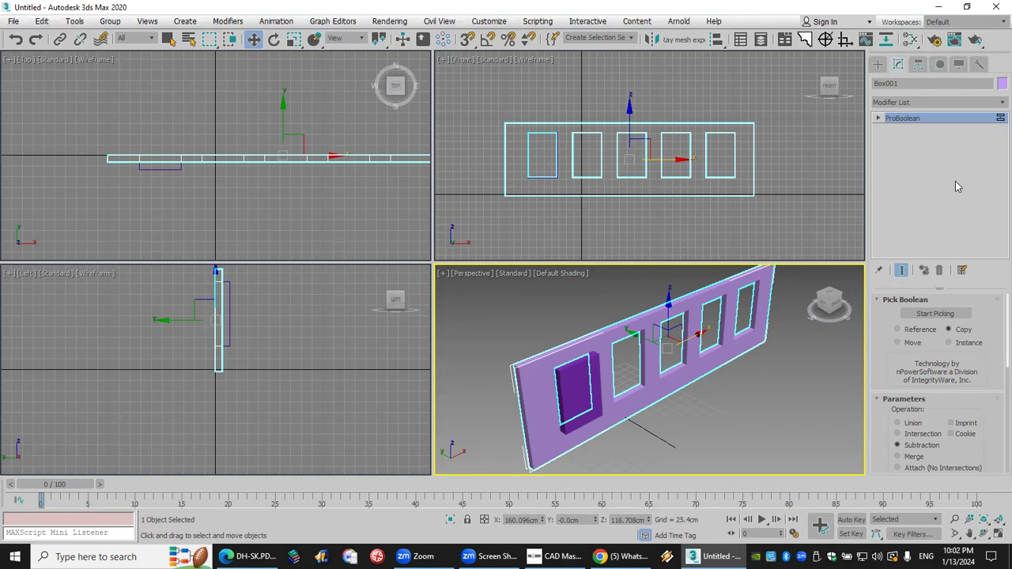
pyautogui.click(876, 118)
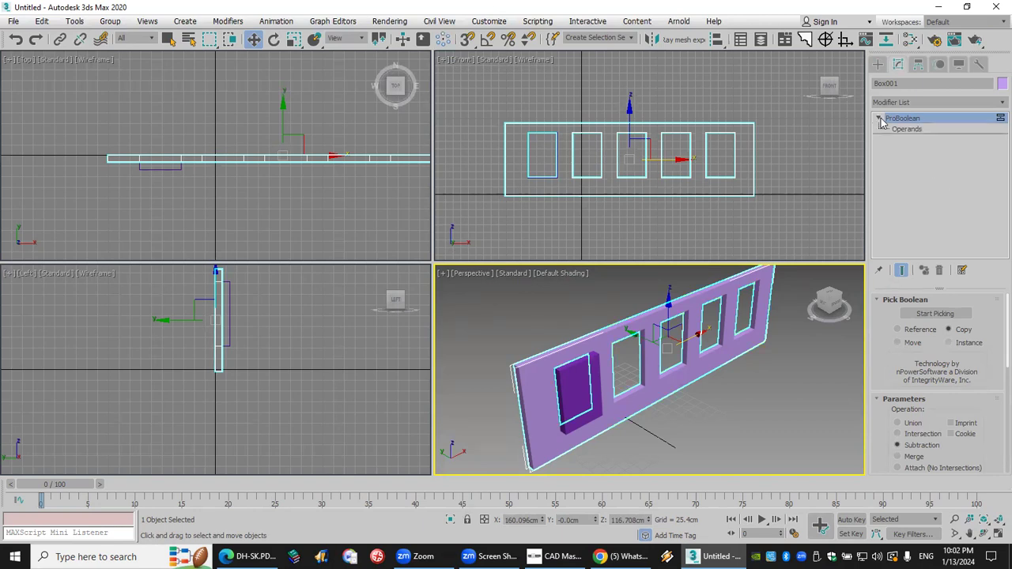
pyautogui.click(907, 129)
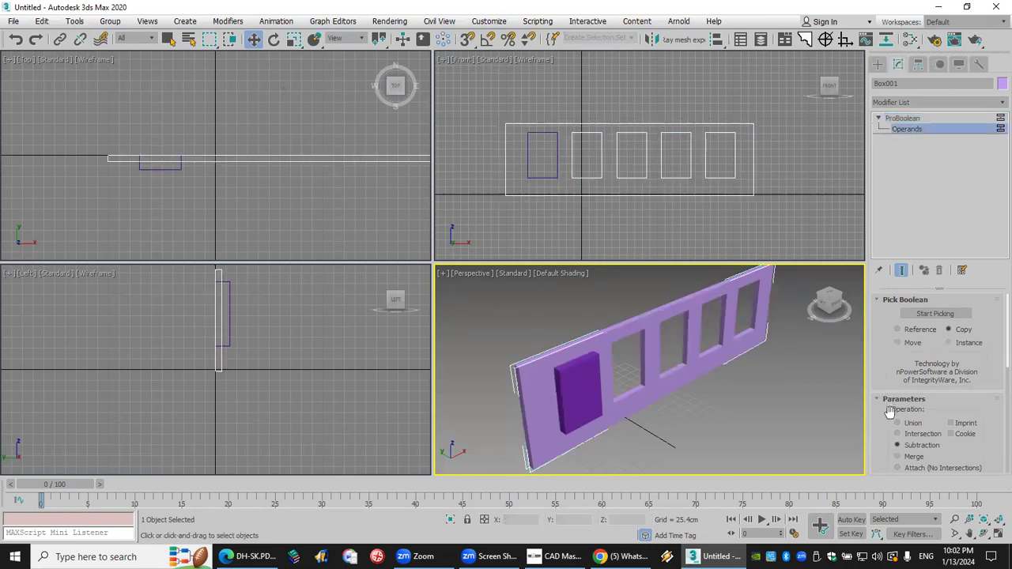
pyautogui.scroll(-5, 889, 407)
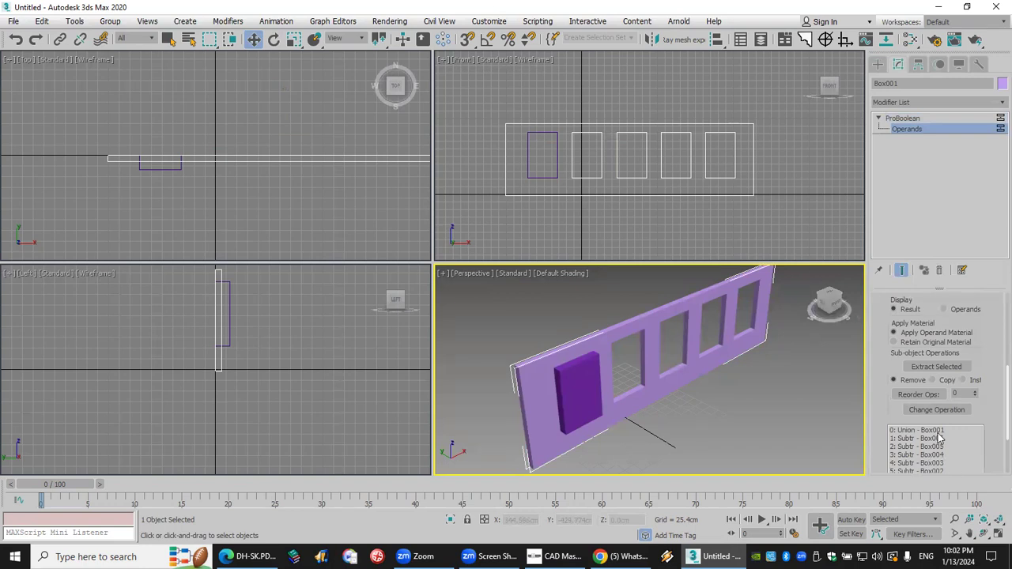
pyautogui.click(939, 431)
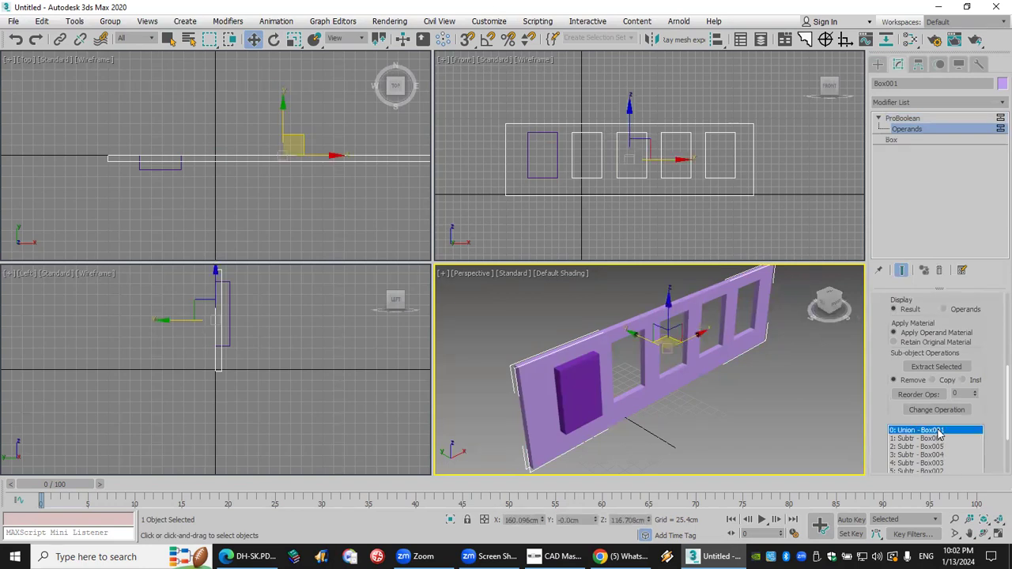
pyautogui.click(892, 140)
pyautogui.moveTo(976, 317)
pyautogui.mouseDown()
pyautogui.moveTo(979, 294)
pyautogui.moveTo(977, 334)
pyautogui.moveTo(977, 308)
pyautogui.mouseUp()
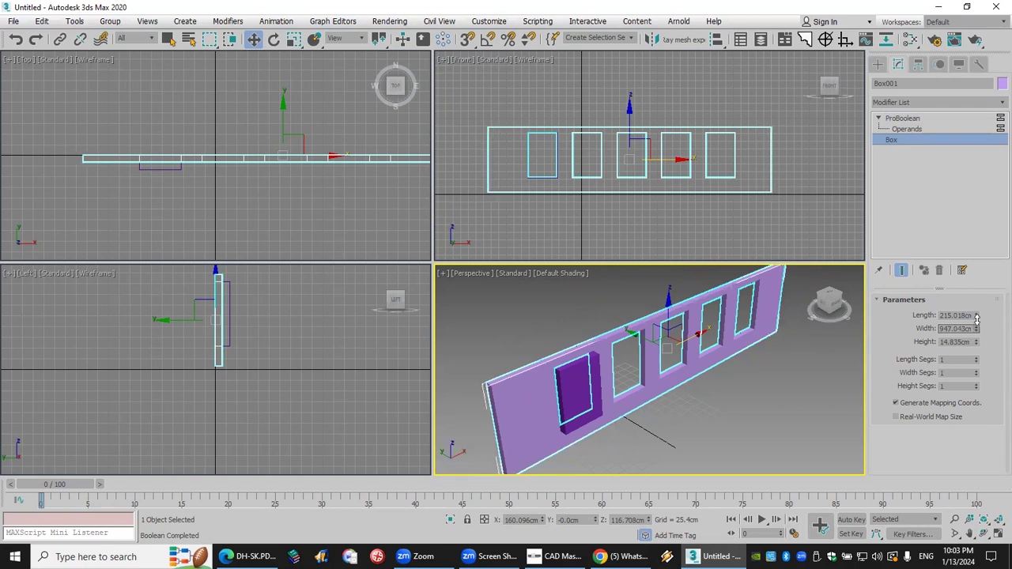
pyautogui.click(902, 118)
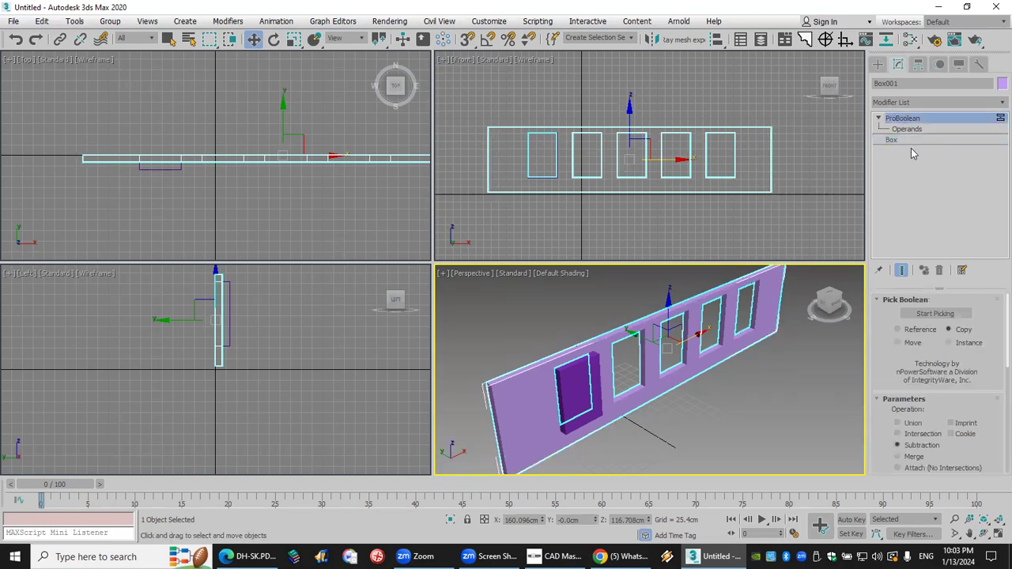
pyautogui.rightClick(748, 411)
pyautogui.click(722, 396)
pyautogui.rightClick(723, 352)
# Move the remaining small box out of its opening in front of the wall, and undo the move
pyautogui.click(581, 388)
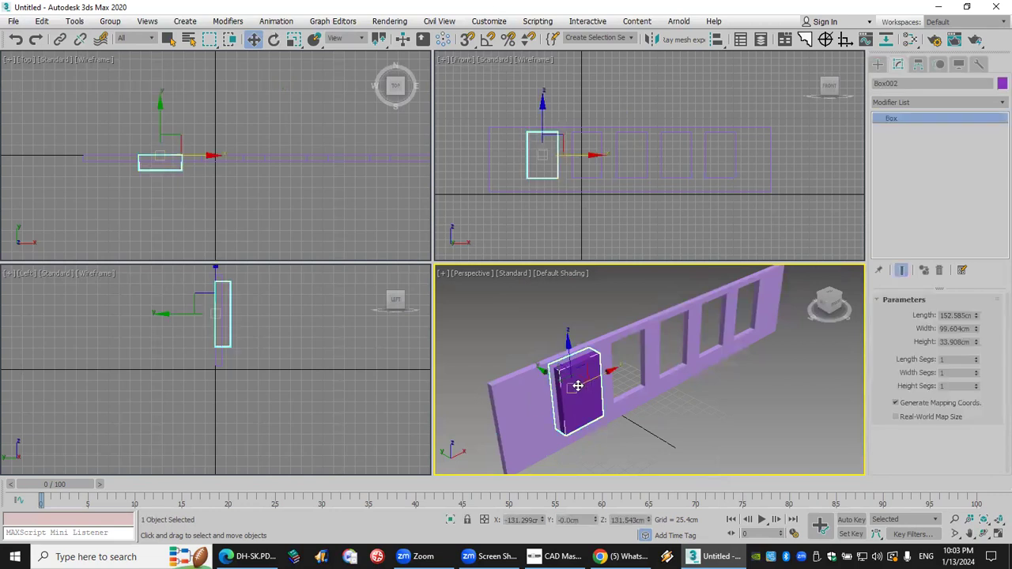
pyautogui.moveTo(562, 380); pyautogui.dragTo(584, 405)
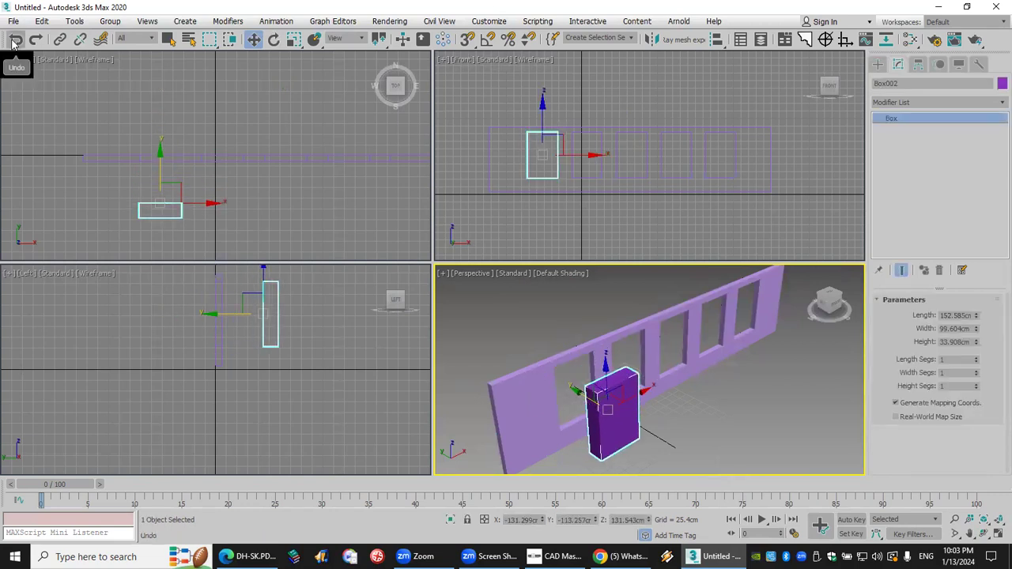
pyautogui.hotkey('ctrl', 'z')
pyautogui.scroll(2, 593, 409)
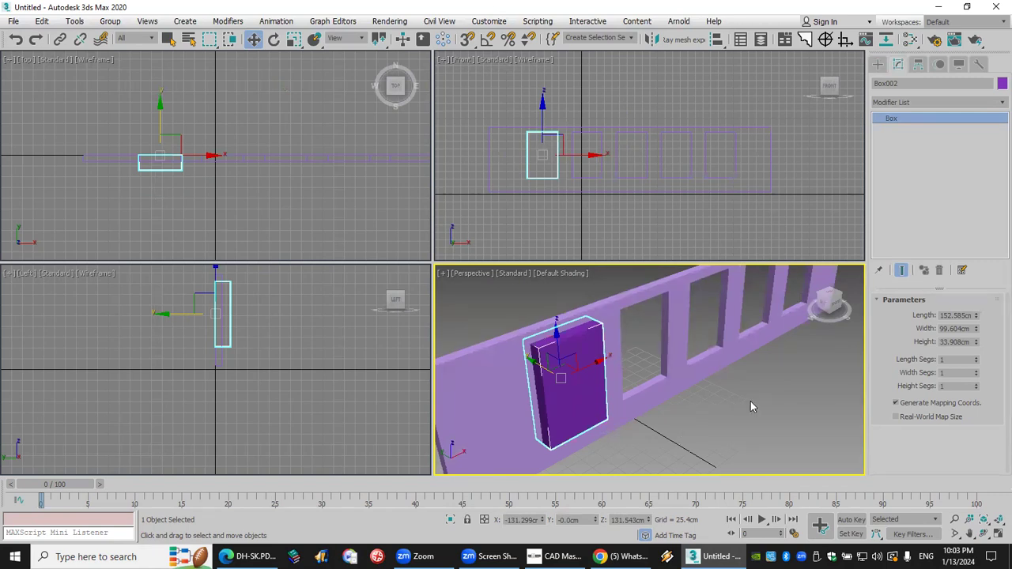
pyautogui.scroll(-2, 748, 381)
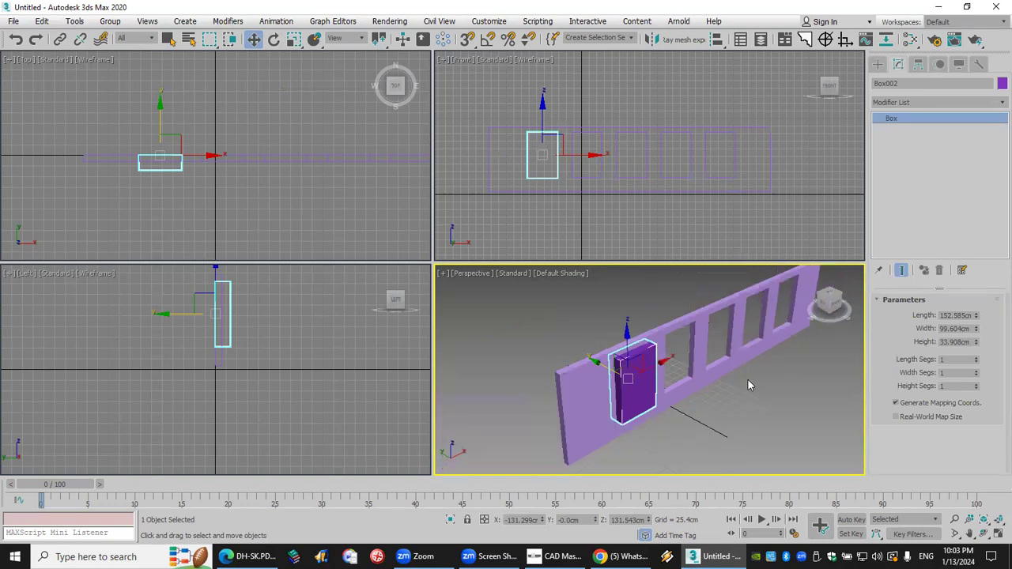
# Flatten the small box in the first opening to a height of 0 and apply a Lattice modifier to it
pyautogui.click(997, 533)
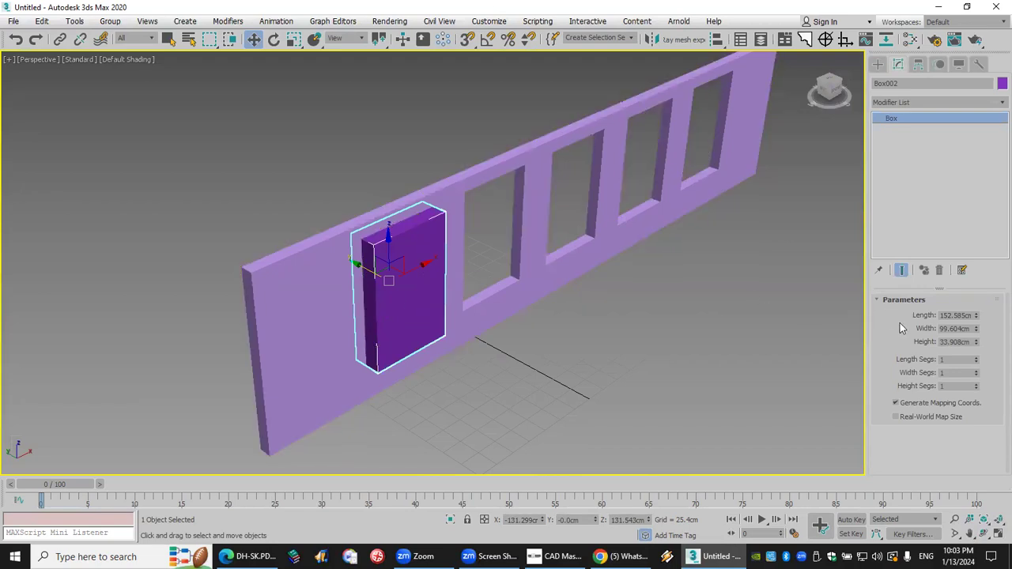
pyautogui.doubleClick(966, 342)
pyautogui.write('0')
pyautogui.press('Return')
pyautogui.click(926, 103)
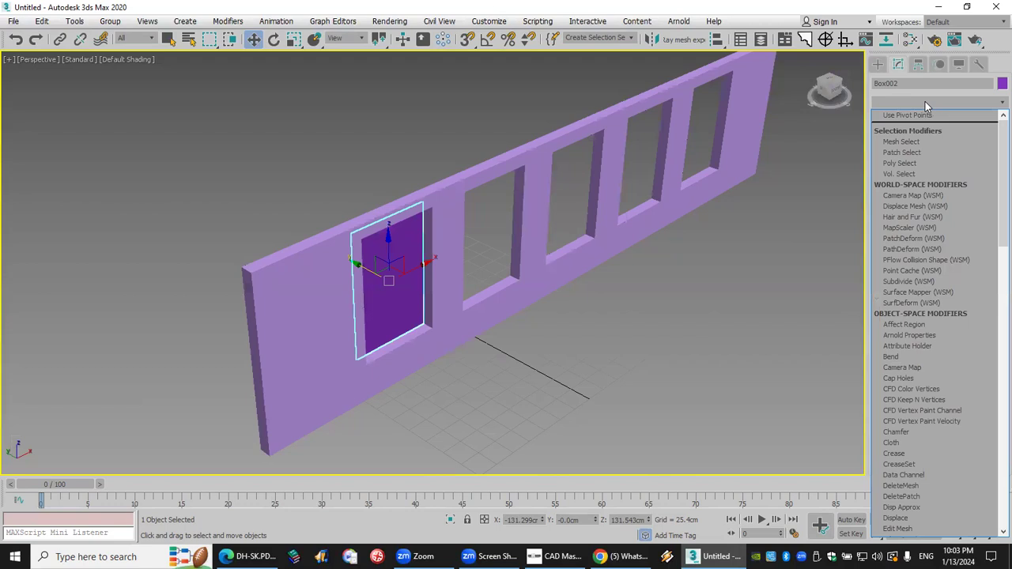
pyautogui.write('lat')
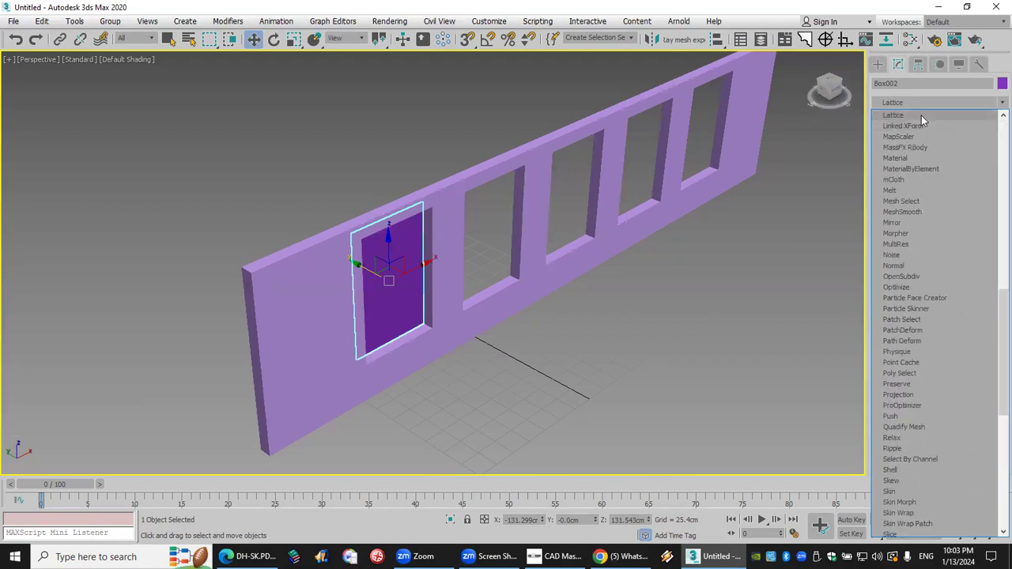
pyautogui.click(921, 115)
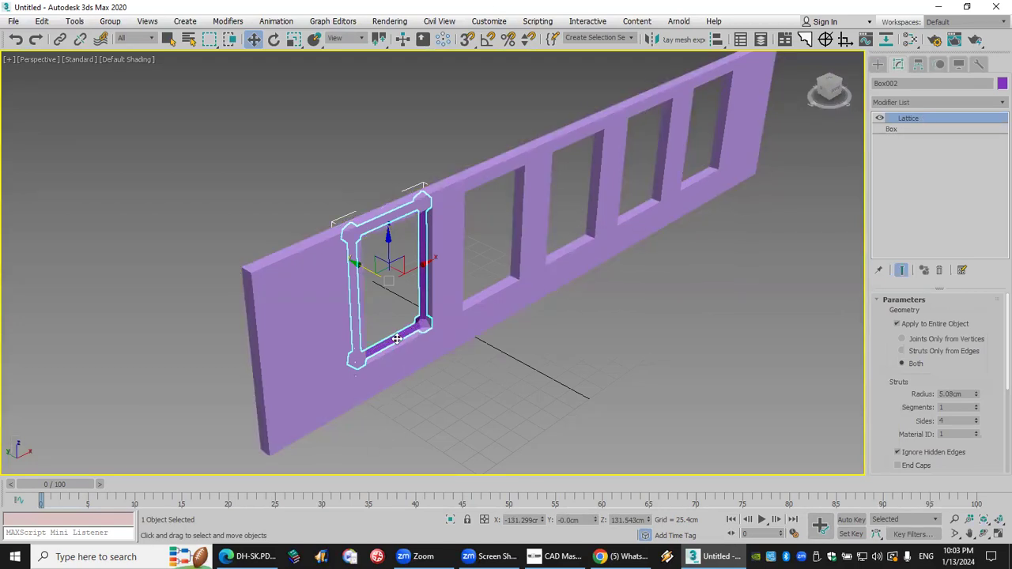
# Set the lattice to struts only from edges with 5 sides, and give its box 2 length and 2 width segments
pyautogui.scroll(3, 396, 338)
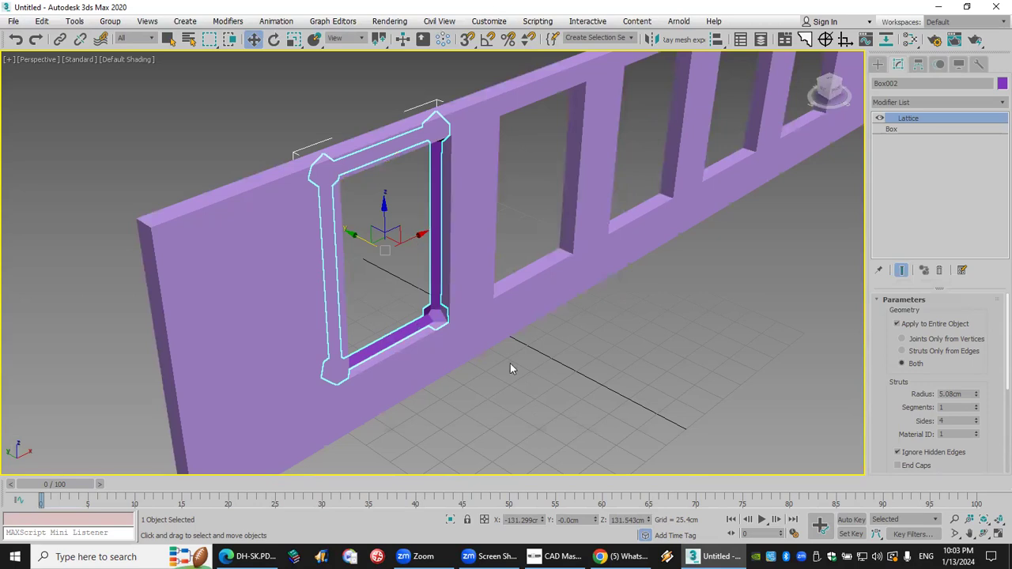
pyautogui.click(925, 352)
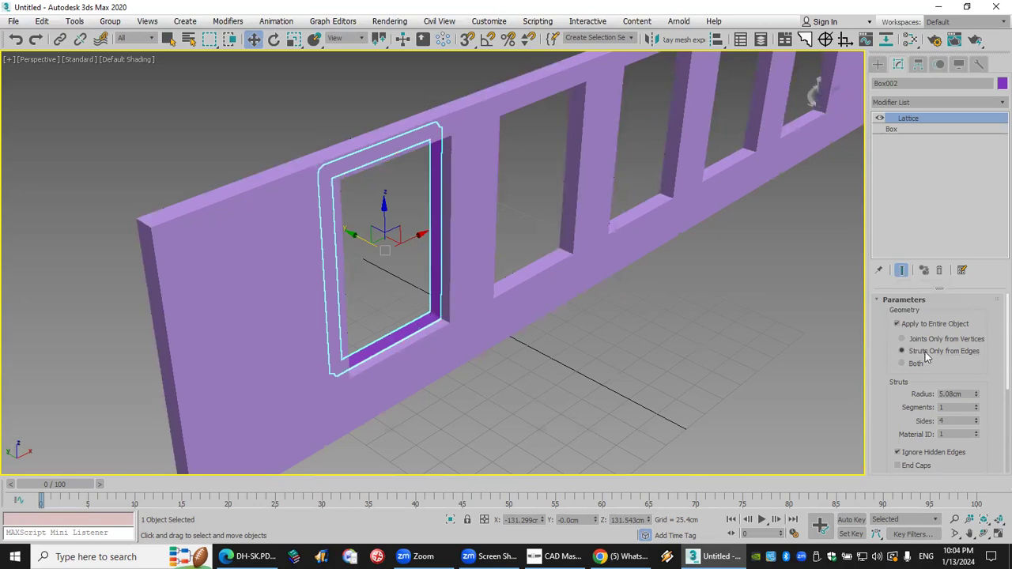
pyautogui.click(976, 418)
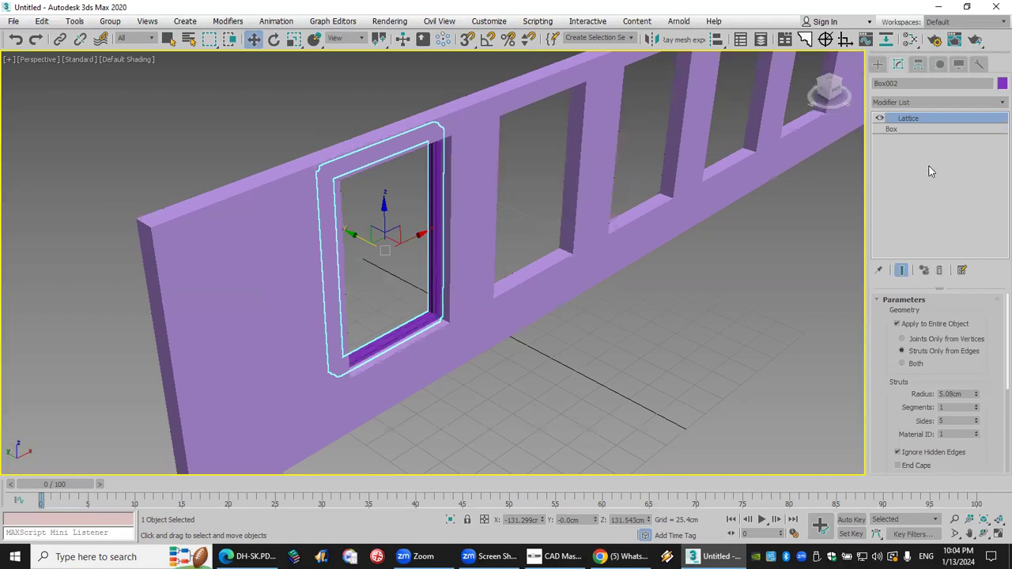
pyautogui.click(926, 128)
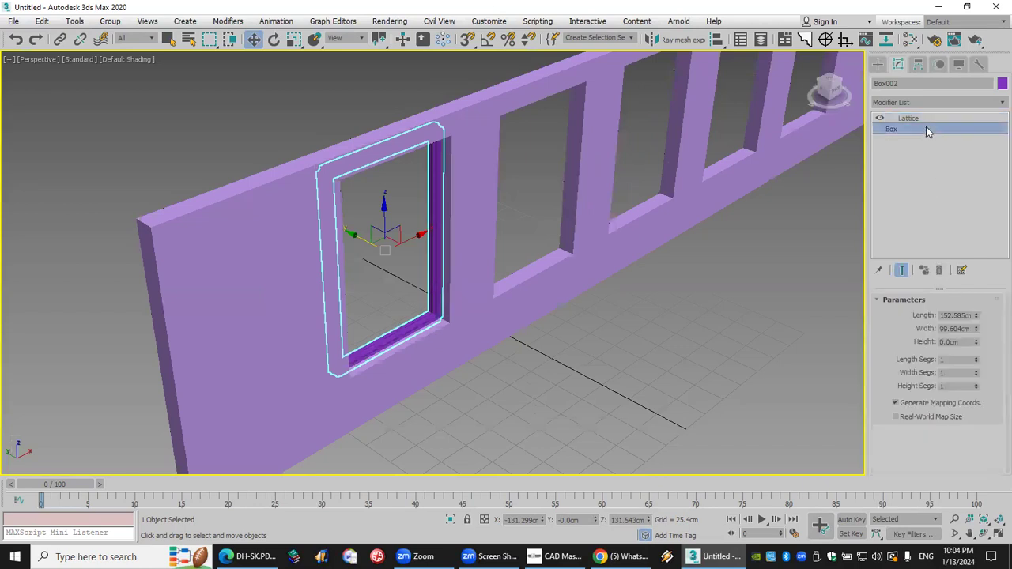
pyautogui.click(976, 357)
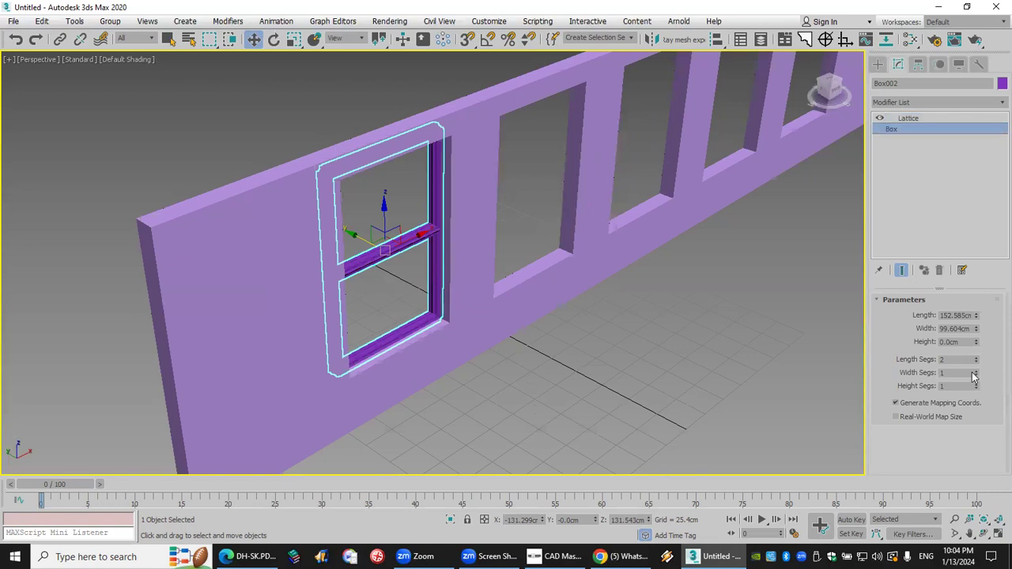
pyautogui.click(975, 371)
pyautogui.scroll(3, 363, 226)
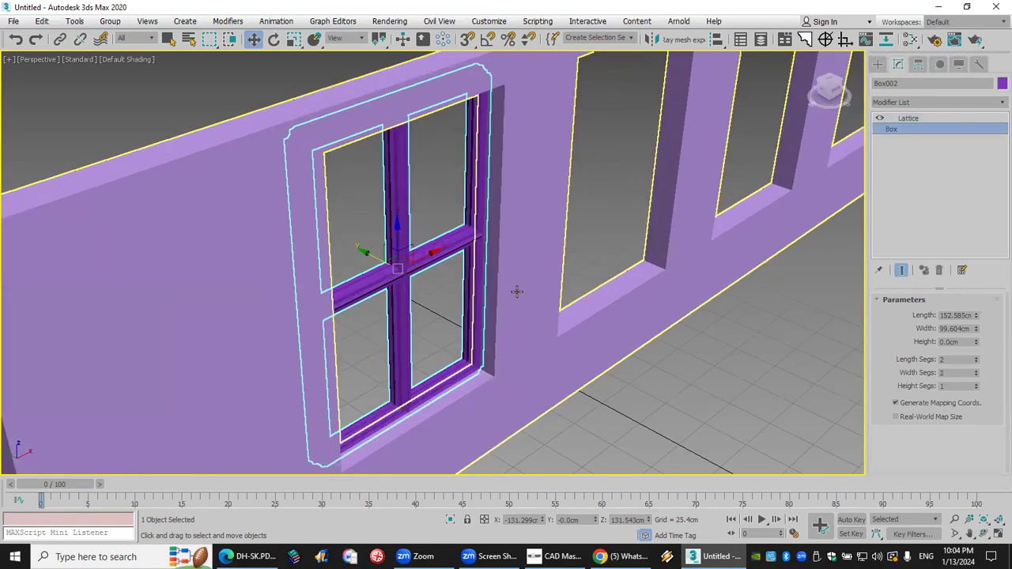
# Clone the window frame in place as a copy and remove the Lattice modifier from the clone to make a glass pane
pyautogui.rightClick(430, 253)
pyautogui.click(498, 337)
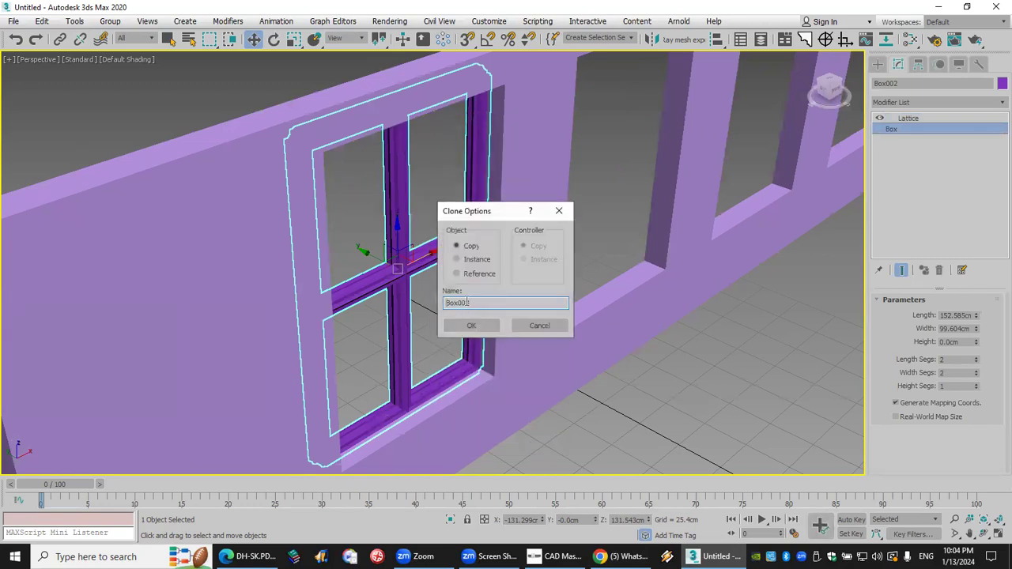
pyautogui.click(471, 325)
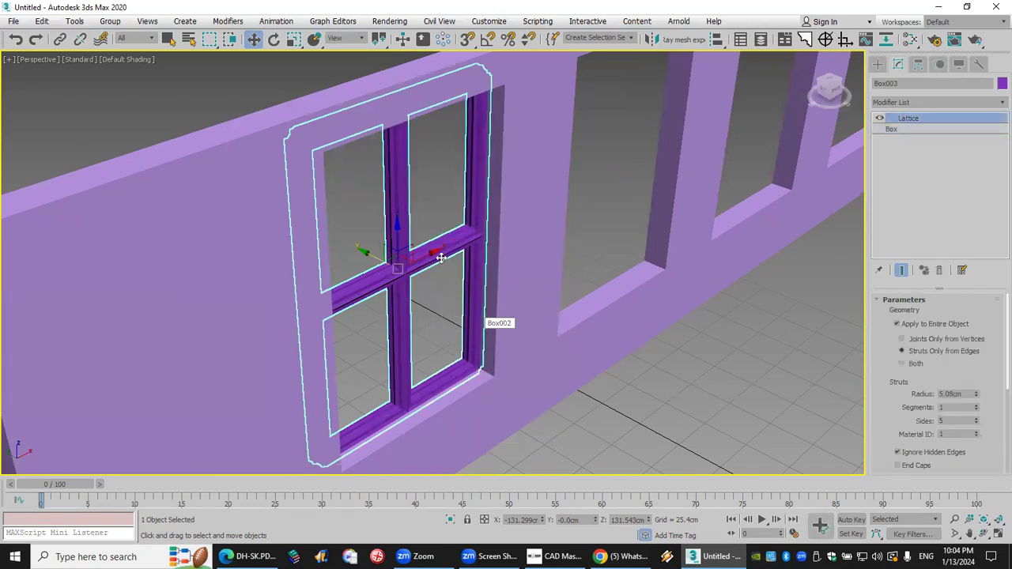
pyautogui.click(939, 271)
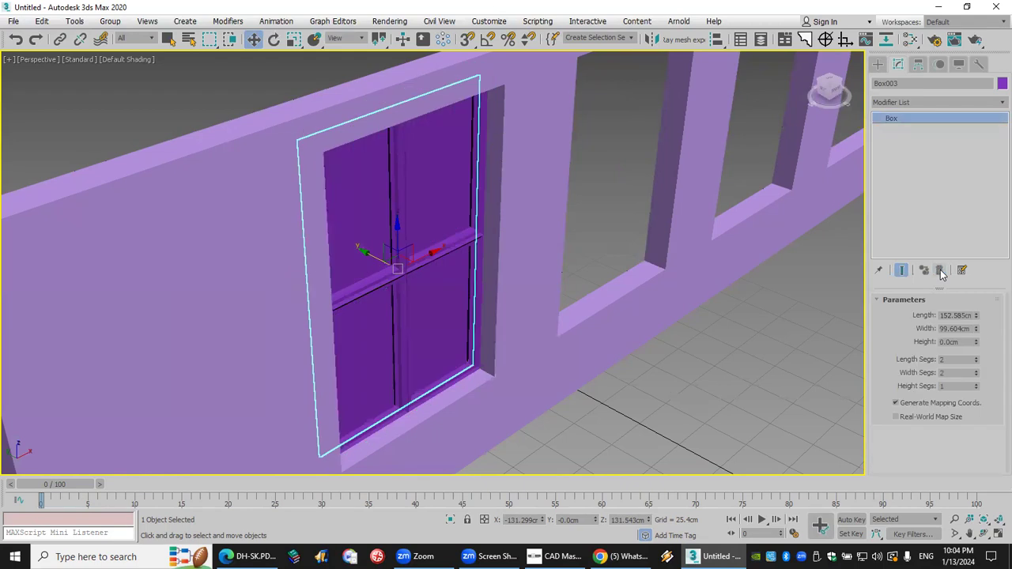
# Set the glass pane's rendering visibility to 0.5 in its object properties and deselect it
pyautogui.rightClick(436, 188)
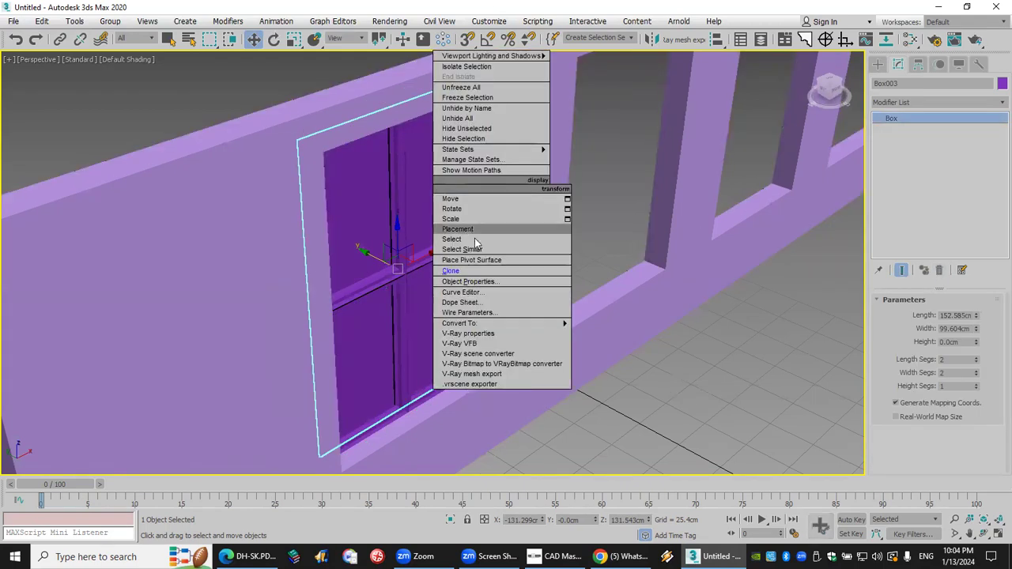
pyautogui.click(504, 283)
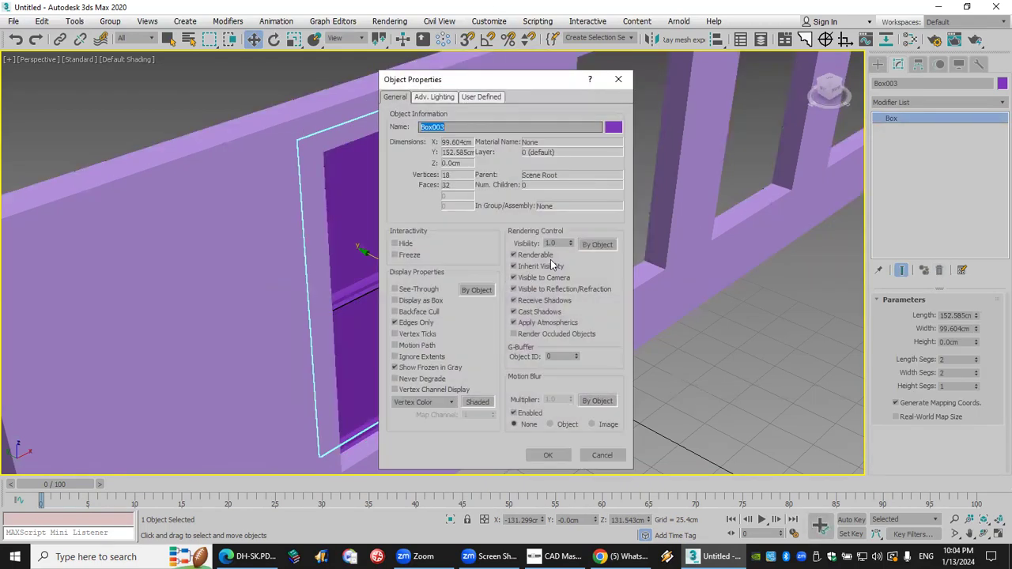
pyautogui.moveTo(555, 241); pyautogui.dragTo(539, 244)
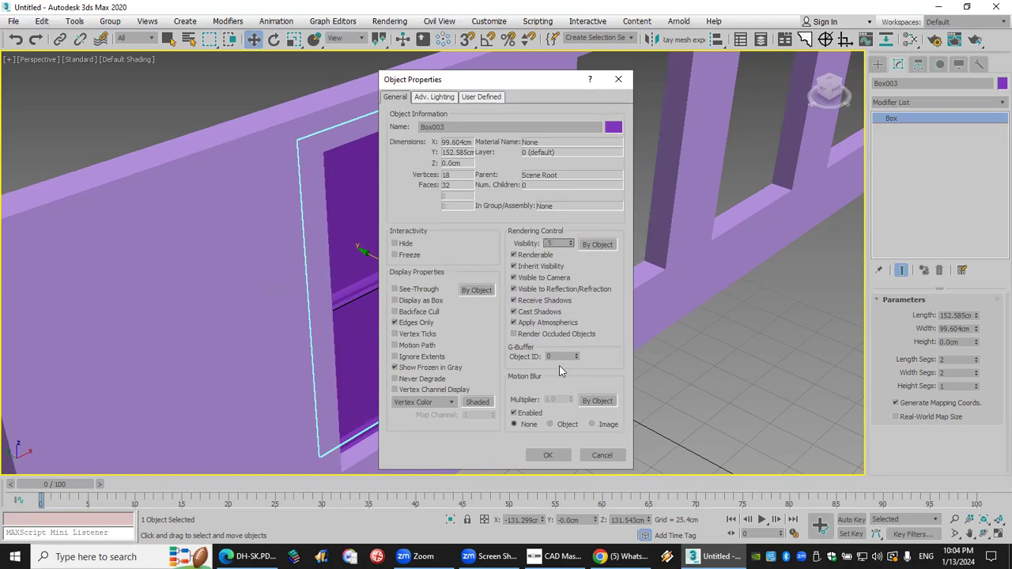
pyautogui.click(553, 454)
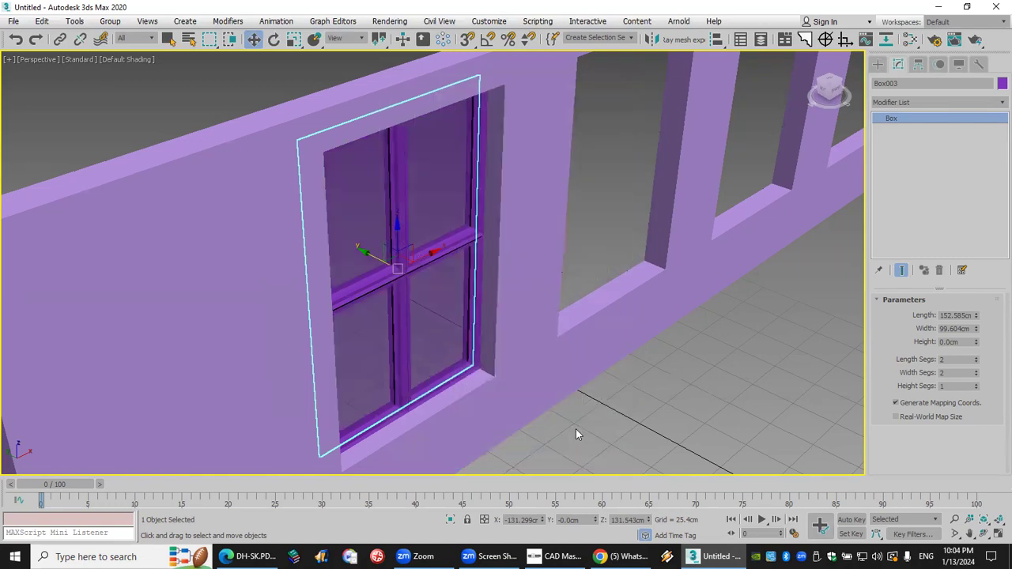
pyautogui.click(632, 459)
# Return to the four-viewport layout, change the wall panel's object colour to white, and deselect it
pyautogui.click(998, 535)
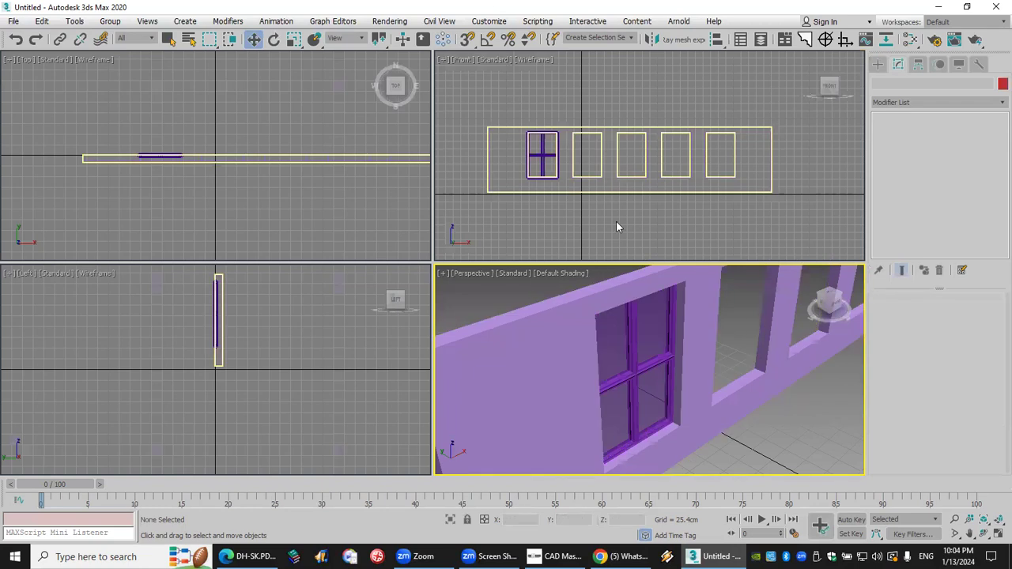
pyautogui.click(998, 535)
pyautogui.click(996, 535)
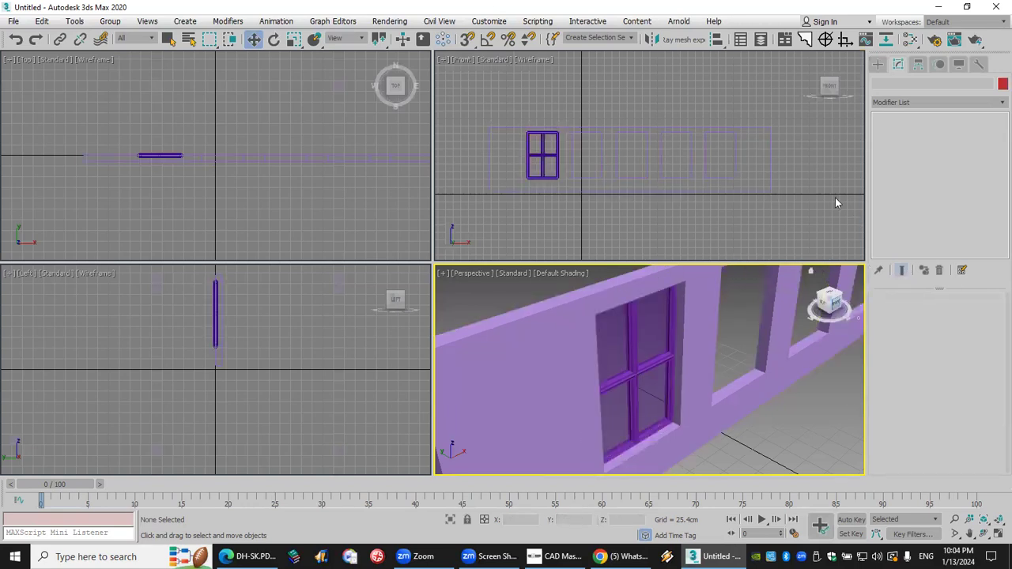
pyautogui.moveTo(826, 215); pyautogui.dragTo(704, 108)
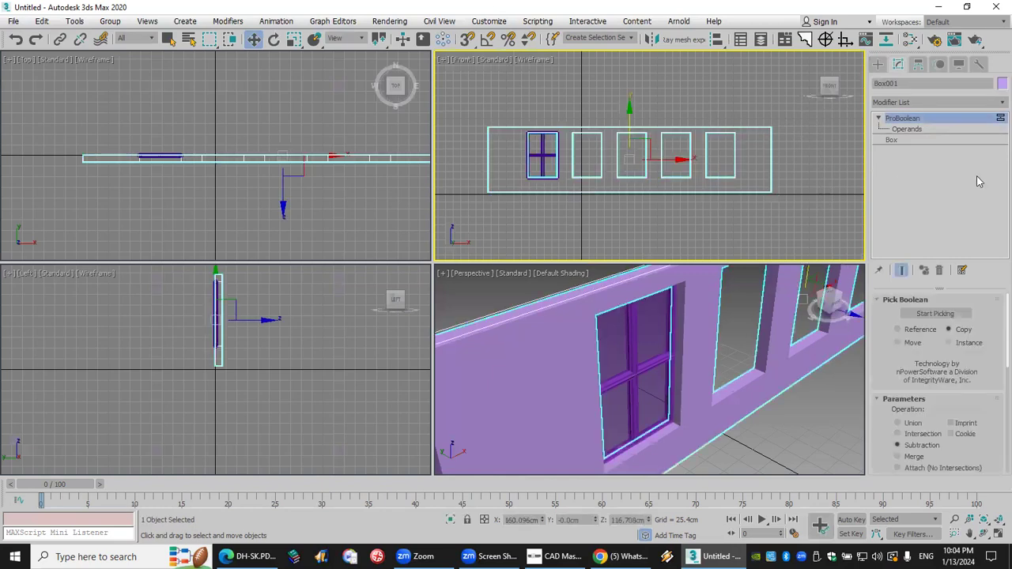
pyautogui.click(1001, 83)
pyautogui.click(819, 207)
pyautogui.click(771, 246)
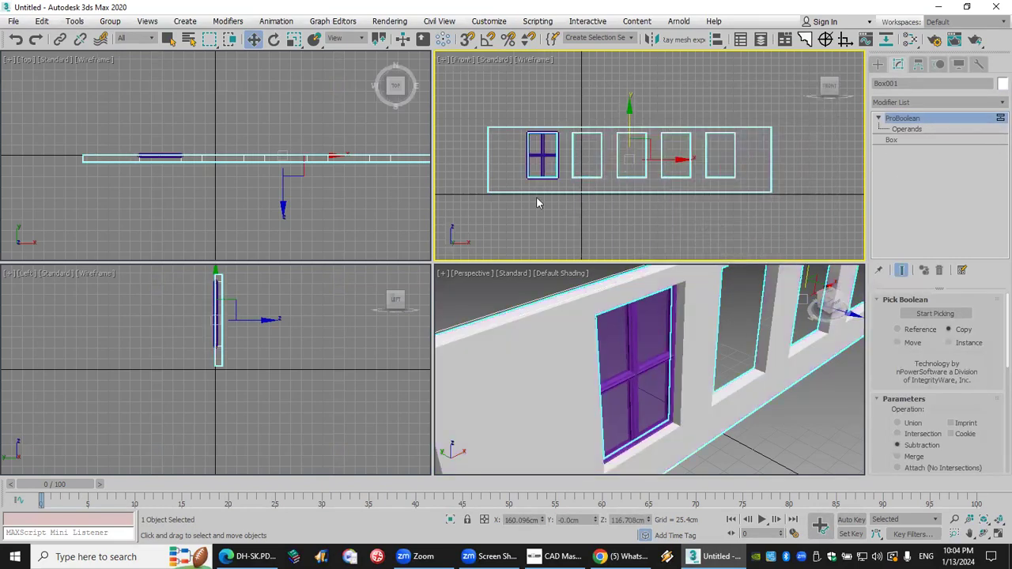
pyautogui.click(538, 201)
# Select the window frame and its glass pane together using window selection and group them as Group001
pyautogui.scroll(2, 542, 124)
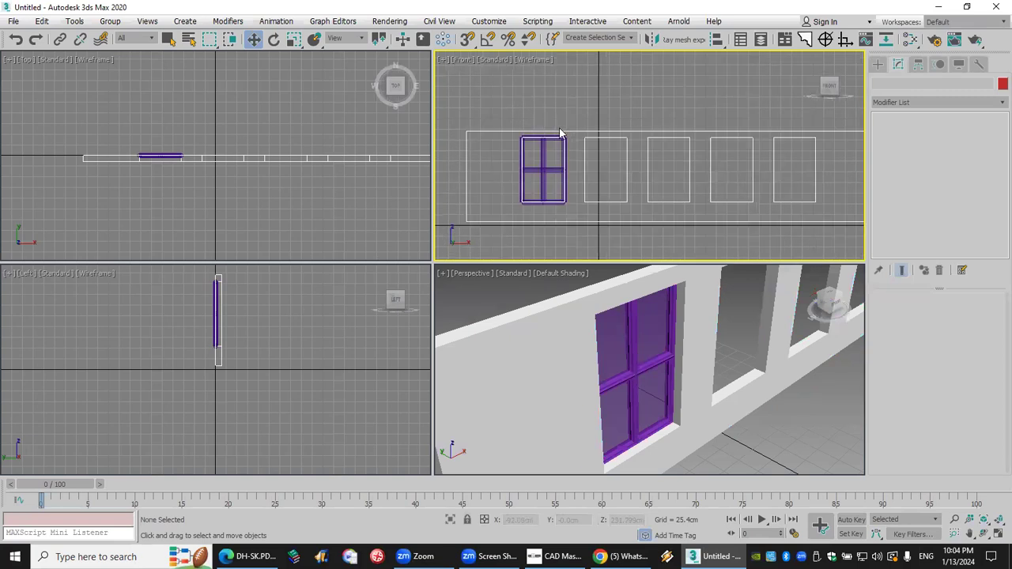
pyautogui.click(230, 39)
pyautogui.moveTo(515, 141); pyautogui.dragTo(577, 223)
pyautogui.click(110, 21)
pyautogui.click(124, 41)
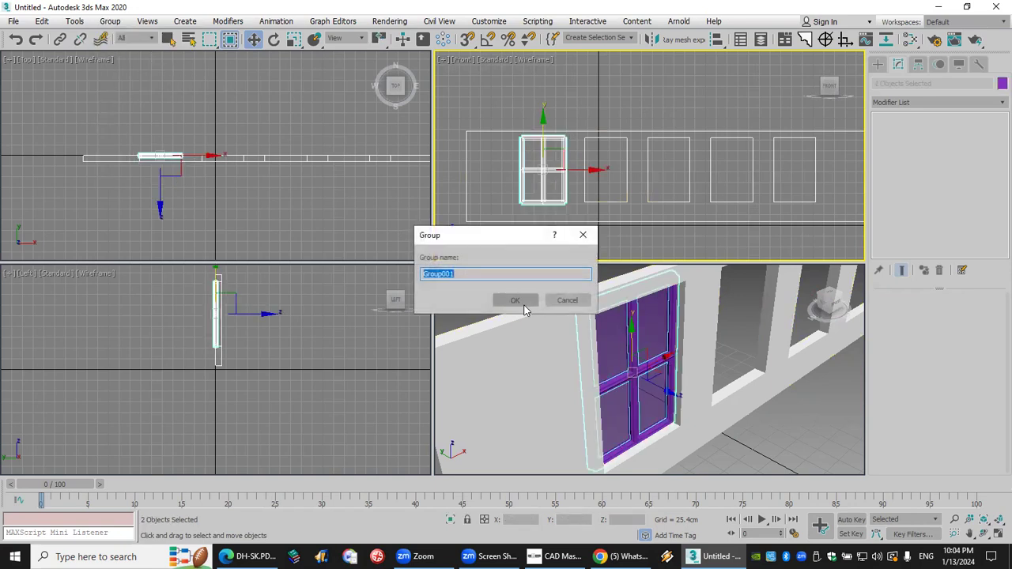
pyautogui.click(522, 304)
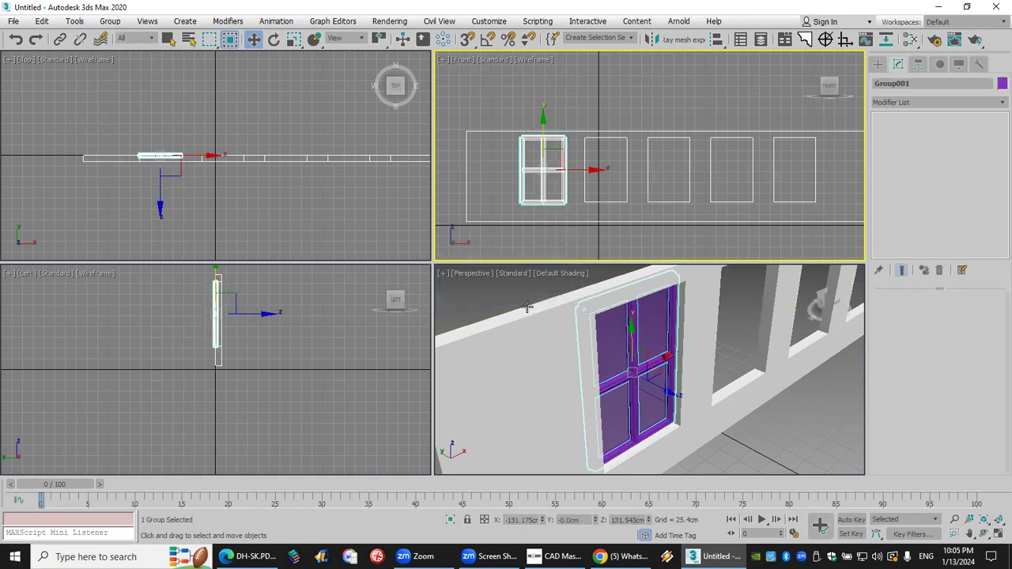
# Turn on 3D snapping, enable Midpoint in the snap settings, and lock the selection on the window group
pyautogui.rightClick(469, 40)
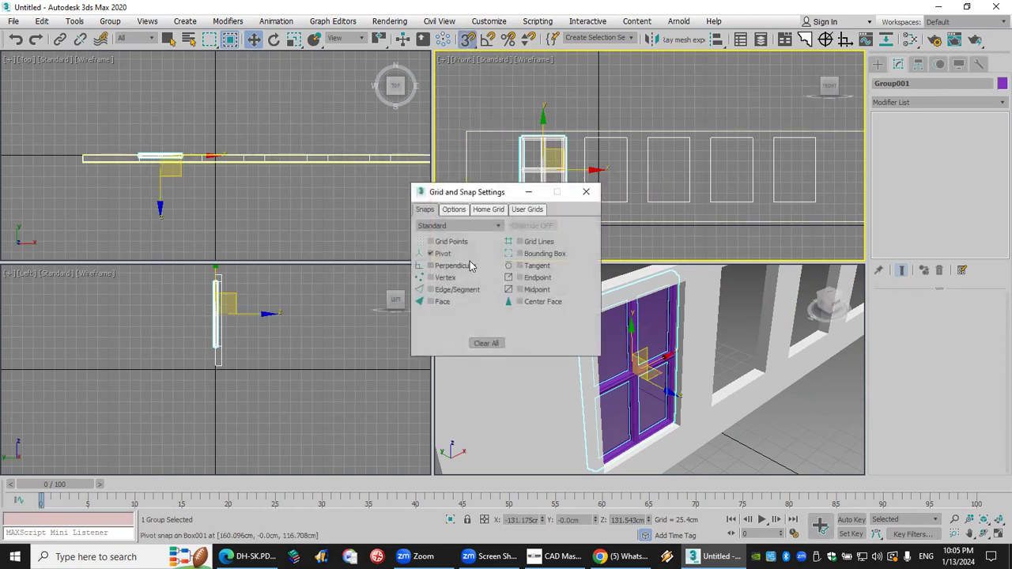
pyautogui.click(521, 290)
pyautogui.click(586, 191)
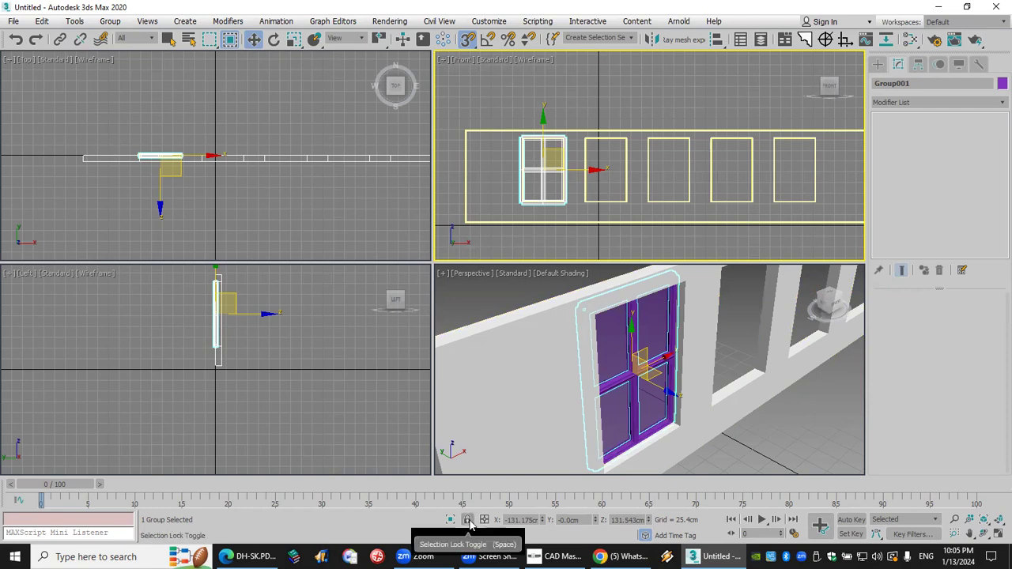
pyautogui.click(469, 524)
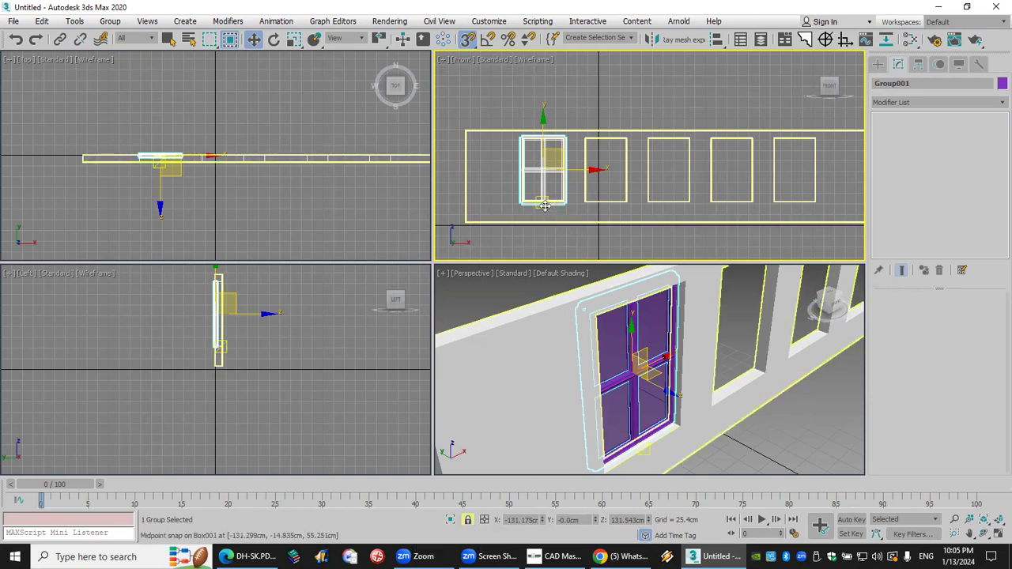
# Copy the window group 4 times along the wall, snapping from opening to opening by the lower edge midpoints
pyautogui.keyDown('shift'); pyautogui.moveTo(544, 205); pyautogui.dragTo(601, 203); pyautogui.keyUp('shift')
pyautogui.click(538, 285)
pyautogui.click(539, 285)
pyautogui.click(538, 285)
pyautogui.click(507, 332)
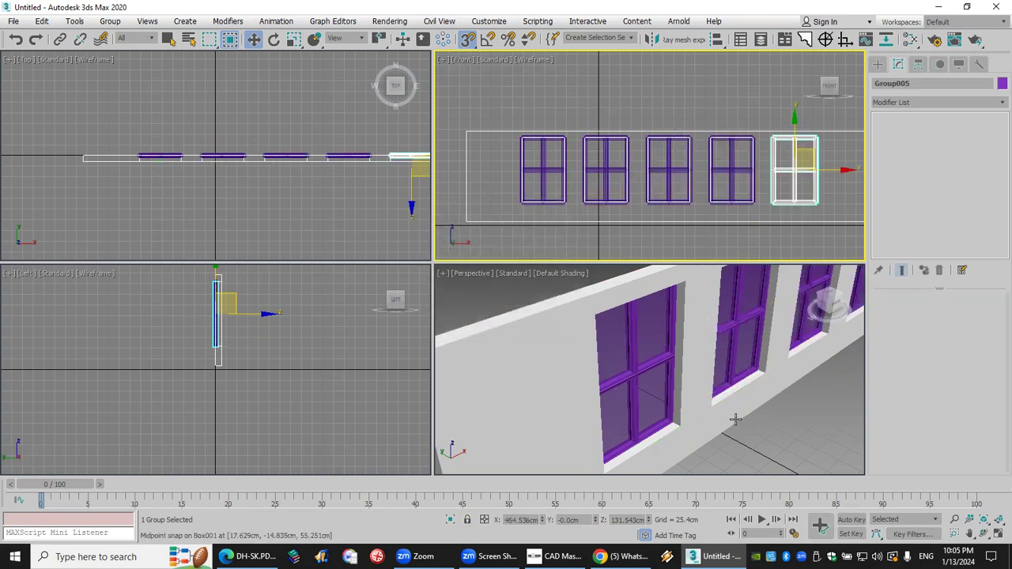
pyautogui.scroll(-5, 736, 419)
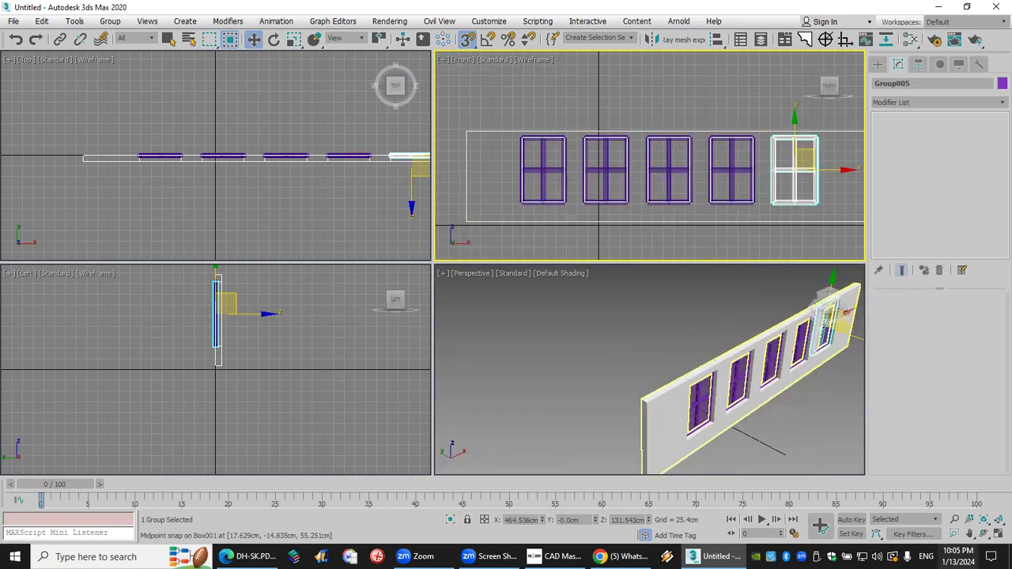
pyautogui.click(984, 534)
pyautogui.moveTo(687, 371); pyautogui.dragTo(641, 360)
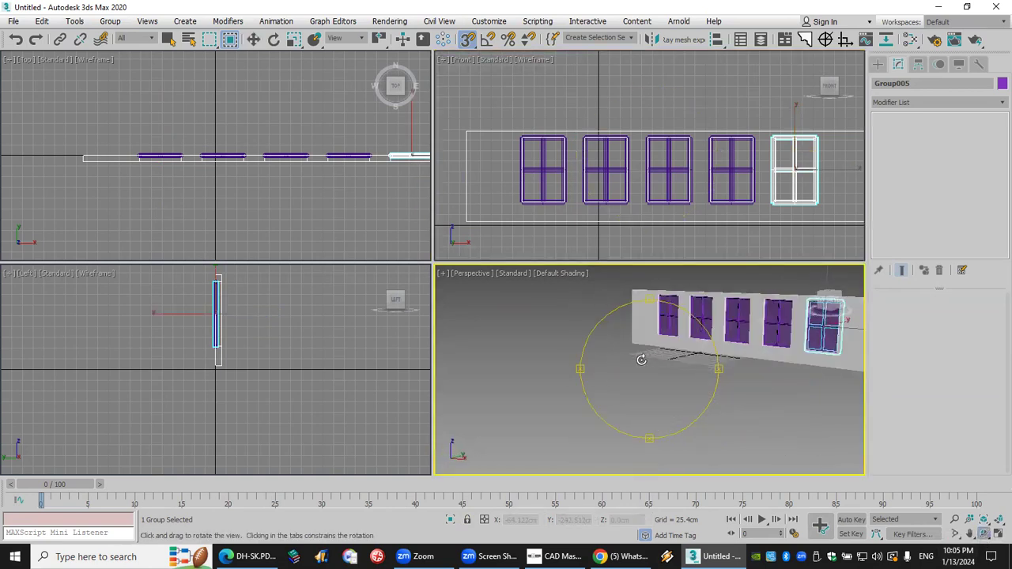
# Reset the scene without saving the changes
pyautogui.click(13, 21)
pyautogui.click(29, 61)
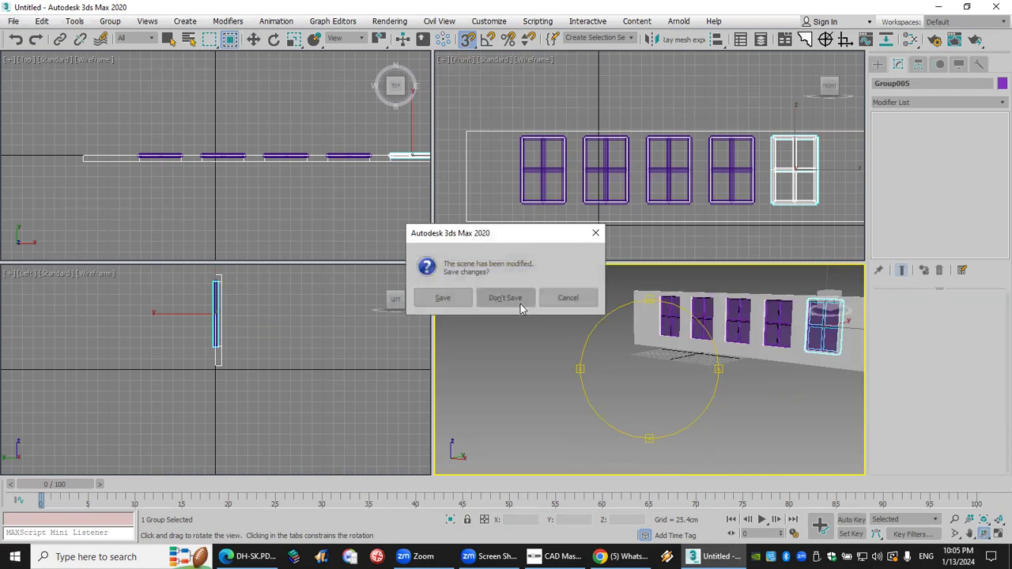
pyautogui.click(518, 303)
pyautogui.click(483, 298)
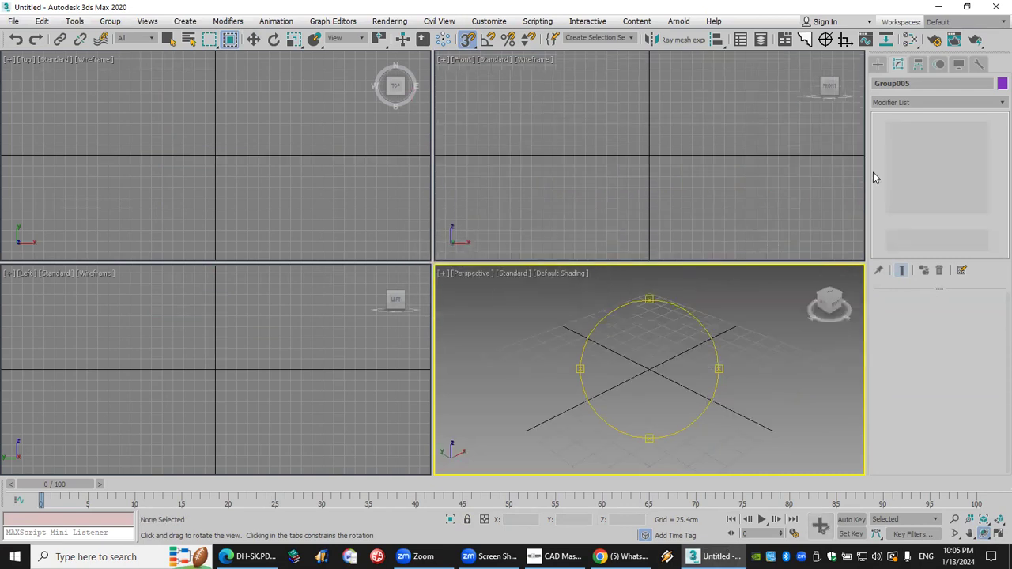
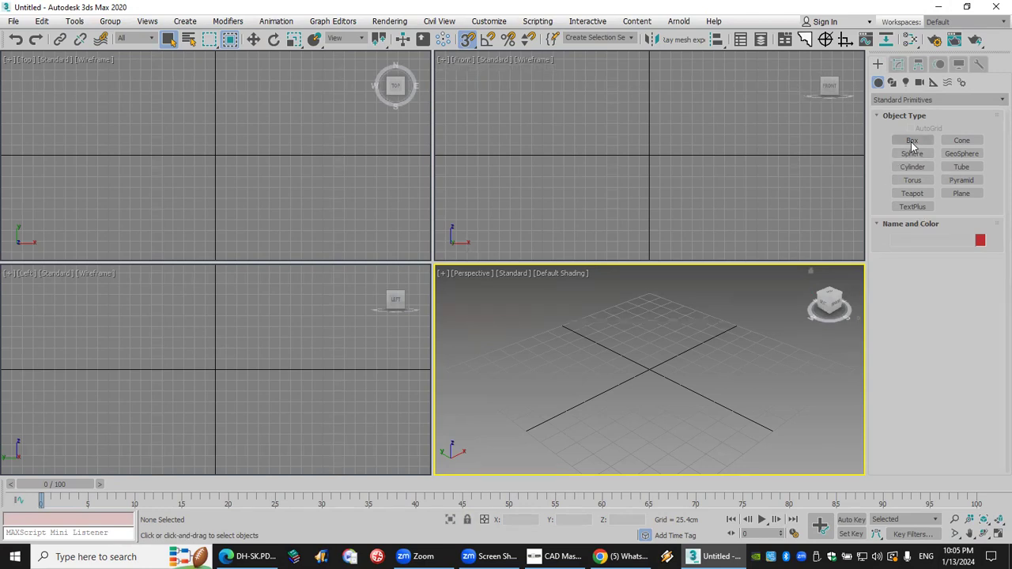
# Draw a wall box in the Front view about 204 cm long, 647 cm wide and 7.5 cm high
pyautogui.click(911, 141)
pyautogui.moveTo(546, 69); pyautogui.dragTo(811, 154)
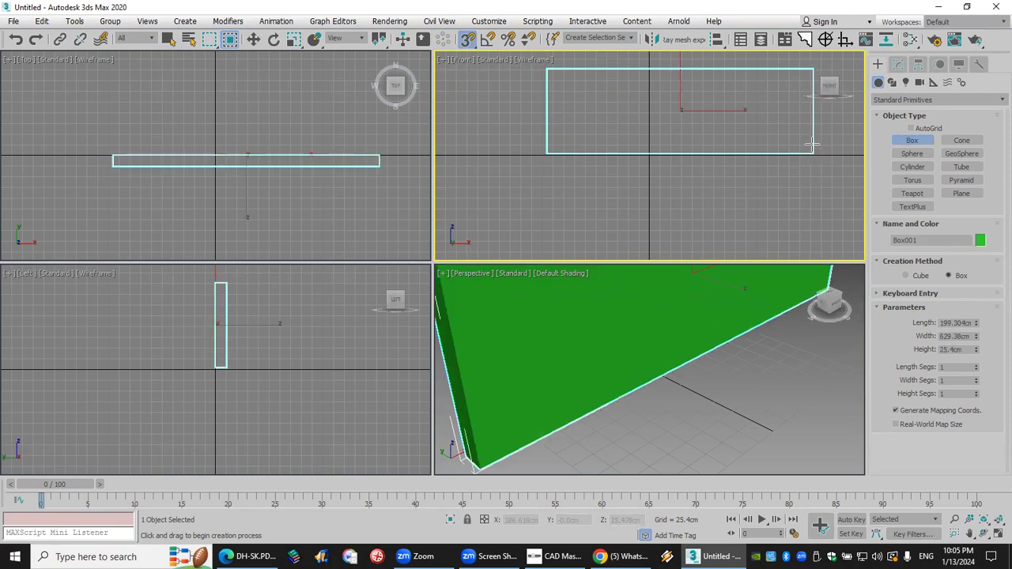
pyautogui.rightClick(812, 144)
pyautogui.moveTo(543, 69); pyautogui.dragTo(817, 154)
pyautogui.click(818, 151)
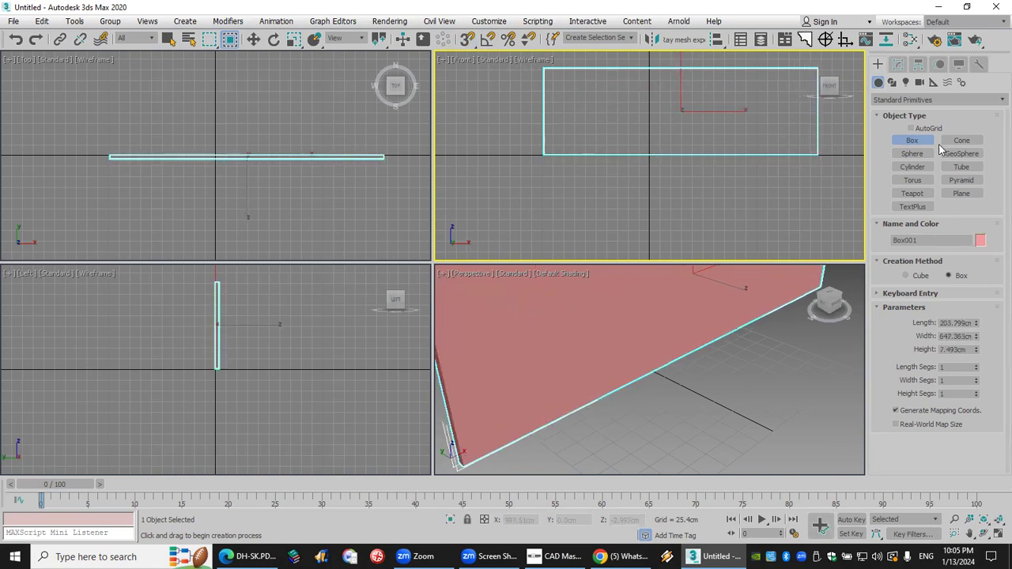
# Draw a window cutter box near the wall's left end, about 127 cm long, 72 cm wide and 13.5 cm high
pyautogui.moveTo(571, 78); pyautogui.dragTo(602, 130)
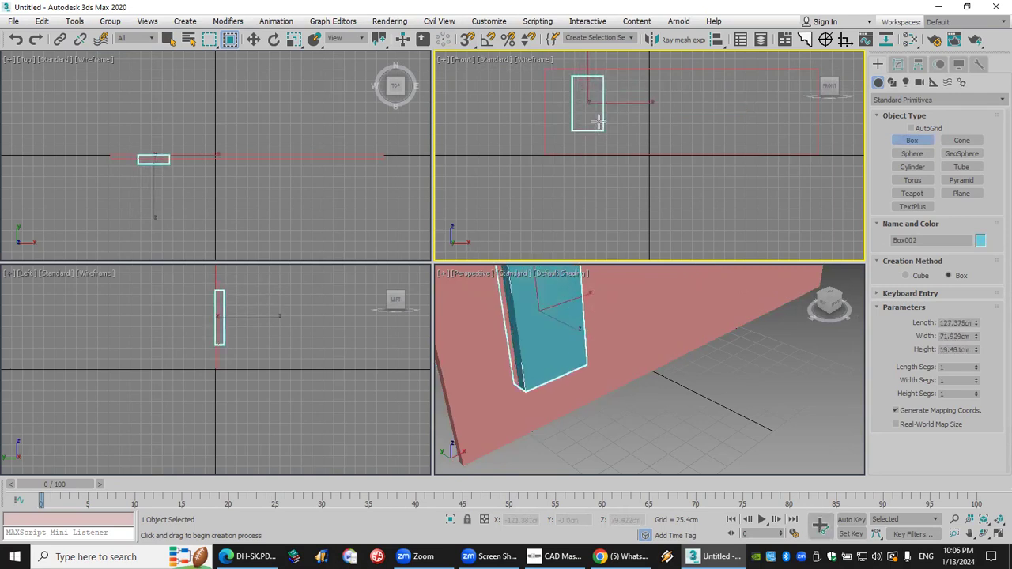
pyautogui.click(599, 124)
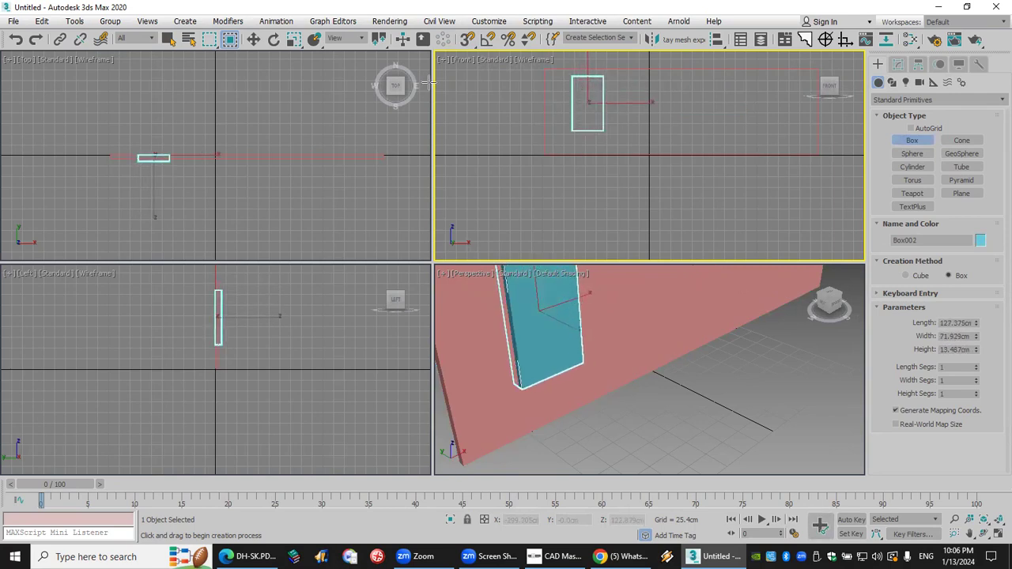
pyautogui.click(253, 39)
pyautogui.keyDown('shift'); pyautogui.moveTo(632, 104); pyautogui.dragTo(674, 105); pyautogui.keyUp('shift')
pyautogui.keyDown('shift'); pyautogui.moveTo(672, 105); pyautogui.dragTo(669, 126); pyautogui.keyUp('shift')
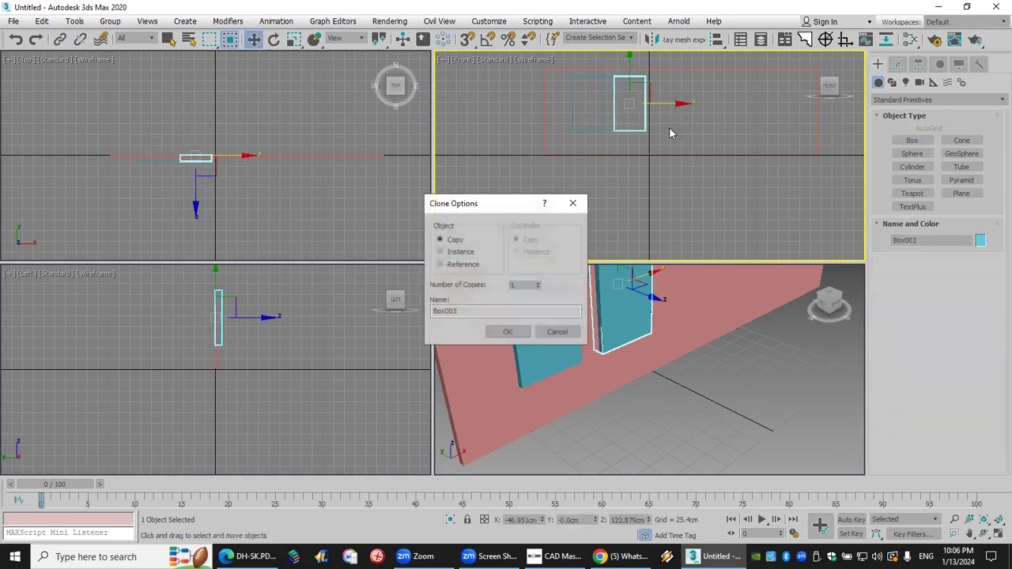
pyautogui.click(566, 331)
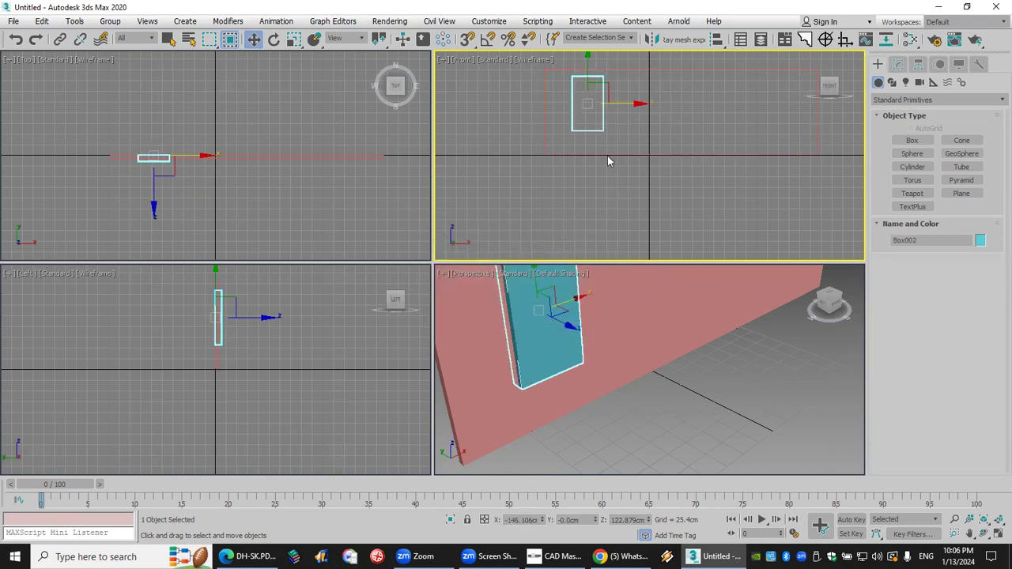
# Clone the window box along the wall as 4 evenly spaced copies
pyautogui.keyDown('shift'); pyautogui.moveTo(625, 111); pyautogui.dragTo(673, 120); pyautogui.keyUp('shift')
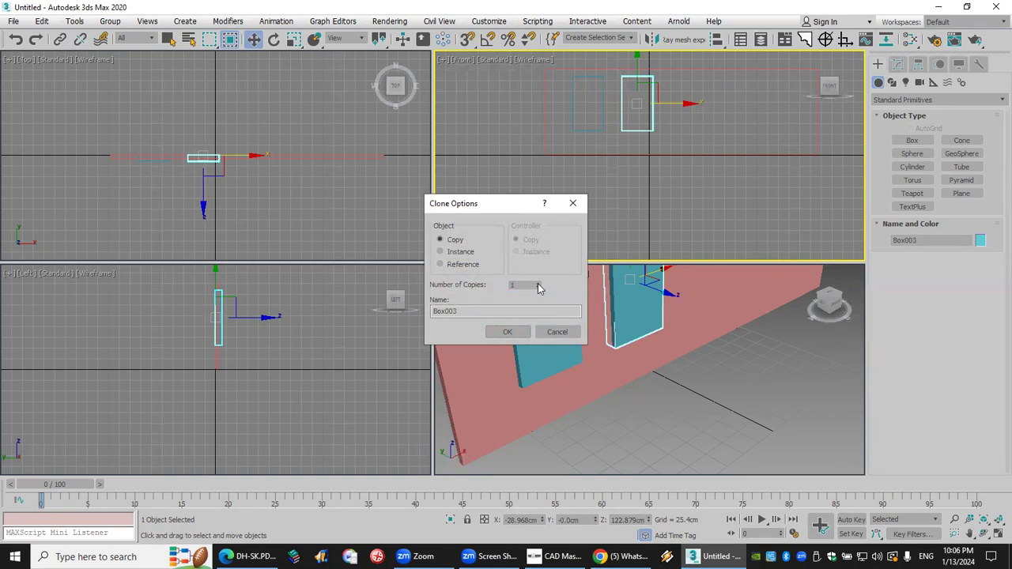
pyautogui.click(508, 331)
pyautogui.scroll(-5, 846, 347)
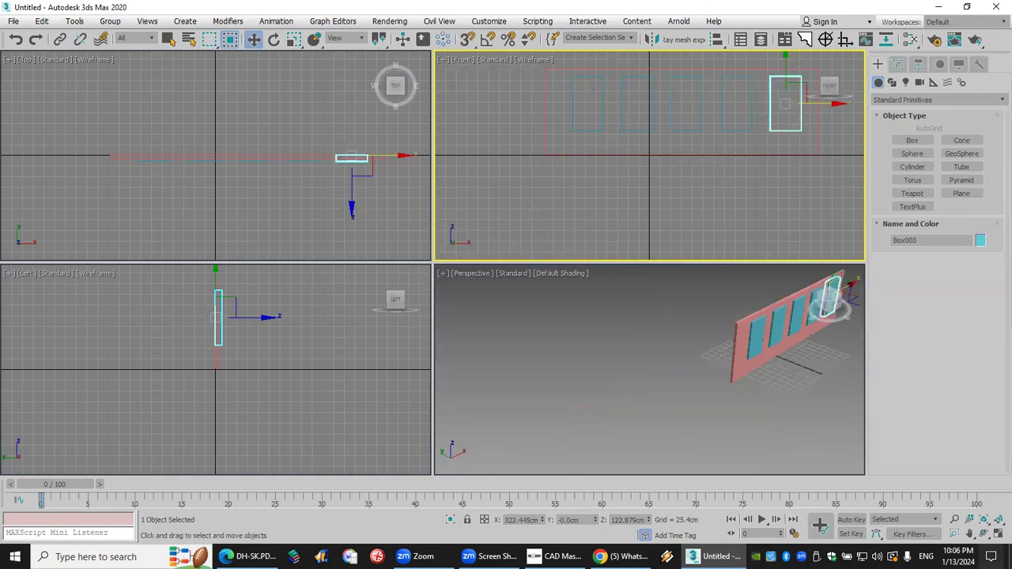
pyautogui.moveTo(707, 379); pyautogui.dragTo(614, 311, button='middle')
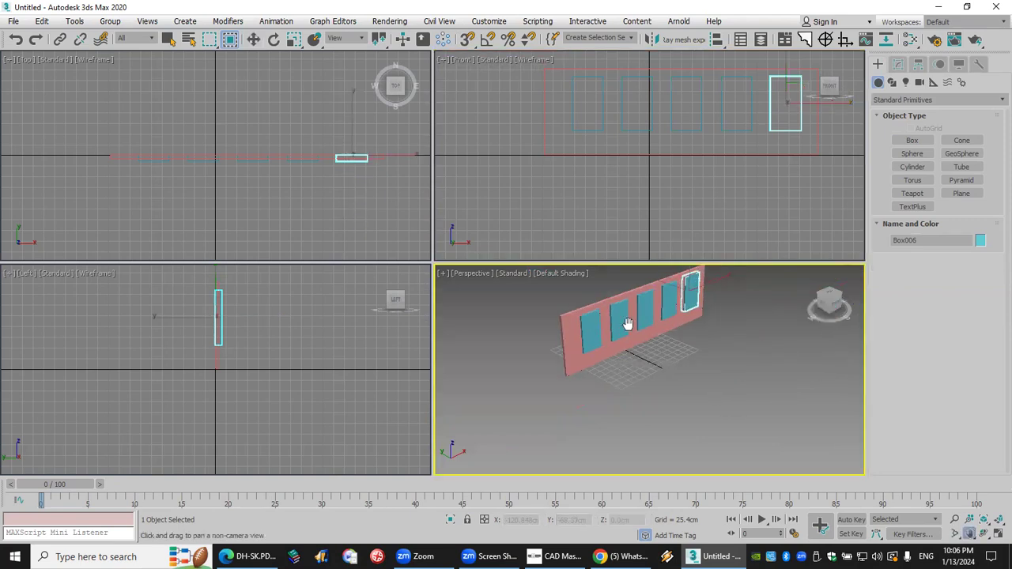
pyautogui.scroll(2, 684, 293)
pyautogui.press('w')
# Subtract the four right-hand window boxes from the wall with ProBoolean, using the Move operand option
pyautogui.click(625, 361)
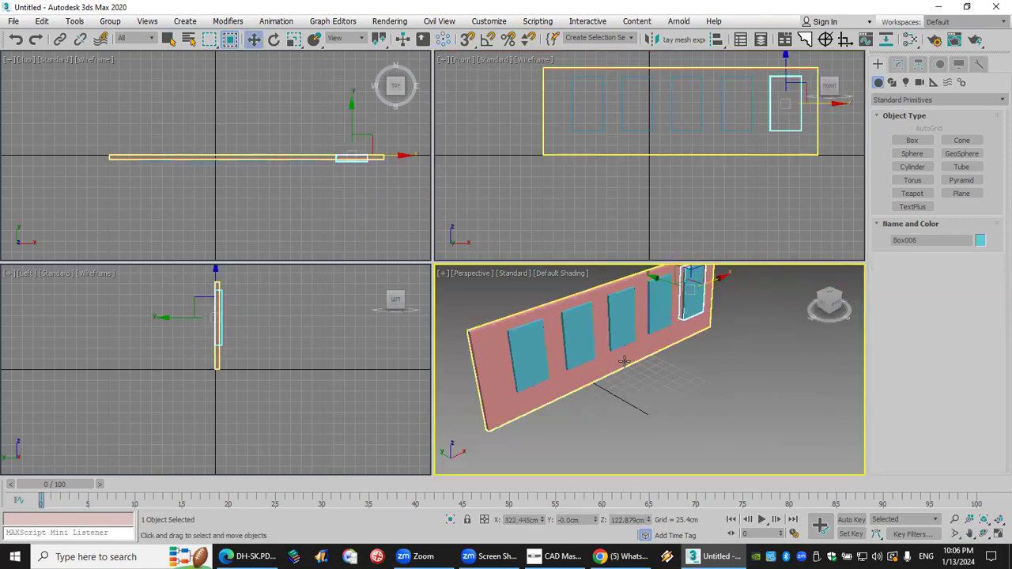
pyautogui.click(625, 361)
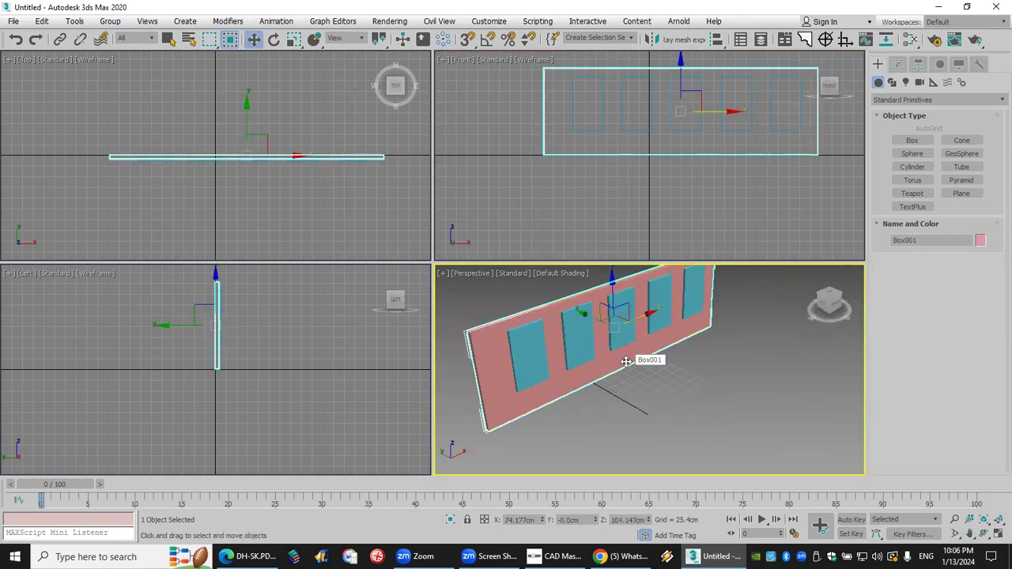
pyautogui.click(918, 100)
pyautogui.click(917, 135)
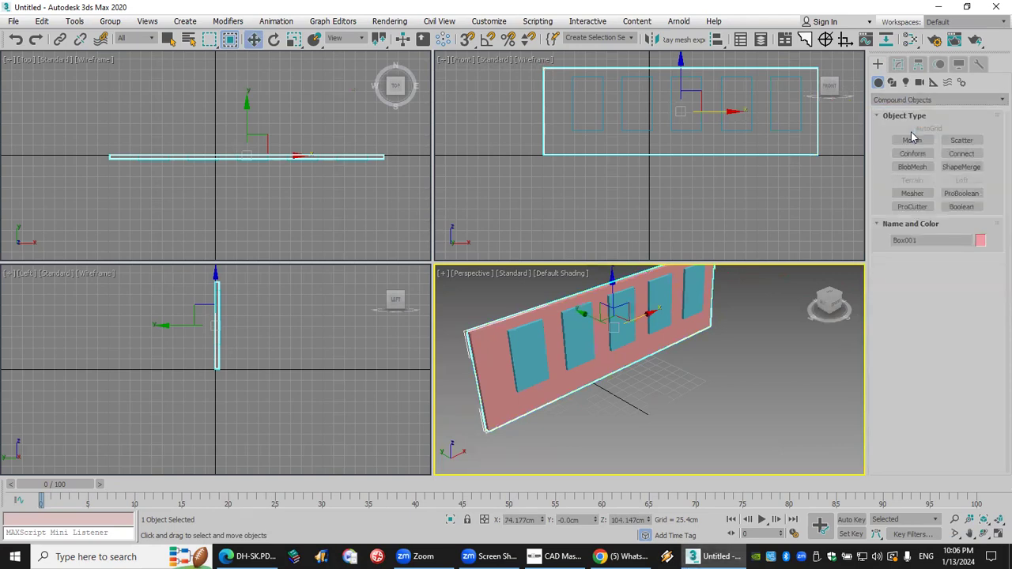
pyautogui.click(963, 194)
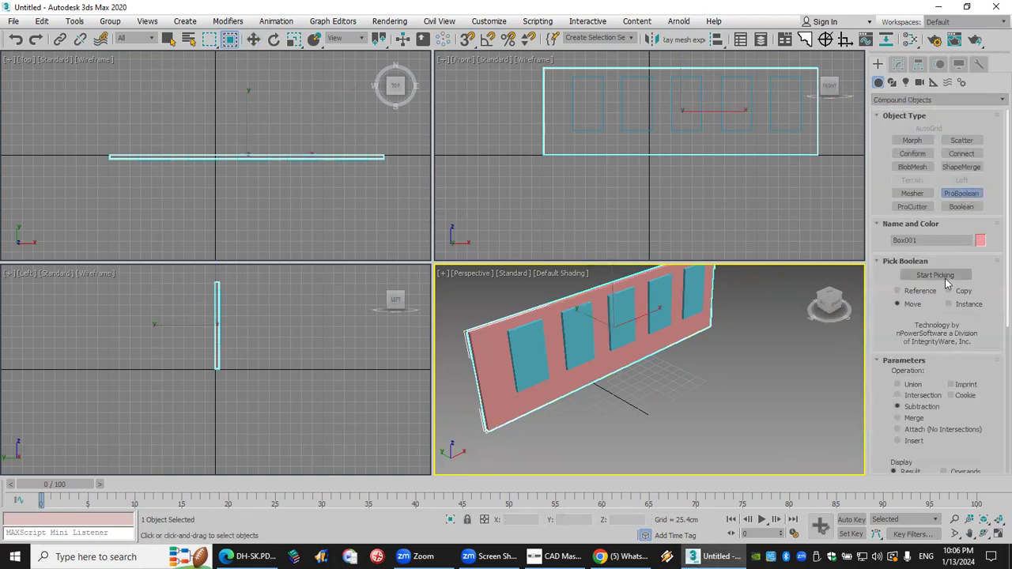
pyautogui.click(947, 276)
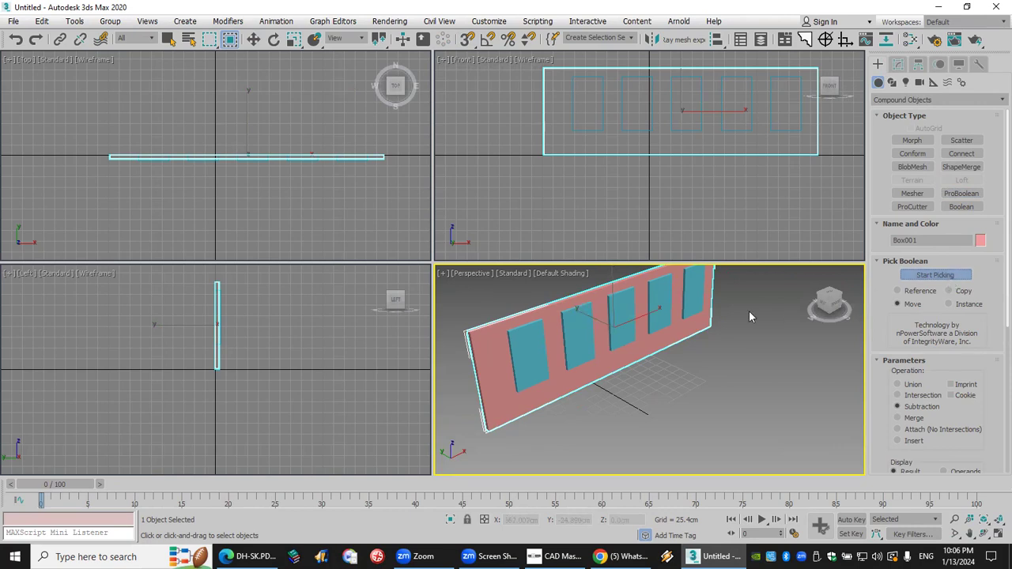
pyautogui.click(686, 288)
pyautogui.click(659, 304)
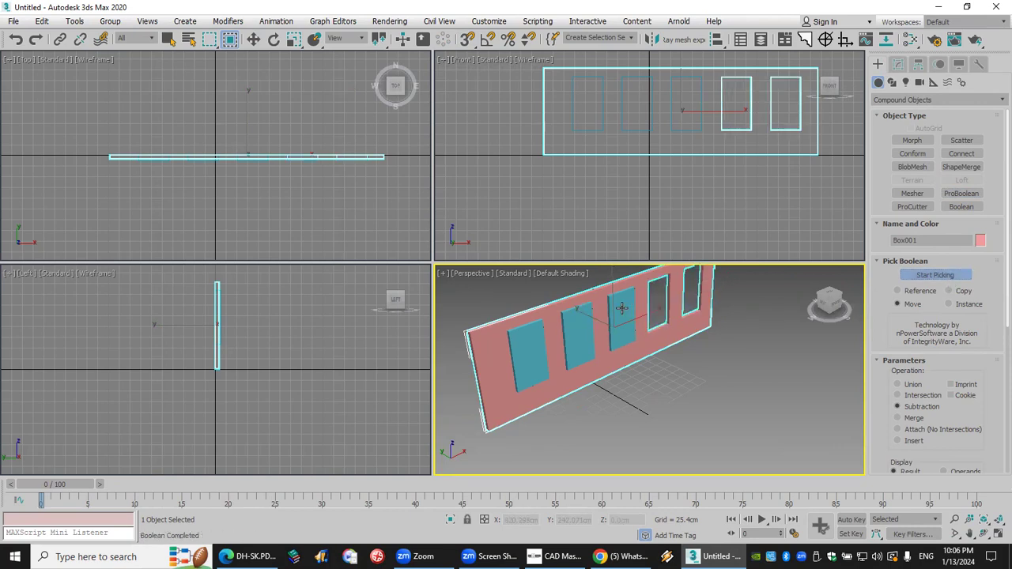
pyautogui.click(620, 320)
pyautogui.click(577, 336)
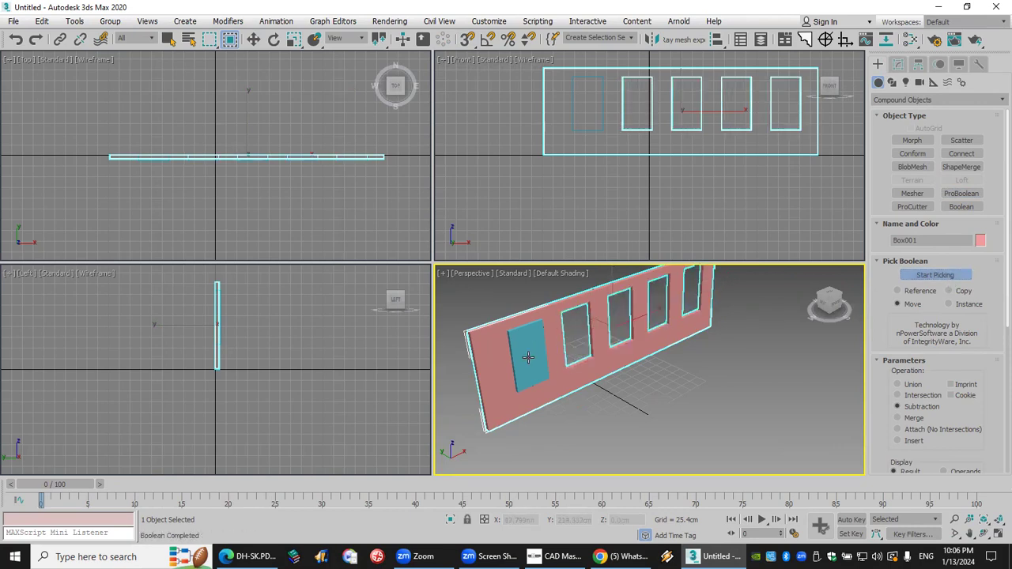
# Subtract the remaining leftmost box from the wall with the Copy operand option and end picking
pyautogui.click(962, 293)
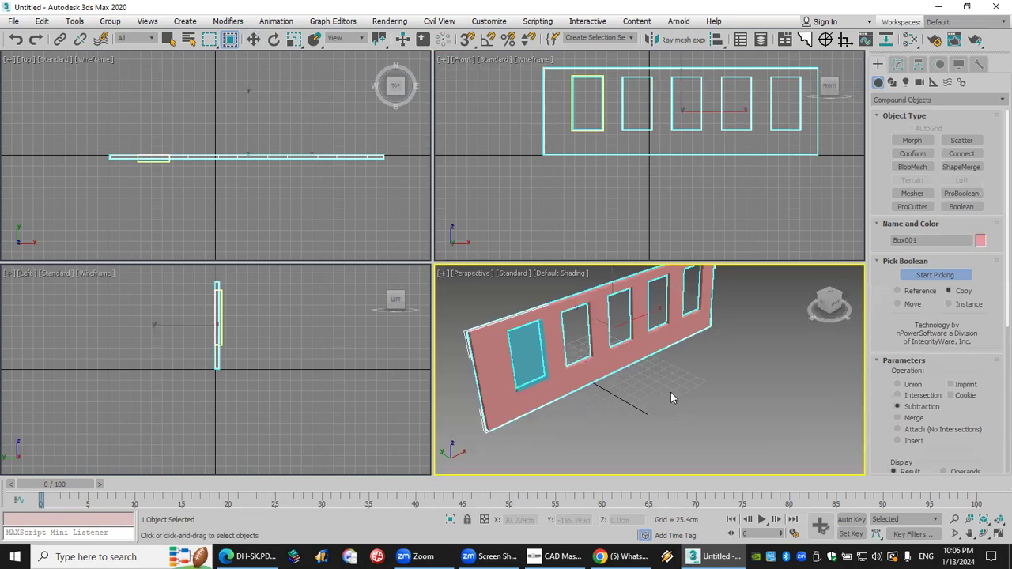
pyautogui.press('w')
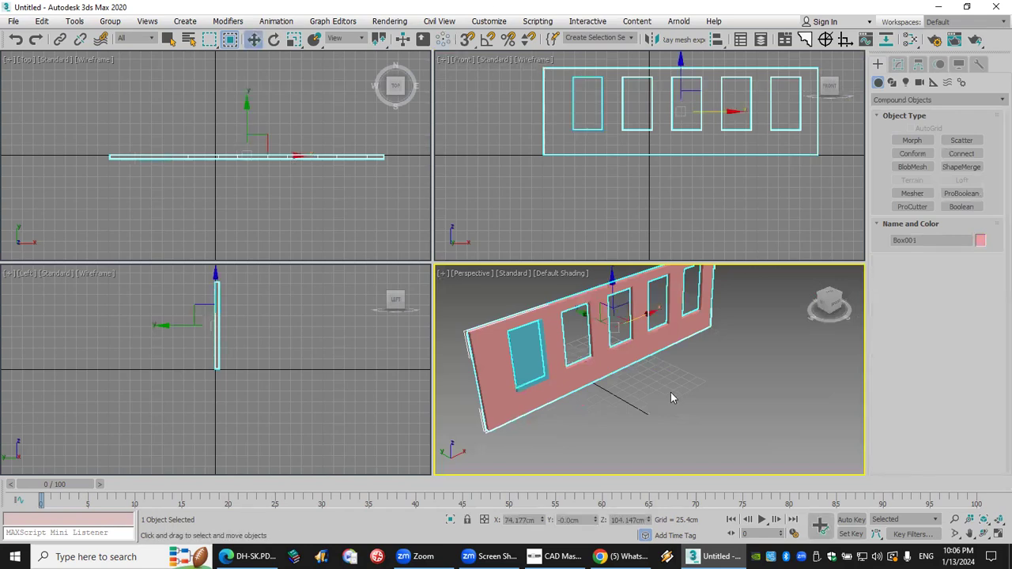
# Set the height of the box kept in the leftmost opening to 0 cm
pyautogui.click(534, 358)
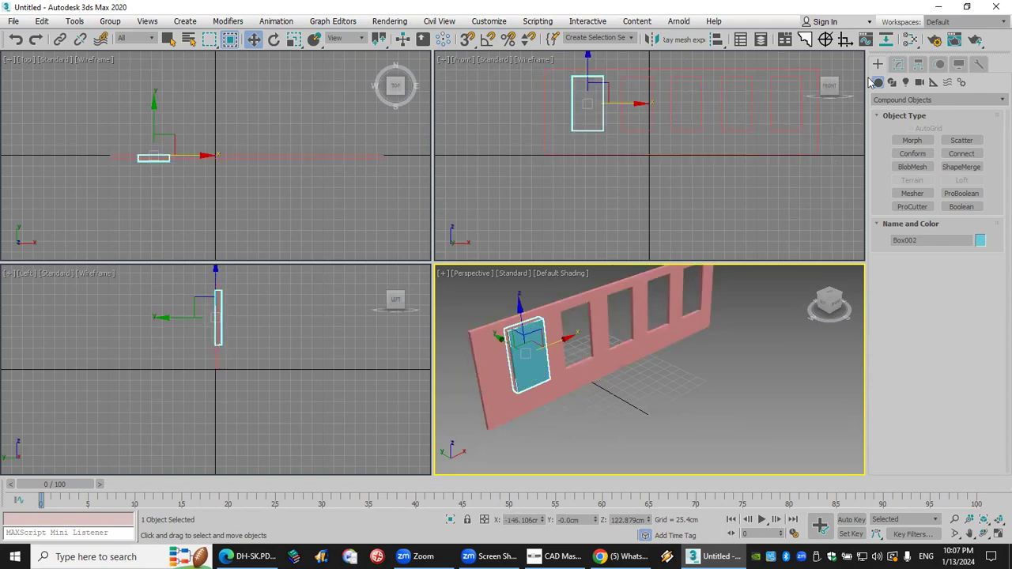
pyautogui.click(897, 65)
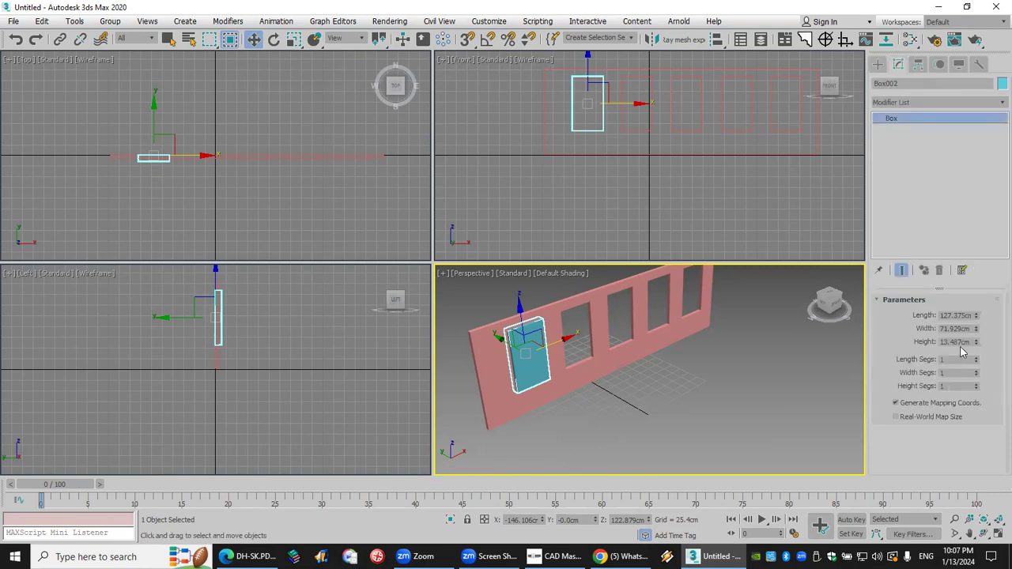
pyautogui.doubleClick(966, 342)
pyautogui.write('0')
pyautogui.press('Return')
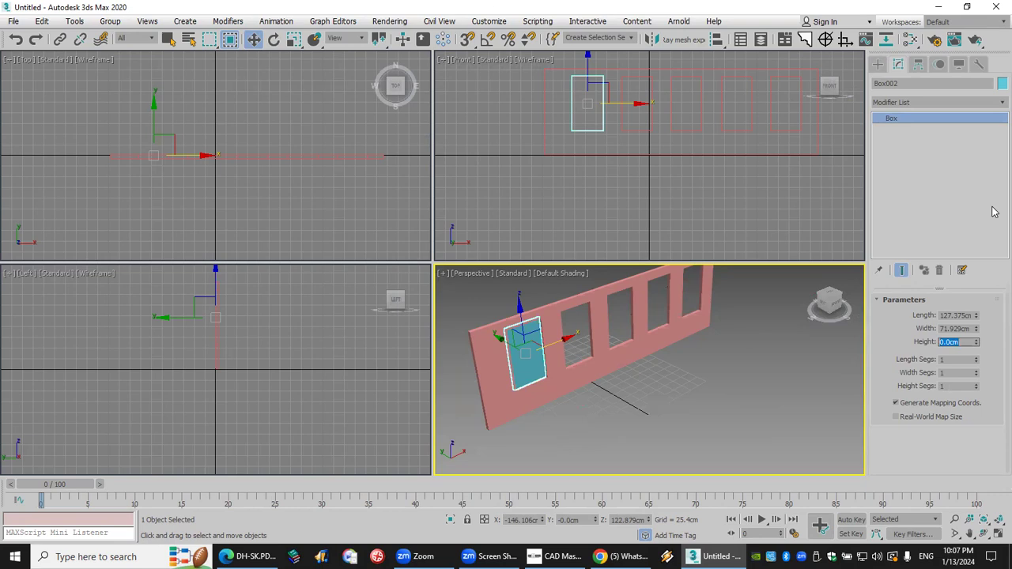
# Apply a Lattice modifier to the box in the leftmost opening, using Struts Only from Edges and a 2.54 cm strut radius
pyautogui.click(937, 103)
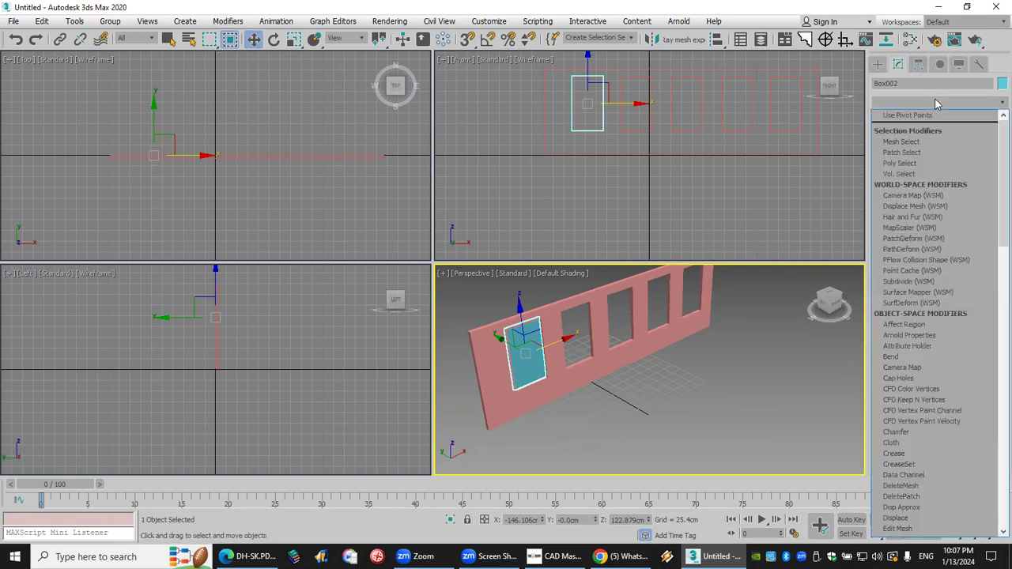
pyautogui.scroll(-3, 937, 102)
pyautogui.press('l')
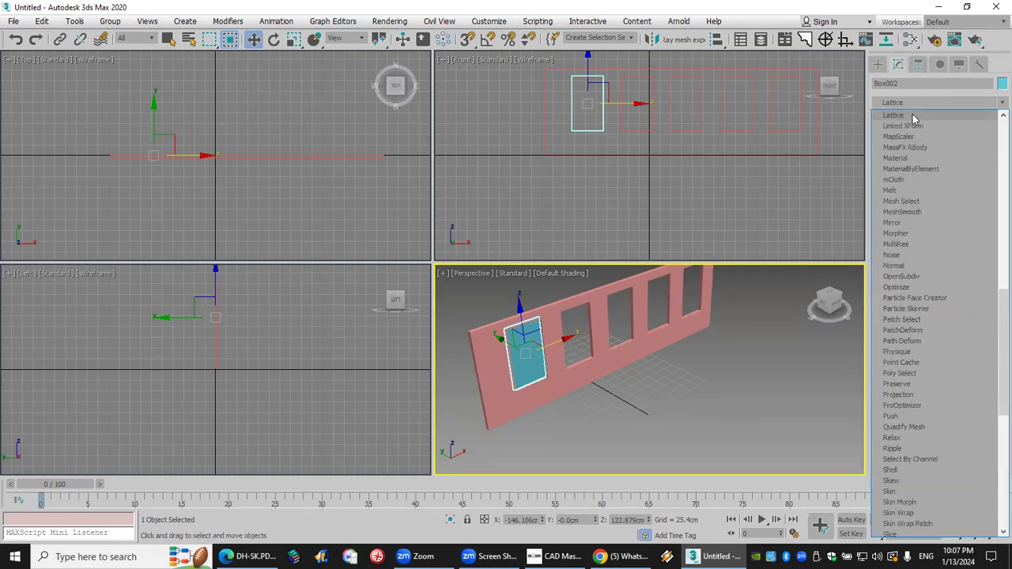
pyautogui.click(913, 117)
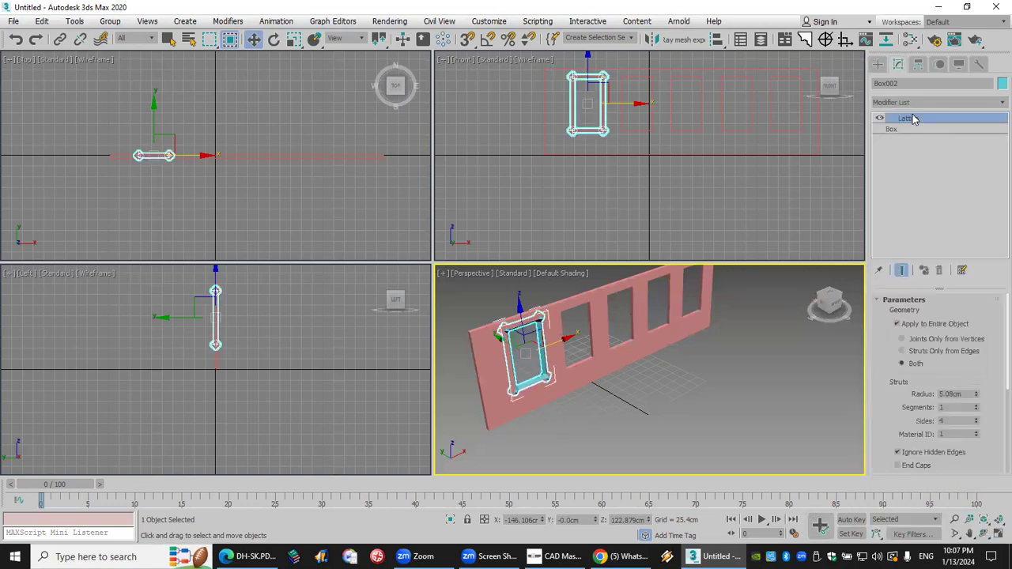
pyautogui.click(957, 351)
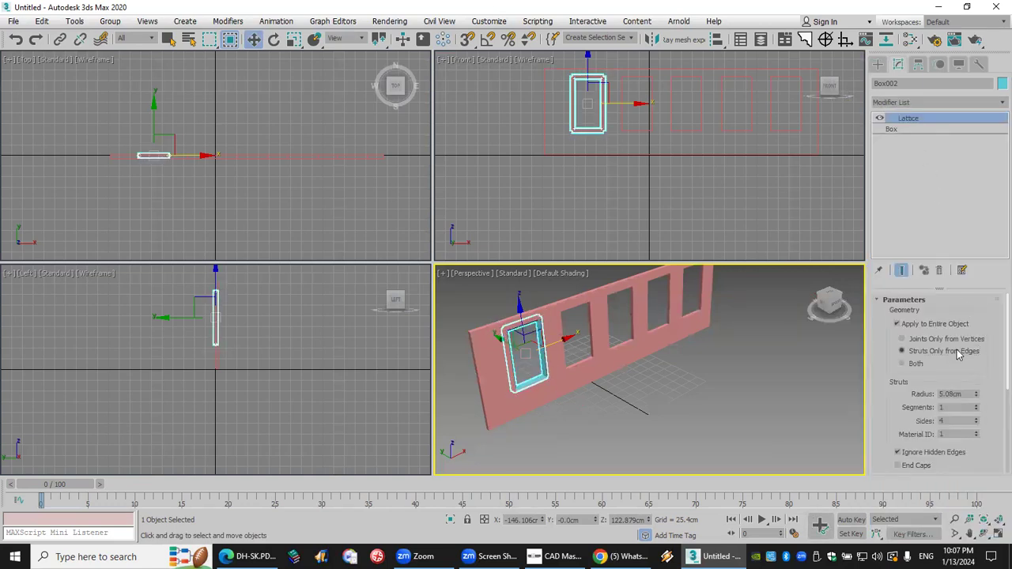
pyautogui.click(977, 398)
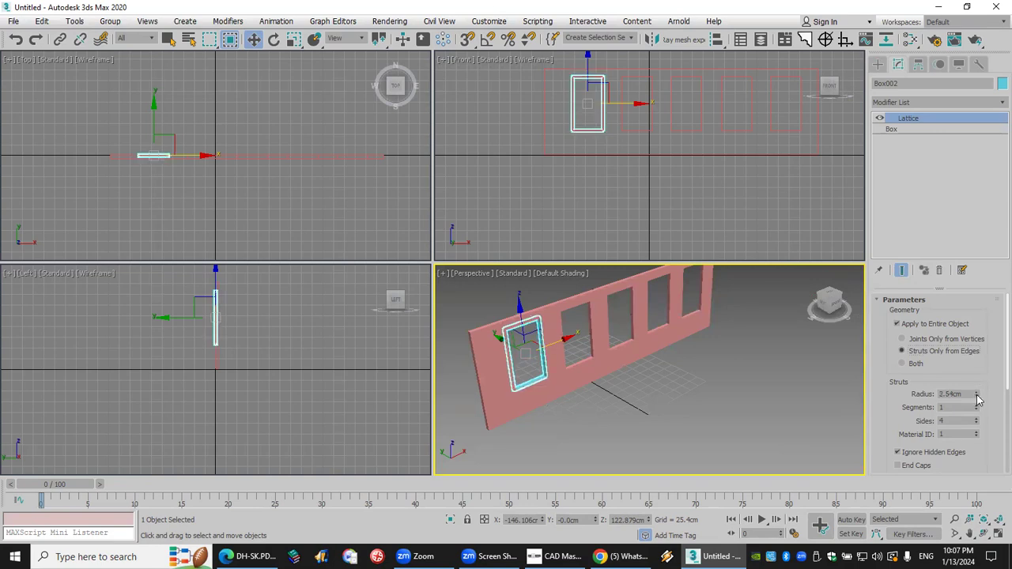
# Divide the base box of the lattice frame into 3 length segments and 2 width segments
pyautogui.click(924, 129)
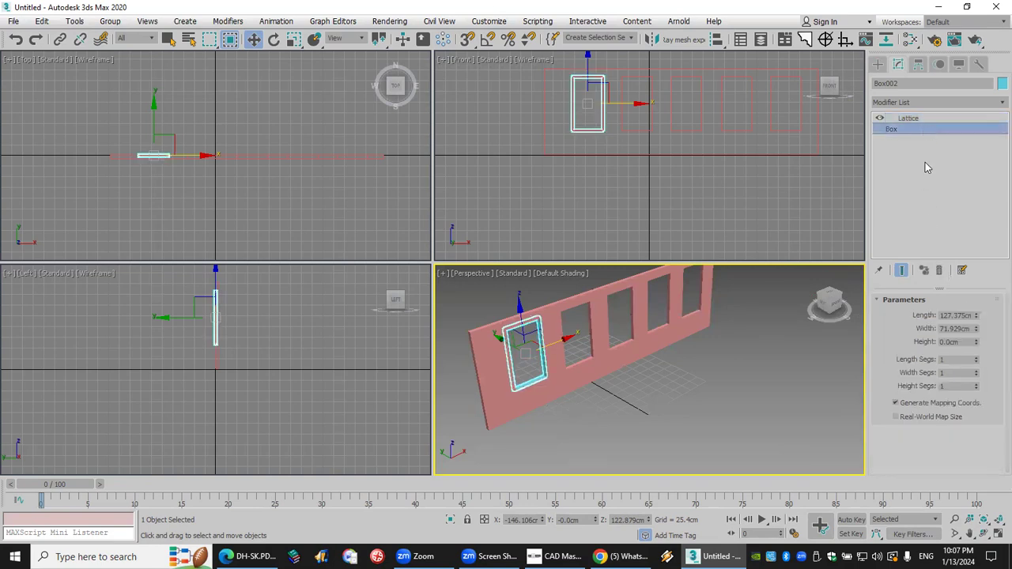
pyautogui.click(975, 360)
pyautogui.click(975, 360)
pyautogui.click(976, 370)
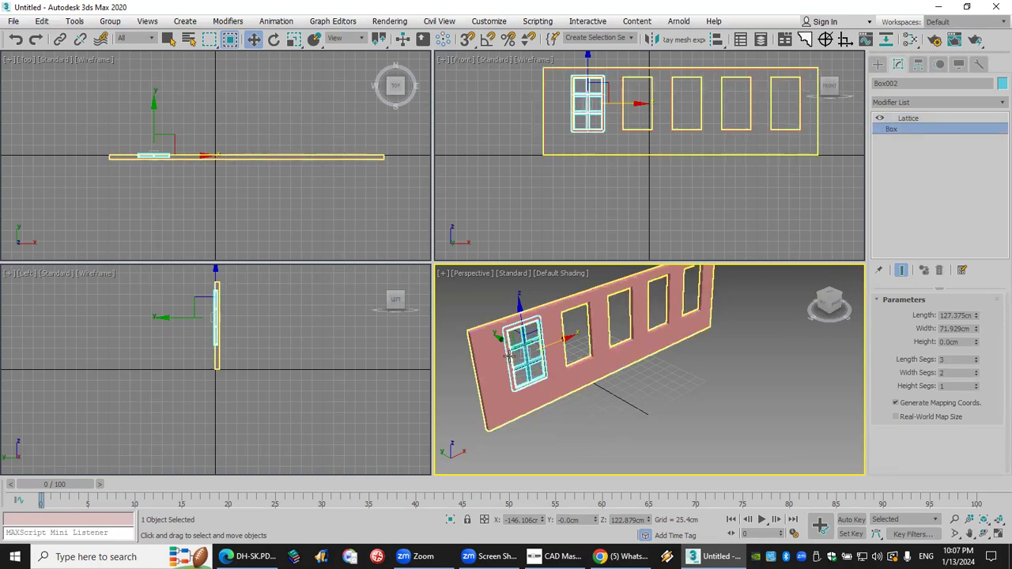
pyautogui.scroll(3, 509, 356)
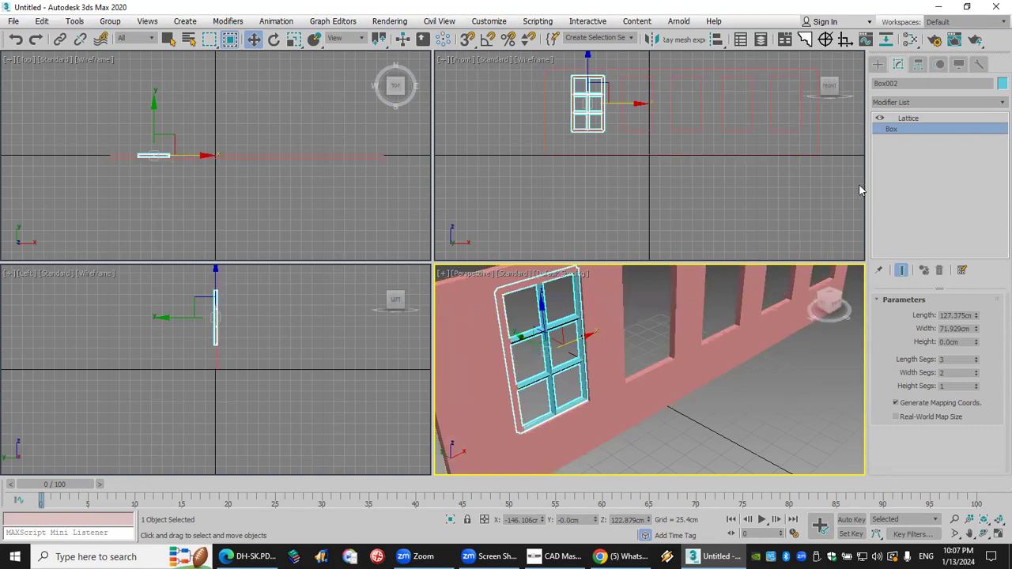
# Set the lattice struts of the window frame to 5 sides
pyautogui.click(940, 117)
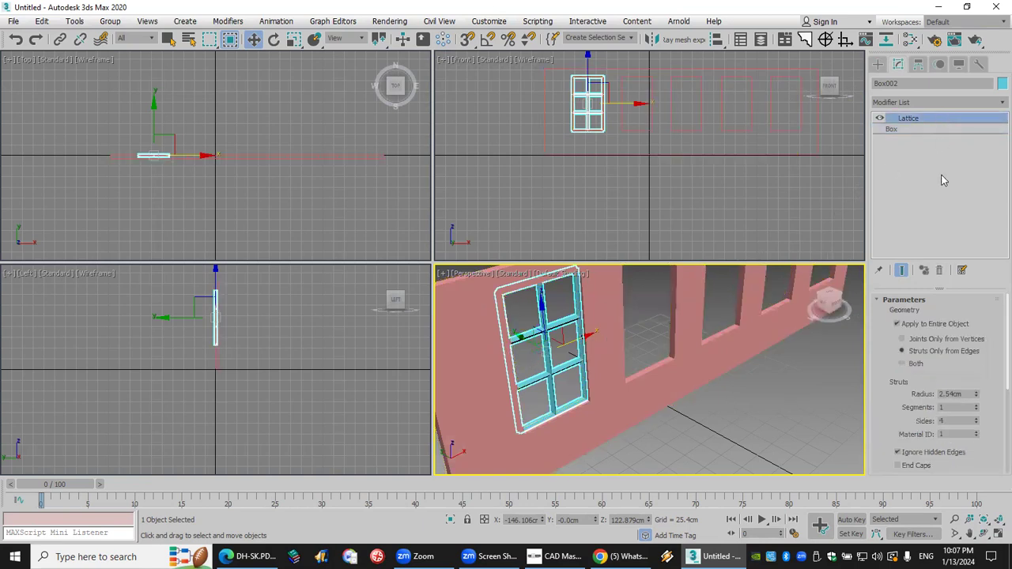
pyautogui.click(977, 419)
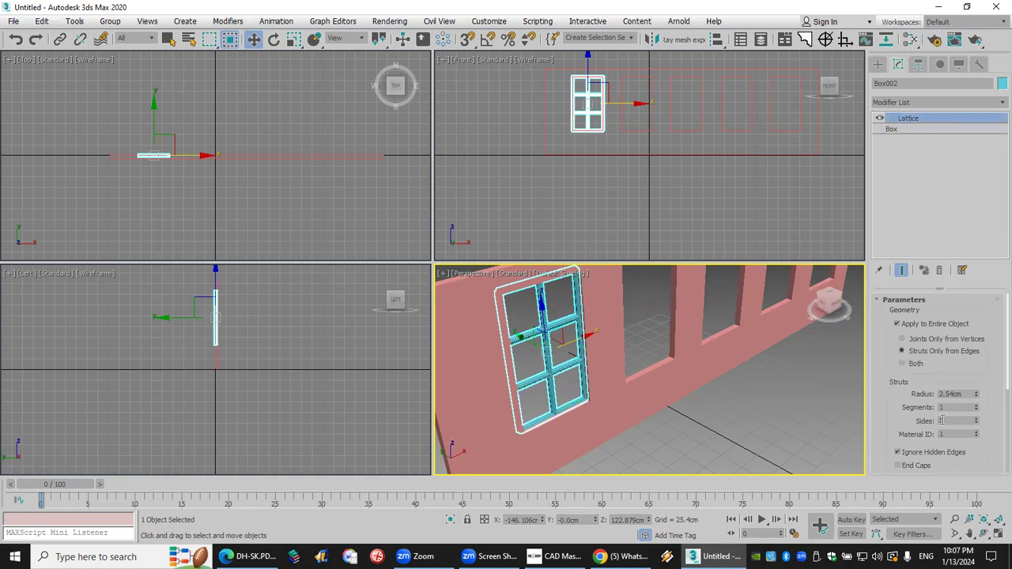
pyautogui.scroll(5, 559, 355)
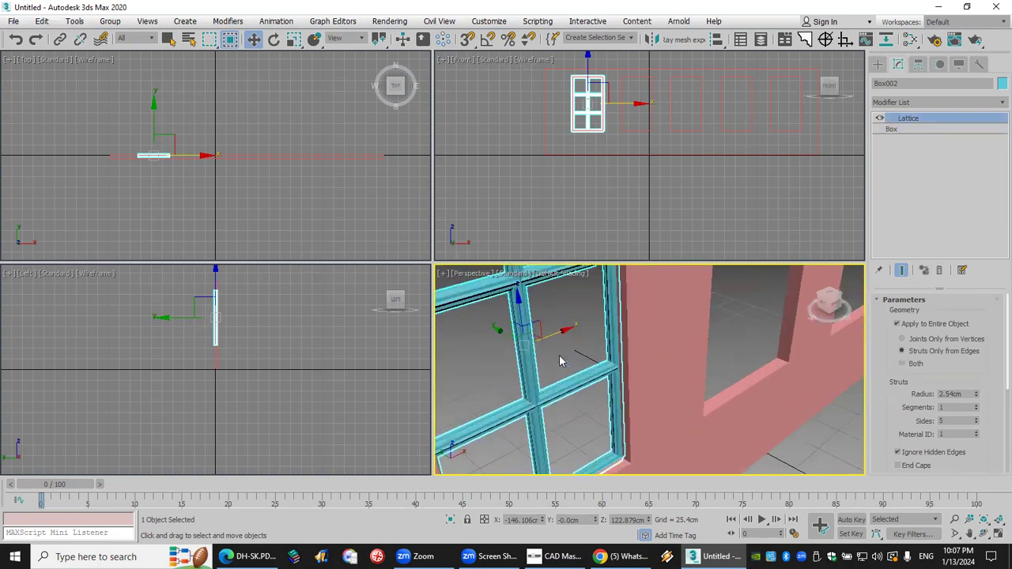
pyautogui.scroll(-2, 559, 360)
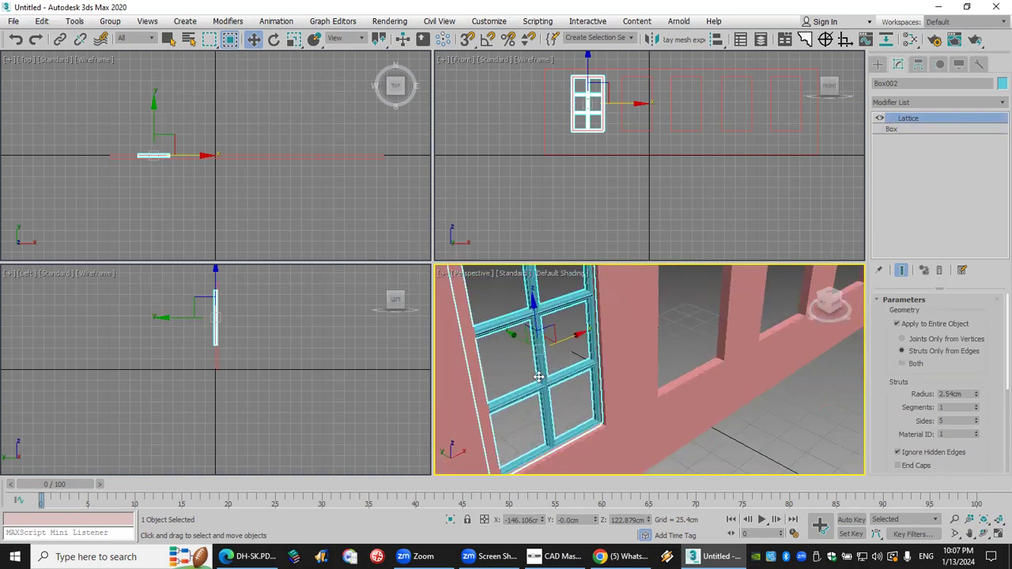
pyautogui.rightClick(537, 343)
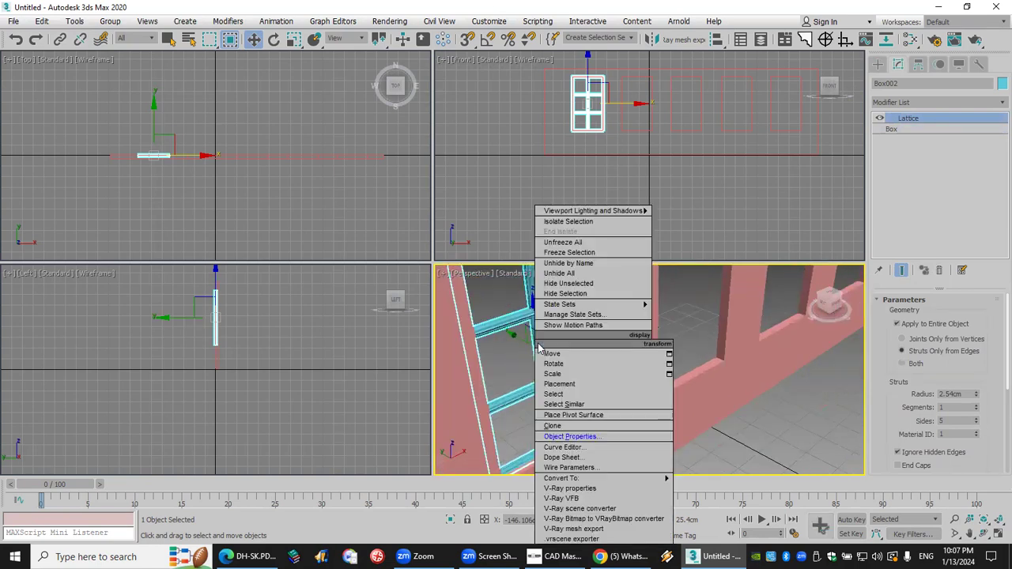
pyautogui.click(608, 427)
pyautogui.click(474, 245)
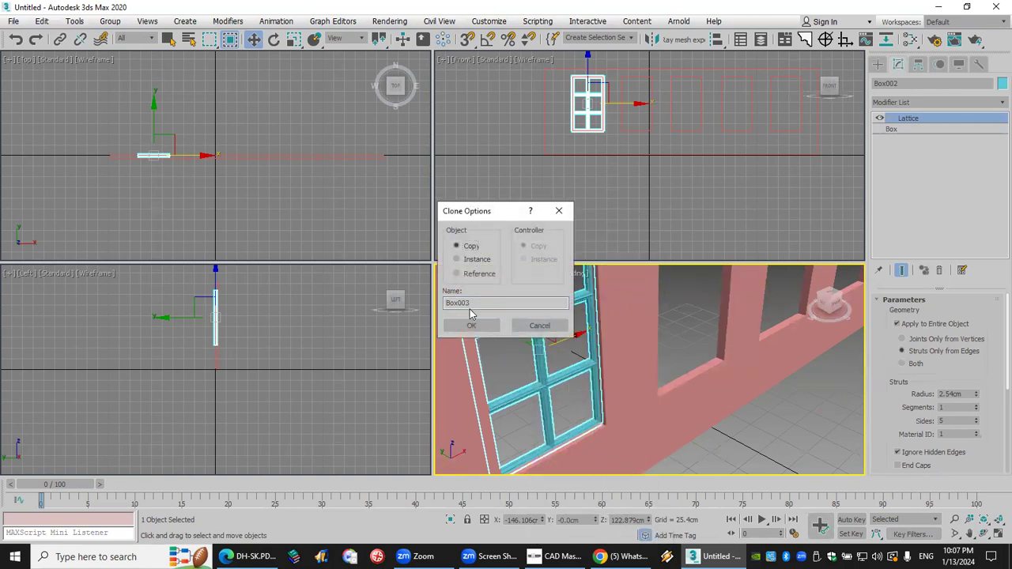
pyautogui.click(472, 325)
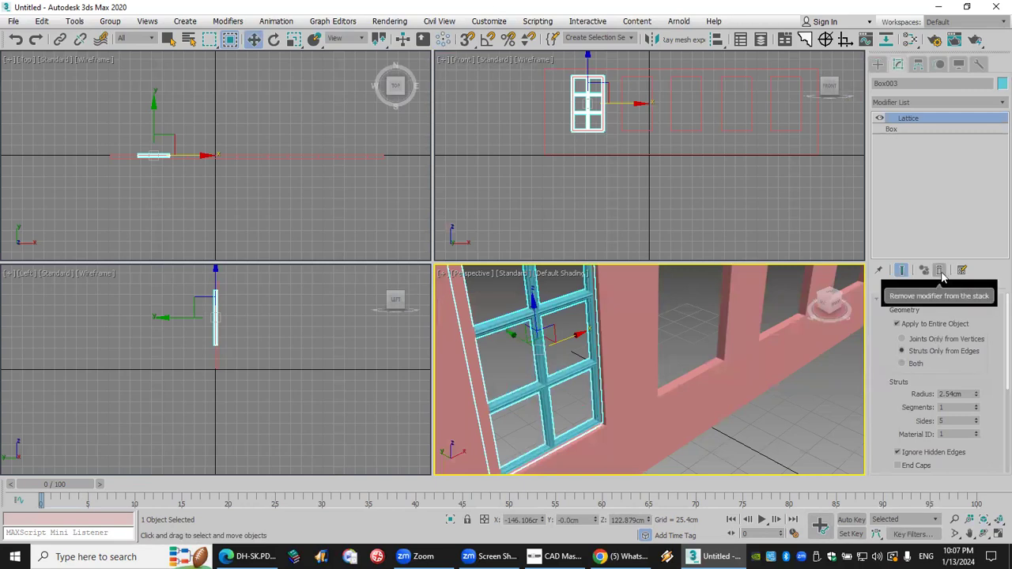
pyautogui.click(713, 330)
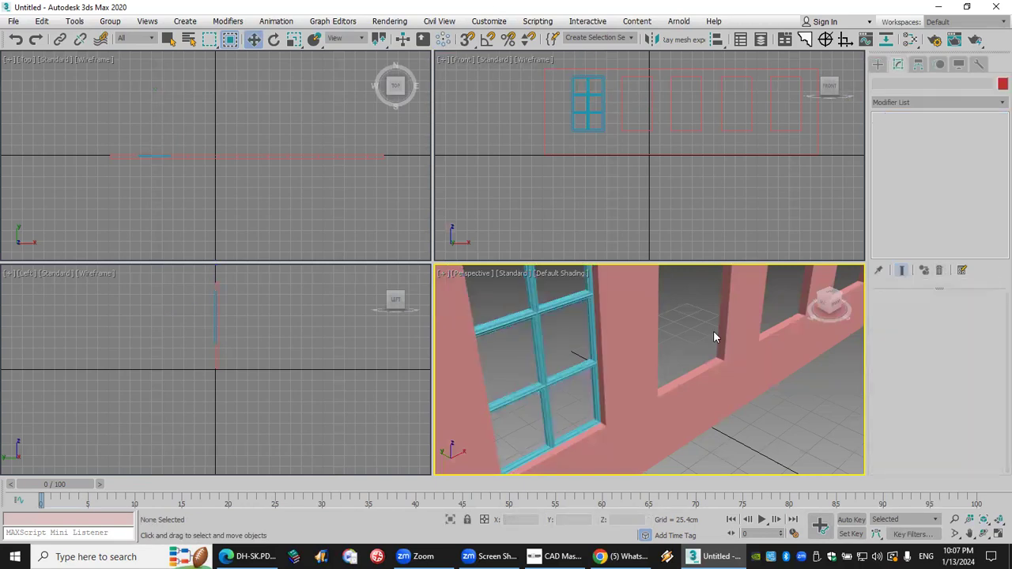
# Clone the lattice window frame in place as a copy and remove the Lattice modifier from that copy to form the glass pane
pyautogui.click(546, 387)
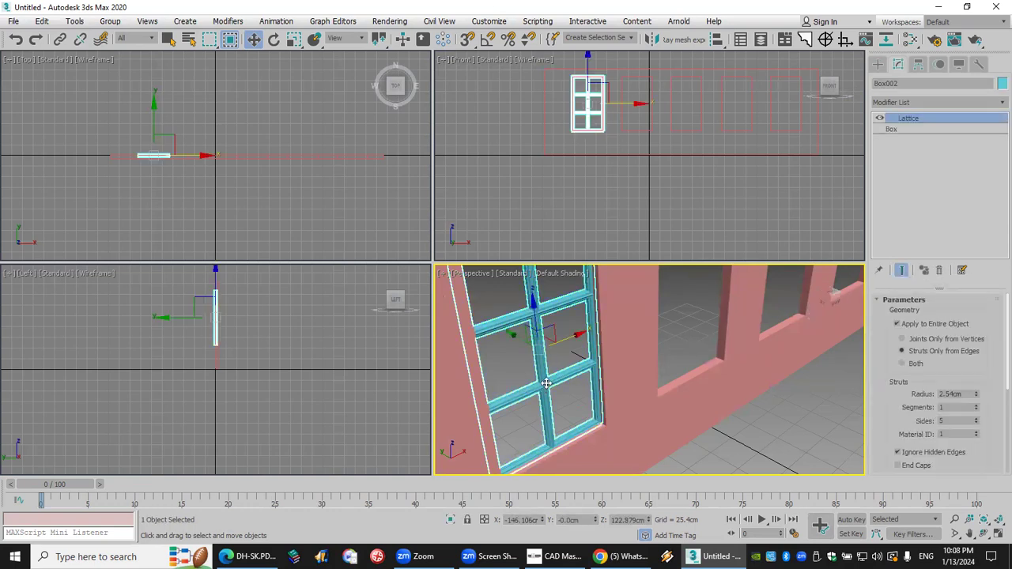
pyautogui.rightClick(546, 342)
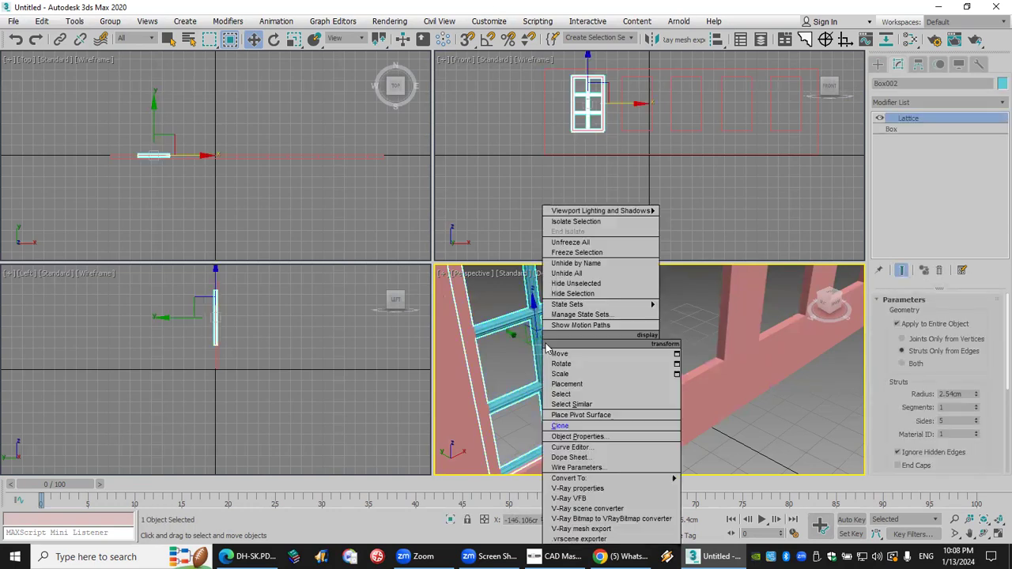
pyautogui.click(586, 427)
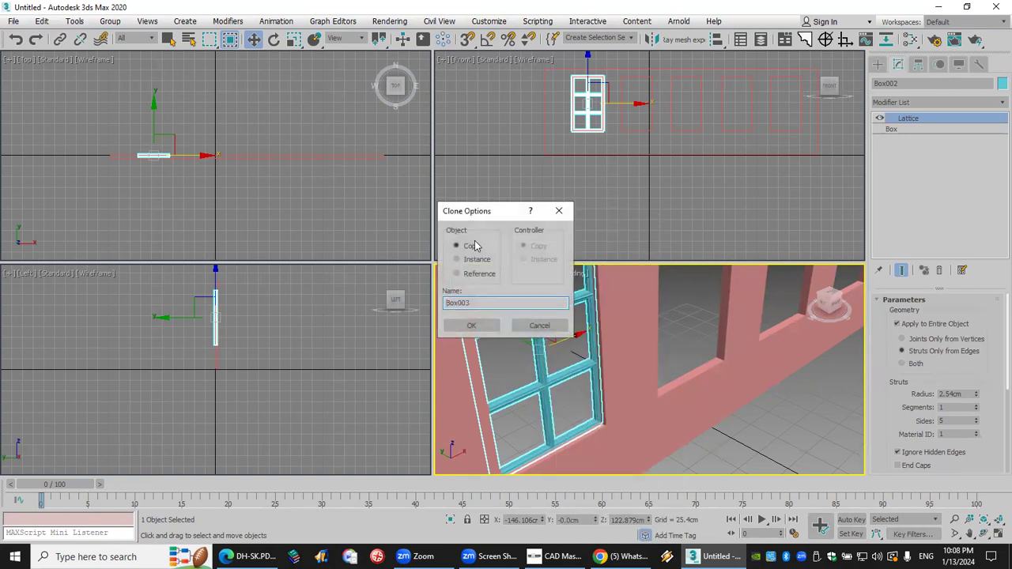
pyautogui.click(472, 326)
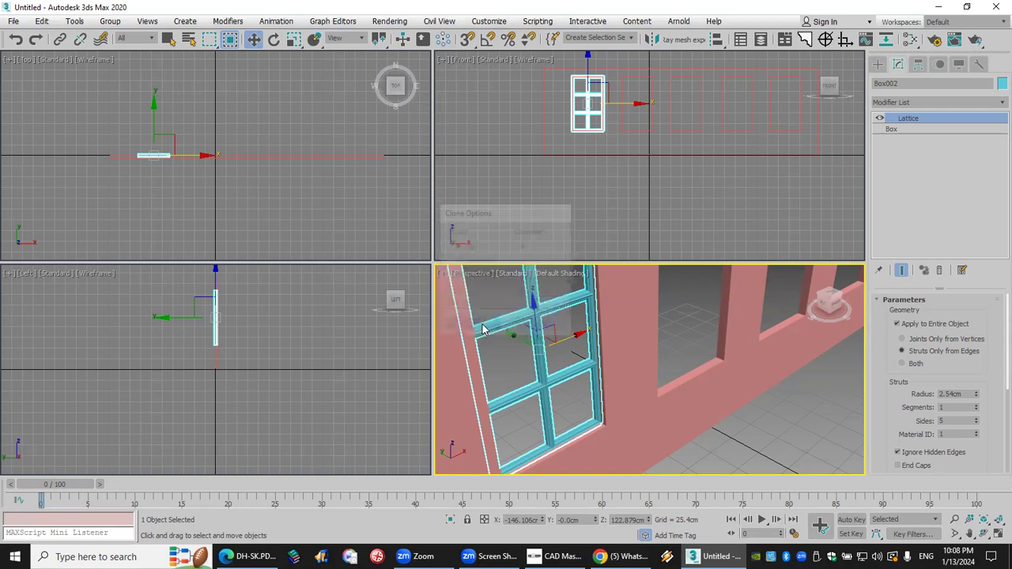
pyautogui.click(939, 273)
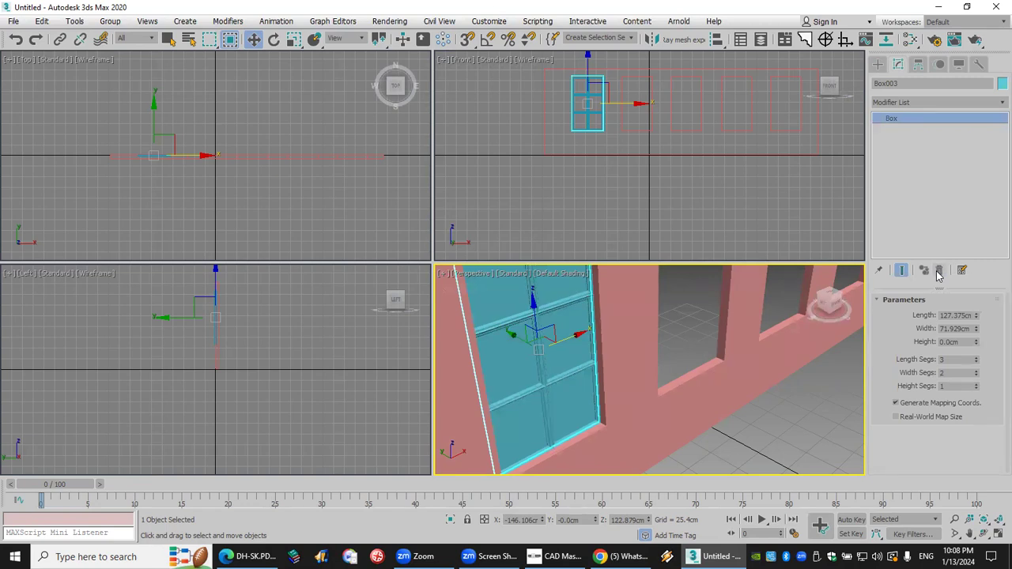
# Set the glass pane's rendering visibility to 0.0 in its object properties
pyautogui.rightClick(559, 330)
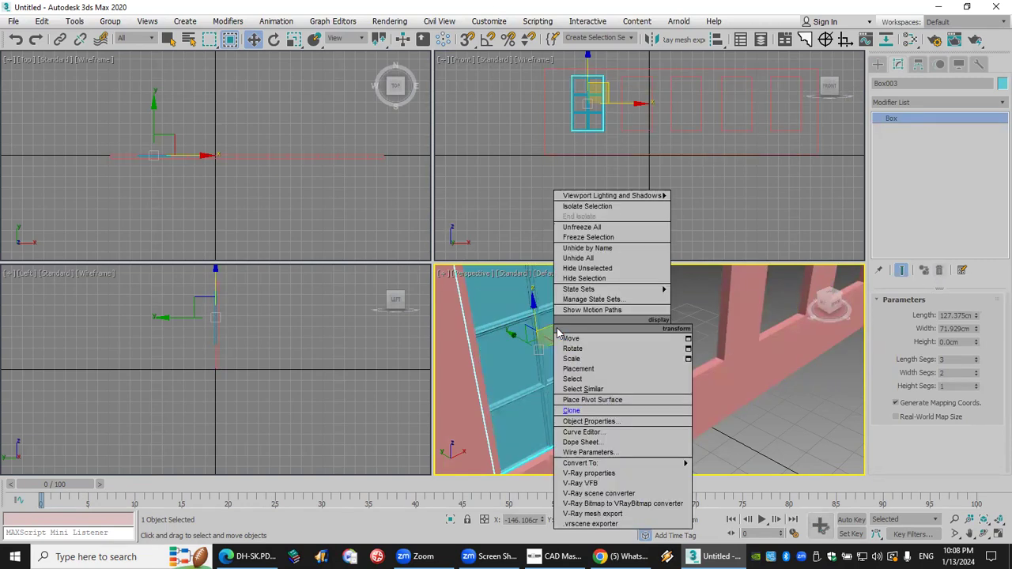
pyautogui.click(645, 422)
pyautogui.rightClick(568, 246)
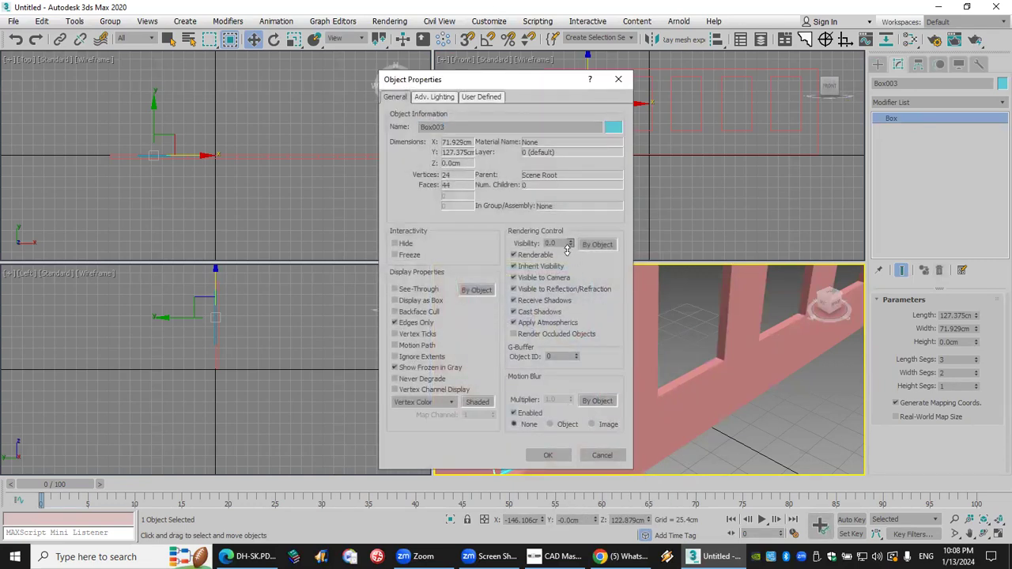
pyautogui.click(548, 454)
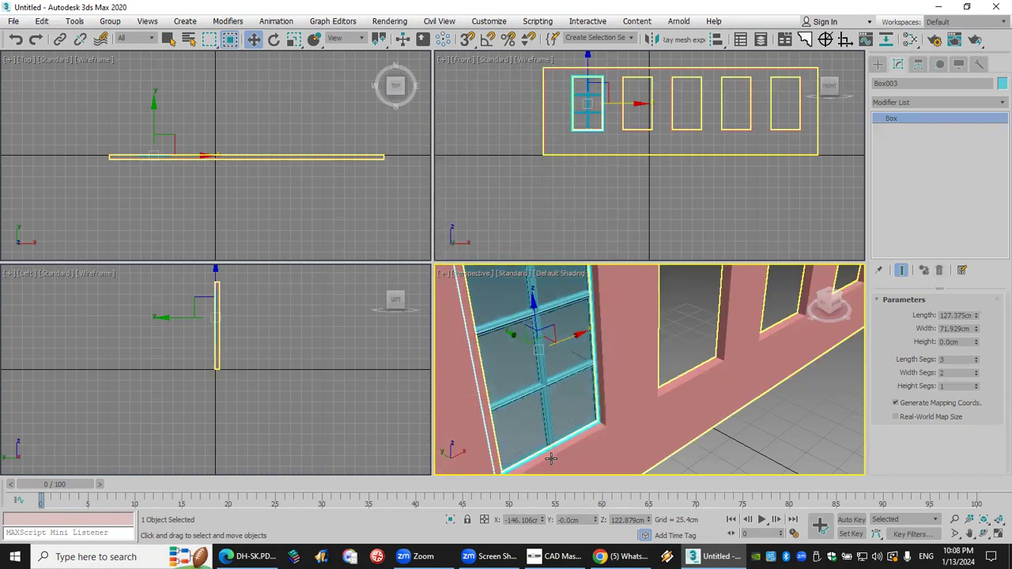
# Group the window frame and its glass pane in the leftmost opening under the default name
pyautogui.click(565, 72)
pyautogui.click(16, 39)
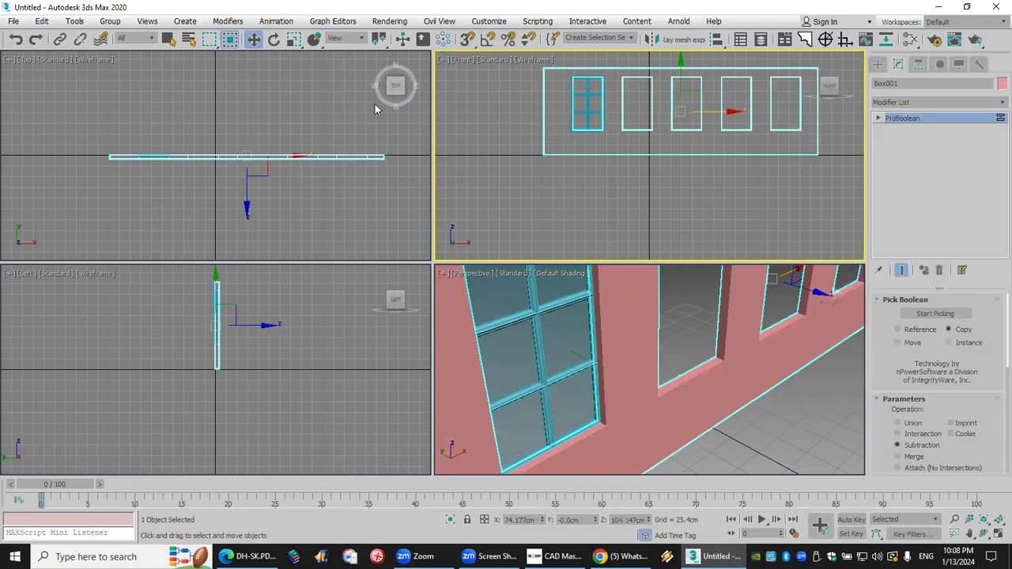
pyautogui.moveTo(563, 79); pyautogui.dragTo(612, 142)
pyautogui.click(113, 21)
pyautogui.click(120, 46)
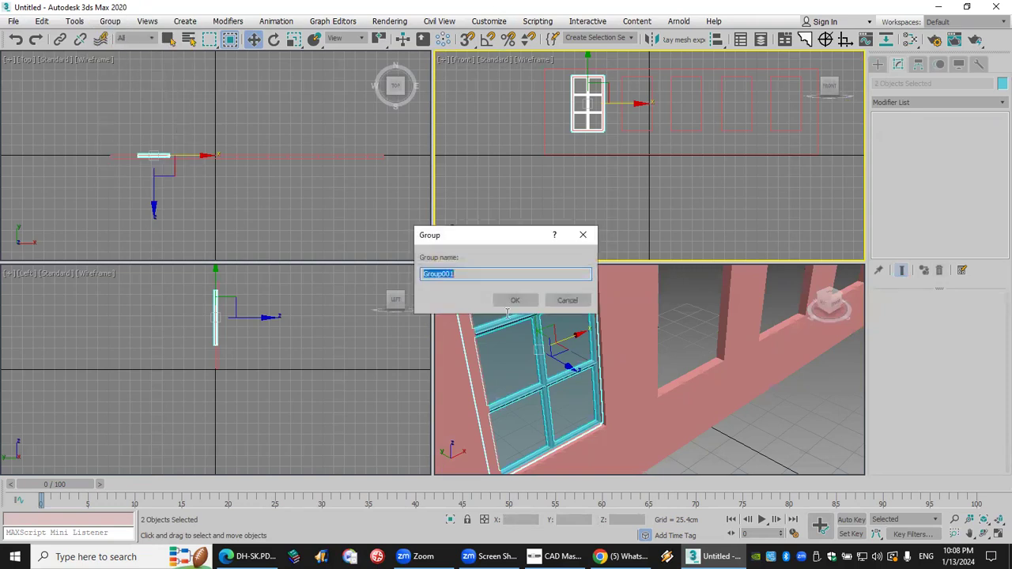
pyautogui.click(515, 301)
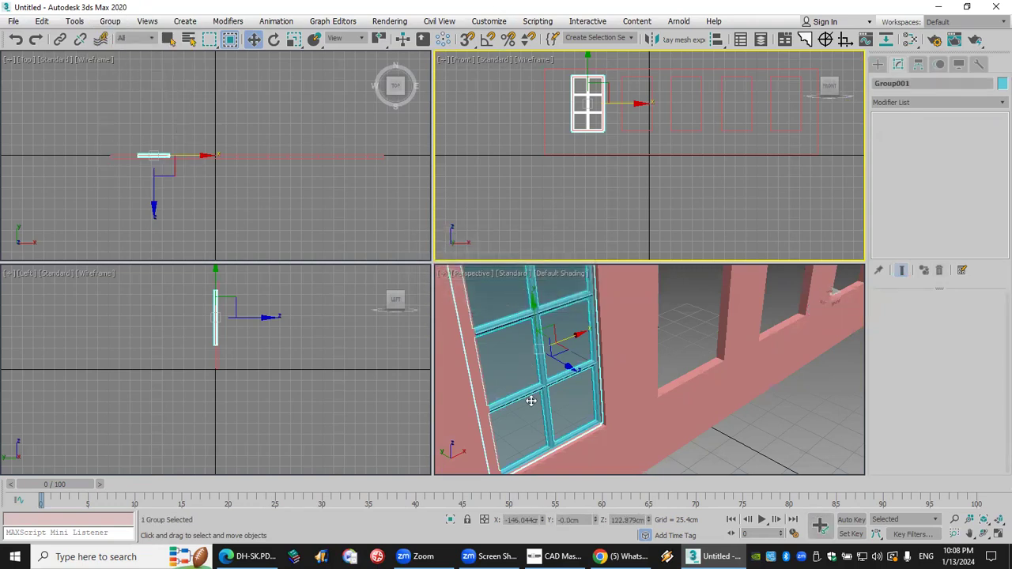
# Lock the window group's selection, enable 3D snapping, and clone it to the next opening along the wall as 6 evenly spaced copies
pyautogui.click(468, 519)
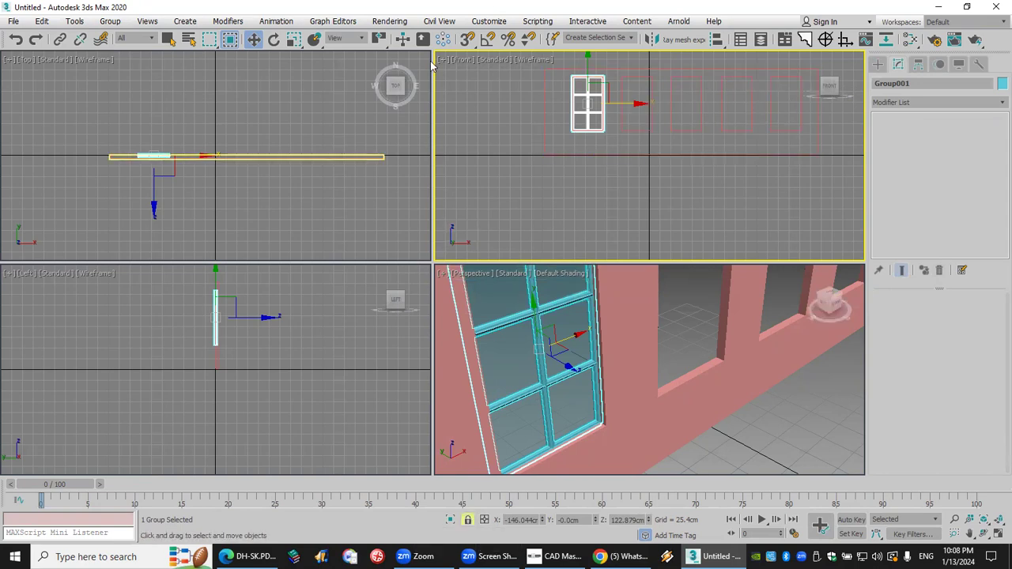
pyautogui.click(468, 42)
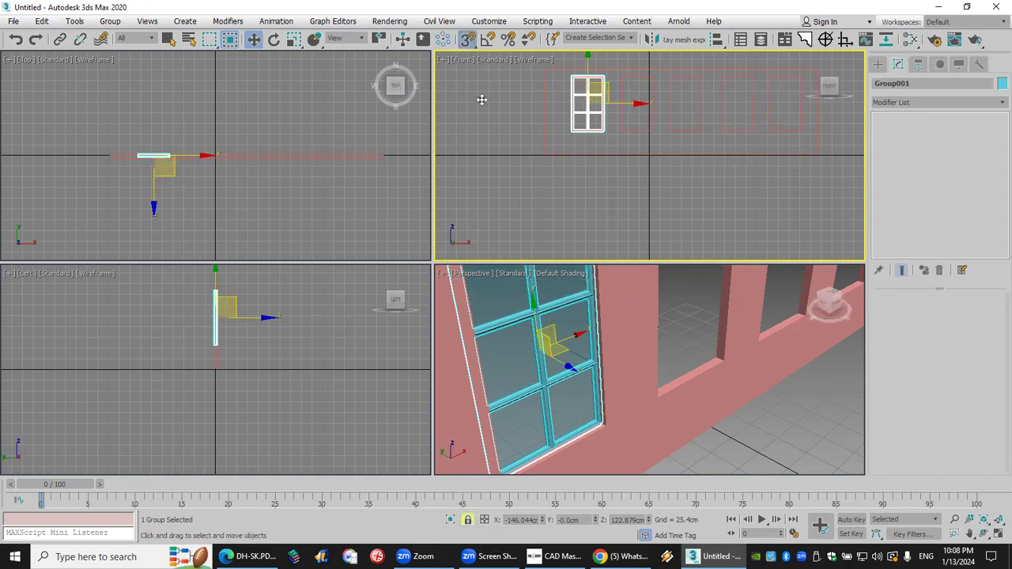
pyautogui.keyDown('shift'); pyautogui.moveTo(592, 131); pyautogui.dragTo(642, 133); pyautogui.keyUp('shift')
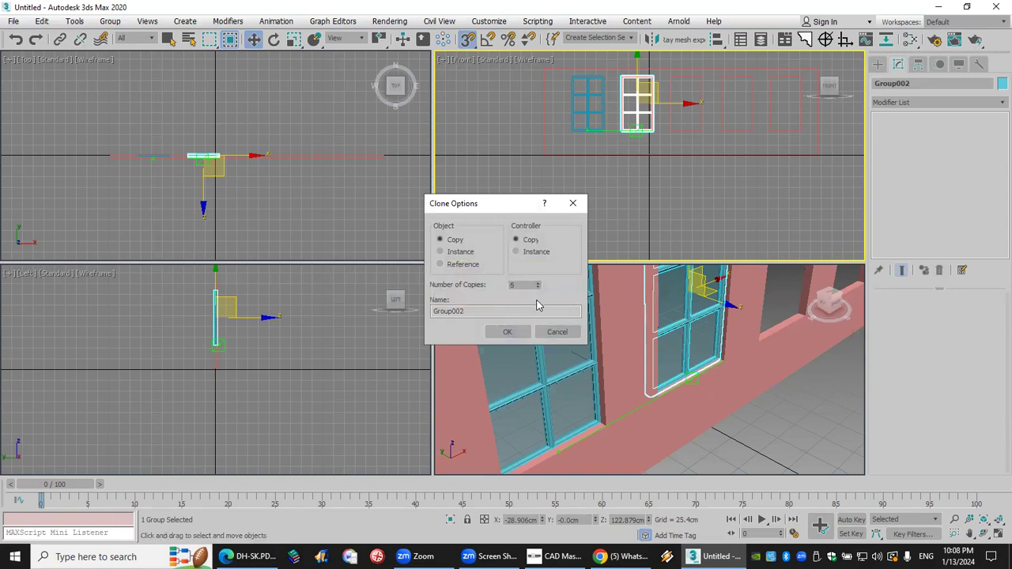
pyautogui.click(522, 332)
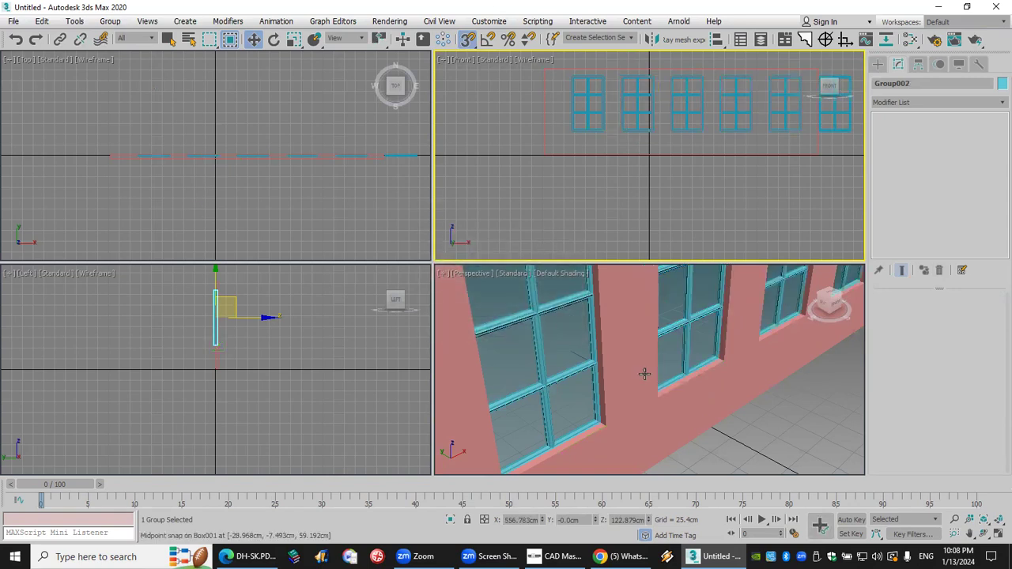
# Delete the two surplus window groups that lie beyond the right end of the wall
pyautogui.scroll(-5, 643, 373)
pyautogui.scroll(-3, 657, 362)
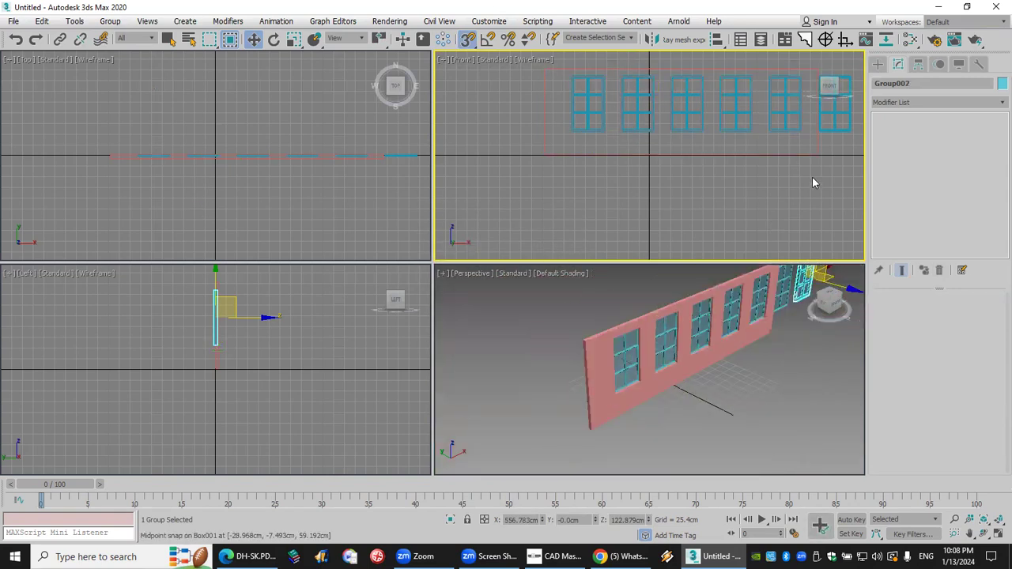
pyautogui.click(855, 149)
pyautogui.click(836, 111)
pyautogui.press('Delete')
pyautogui.click(801, 278)
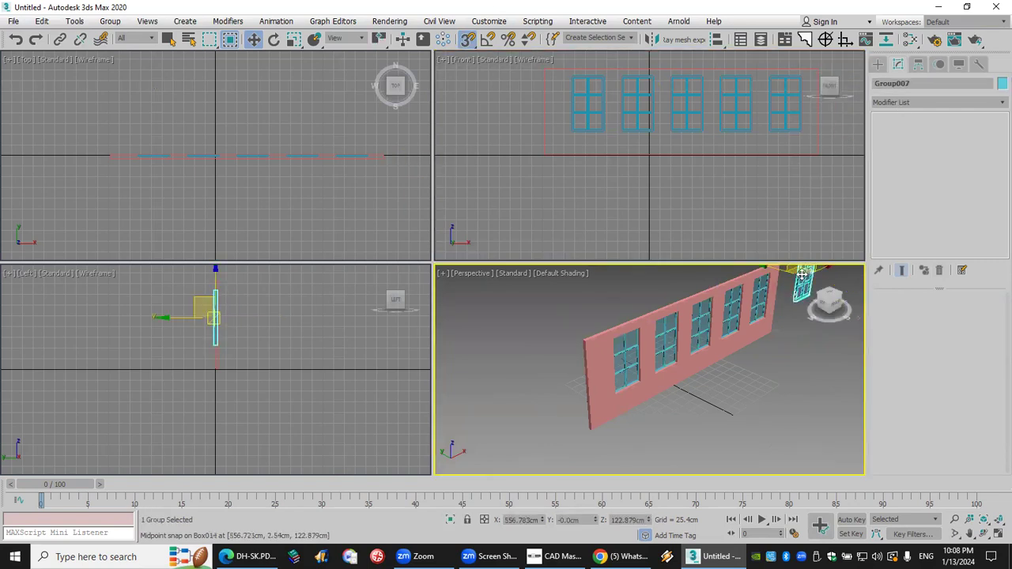
pyautogui.click(968, 534)
pyautogui.moveTo(689, 355); pyautogui.dragTo(652, 363)
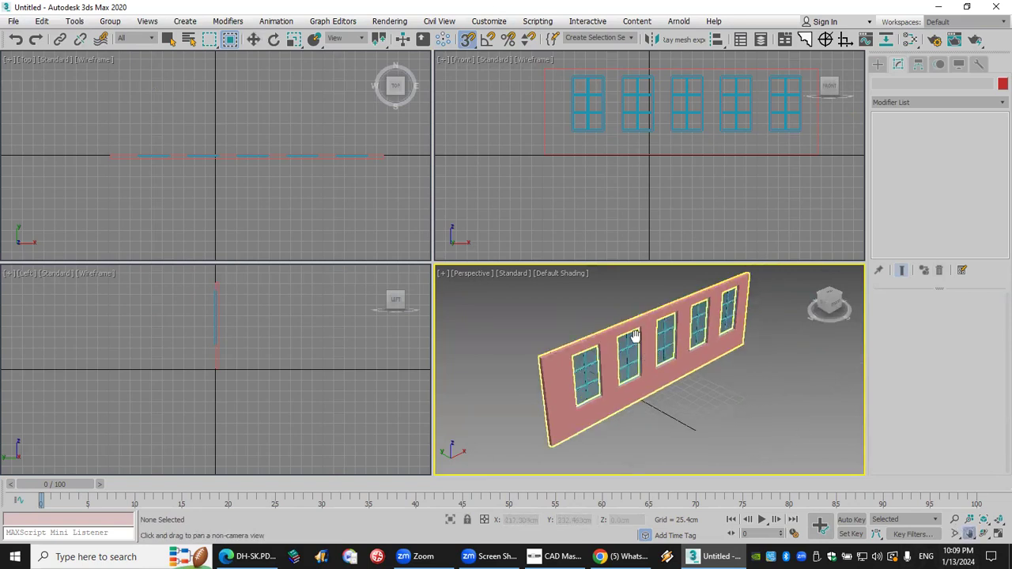
pyautogui.scroll(2, 634, 336)
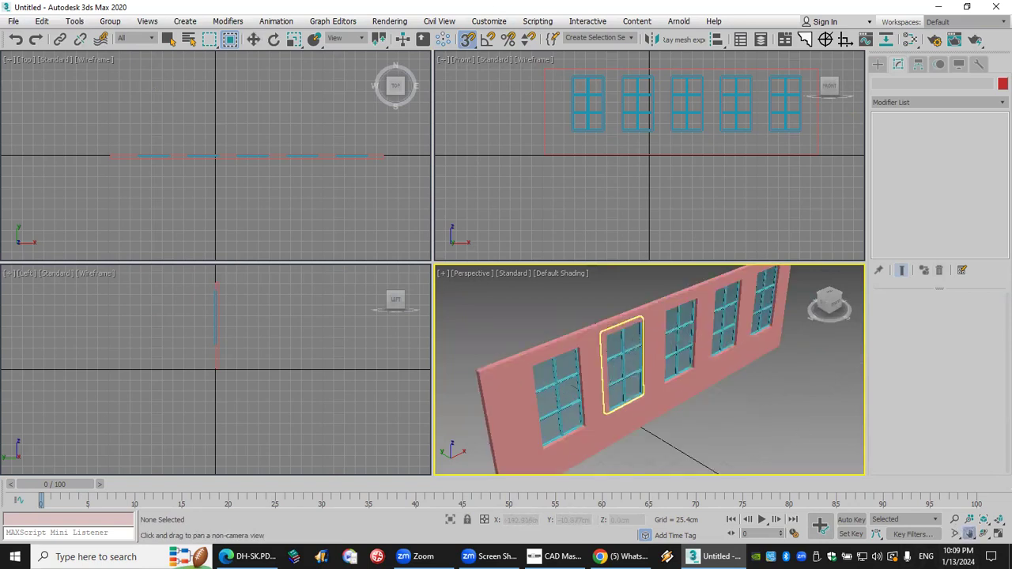
pyautogui.click(489, 557)
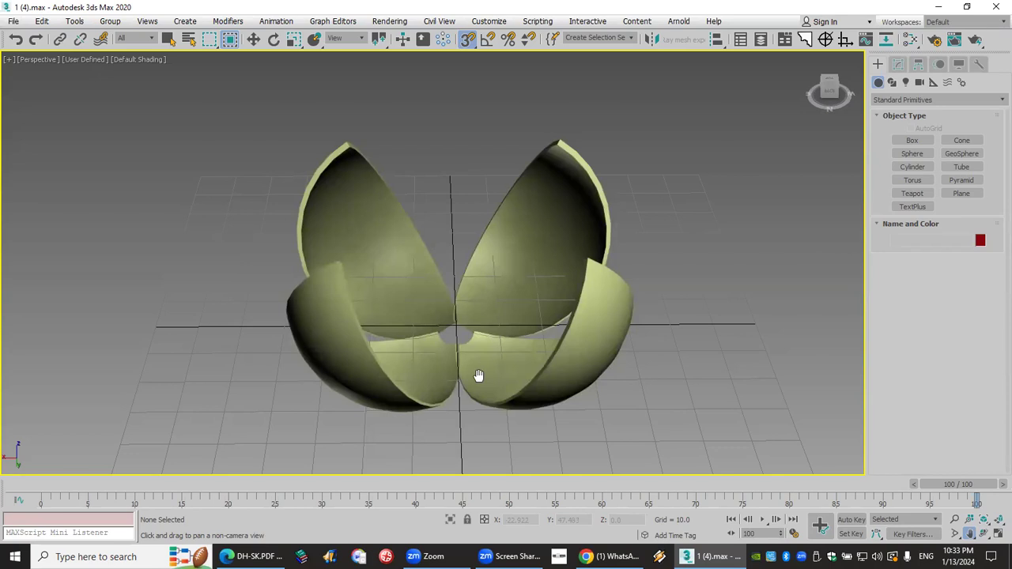
# Scrub the opening sphere animation back to frame 0 to view the closed sphere
pyautogui.moveTo(949, 486); pyautogui.dragTo(7, 447)
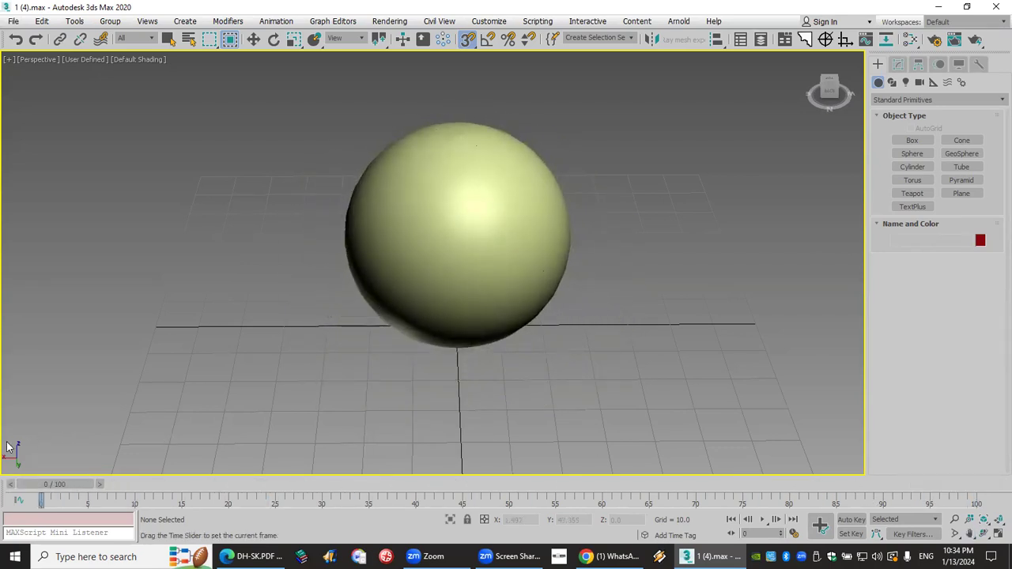
pyautogui.moveTo(7, 448); pyautogui.dragTo(13, 145)
# Reset the program to a new, empty scene with the default four-viewport layout
pyautogui.click(20, 23)
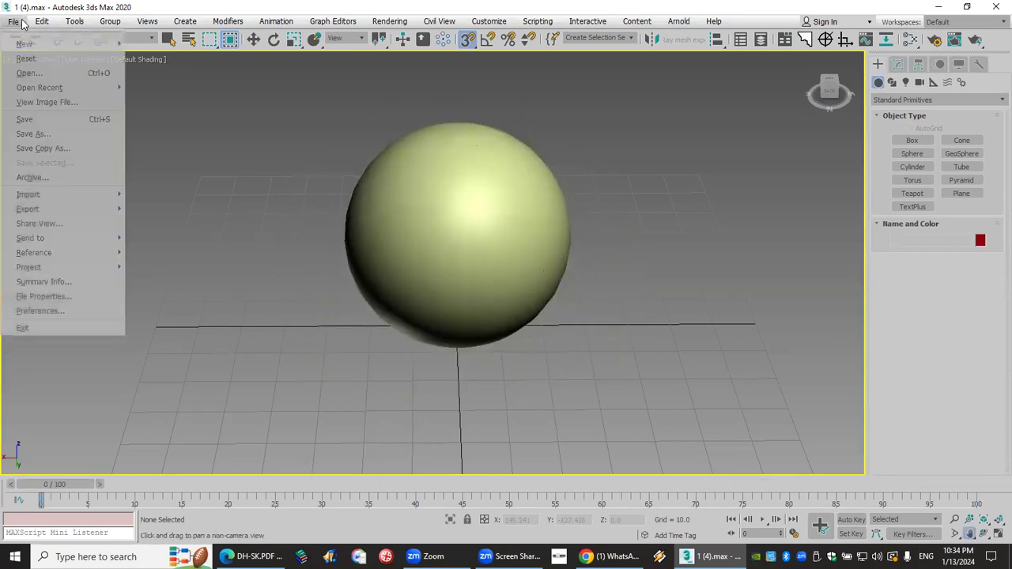
pyautogui.click(26, 59)
pyautogui.click(508, 298)
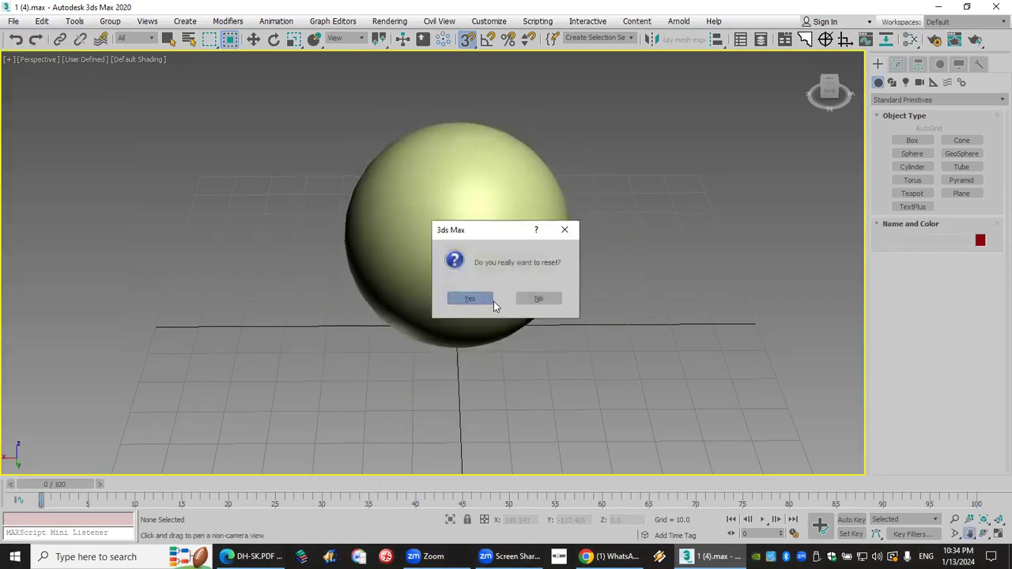
pyautogui.click(489, 300)
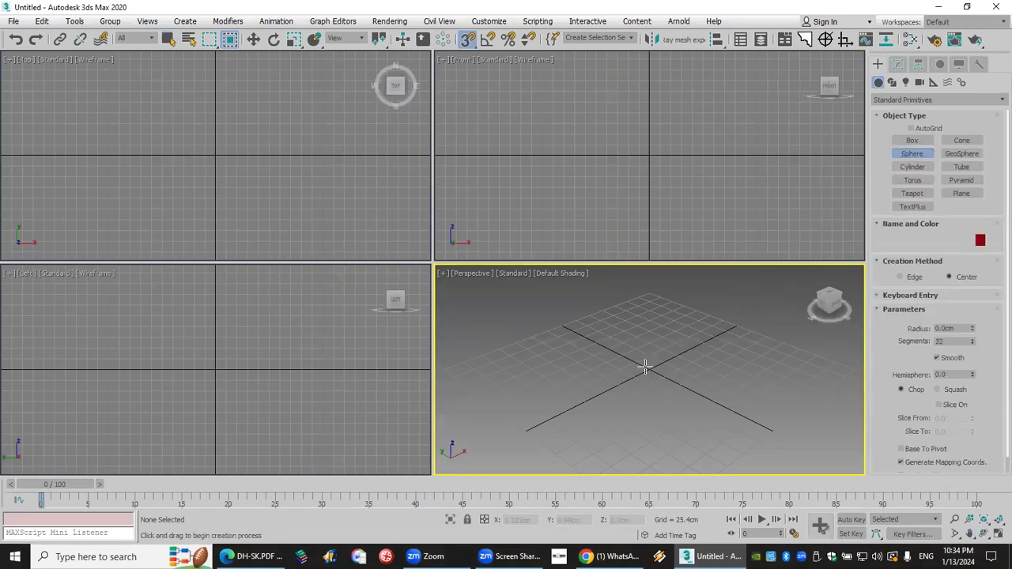
# Create a standard sphere with a radius of about 79 cm centred on the origin in the perspective view
pyautogui.click(958, 159)
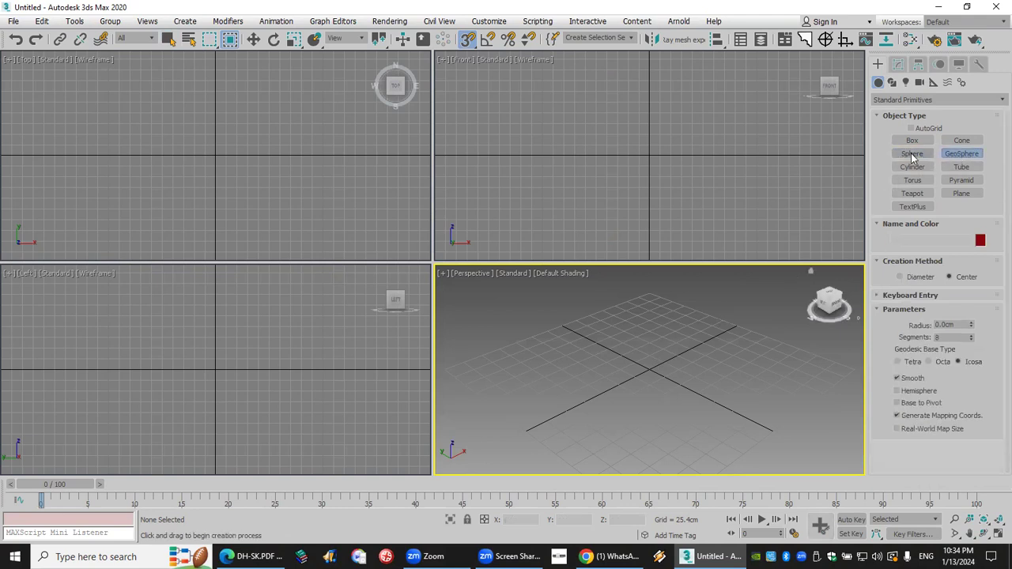
pyautogui.click(911, 155)
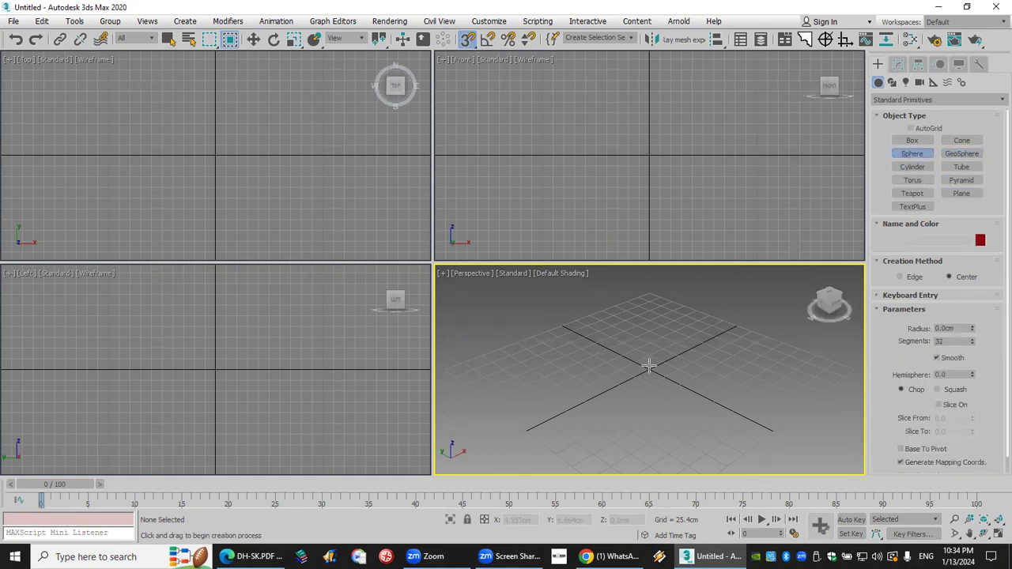
pyautogui.moveTo(648, 368); pyautogui.dragTo(653, 400)
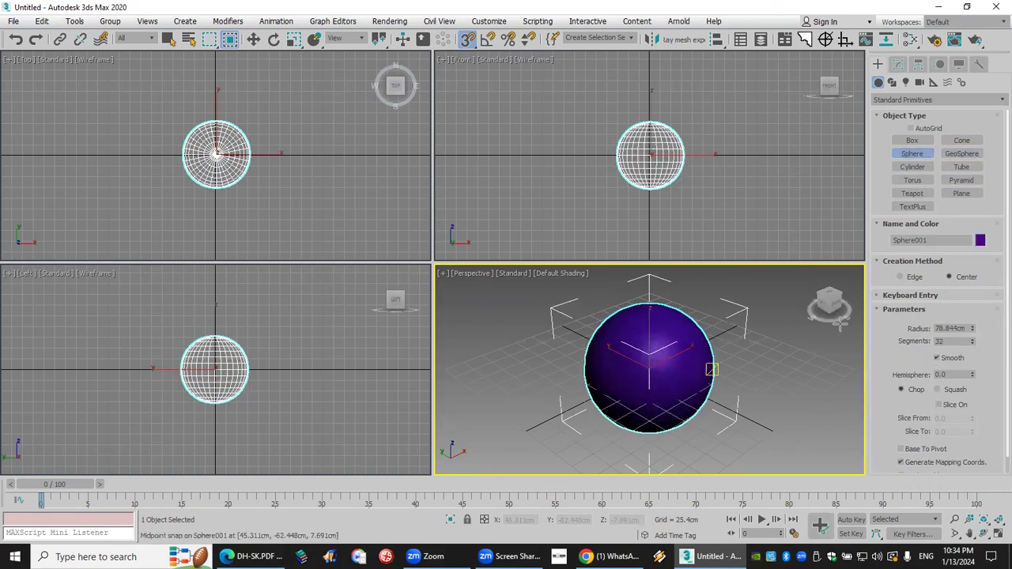
# Change the sphere's object color to the pale yellow swatch in the basic palette
pyautogui.click(979, 239)
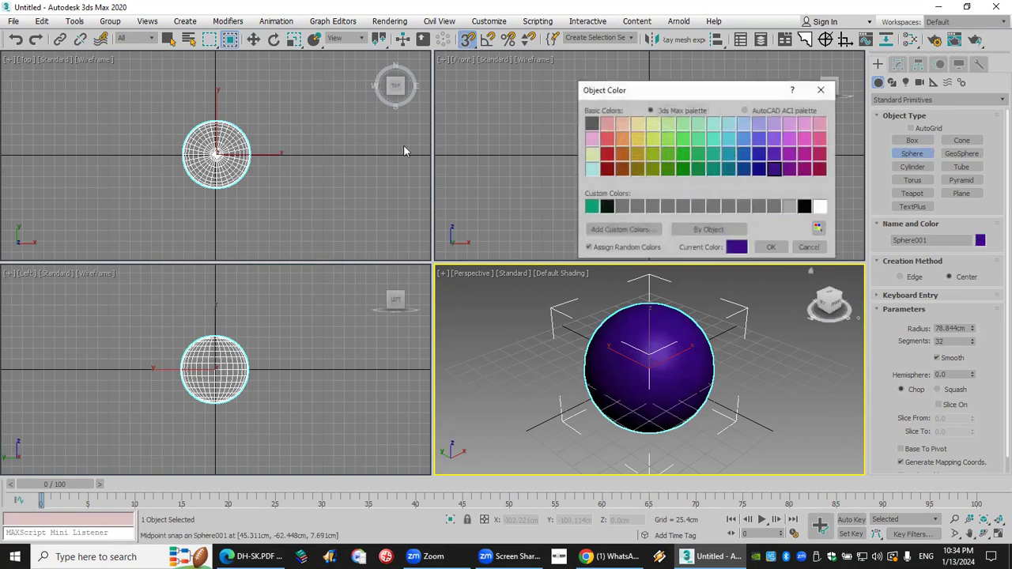
pyautogui.click(637, 124)
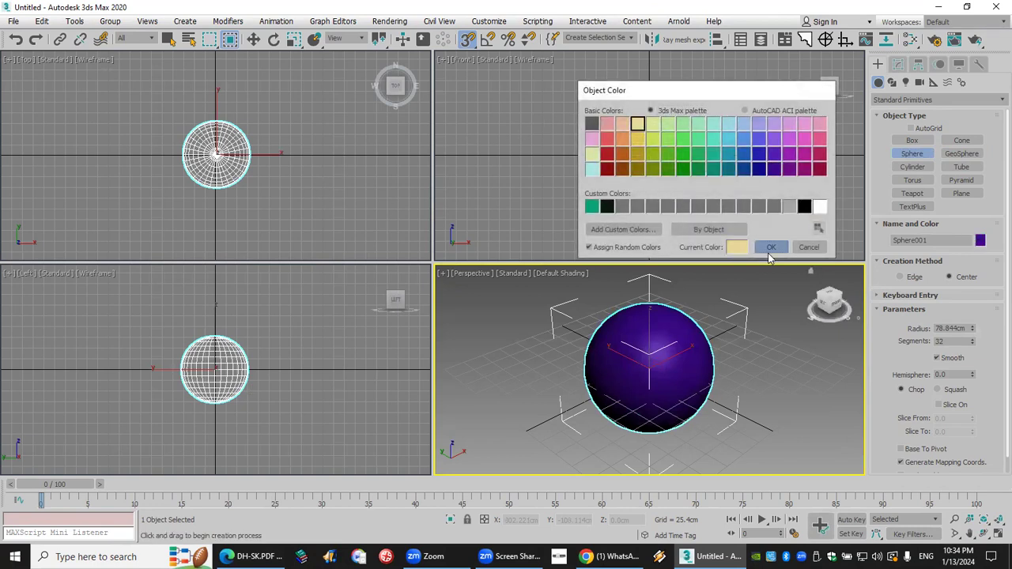
pyautogui.click(771, 246)
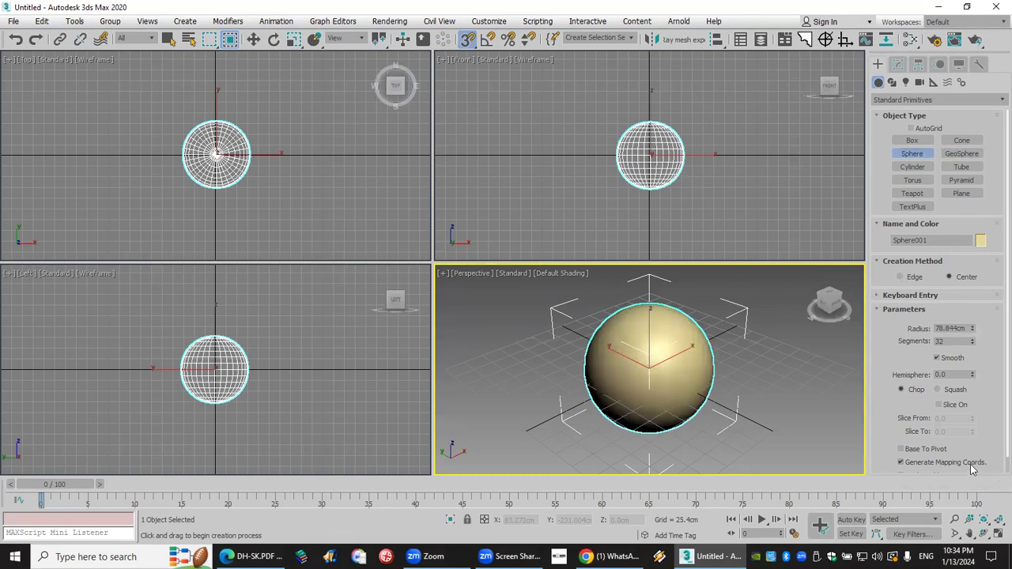
# Enable slicing in the sphere's parameters
pyautogui.click(954, 408)
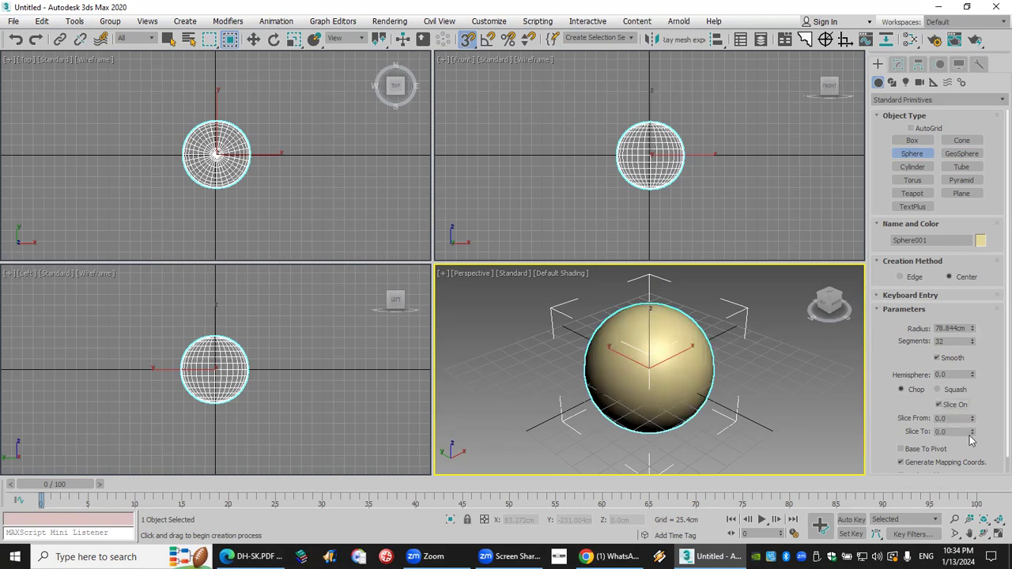
# Set the sphere's Slice To value to 270 and enable Base To Pivot
pyautogui.click(960, 431)
pyautogui.write('270')
pyautogui.press('Return')
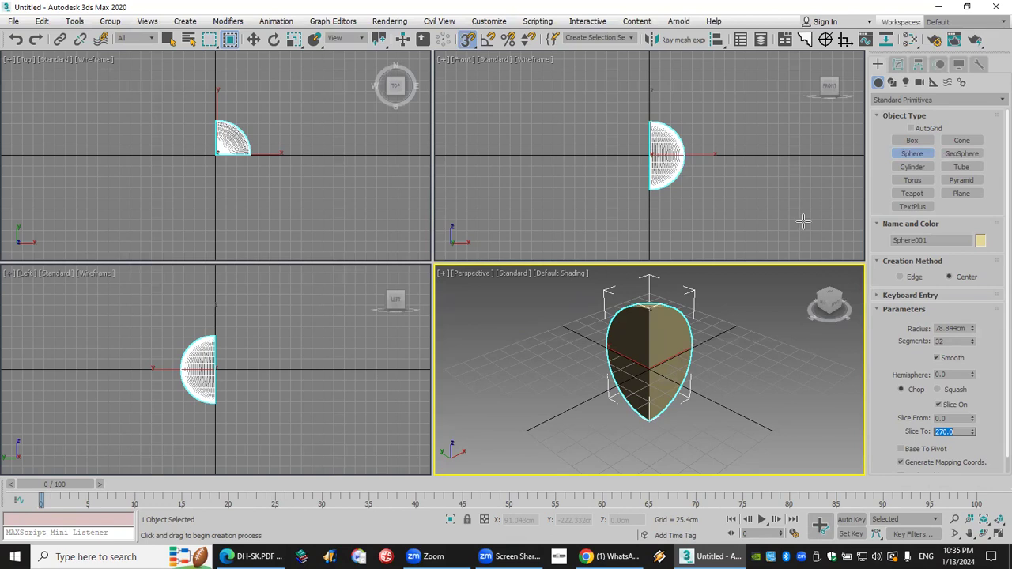
pyautogui.scroll(1, 670, 162)
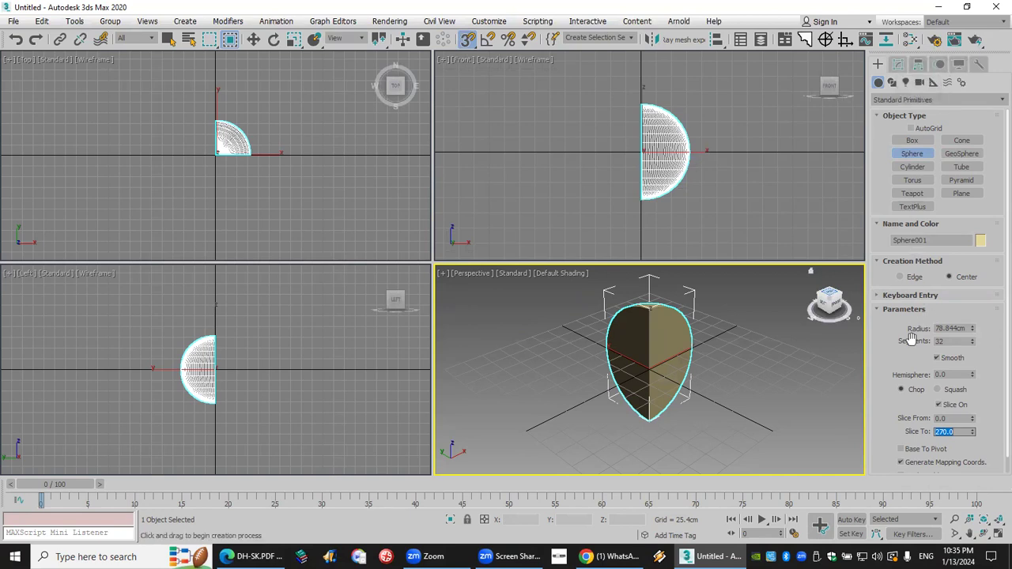
pyautogui.click(929, 449)
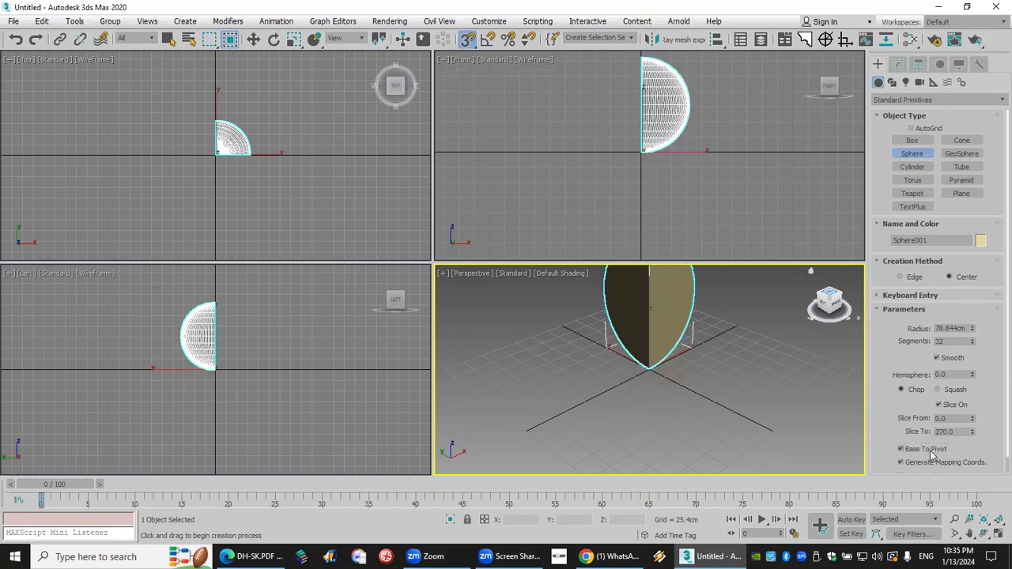
pyautogui.click(930, 449)
pyautogui.click(932, 450)
# Create a copy of the quarter sphere uniformly scaled down to about 93% from its base pivot
pyautogui.moveTo(702, 151); pyautogui.dragTo(692, 173, button='middle')
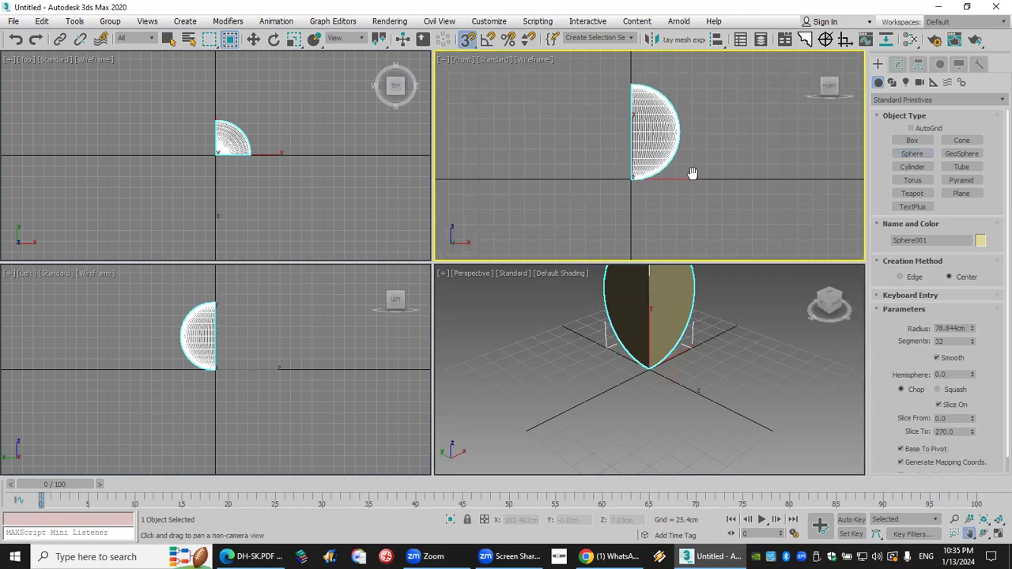
pyautogui.scroll(2, 647, 110)
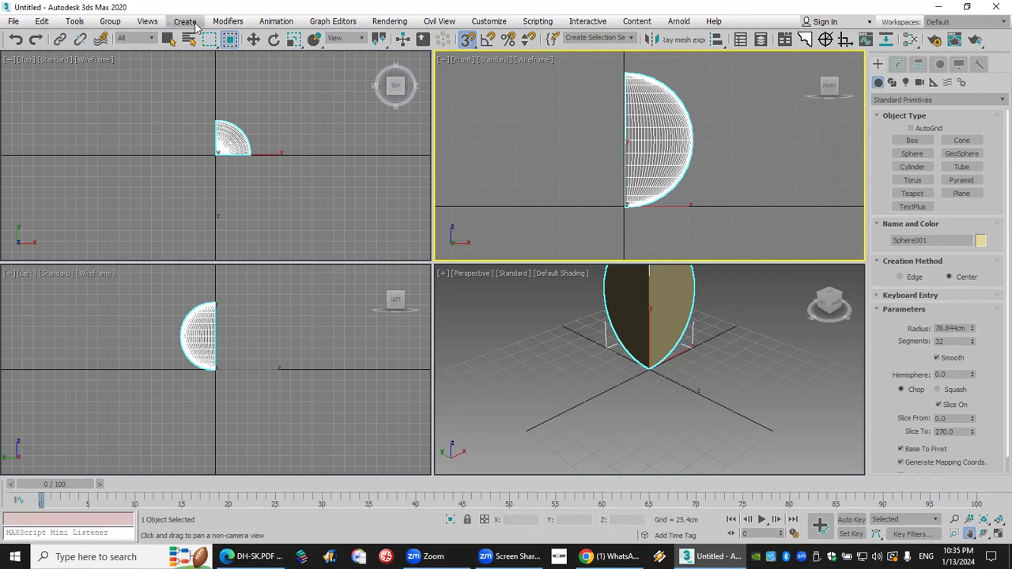
pyautogui.click(294, 39)
pyautogui.keyDown('shift'); pyautogui.moveTo(626, 200); pyautogui.dragTo(626, 205); pyautogui.keyUp('shift')
pyautogui.click(496, 332)
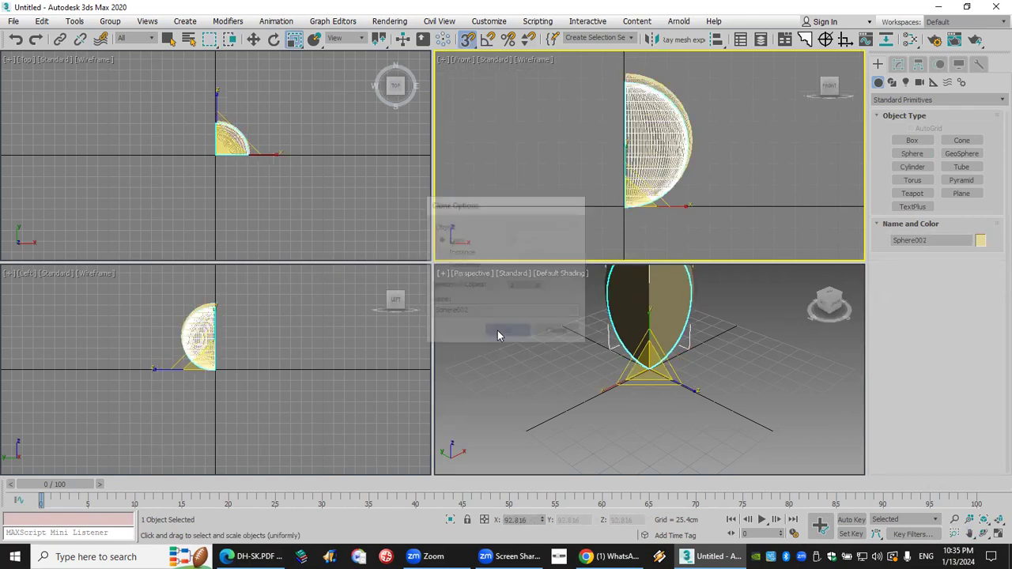
# Subtract the smaller inner copy from the outer quarter sphere with a ProBoolean Subtraction to hollow it into a shell
pyautogui.click(668, 85)
pyautogui.click(904, 100)
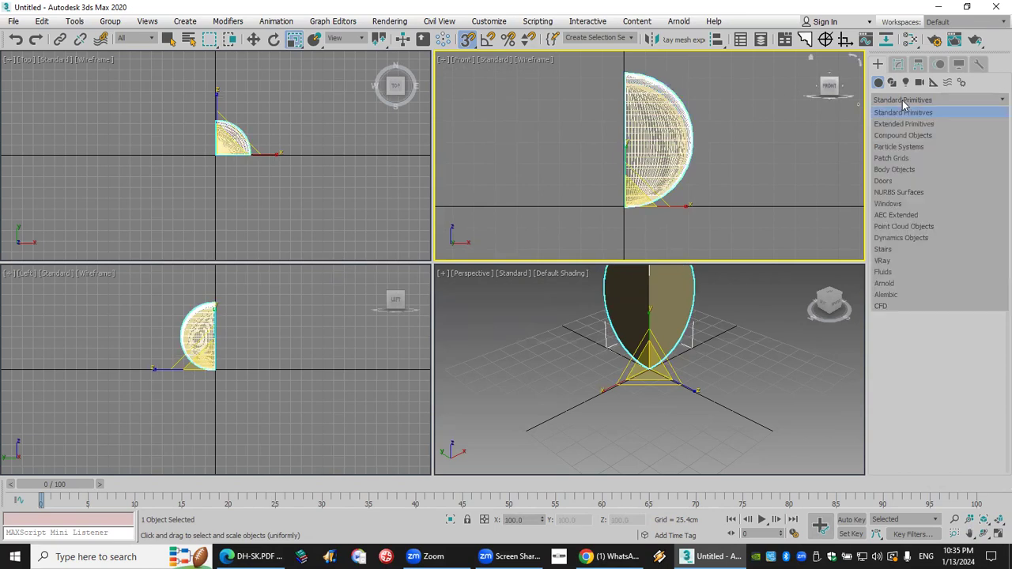
pyautogui.click(907, 134)
pyautogui.click(961, 194)
pyautogui.click(952, 275)
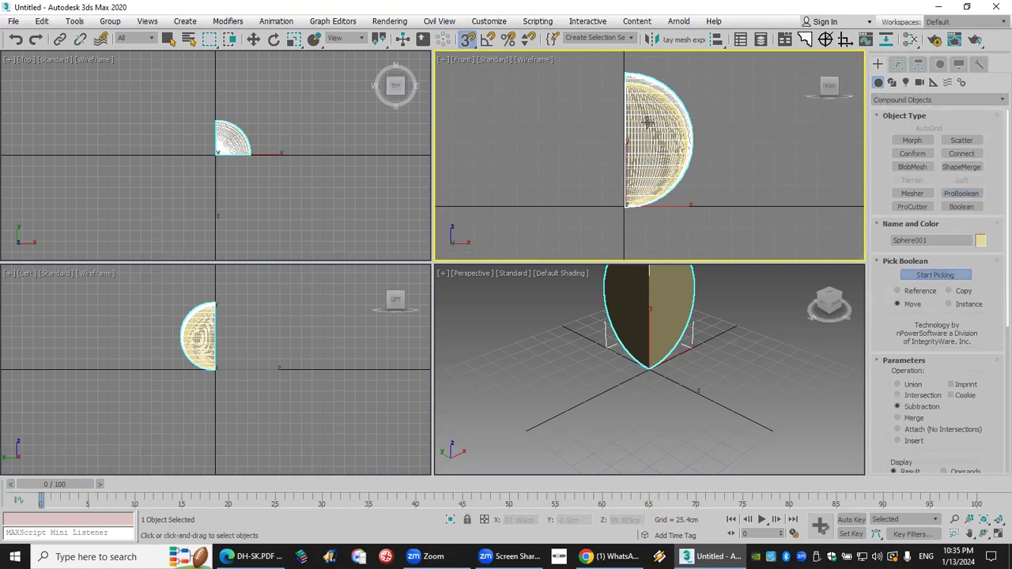
pyautogui.click(656, 115)
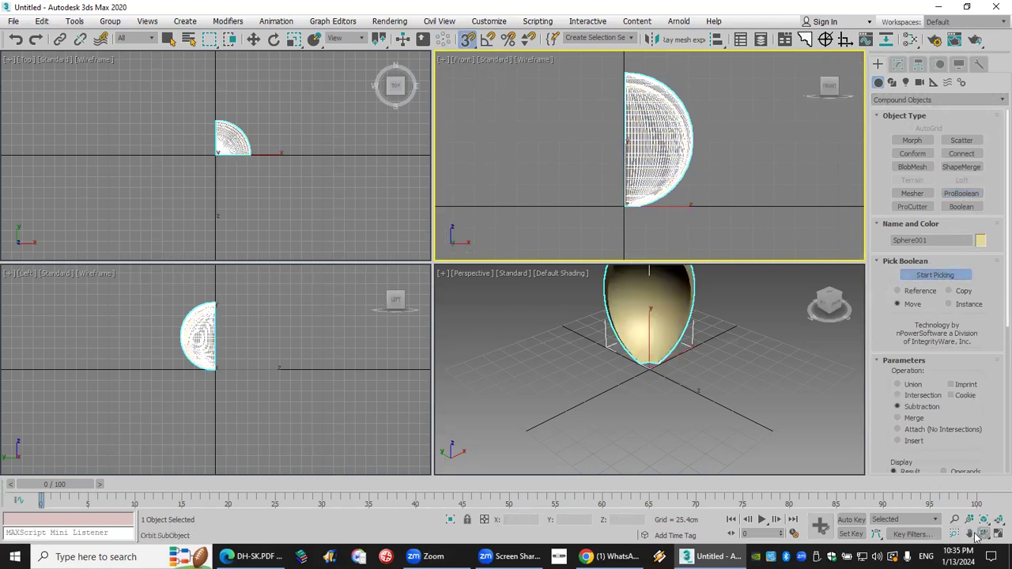
pyautogui.hotkey('ctrl', 'p')
pyautogui.moveTo(736, 356); pyautogui.dragTo(740, 409)
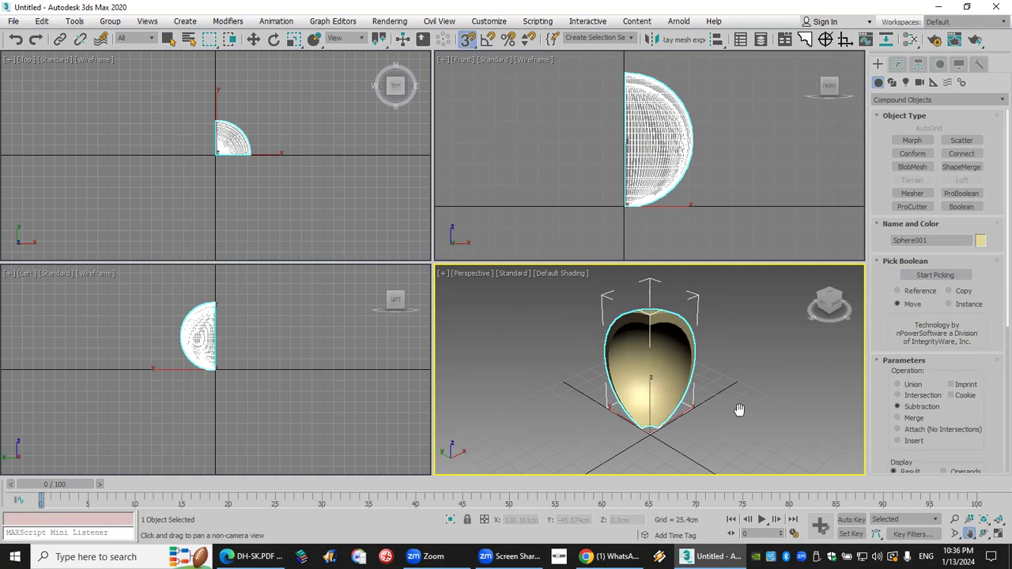
# Prepare for rotating by enabling angle snap at 90 degrees and turning off the 3D position snap
pyautogui.click(274, 40)
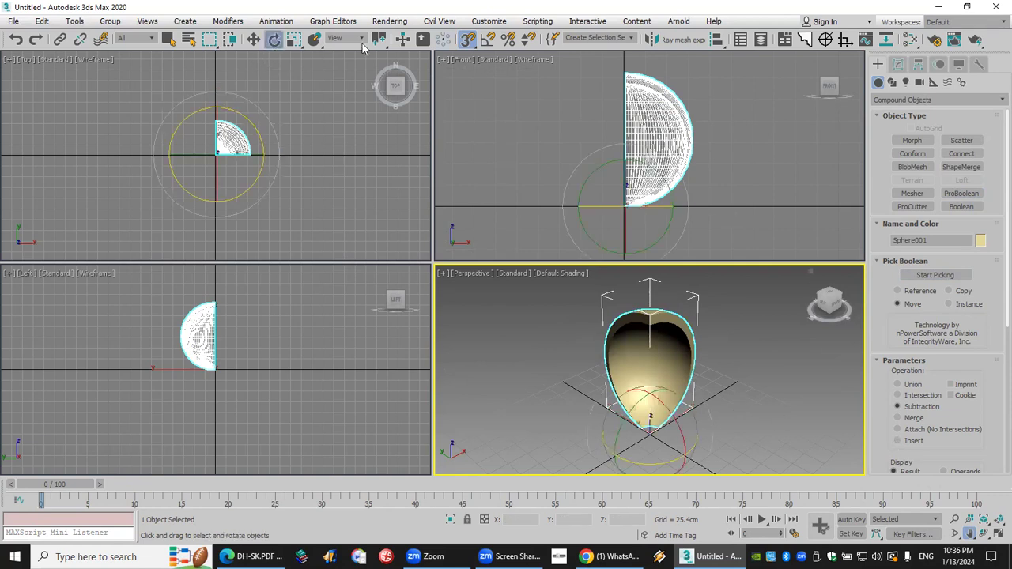
pyautogui.click(488, 40)
pyautogui.rightClick(488, 40)
pyautogui.doubleClick(517, 283)
pyautogui.press('Return')
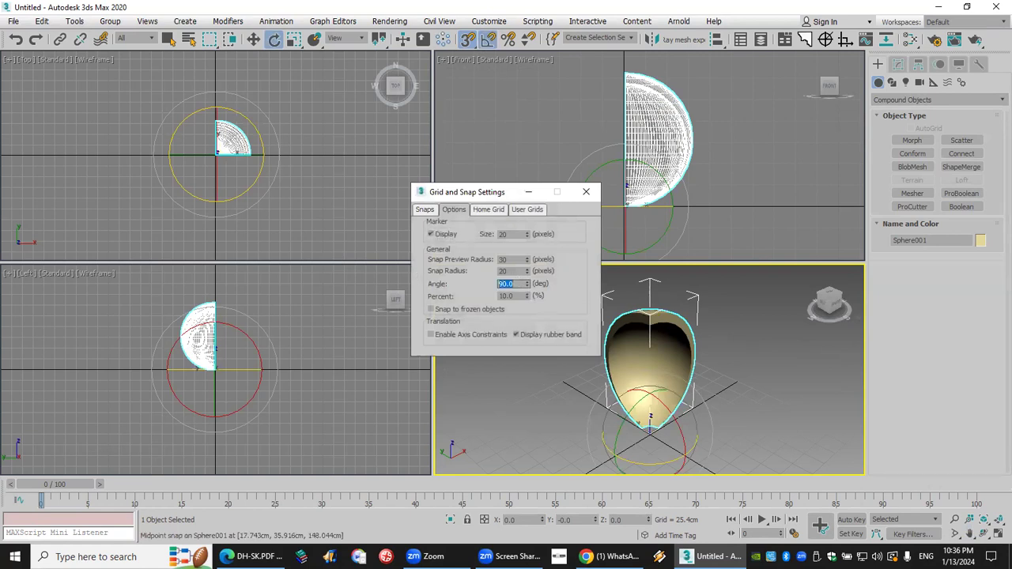
pyautogui.click(585, 192)
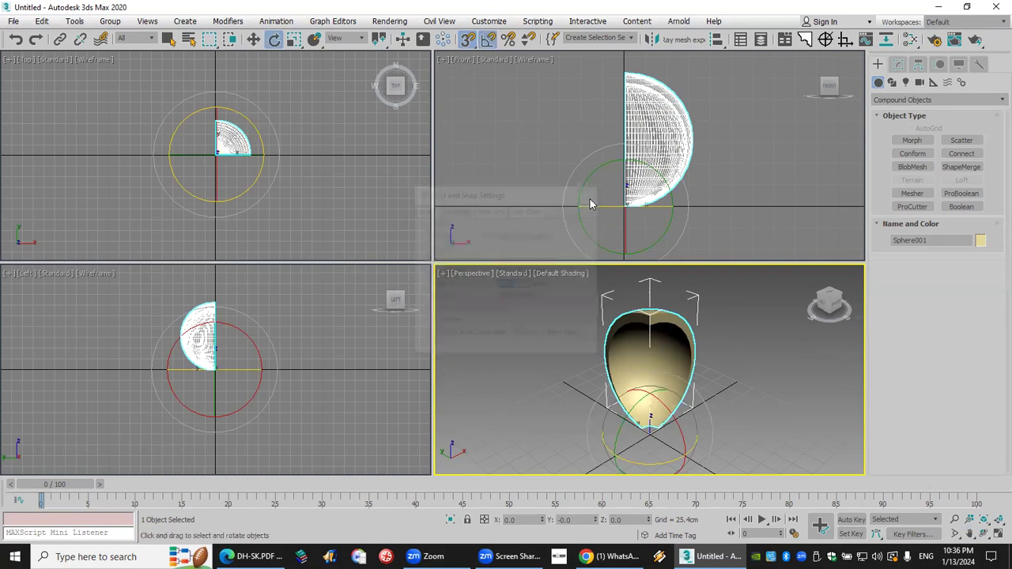
pyautogui.click(265, 135)
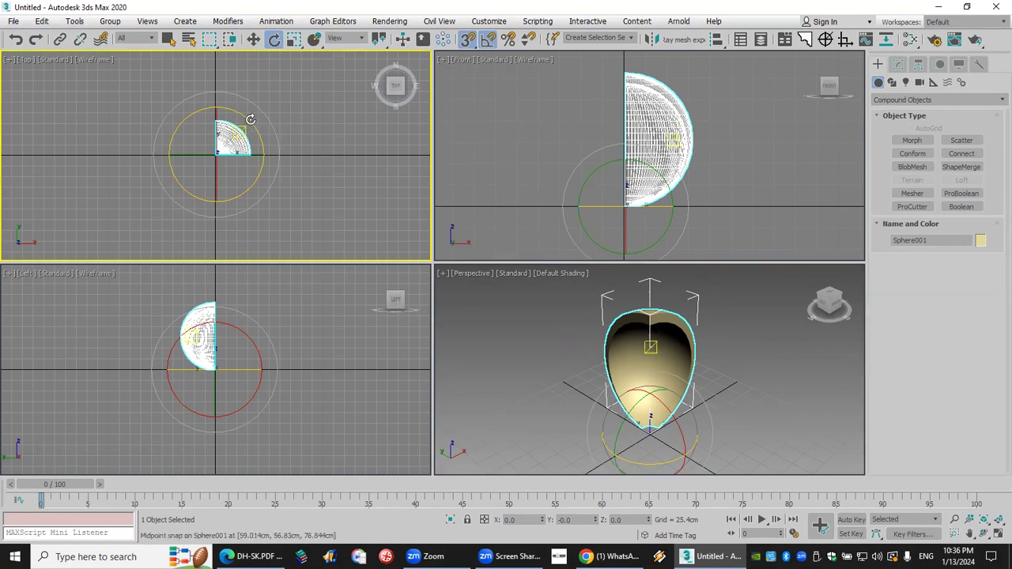
pyautogui.click(467, 40)
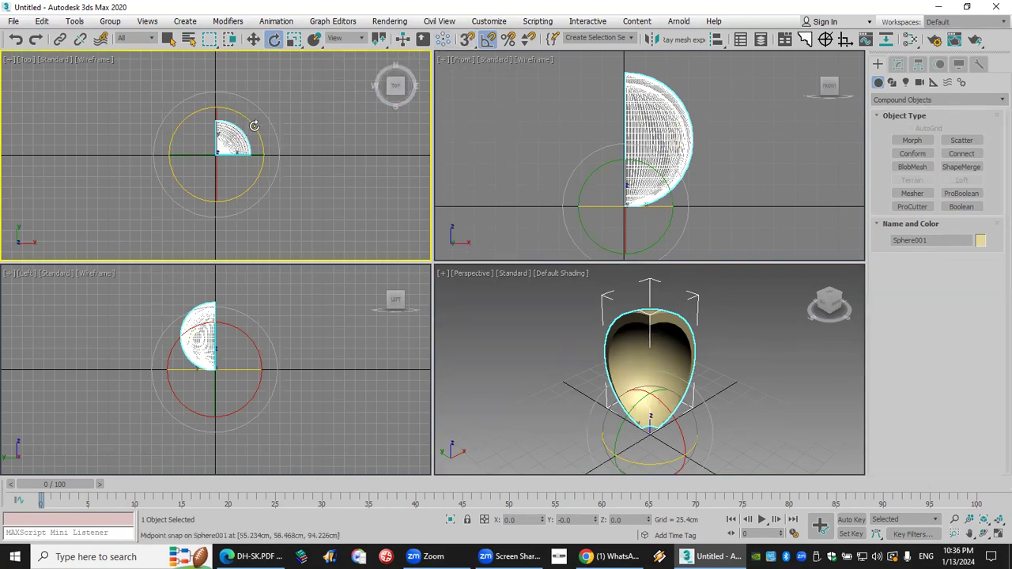
# Clone the quarter shell as three copies rotated in -90 degree increments about the vertical axis to complete the sphere
pyautogui.keyDown('shift'); pyautogui.moveTo(255, 123); pyautogui.dragTo(302, 152); pyautogui.keyUp('shift')
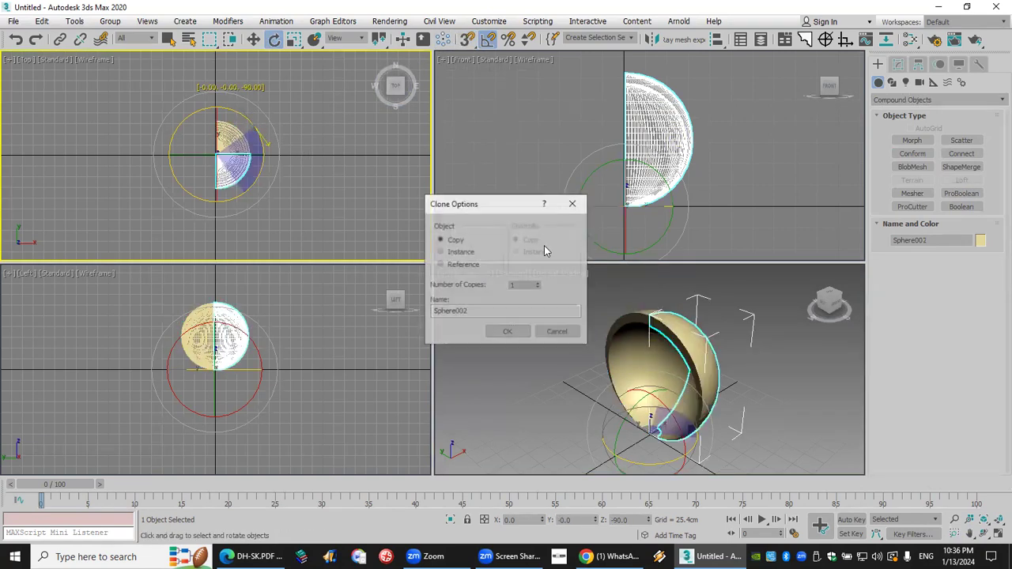
pyautogui.doubleClick(521, 286)
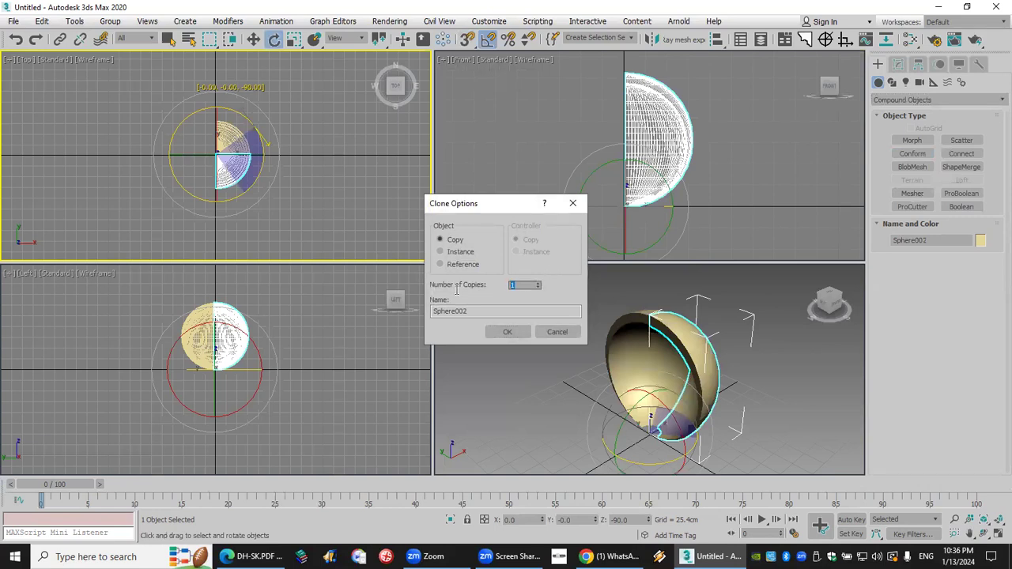
pyautogui.click(507, 331)
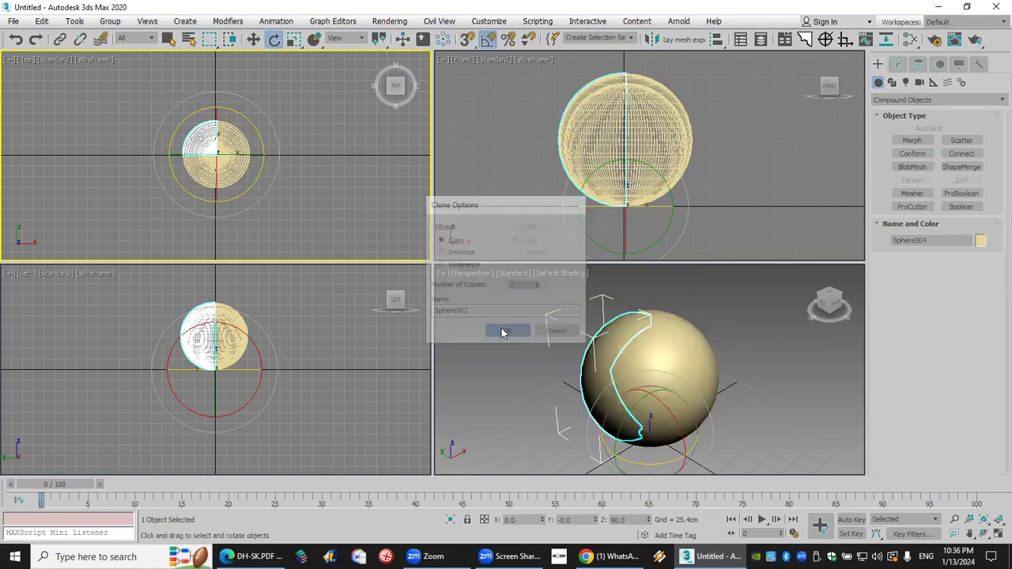
pyautogui.click(331, 171)
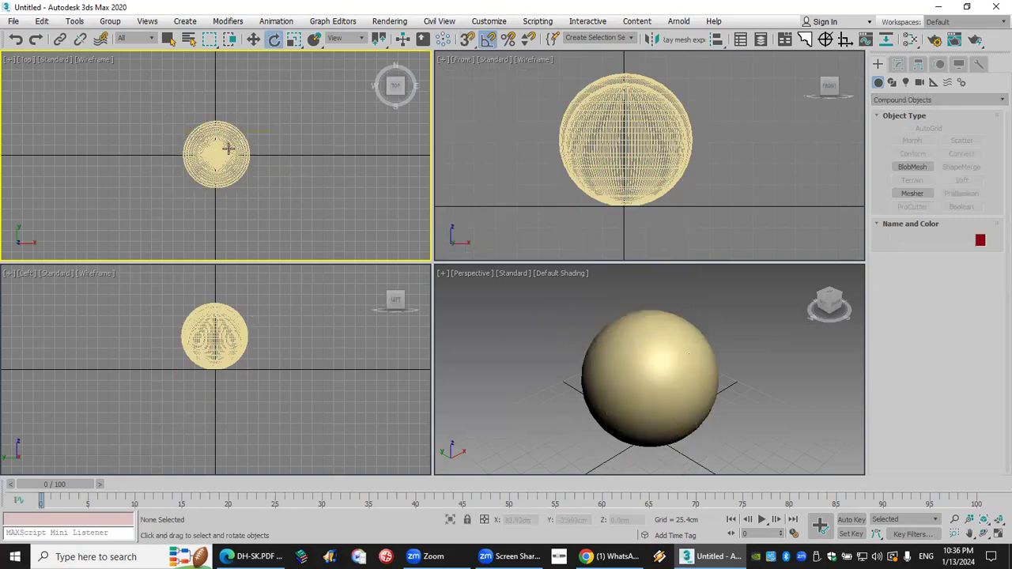
# Try rotating the original quarter shell outward freehand with angle snap off, undoing each attempt
pyautogui.scroll(3, 210, 137)
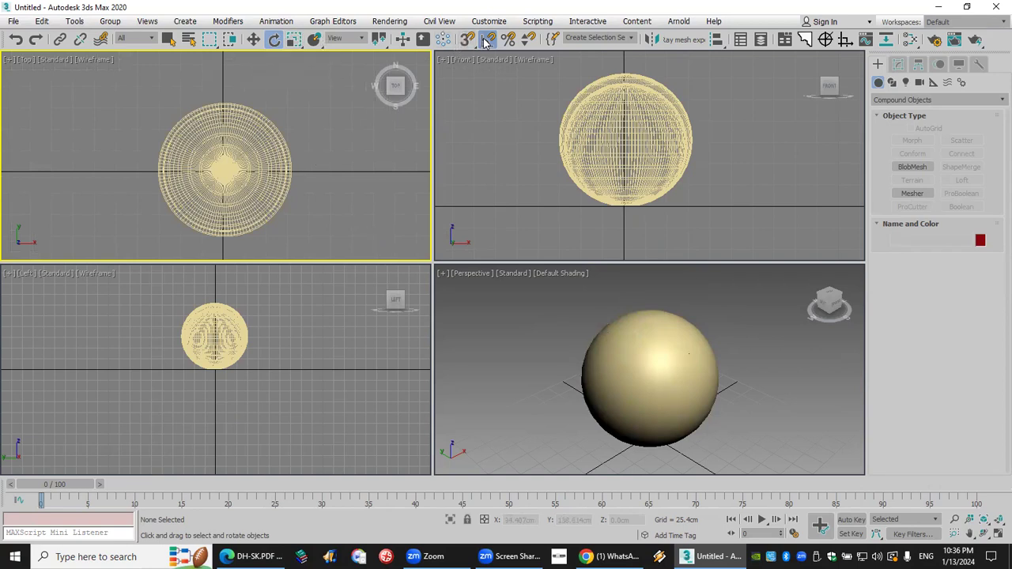
pyautogui.click(256, 148)
pyautogui.moveTo(237, 156); pyautogui.dragTo(149, 88)
pyautogui.click(15, 39)
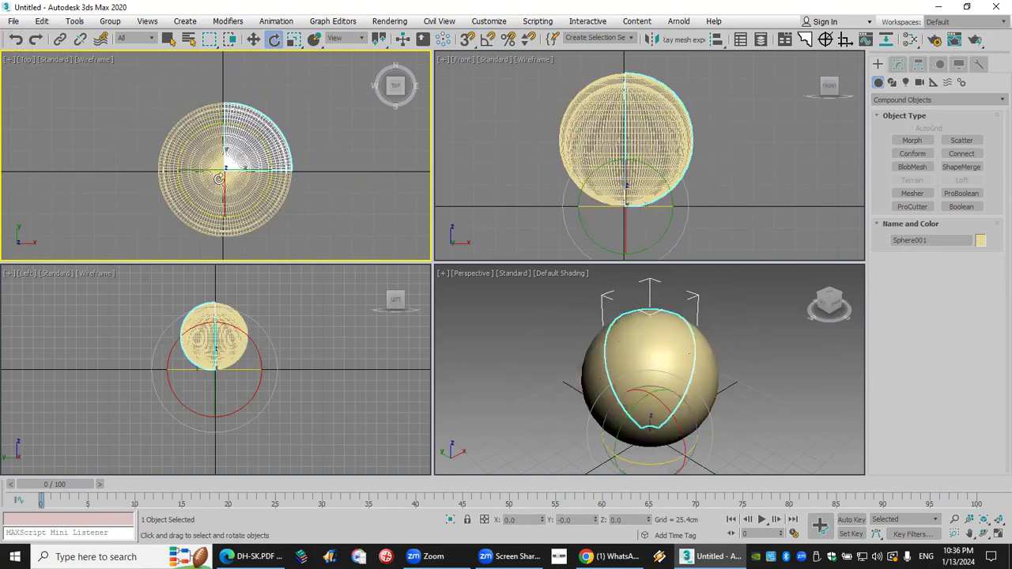
pyautogui.moveTo(243, 170); pyautogui.dragTo(292, 167)
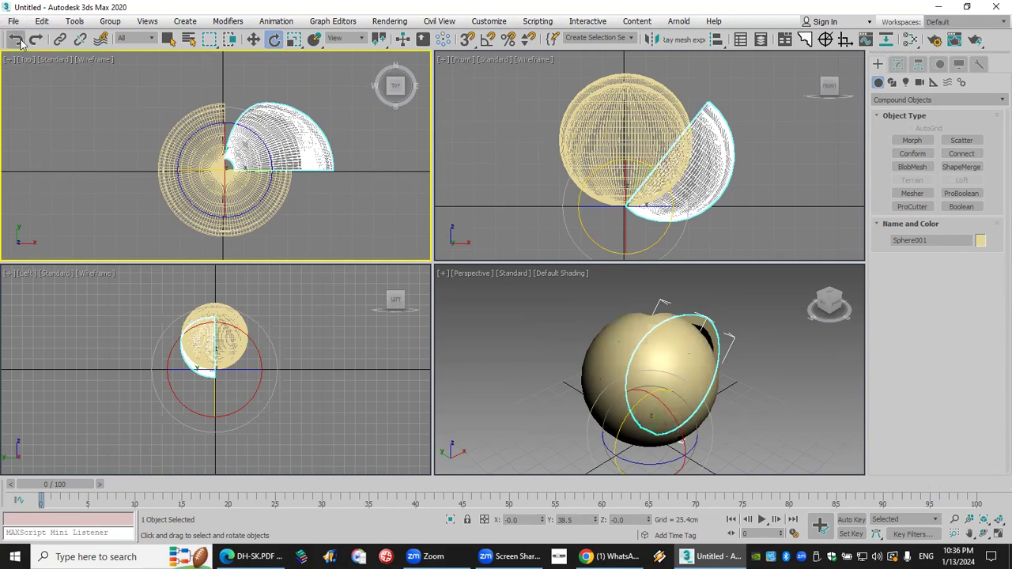
pyautogui.click(15, 38)
pyautogui.moveTo(233, 133); pyautogui.dragTo(103, 71)
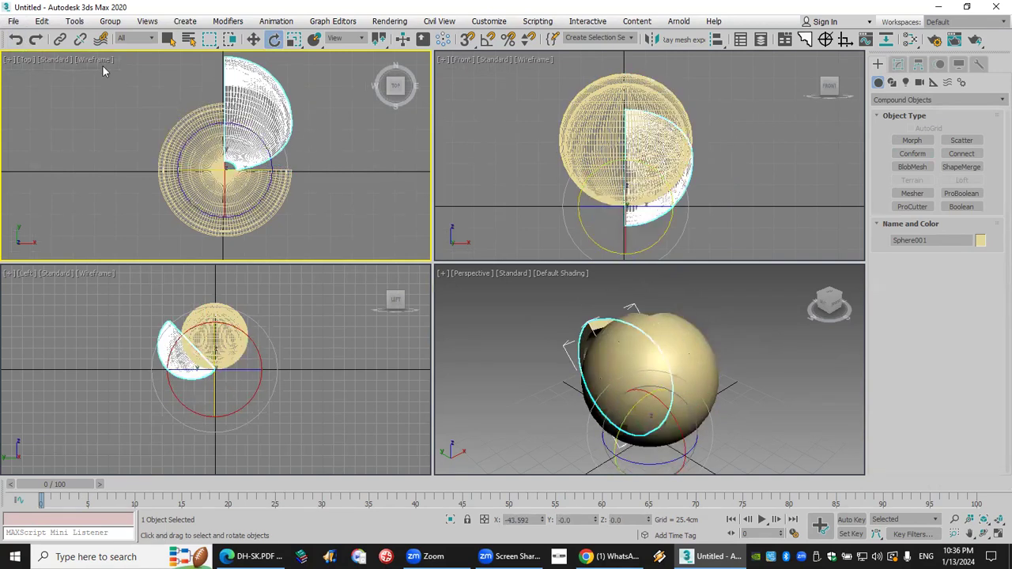
pyautogui.click(15, 39)
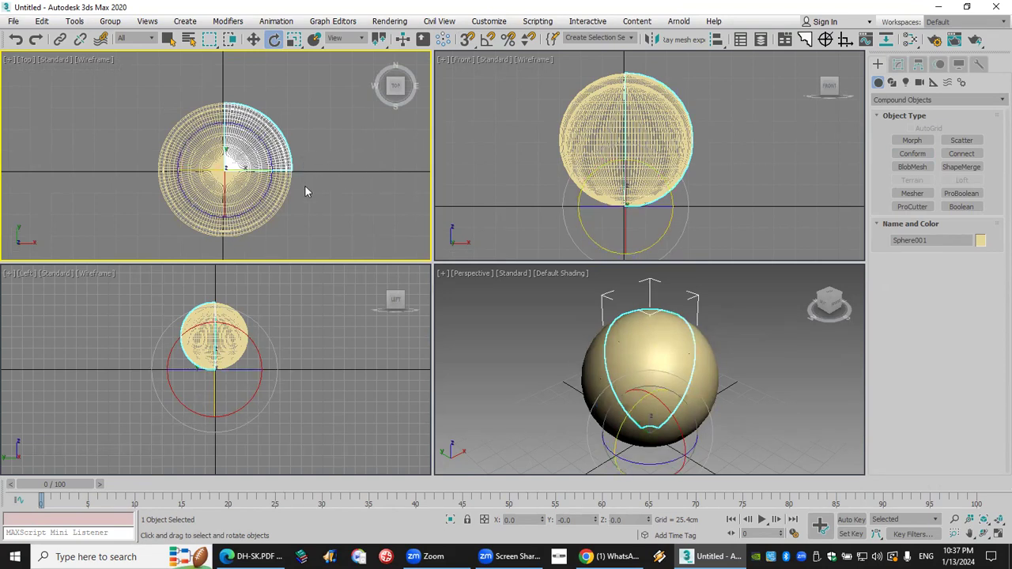
# Set the angle snap to 45 degrees and rotate all four quarter shells together by -45 degrees about the vertical axis
pyautogui.moveTo(256, 119); pyautogui.dragTo(87, 251)
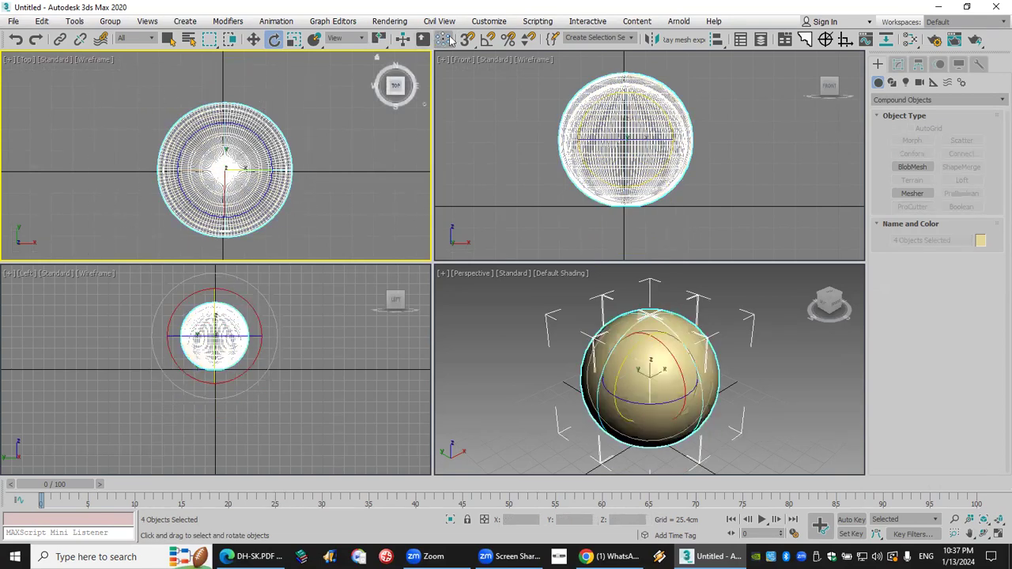
pyautogui.rightClick(488, 40)
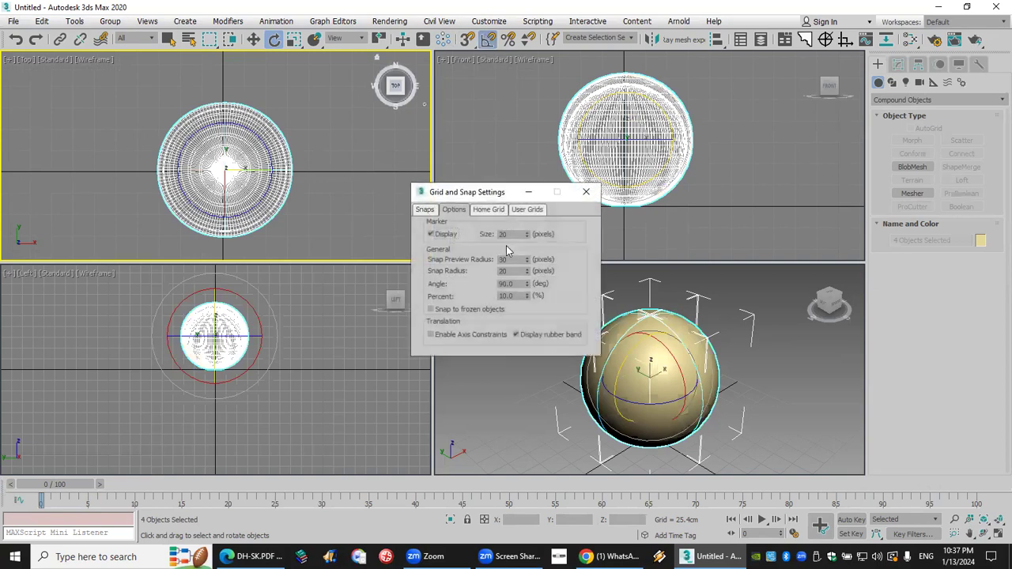
pyautogui.doubleClick(518, 283)
pyautogui.write('45')
pyautogui.press('Return')
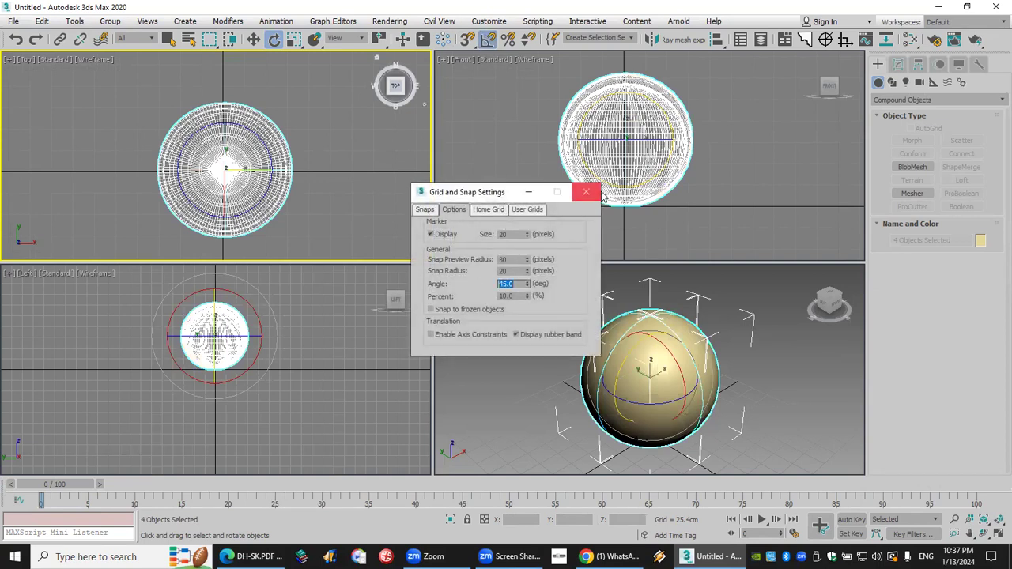
pyautogui.click(586, 191)
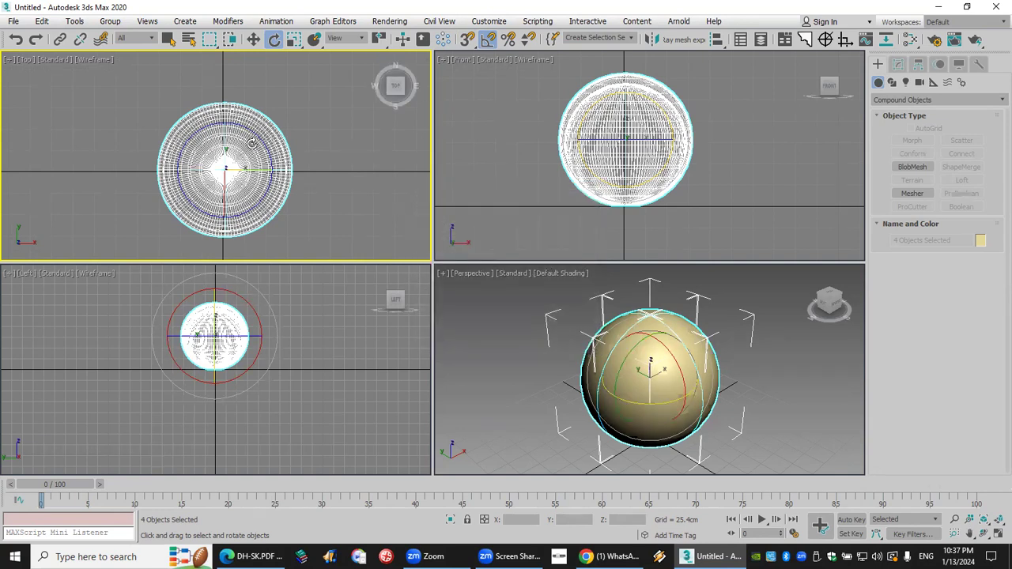
pyautogui.moveTo(258, 136); pyautogui.dragTo(318, 150)
pyautogui.click(308, 154)
# Select the quarter shell on the positive X side, go to frame 100 and turn on Auto Key
pyautogui.click(277, 161)
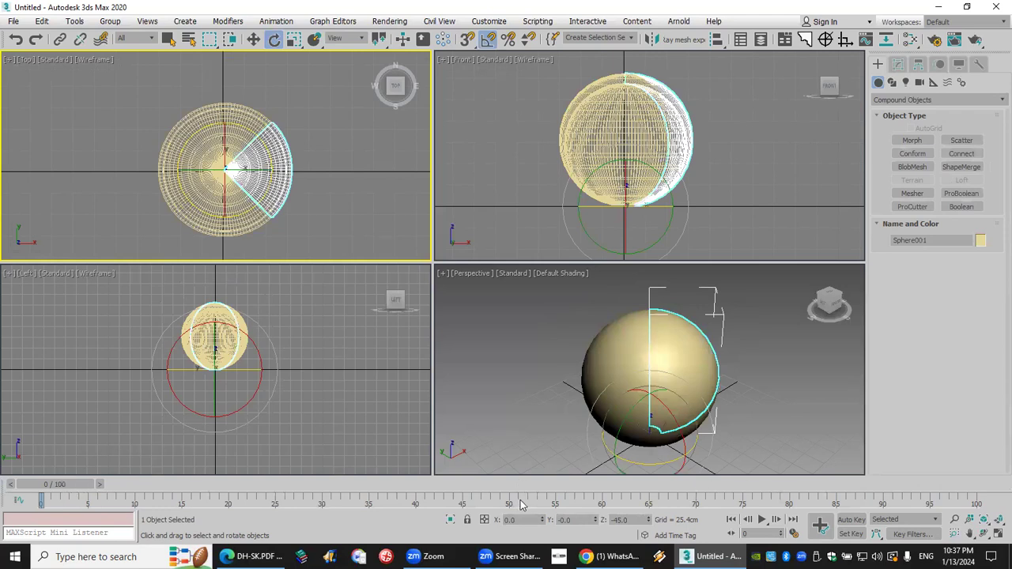
pyautogui.moveTo(63, 490); pyautogui.dragTo(994, 512)
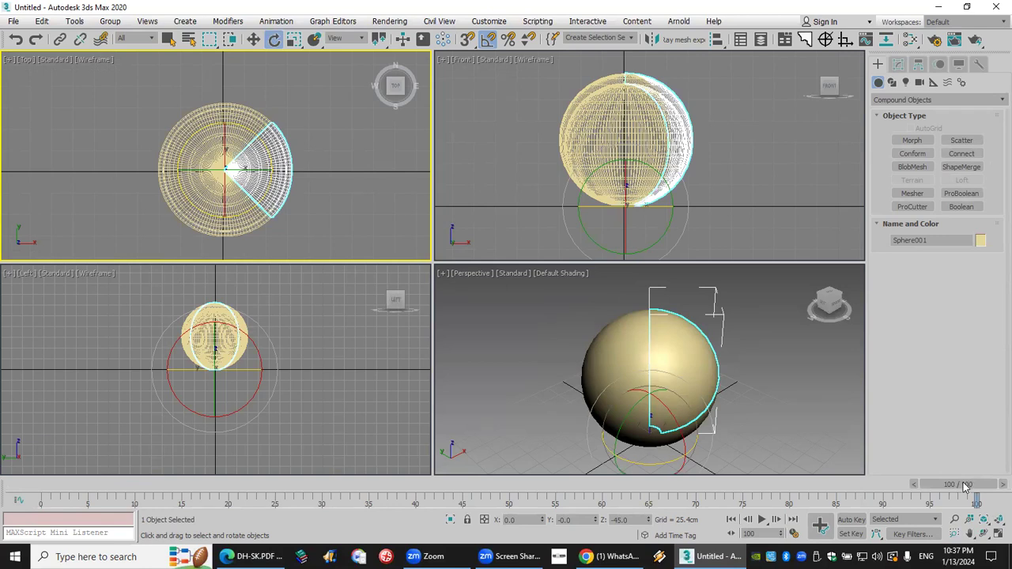
pyautogui.click(852, 520)
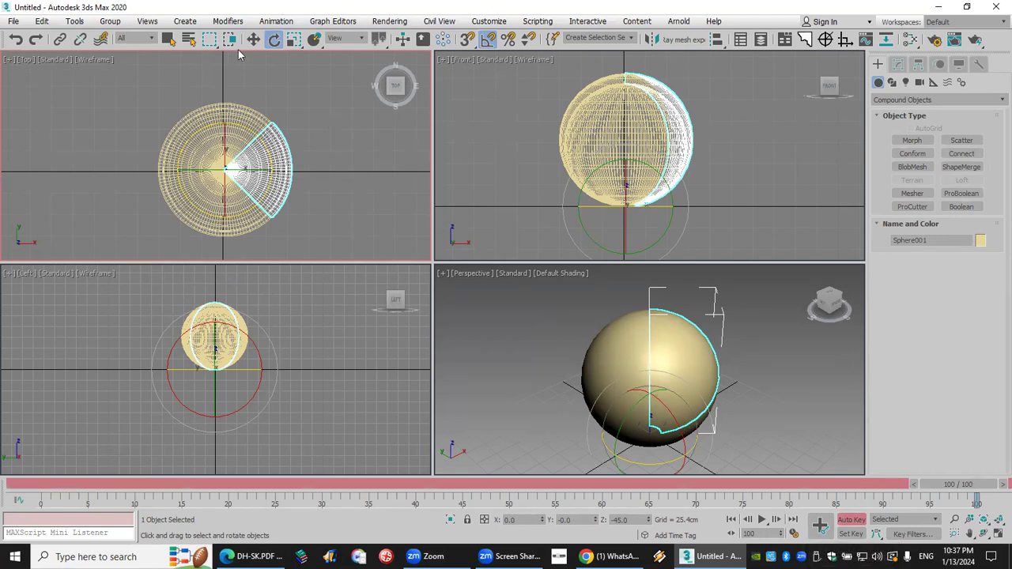
# Rotate the positive X quarter shell 45 degrees outward about the Y axis at frame 100
pyautogui.click(248, 169)
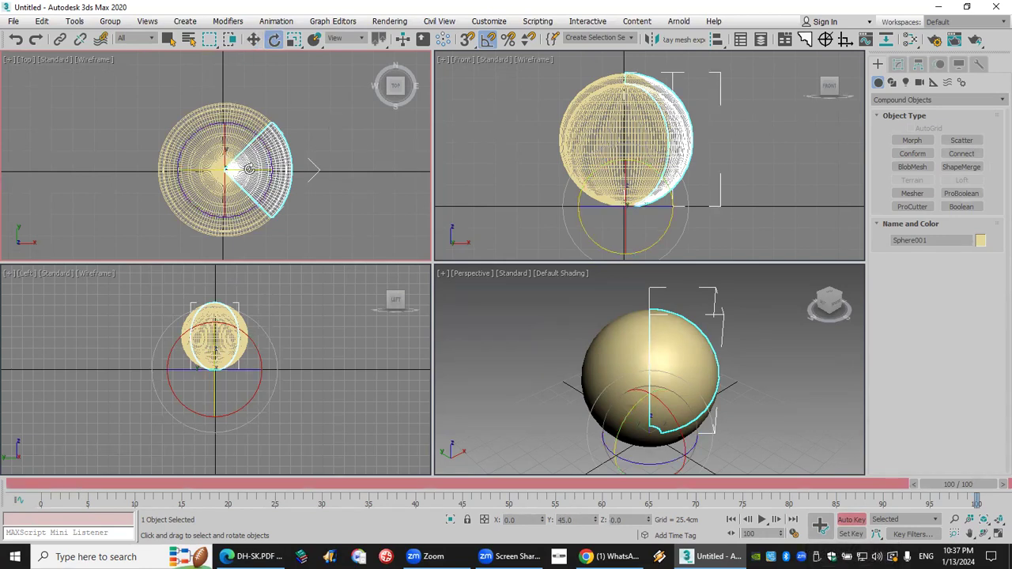
pyautogui.moveTo(248, 168); pyautogui.dragTo(250, 171)
pyautogui.click(288, 252)
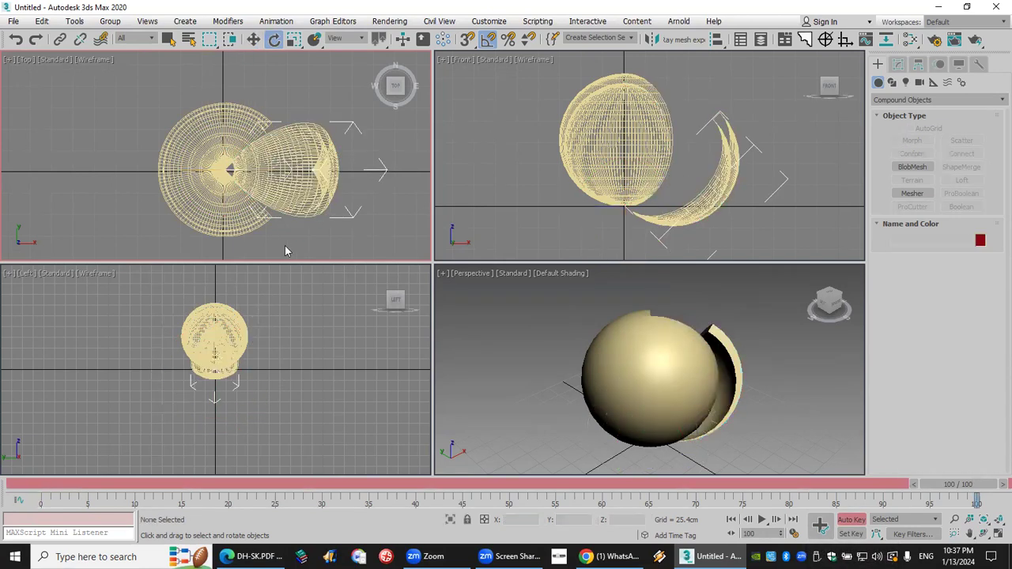
# Tilt the negative Y and negative X quarter shells outward by 45 degrees each at frame 100
pyautogui.click(241, 227)
pyautogui.moveTo(223, 193); pyautogui.dragTo(157, 210)
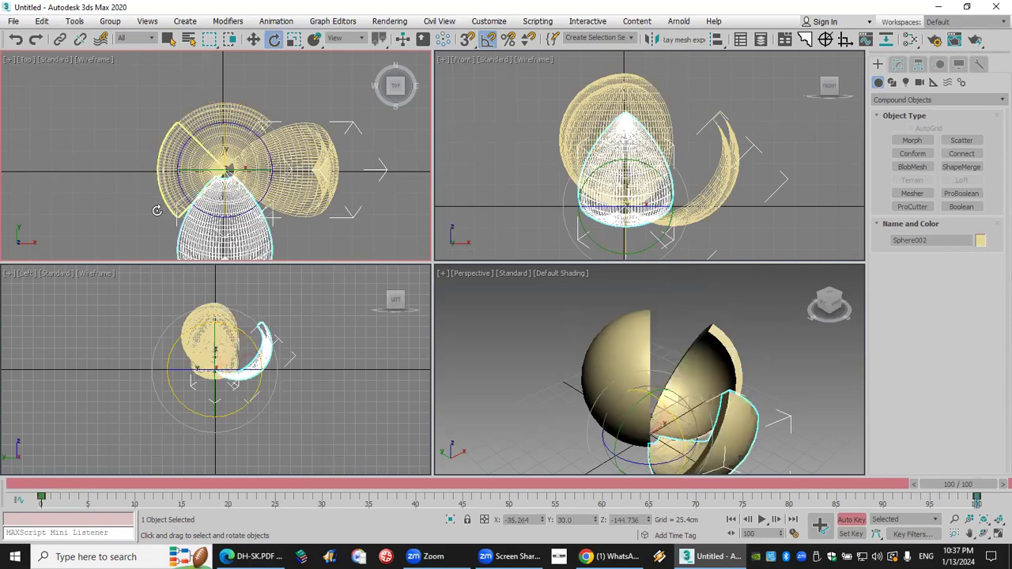
pyautogui.click(157, 210)
pyautogui.click(162, 198)
pyautogui.moveTo(204, 168); pyautogui.dragTo(198, 168)
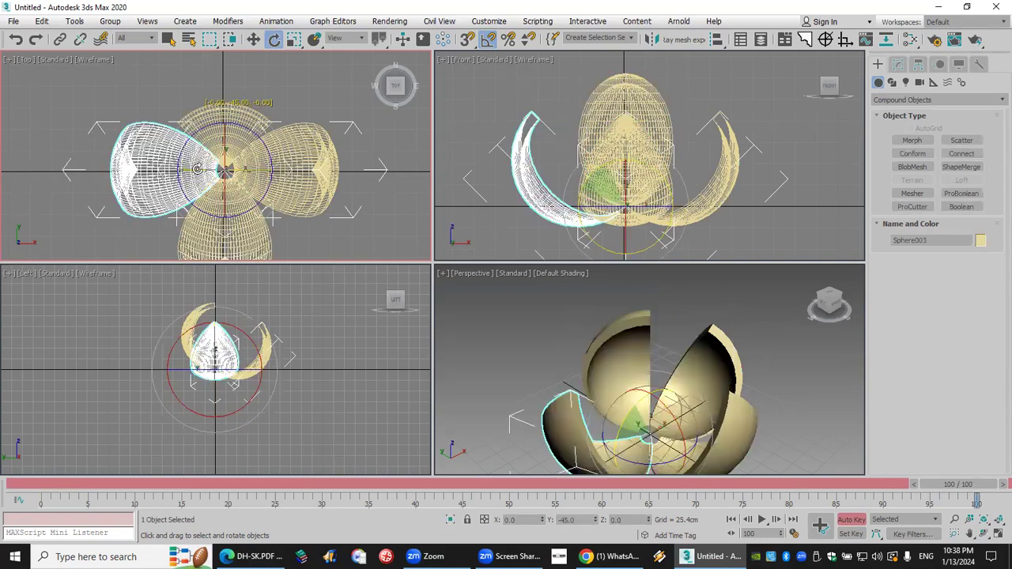
# Tilt the quarter shell on the positive Y side outward by 45 degrees at frame 100
pyautogui.click(163, 113)
pyautogui.click(225, 145)
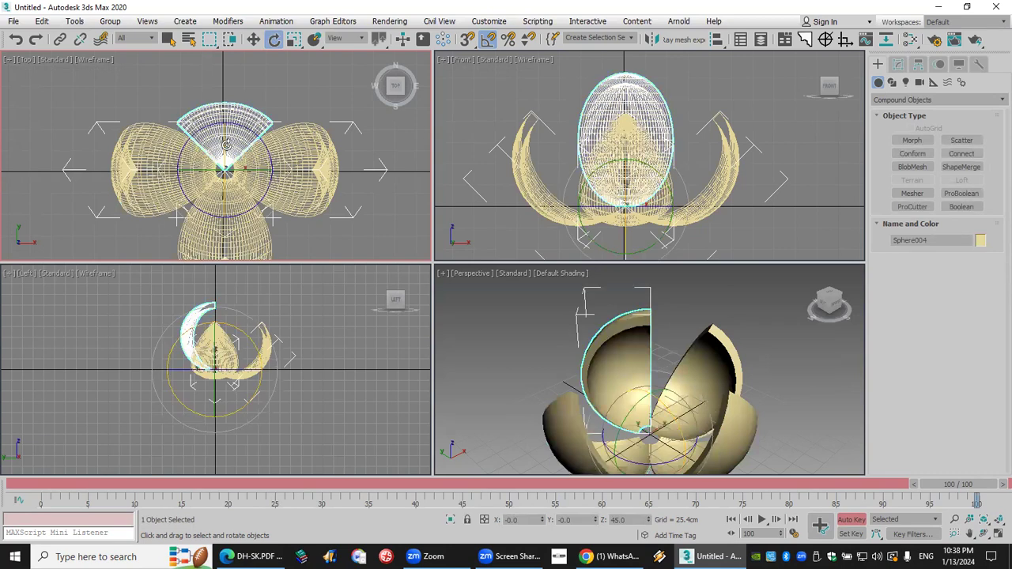
pyautogui.moveTo(225, 145); pyautogui.dragTo(357, 221)
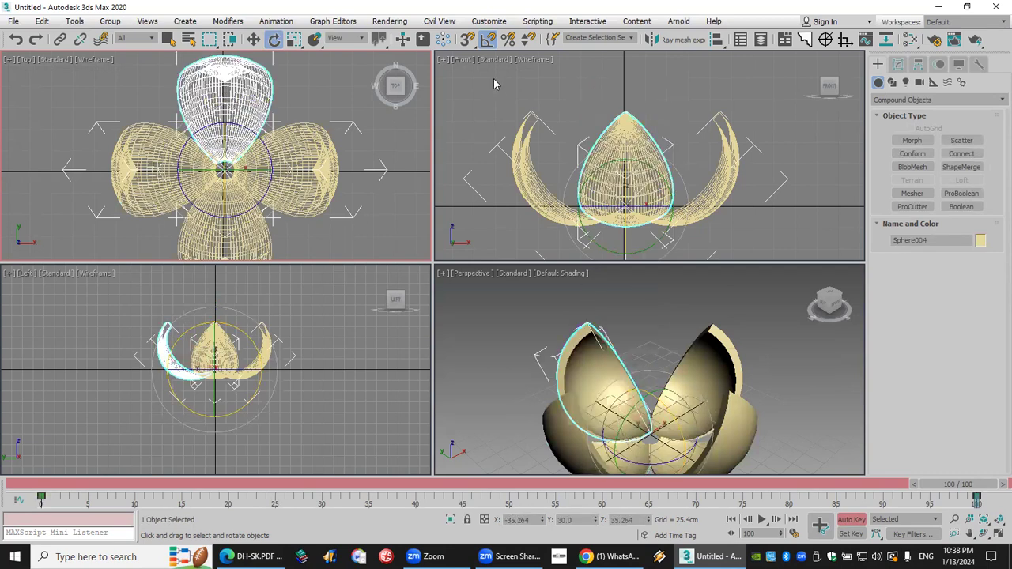
# Rotate all four quarter shells together slightly clockwise about the vertical axis at frame 100 and turn off Auto Key
pyautogui.moveTo(335, 73); pyautogui.dragTo(137, 234)
pyautogui.moveTo(251, 132); pyautogui.dragTo(244, 166)
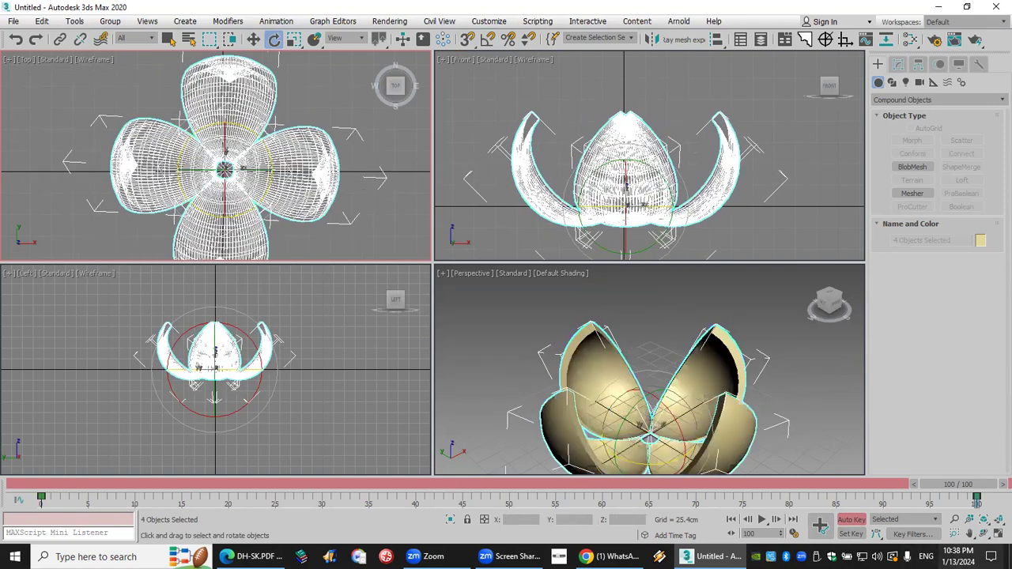
pyautogui.click(851, 519)
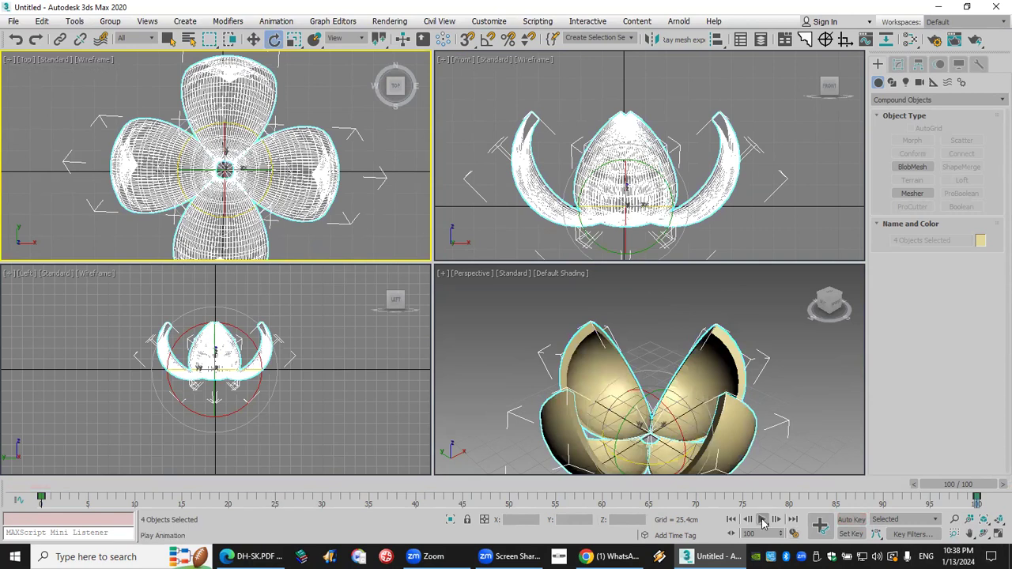
# Play the animation of the quarter shells opening
pyautogui.click(763, 521)
pyautogui.middleClick(779, 470)
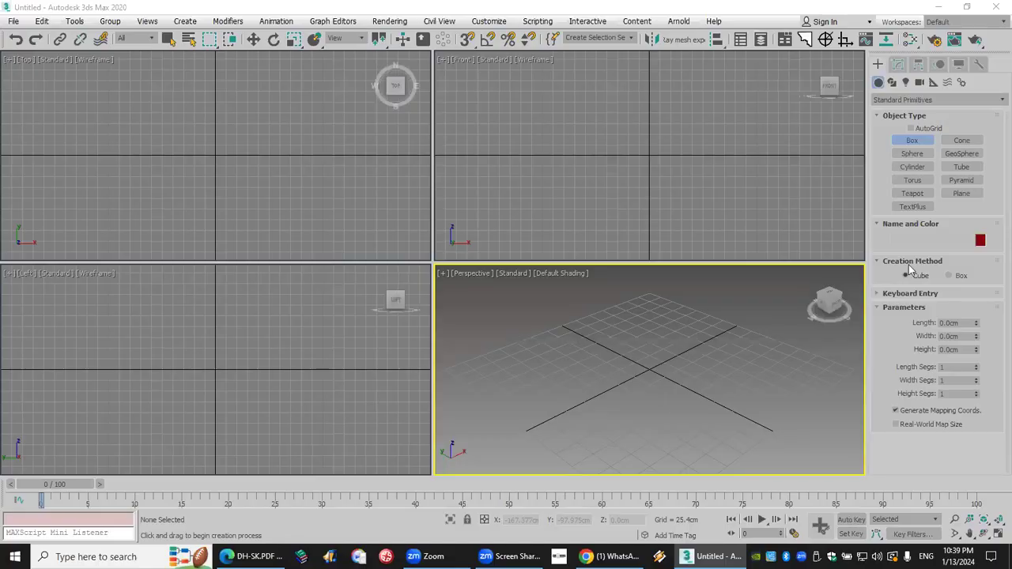
# Create a cube about 111.5 cm per side at the grid centre with 17 length, 12 width and 30 height segments
pyautogui.moveTo(647, 369); pyautogui.dragTo(654, 392)
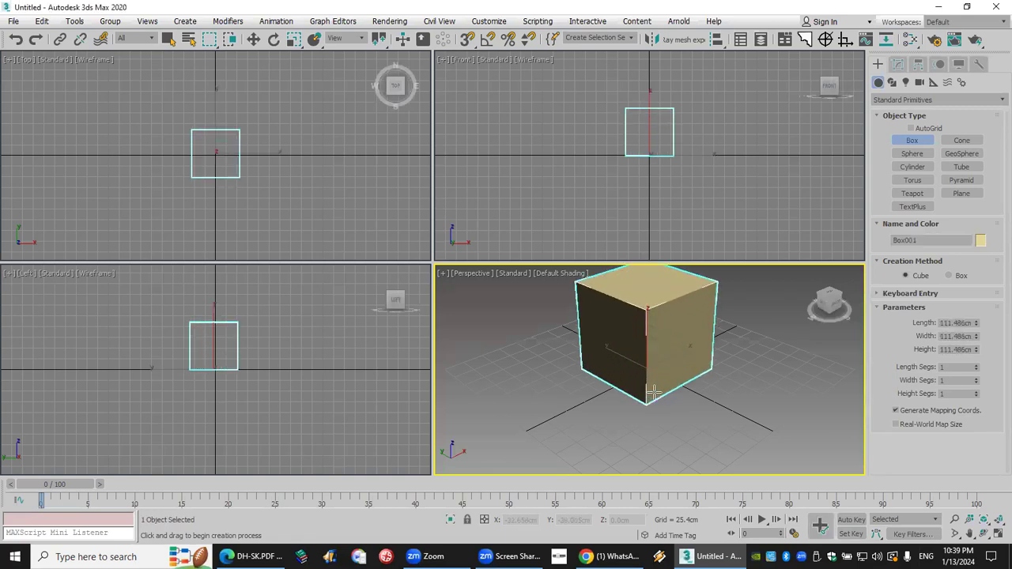
pyautogui.click(976, 364)
pyautogui.click(976, 378)
pyautogui.moveTo(977, 392); pyautogui.dragTo(977, 368)
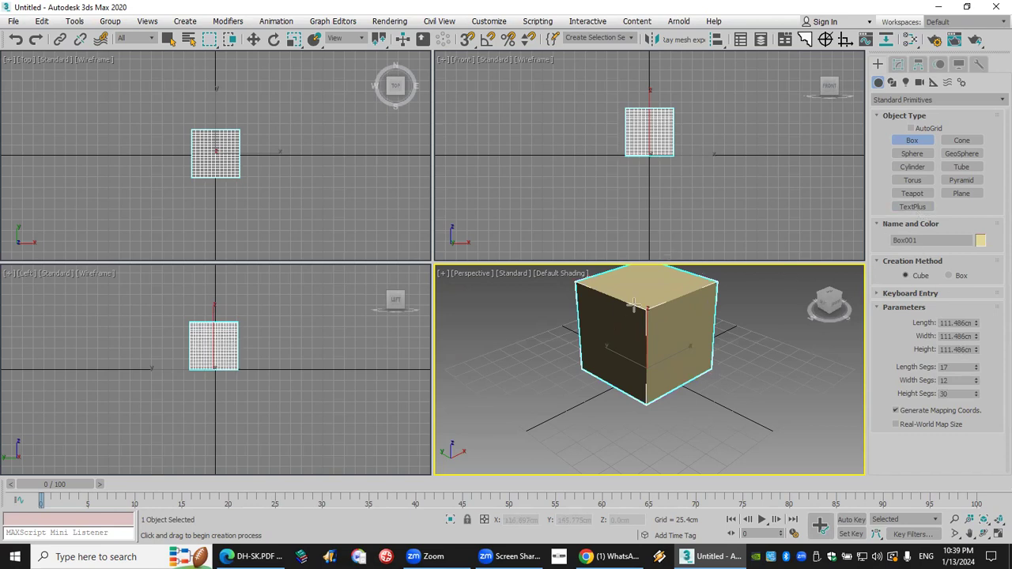
# Draw a small sphere in front of the cube in the perspective view
pyautogui.click(911, 153)
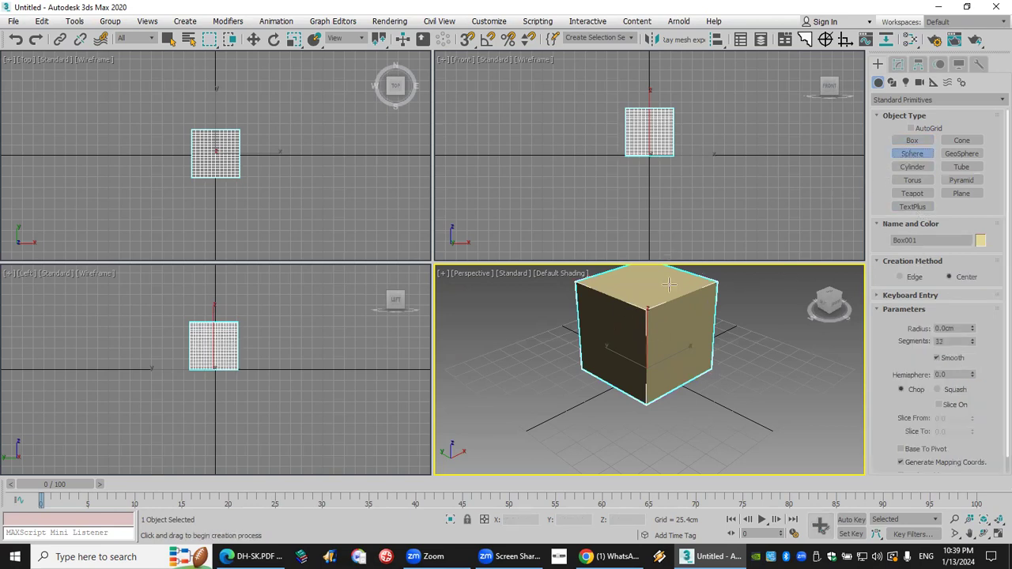
pyautogui.moveTo(482, 413); pyautogui.dragTo(501, 450)
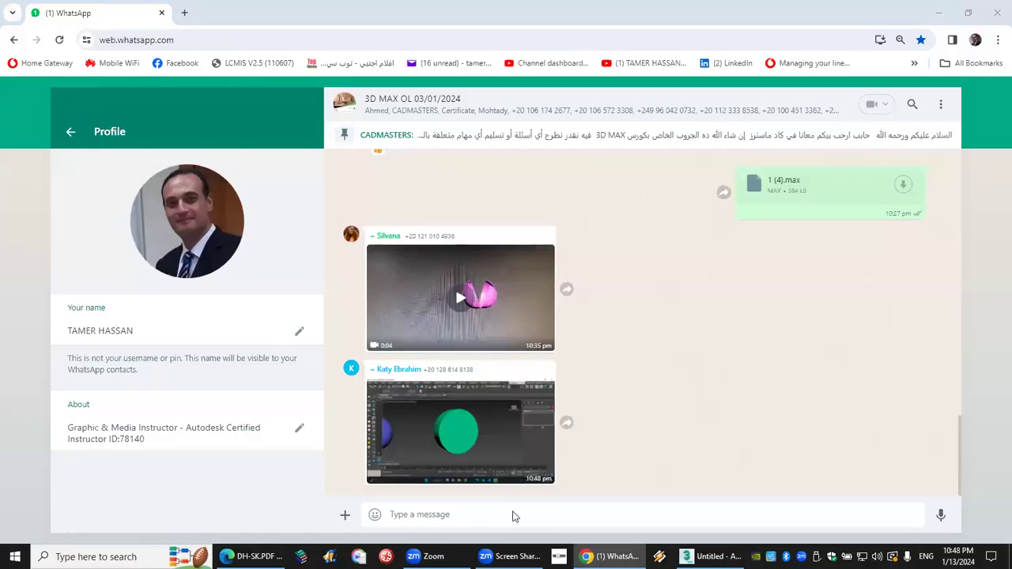
# Switch to 3ds Max and apply a Bend modifier with a 360-degree angle to the box
pyautogui.hotkey('alt', 'Tab')
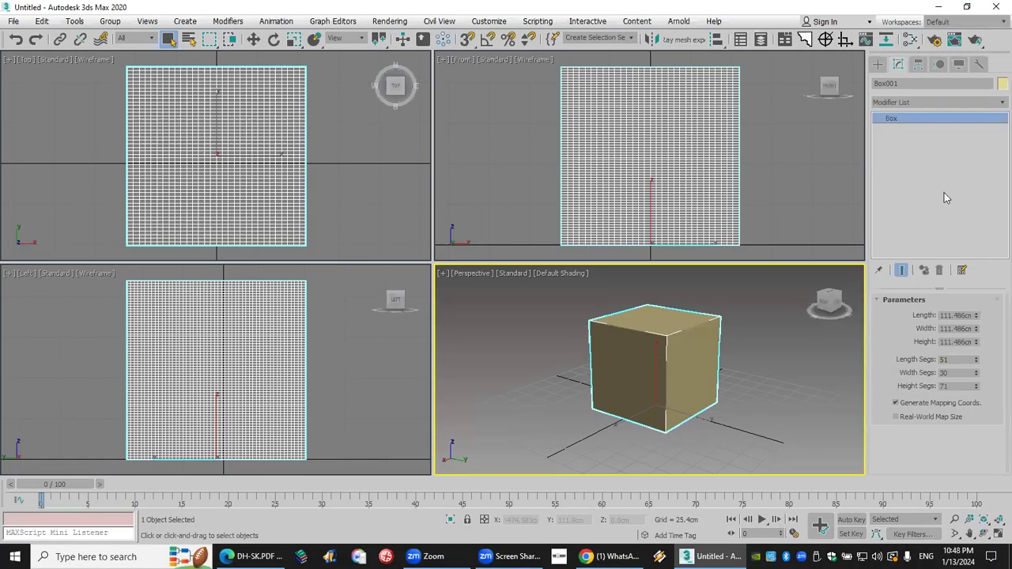
pyautogui.click(919, 101)
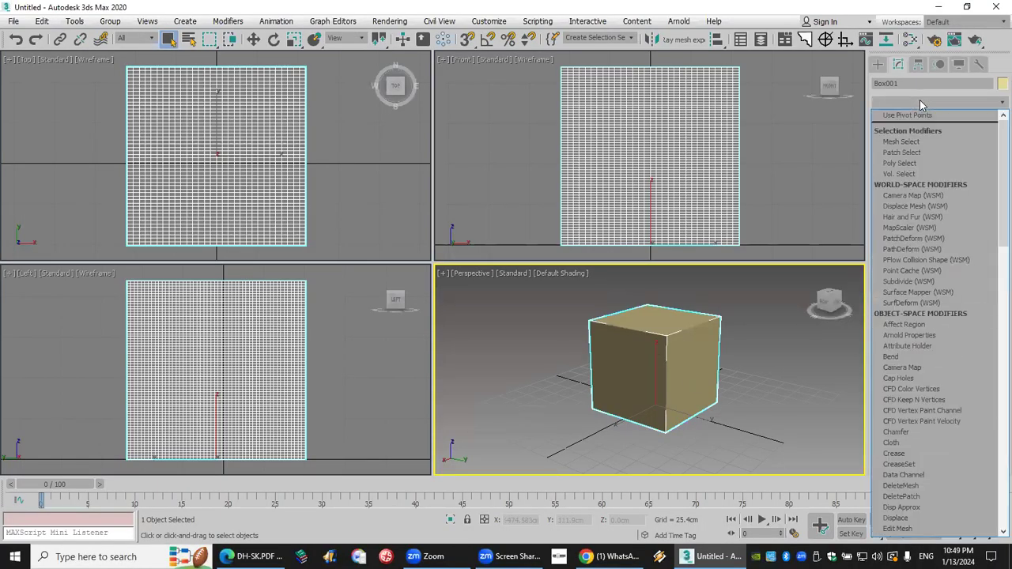
pyautogui.press('b')
pyautogui.click(932, 115)
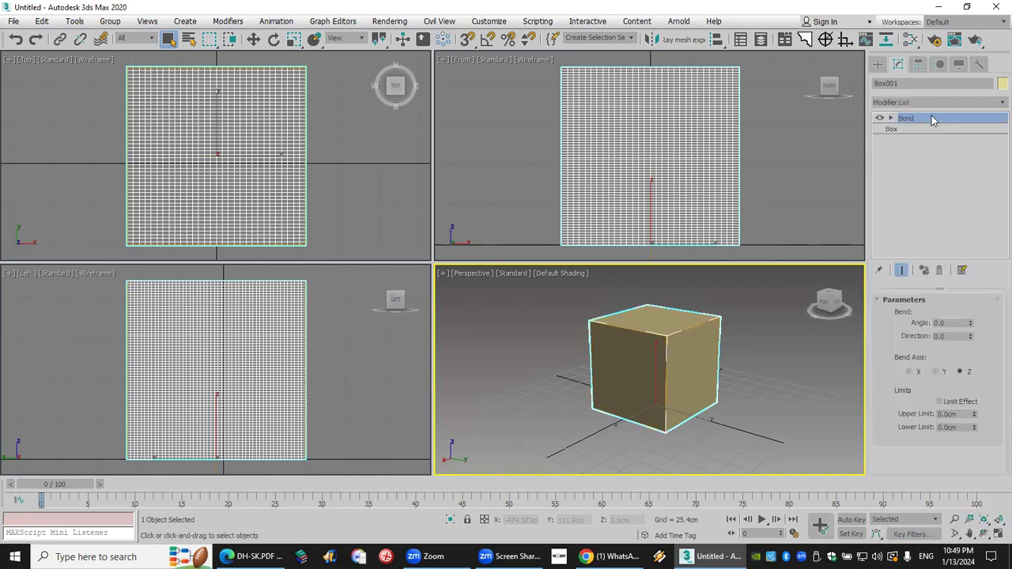
pyautogui.click(952, 324)
pyautogui.write('360')
pyautogui.press('Return')
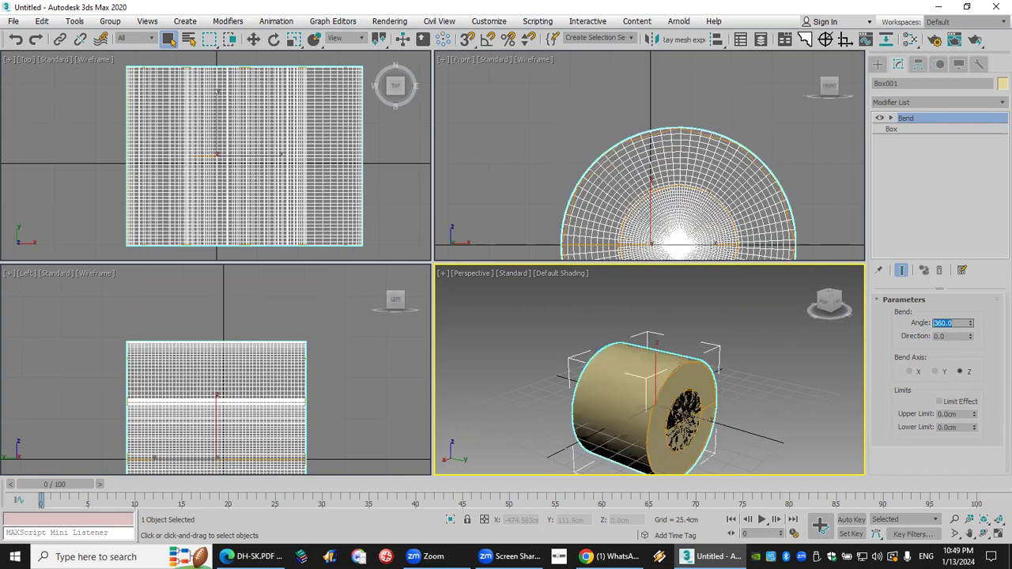
# Add a second Bend modifier to the box with a 360-degree angle and the bend axis set to Y
pyautogui.click(997, 518)
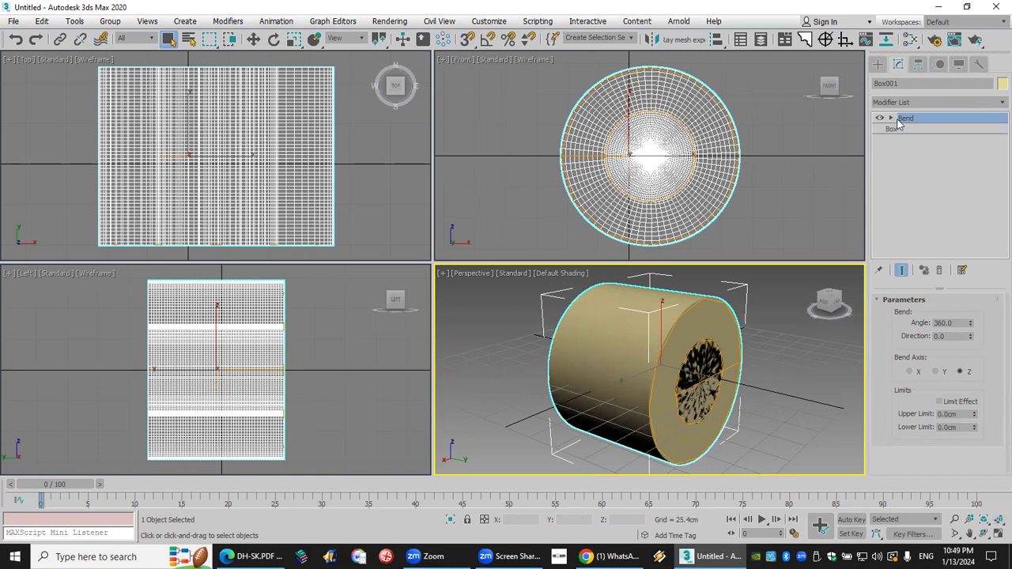
pyautogui.click(933, 103)
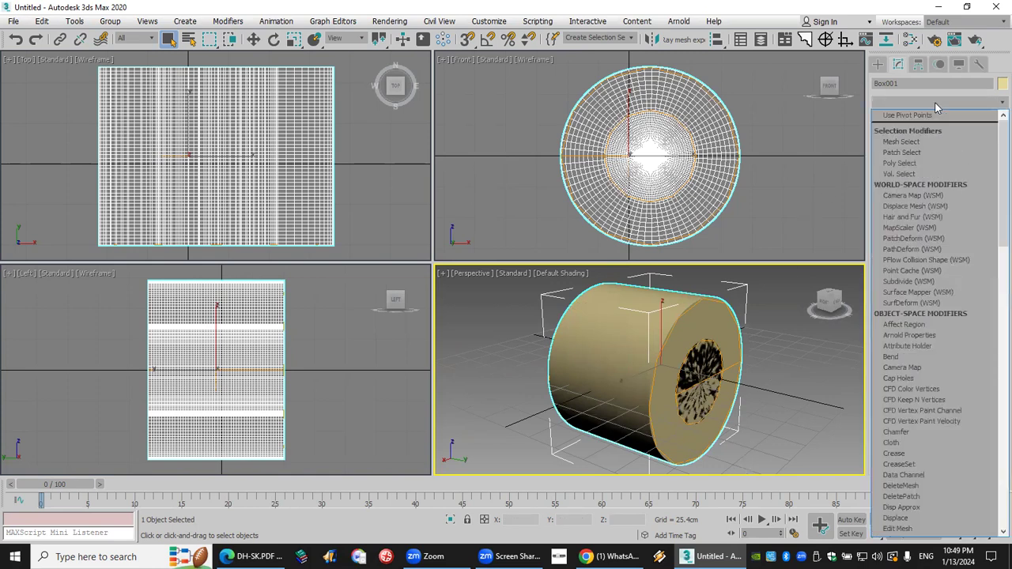
pyautogui.press('b')
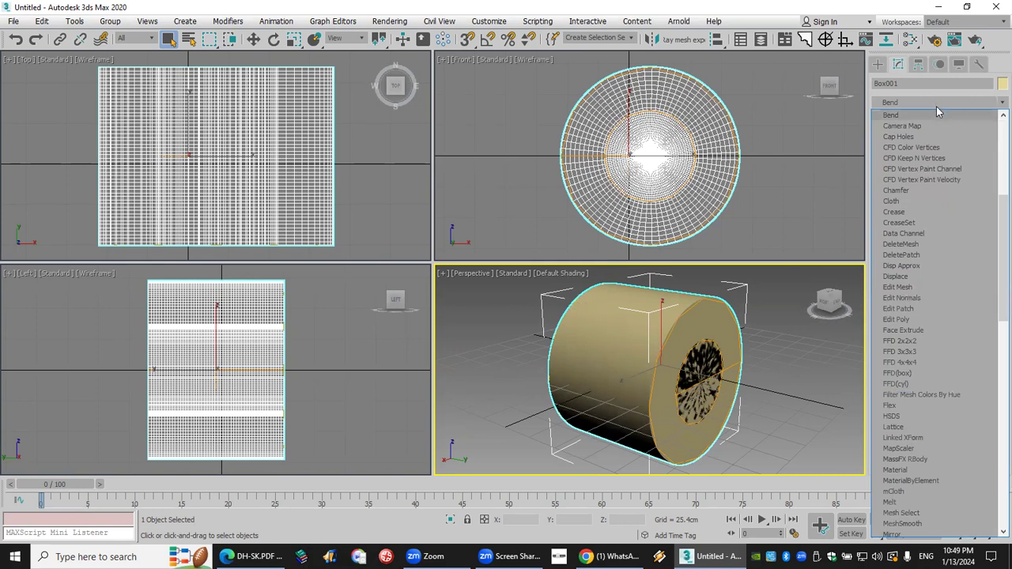
pyautogui.click(926, 114)
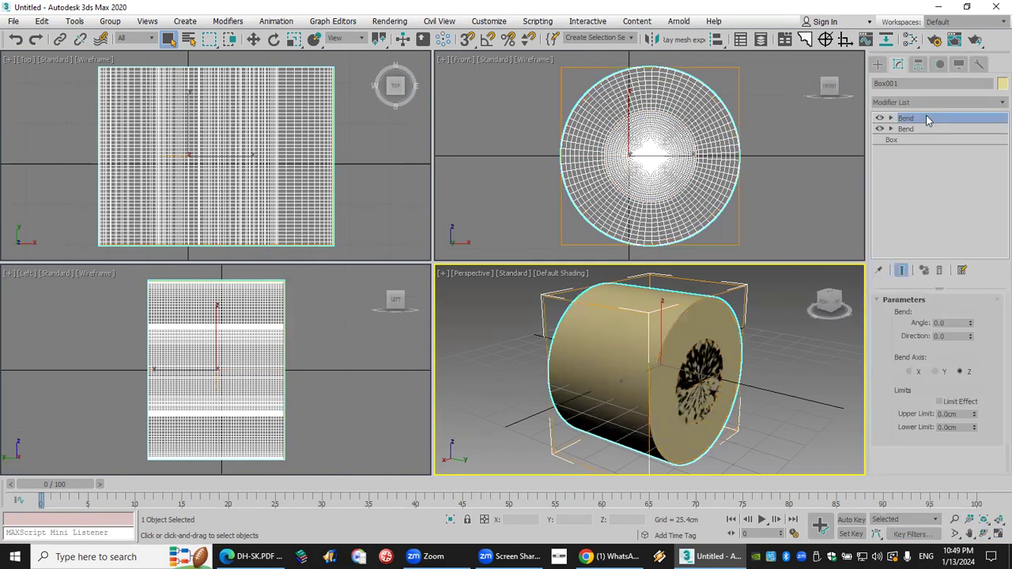
pyautogui.doubleClick(941, 322)
pyautogui.write('360')
pyautogui.press('Return')
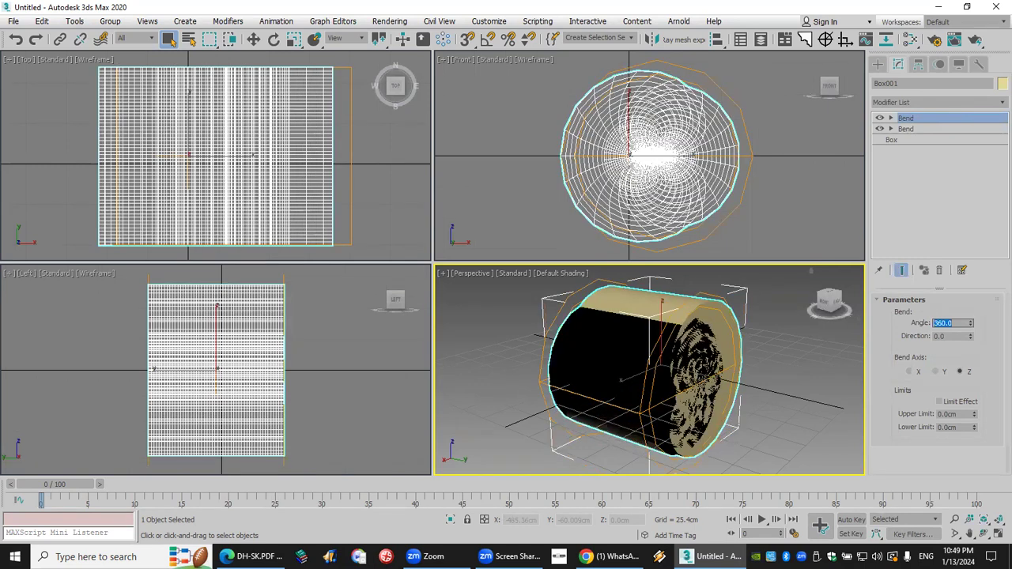
pyautogui.click(938, 372)
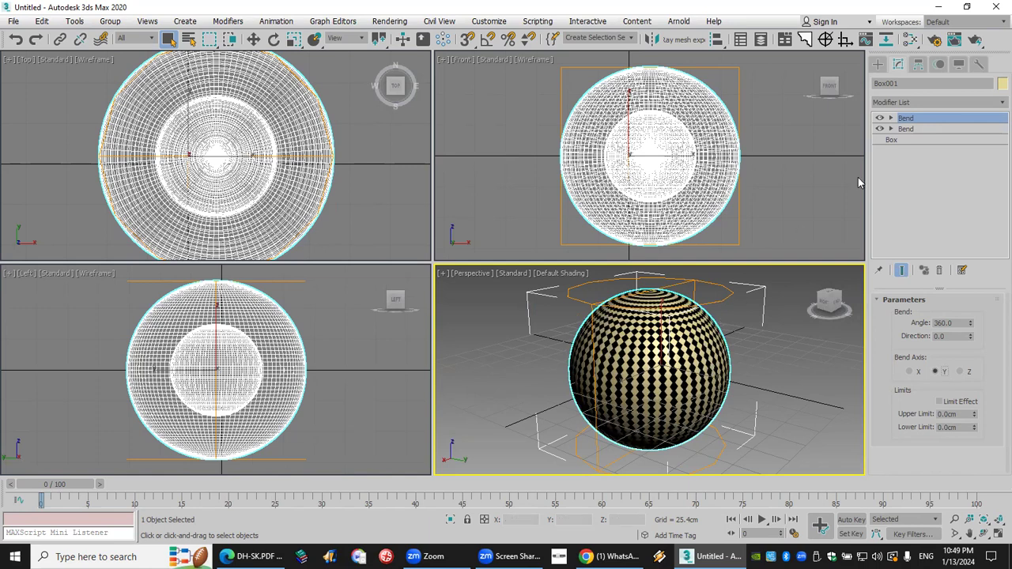
# Remove both Bend modifiers from the box and apply a Spherify modifier instead
pyautogui.click(939, 270)
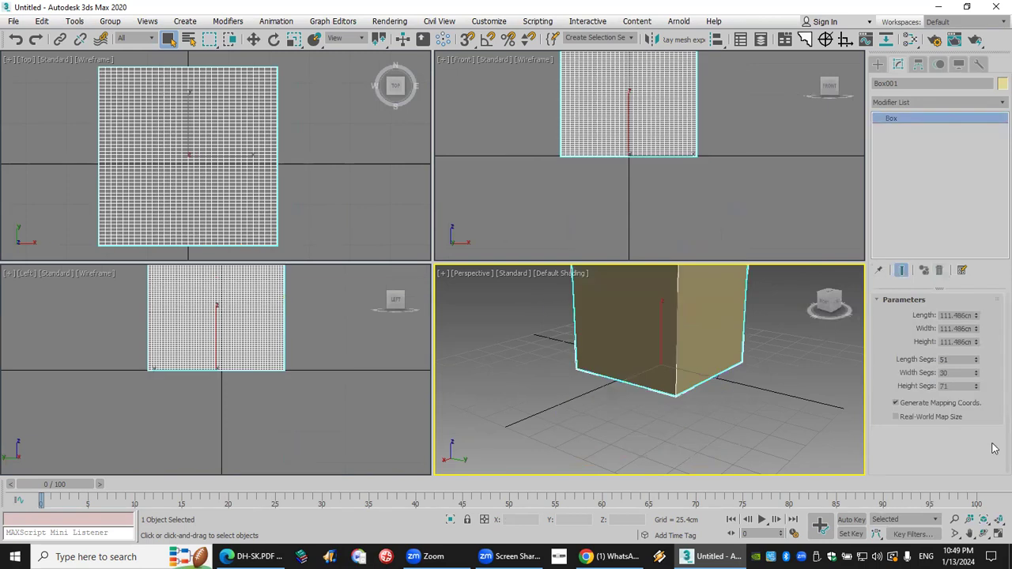
pyautogui.click(985, 534)
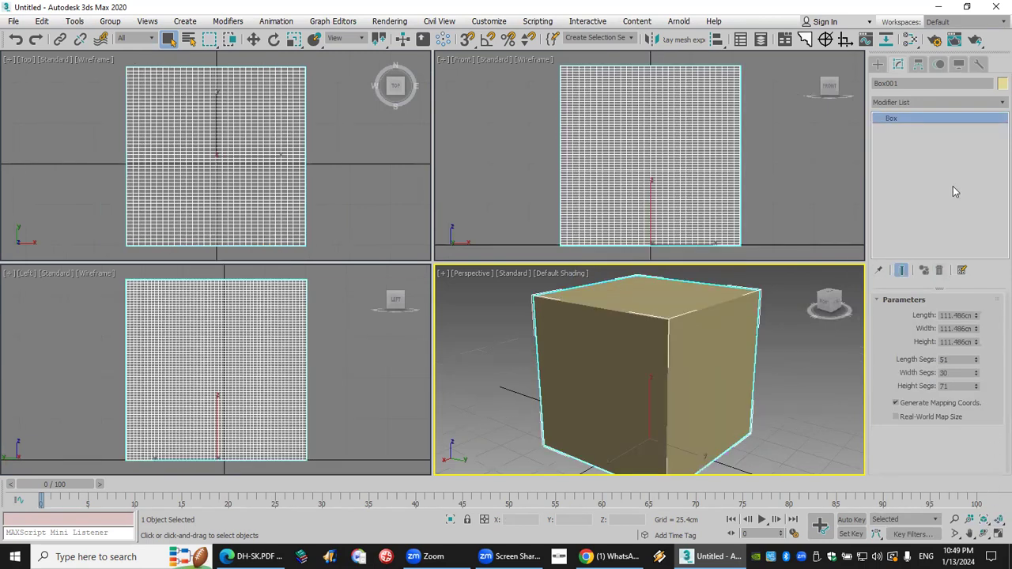
pyautogui.click(949, 102)
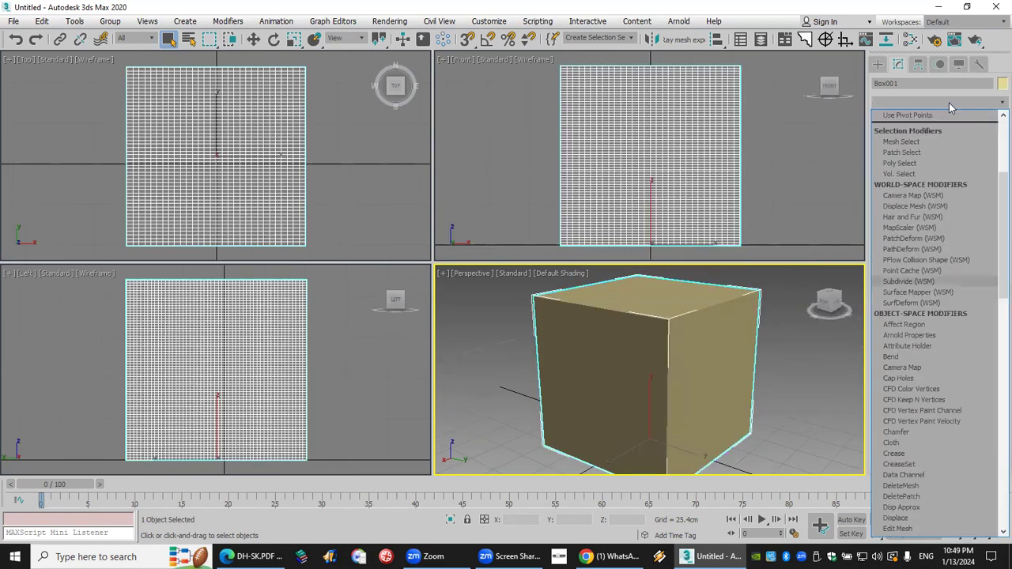
pyautogui.scroll(-5, 949, 102)
pyautogui.scroll(-10, 949, 103)
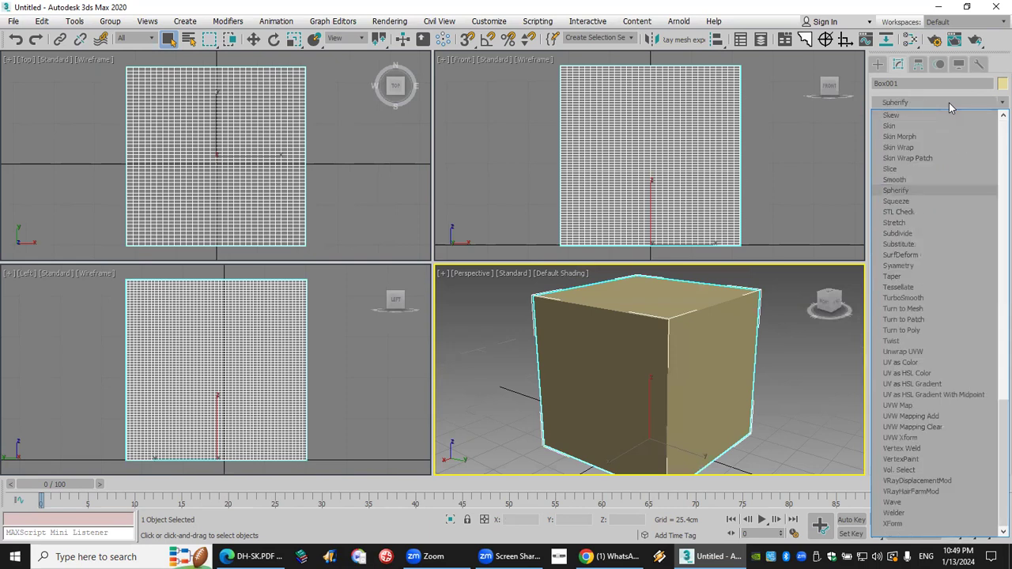
pyautogui.click(957, 189)
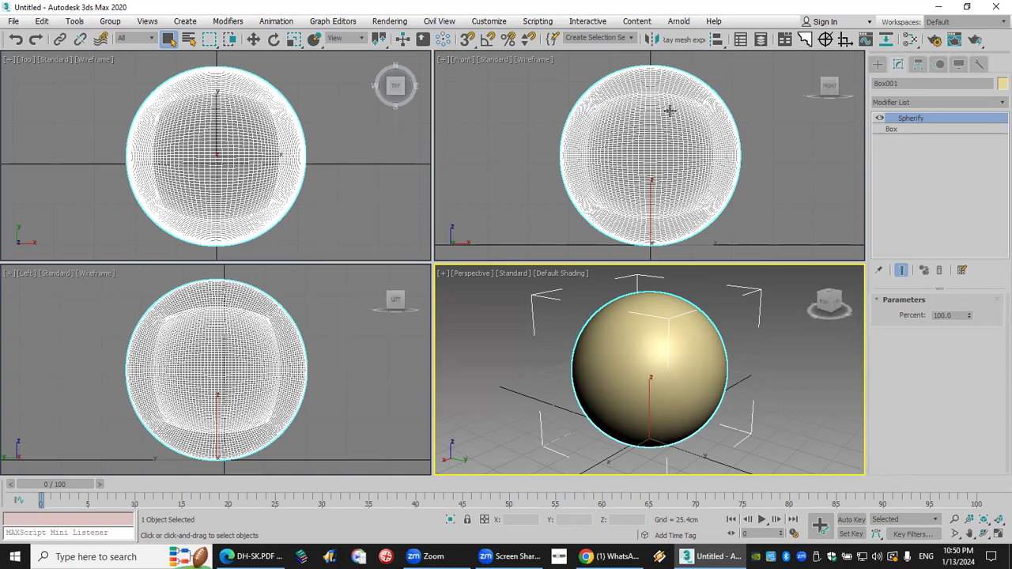
# Remove the Spherify modifier and set the box's length and width to 10 cm each
pyautogui.click(939, 271)
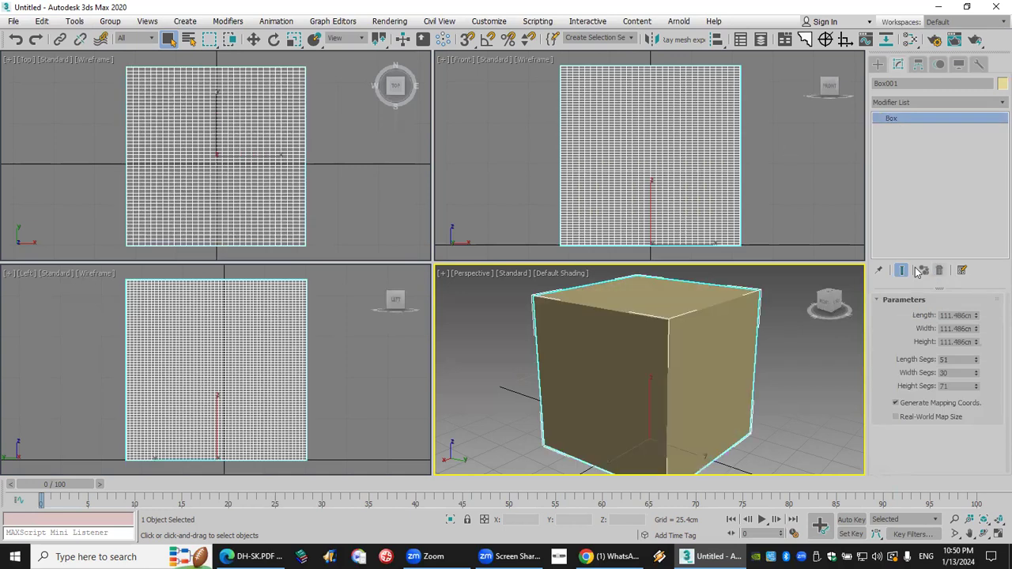
pyautogui.doubleClick(957, 315)
pyautogui.write('10')
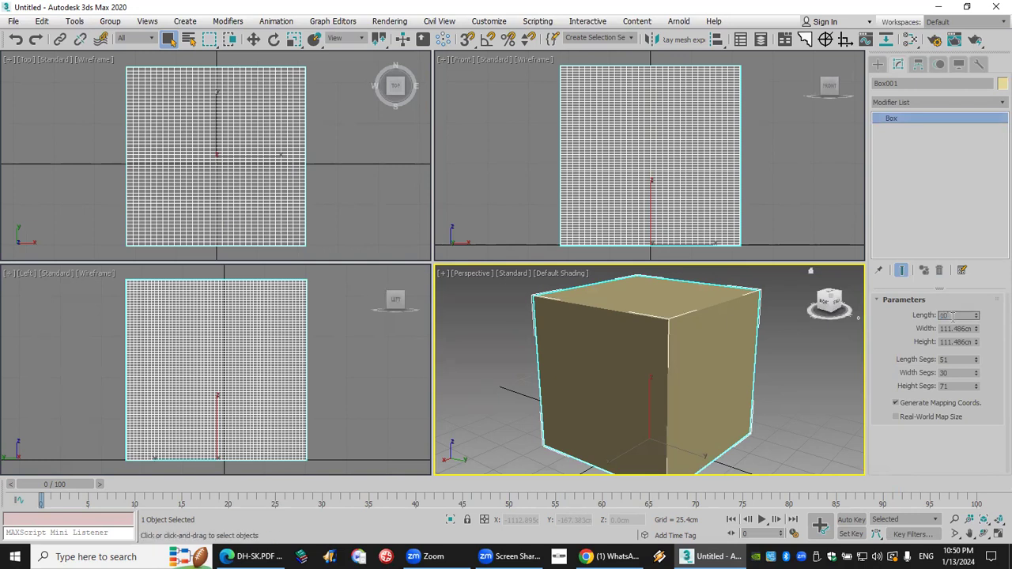
pyautogui.doubleClick(954, 328)
pyautogui.write('1')
pyautogui.write('0cm')
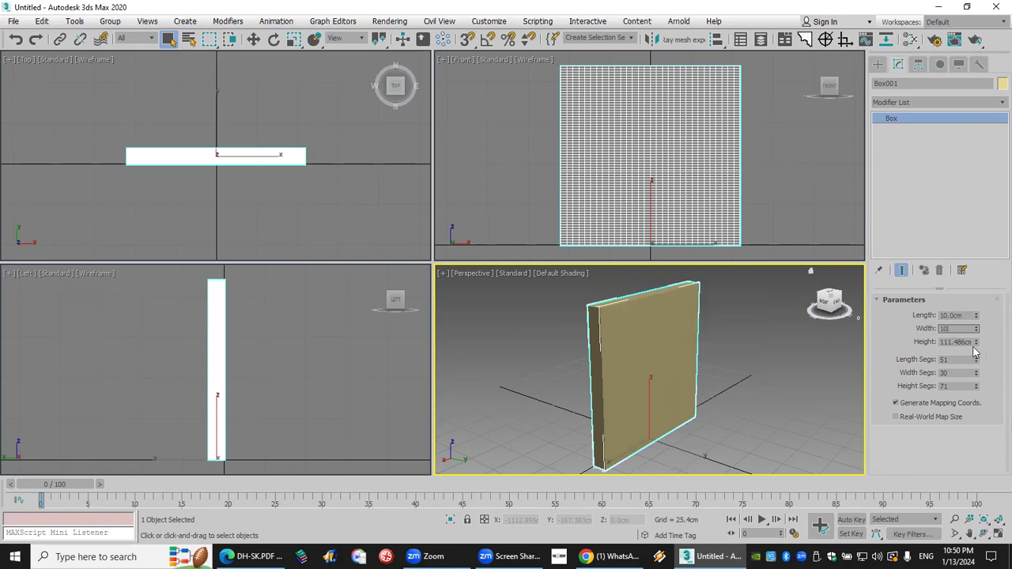
pyautogui.doubleClick(965, 342)
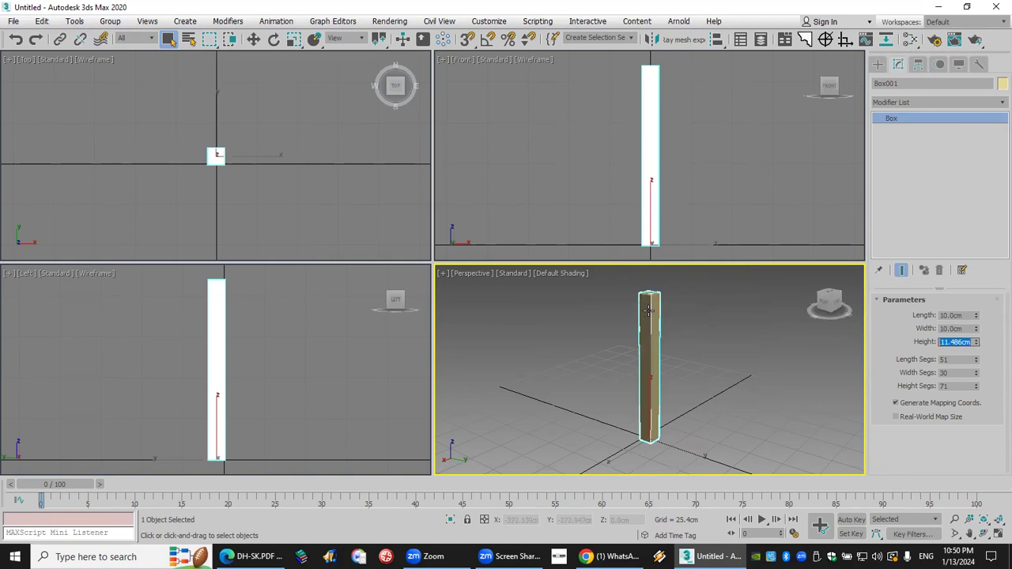
# Raise the column's height segments to 133
pyautogui.scroll(3, 644, 312)
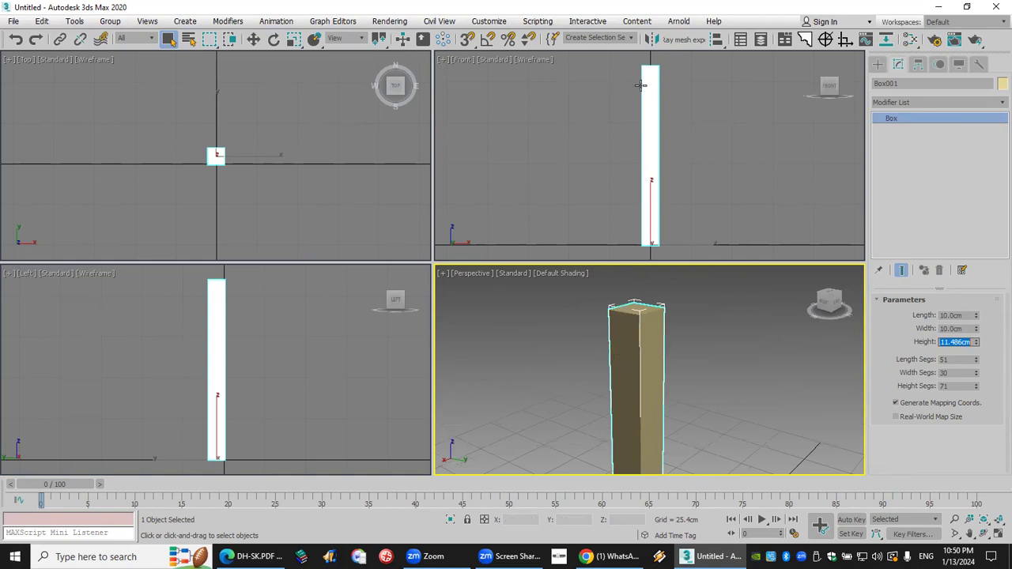
pyautogui.scroll(4, 640, 84)
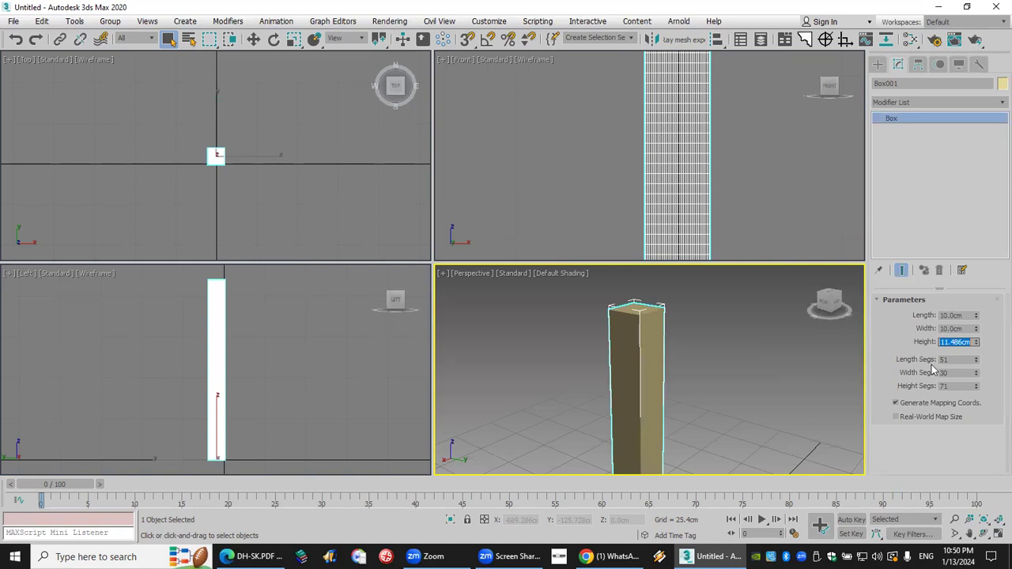
pyautogui.click(975, 385)
pyautogui.moveTo(975, 390); pyautogui.dragTo(964, 363)
pyautogui.click(997, 521)
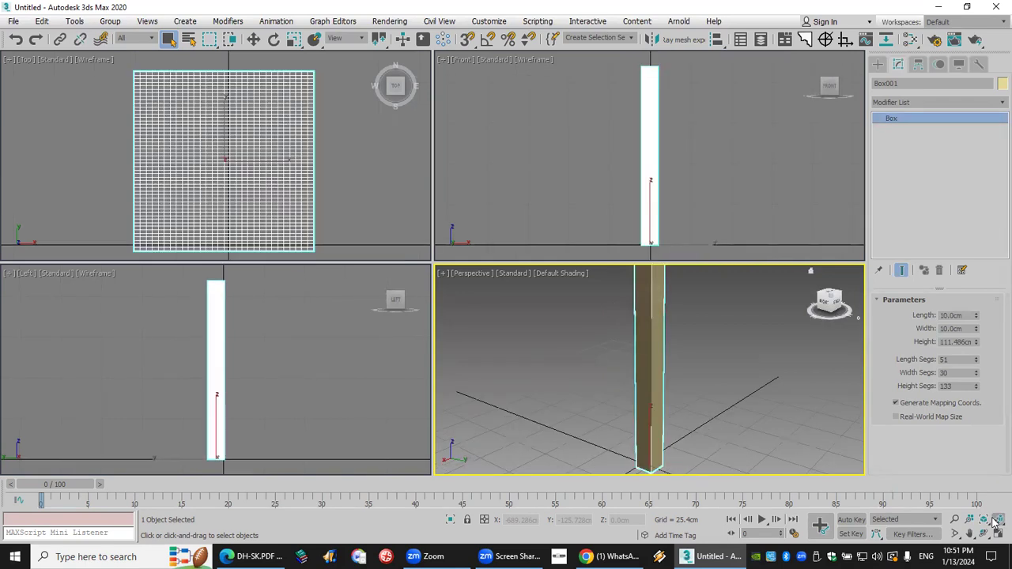
# Apply an Edit Mesh modifier to the thin segmented column
pyautogui.scroll(5, 655, 66)
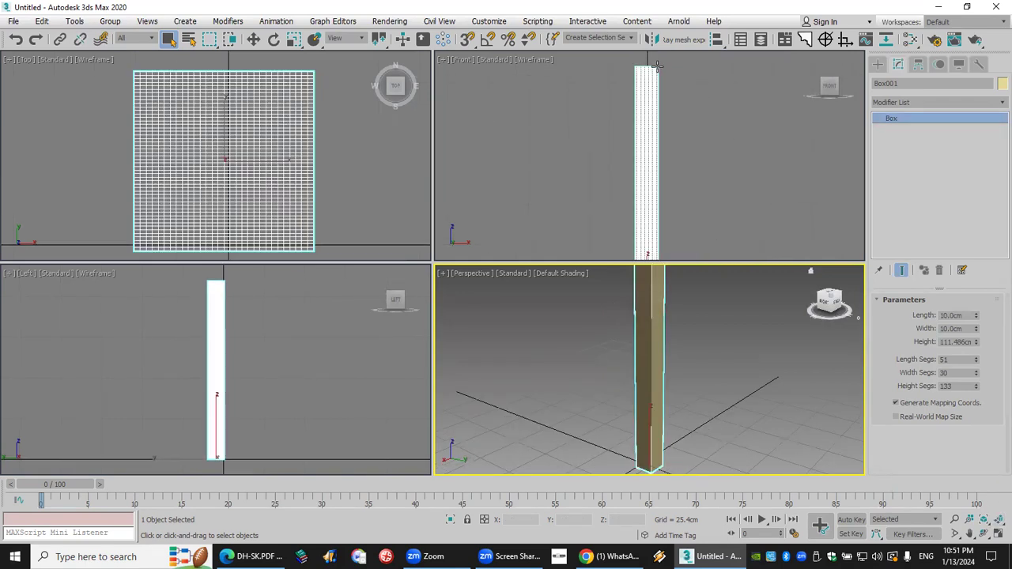
pyautogui.click(950, 104)
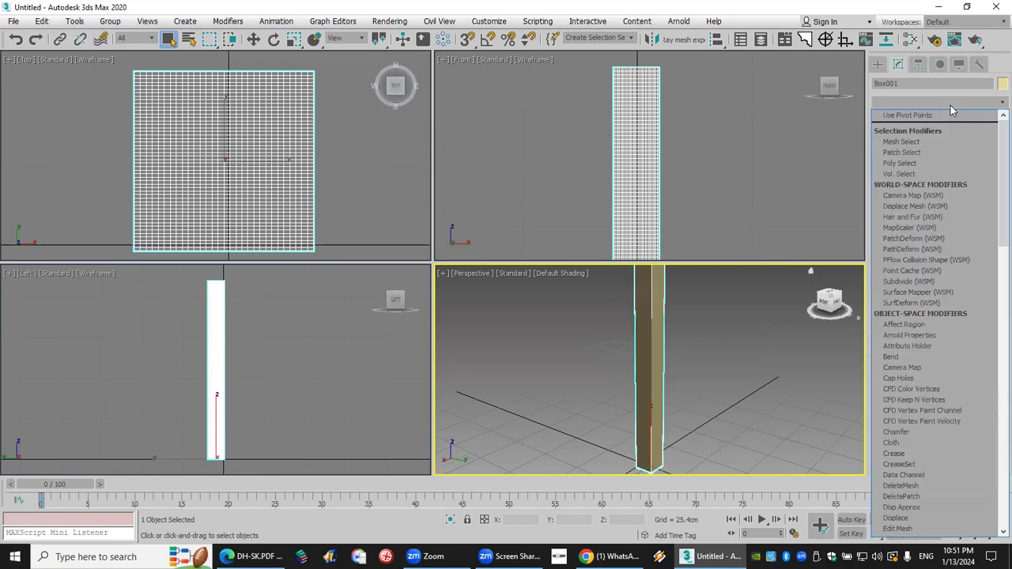
pyautogui.press('e')
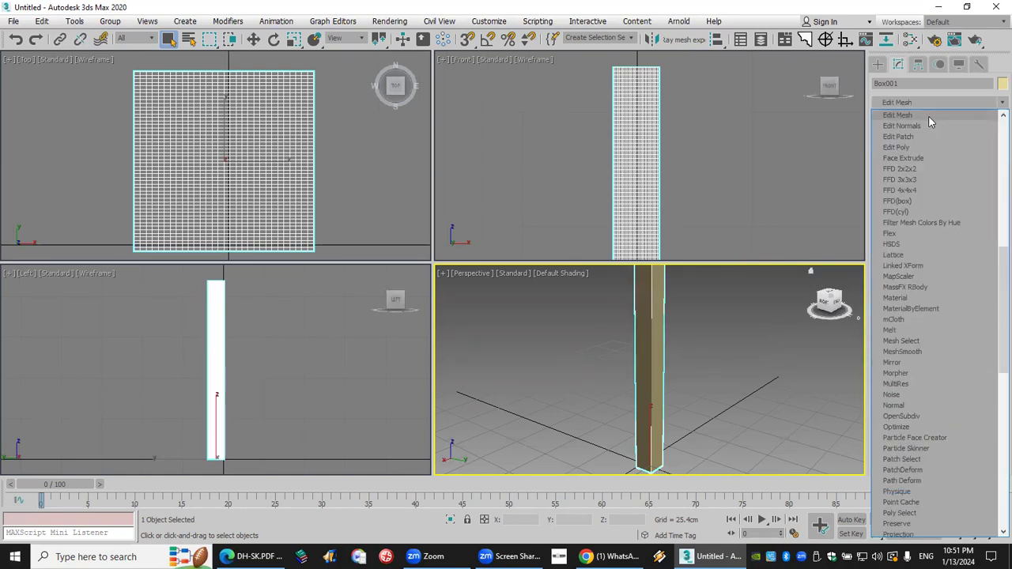
pyautogui.click(928, 115)
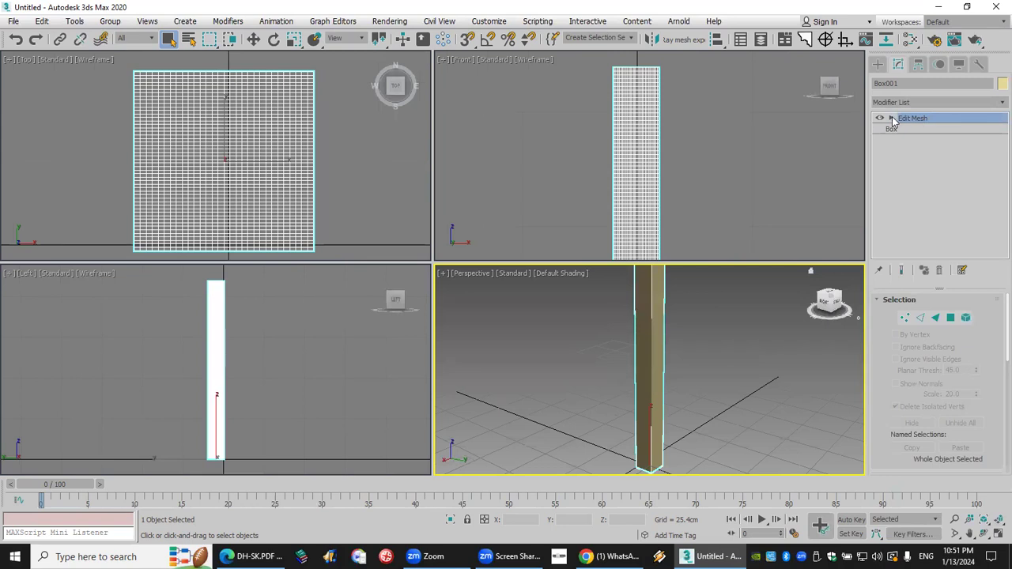
# Look through the vertex, edge, face and polygon sub-object levels of the column's Edit Mesh modifier
pyautogui.click(891, 118)
pyautogui.click(917, 129)
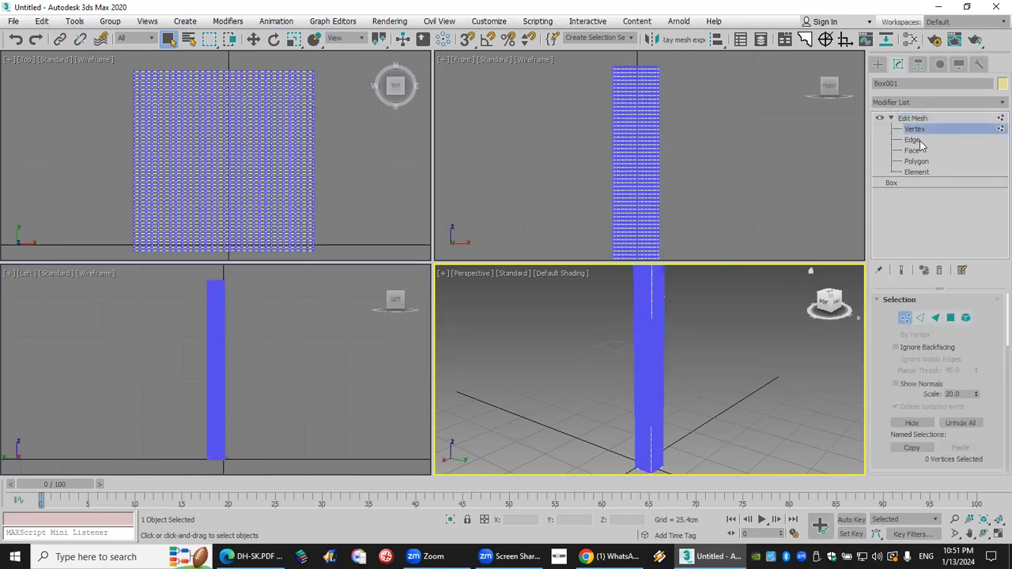
pyautogui.click(911, 139)
pyautogui.click(912, 150)
pyautogui.click(916, 162)
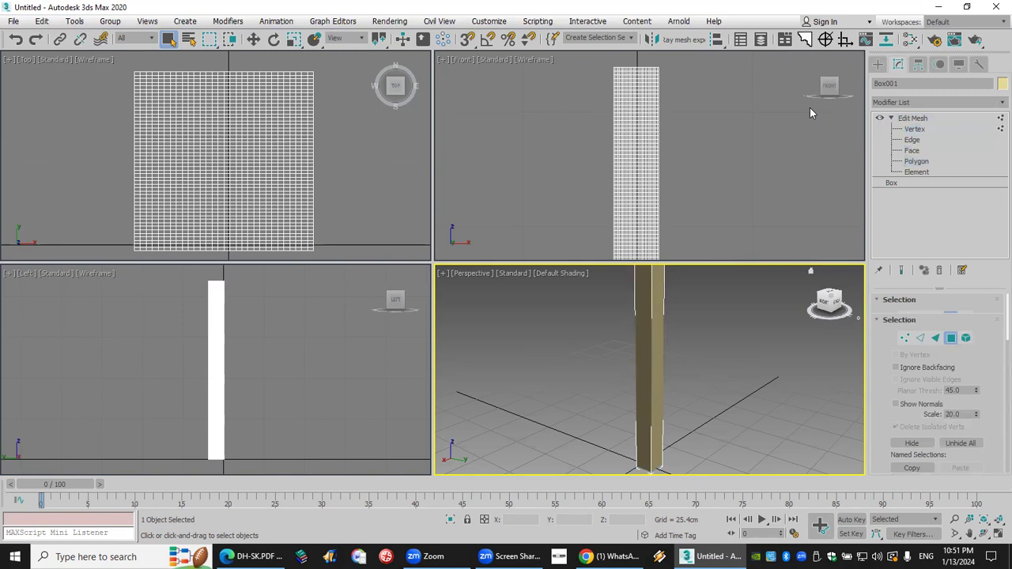
pyautogui.press('1')
pyautogui.scroll(4, 696, 87)
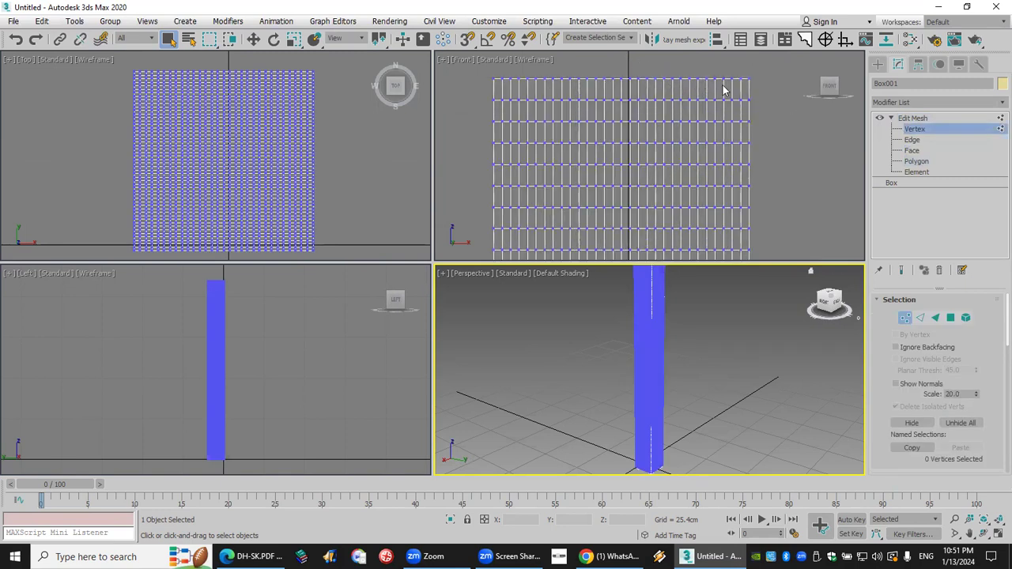
# Select a sample triangular face and a sample polygon near the column's upper end at their respective Edit Mesh levels
pyautogui.click(911, 143)
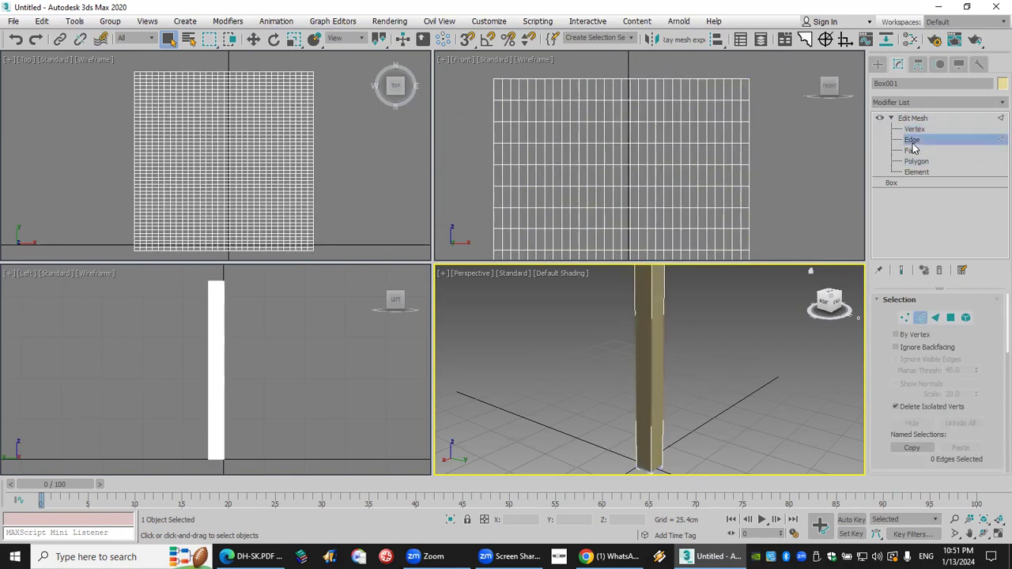
pyautogui.click(912, 150)
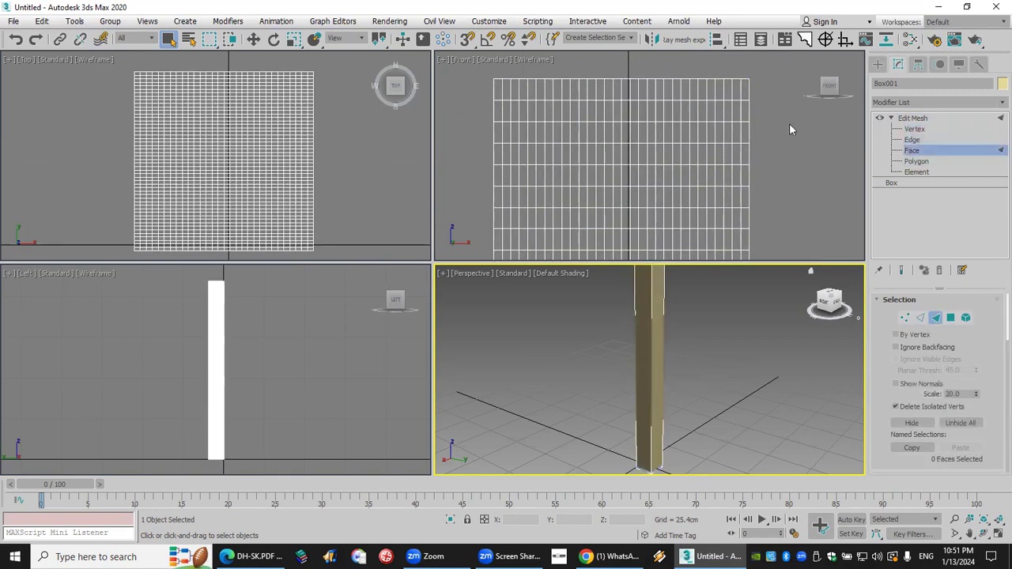
pyautogui.click(740, 109)
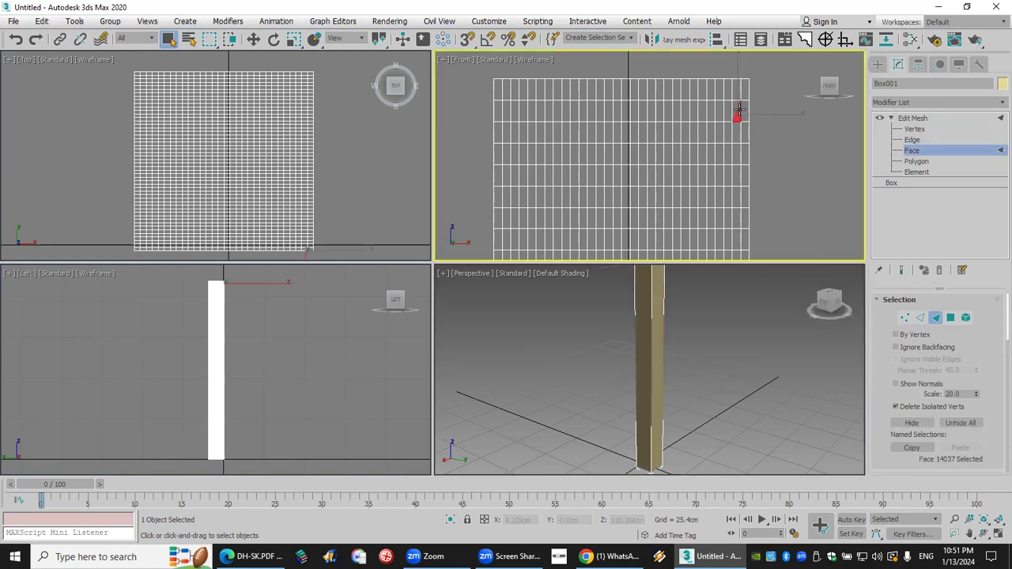
pyautogui.click(916, 162)
pyautogui.click(632, 89)
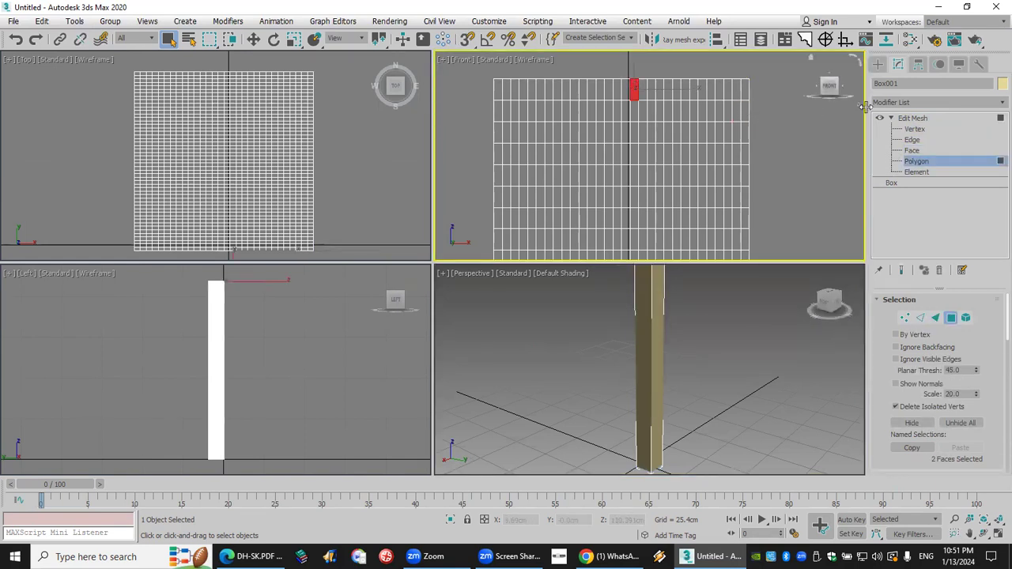
# Select a short band of vertices at the upper end of the column at the Edit Mesh vertex level
pyautogui.click(915, 128)
pyautogui.scroll(-3, 757, 159)
pyautogui.moveTo(789, 118); pyautogui.dragTo(620, 212)
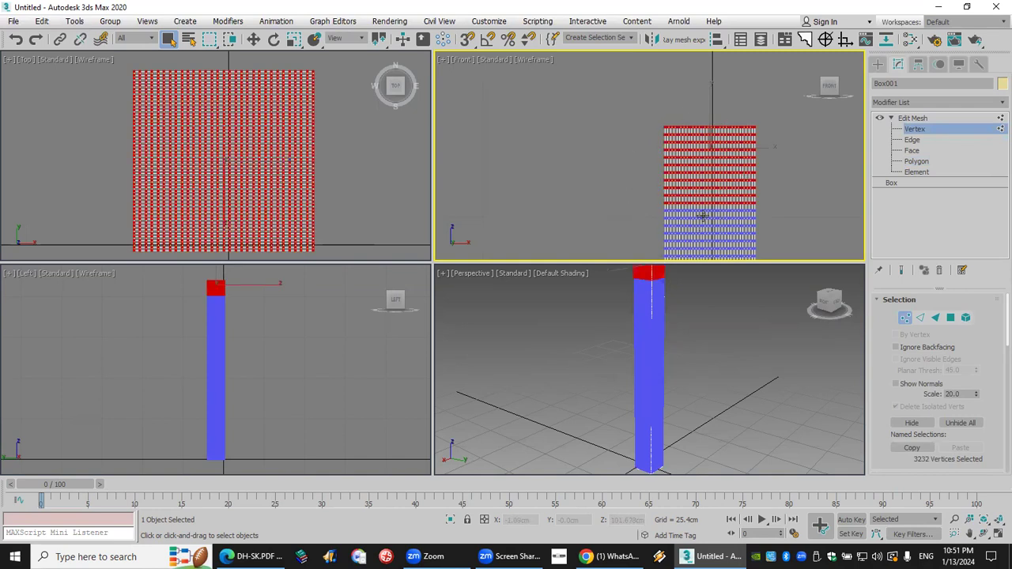
pyautogui.scroll(-3, 697, 307)
pyautogui.scroll(5, 694, 276)
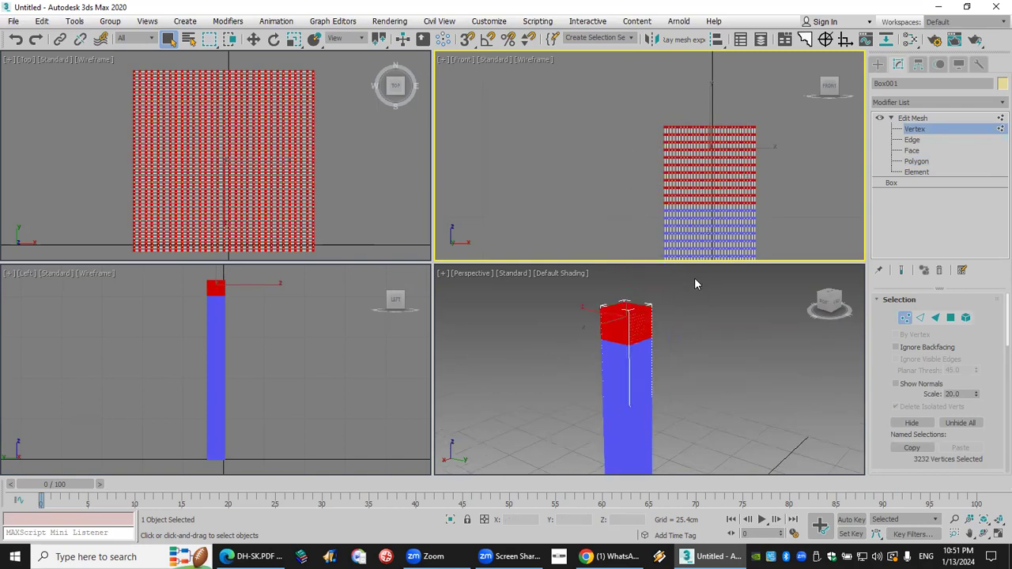
# Try a Spherify modifier on the selected upper vertices and undo it
pyautogui.click(930, 103)
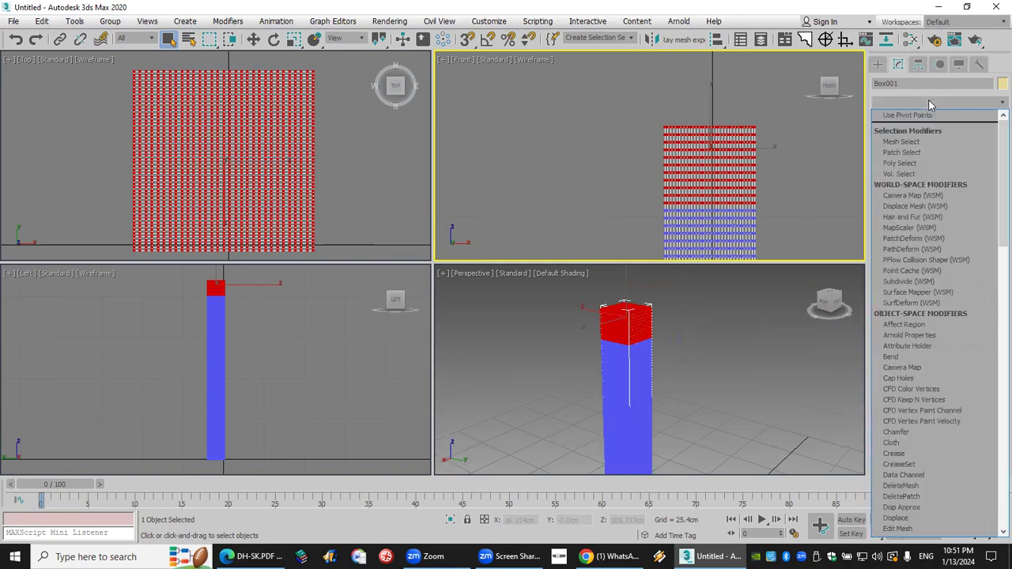
pyautogui.scroll(-3, 930, 105)
pyautogui.write('sp')
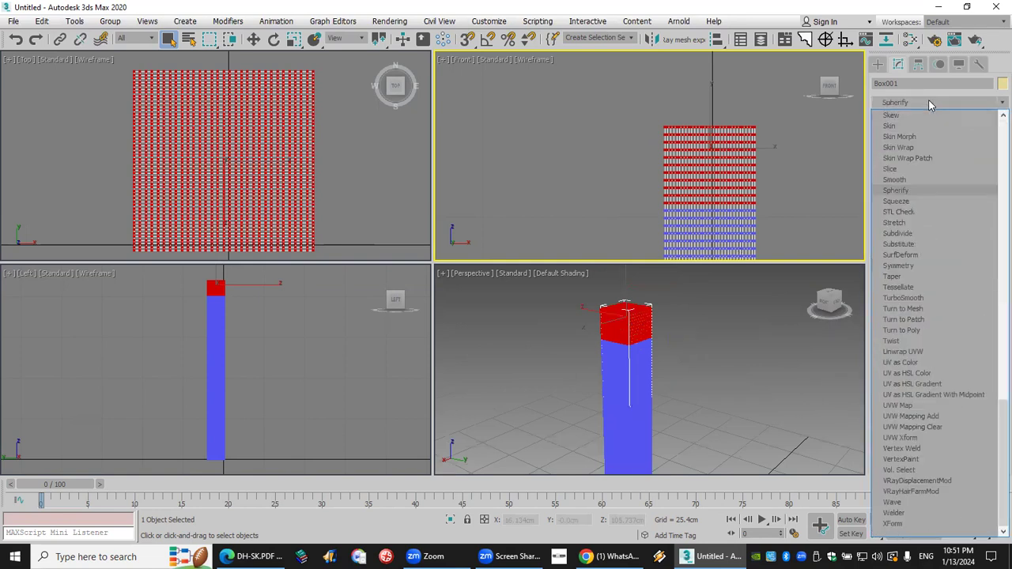
pyautogui.click(942, 186)
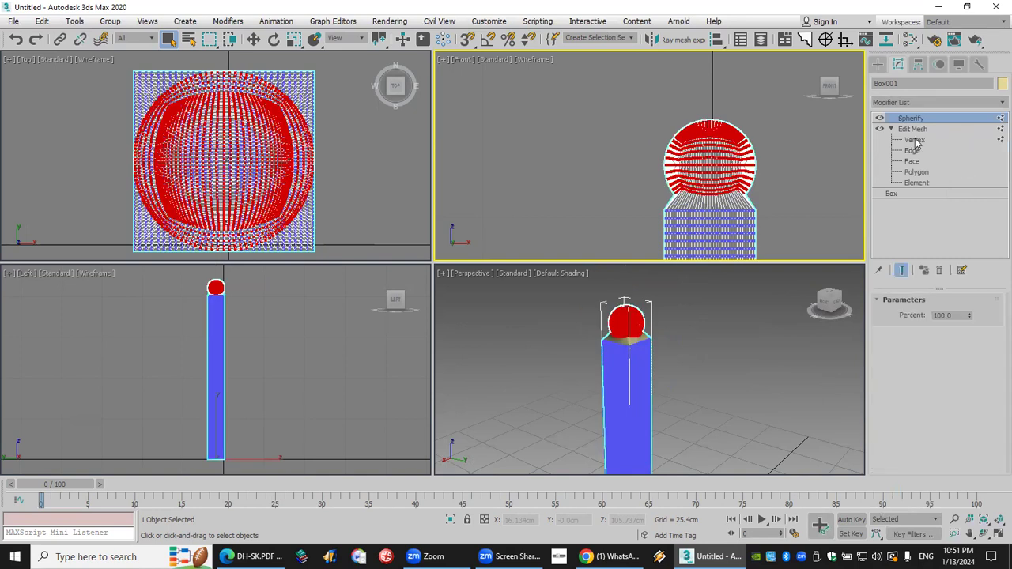
pyautogui.click(15, 39)
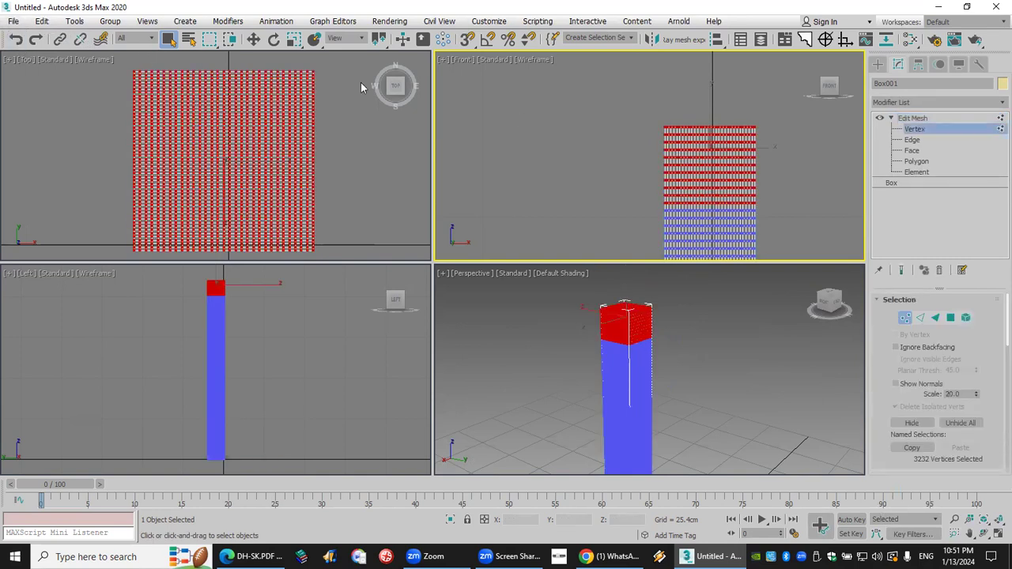
# Select a taller band of vertices at the column's upper end and apply a Spherify modifier to them
pyautogui.moveTo(617, 109); pyautogui.dragTo(784, 254)
pyautogui.click(951, 103)
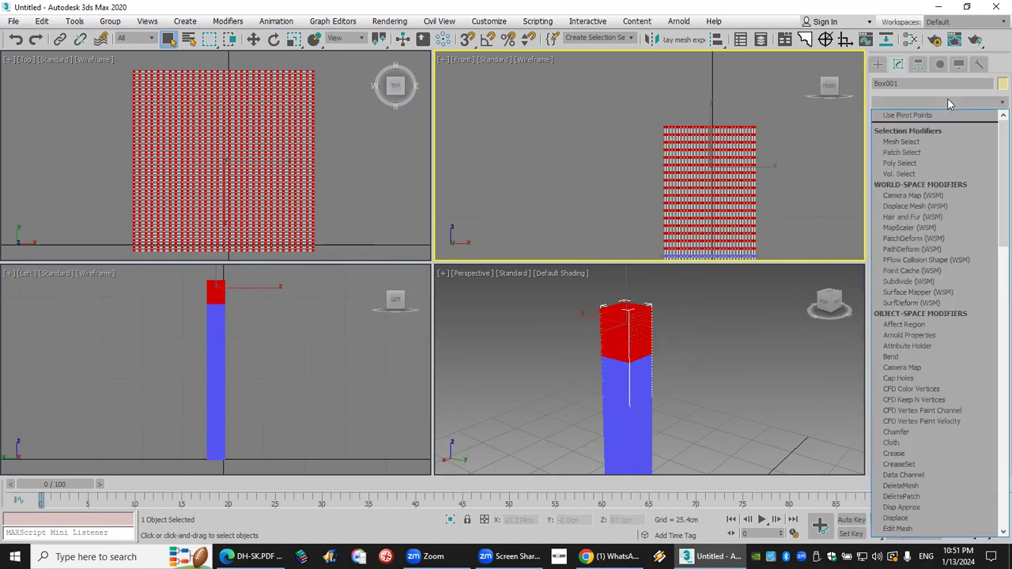
pyautogui.scroll(-15, 946, 154)
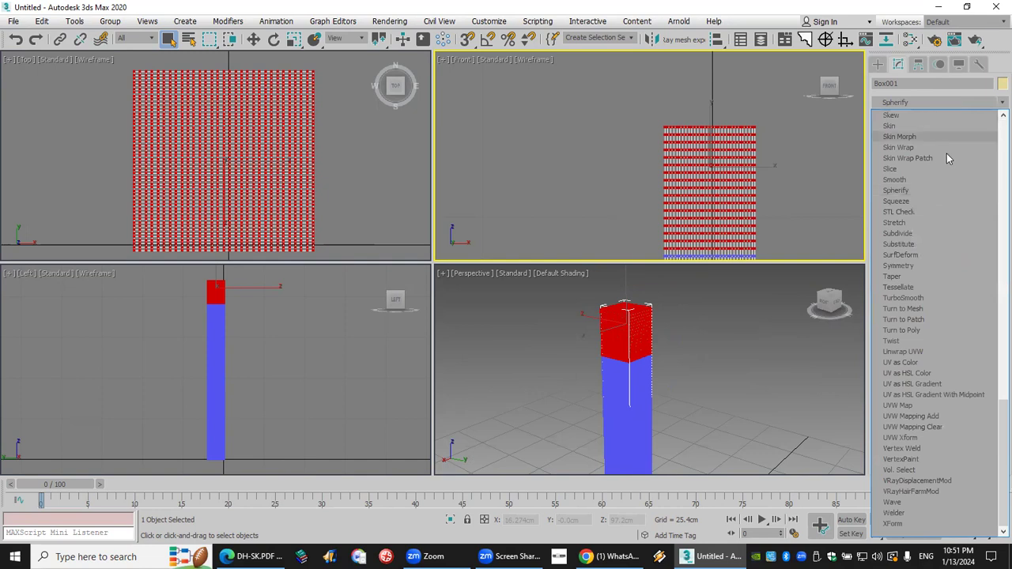
pyautogui.click(944, 191)
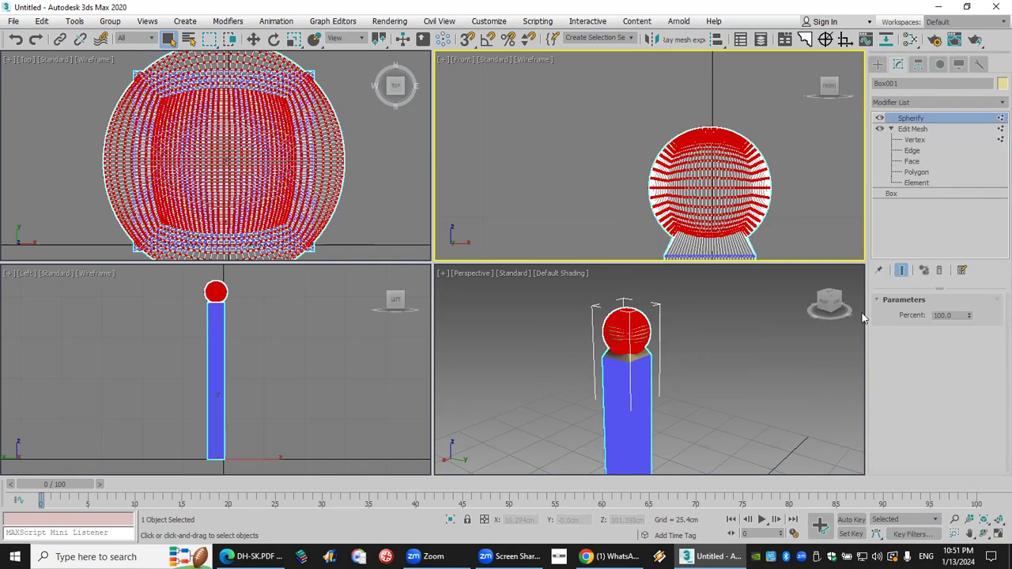
# Examine the column's spherified upper end in the Front and Perspective views with nothing selected
pyautogui.click(969, 534)
pyautogui.moveTo(718, 217); pyautogui.dragTo(643, 145)
pyautogui.scroll(-2, 651, 402)
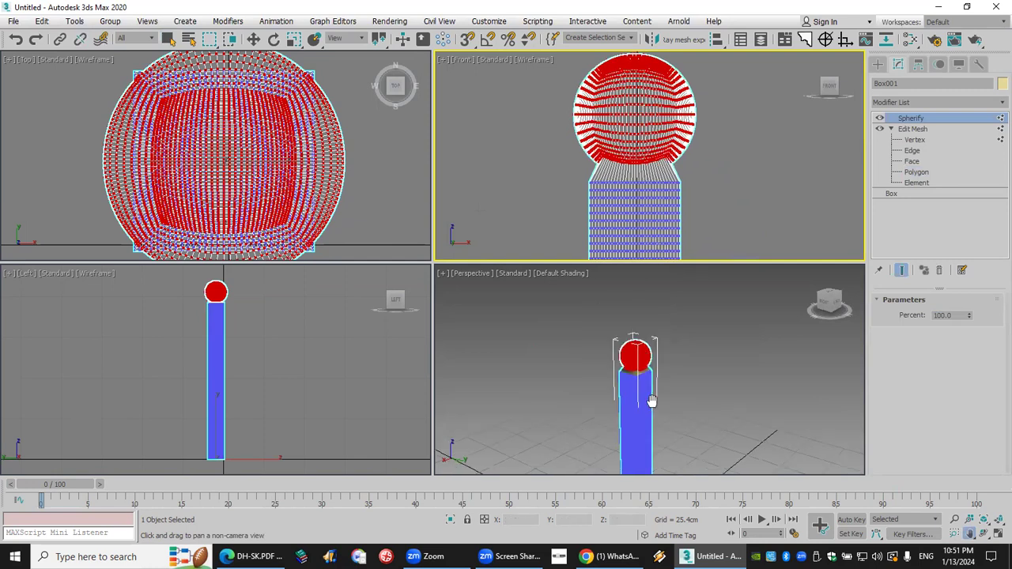
pyautogui.scroll(2, 619, 371)
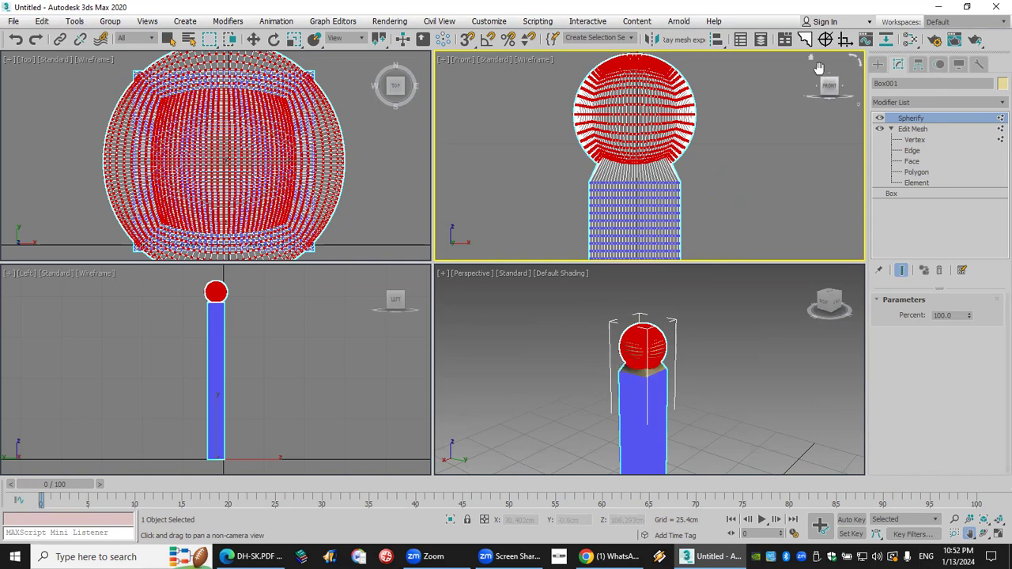
pyautogui.click(879, 64)
pyautogui.middleClick(736, 358)
pyautogui.press('Escape')
pyautogui.click(701, 275)
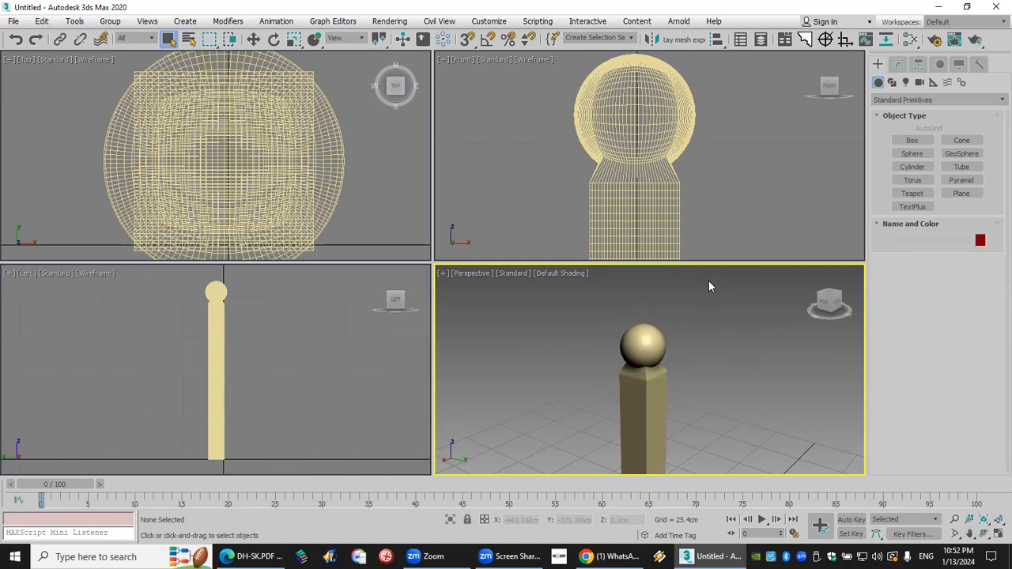
# Add a second Edit Mesh modifier to the column above its Spherify modifier
pyautogui.click(642, 387)
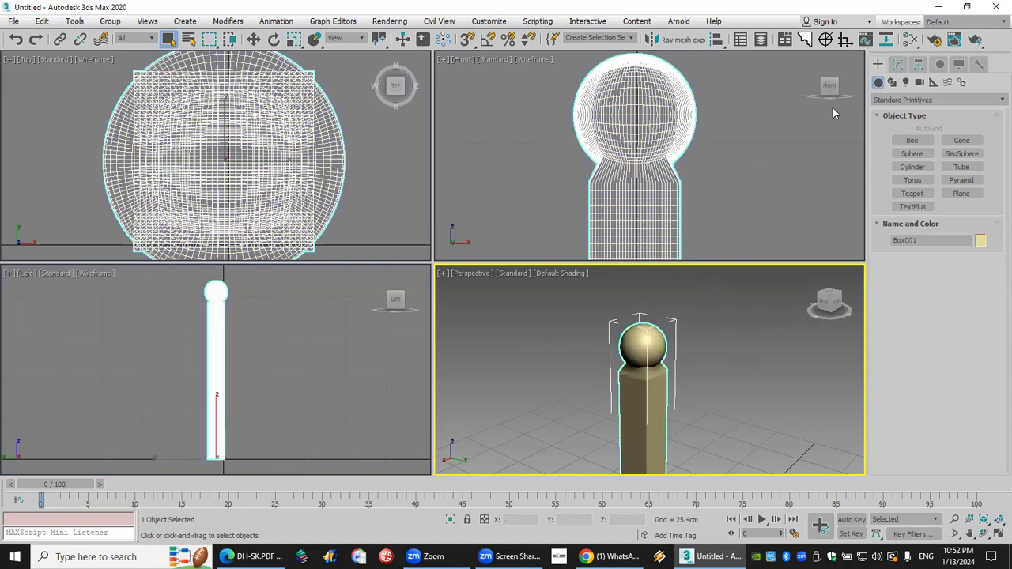
pyautogui.click(897, 64)
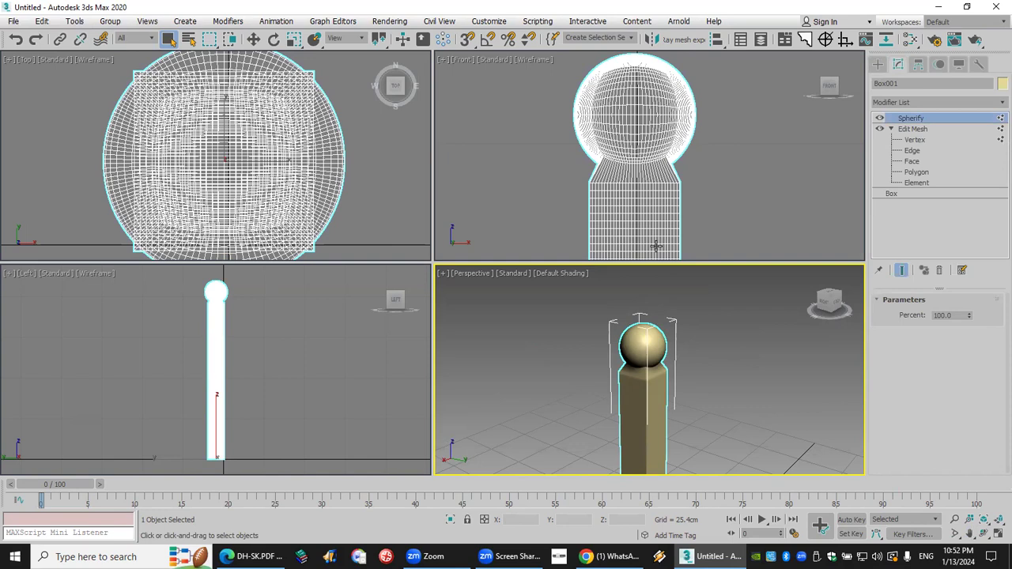
pyautogui.click(917, 103)
pyautogui.write('esh')
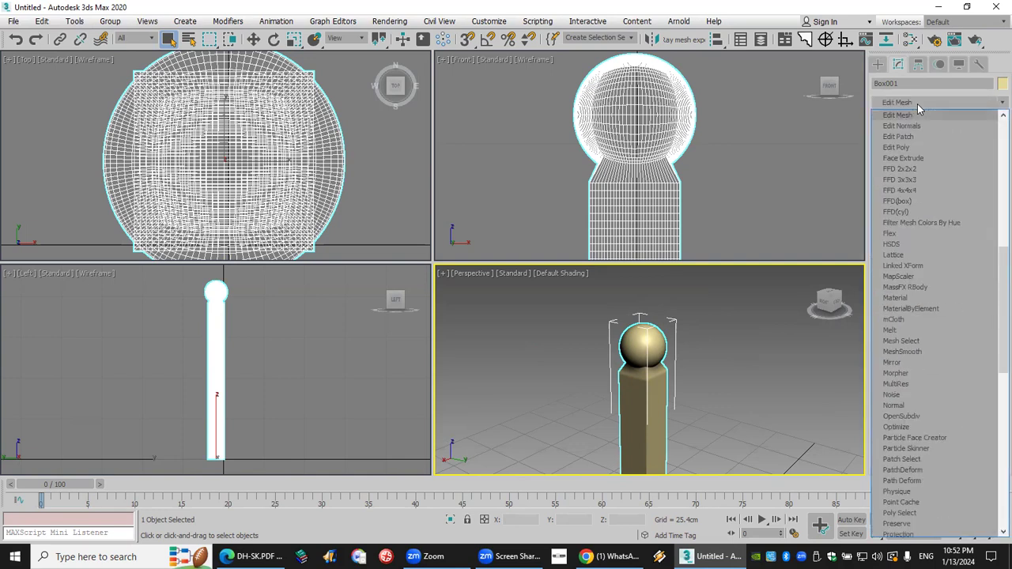
pyautogui.click(911, 113)
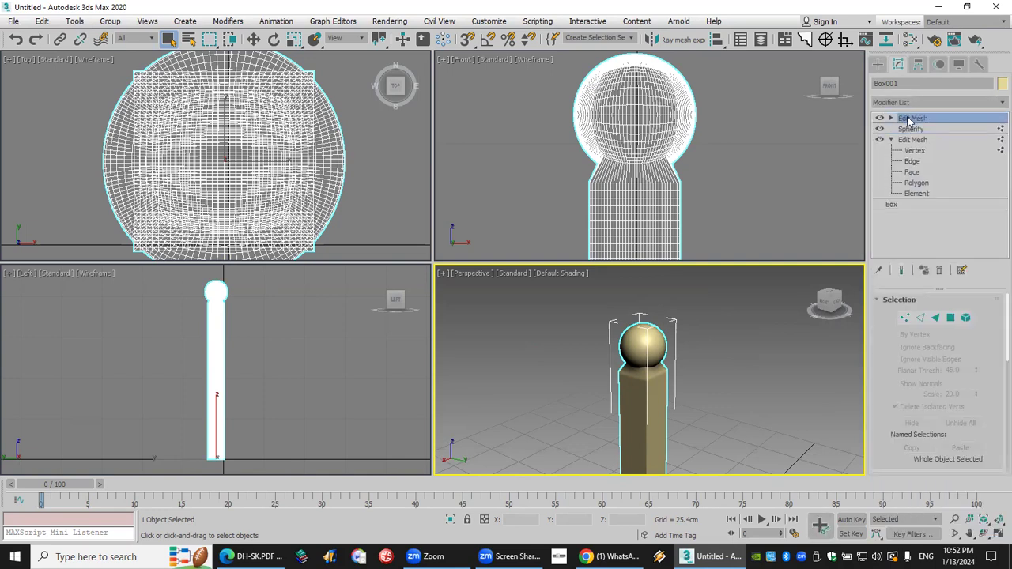
# Detach the vertices of the column's spherical upper end as a separate object with the default name
pyautogui.click(892, 117)
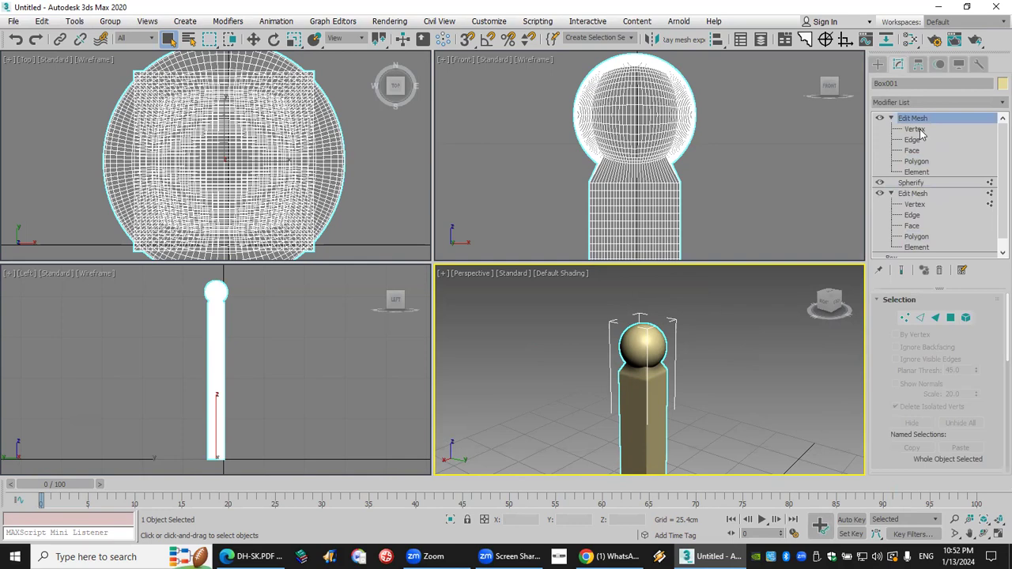
pyautogui.click(917, 130)
pyautogui.moveTo(883, 459); pyautogui.dragTo(887, 300)
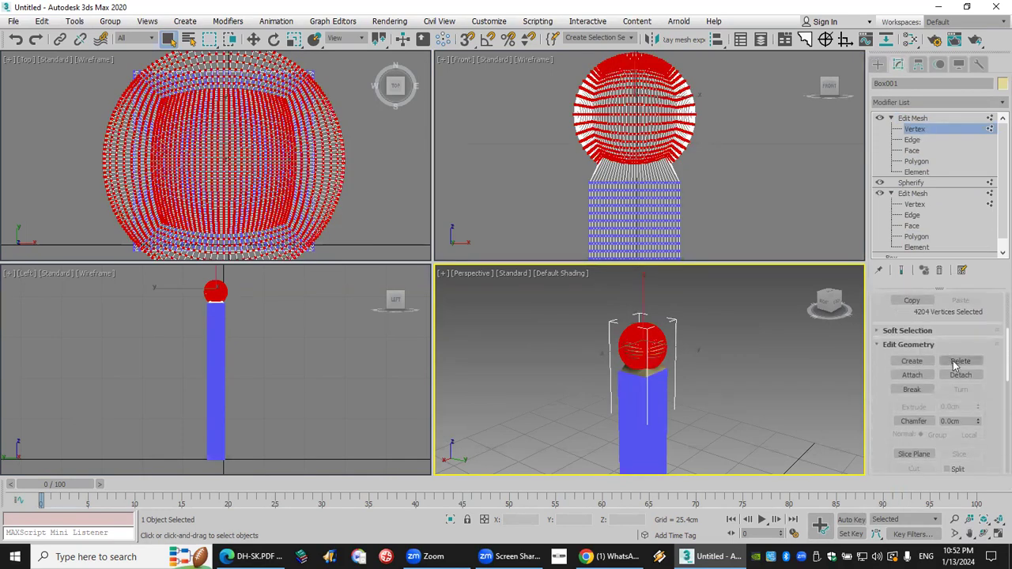
pyautogui.click(976, 380)
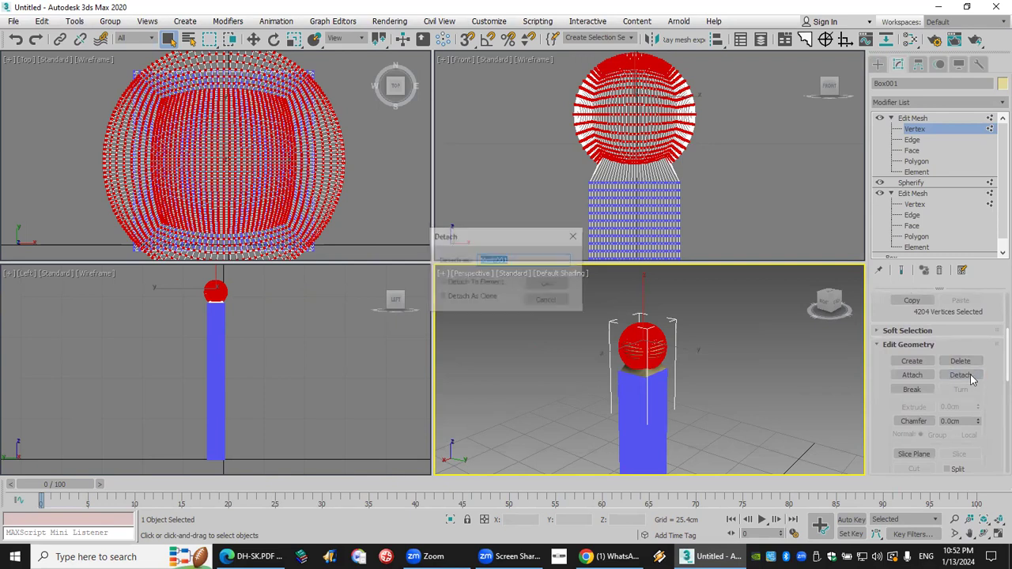
pyautogui.click(549, 290)
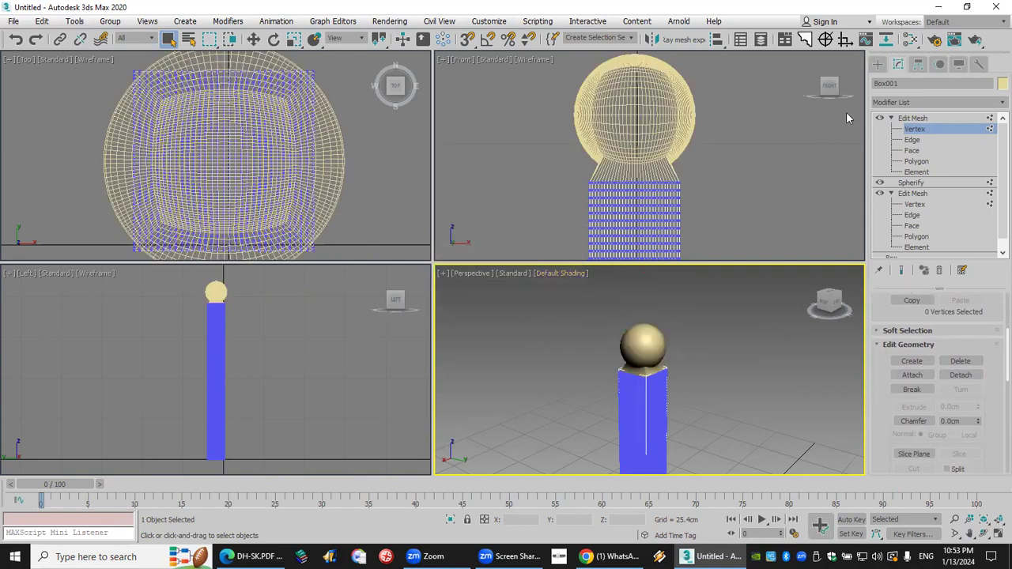
# Change the remaining column's object color to orange and deselect it
pyautogui.click(878, 64)
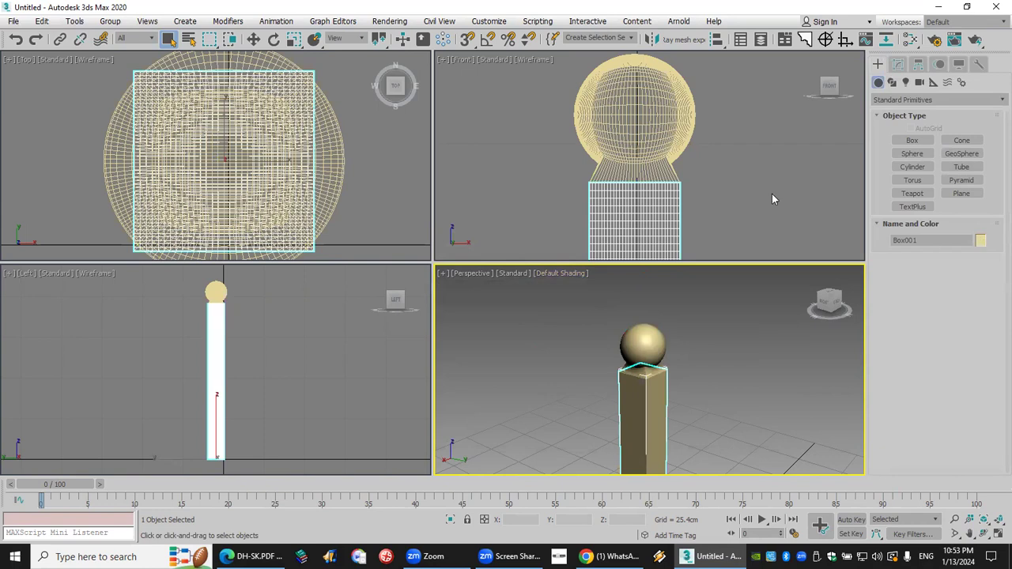
pyautogui.click(980, 240)
pyautogui.click(624, 138)
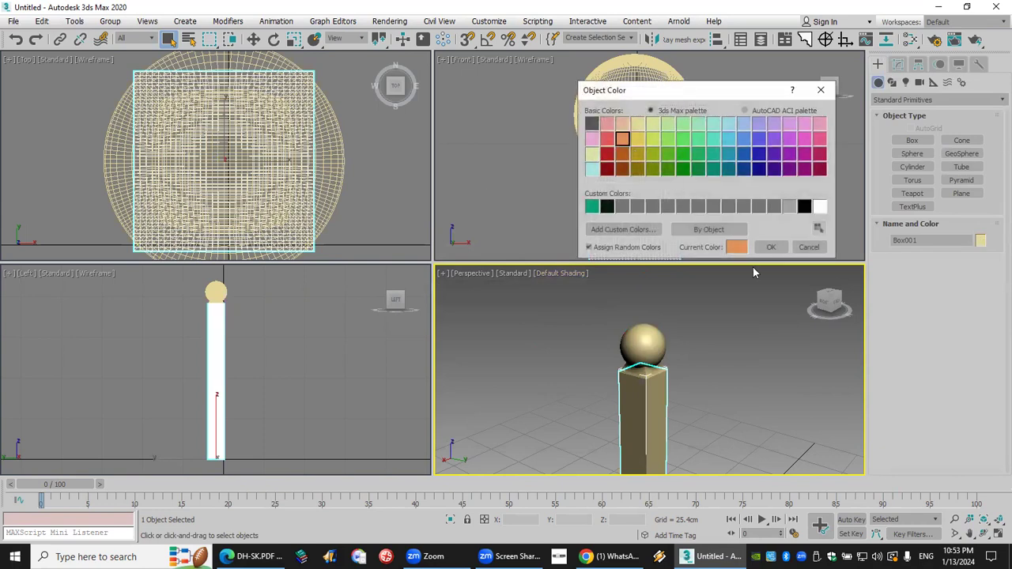
pyautogui.click(771, 247)
pyautogui.click(721, 310)
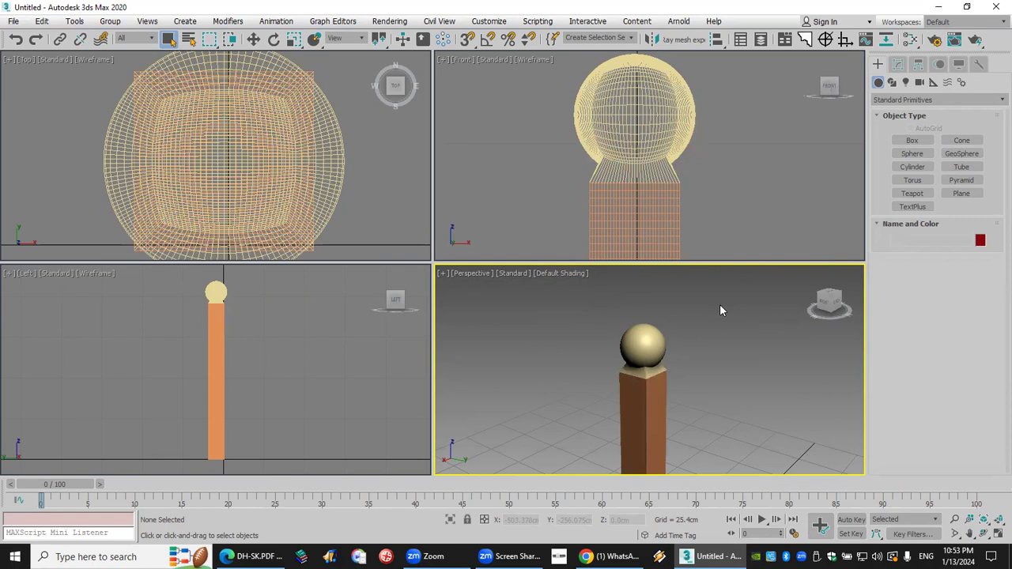
# Reset the scene without saving the current one
pyautogui.click(13, 21)
pyautogui.click(388, 167)
pyautogui.click(506, 300)
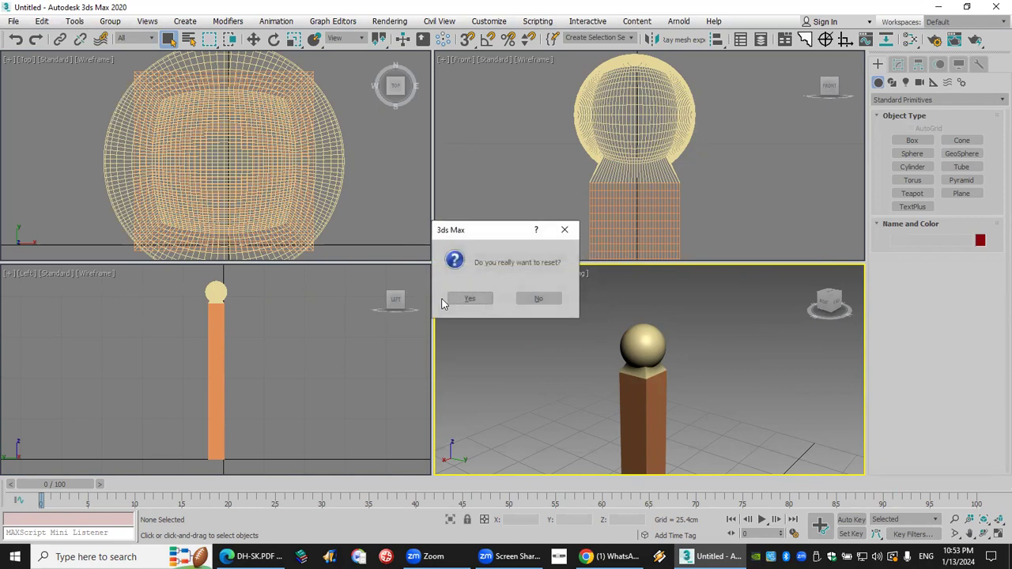
pyautogui.click(465, 298)
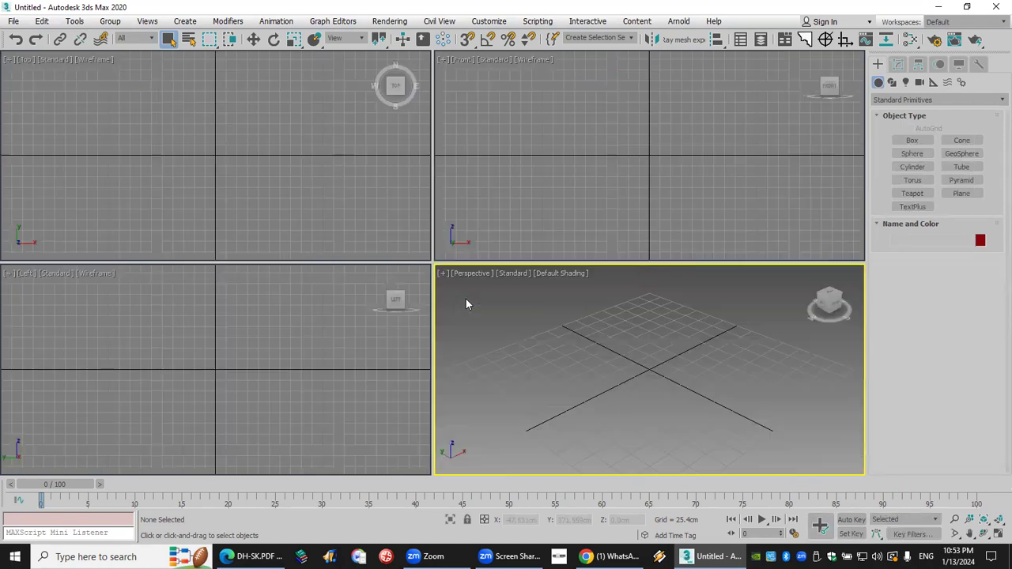
# Create a box at the origin with length 10 cm, width 10 cm and height 100 cm using exact entered values
pyautogui.click(913, 140)
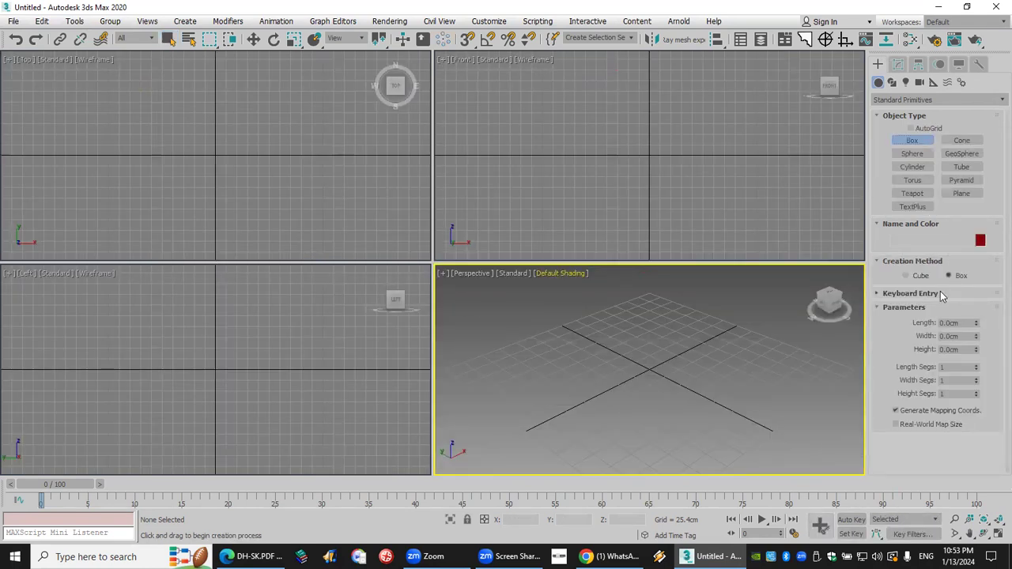
pyautogui.click(943, 354)
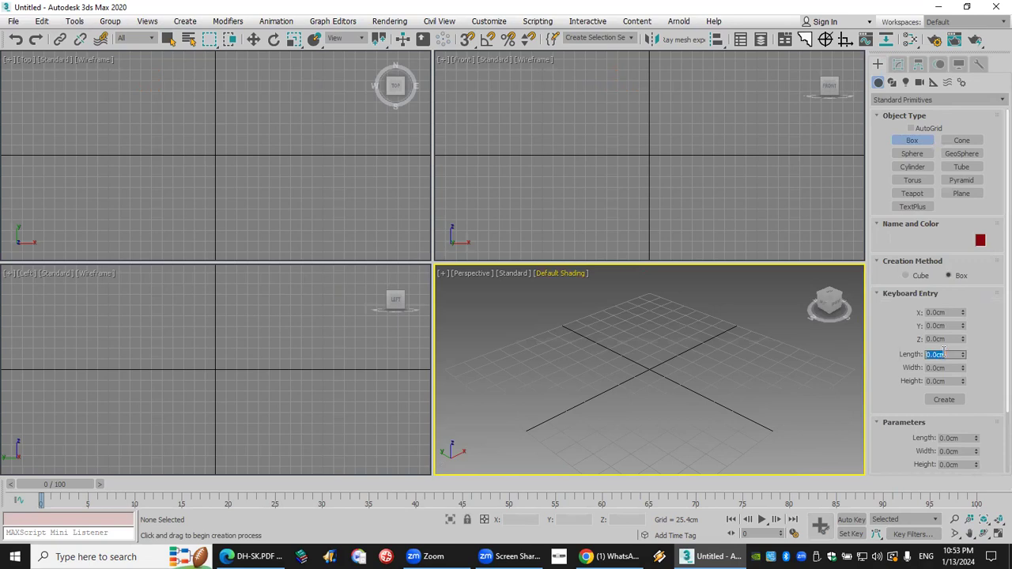
pyautogui.write('10')
pyautogui.click(955, 369)
pyautogui.write('10')
pyautogui.click(948, 382)
pyautogui.write('100')
pyautogui.click(948, 401)
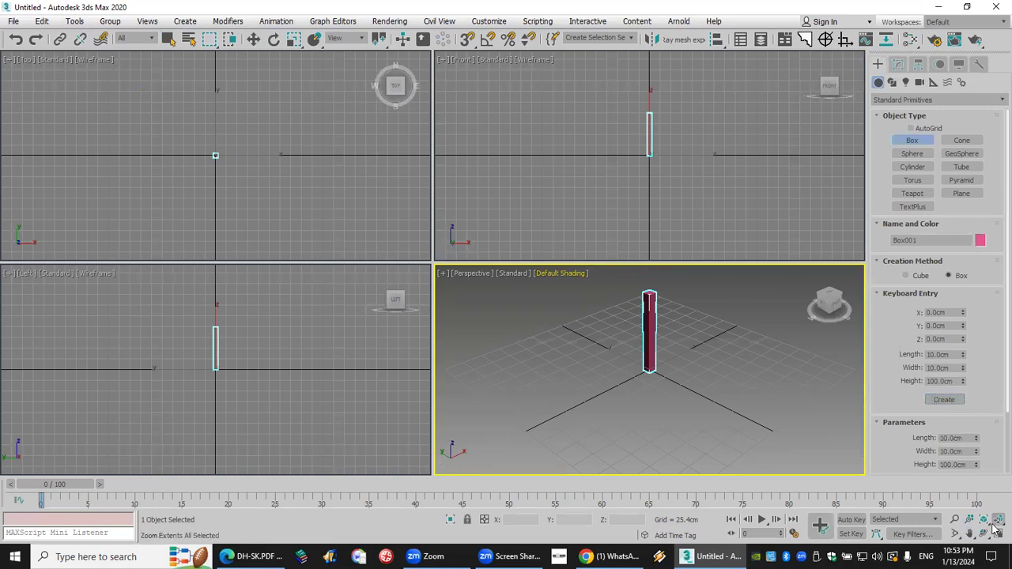
# Subdivide the box with 43 length, 16 width and 102 height segments
pyautogui.moveTo(977, 475); pyautogui.dragTo(977, 389)
pyautogui.moveTo(975, 429); pyautogui.dragTo(971, 394)
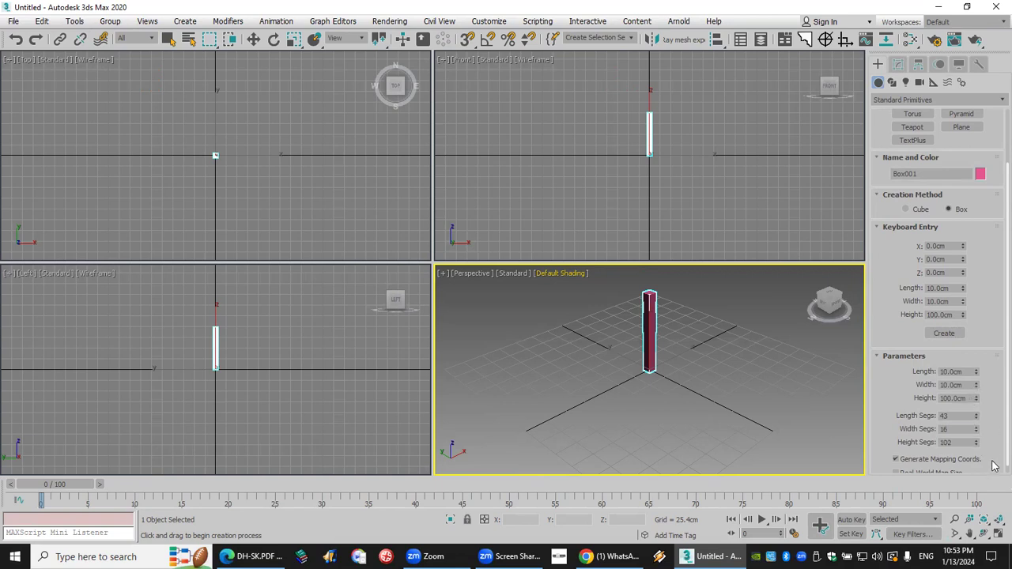
pyautogui.click(999, 519)
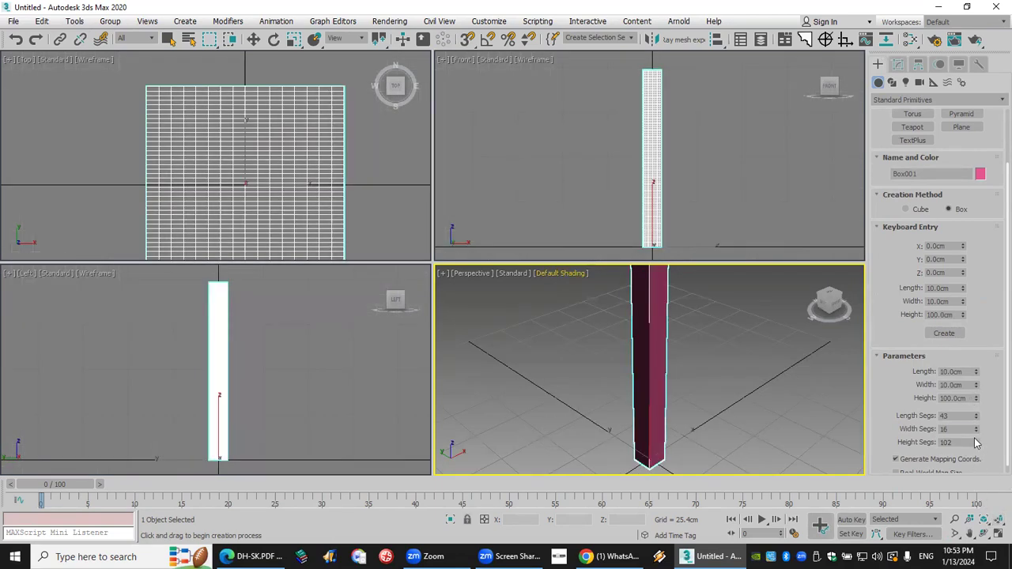
# Add an Edit Mesh modifier to the column and select a horizontal band of vertices in its upper part, below the end
pyautogui.click(900, 65)
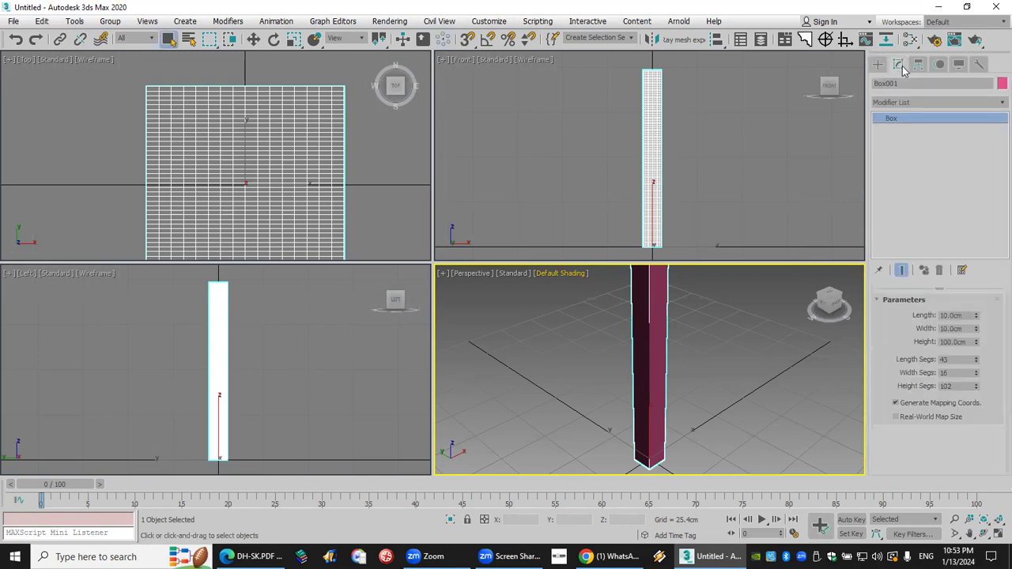
pyautogui.click(912, 101)
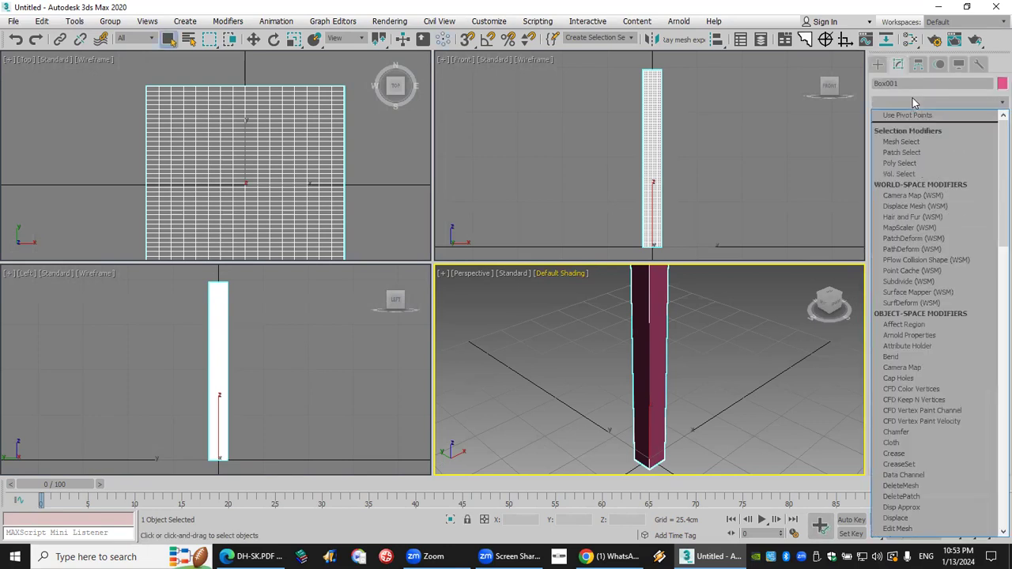
pyautogui.press('e')
pyautogui.click(909, 116)
pyautogui.click(890, 118)
pyautogui.click(915, 129)
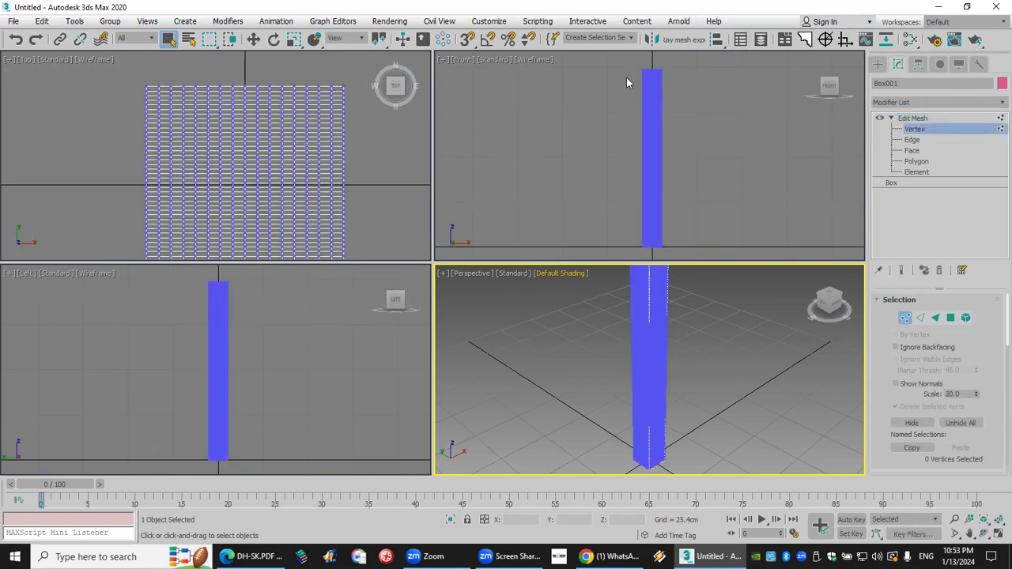
pyautogui.click(625, 100)
pyautogui.moveTo(676, 140); pyautogui.dragTo(677, 138)
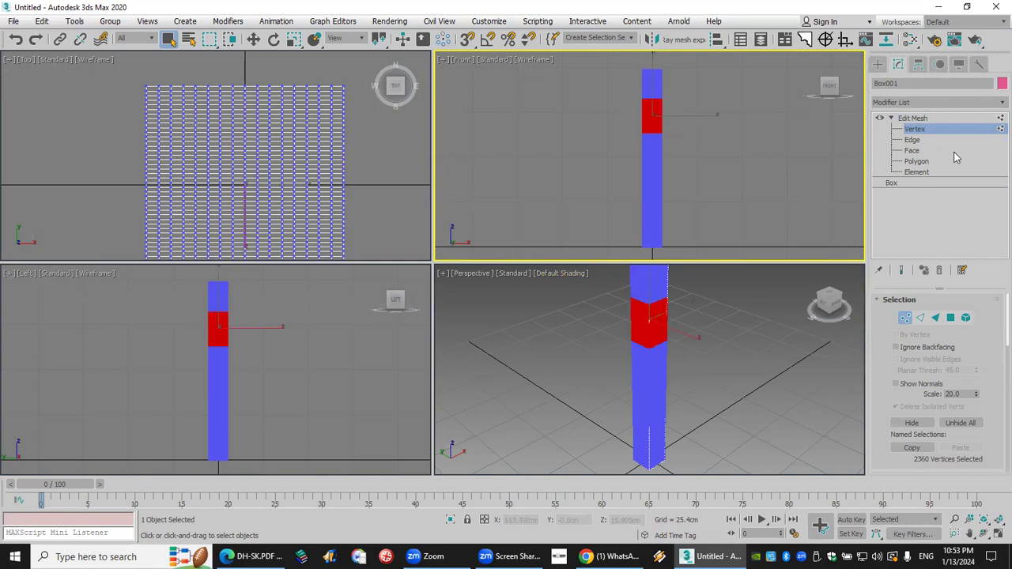
# Apply a Spherify modifier to the selected vertex band of the column
pyautogui.click(965, 103)
pyautogui.scroll(-20, 963, 142)
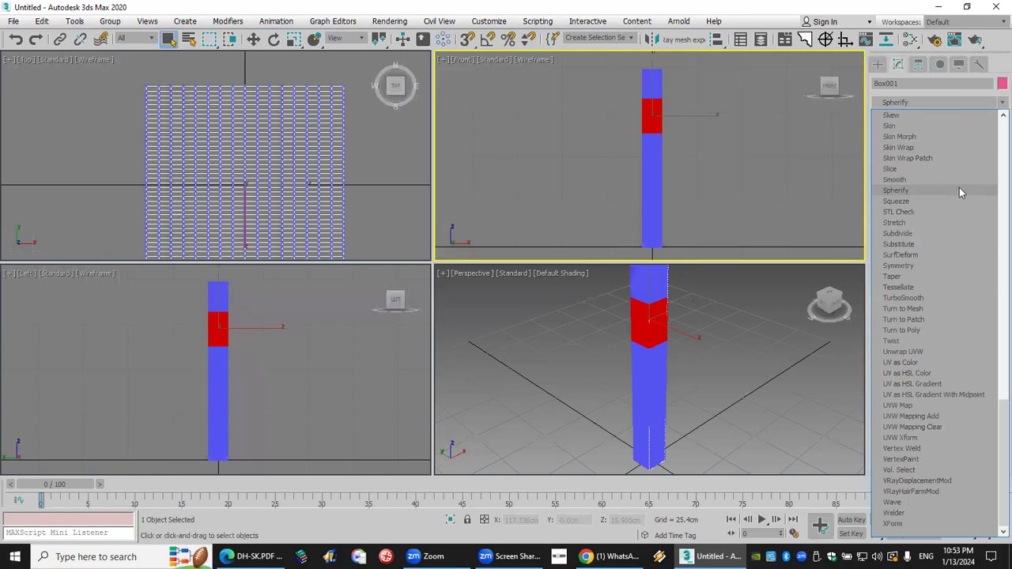
pyautogui.click(959, 190)
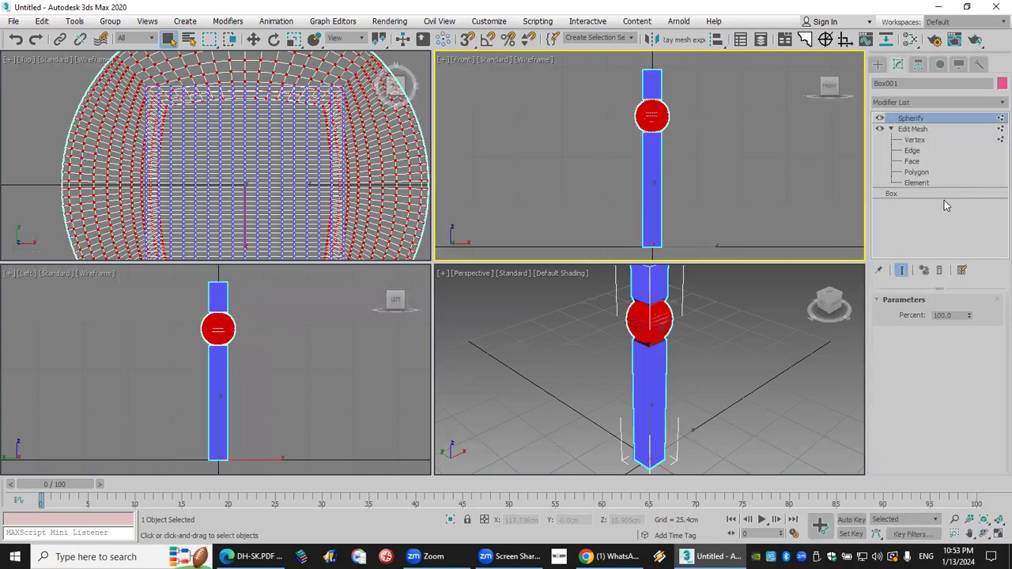
pyautogui.scroll(5, 684, 299)
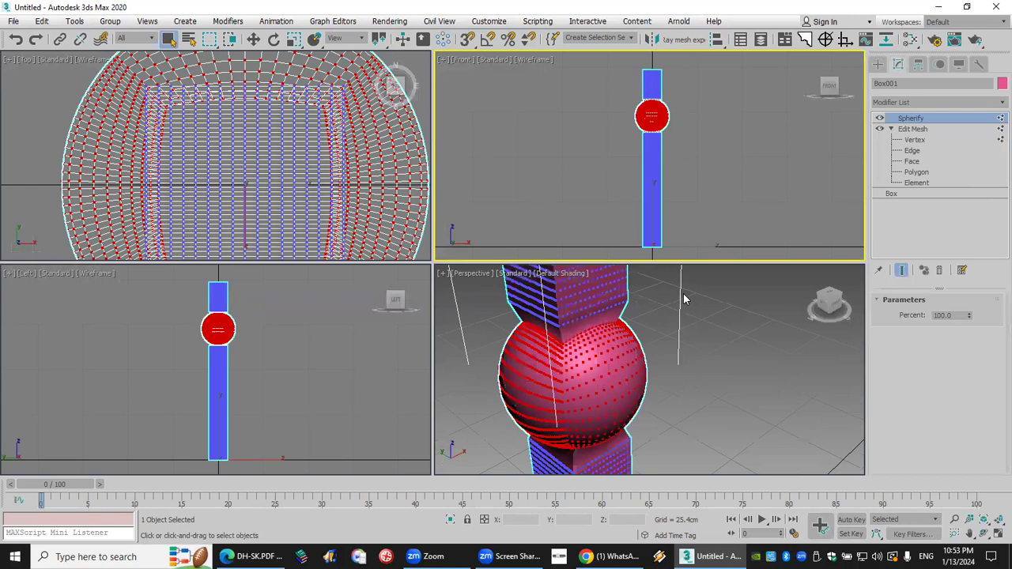
pyautogui.scroll(-3, 685, 298)
# Add a second Edit Mesh modifier above Spherify and activate its Vertex sub-object level
pyautogui.click(966, 103)
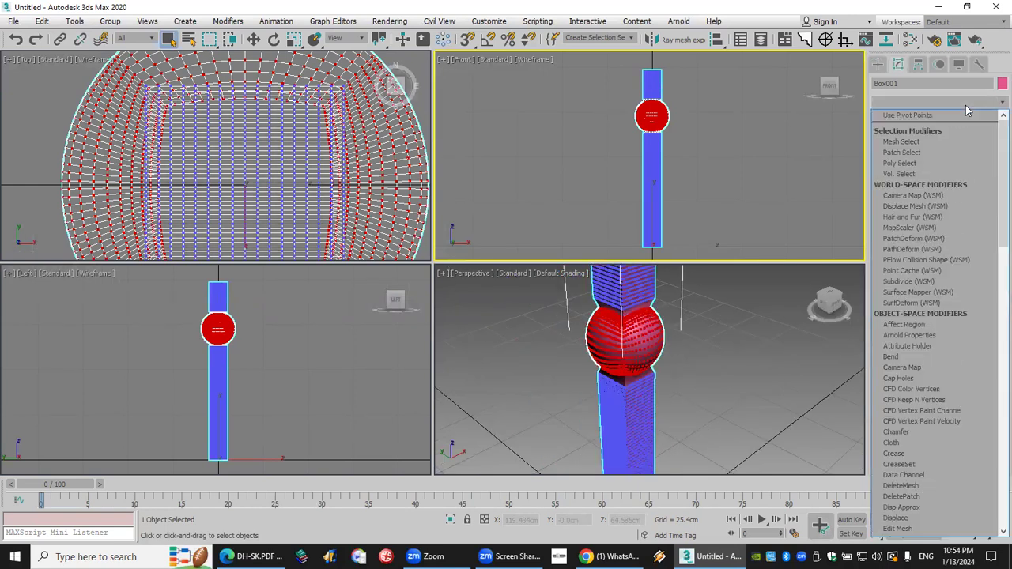
pyautogui.click(966, 109)
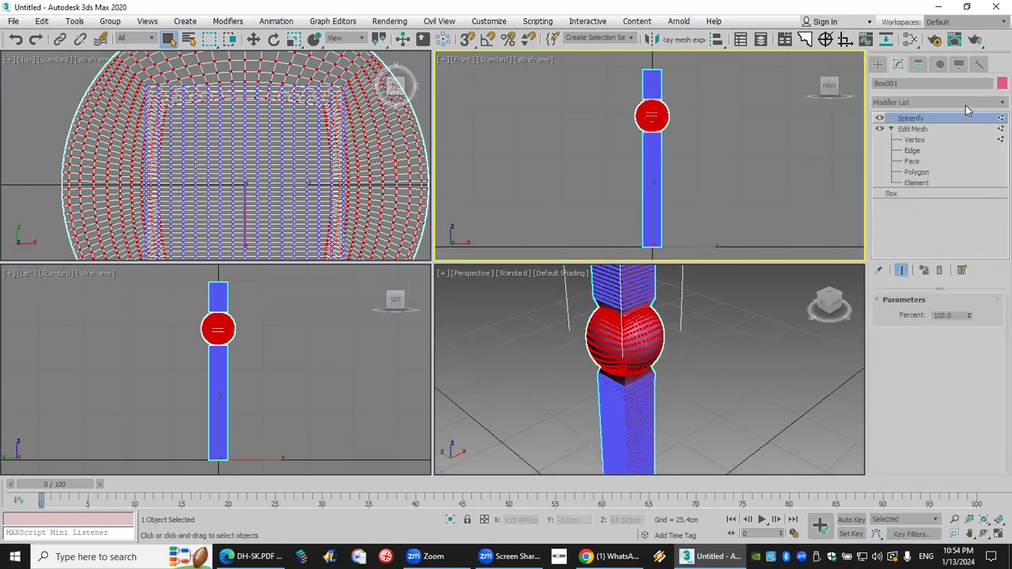
pyautogui.click(914, 140)
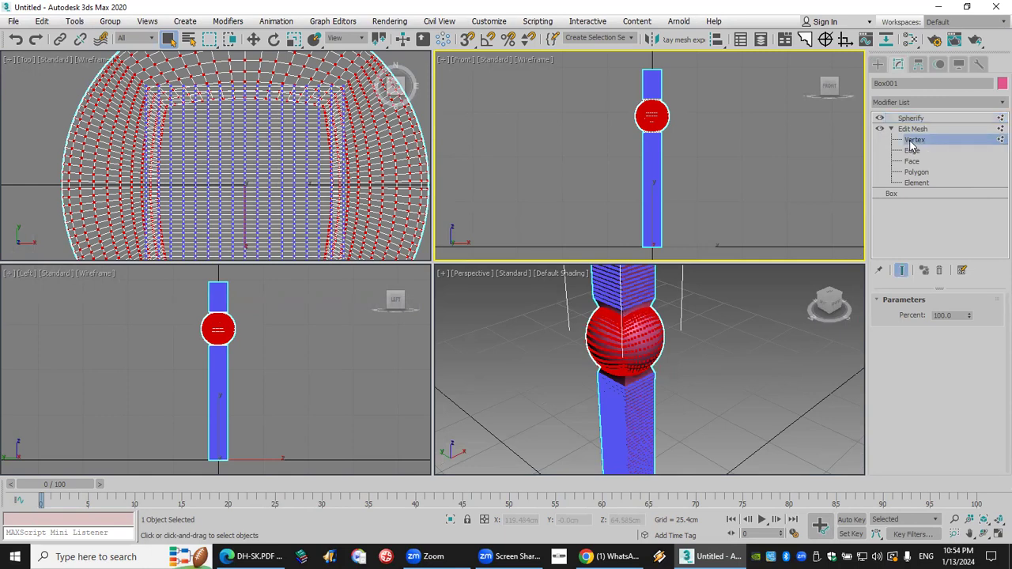
pyautogui.click(911, 118)
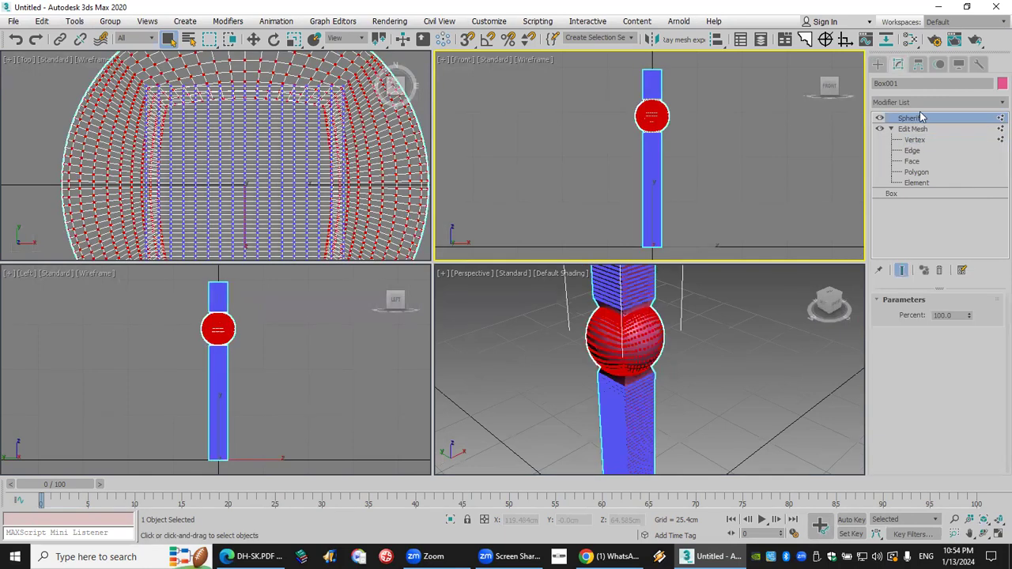
pyautogui.click(925, 106)
pyautogui.press('e')
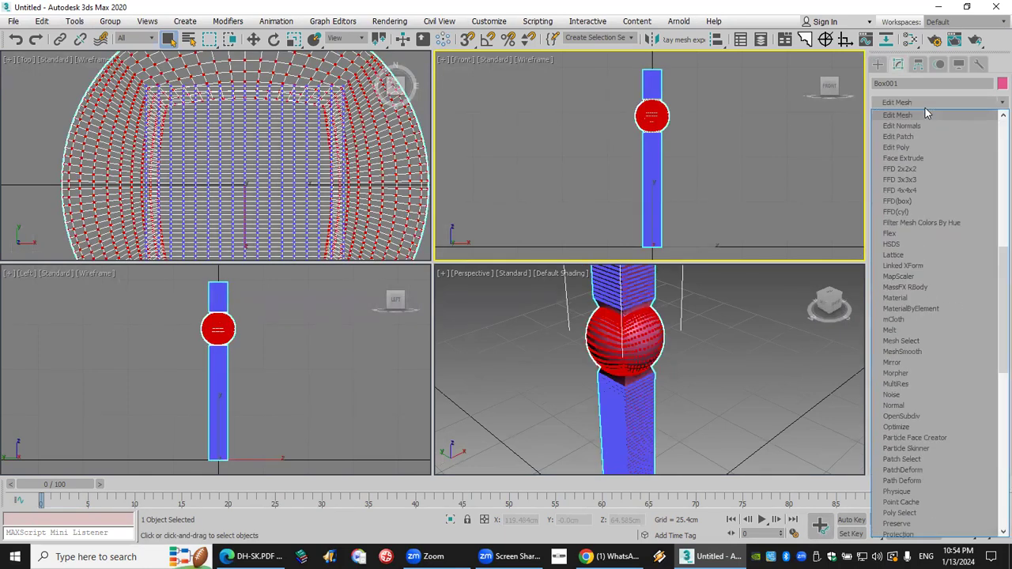
pyautogui.click(923, 116)
pyautogui.click(891, 118)
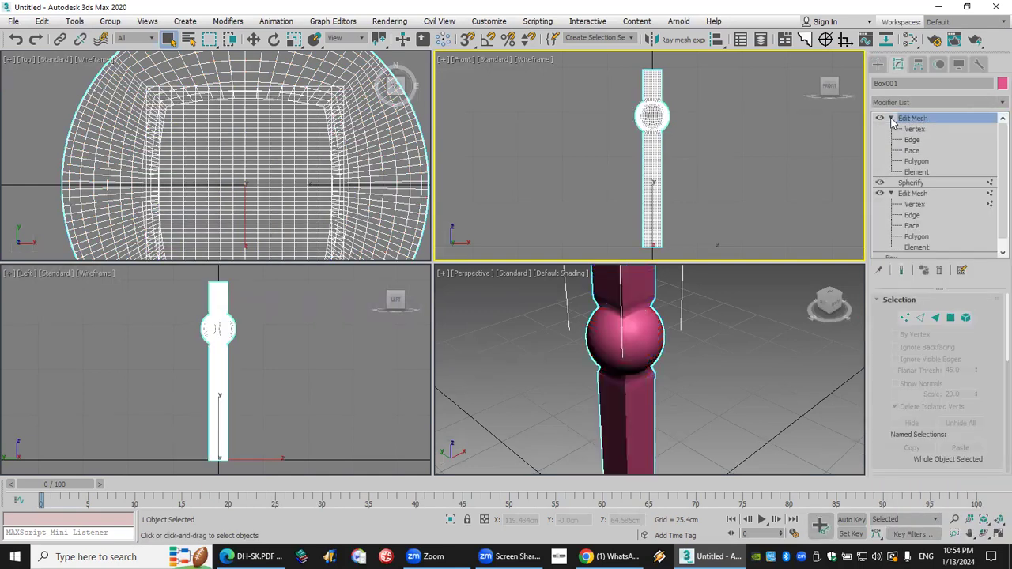
pyautogui.click(917, 129)
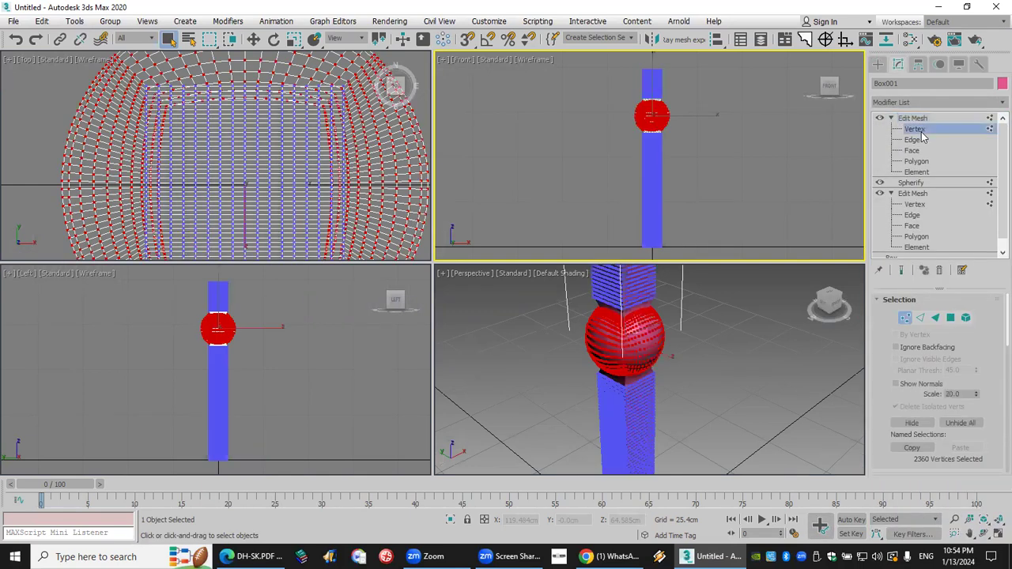
# Detach the spherical band's vertices as a separate object with the default name and deselect everything
pyautogui.moveTo(880, 389); pyautogui.dragTo(906, 206)
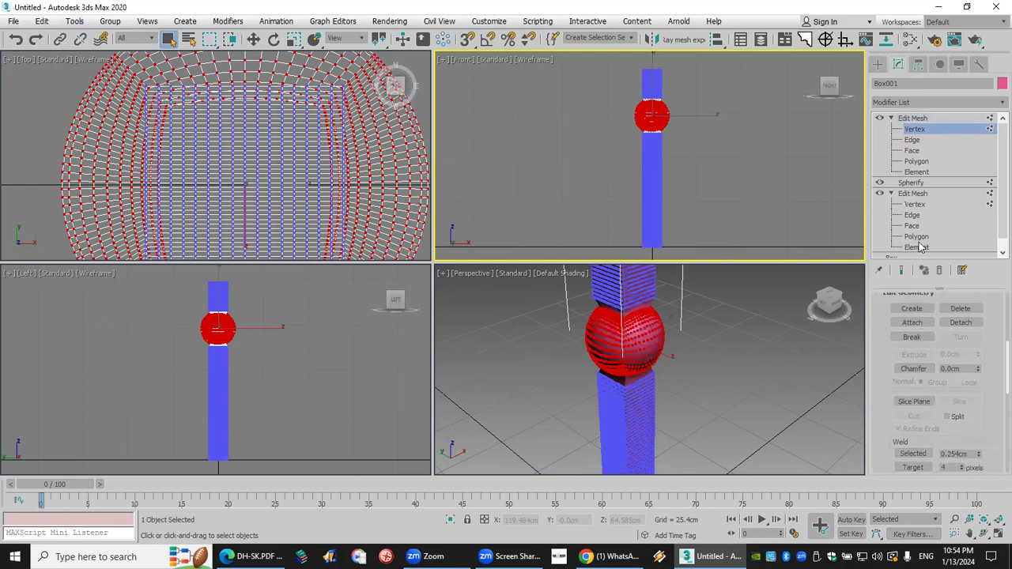
pyautogui.click(960, 322)
pyautogui.click(546, 282)
pyautogui.click(757, 315)
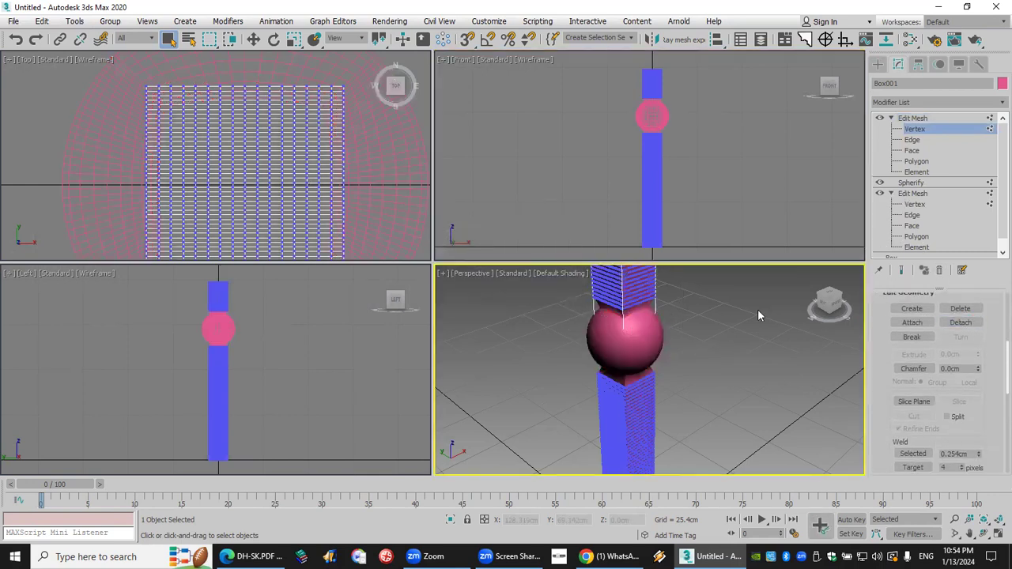
pyautogui.click(877, 63)
pyautogui.click(743, 291)
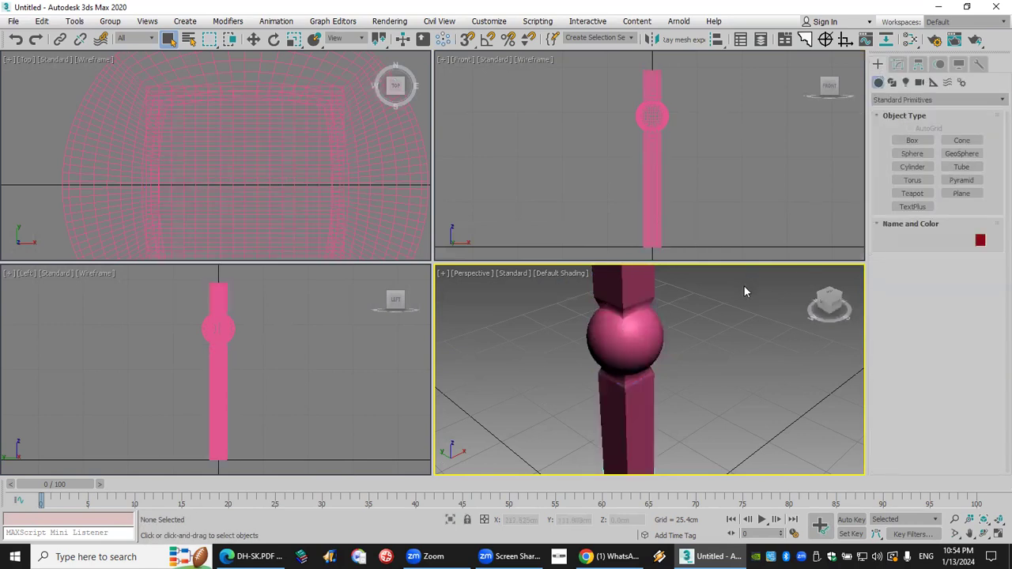
# Select the detached ball and the remaining column in turn to inspect the separate pieces, ending with a close look at the ball
pyautogui.click(631, 326)
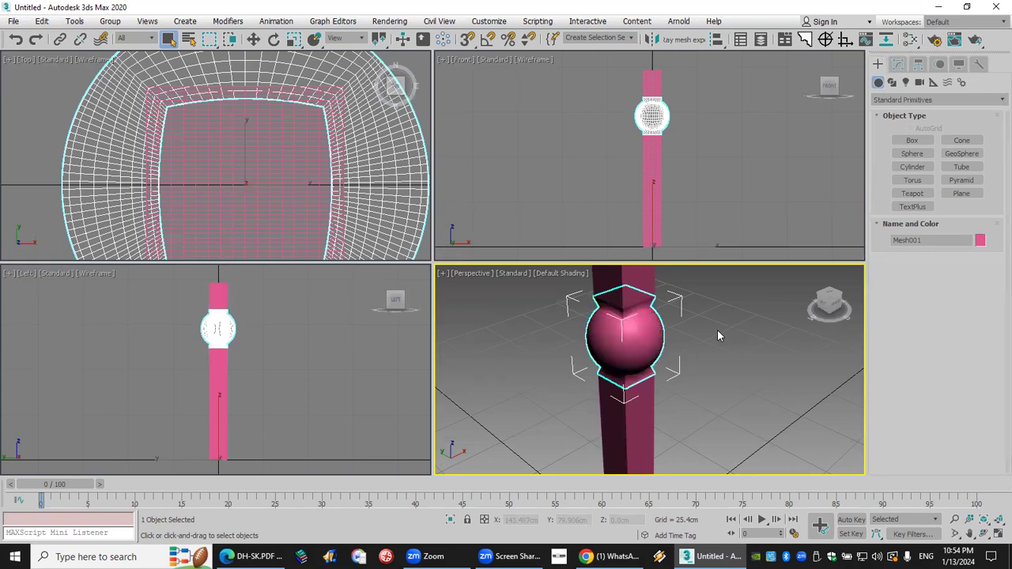
pyautogui.click(632, 408)
pyautogui.click(898, 65)
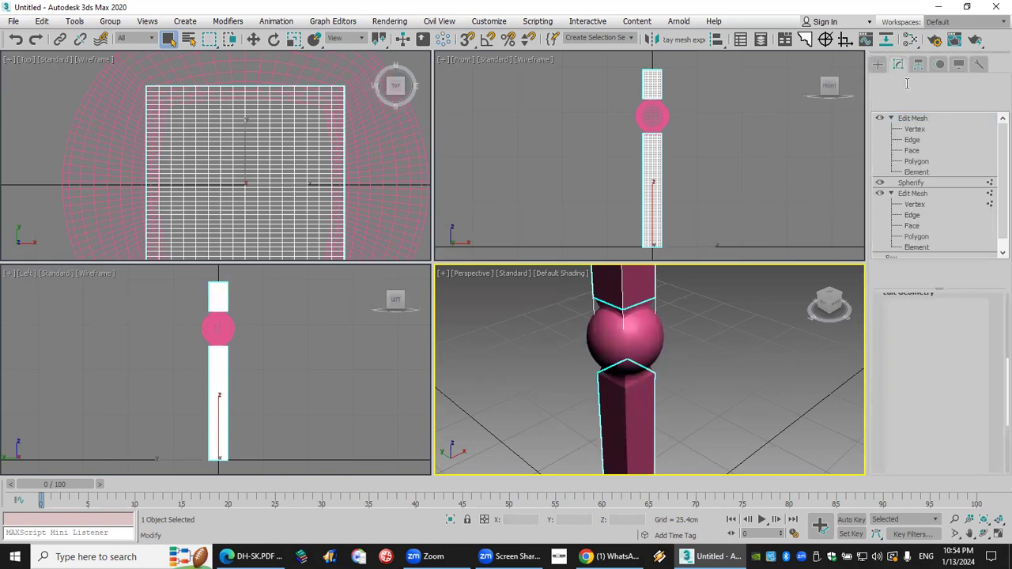
pyautogui.click(652, 117)
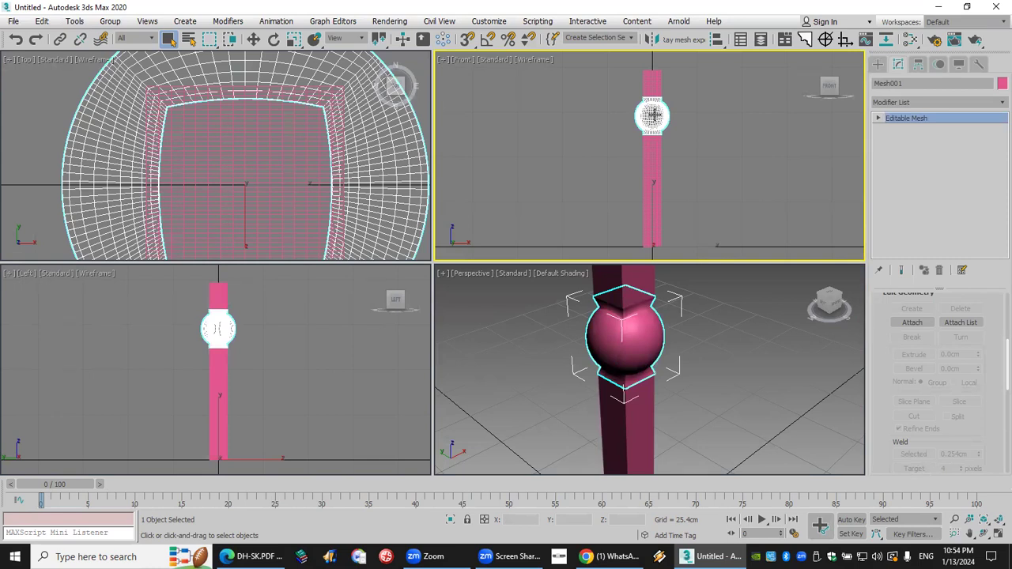
pyautogui.press('z')
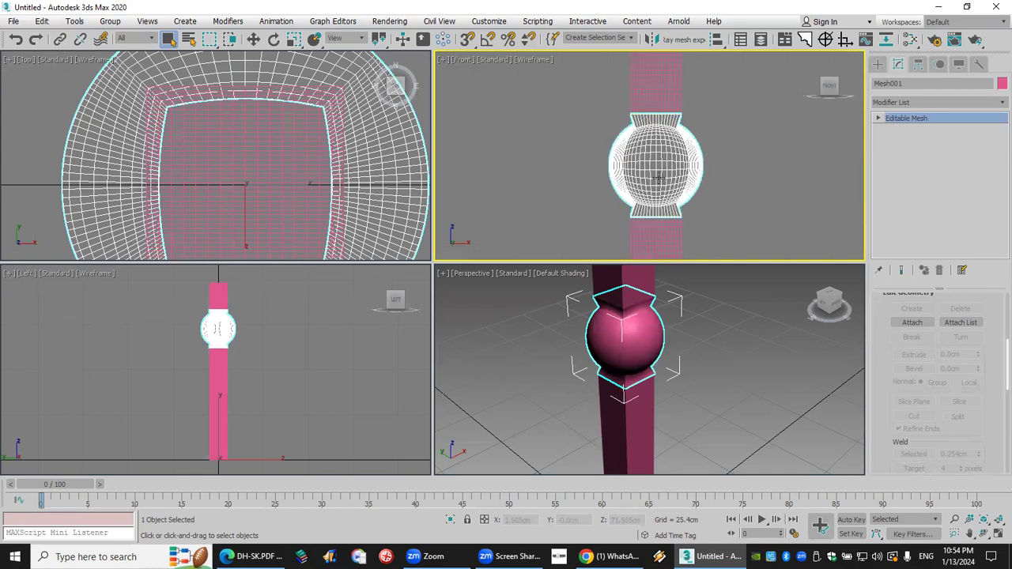
pyautogui.scroll(2, 612, 284)
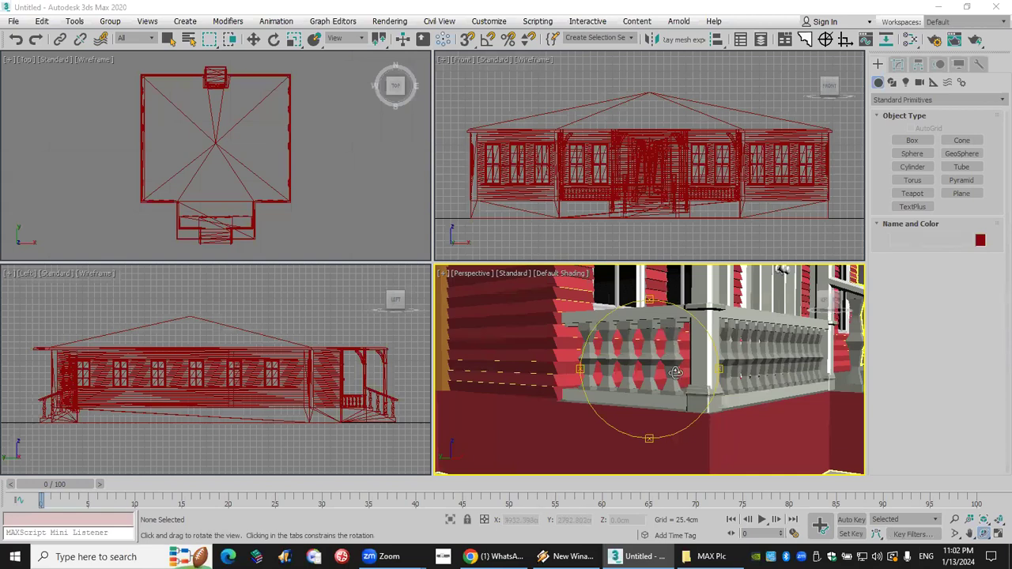
# Reset the scene containing the house model without saving its changes
pyautogui.moveTo(674, 345); pyautogui.dragTo(637, 313)
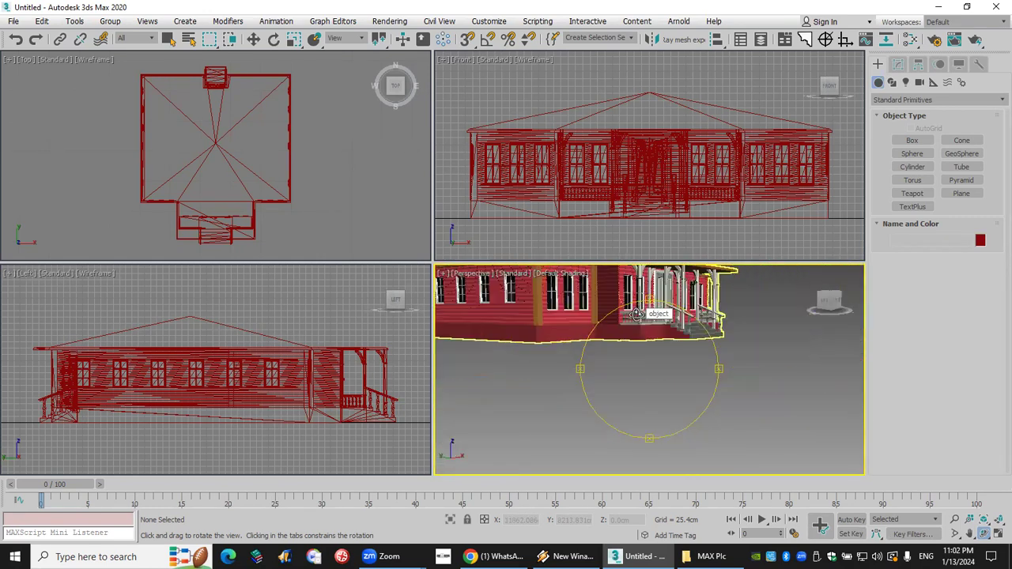
pyautogui.click(15, 22)
pyautogui.click(28, 57)
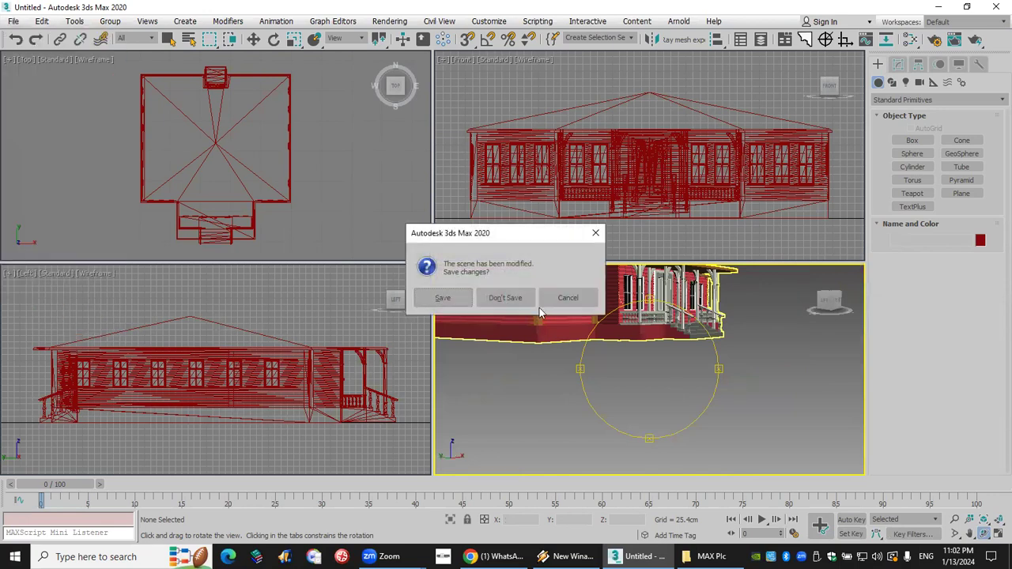
pyautogui.click(506, 298)
pyautogui.click(469, 296)
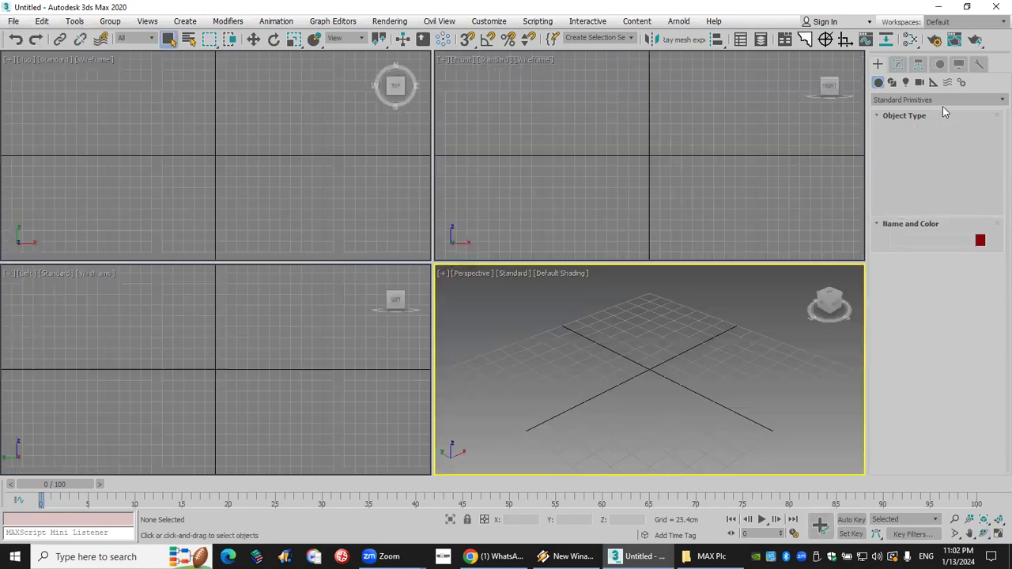
# Create a free Hose extended primitive near the origin with a height of about 146 cm
pyautogui.click(941, 101)
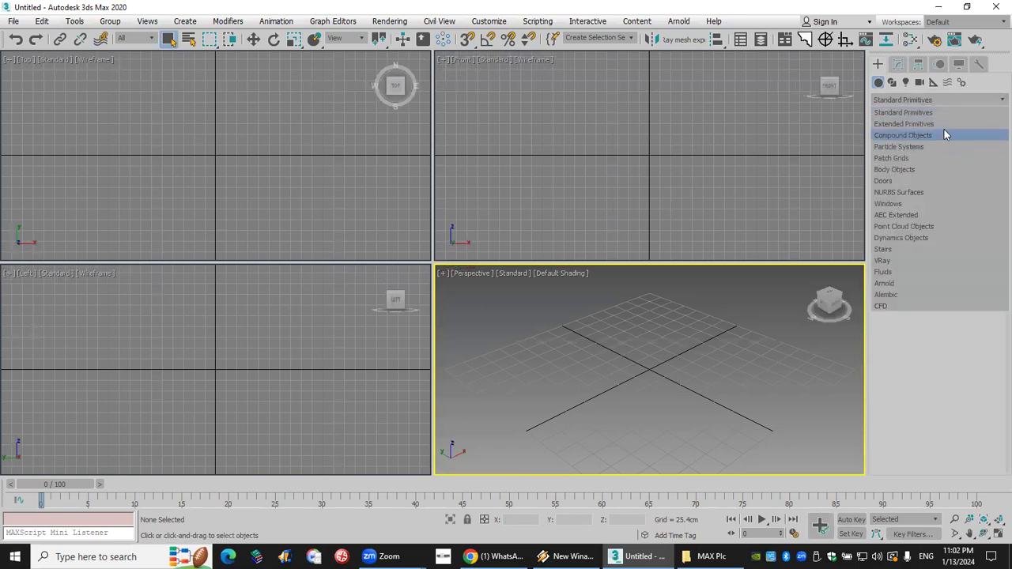
pyautogui.click(942, 125)
pyautogui.click(961, 206)
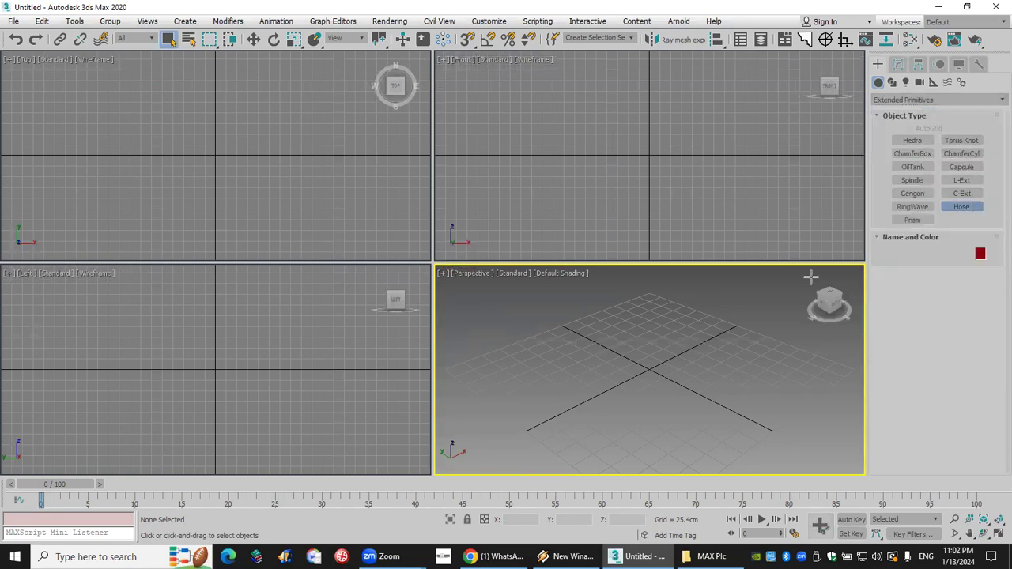
pyautogui.moveTo(644, 368); pyautogui.dragTo(646, 370)
pyautogui.click(646, 369)
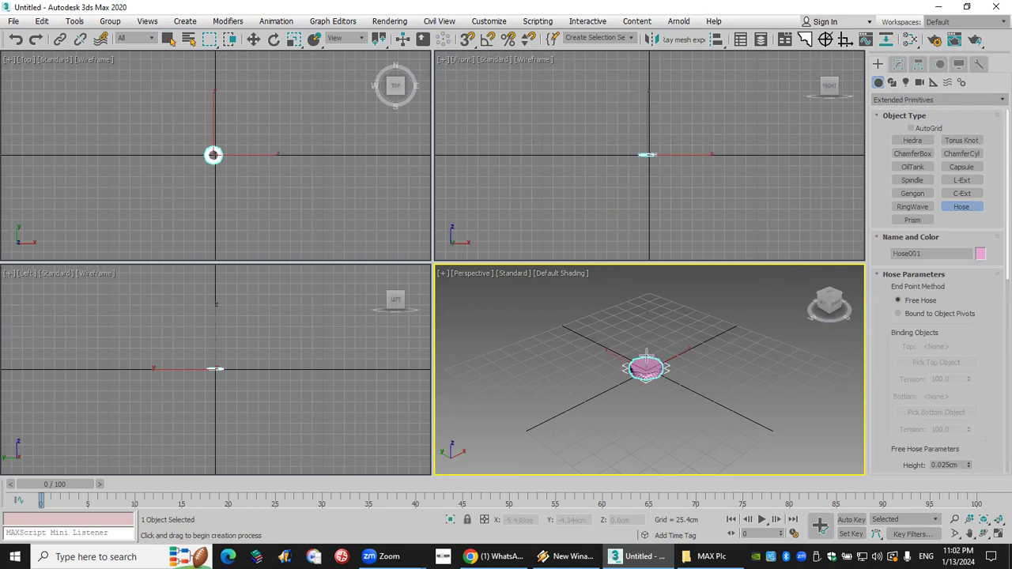
pyautogui.click(644, 269)
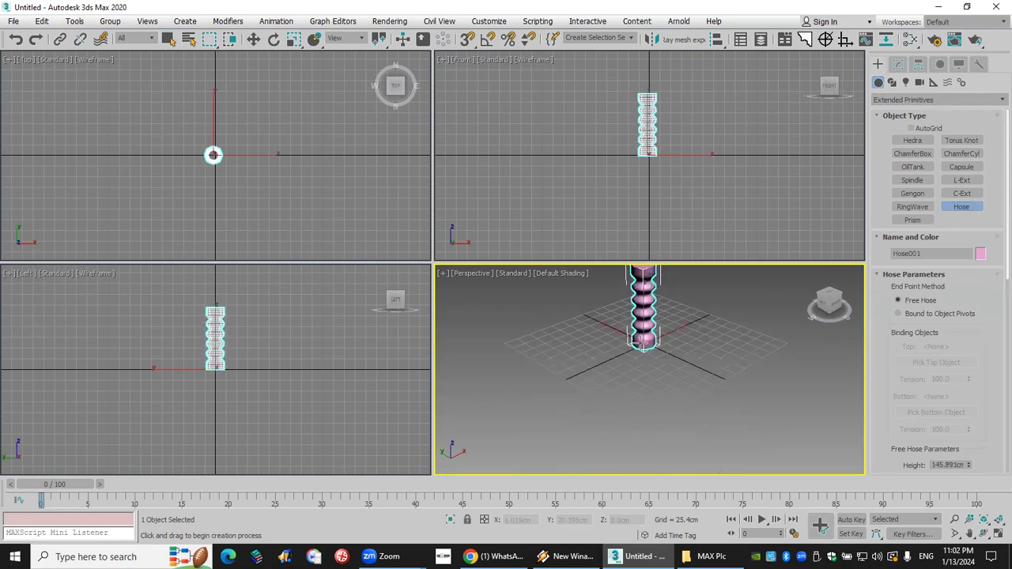
# Set the hose's smoothing to None
pyautogui.click(970, 535)
pyautogui.moveTo(695, 322); pyautogui.dragTo(686, 362)
pyautogui.scroll(2, 686, 363)
pyautogui.scroll(2, 626, 370)
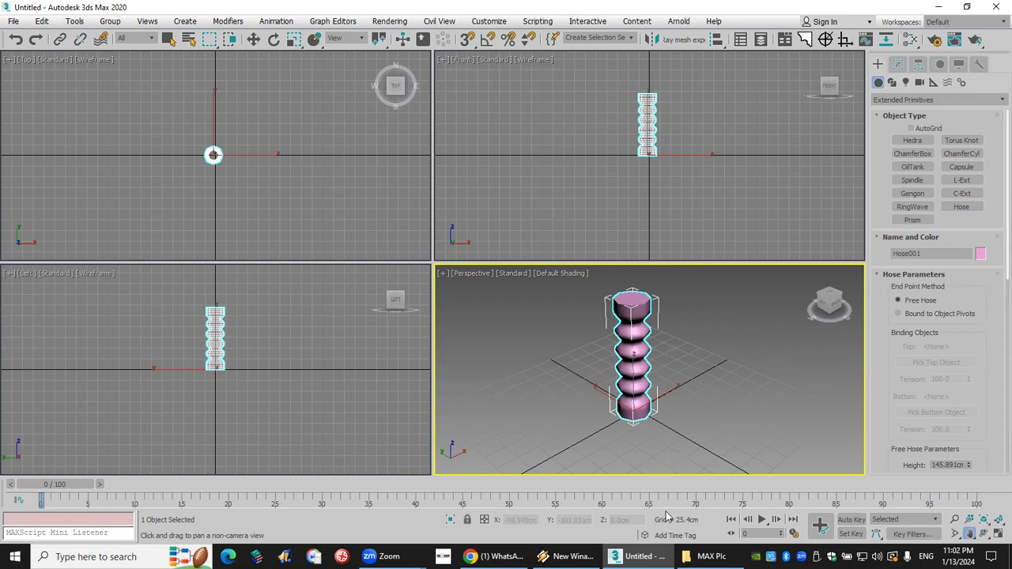
pyautogui.scroll(2, 623, 305)
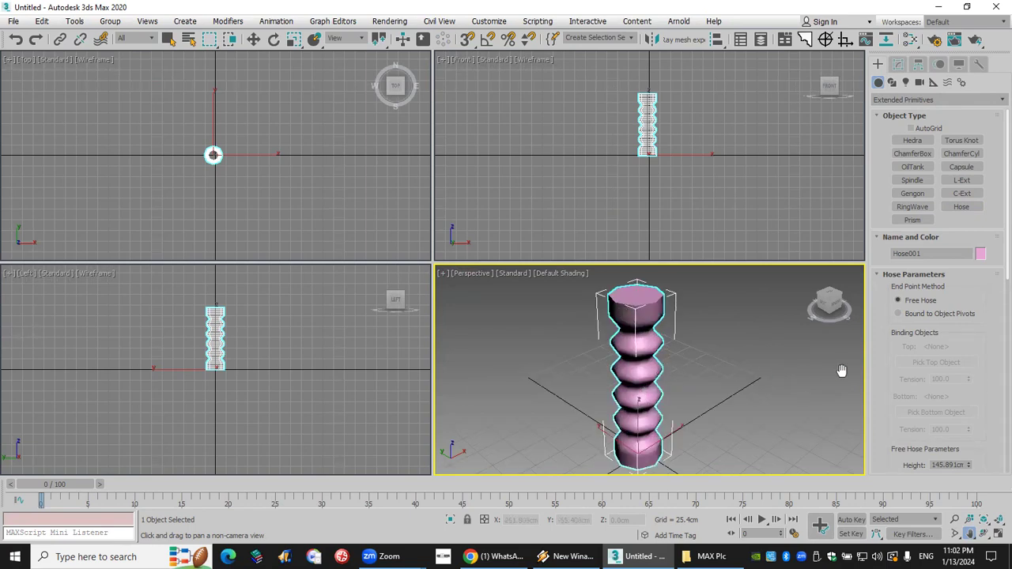
pyautogui.scroll(-5, 887, 375)
pyautogui.click(898, 64)
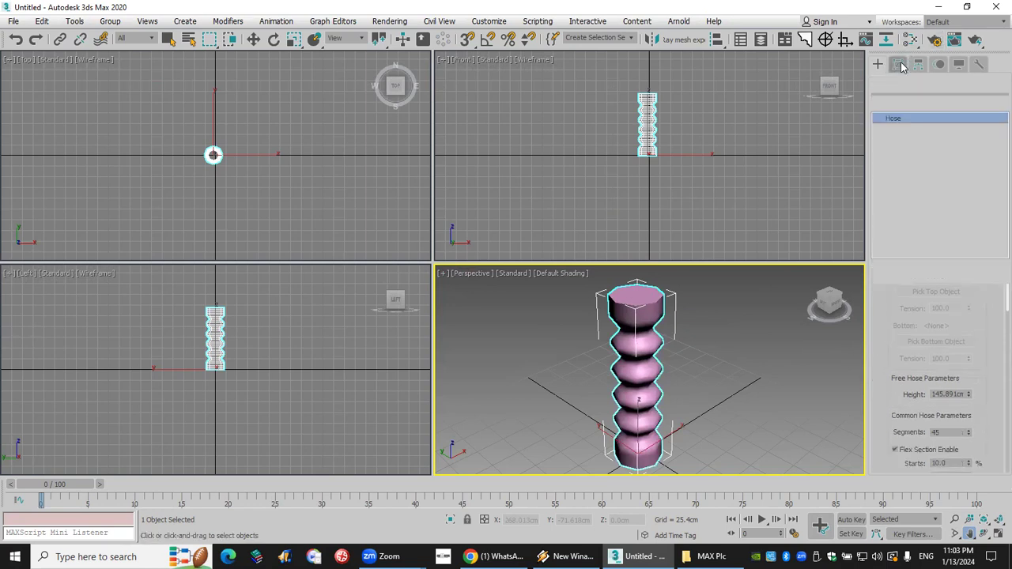
pyautogui.moveTo(889, 410); pyautogui.dragTo(952, 192)
pyautogui.scroll(-1, 957, 294)
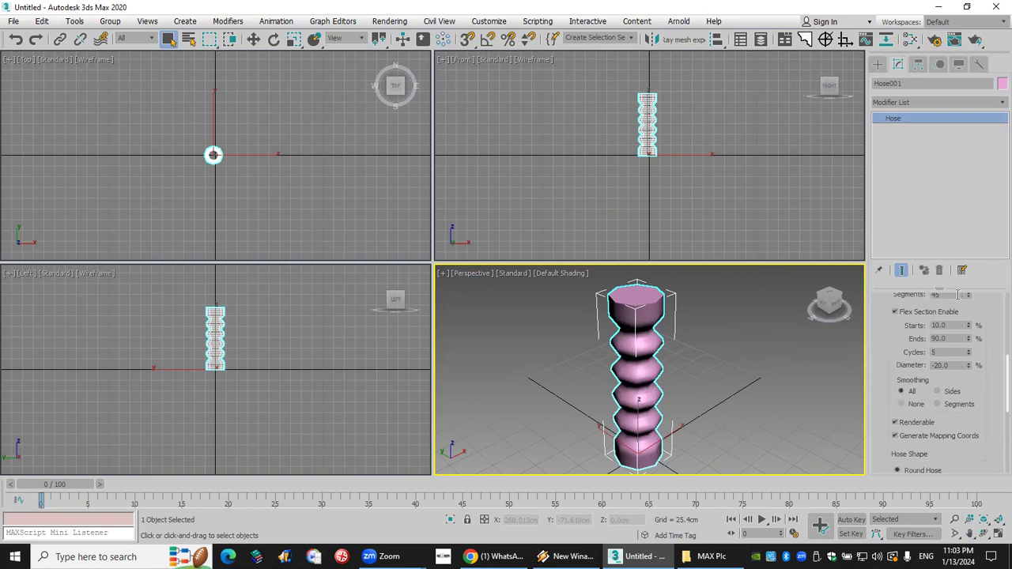
pyautogui.click(917, 405)
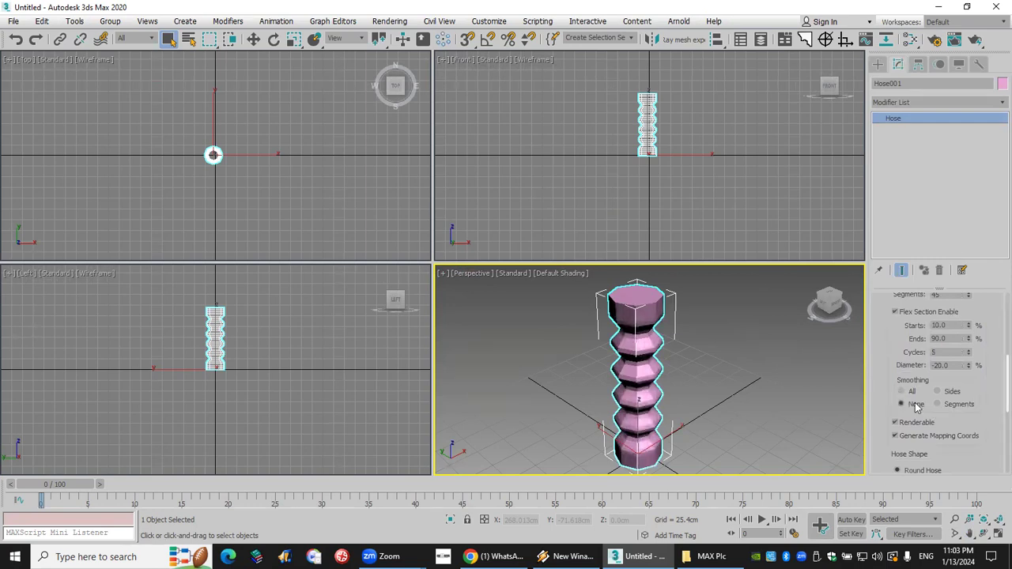
# Set the hose's flex cycles to 3 and its segments to 13
pyautogui.click(969, 355)
pyautogui.click(969, 355)
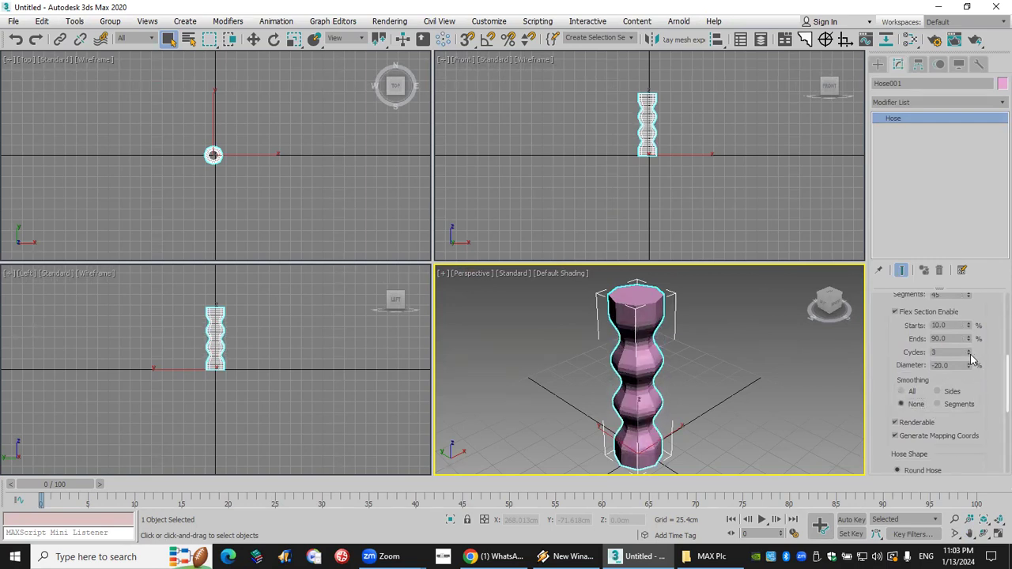
pyautogui.scroll(1, 983, 309)
pyautogui.moveTo(969, 304); pyautogui.dragTo(972, 320)
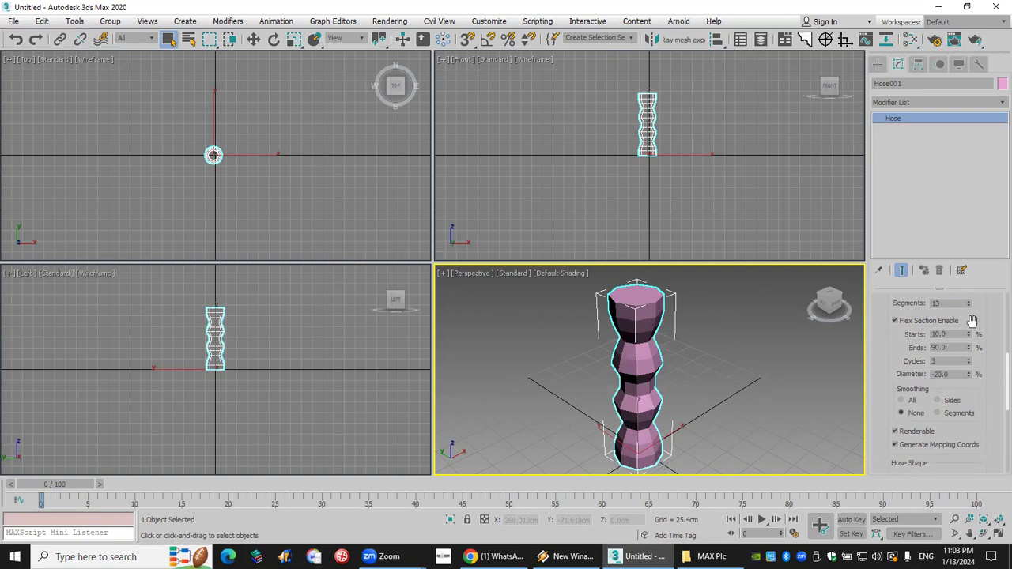
# Delete the hose and switch the creation category to Standard Primitives
pyautogui.press('Delete')
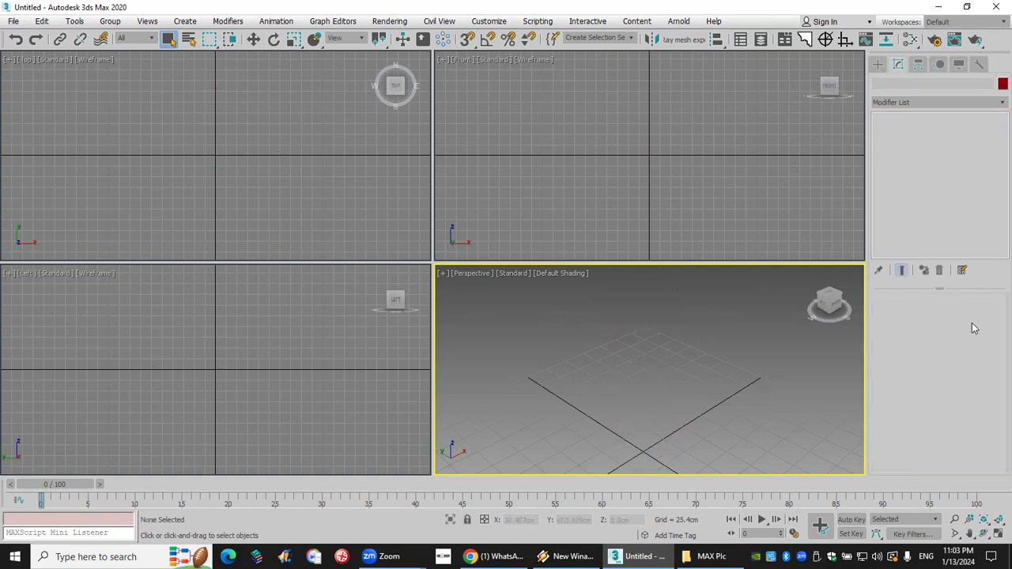
pyautogui.click(996, 531)
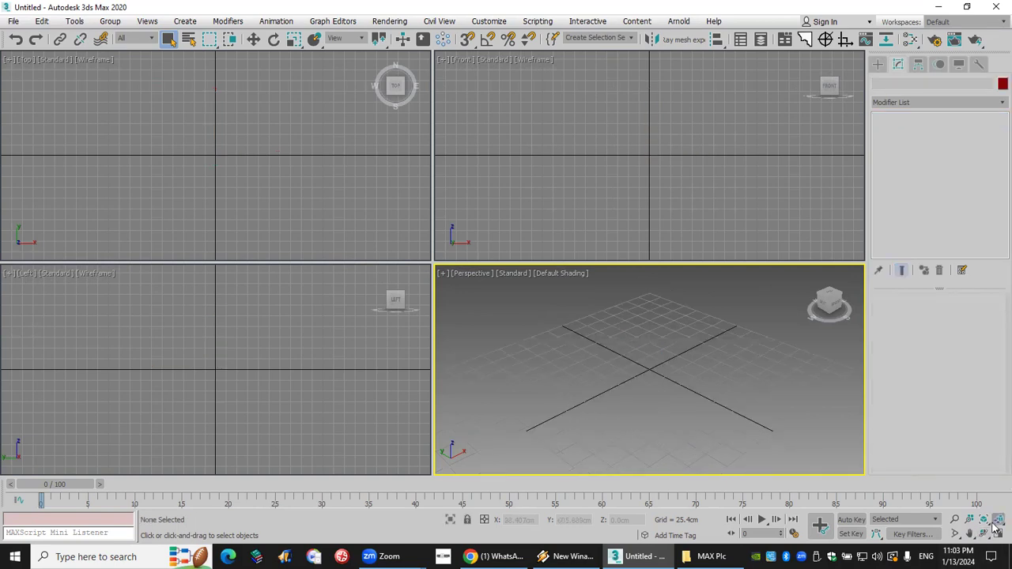
pyautogui.click(878, 65)
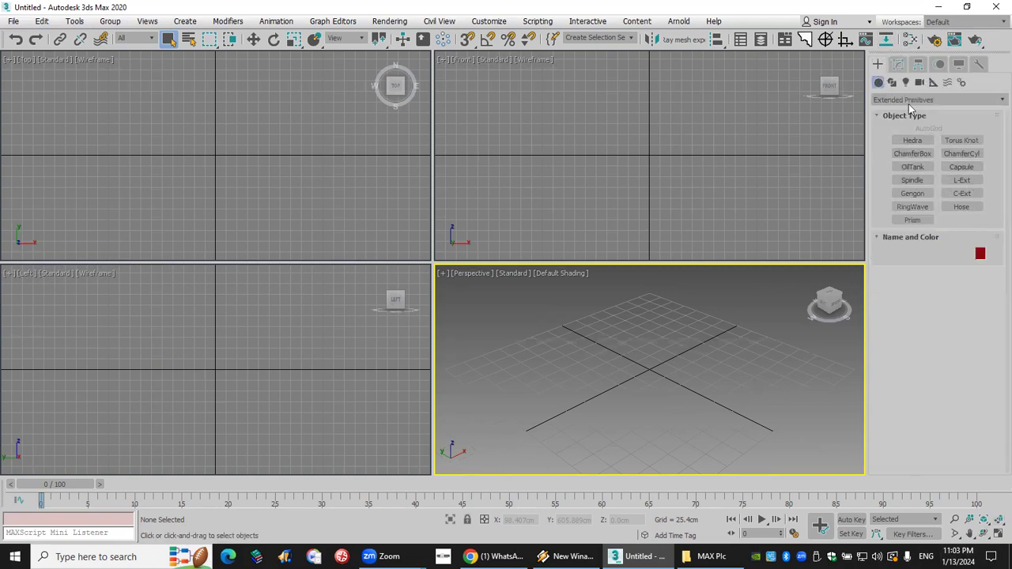
pyautogui.click(894, 100)
pyautogui.click(894, 107)
pyautogui.click(912, 140)
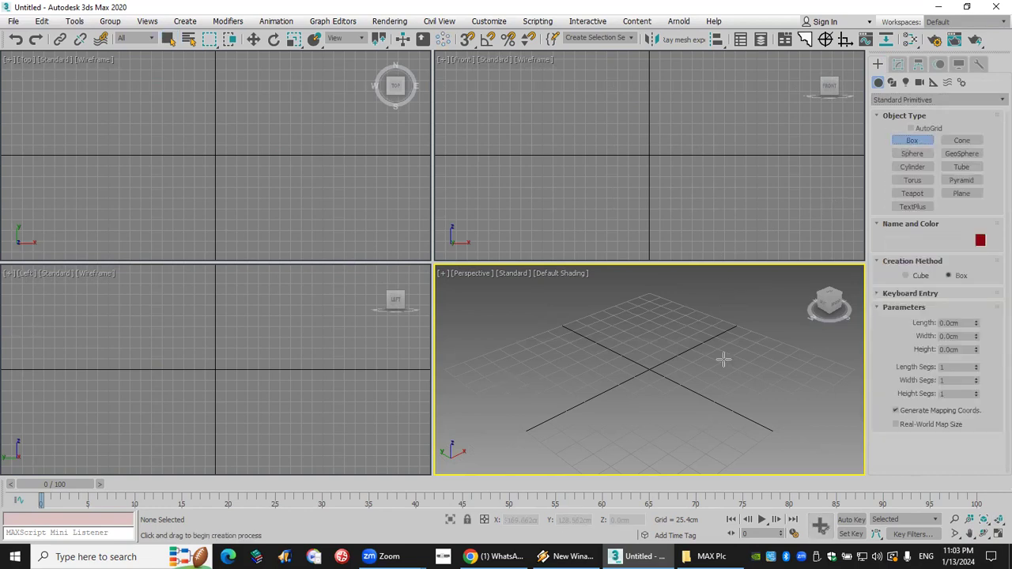
pyautogui.moveTo(639, 361)
pyautogui.mouseDown()
pyautogui.moveTo(653, 379)
pyautogui.moveTo(647, 391)
pyautogui.mouseUp()
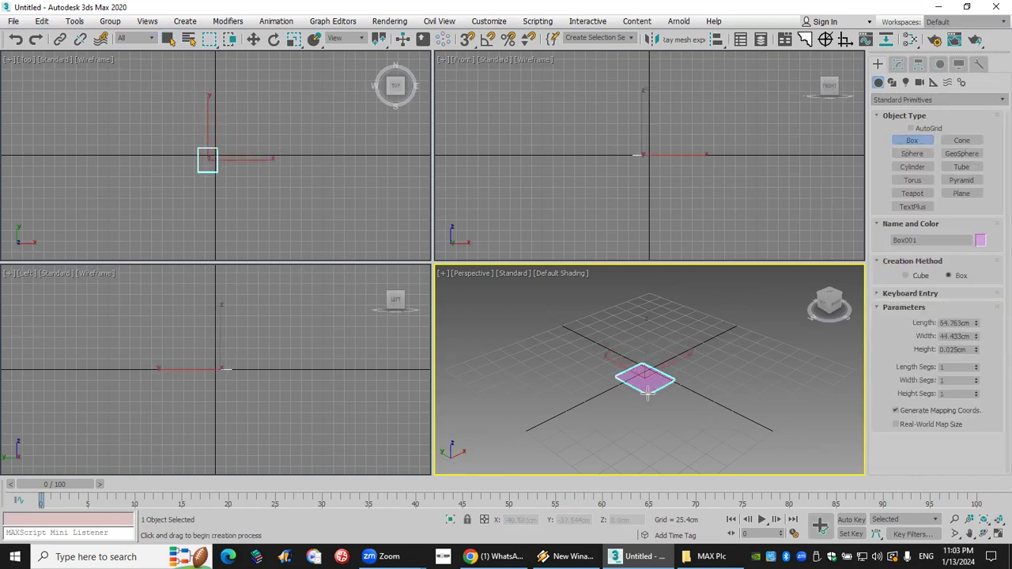
pyautogui.rightClick(647, 391)
# Create a cylinder at the origin with a radius of about 40 cm and a height of about 345 cm
pyautogui.click(911, 167)
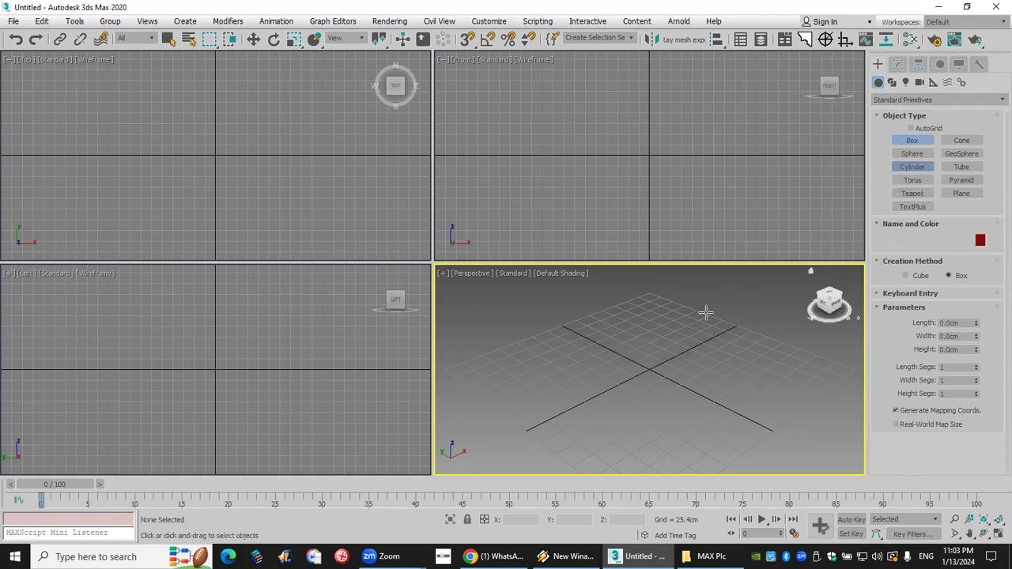
pyautogui.moveTo(647, 361); pyautogui.dragTo(679, 371)
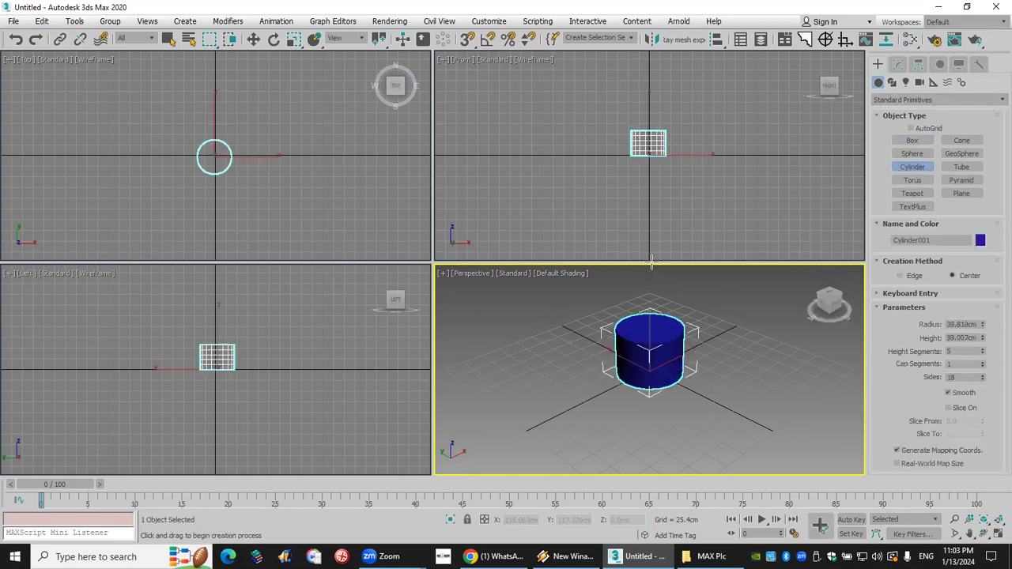
pyautogui.scroll(-3, 696, 340)
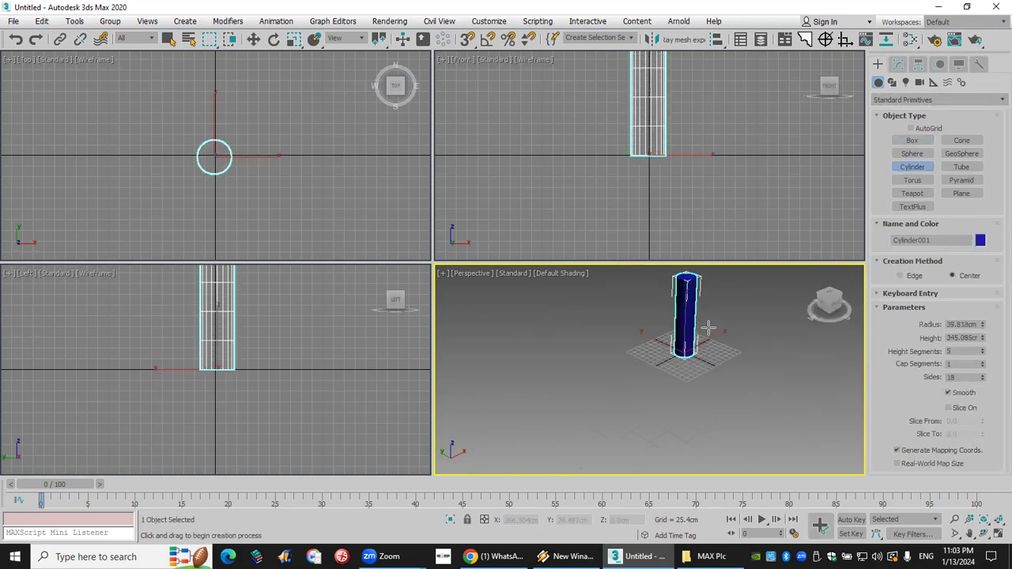
pyautogui.scroll(4, 711, 284)
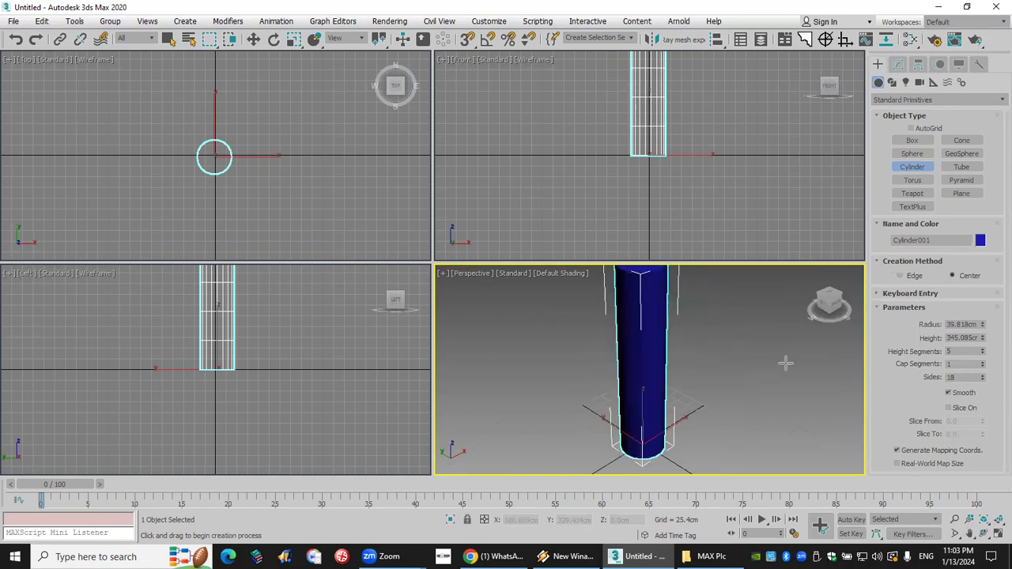
# Give the cylinder 10 height segments and 9 sides, turn off smoothing, and fit it in all viewports
pyautogui.click(984, 351)
pyautogui.click(984, 351)
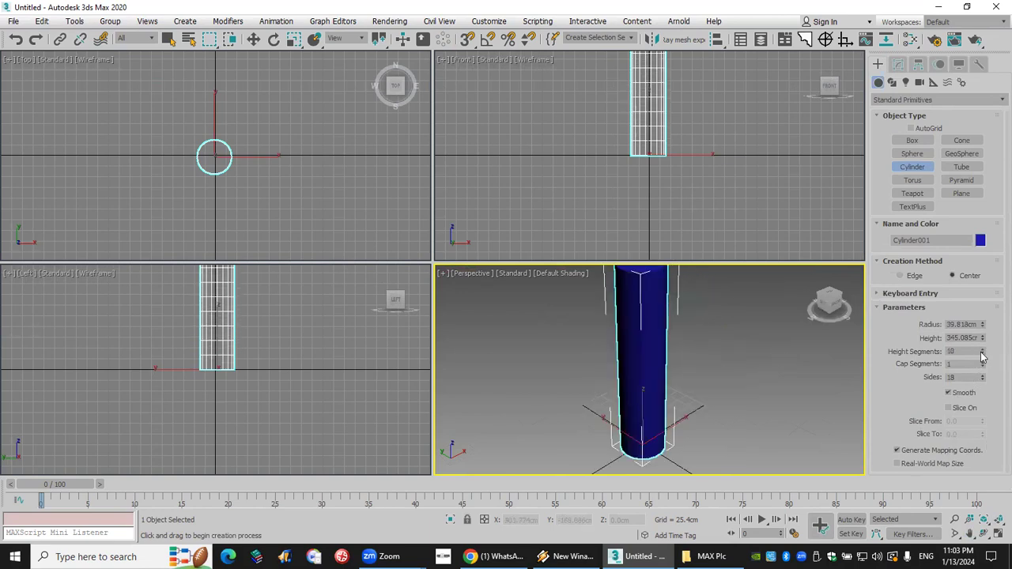
pyautogui.moveTo(983, 378); pyautogui.dragTo(967, 401)
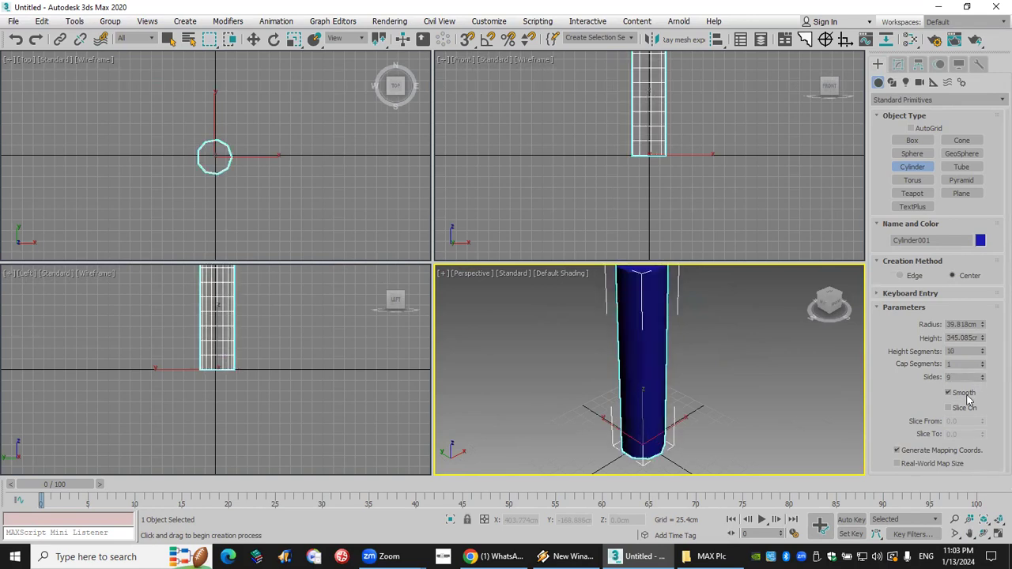
pyautogui.click(998, 519)
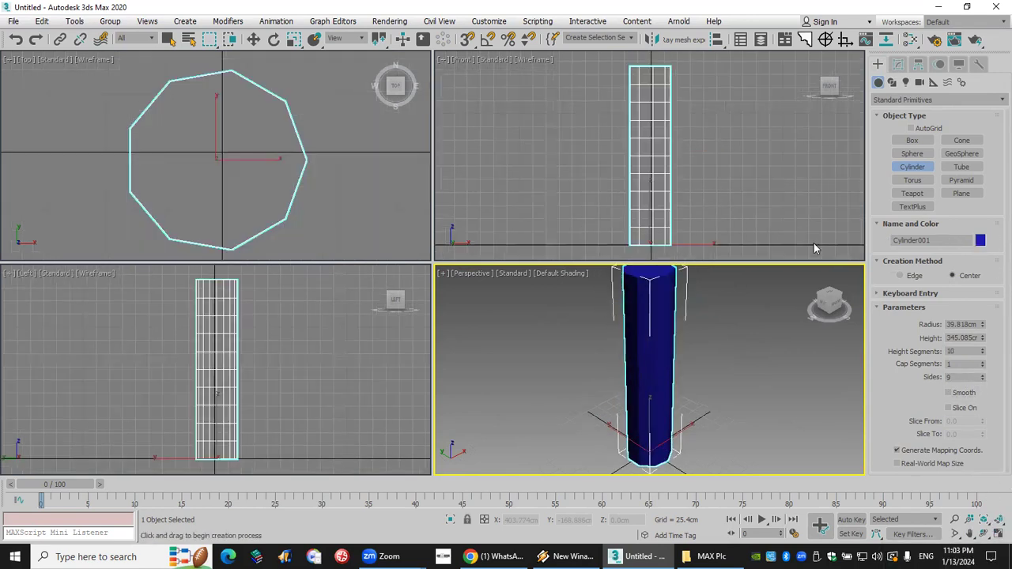
# Recolour the cylinder white and set its height segments to 33
pyautogui.click(980, 240)
pyautogui.click(819, 206)
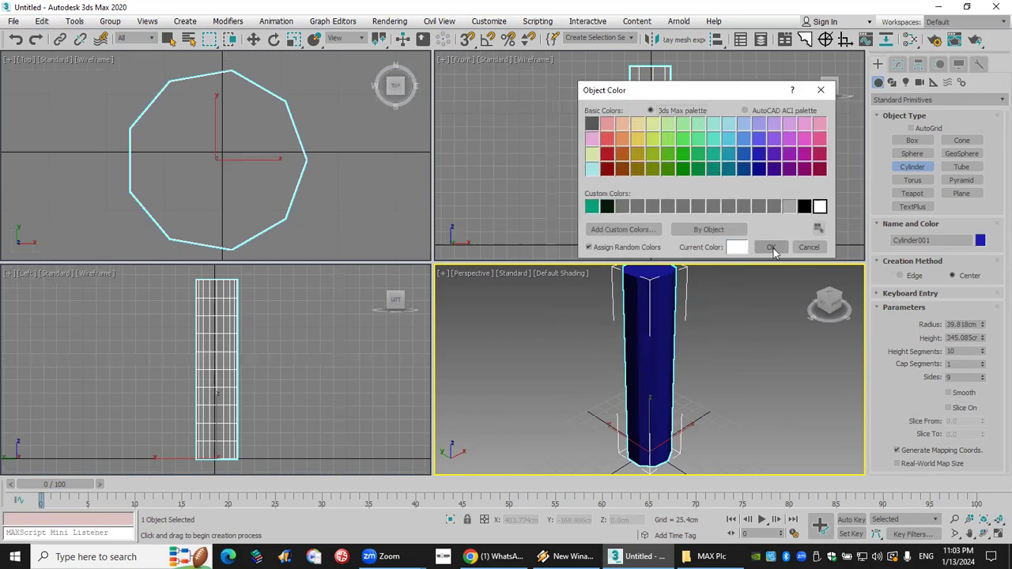
pyautogui.click(770, 248)
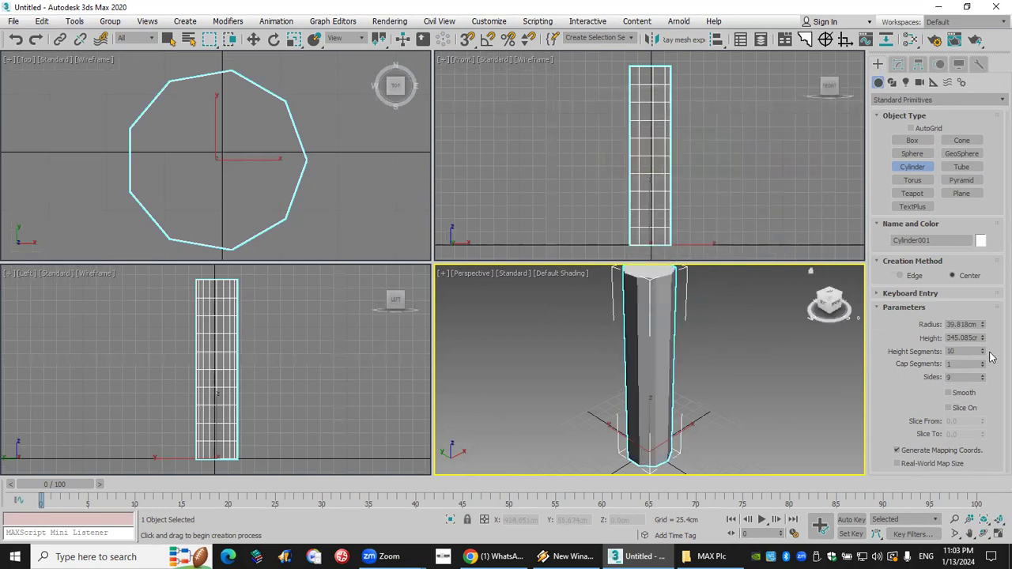
pyautogui.moveTo(982, 354); pyautogui.dragTo(979, 322)
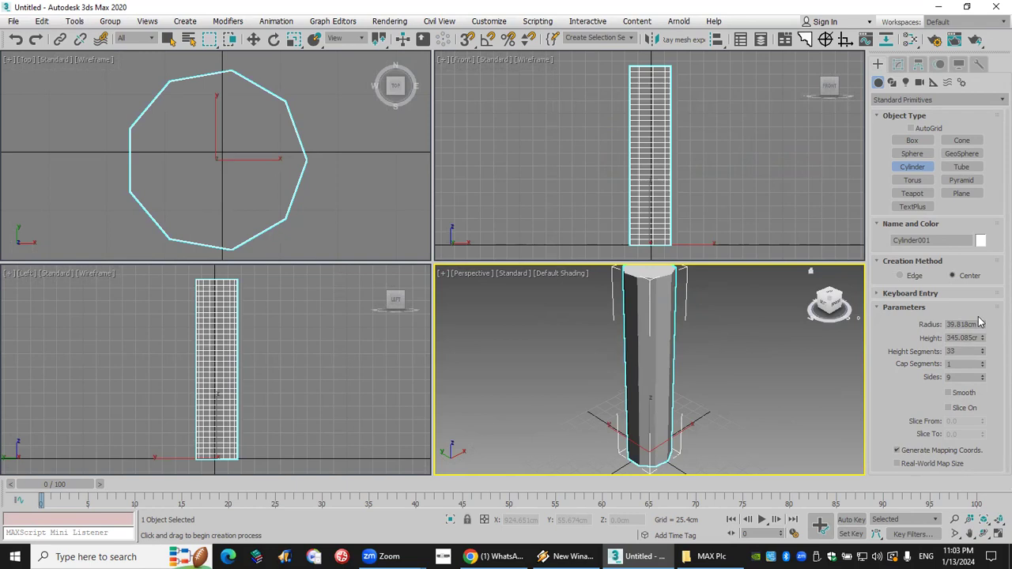
# Apply an Edit Mesh modifier to the cylinder and switch to Vertex editing
pyautogui.click(898, 64)
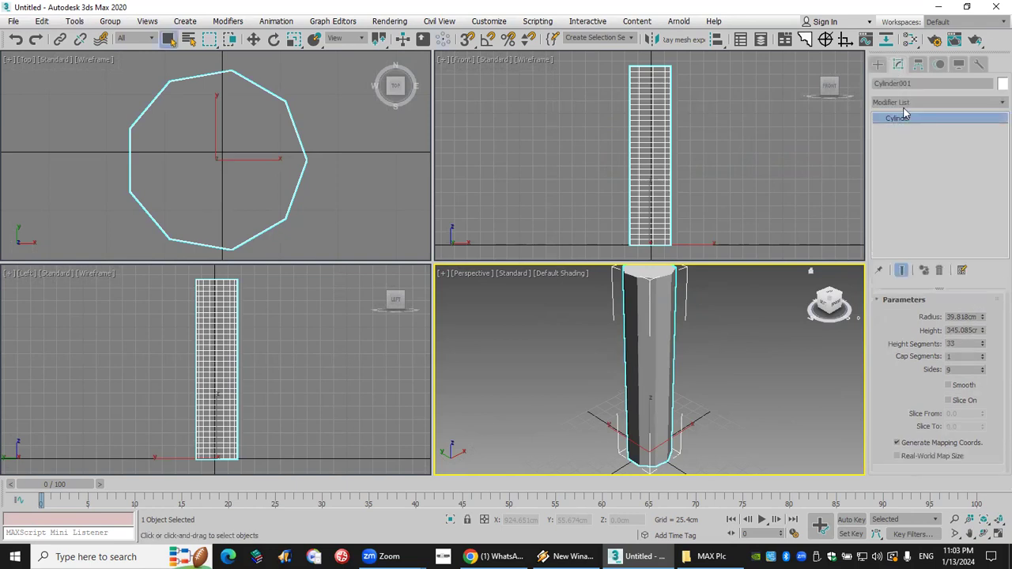
pyautogui.click(906, 103)
pyautogui.press('e')
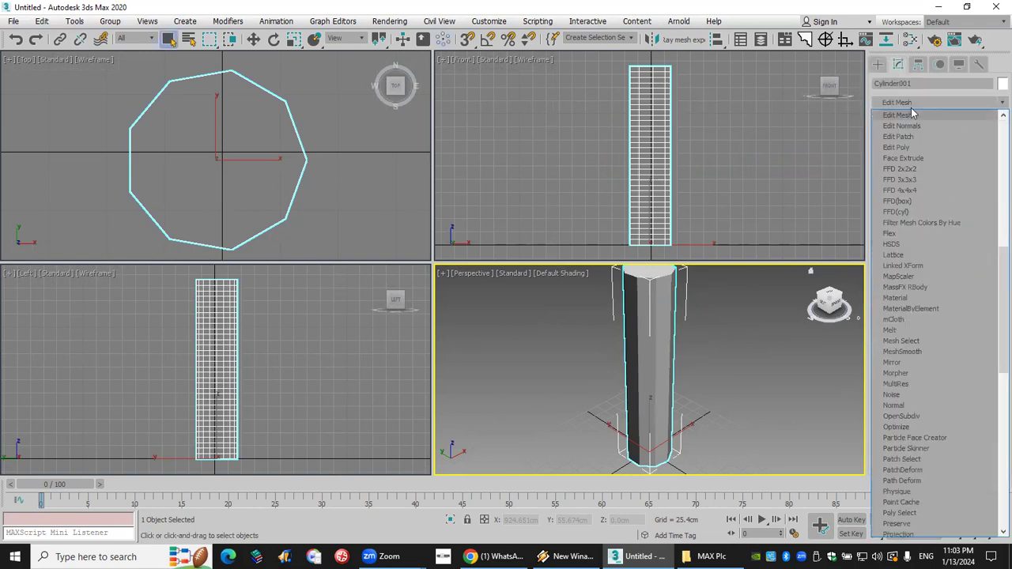
pyautogui.click(912, 116)
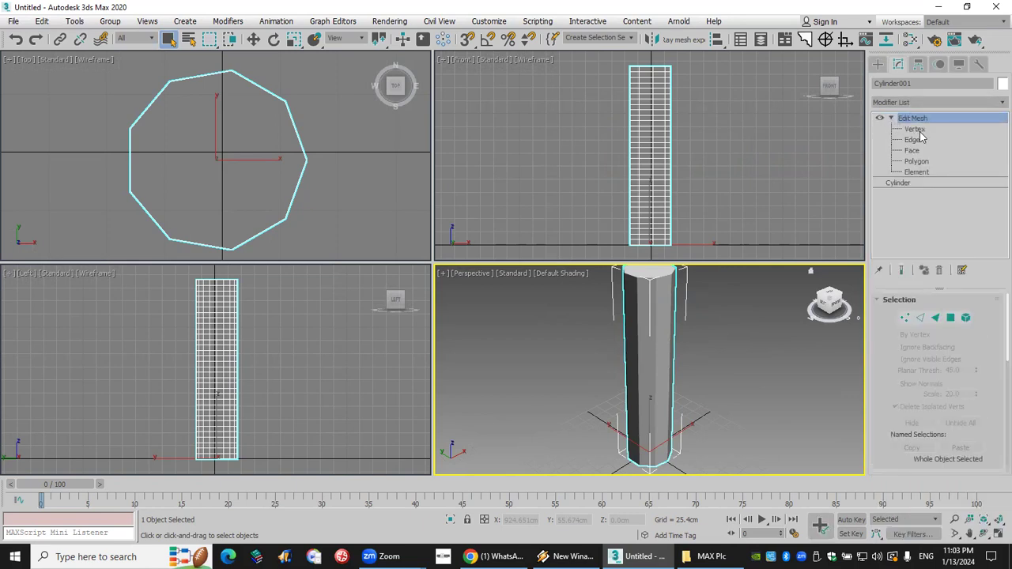
pyautogui.click(915, 130)
# Uniformly scale successive horizontal bands of the column's vertices inward to shape the baluster's necks and bulges
pyautogui.moveTo(695, 98); pyautogui.dragTo(588, 126)
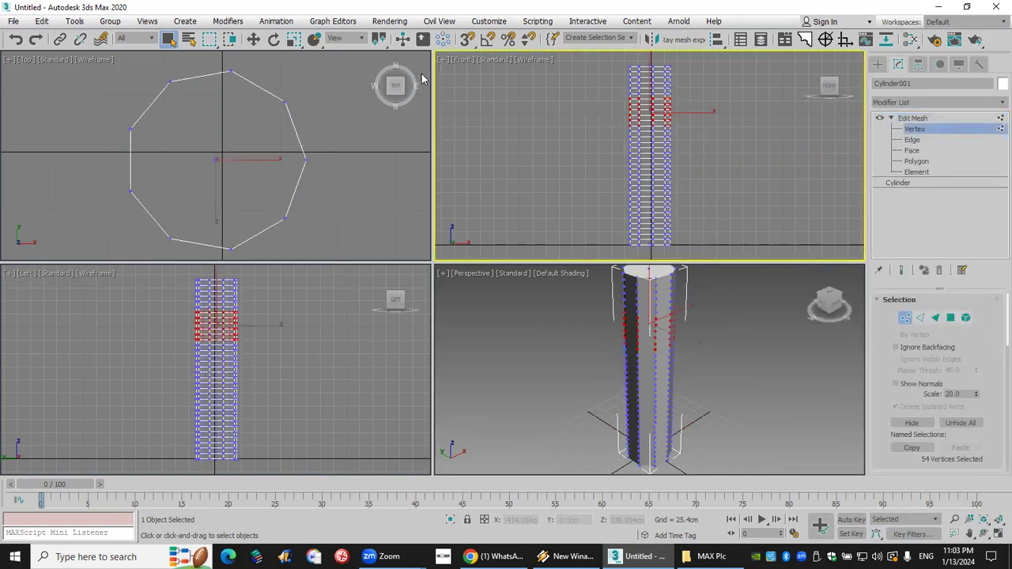
pyautogui.click(291, 41)
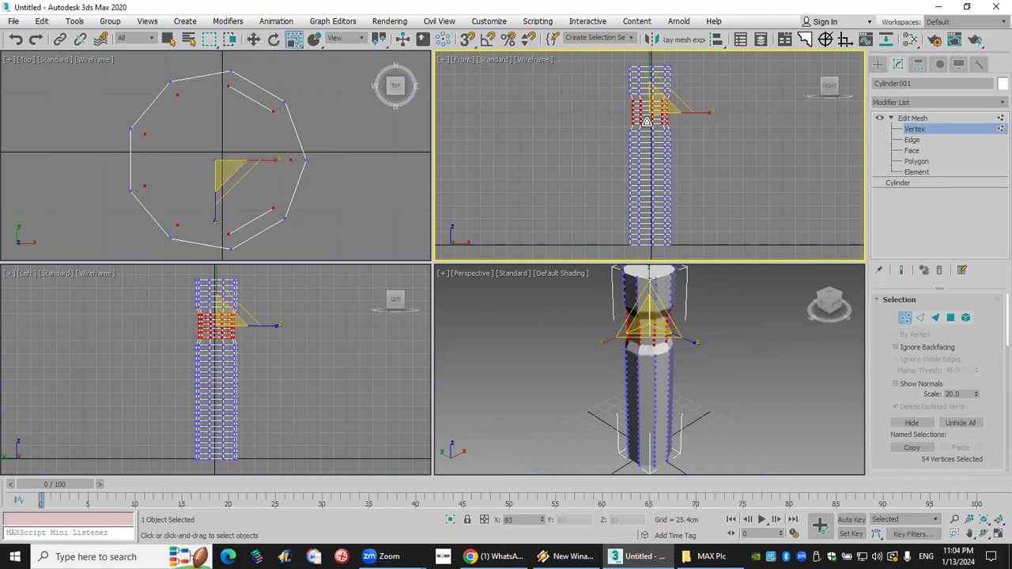
pyautogui.moveTo(708, 133); pyautogui.dragTo(658, 188)
pyautogui.moveTo(721, 134); pyautogui.dragTo(644, 197)
pyautogui.moveTo(716, 197); pyautogui.dragTo(575, 237)
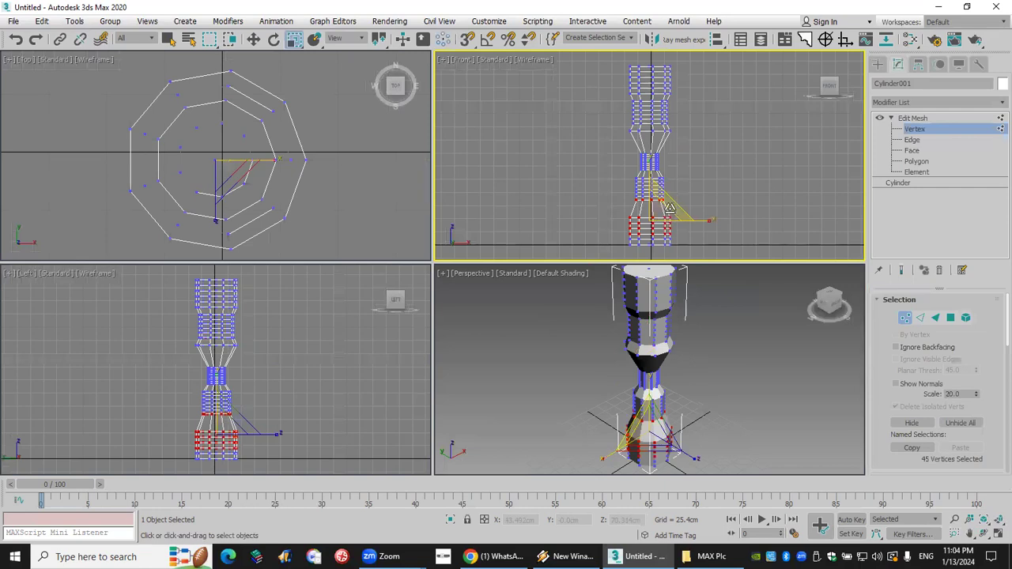
pyautogui.moveTo(656, 242); pyautogui.dragTo(658, 241)
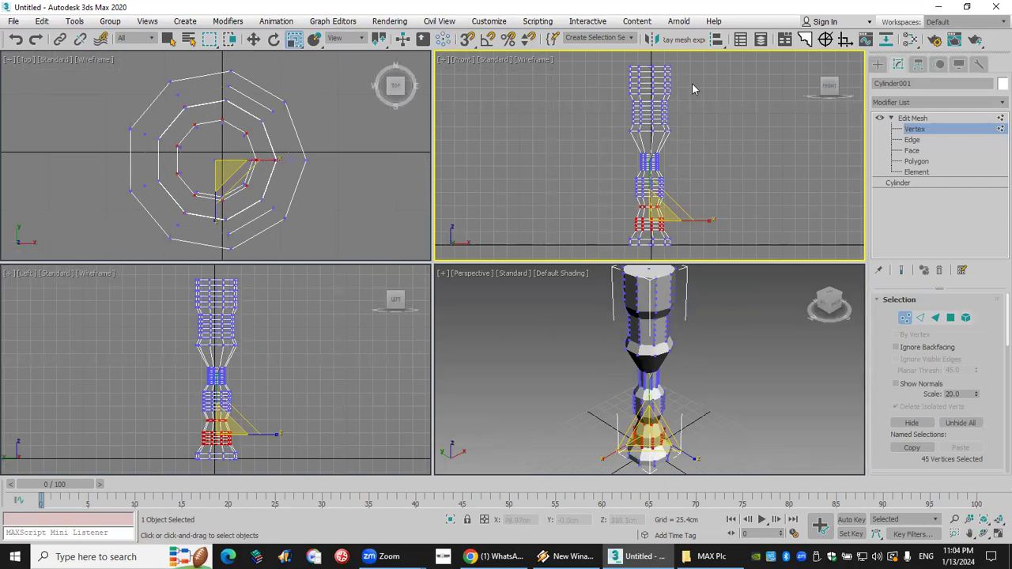
pyautogui.moveTo(582, 119); pyautogui.dragTo(582, 117)
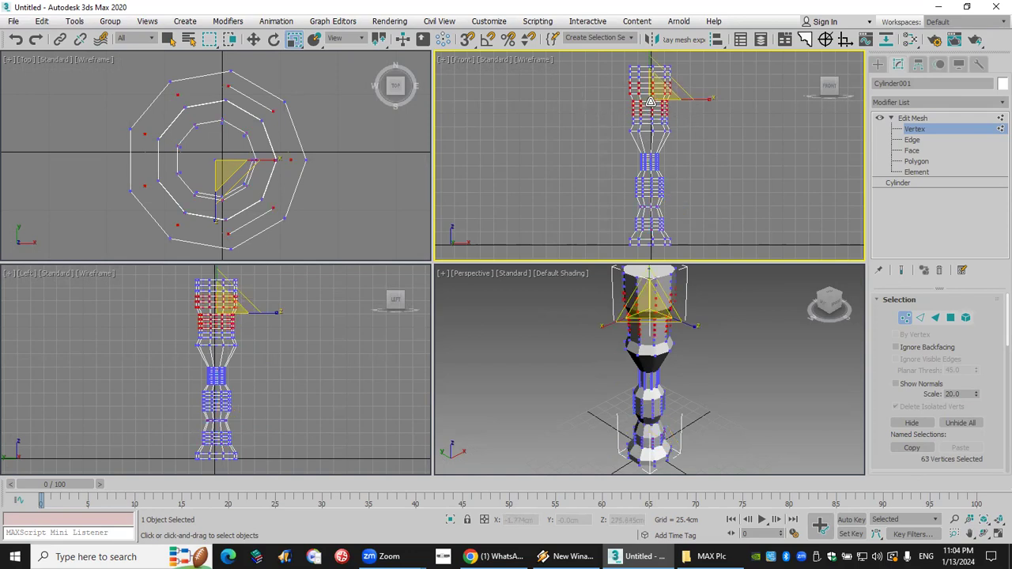
# Switch to Edge editing, select the edges of the column's middle section, and scale them uniformly
pyautogui.click(911, 139)
pyautogui.moveTo(716, 133); pyautogui.dragTo(585, 187)
pyautogui.moveTo(643, 146); pyautogui.dragTo(660, 165)
# Leave mesh editing and scale the whole baluster uniformly to about 98%
pyautogui.click(877, 64)
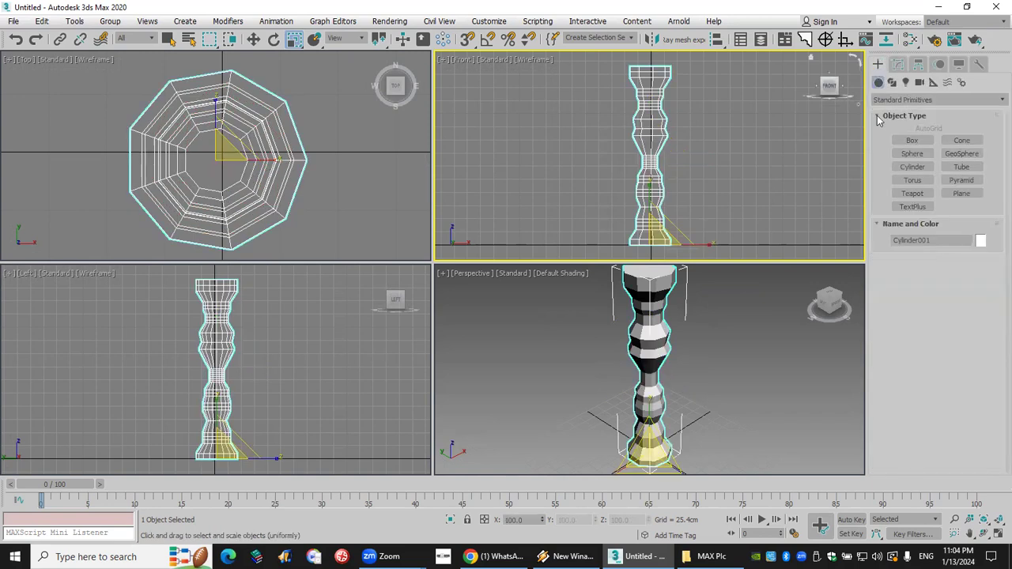
pyautogui.click(764, 329)
pyautogui.click(684, 342)
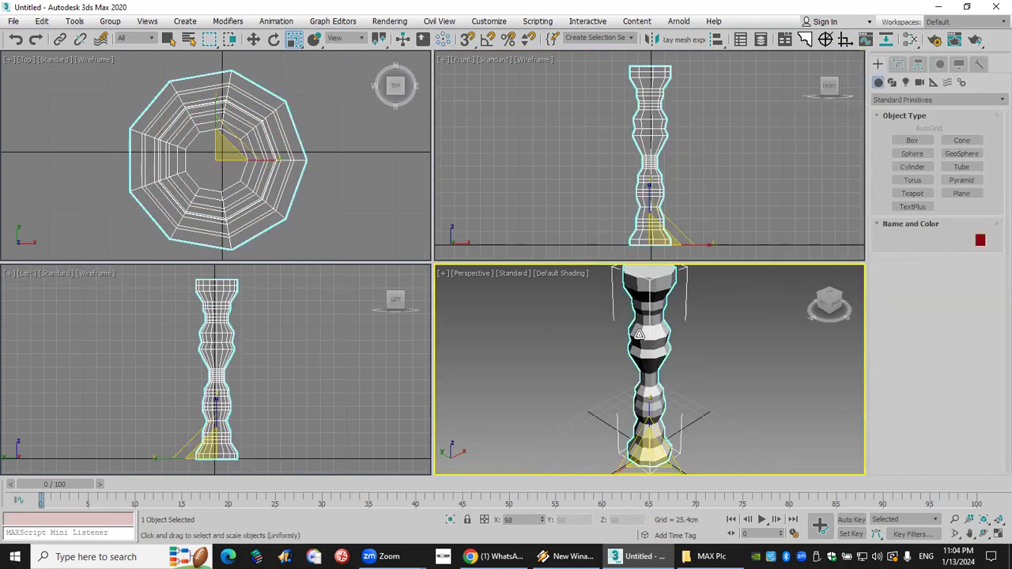
# Reset the scene containing the baluster without saving its changes
pyautogui.click(13, 21)
pyautogui.click(29, 58)
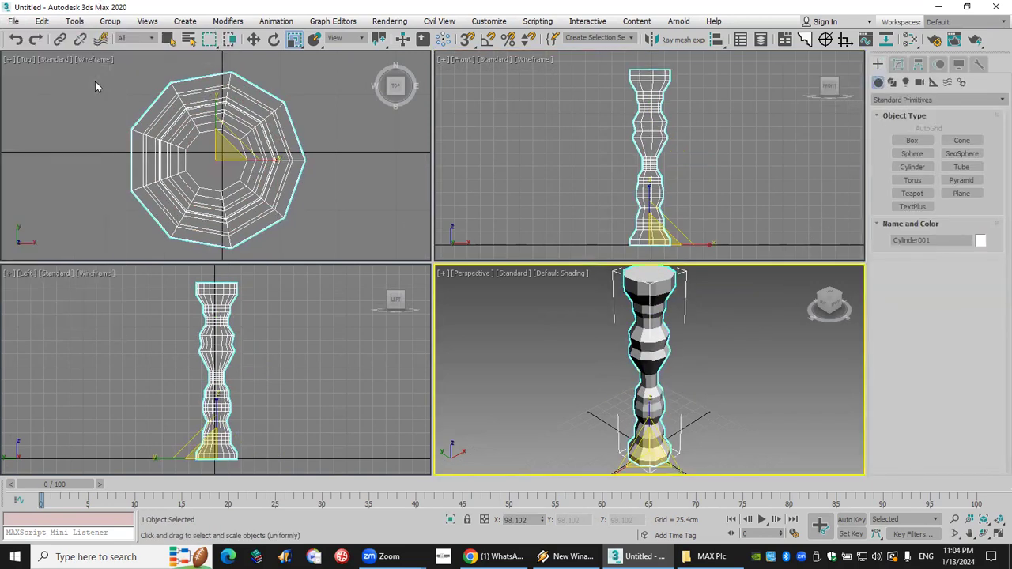
pyautogui.click(479, 298)
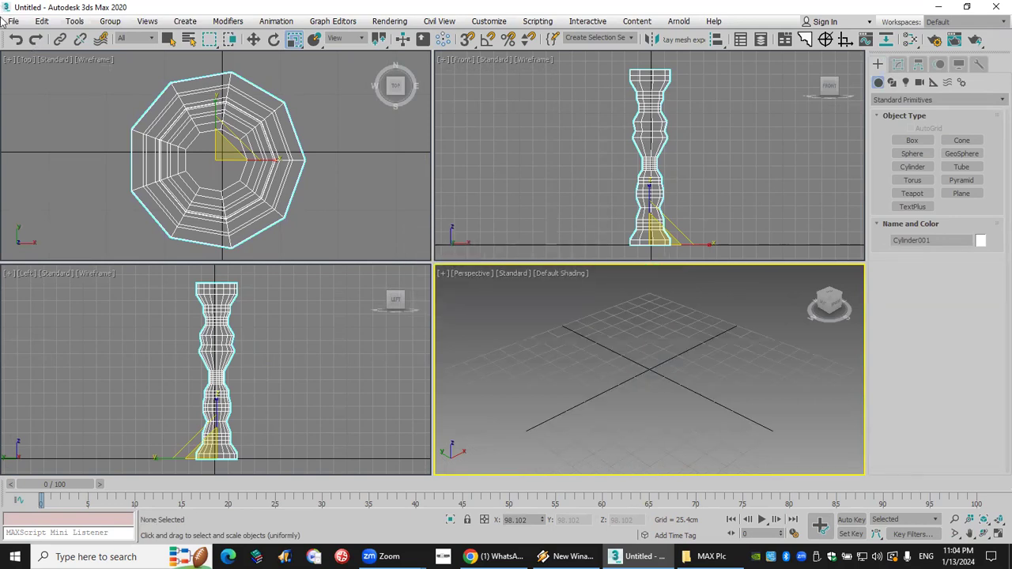
# Merge the House002 file from the desktop into the empty scene and dismiss the Scene Converter
pyautogui.click(14, 20)
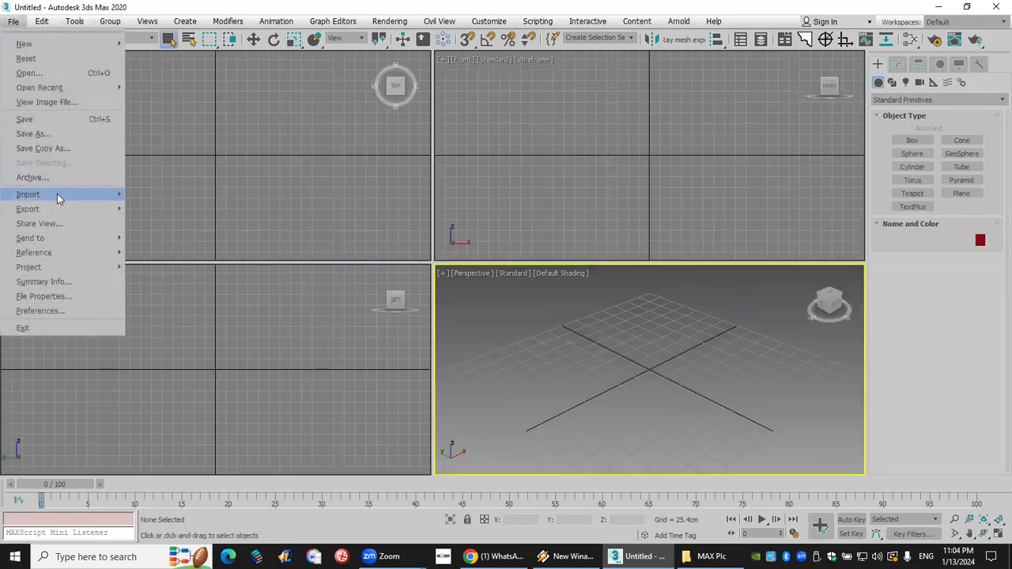
pyautogui.moveTo(57, 200)
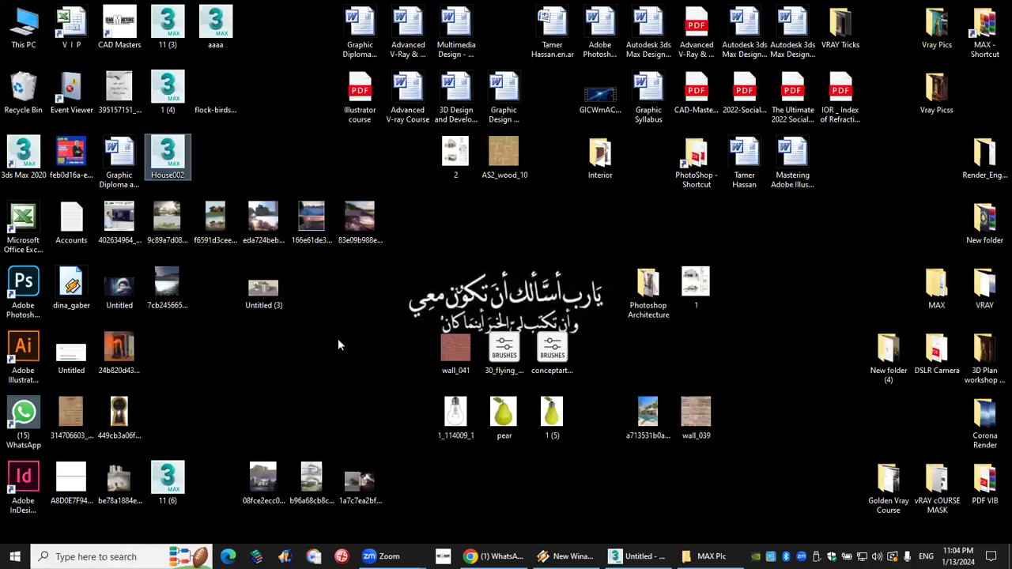
pyautogui.moveTo(172, 162); pyautogui.dragTo(624, 394)
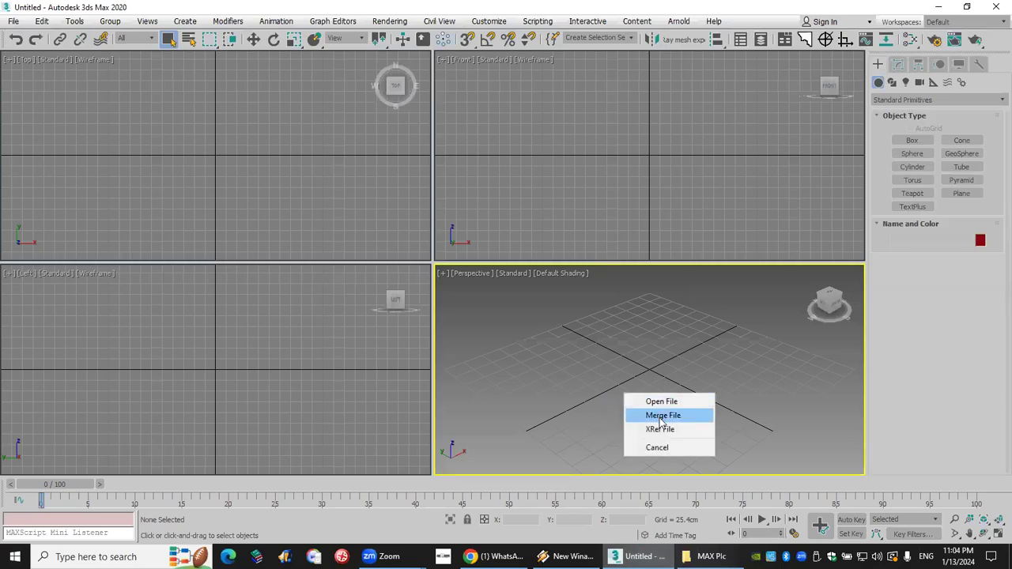
pyautogui.click(659, 415)
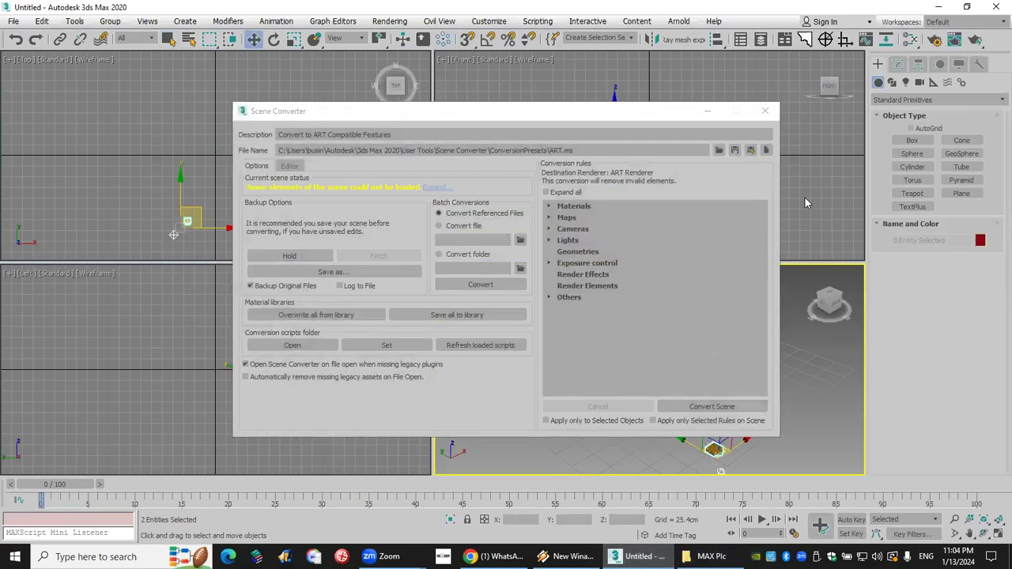
pyautogui.click(765, 111)
# Delete the stray entity merged beside the house while keeping the house object
pyautogui.click(175, 236)
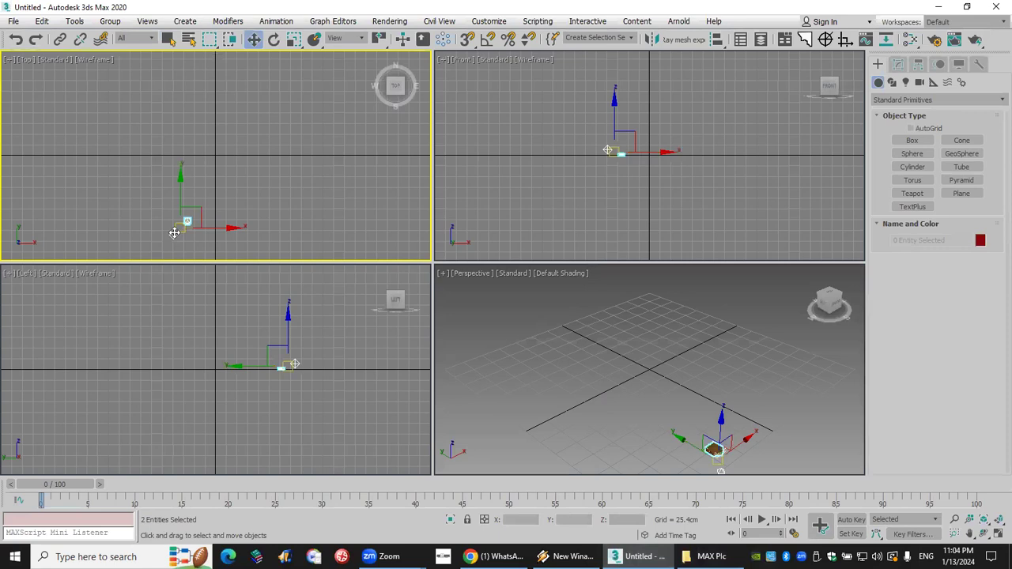
pyautogui.press('Delete')
pyautogui.click(15, 39)
pyautogui.click(171, 239)
# Move the house near the grid origin and scale it uniformly by 10000%
pyautogui.click(184, 221)
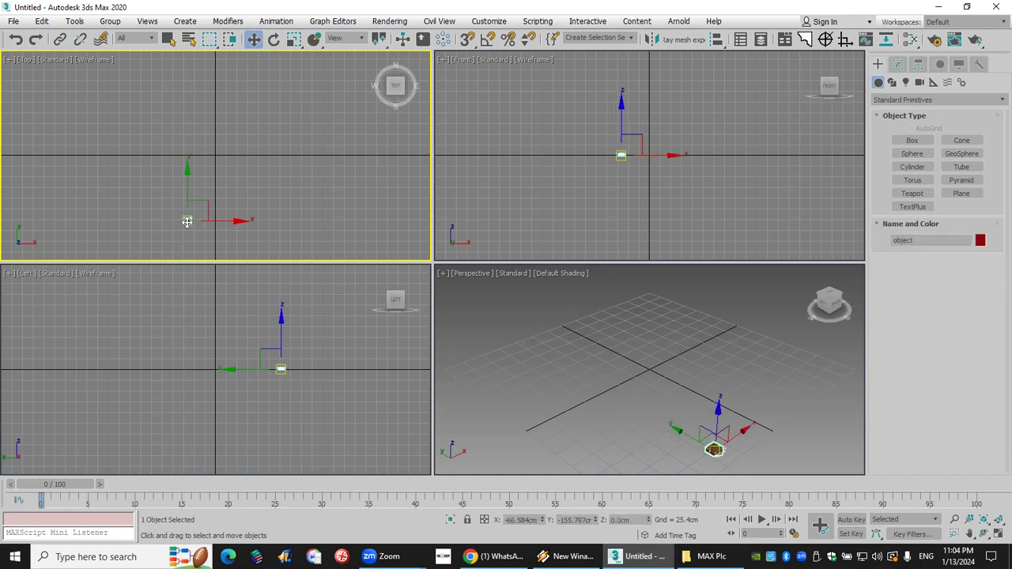
pyautogui.moveTo(207, 209); pyautogui.dragTo(236, 147)
pyautogui.click(293, 39)
pyautogui.rightClick(293, 38)
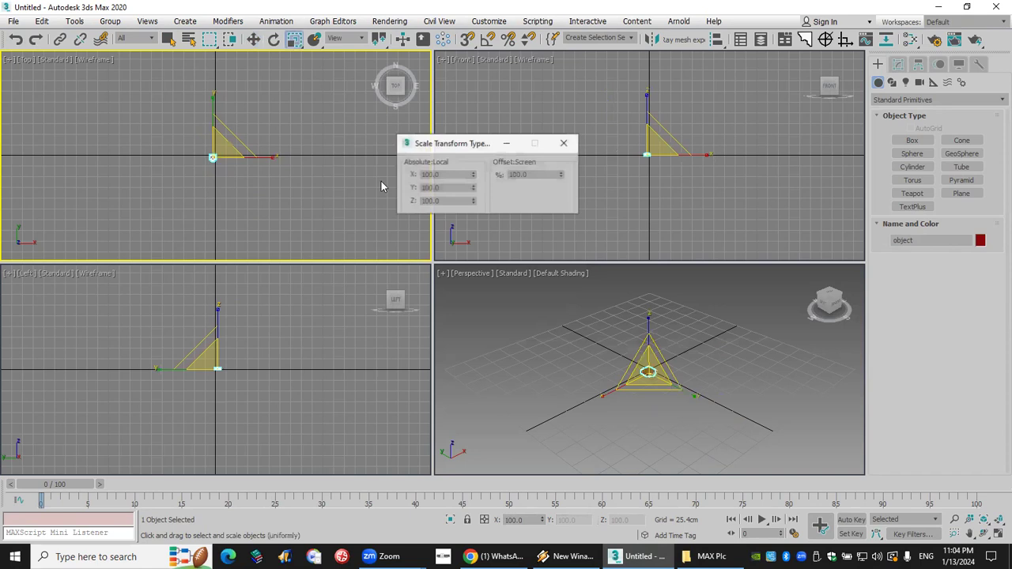
pyautogui.write('1')
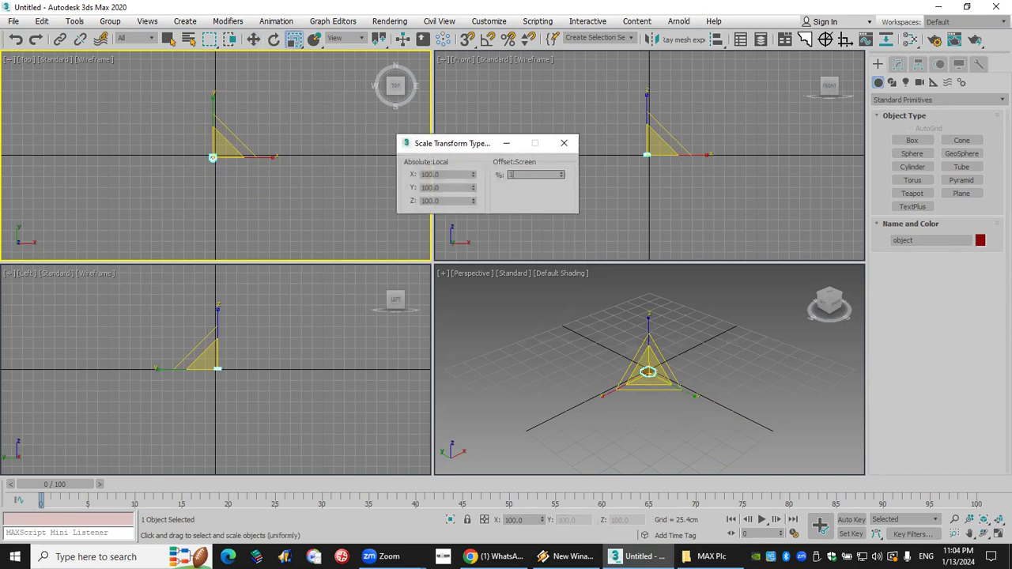
pyautogui.write('0000')
pyautogui.press('Return')
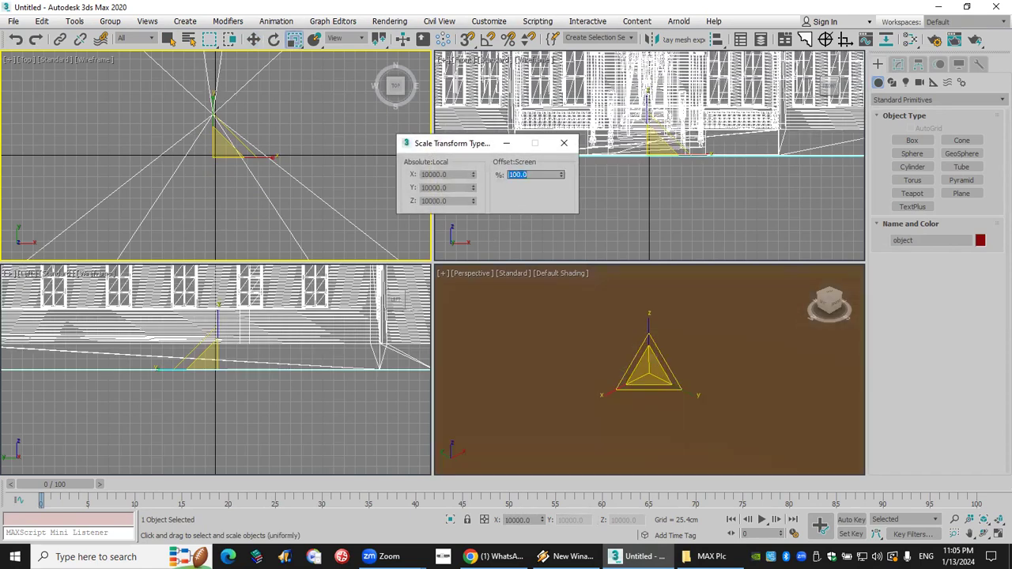
pyautogui.click(998, 520)
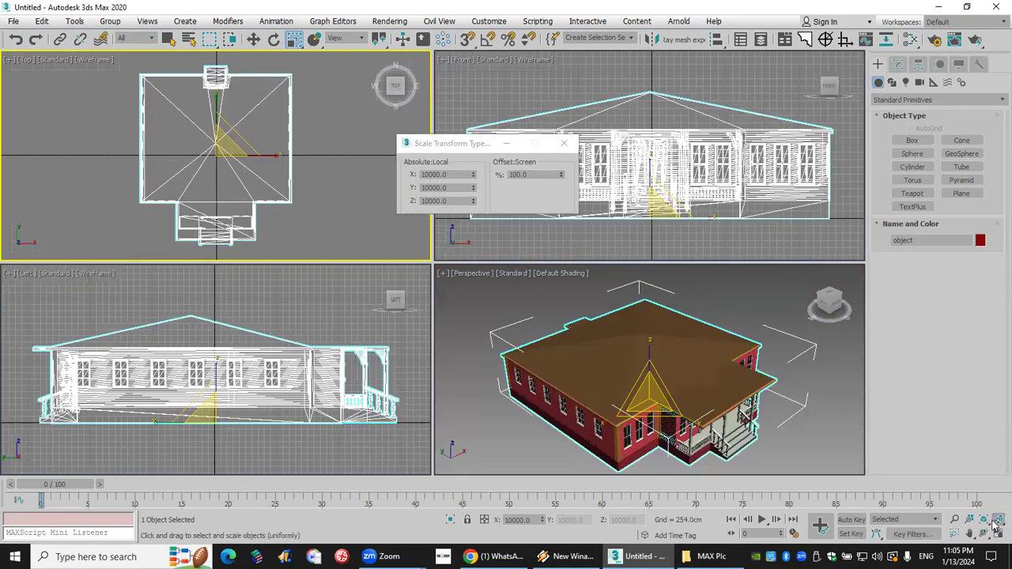
pyautogui.click(814, 435)
pyautogui.click(563, 144)
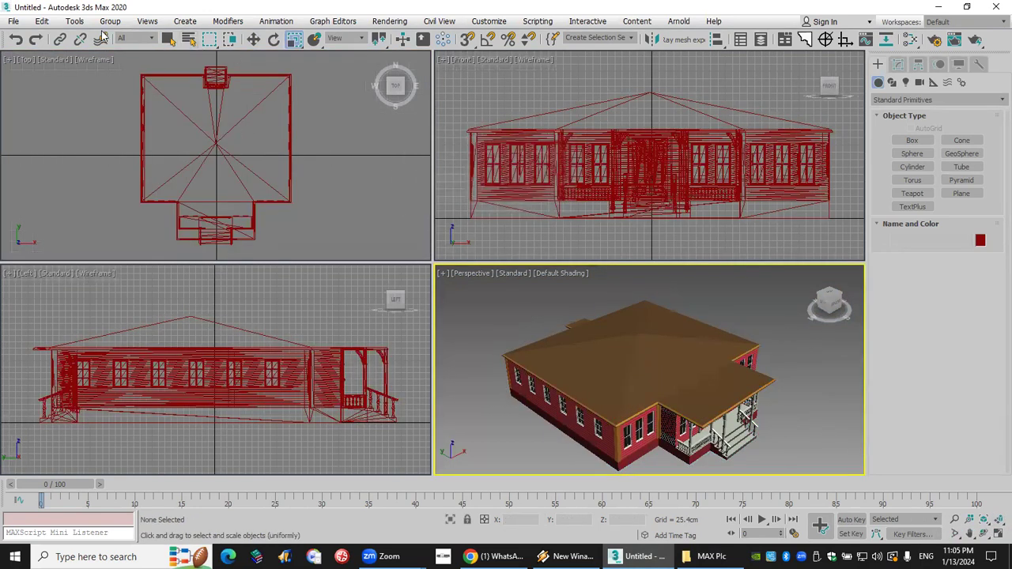
pyautogui.click(14, 22)
pyautogui.click(24, 119)
pyautogui.click(266, 162)
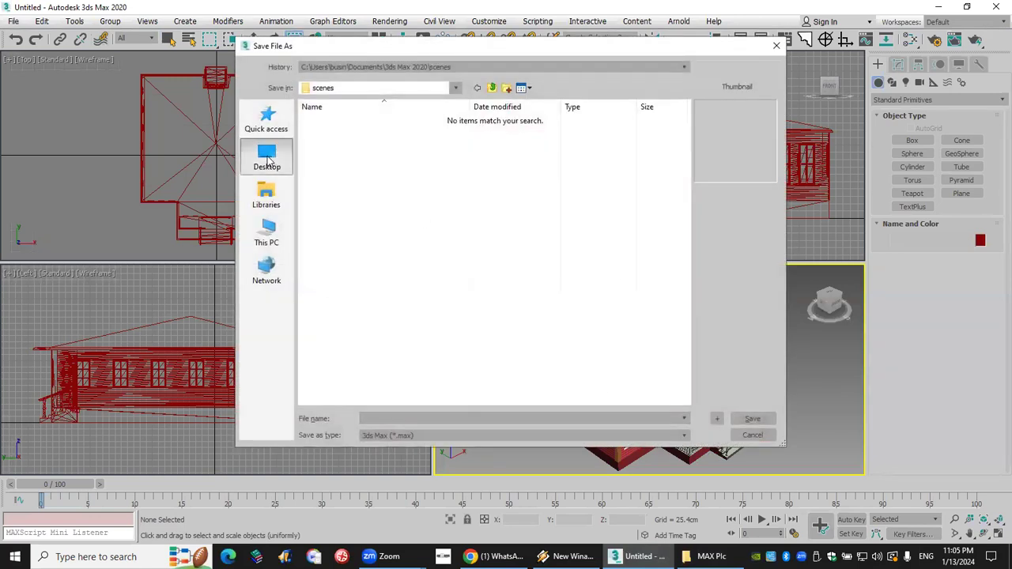
pyautogui.scroll(-3, 405, 330)
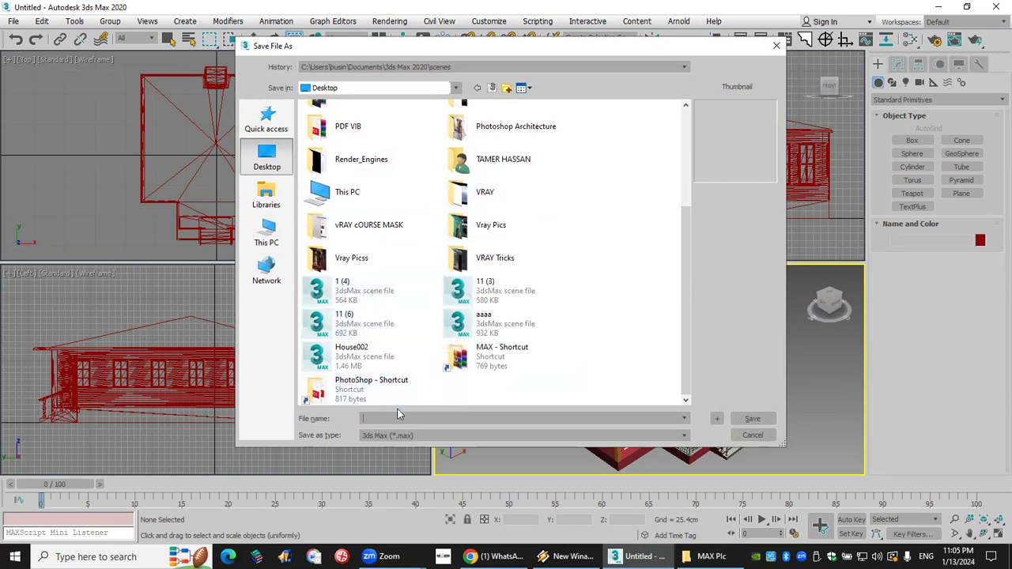
pyautogui.write('000000000000000')
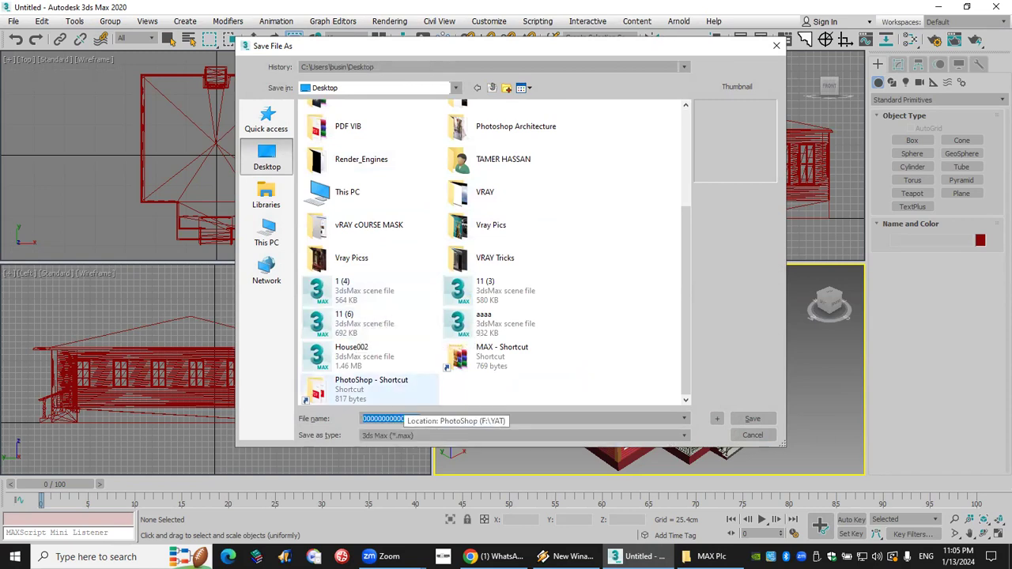
pyautogui.press('Return')
# Create a box beside the house in the Top view, about 1526 cm long, 1675 cm wide and 541 cm high
pyautogui.click(630, 392)
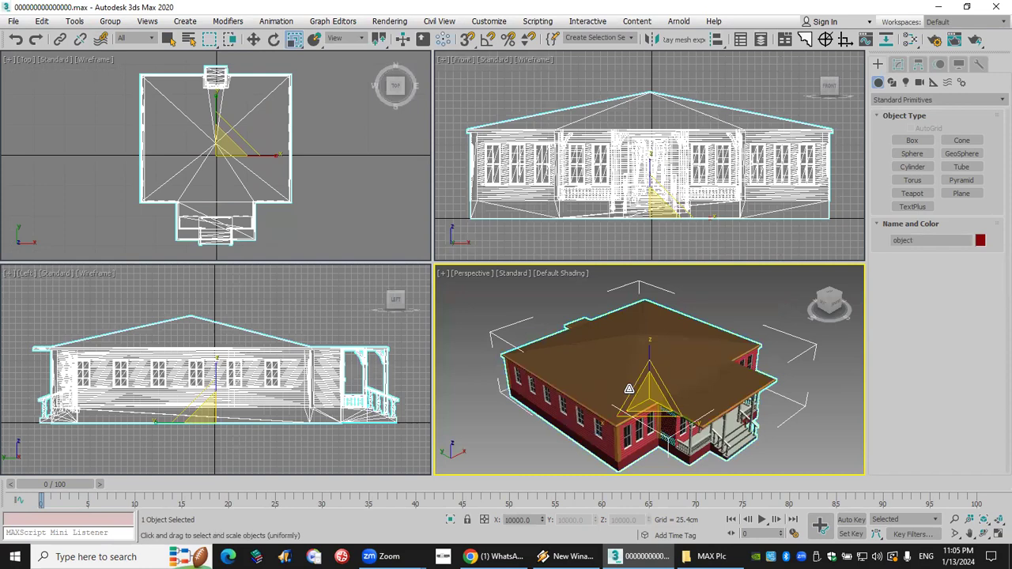
pyautogui.click(735, 324)
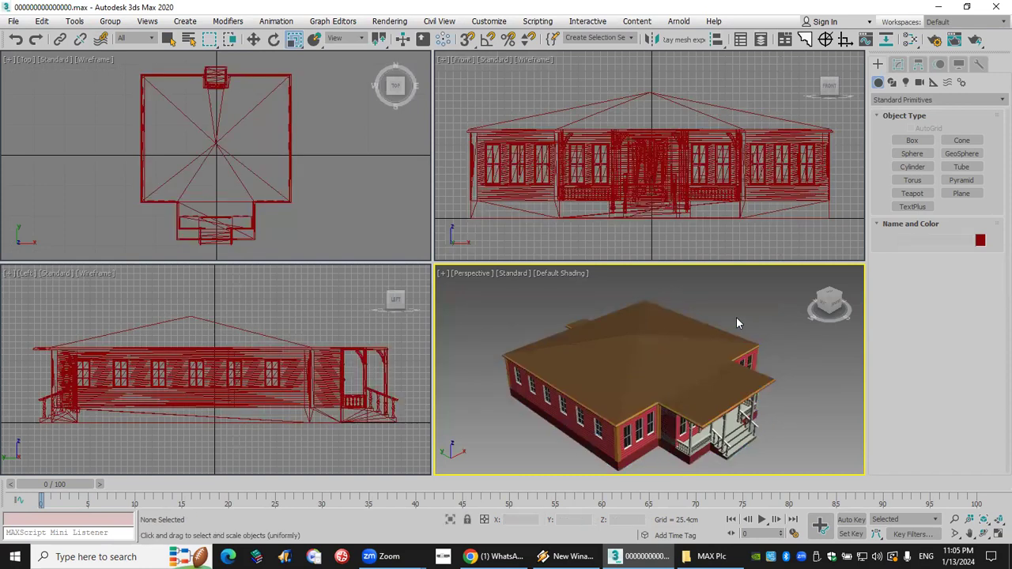
pyautogui.click(914, 141)
pyautogui.scroll(-3, 293, 180)
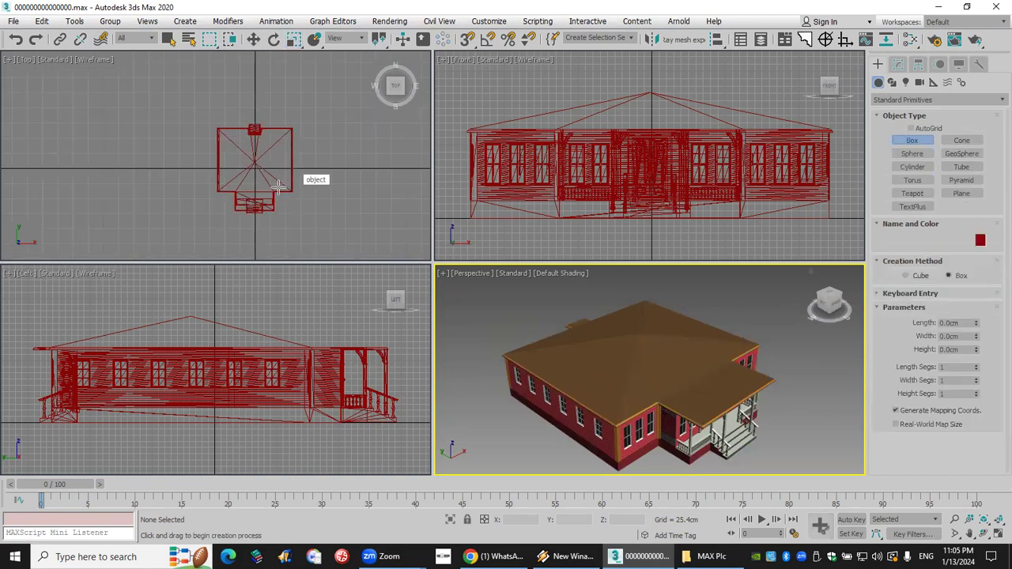
pyautogui.moveTo(83, 121); pyautogui.dragTo(185, 212)
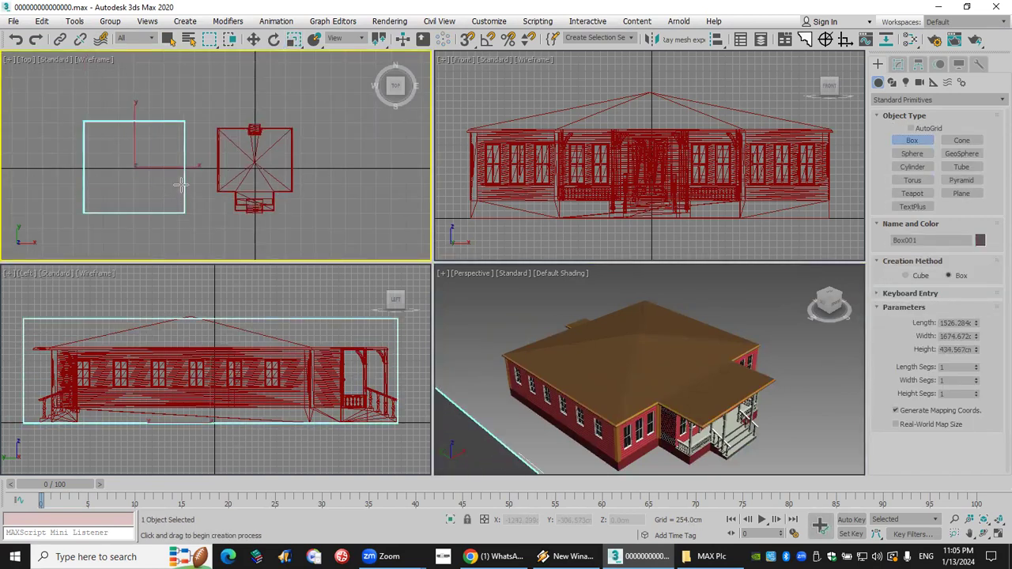
pyautogui.scroll(-5, 640, 375)
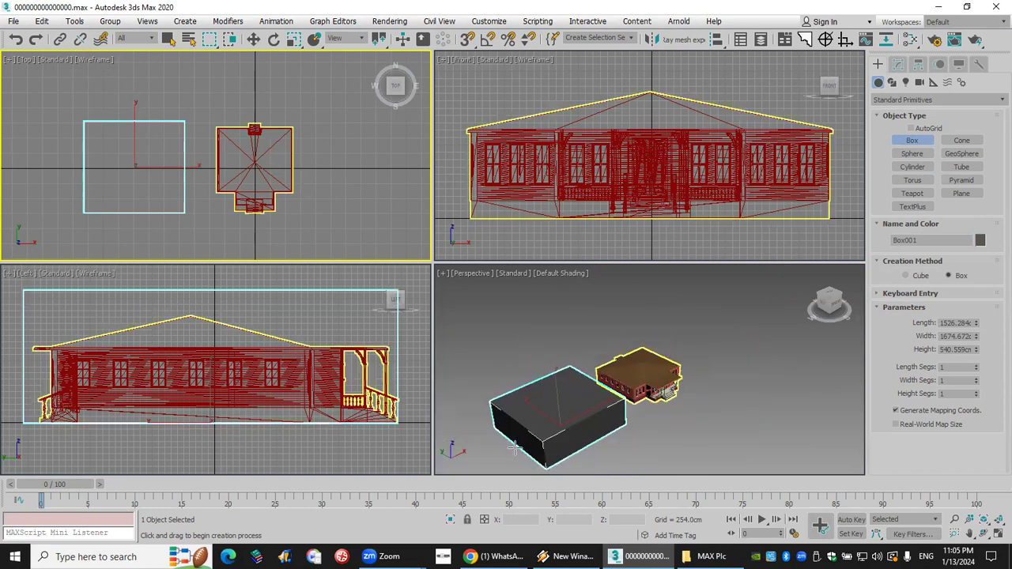
pyautogui.scroll(4, 606, 400)
pyautogui.scroll(-1, 799, 355)
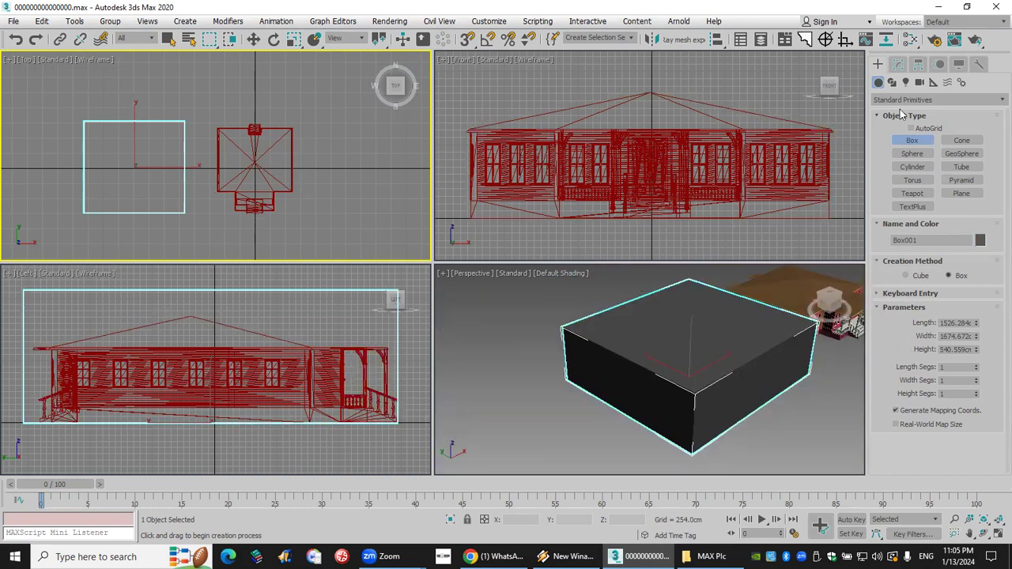
# Add an Edit Mesh modifier to the box and enter Vertex editing
pyautogui.click(899, 64)
pyautogui.press('r')
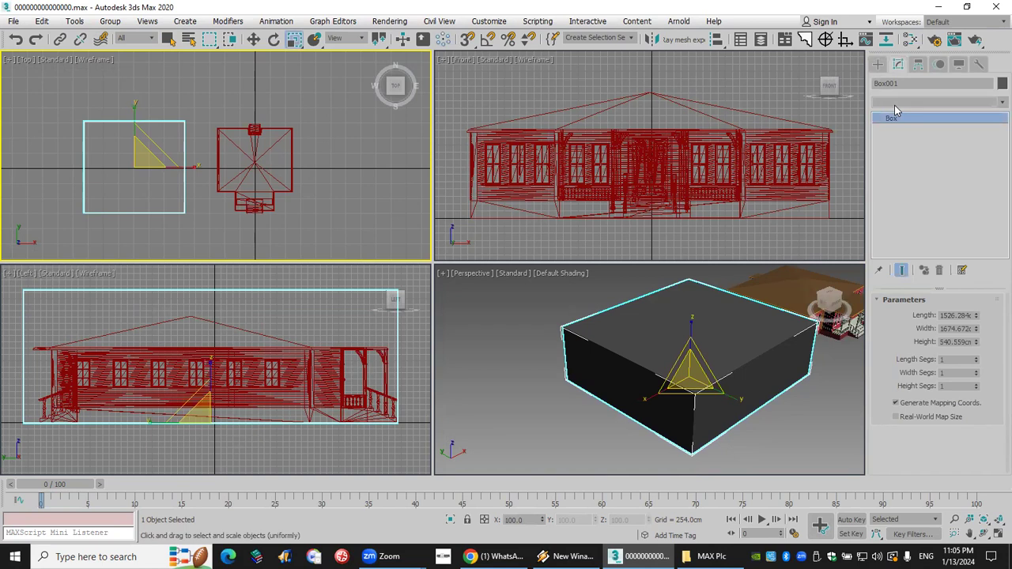
pyautogui.click(896, 102)
pyautogui.scroll(-5, 917, 189)
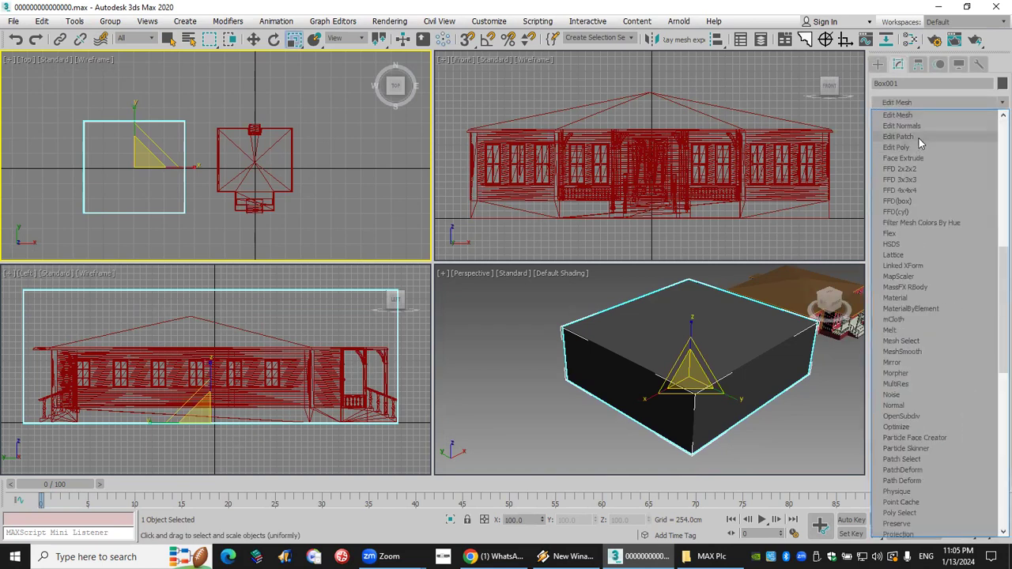
pyautogui.click(909, 115)
pyautogui.click(891, 118)
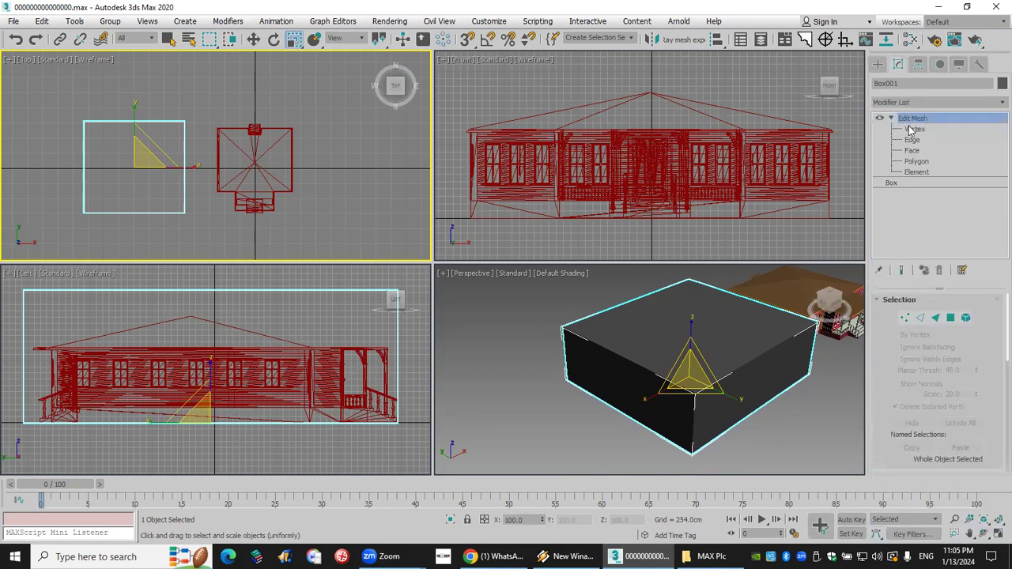
pyautogui.click(913, 129)
# Scale the box's four upper vertices together into a roof apex and lower it to a height of about 181 cm
pyautogui.scroll(-5, 609, 154)
pyautogui.moveTo(463, 107); pyautogui.dragTo(577, 152)
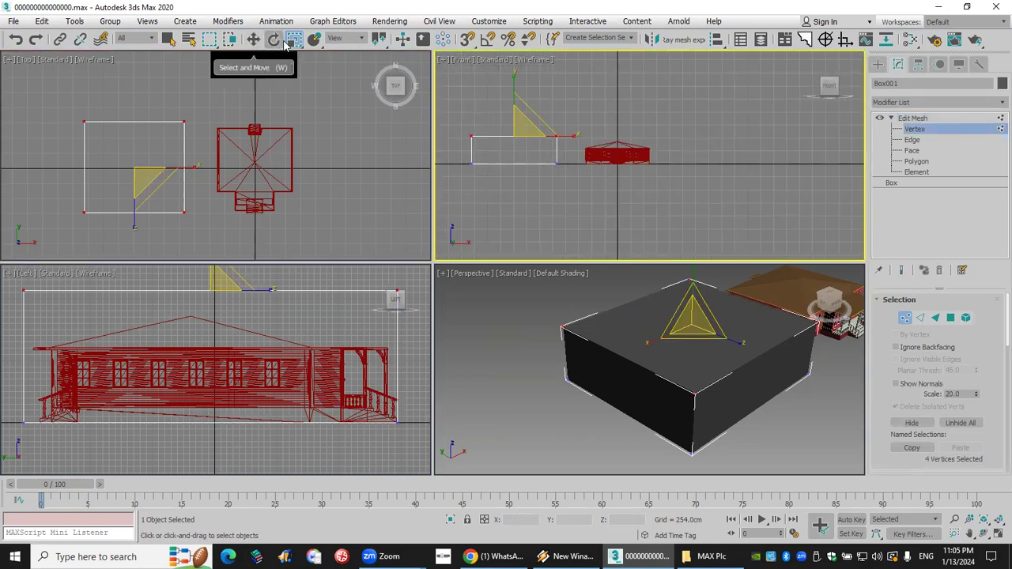
pyautogui.moveTo(520, 135); pyautogui.dragTo(602, 506)
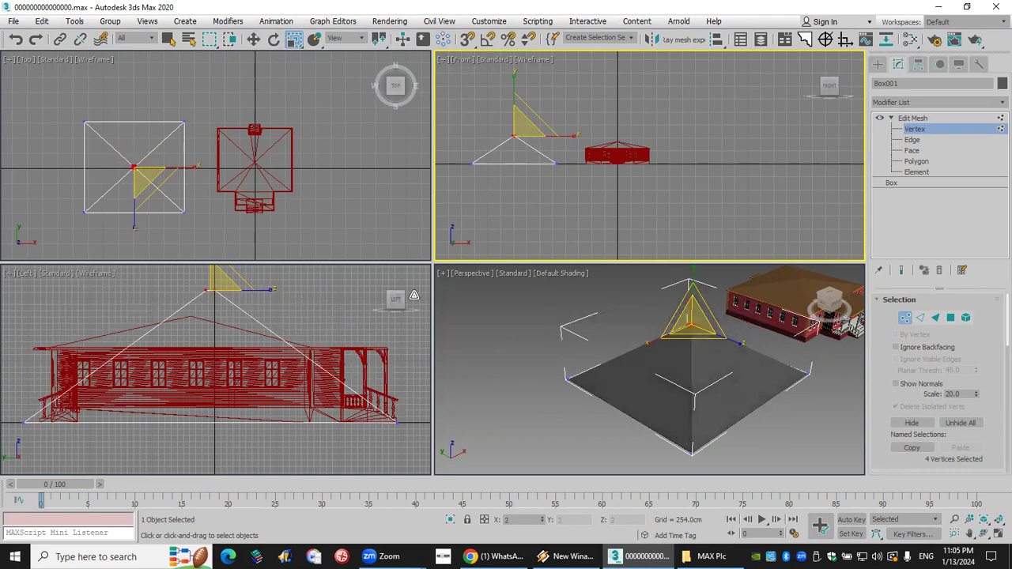
pyautogui.click(253, 39)
pyautogui.moveTo(514, 94); pyautogui.dragTo(570, 168)
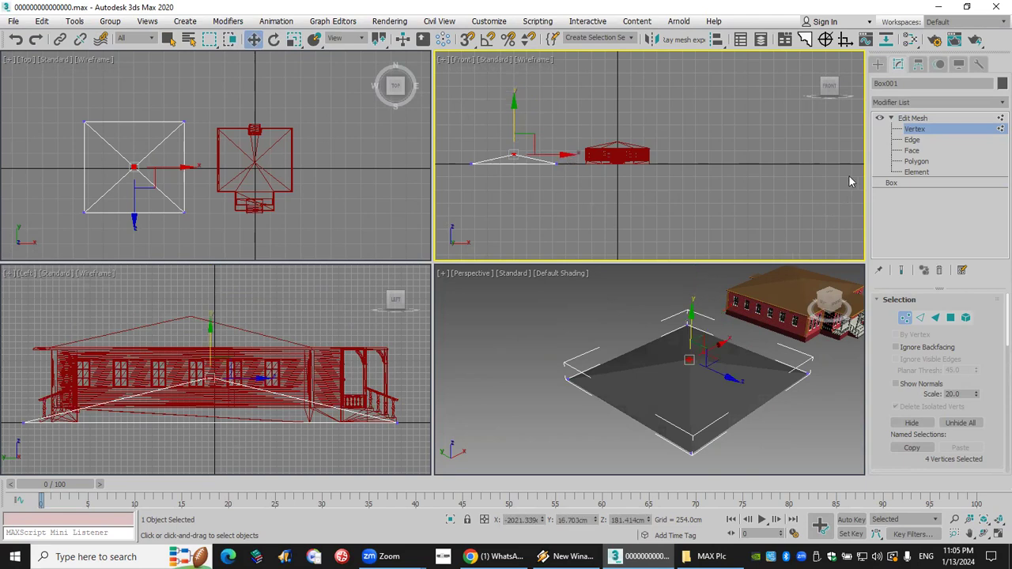
pyautogui.click(878, 63)
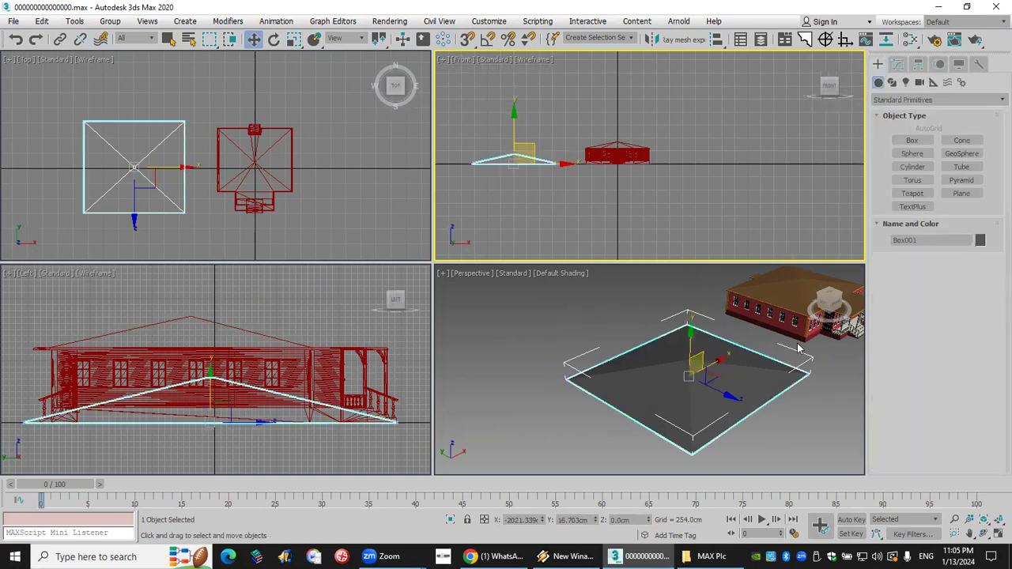
# Create an L-Ext near the house corner with sides about 213 and 204 cm, widths about 18 cm and height about 286 cm
pyautogui.scroll(4, 798, 349)
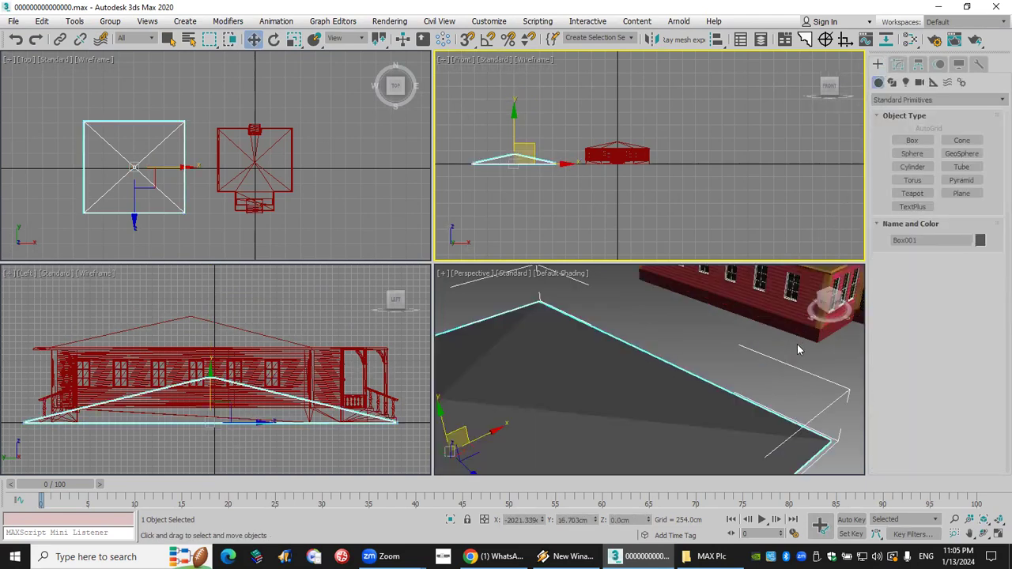
pyautogui.click(969, 534)
pyautogui.moveTo(791, 384); pyautogui.dragTo(659, 430)
pyautogui.scroll(2, 661, 344)
pyautogui.scroll(-2, 660, 343)
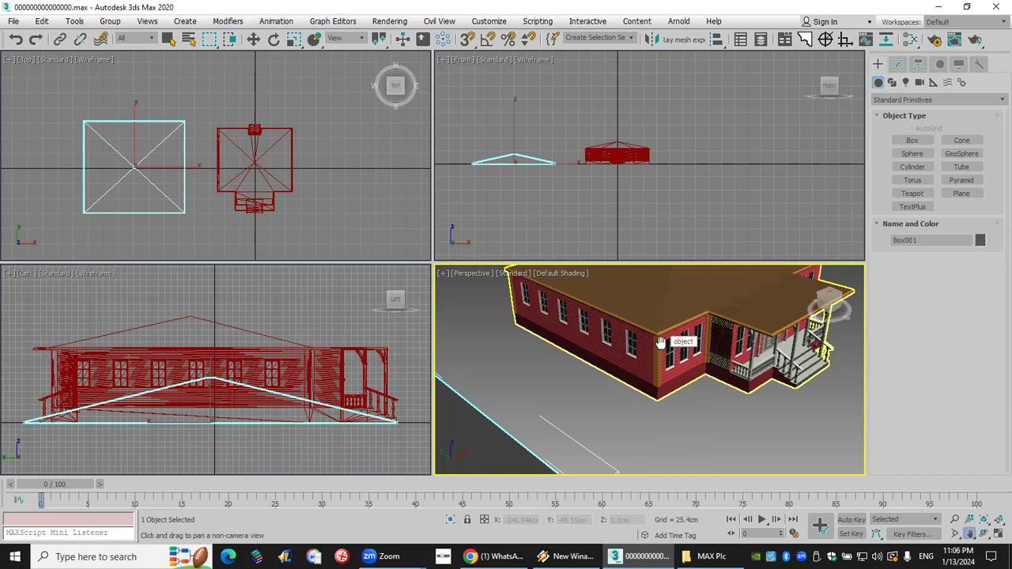
pyautogui.click(930, 105)
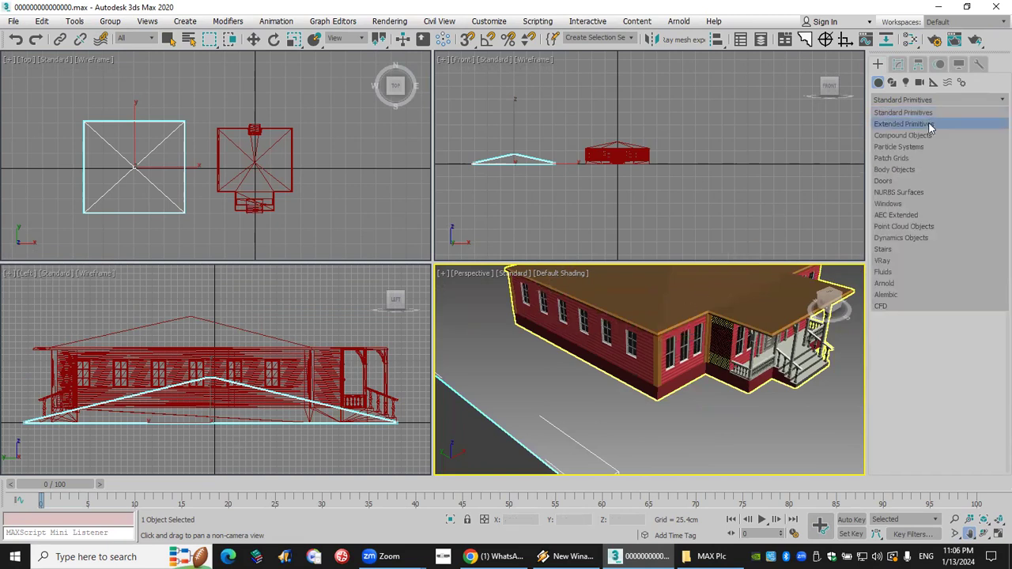
pyautogui.click(925, 121)
pyautogui.click(961, 181)
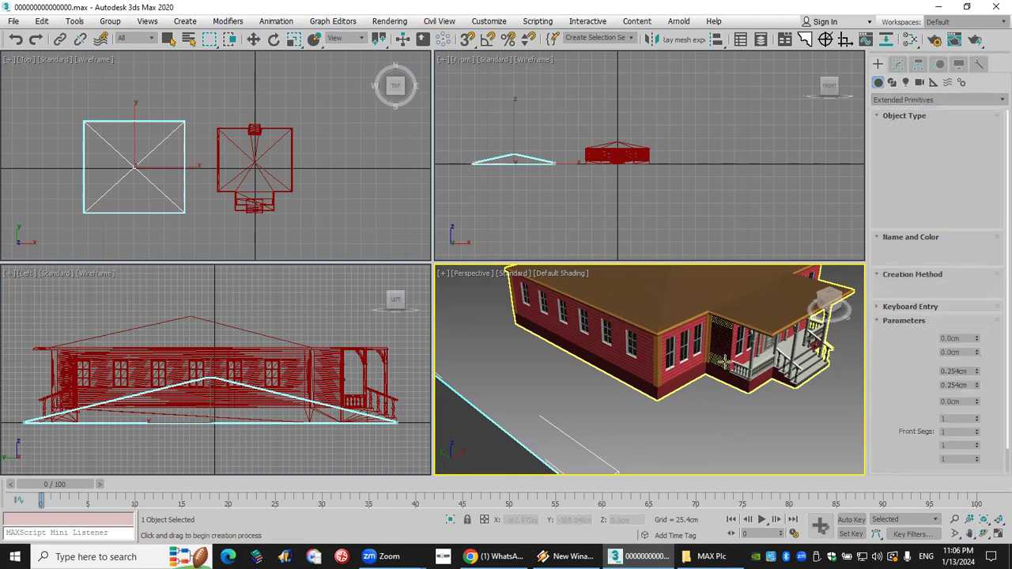
pyautogui.moveTo(607, 419); pyautogui.dragTo(598, 472)
pyautogui.click(599, 374)
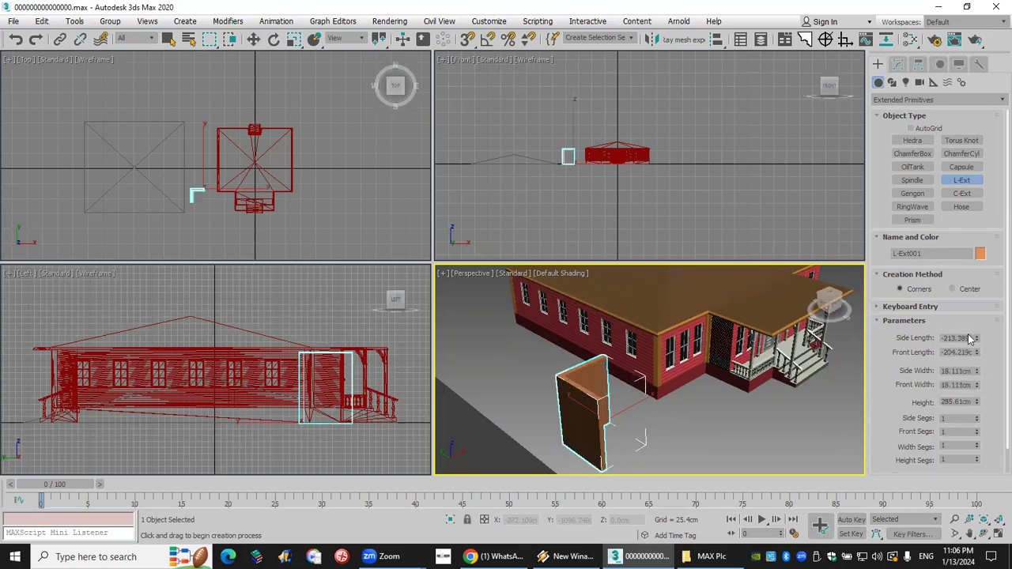
# Shrink the L-Ext to about -42.7 cm side length, -32.7 cm front length and 8.2 cm side width
pyautogui.moveTo(975, 338); pyautogui.dragTo(985, 277)
pyautogui.moveTo(977, 352)
pyautogui.mouseDown()
pyautogui.moveTo(978, 374)
pyautogui.moveTo(972, 291)
pyautogui.moveTo(974, 352)
pyautogui.mouseUp()
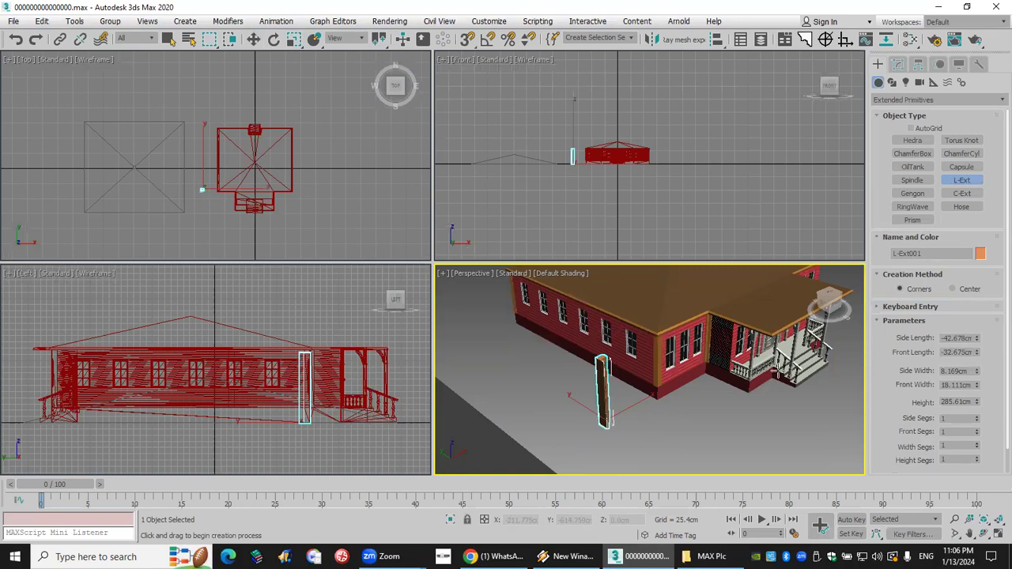
# Examine the house in the Perspective view, from the whole building down to the porch railings, posts and entrance stairs
pyautogui.scroll(5, 823, 328)
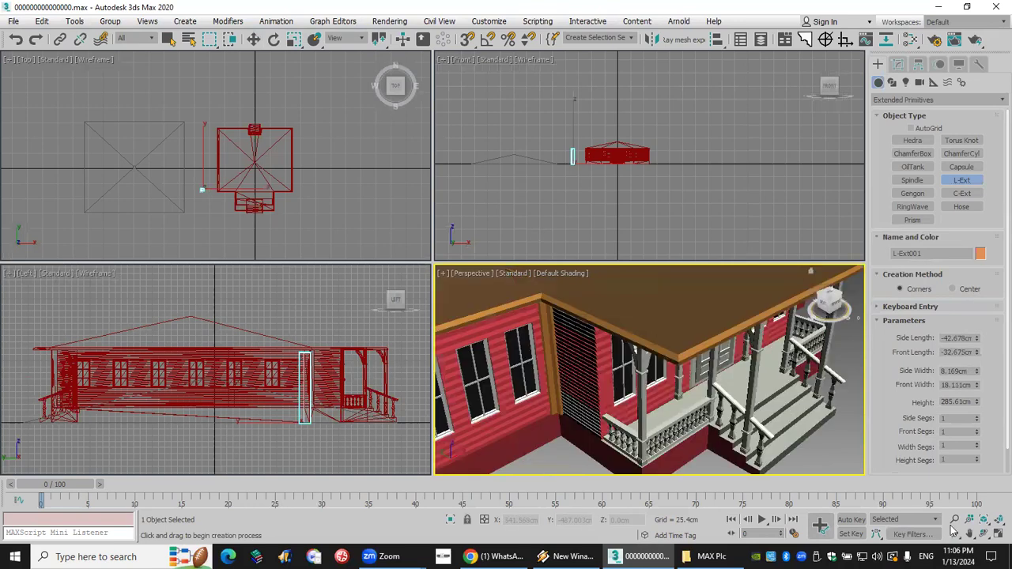
pyautogui.hotkey('ctrl', 'r')
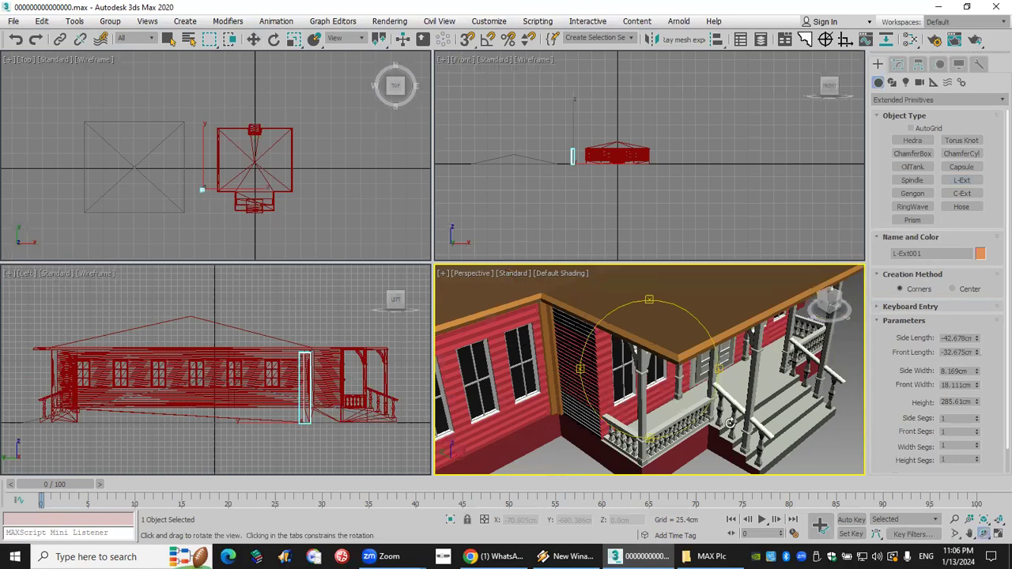
pyautogui.moveTo(745, 443); pyautogui.dragTo(766, 449)
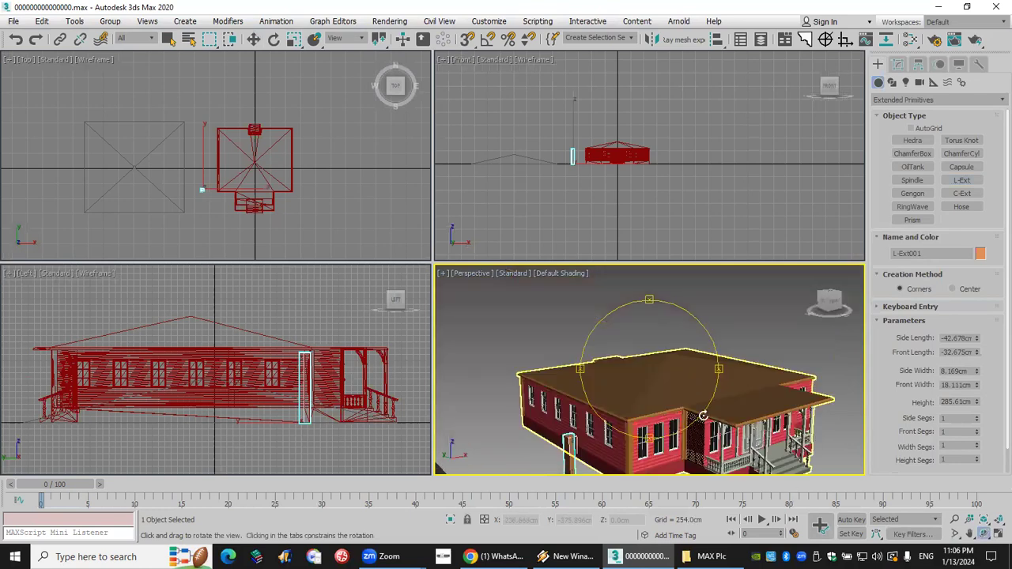
pyautogui.scroll(5, 702, 415)
pyautogui.hotkey('shift', 'z')
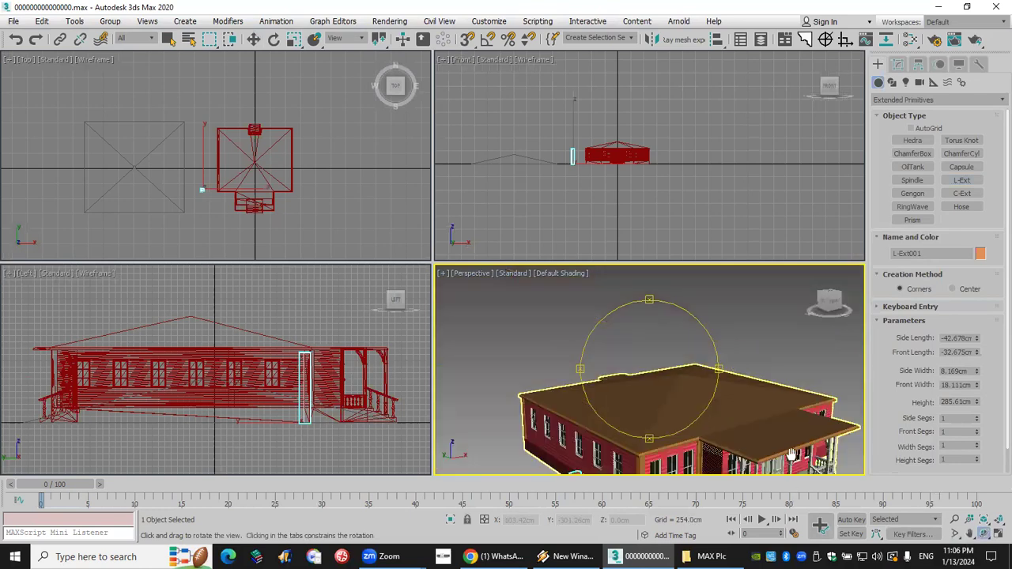
pyautogui.hotkey('ctrl', 'p')
pyautogui.hotkey('shift', 'z')
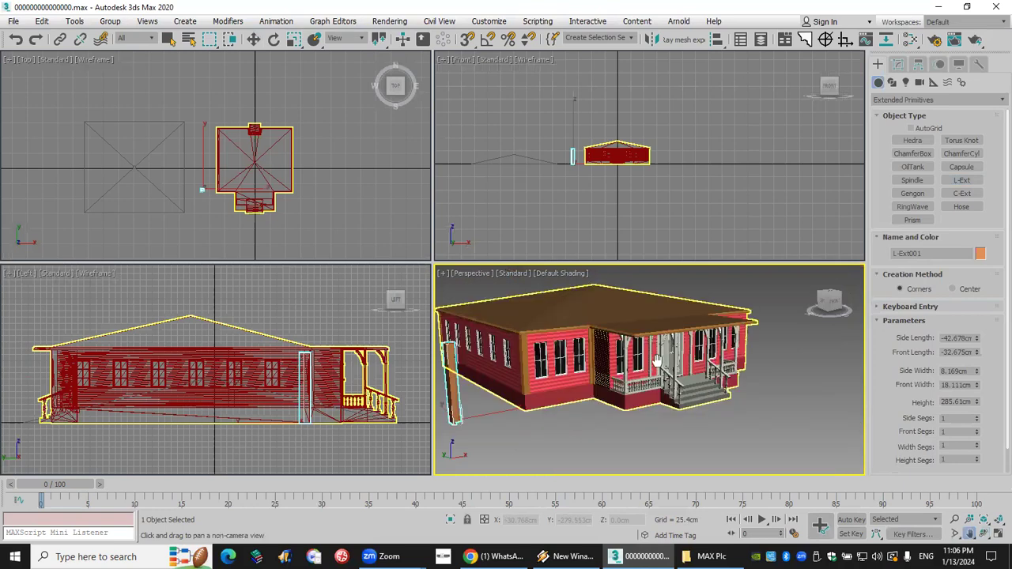
pyautogui.scroll(5, 655, 360)
# Create a ChamferBox beside the house in the Top view, about 1060 cm long, 74 cm wide and 95 cm high with a 37 cm fillet
pyautogui.click(911, 153)
pyautogui.click(330, 168)
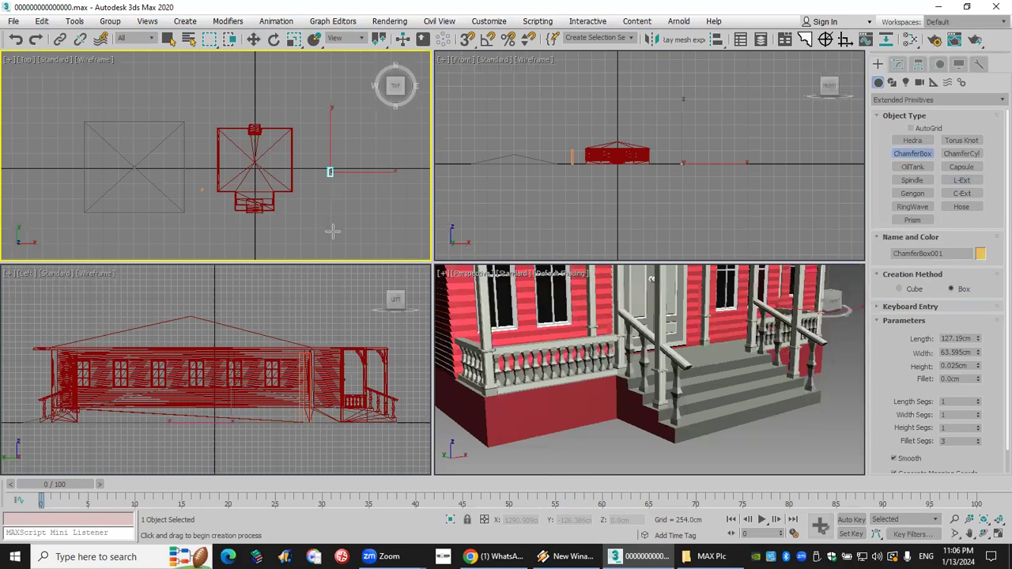
pyautogui.moveTo(332, 231); pyautogui.dragTo(333, 226)
pyautogui.click(336, 210)
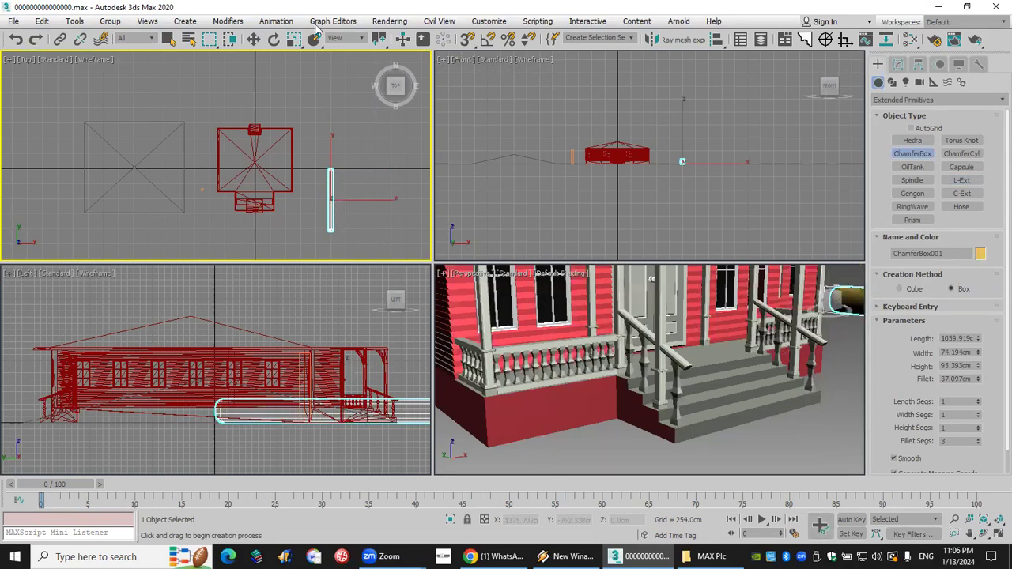
# Rotate the ChamferBox about 19 degrees around the X axis so it slopes like a stair handrail
pyautogui.press('e')
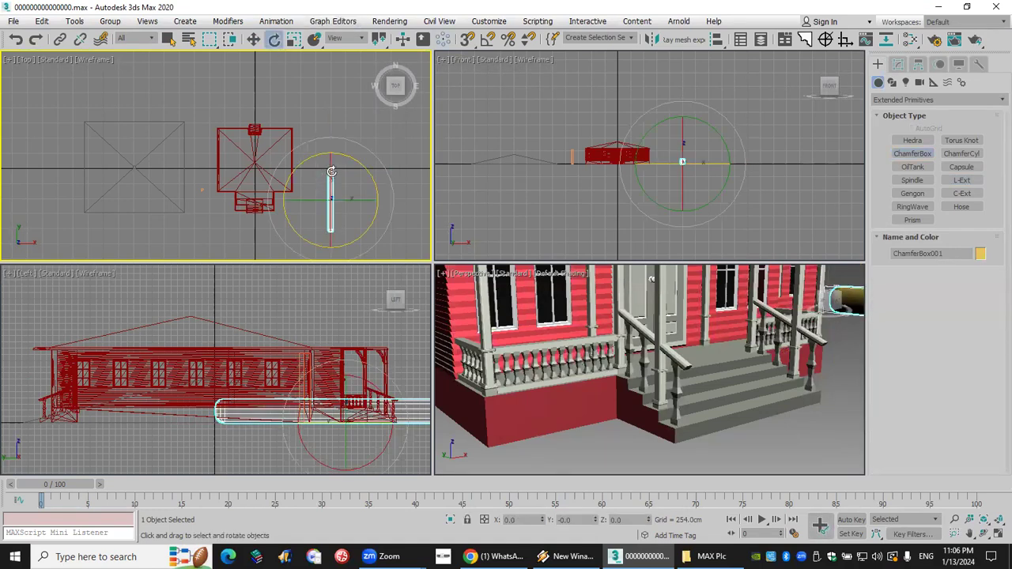
pyautogui.moveTo(331, 177); pyautogui.dragTo(330, 167)
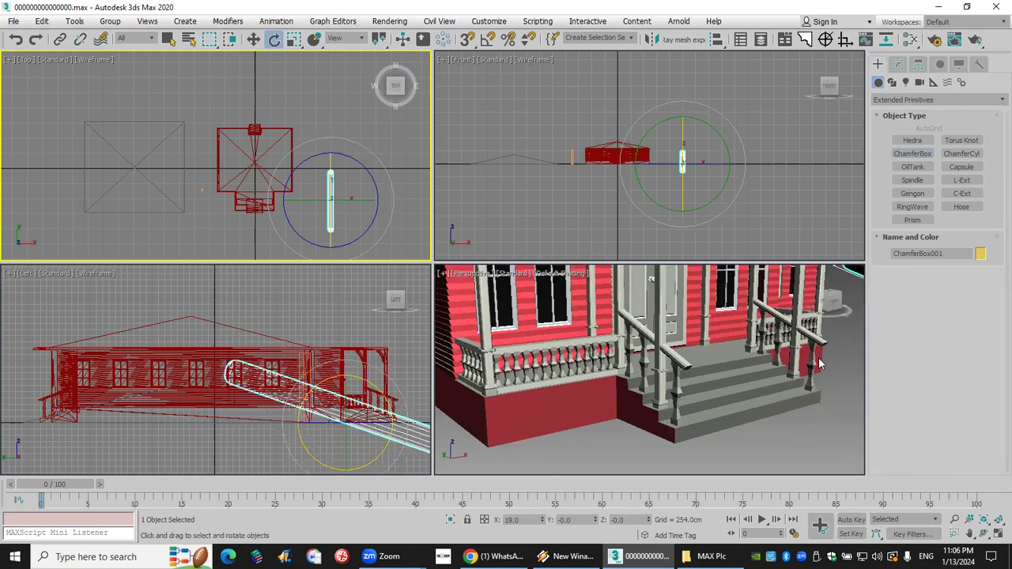
pyautogui.scroll(-5, 819, 364)
pyautogui.moveTo(806, 448); pyautogui.dragTo(715, 336, button='middle')
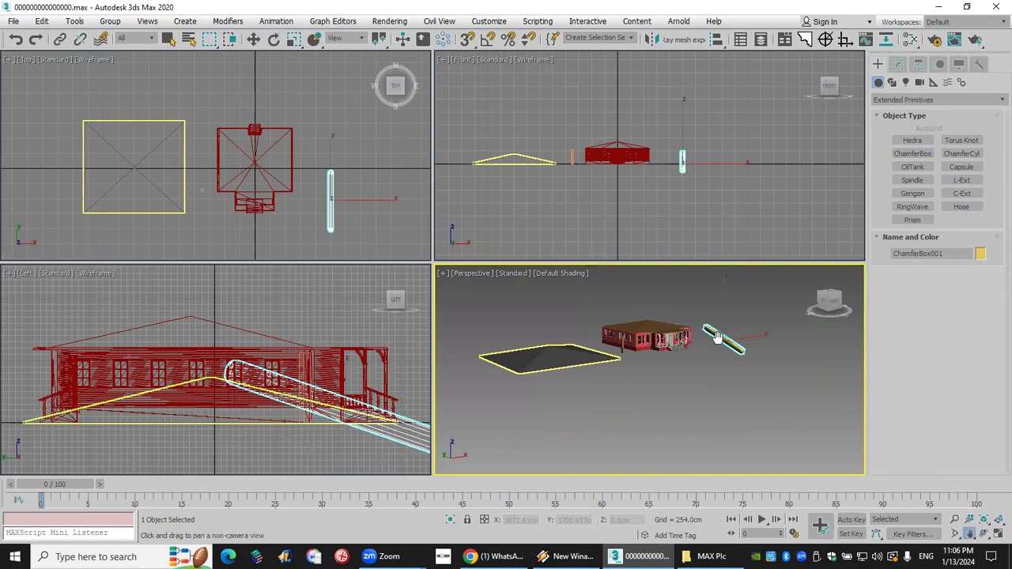
pyautogui.scroll(10, 715, 336)
pyautogui.scroll(-4, 715, 338)
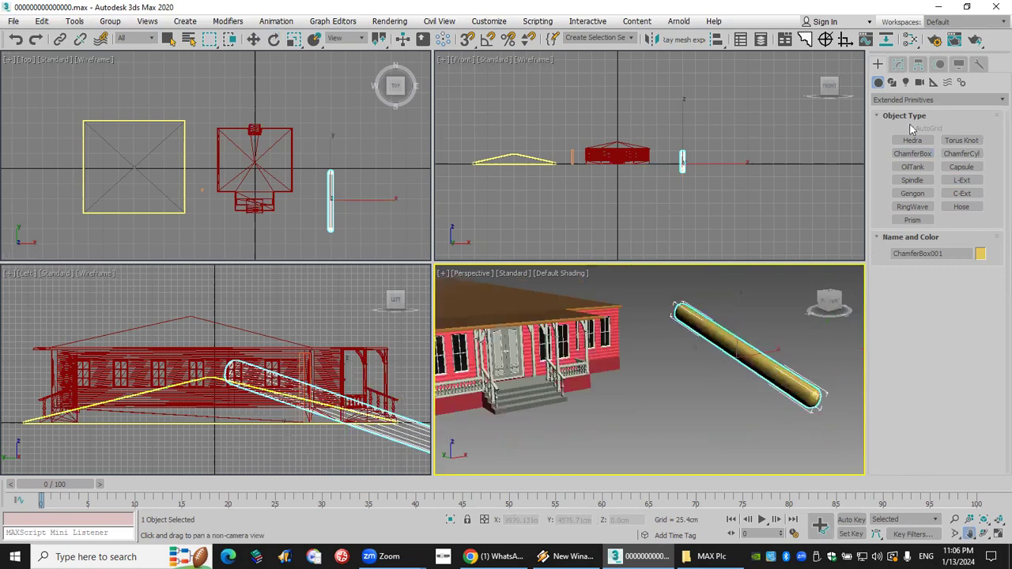
# Turn off smoothing on the ChamferBox and reduce its height to about 65.8 cm and its fillet to about 14.1 cm
pyautogui.click(898, 439)
pyautogui.moveTo(978, 345); pyautogui.dragTo(987, 391)
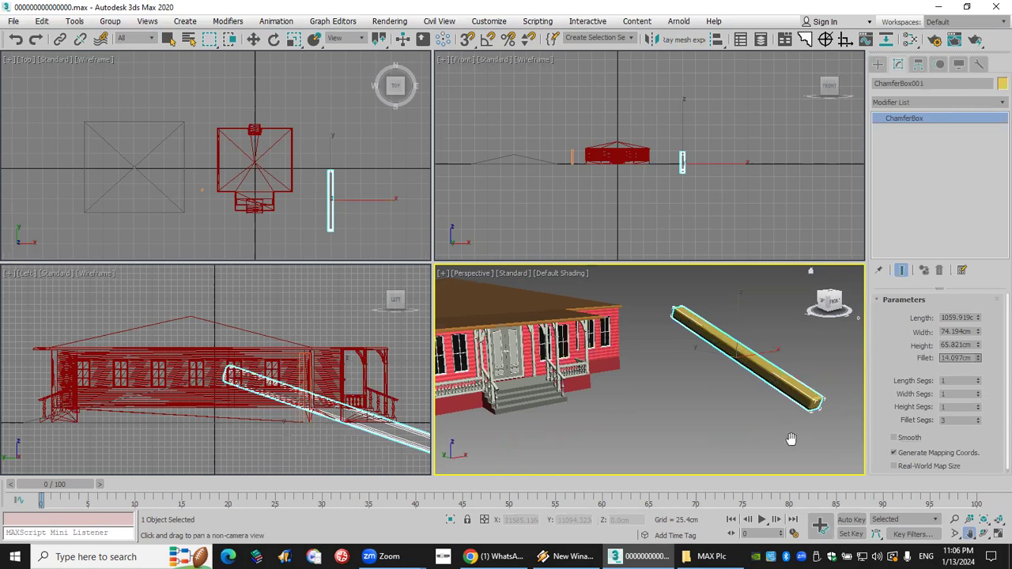
pyautogui.scroll(3, 785, 399)
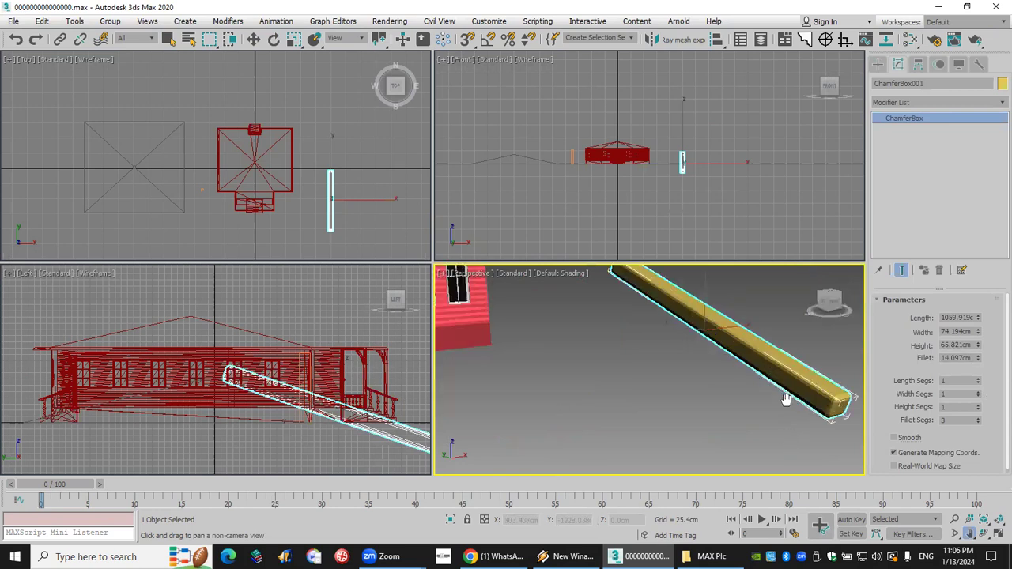
pyautogui.scroll(-5, 785, 399)
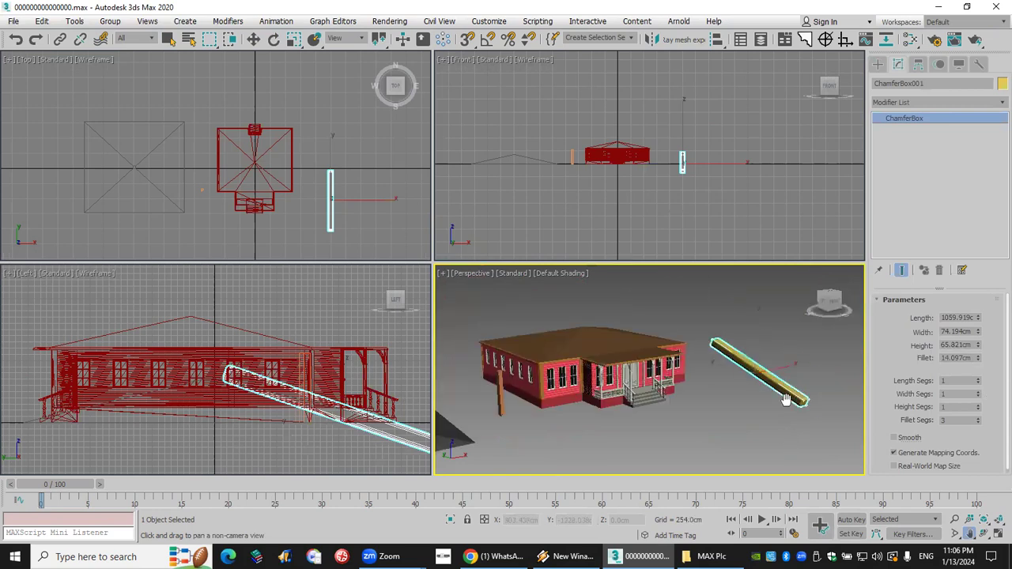
# Reset to a new empty scene without saving the current changes
pyautogui.click(14, 20)
pyautogui.click(24, 50)
pyautogui.click(522, 300)
pyautogui.click(480, 299)
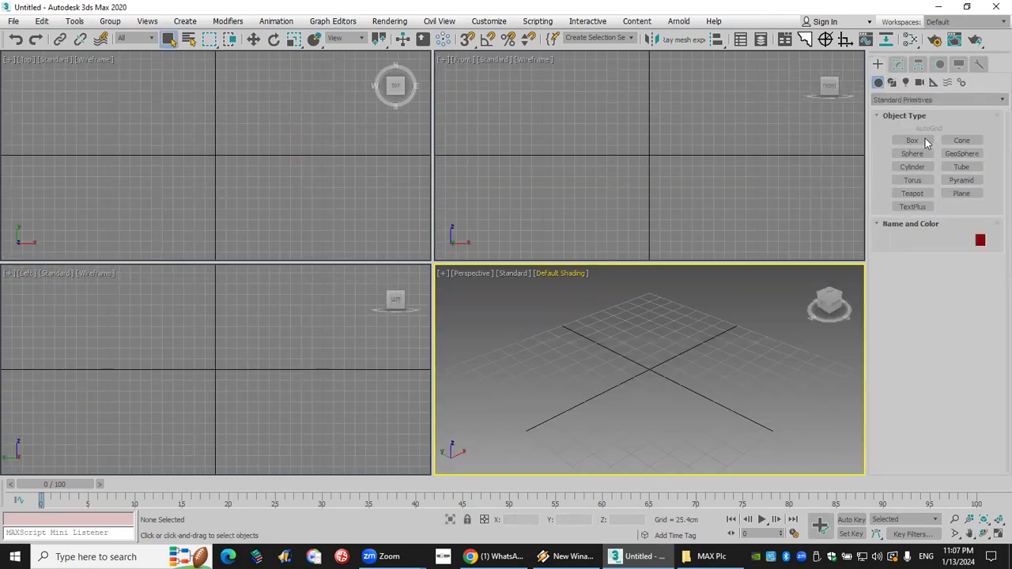
# Create a box at the origin in the Top view, about 277 cm wide and 22 cm high
pyautogui.click(911, 141)
pyautogui.moveTo(161, 142); pyautogui.dragTo(278, 168)
pyautogui.click(305, 158)
# Set the box's length to 30 cm, width to 120 cm and height to 15 cm
pyautogui.doubleClick(947, 323)
pyautogui.write('3')
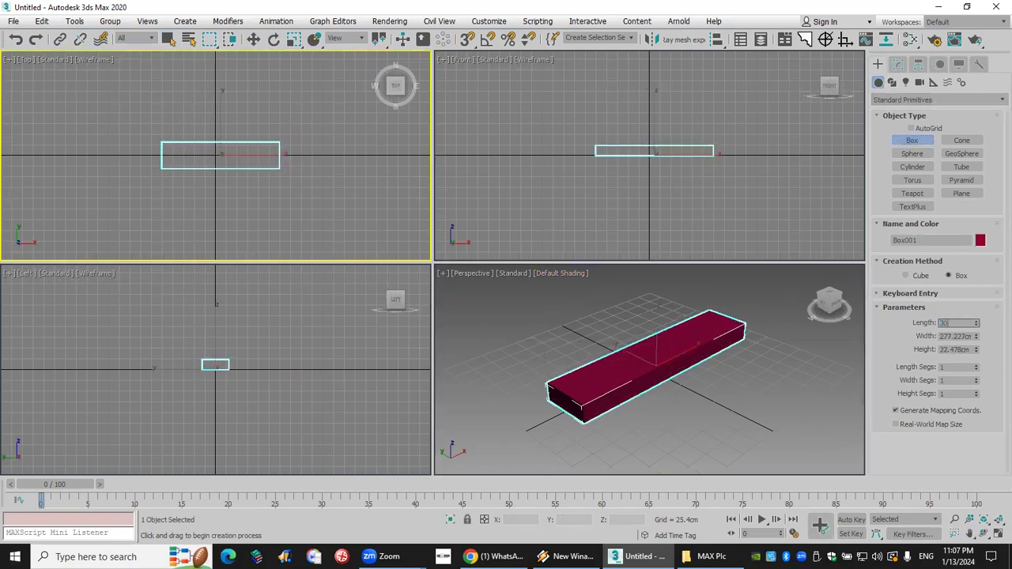
pyautogui.write('0')
pyautogui.press('Return')
pyautogui.doubleClick(967, 336)
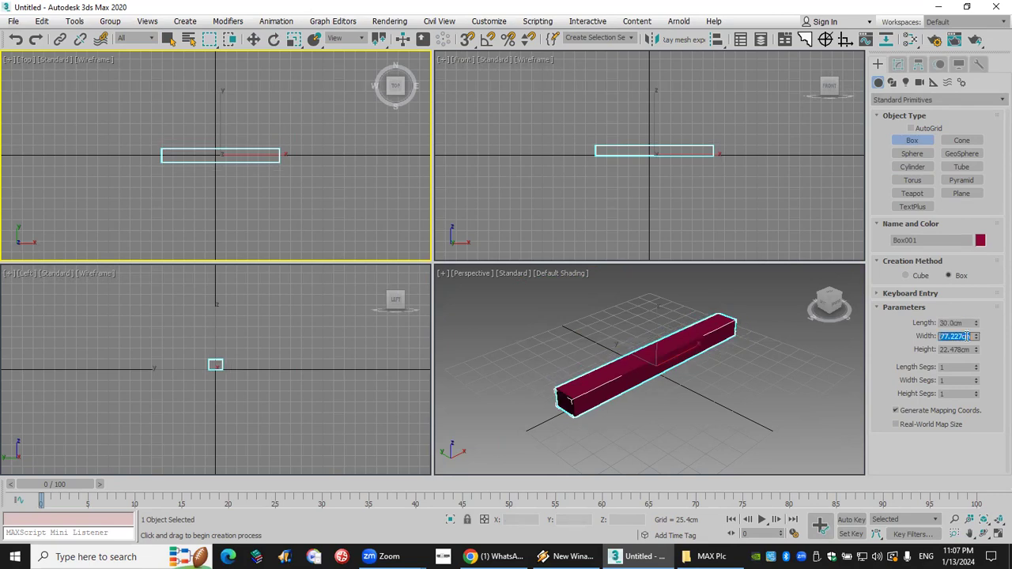
pyautogui.write('120')
pyautogui.press('Return')
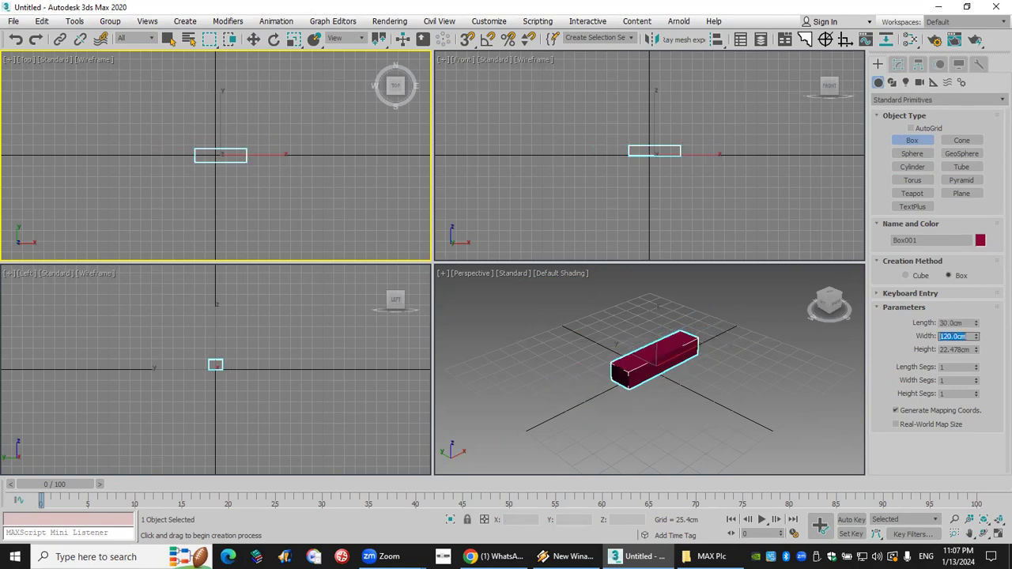
pyautogui.doubleClick(966, 349)
pyautogui.write('15')
pyautogui.press('Return')
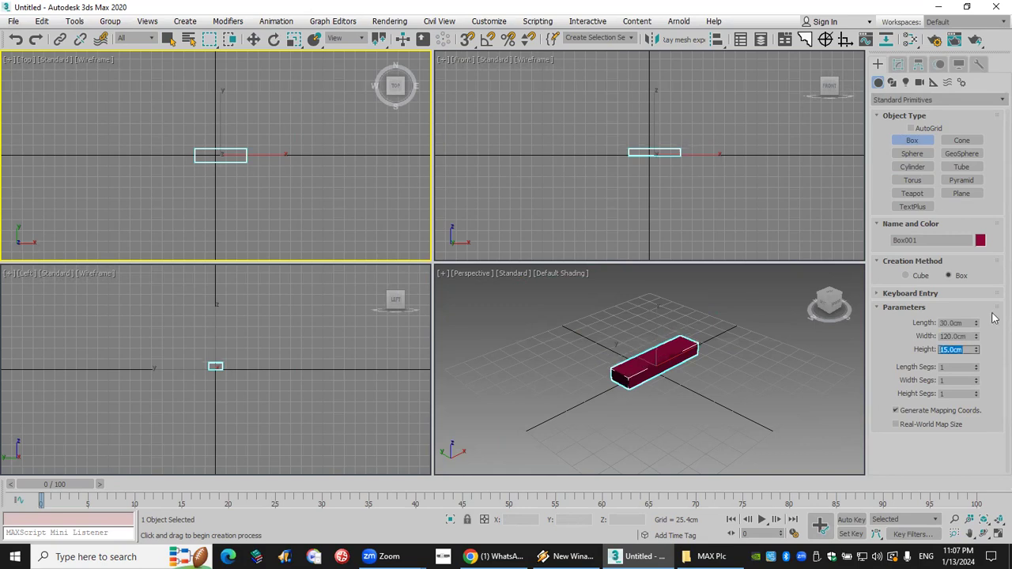
# Enable vertex snapping and clone the box along Y as two copies spaced 30 cm apart, corner to corner
pyautogui.scroll(4, 241, 144)
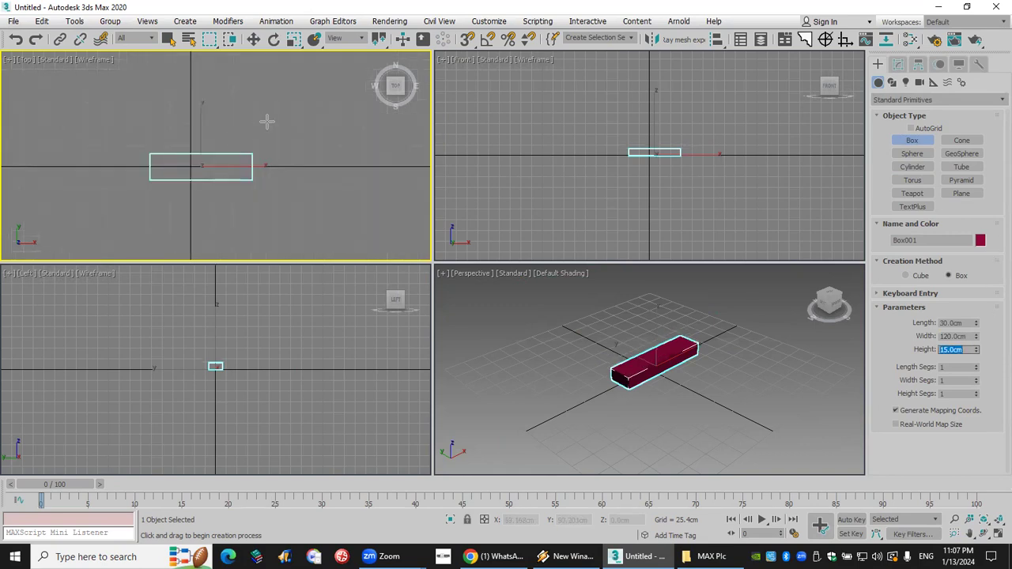
pyautogui.click(253, 41)
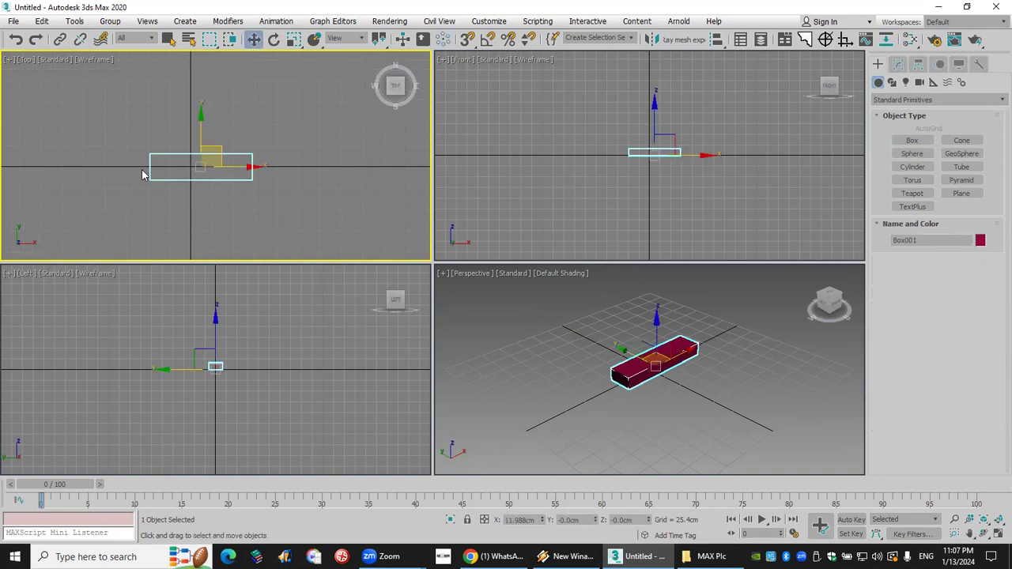
pyautogui.click(468, 39)
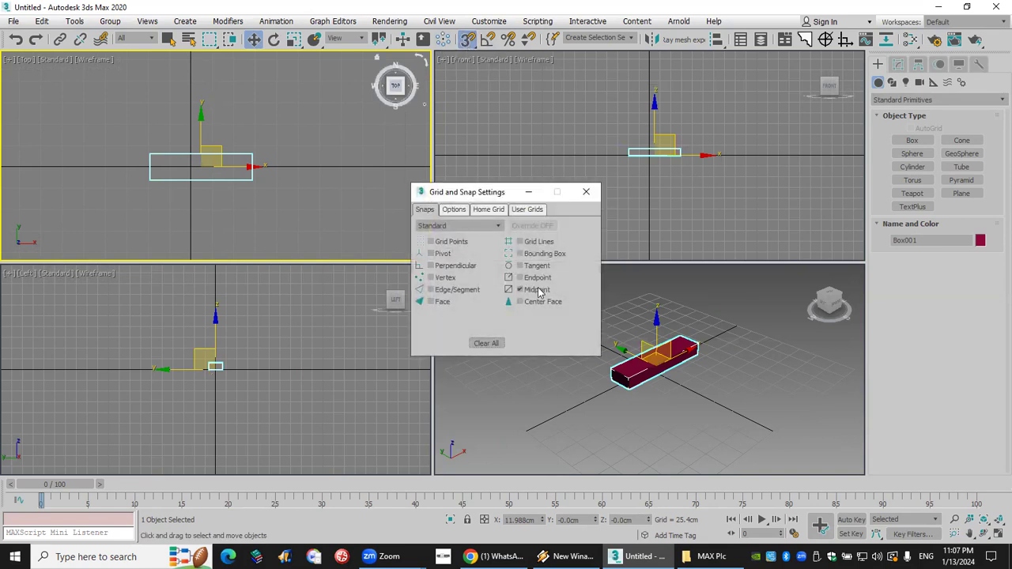
pyautogui.click(586, 191)
pyautogui.moveTo(150, 179); pyautogui.dragTo(151, 163)
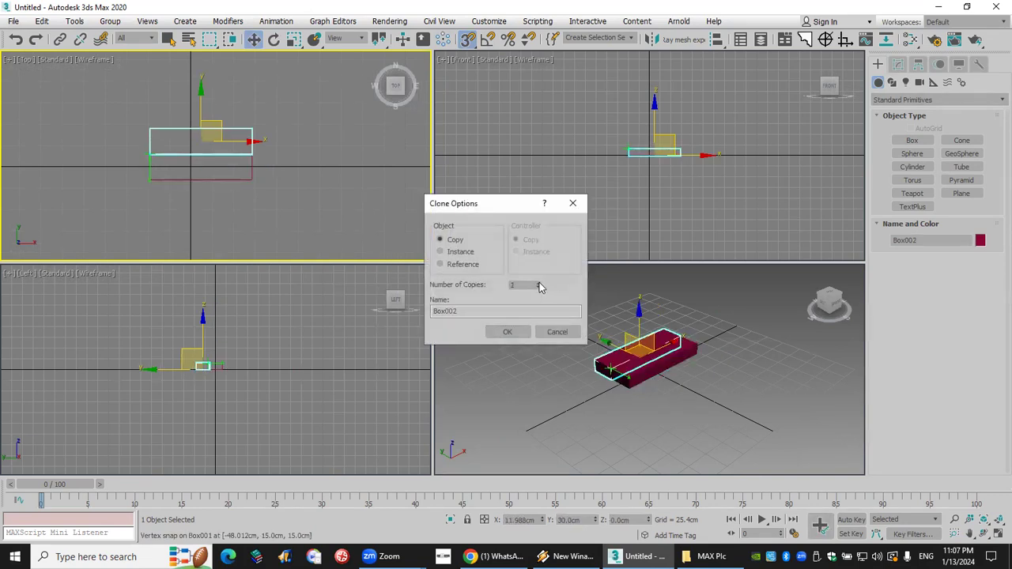
pyautogui.click(506, 332)
# Set the middle box's height to 30 cm to form the second stair step
pyautogui.scroll(5, 611, 330)
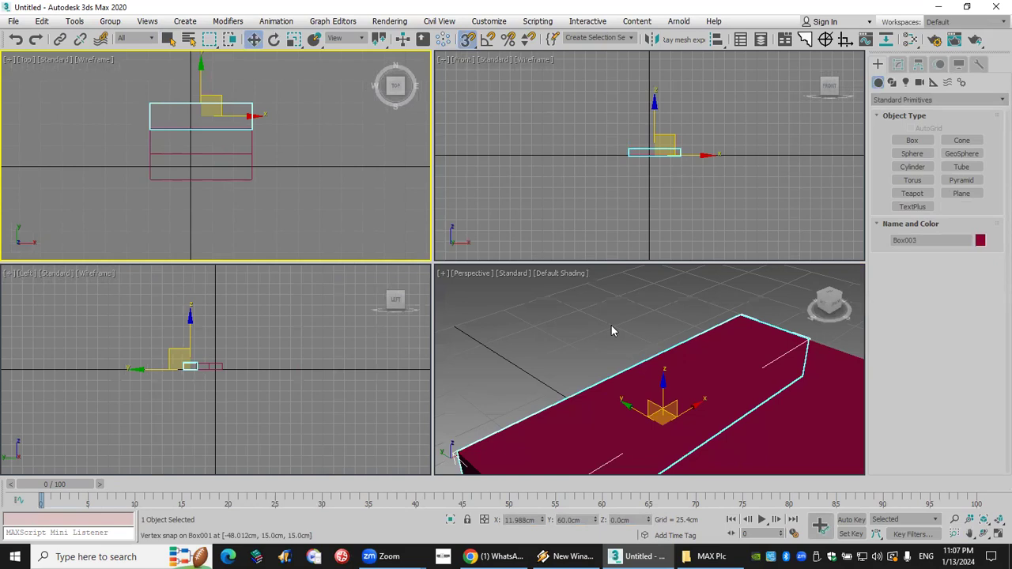
pyautogui.scroll(-5, 611, 331)
pyautogui.click(723, 439)
pyautogui.click(654, 357)
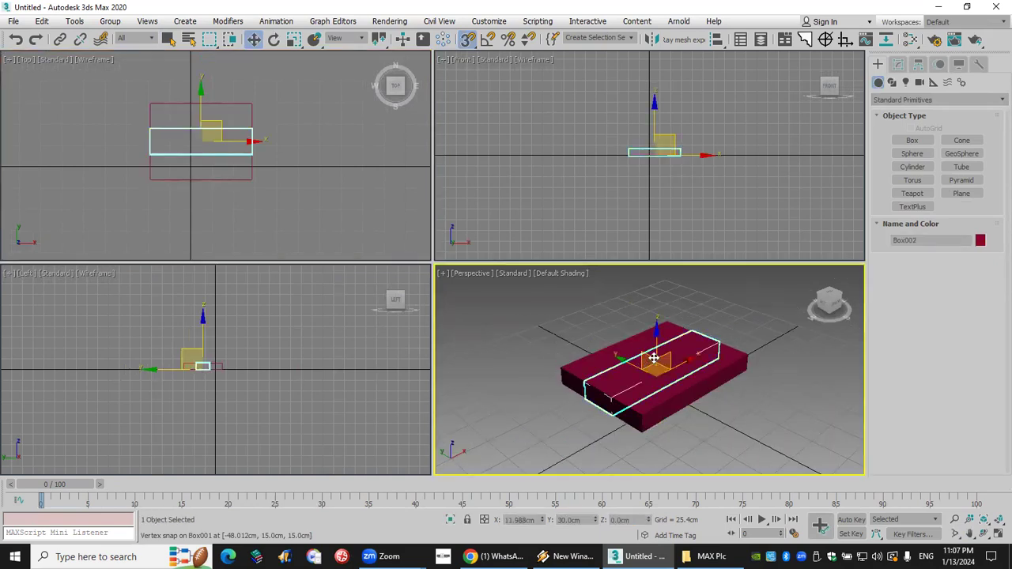
pyautogui.click(898, 64)
pyautogui.doubleClick(950, 341)
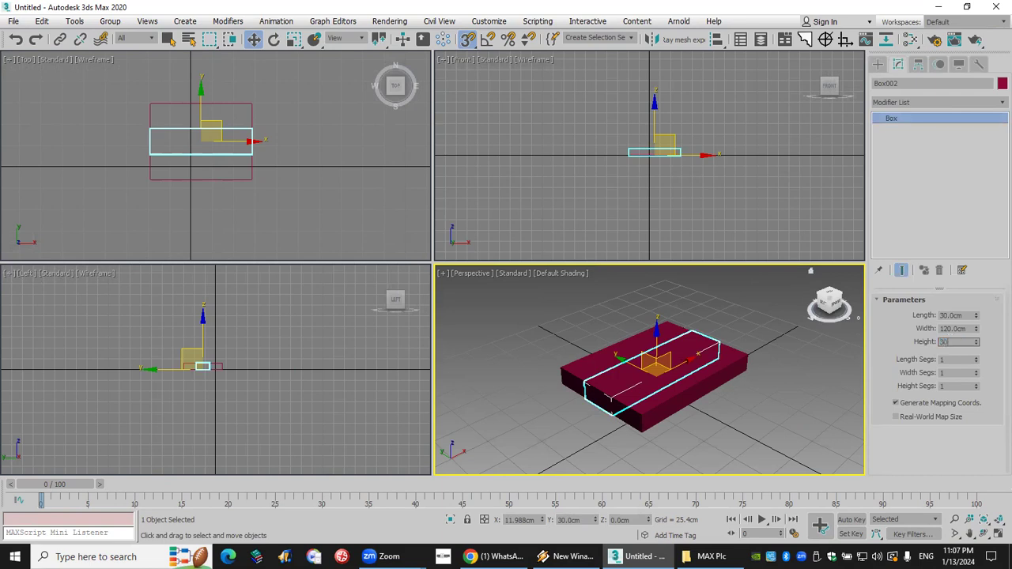
pyautogui.write('30')
pyautogui.press('Return')
# Set the rear box's height to 45 cm to form the third stair step, and clear the selection
pyautogui.moveTo(592, 388); pyautogui.dragTo(563, 371)
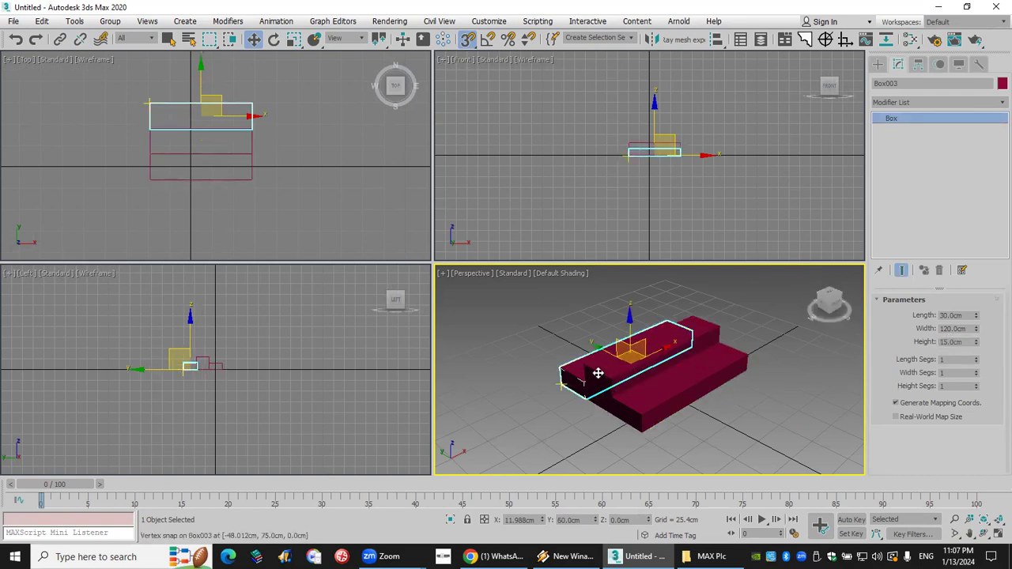
pyautogui.click(956, 341)
pyautogui.write('45')
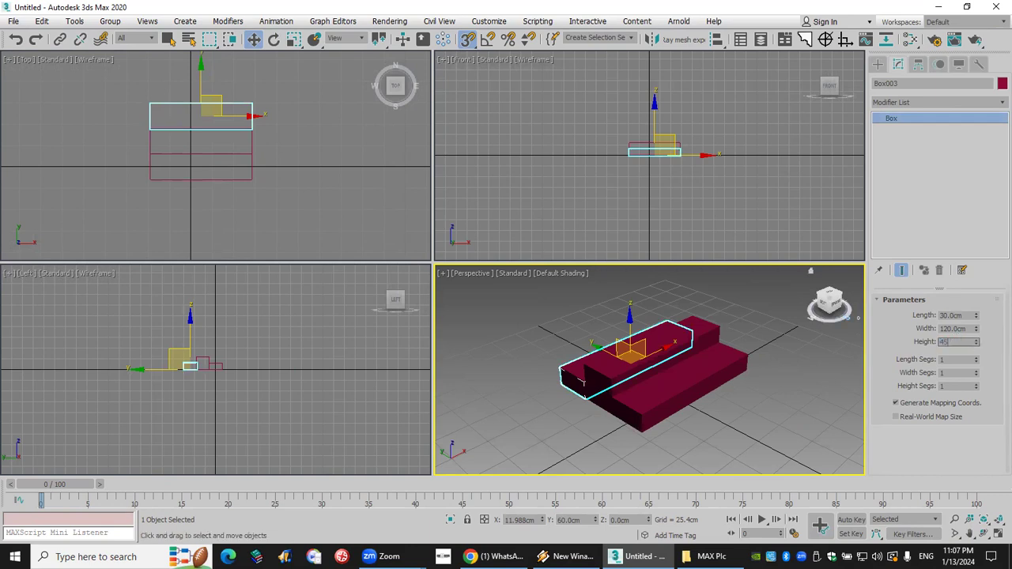
pyautogui.press('Return')
pyautogui.click(766, 403)
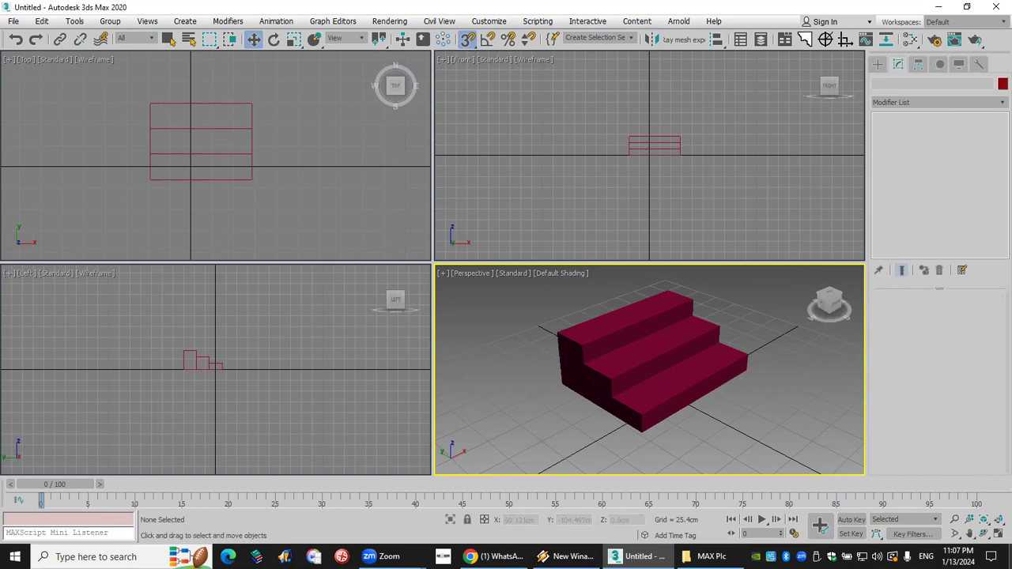
# Switch to the Windows desktop and open the Vray Picss folder
pyautogui.press('super+d')
pyautogui.click(813, 316)
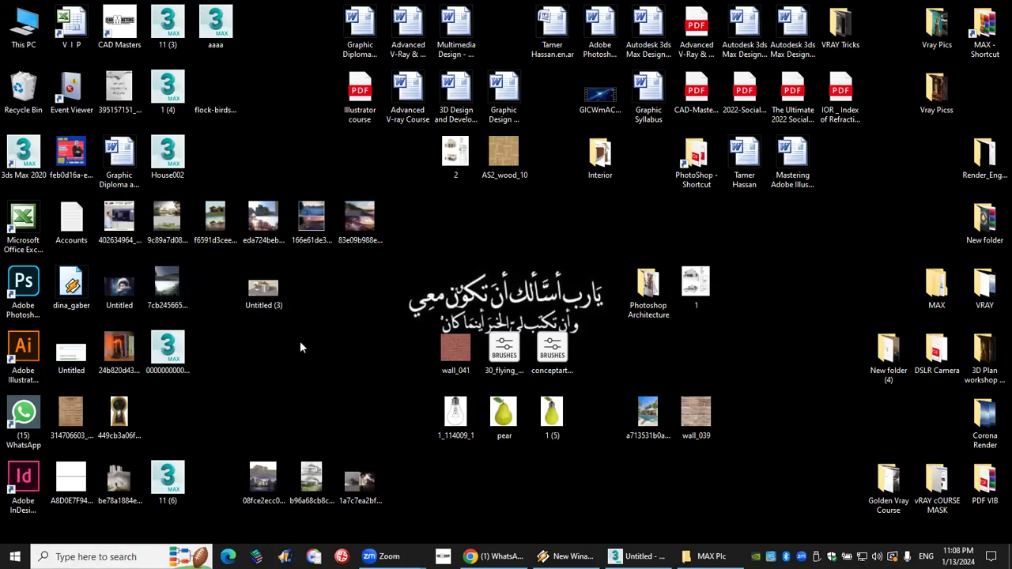
pyautogui.doubleClick(938, 93)
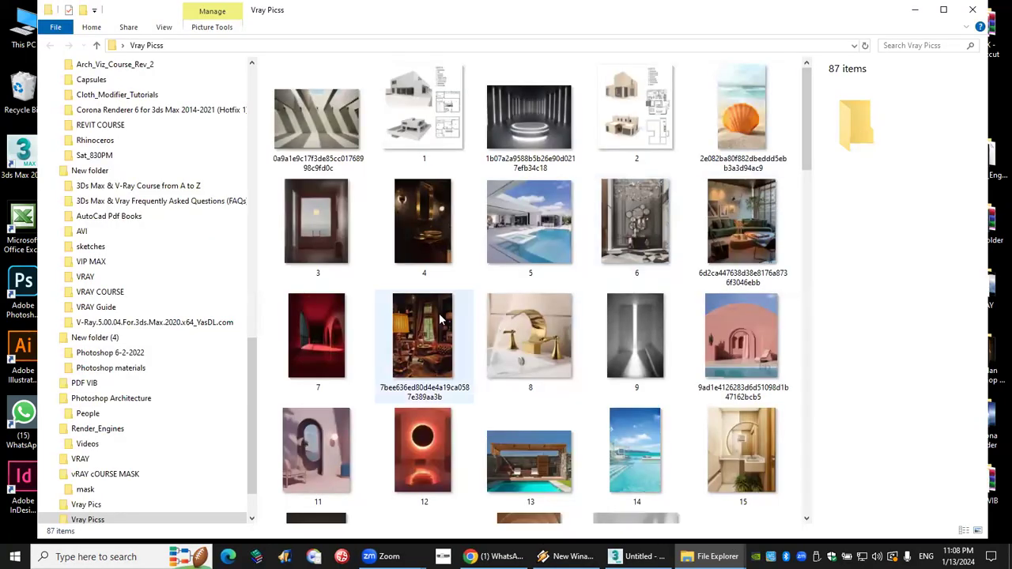
# View the dark library interior picture and the house picture 1.jpg, close both, and look through the folder's other pictures
pyautogui.doubleClick(440, 318)
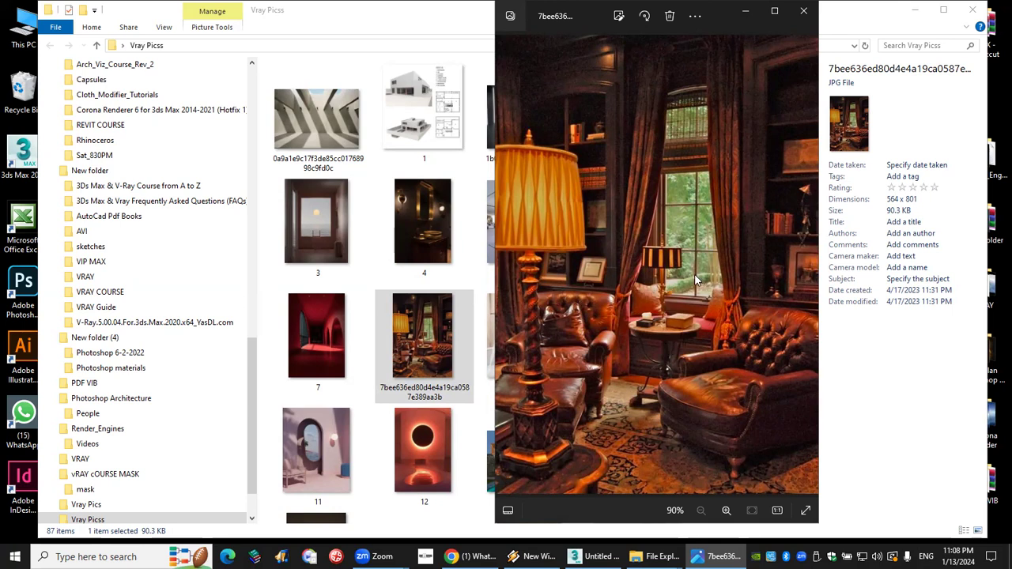
pyautogui.click(803, 14)
pyautogui.click(400, 117)
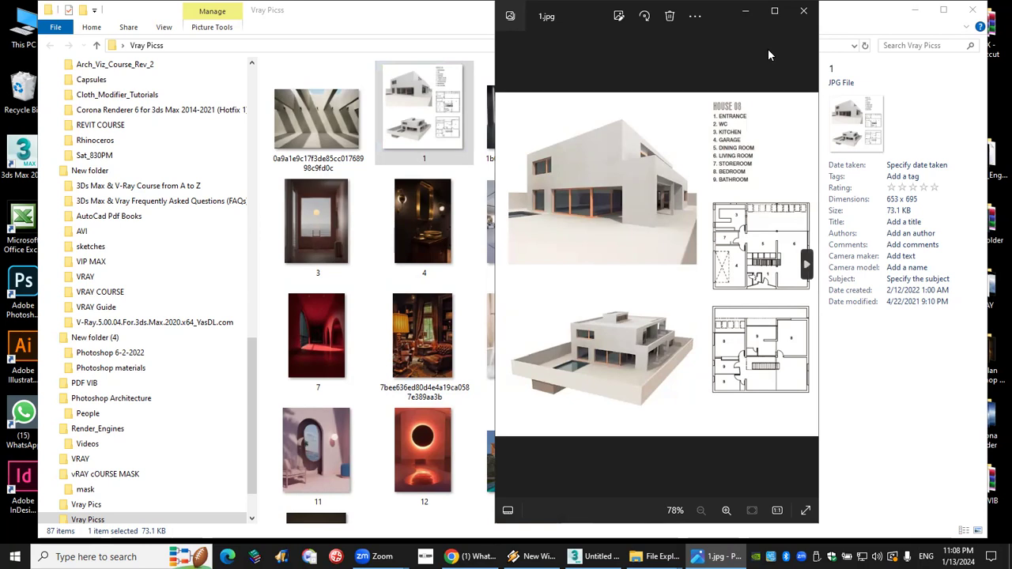
pyautogui.click(807, 9)
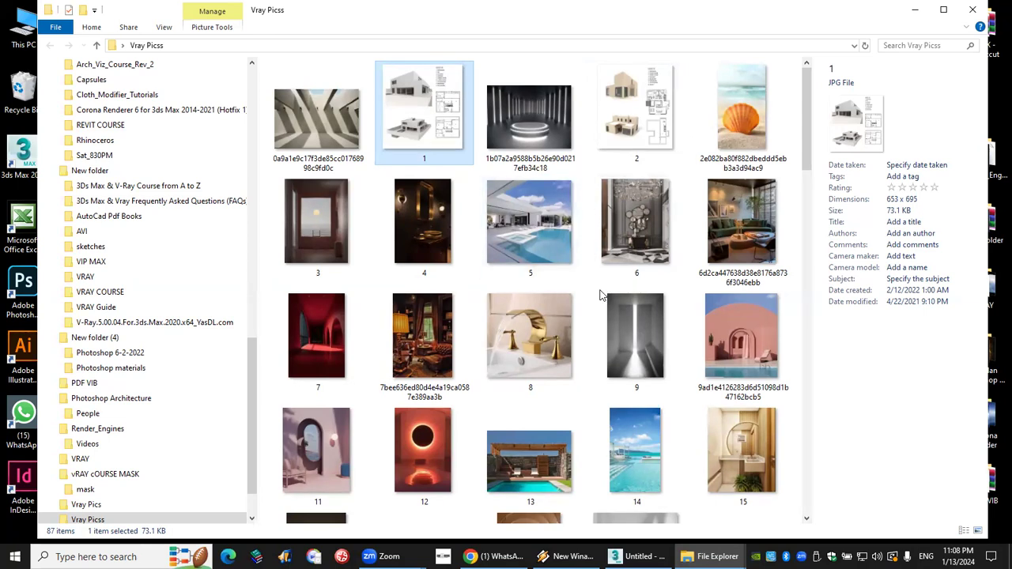
pyautogui.scroll(-3, 604, 301)
pyautogui.scroll(3, 610, 307)
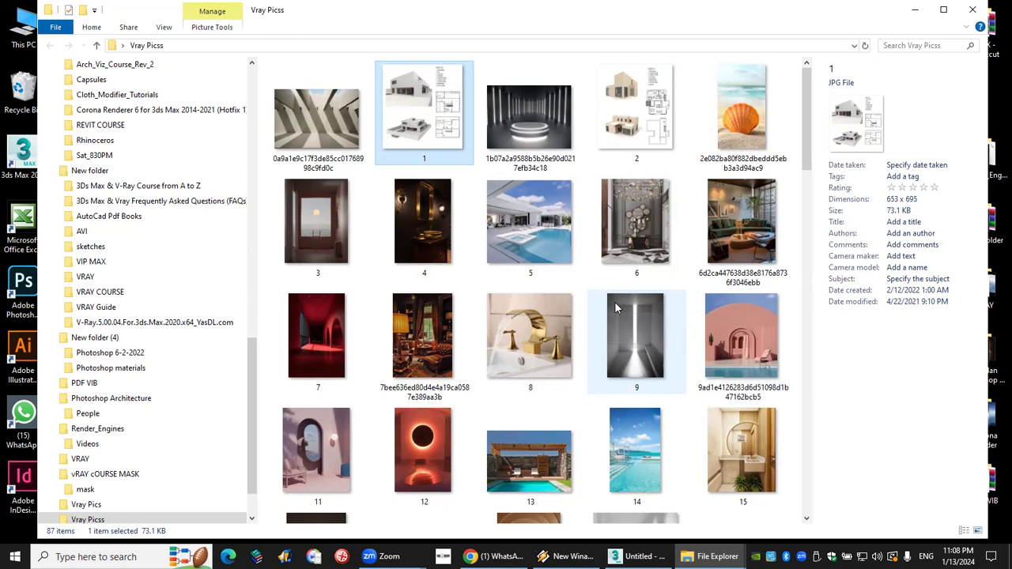
# Open the gold faucet picture 8.jpg, view it enlarged, and close it
pyautogui.doubleClick(540, 323)
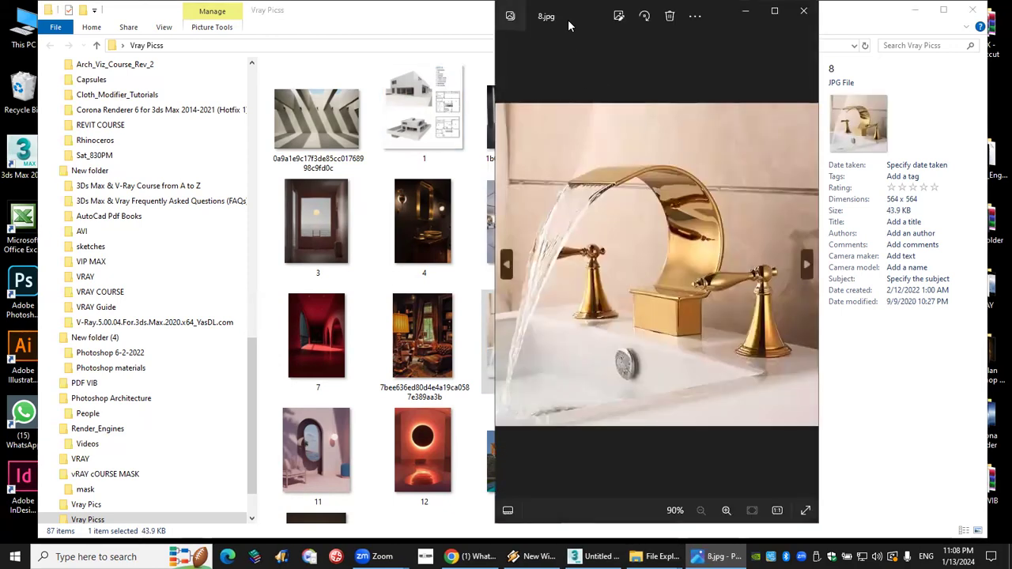
pyautogui.doubleClick(567, 27)
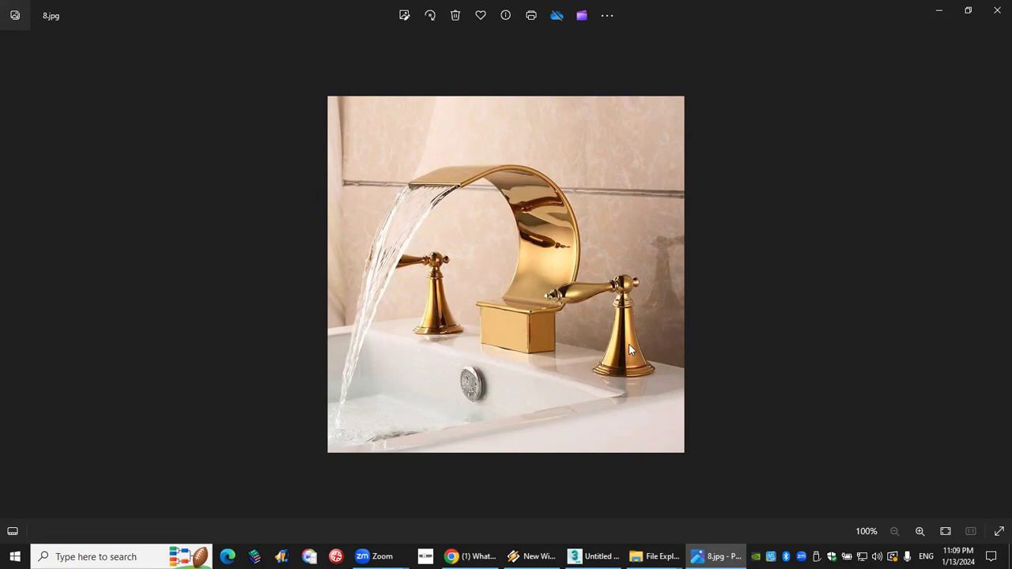
pyautogui.click(994, 21)
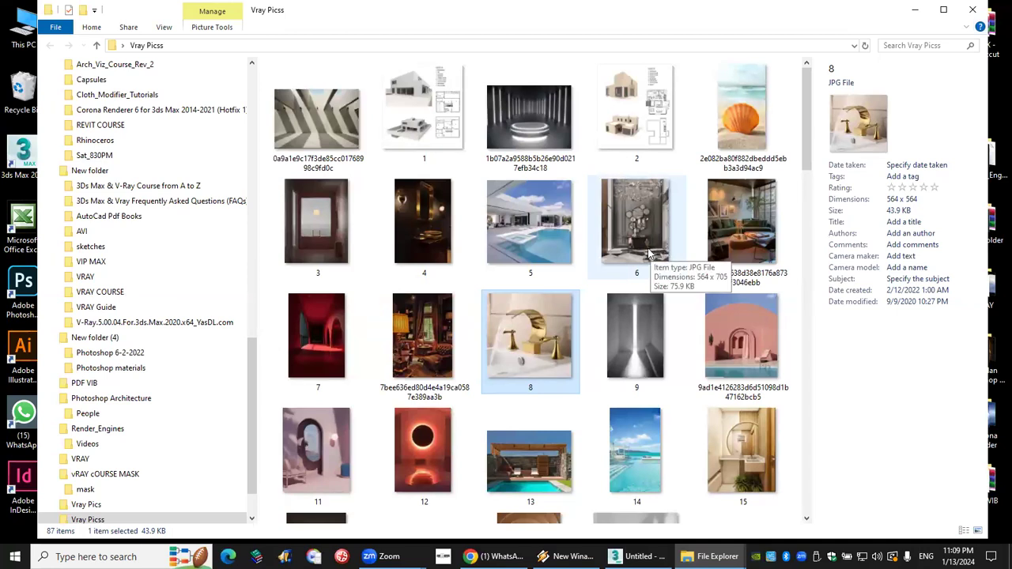
# Look through the remaining pictures, close the Vray Picss folder and decline the Winamp update
pyautogui.scroll(-5, 495, 318)
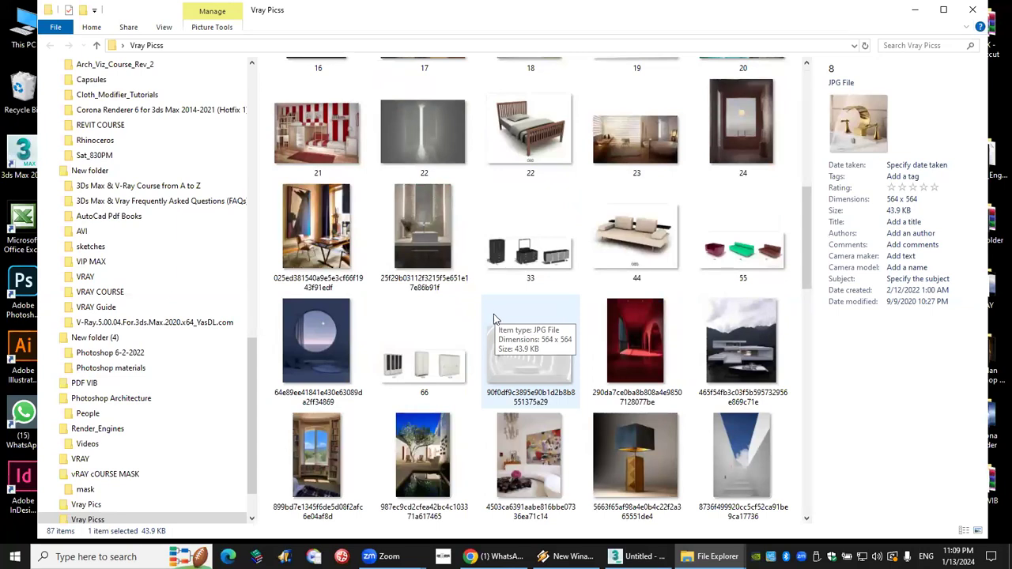
pyautogui.scroll(-3, 495, 318)
pyautogui.scroll(-3, 492, 320)
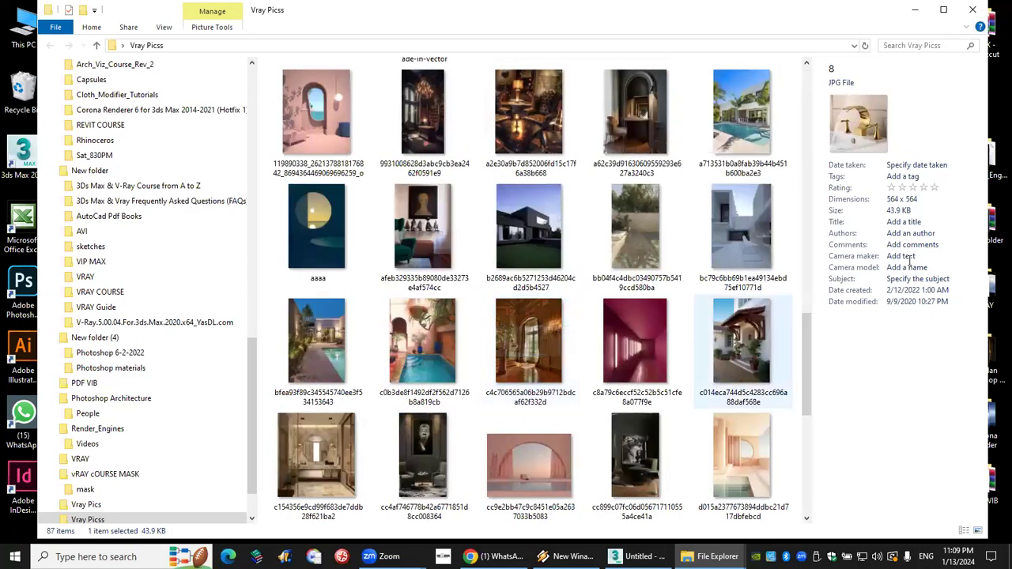
pyautogui.click(973, 11)
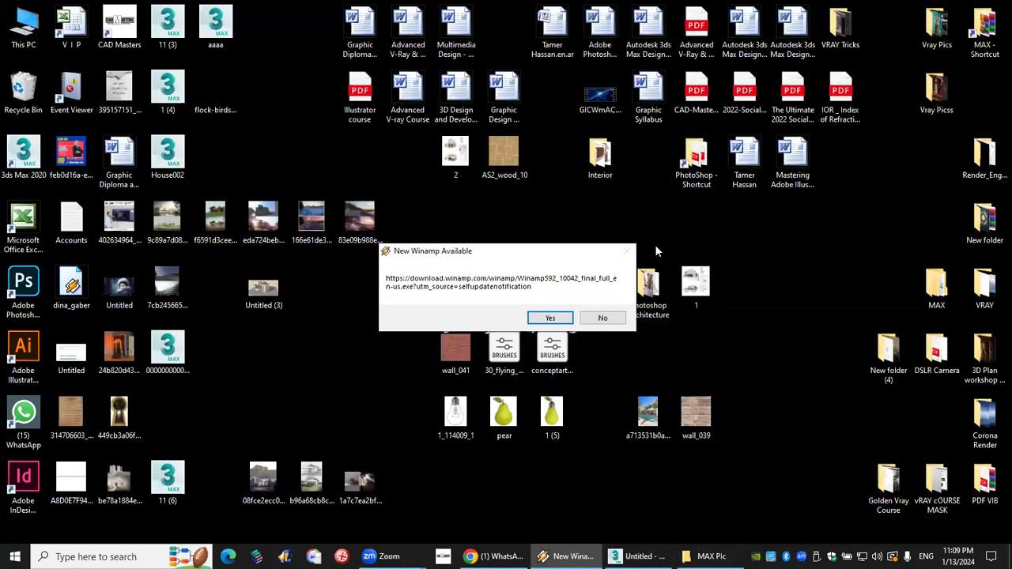
pyautogui.click(612, 317)
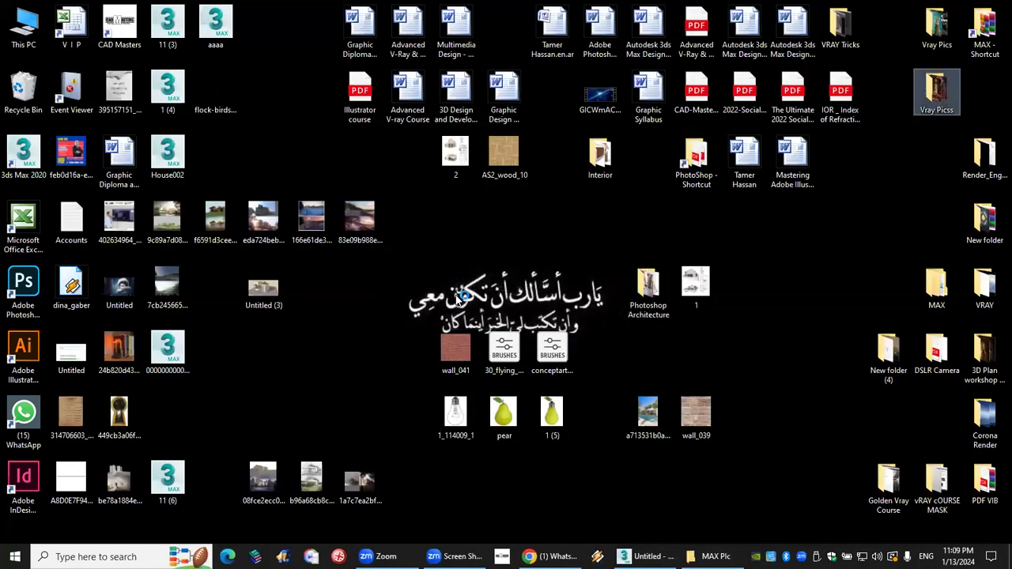
# Open the desktop picture Untitled (3), examine the house's curved porch roof, and switch back to 3ds Max
pyautogui.doubleClick(254, 299)
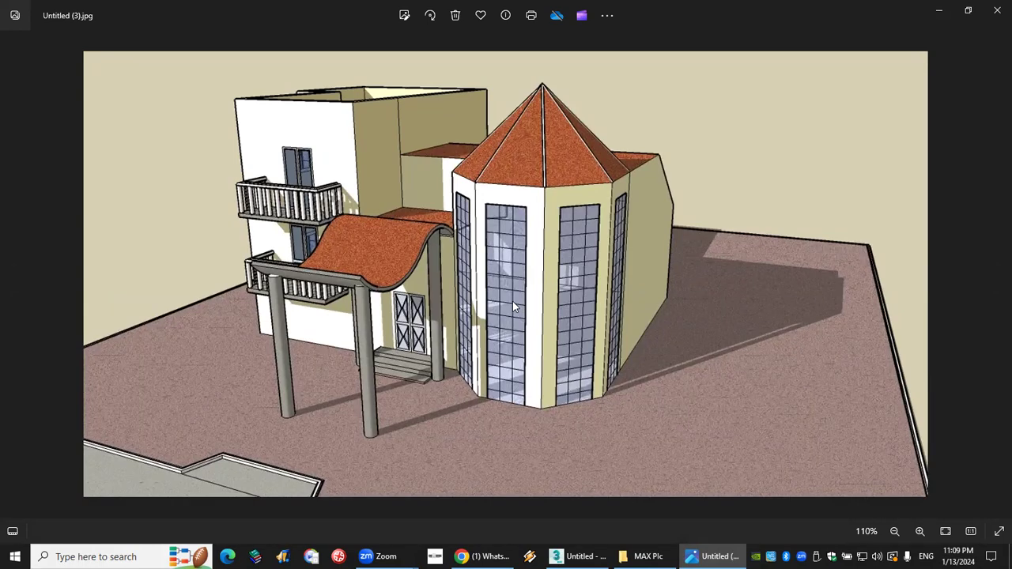
pyautogui.scroll(5, 376, 244)
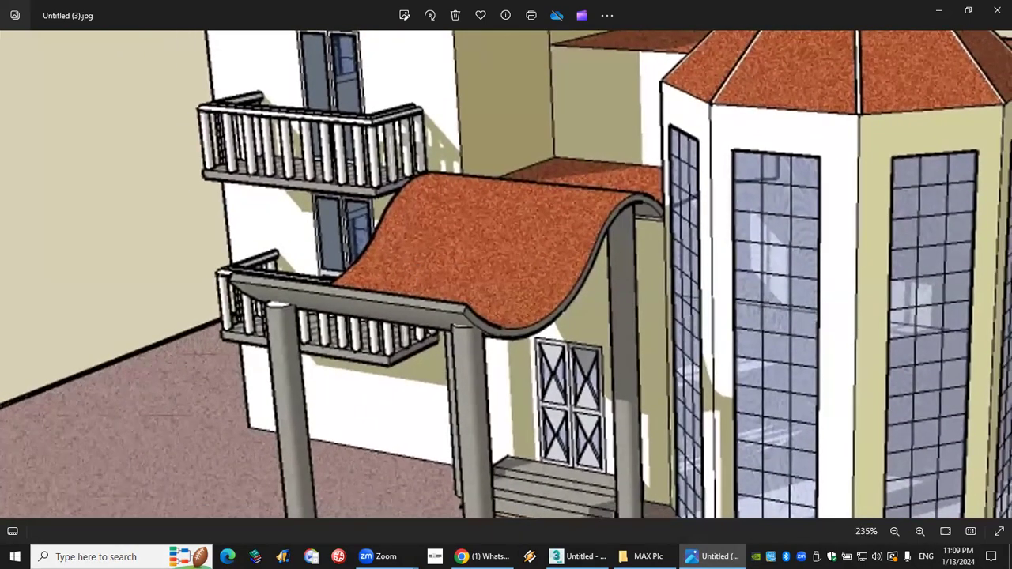
pyautogui.hotkey('alt', 'Tab')
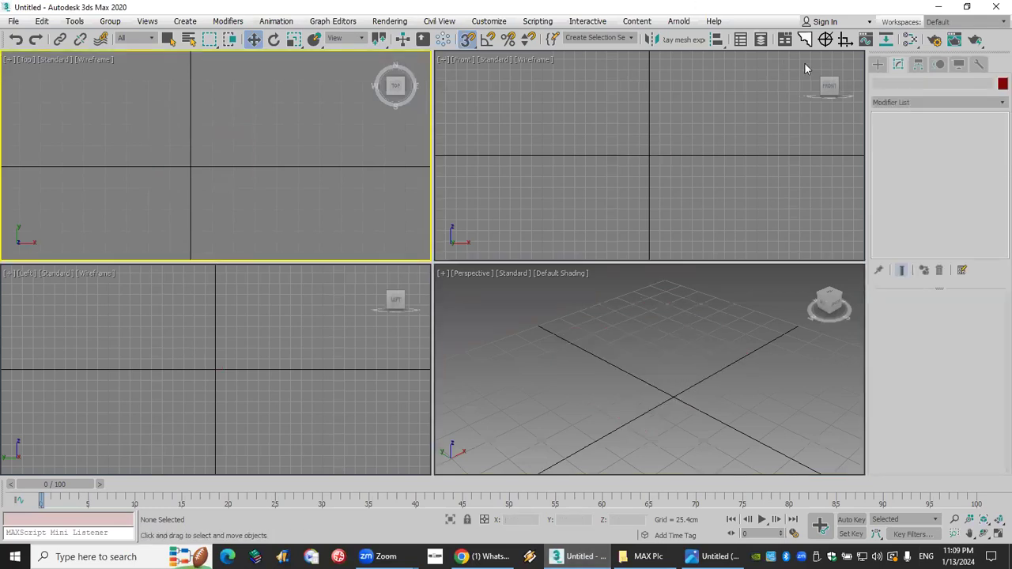
# Create a flat box in the Top viewport, about 183 cm long, 219 cm wide and 3.7 cm high, with snapping off
pyautogui.click(877, 63)
pyautogui.click(913, 140)
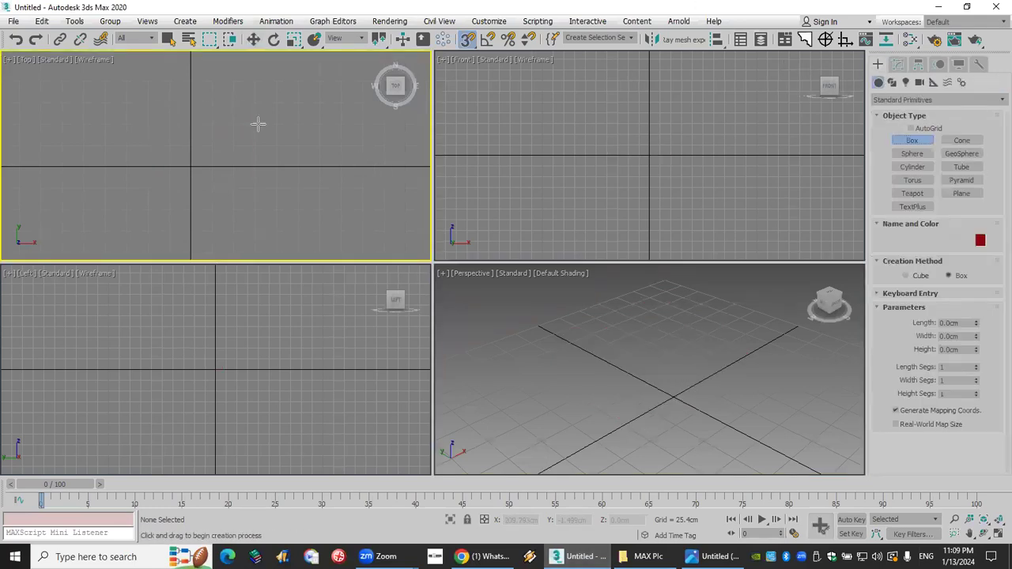
pyautogui.moveTo(106, 84); pyautogui.dragTo(261, 203)
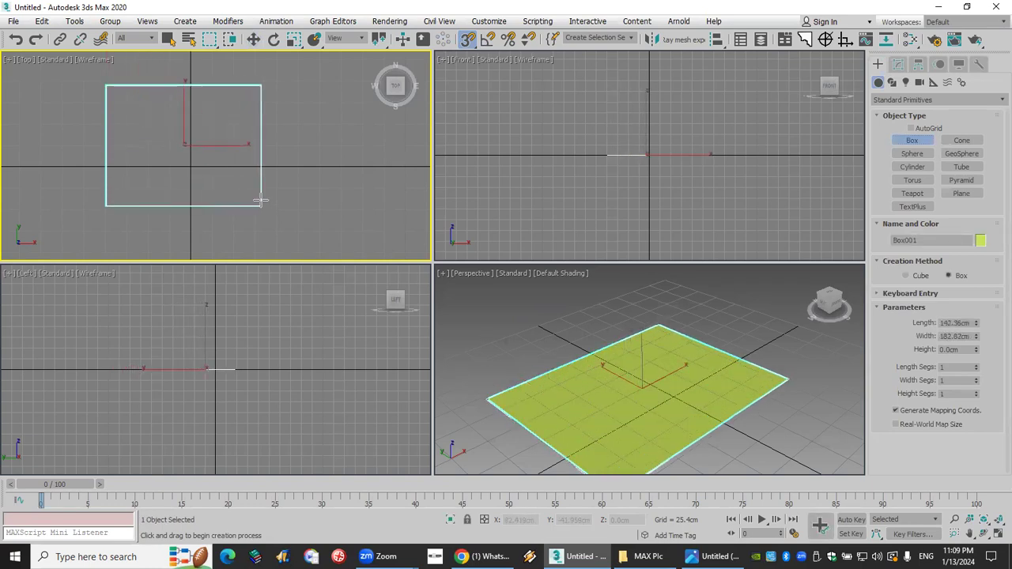
pyautogui.rightClick(261, 189)
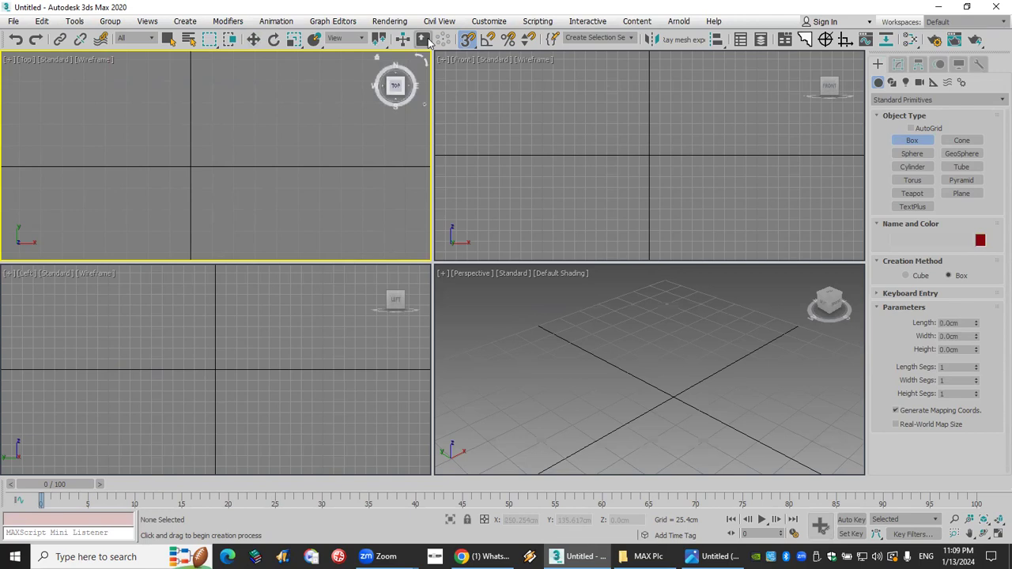
pyautogui.moveTo(99, 77); pyautogui.dragTo(288, 232)
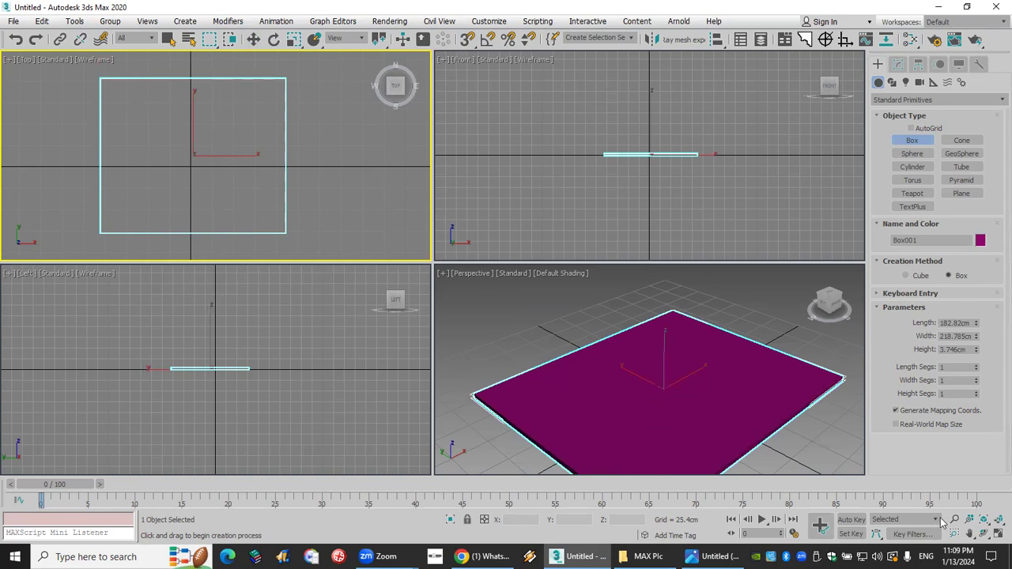
# Set the flat box to 28 length segments and 45 width segments
pyautogui.click(971, 534)
pyautogui.moveTo(706, 420); pyautogui.dragTo(702, 379)
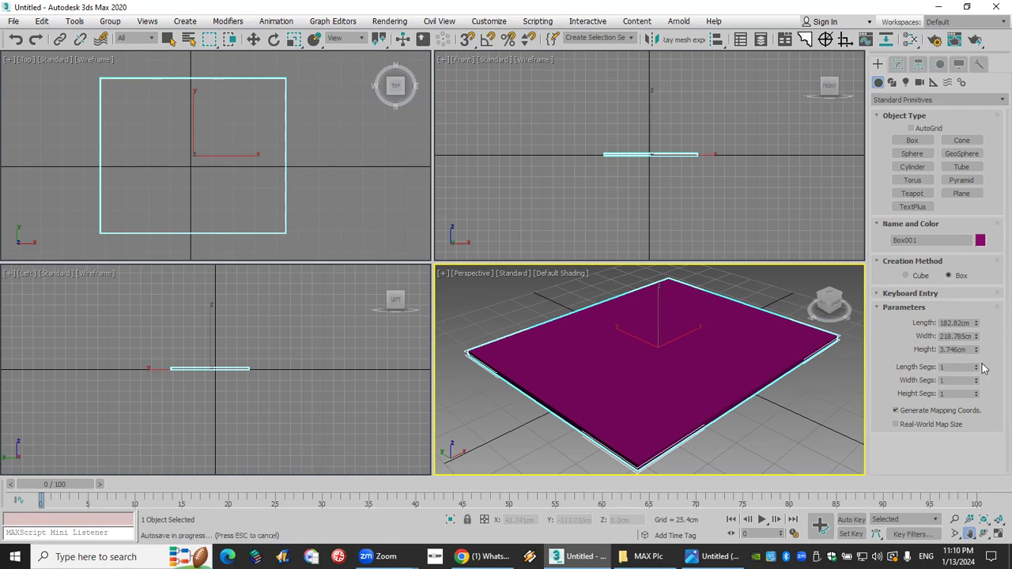
pyautogui.moveTo(978, 368); pyautogui.dragTo(951, 152)
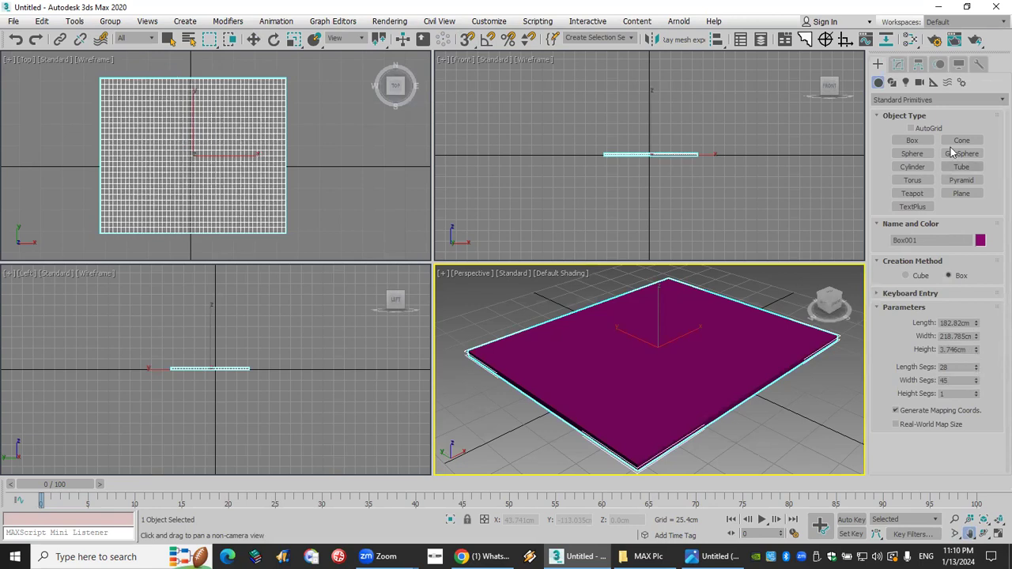
# Apply a Bend modifier to the box with the X bend axis and an angle of 63
pyautogui.click(898, 64)
pyautogui.click(899, 102)
pyautogui.scroll(-5, 899, 112)
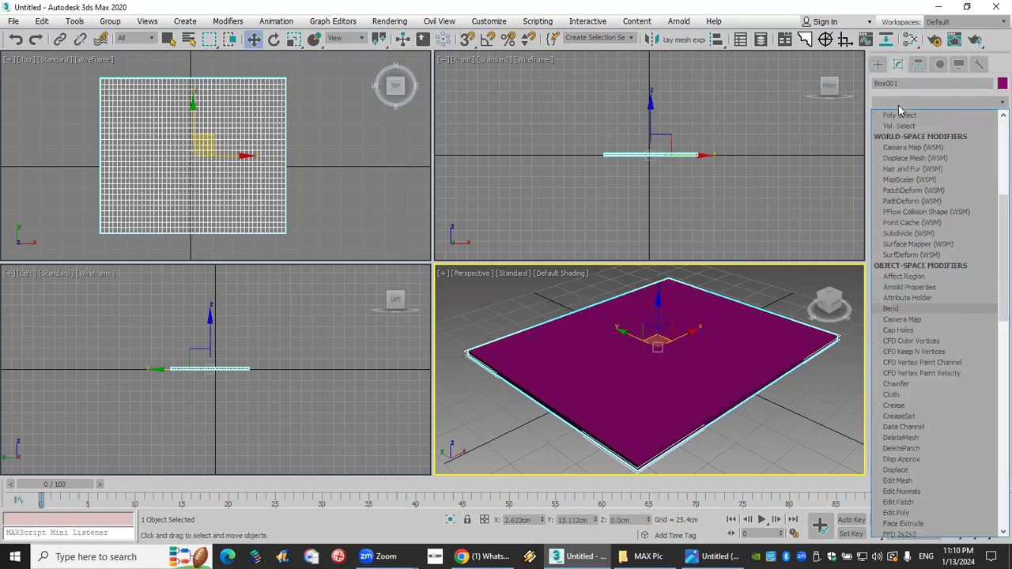
pyautogui.click(899, 111)
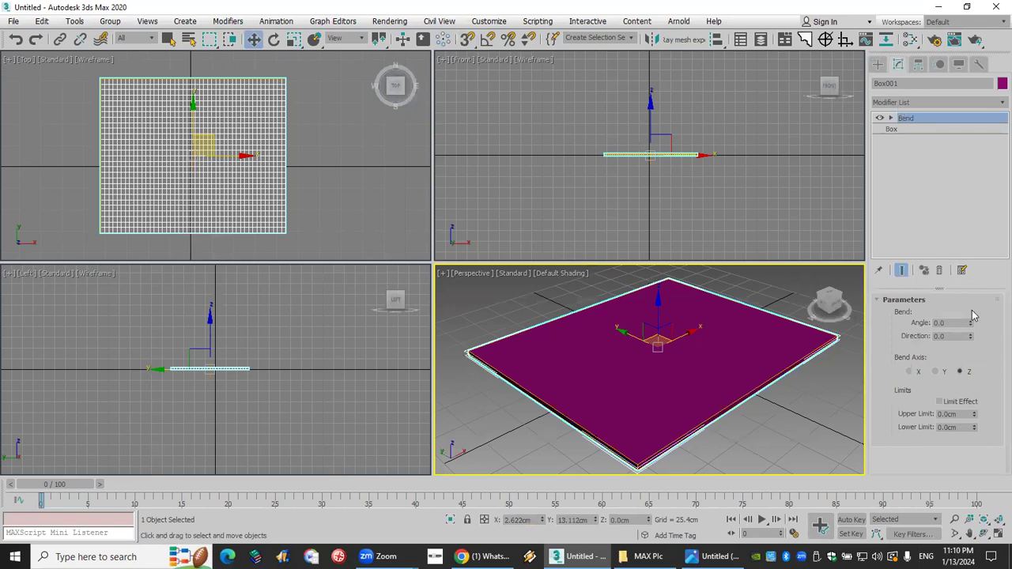
pyautogui.moveTo(971, 324); pyautogui.dragTo(959, 286)
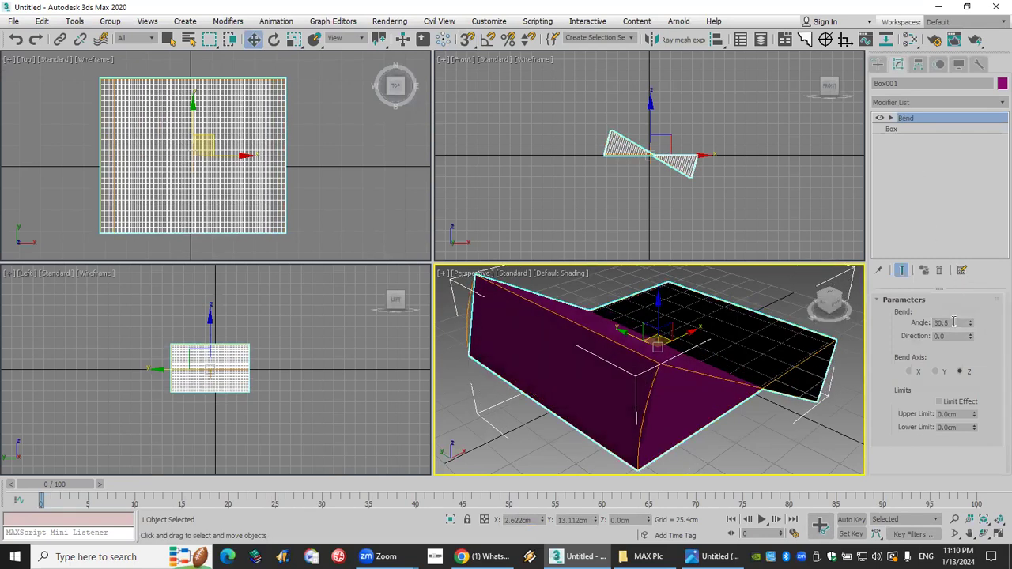
pyautogui.click(936, 372)
pyautogui.click(911, 371)
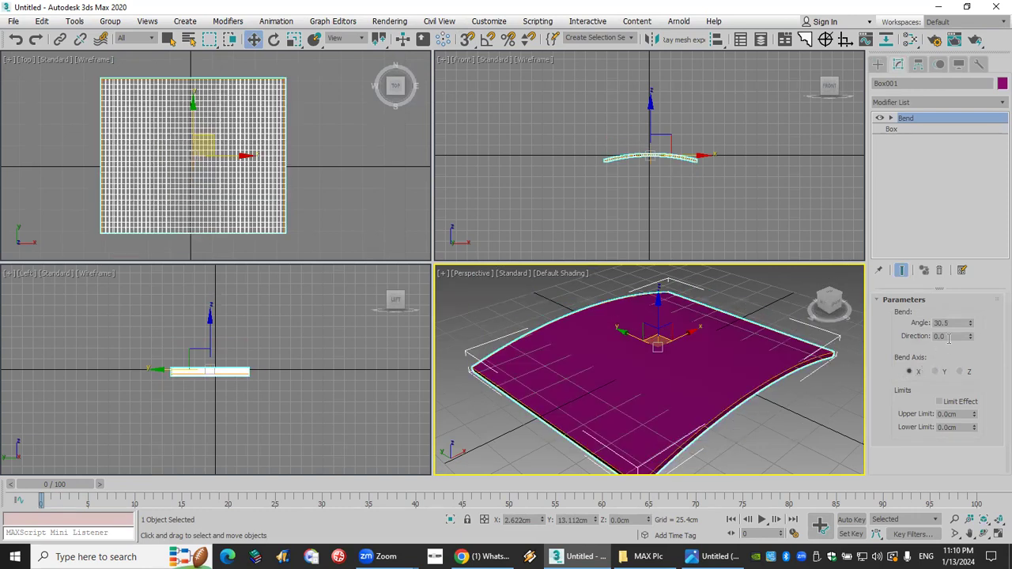
pyautogui.moveTo(970, 326); pyautogui.dragTo(970, 277)
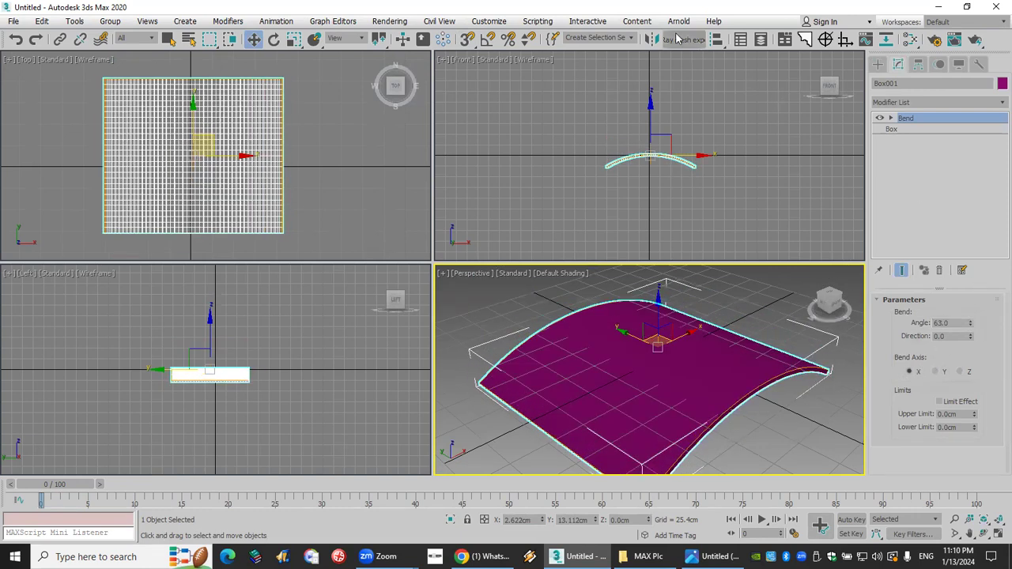
# Mirror the bent box about the Z axis as a copy
pyautogui.click(650, 40)
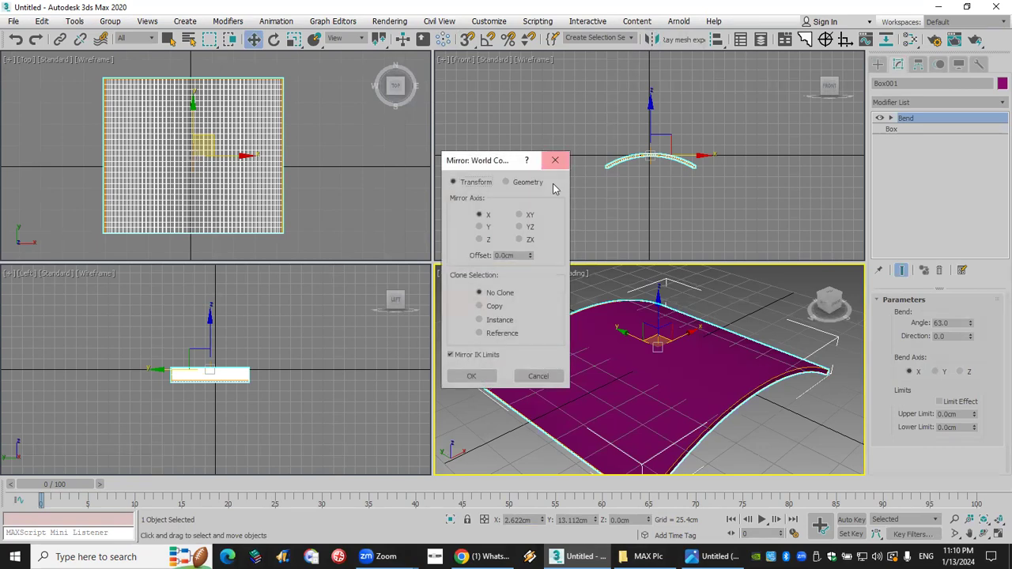
pyautogui.click(494, 306)
pyautogui.click(488, 228)
pyautogui.click(480, 239)
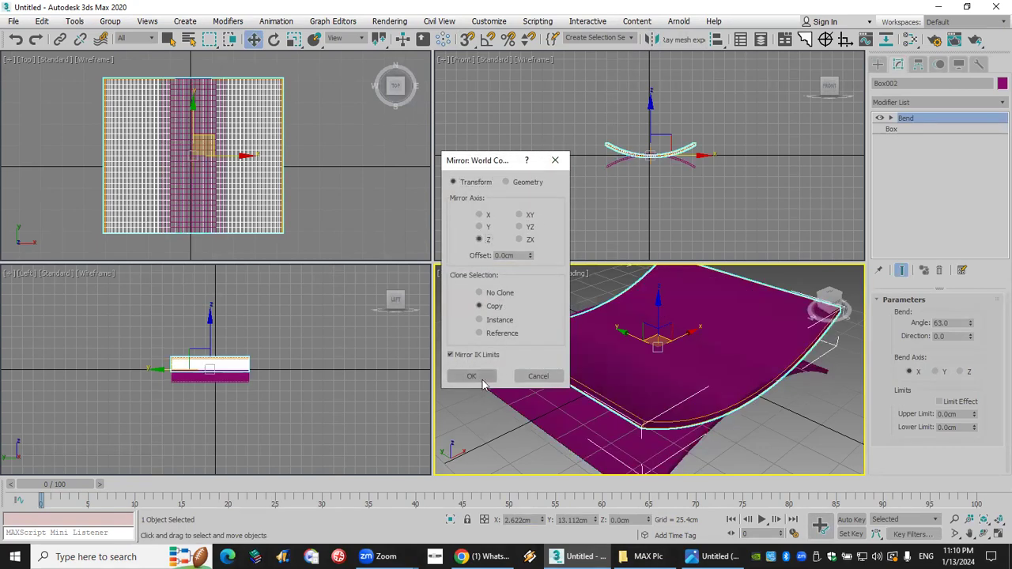
pyautogui.click(471, 376)
# Turn on vertex snapping and move the mirrored copy in the Front viewport to the right end of the original bent box
pyautogui.click(467, 40)
pyautogui.rightClick(467, 39)
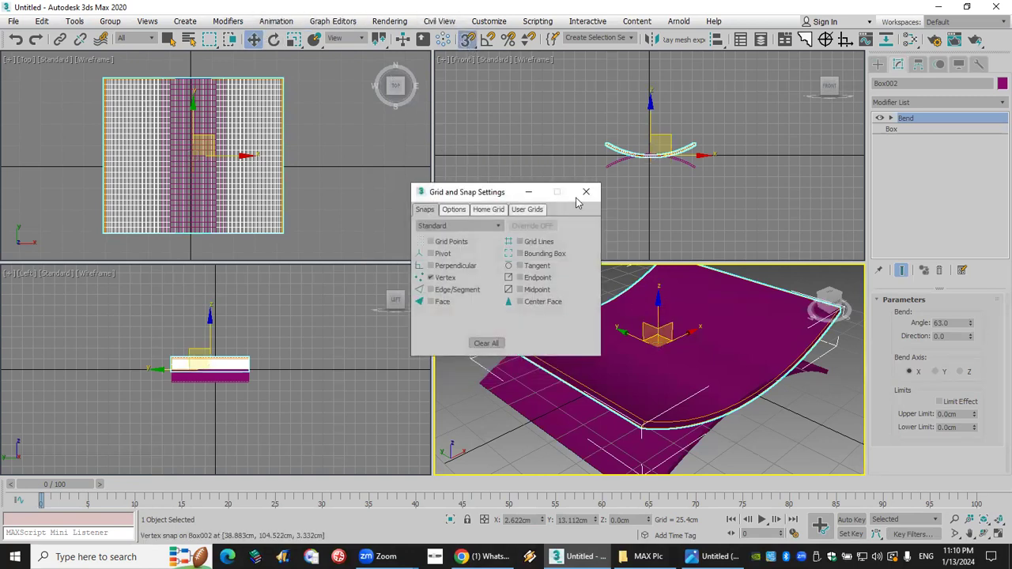
pyautogui.press('Escape')
pyautogui.moveTo(607, 146); pyautogui.dragTo(699, 169)
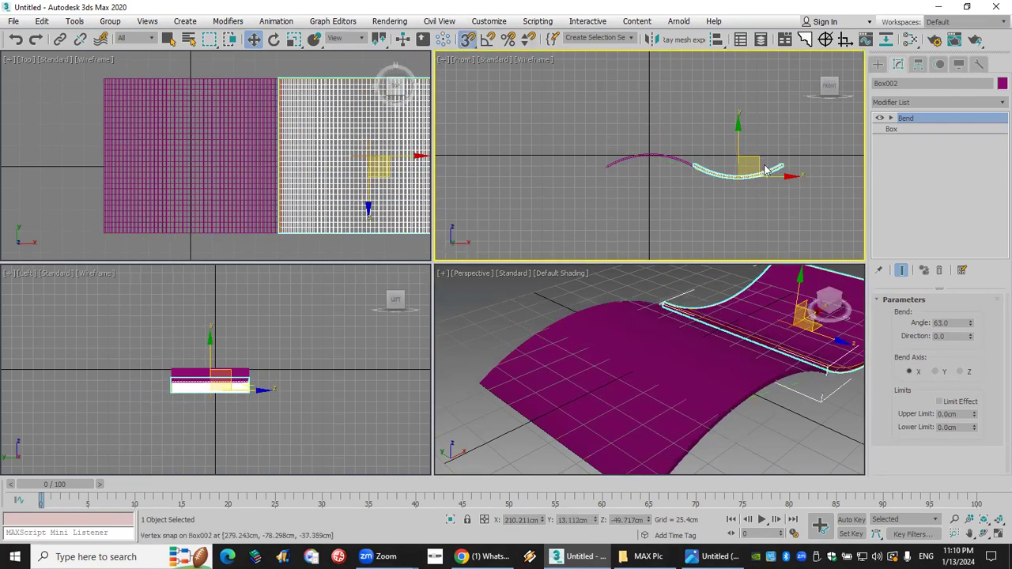
pyautogui.click(765, 150)
# Snap the copy's end corner to the matching corner of the original so both form a continuous S-curved roof, and clear the selection
pyautogui.scroll(5, 736, 181)
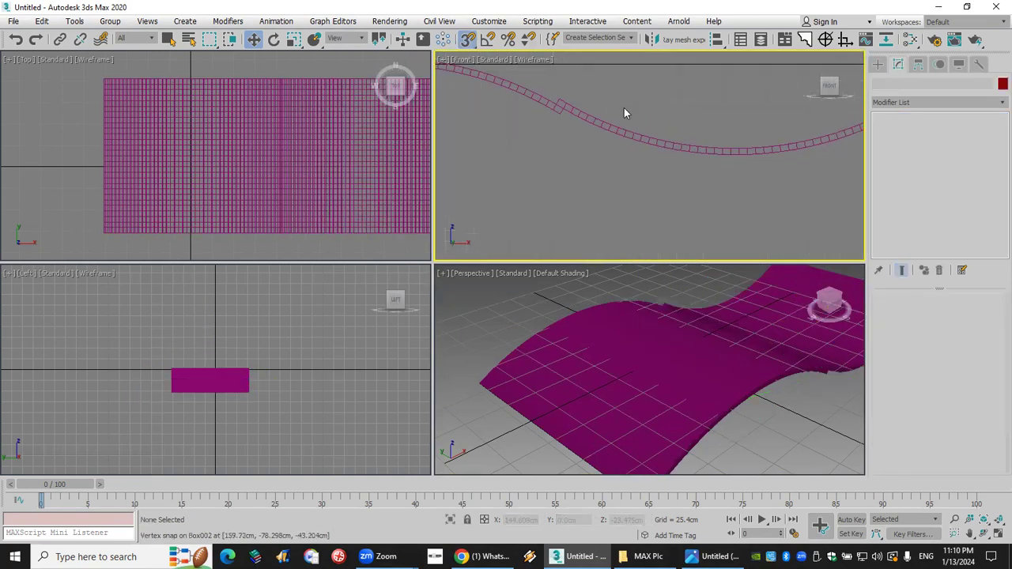
pyautogui.scroll(2, 557, 104)
pyautogui.click(582, 120)
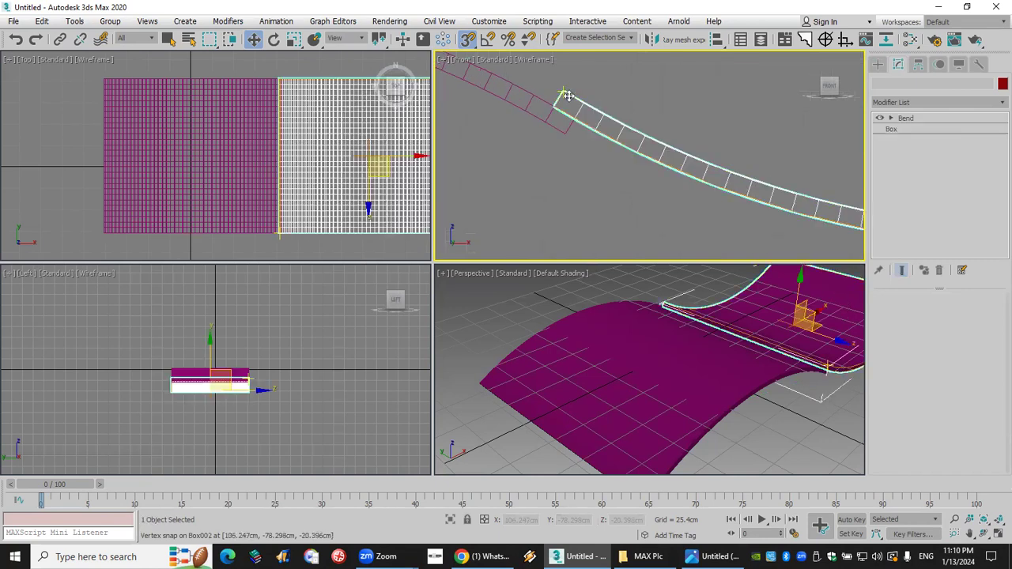
pyautogui.click(691, 193)
pyautogui.click(791, 456)
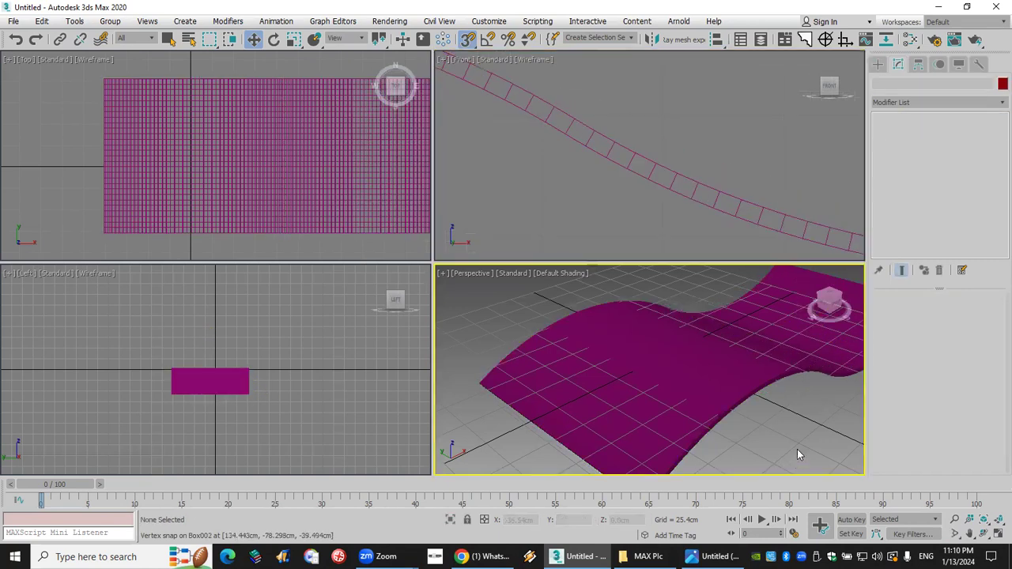
pyautogui.scroll(-4, 793, 454)
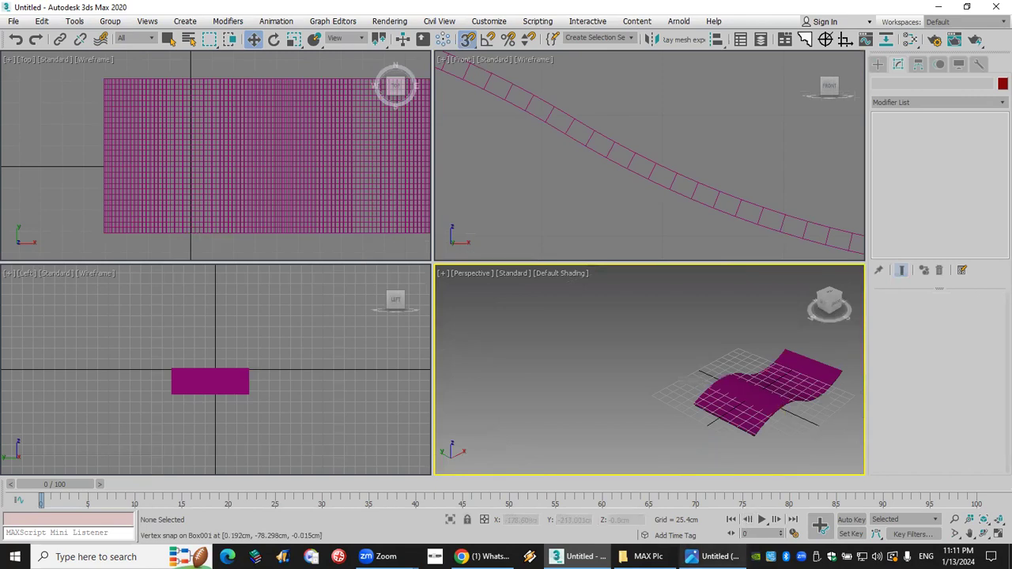
# Switch to the Untitled (3) house picture and examine the porch roof, entrance door, steps and tower windows
pyautogui.click(715, 556)
pyautogui.scroll(-3, 639, 377)
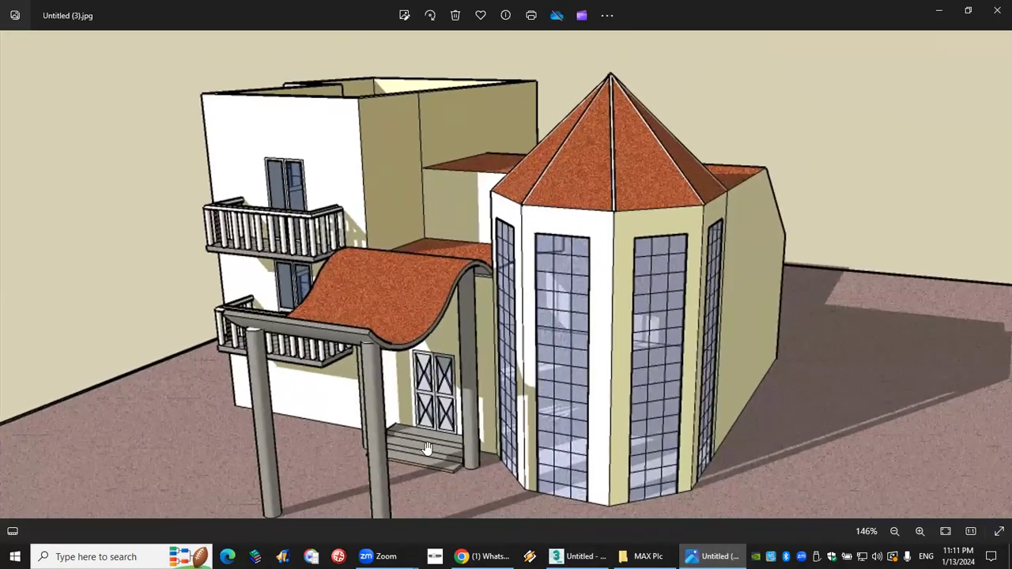
pyautogui.scroll(5, 456, 423)
pyautogui.scroll(2, 456, 423)
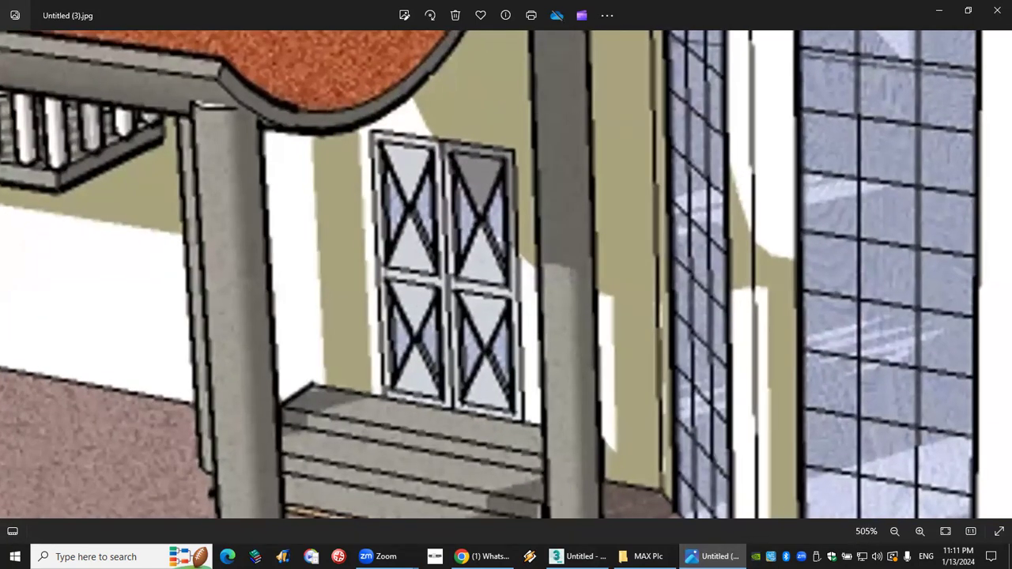
pyautogui.moveTo(579, 557)
pyautogui.scroll(-5, 801, 284)
pyautogui.moveTo(803, 292); pyautogui.dragTo(618, 273)
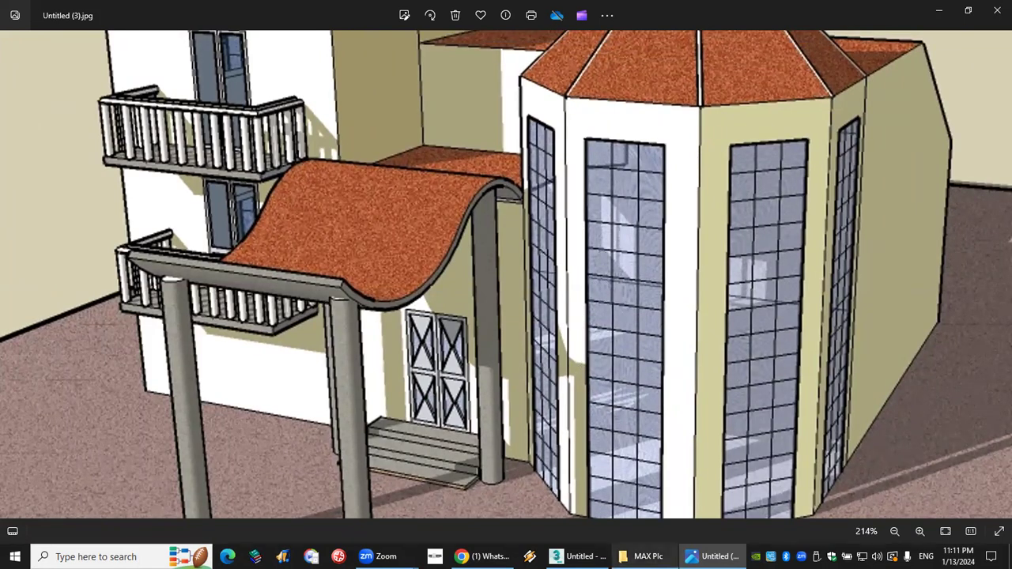
# Switch back to 3ds Max and reset the scene without saving the changes
pyautogui.hotkey('alt', 'Tab')
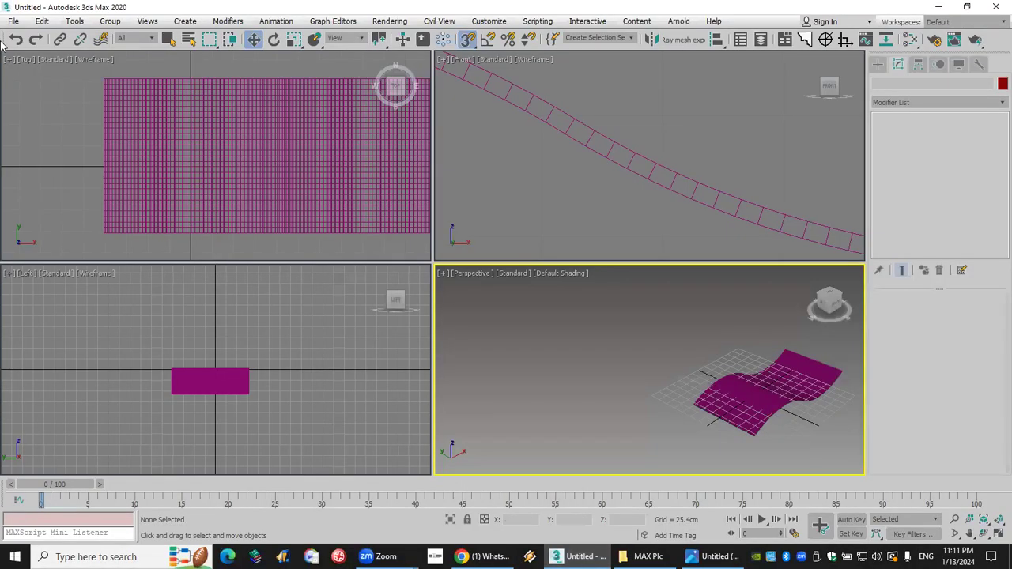
pyautogui.click(14, 21)
pyautogui.click(32, 49)
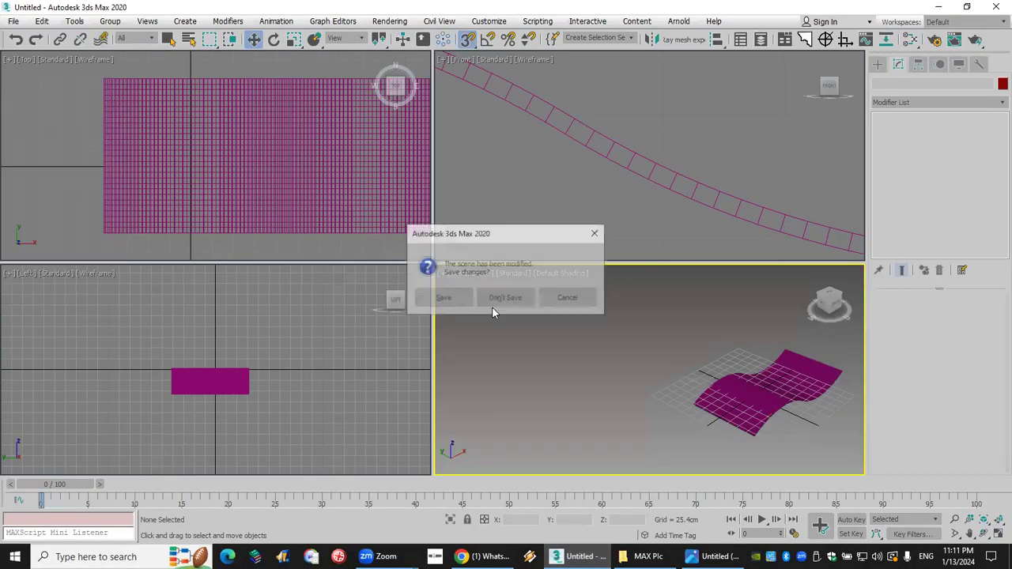
pyautogui.click(500, 299)
pyautogui.click(464, 301)
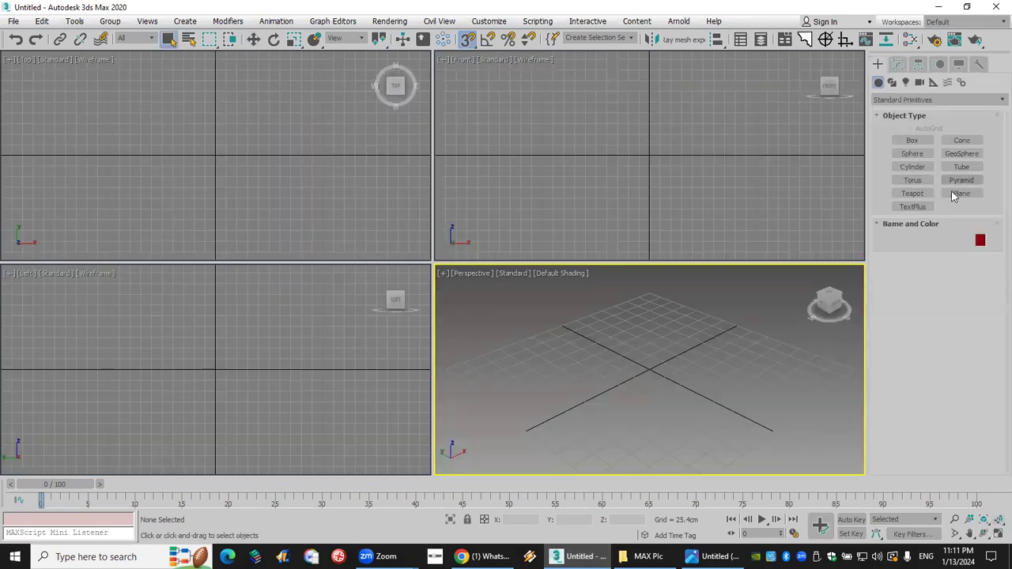
# Create a plane about 306 cm long and 199 cm wide in the Front viewport with 2 length and 2 width segments
pyautogui.click(961, 193)
pyautogui.moveTo(605, 77); pyautogui.dragTo(693, 207)
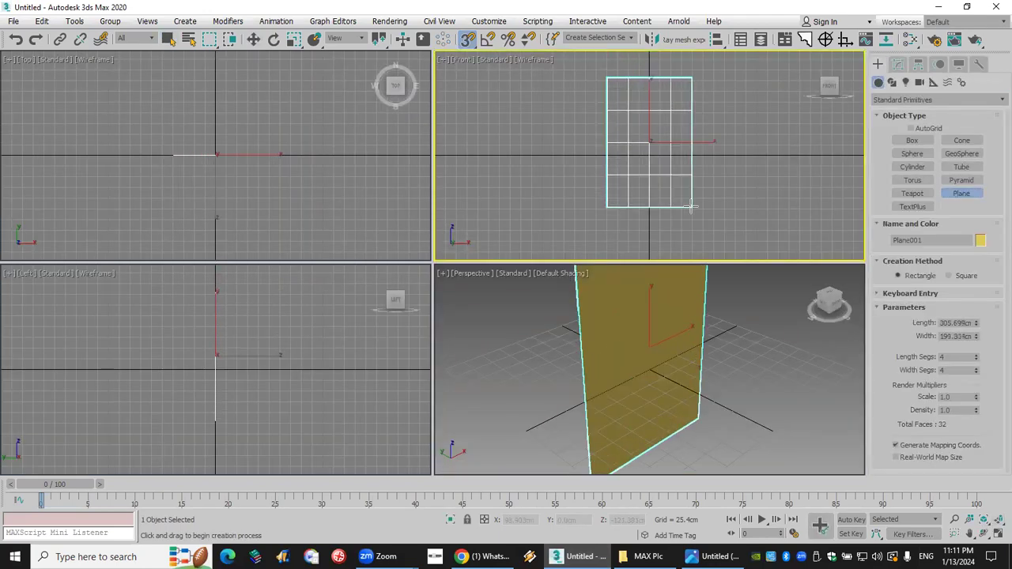
pyautogui.click(976, 360)
pyautogui.click(976, 360)
pyautogui.click(976, 360)
pyautogui.click(976, 373)
pyautogui.click(975, 373)
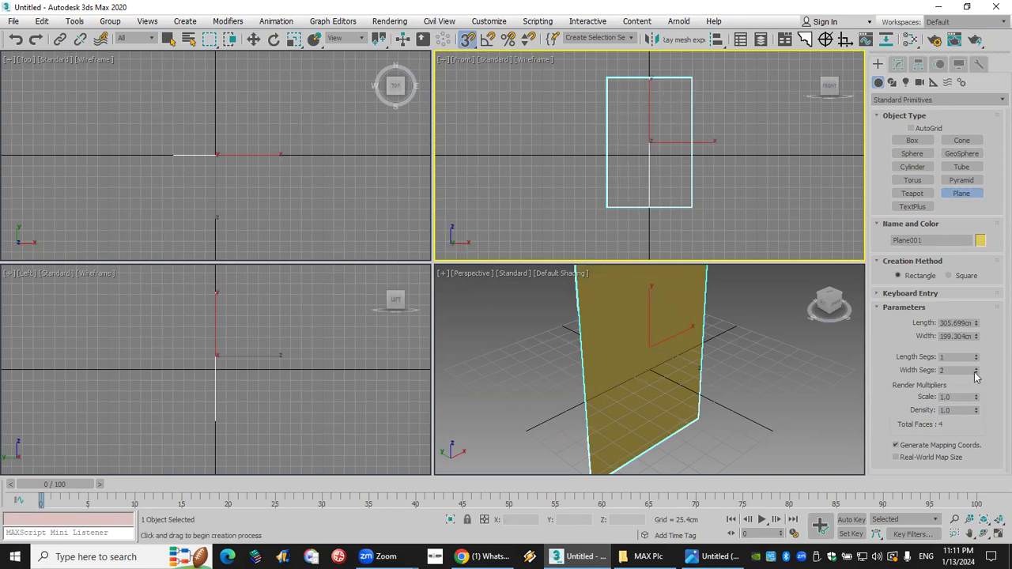
pyautogui.click(974, 367)
pyautogui.click(975, 354)
# Add a Lattice modifier to the plane and limit its geometry to Struts Only from Edges
pyautogui.click(898, 66)
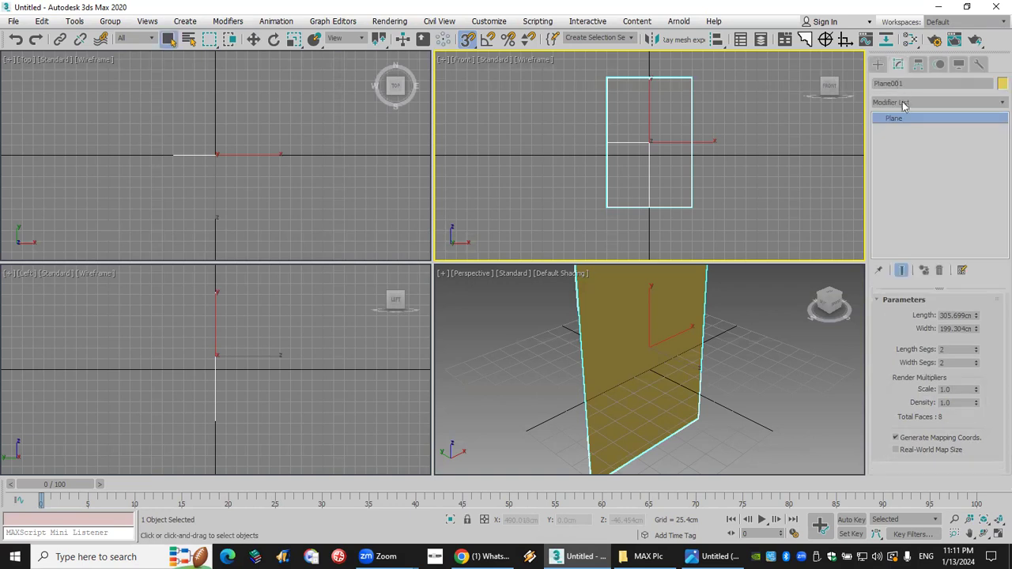
pyautogui.click(920, 103)
pyautogui.scroll(-10, 922, 111)
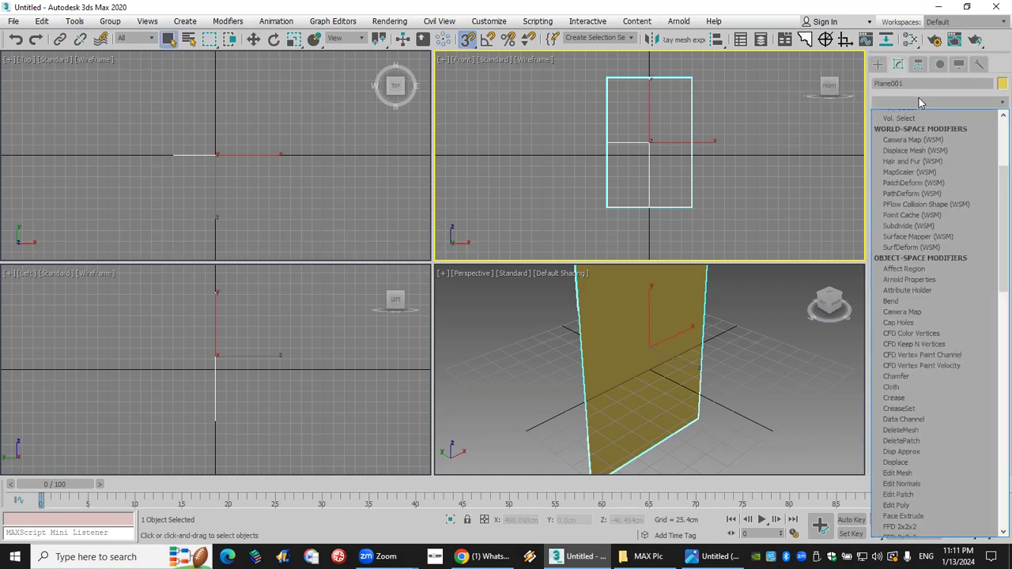
pyautogui.click(927, 117)
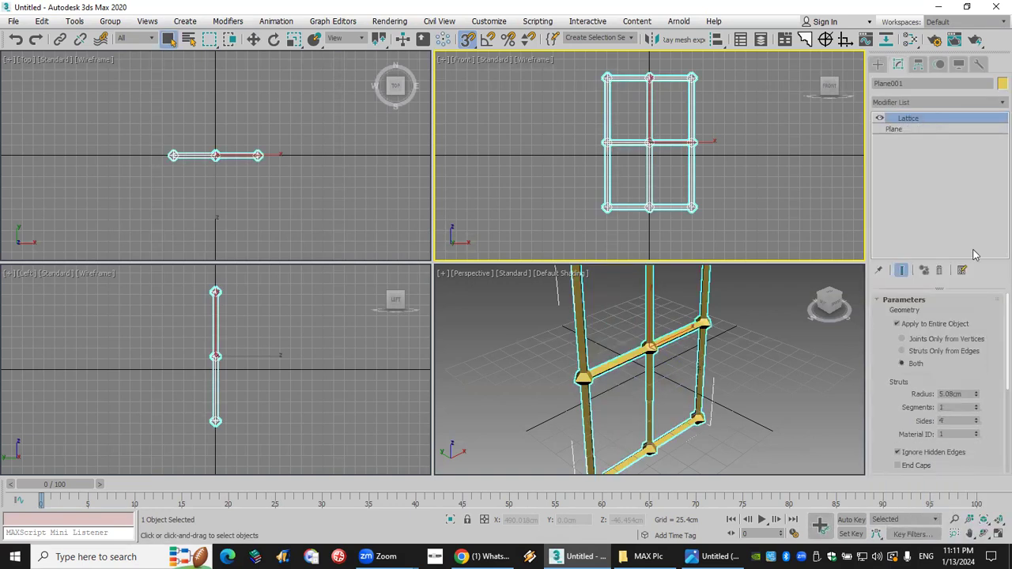
pyautogui.click(902, 351)
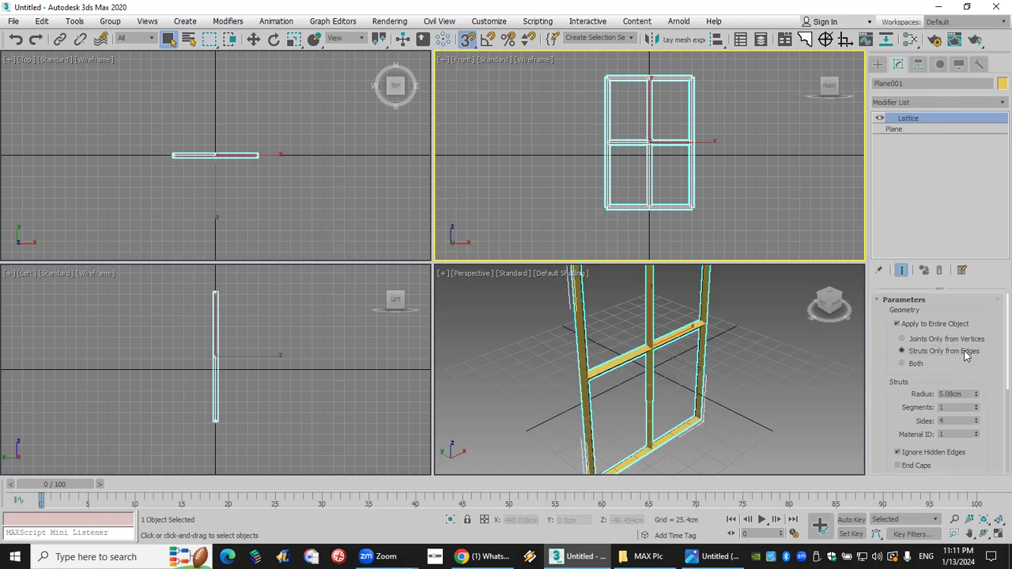
# Set the lattice struts to 5 sides and turn off Ignore Hidden Edges to add diagonal struts
pyautogui.click(976, 417)
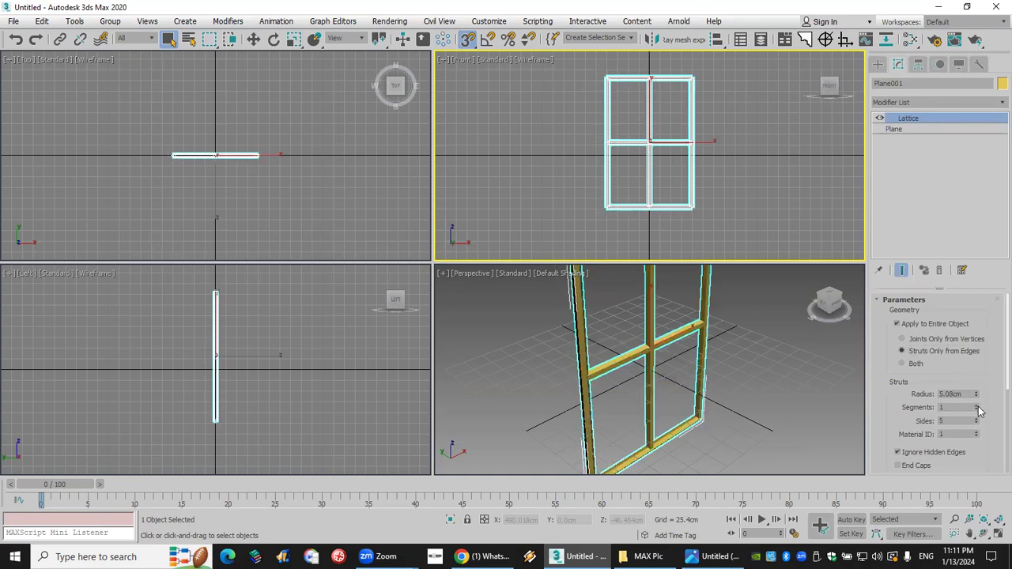
pyautogui.scroll(-3, 987, 348)
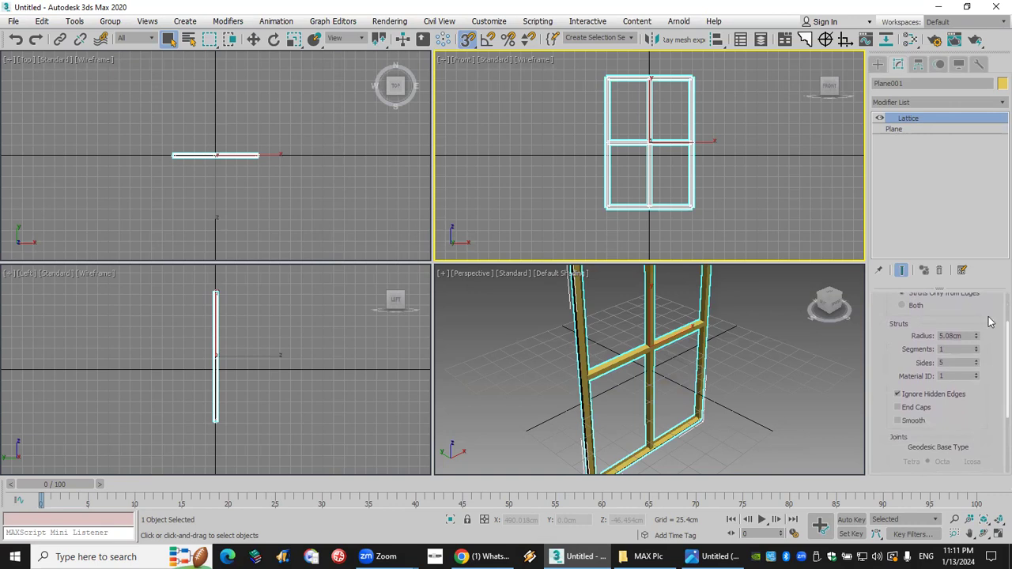
pyautogui.click(928, 396)
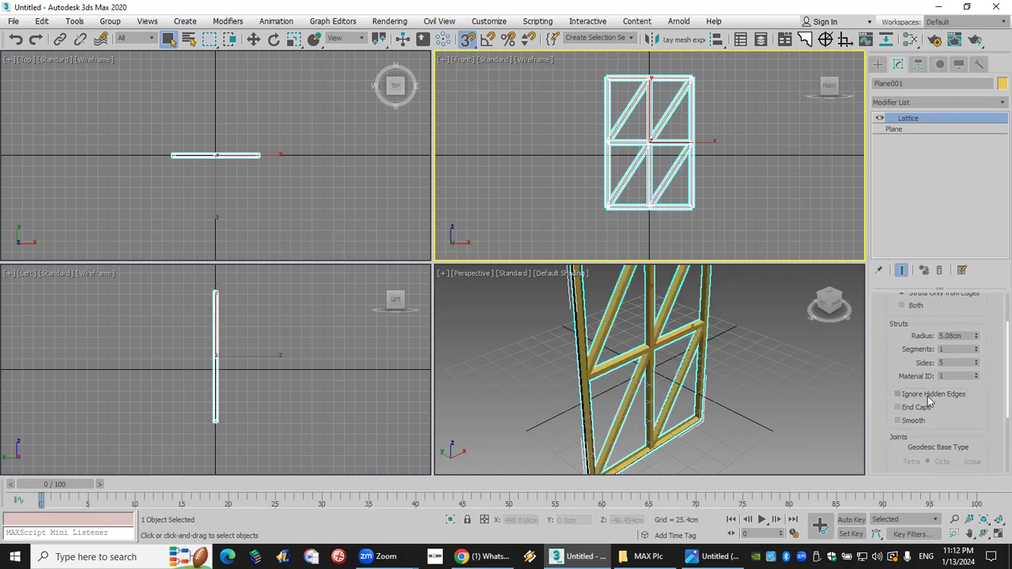
# Mirror a copy of the lattice frame in place so the diagonals cross in each pane, and clear the selection
pyautogui.click(650, 38)
pyautogui.click(490, 306)
pyautogui.click(484, 377)
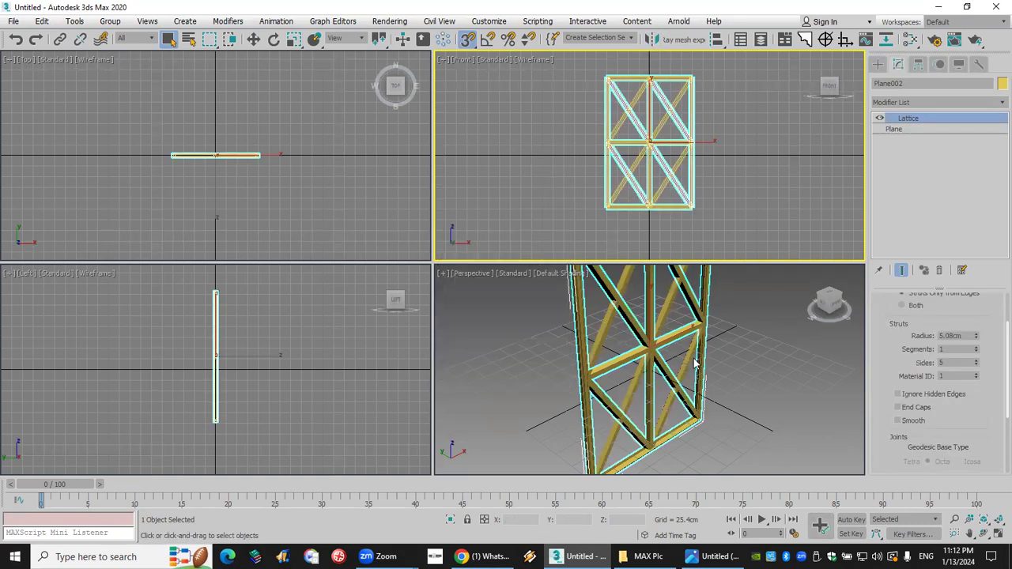
pyautogui.click(765, 348)
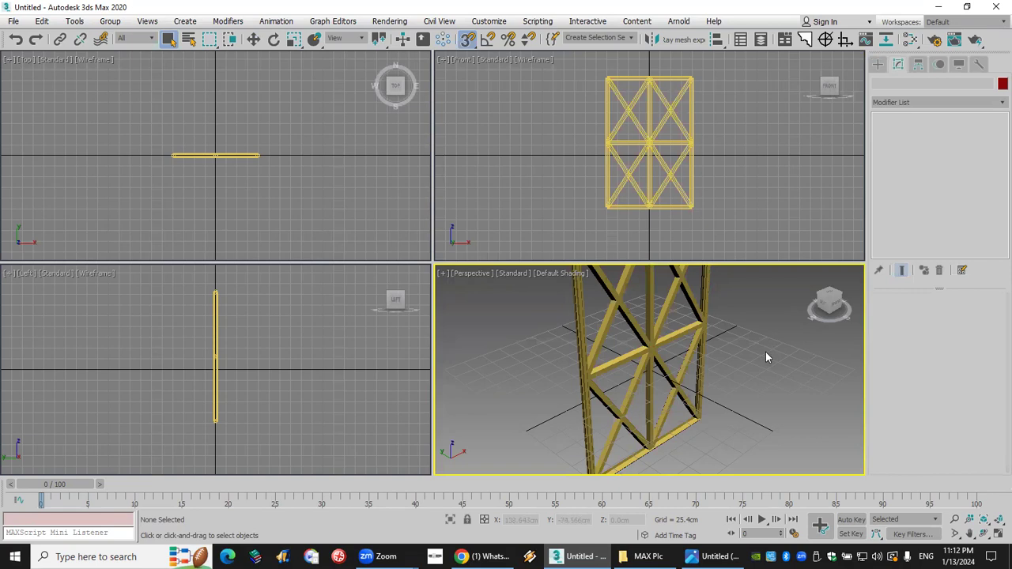
# Switch to the Untitled (3) house picture and examine the cross-braced entrance door and the tower windows
pyautogui.click(713, 557)
pyautogui.scroll(-3, 553, 382)
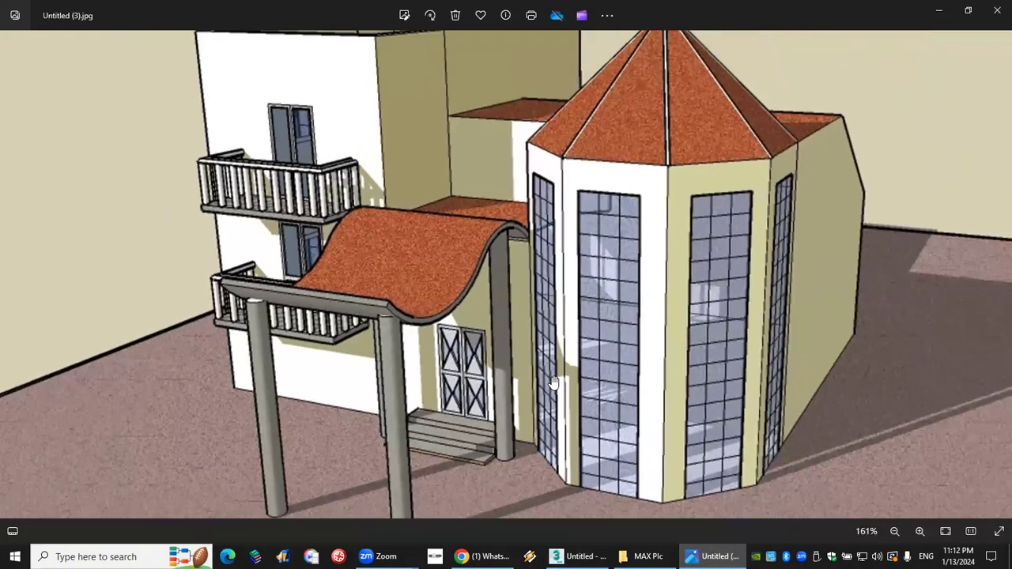